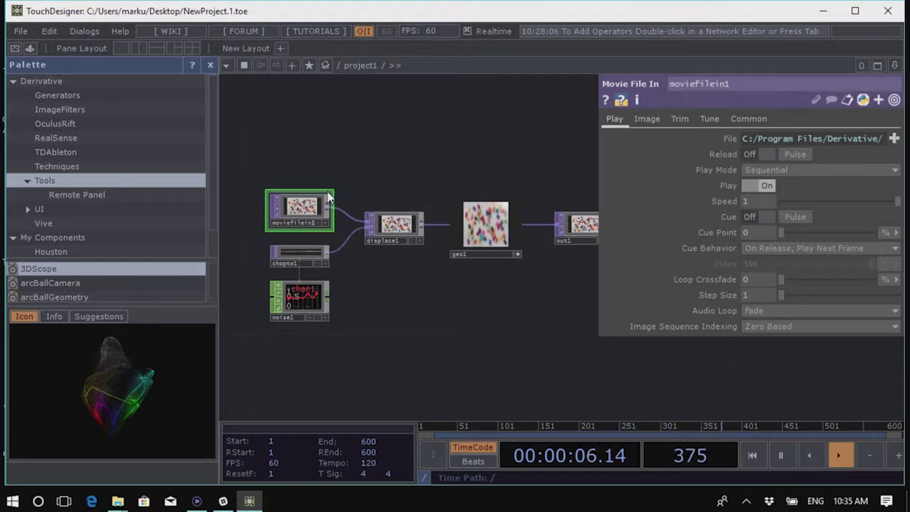
Inspect the parameters of the displace1, moviefilein1 and chopto1 operators, ending with moviefilein1 selected
left_click(388, 225)
left_click(299, 208)
left_click(297, 256)
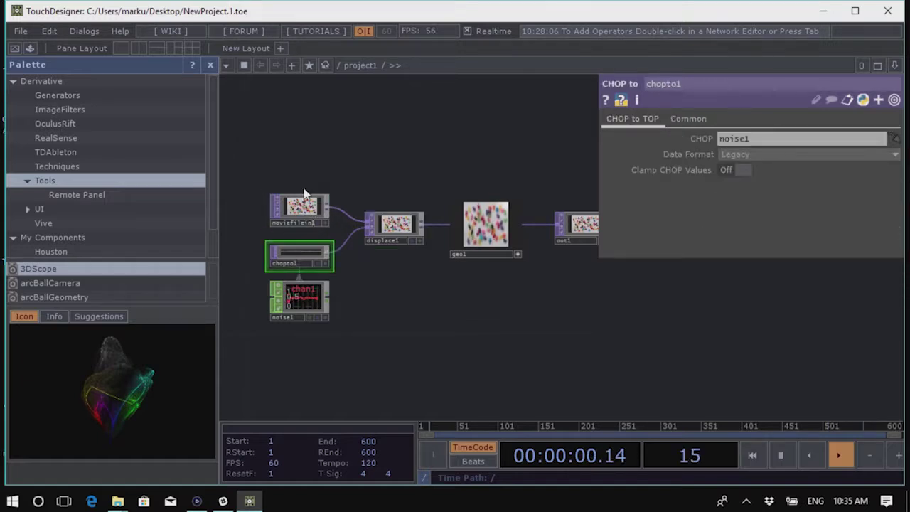
left_click(302, 206)
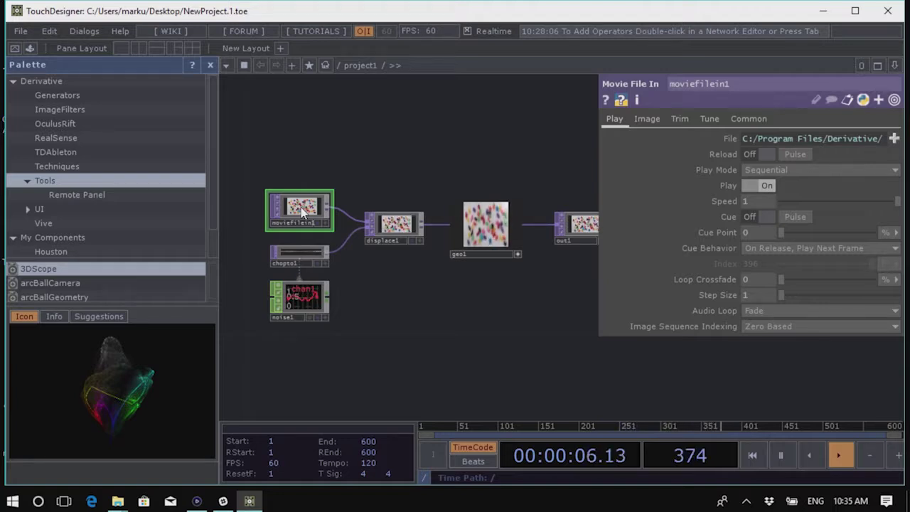
Toggle the parameter window of the moviefilein1 operator off and on several times
key("p")
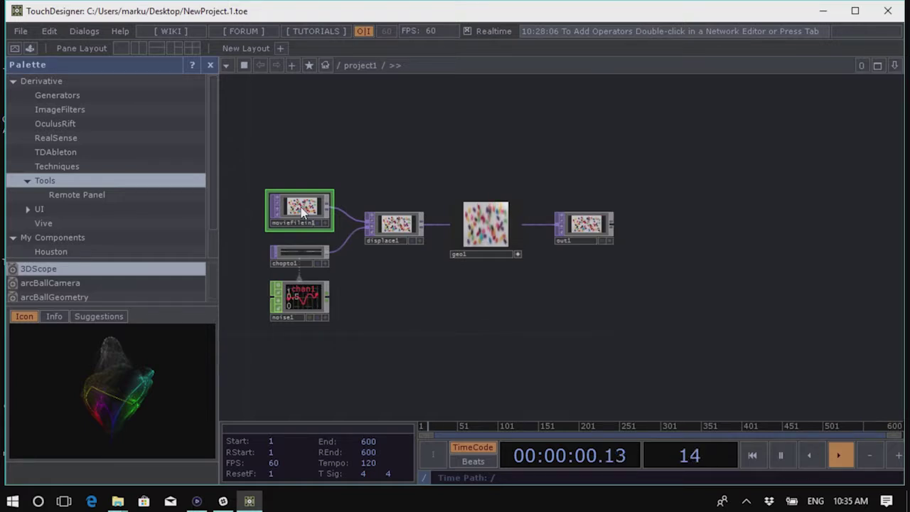
key("p")
key("p")
key("p")
key("p")
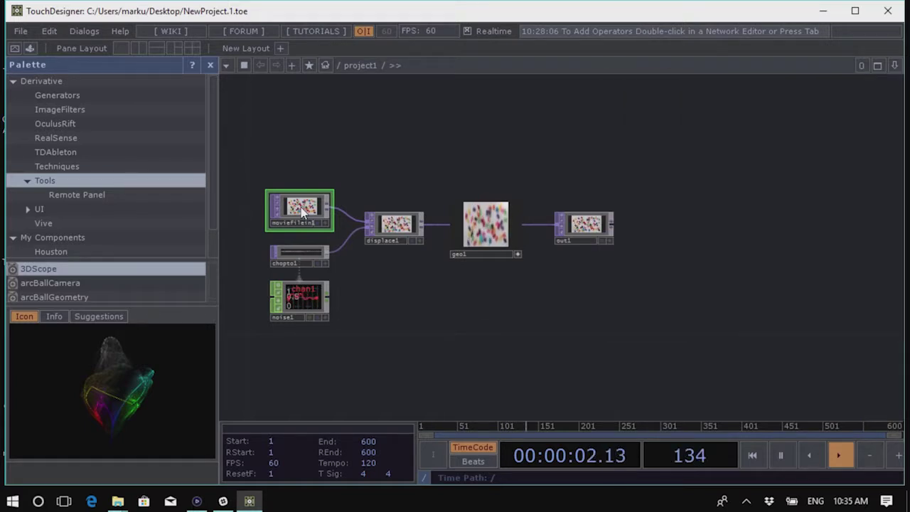
key("p")
key("p")
key("p")
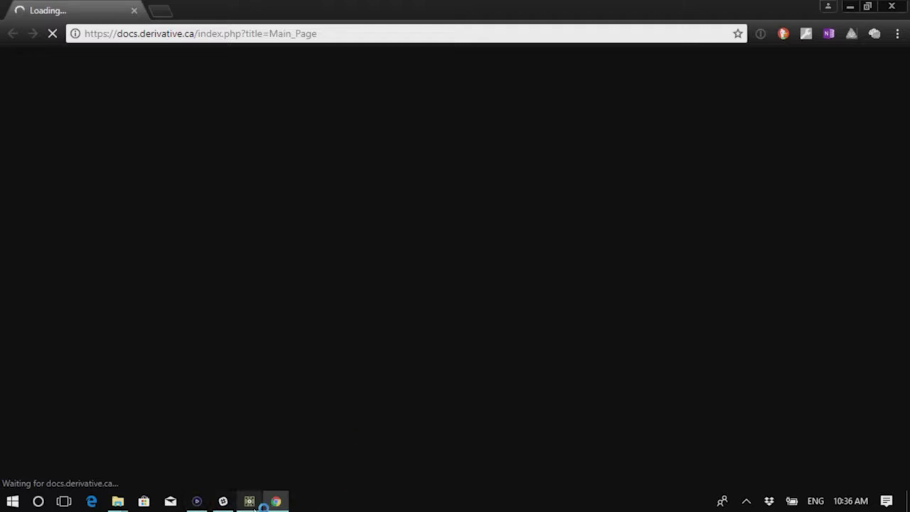
Switch from the browser back to the TouchDesigner project window
mouse_move(244, 507)
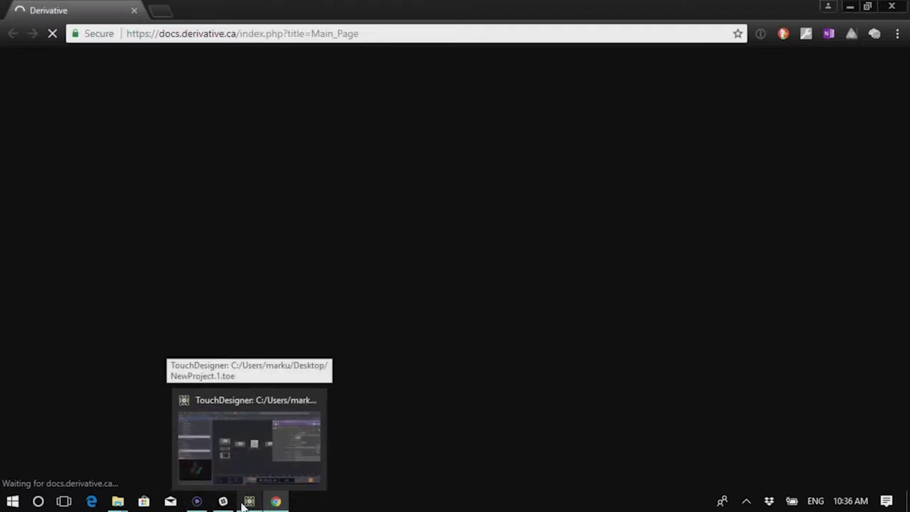
mouse_move(256, 462)
left_click(260, 458)
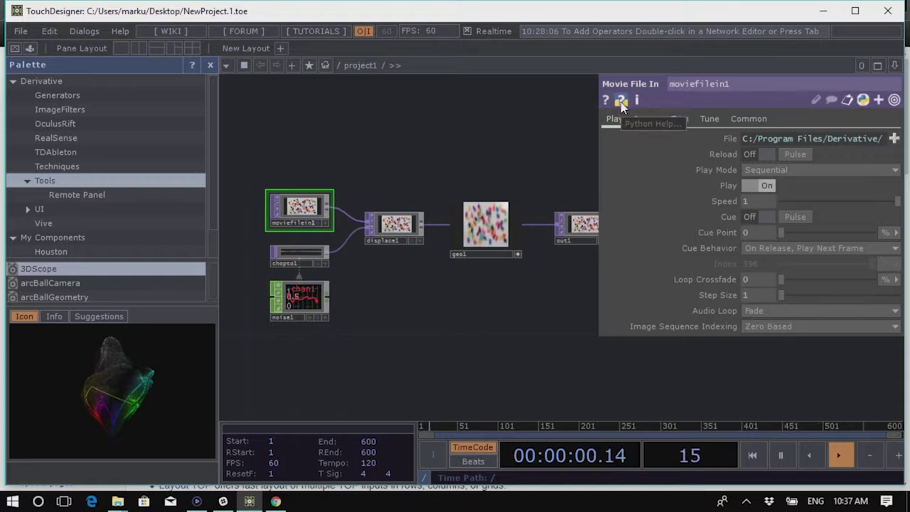
scroll(420, 175, "up", 3)
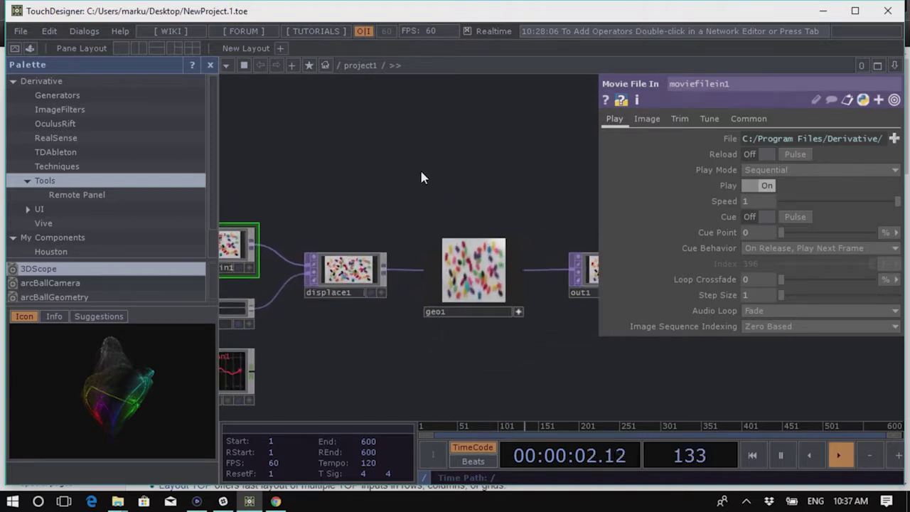
scroll(427, 167, "down", 3)
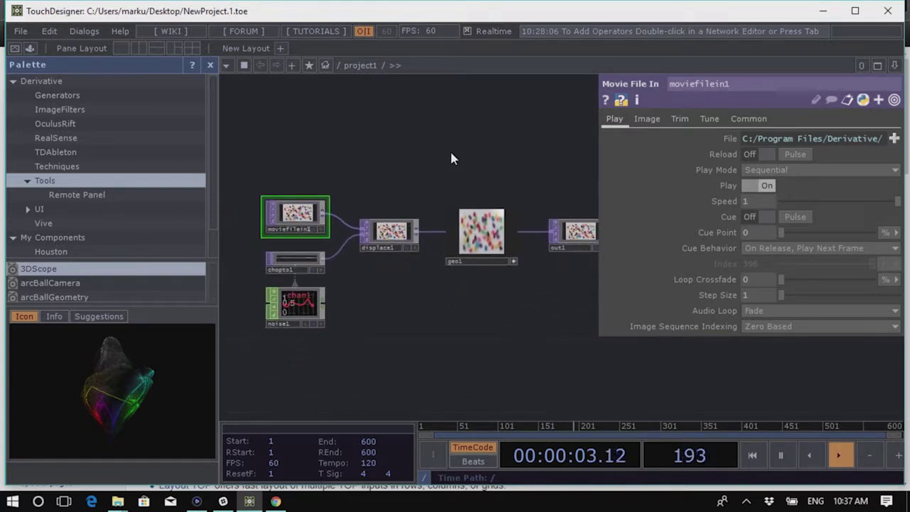
left_click(119, 32)
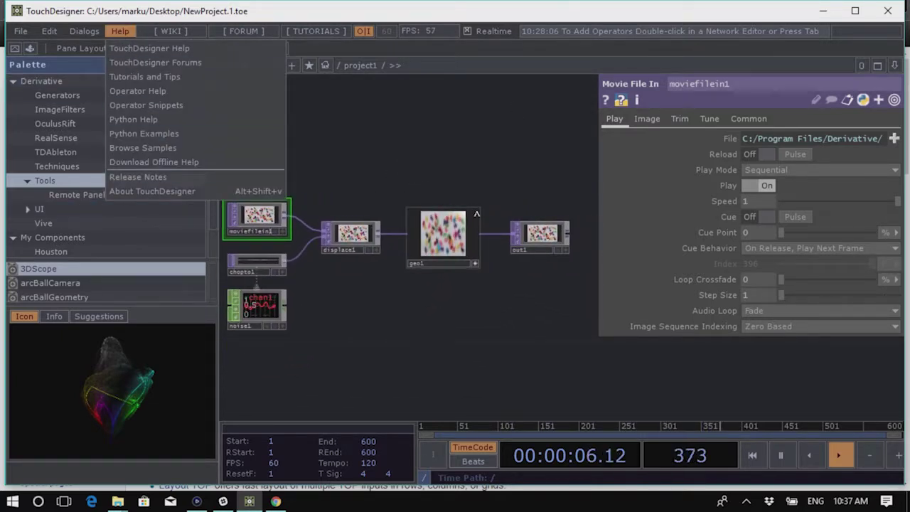
left_click(456, 135)
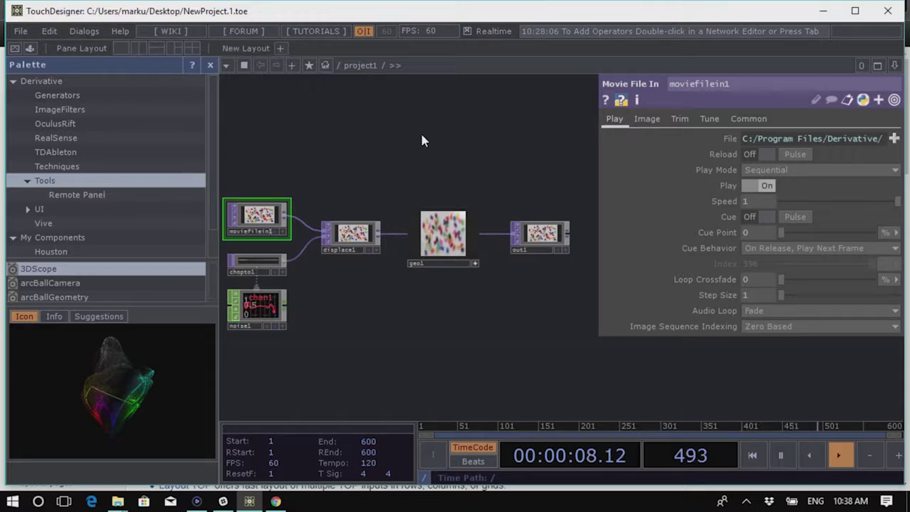
left_click_drag(382, 170, 423, 174)
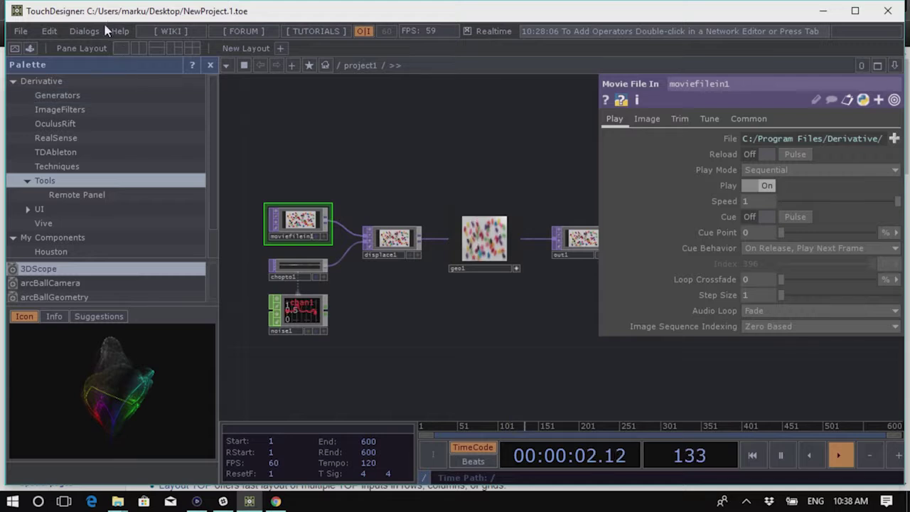
Open the Operator Snippets and view the example networks for the Movie File In and Matte TOPs
left_click(121, 33)
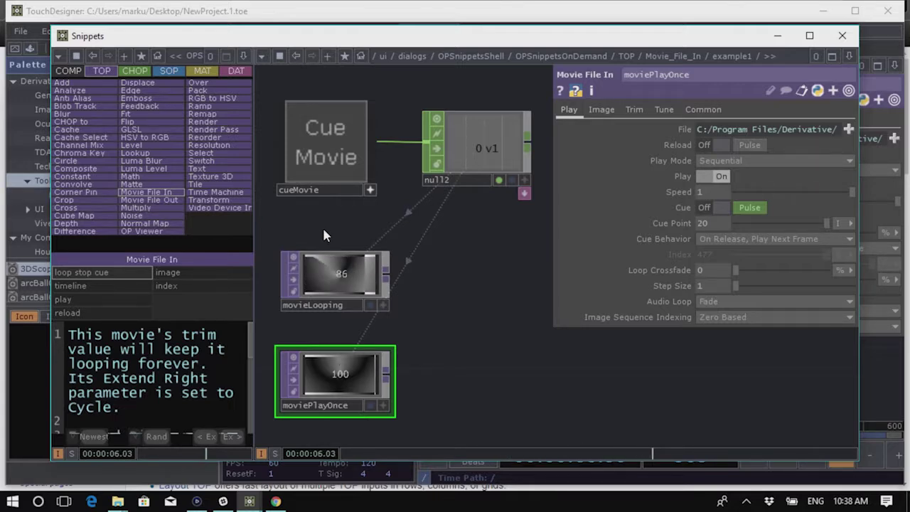
scroll(398, 242, "down", 5)
scroll(429, 327, "up", 2)
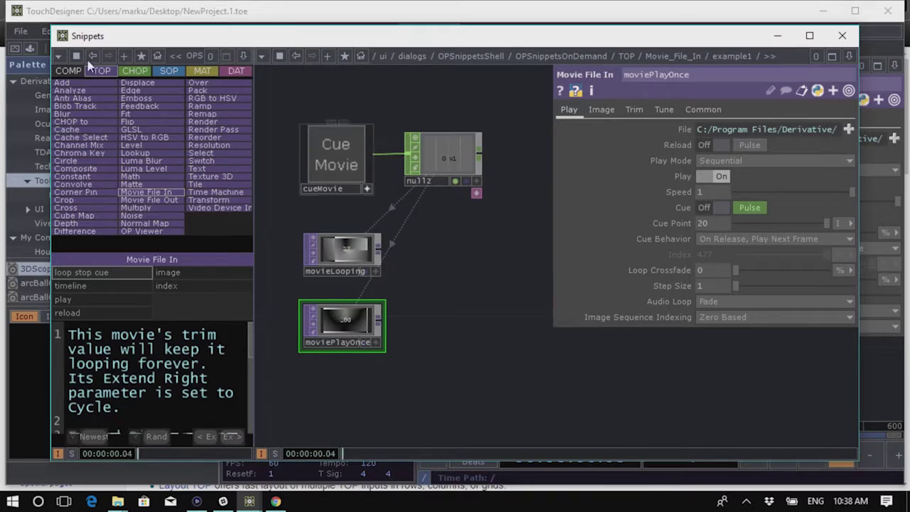
left_click(162, 184)
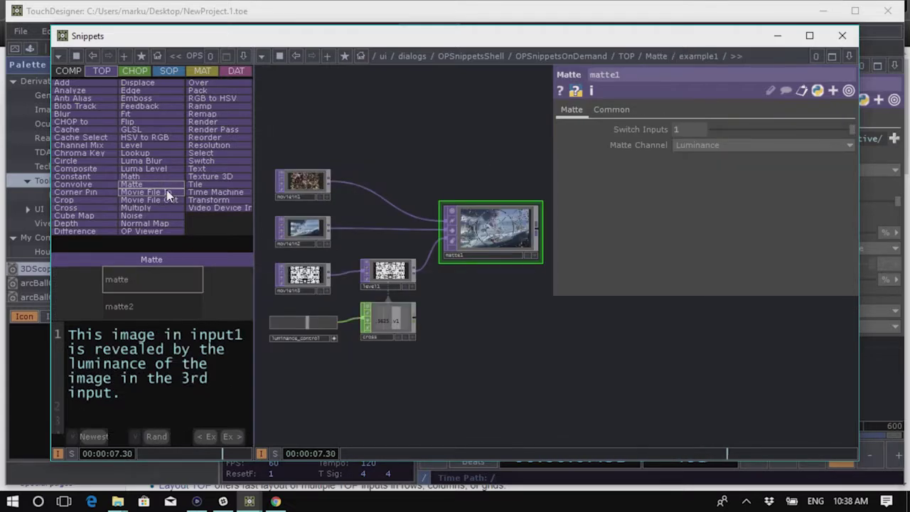
left_click(146, 192)
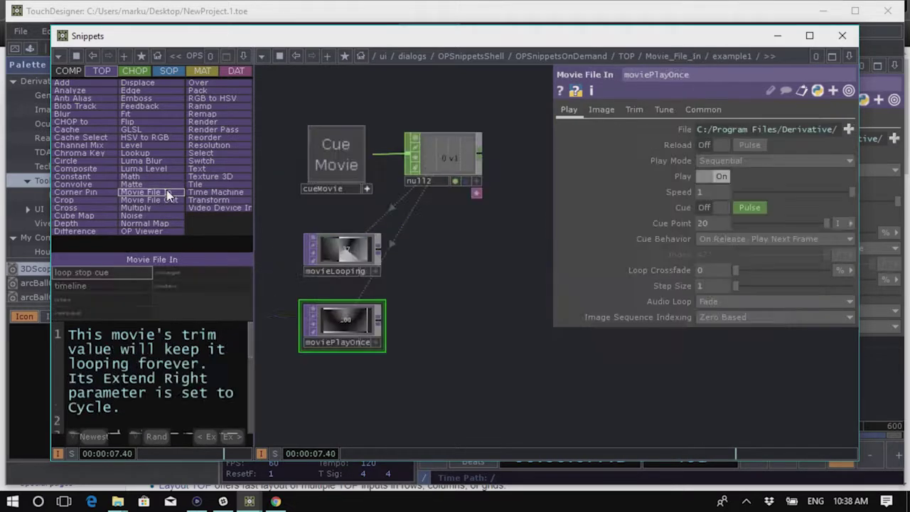
Browse the Movie File In snippets for timeline, play, reload, image and index, and try the movie index slider
left_click(115, 285)
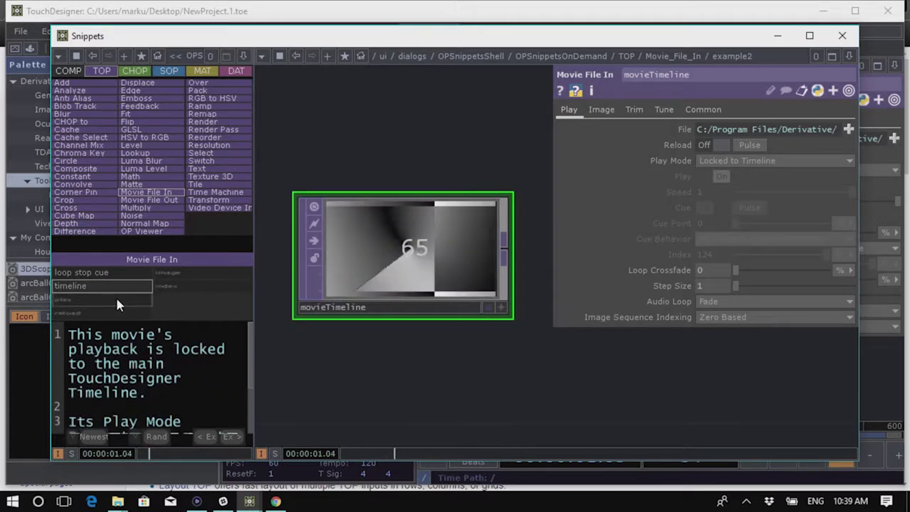
left_click(116, 299)
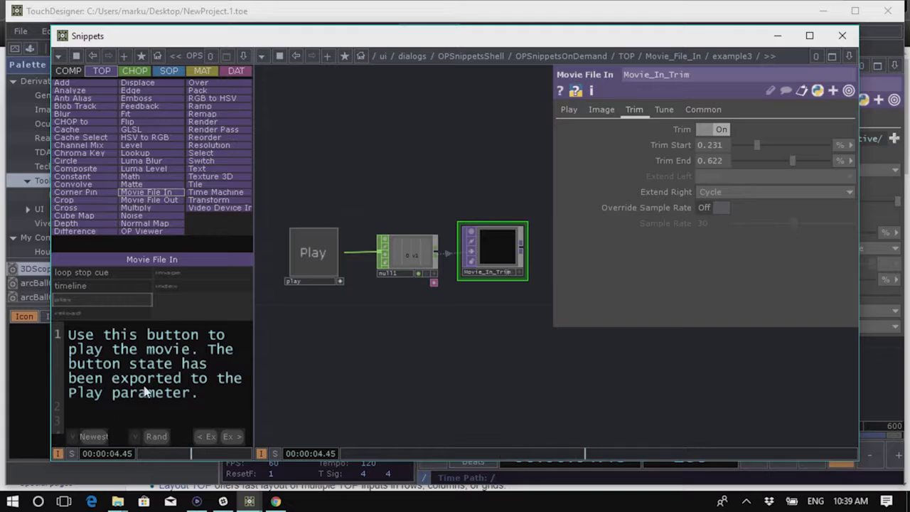
left_click(95, 311)
left_click(194, 271)
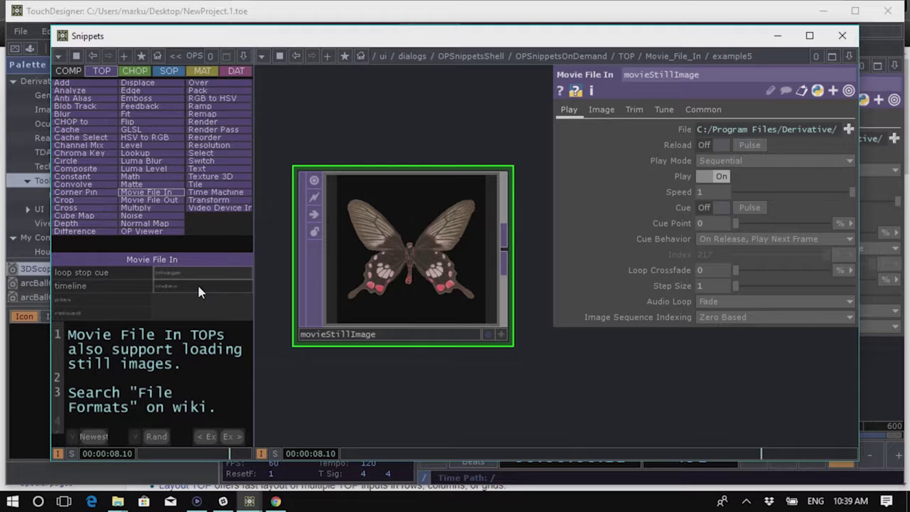
left_click(197, 283)
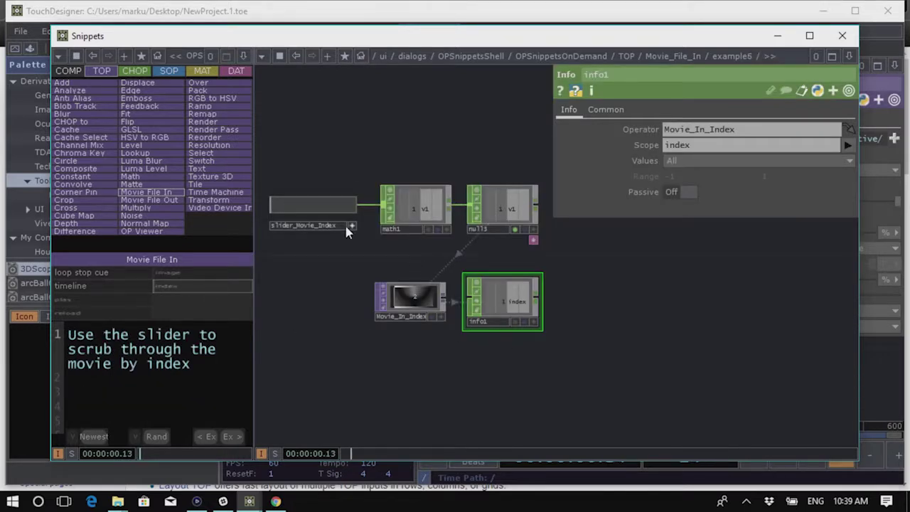
left_click_drag(267, 210, 310, 205)
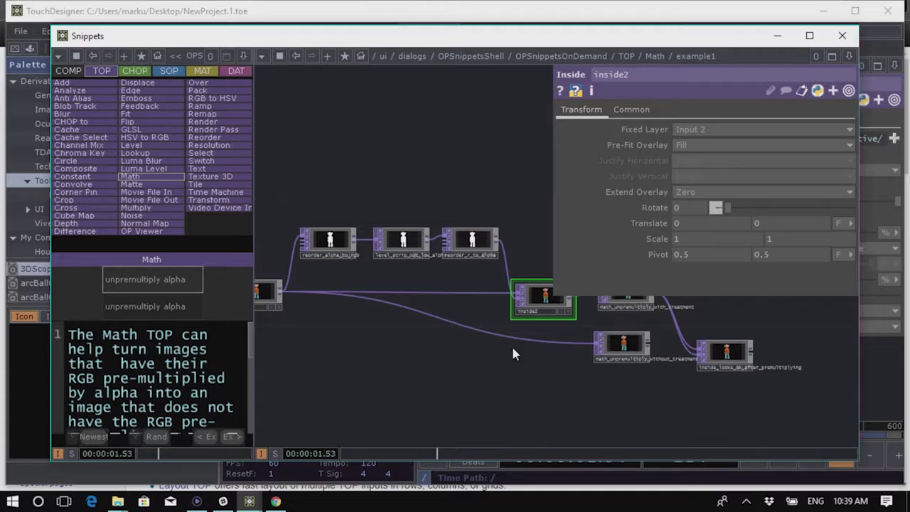
Close the Snippets window and return to the project1 network
left_click(841, 35)
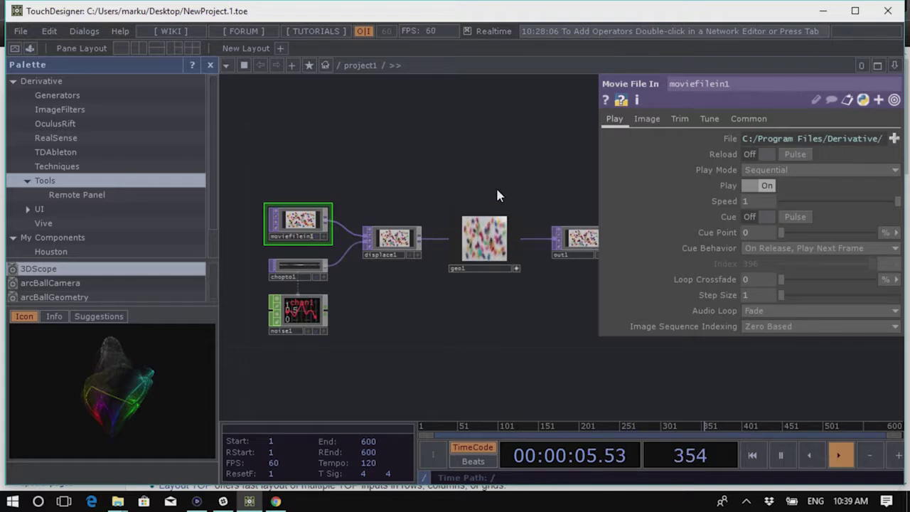
left_click_drag(415, 145, 425, 144)
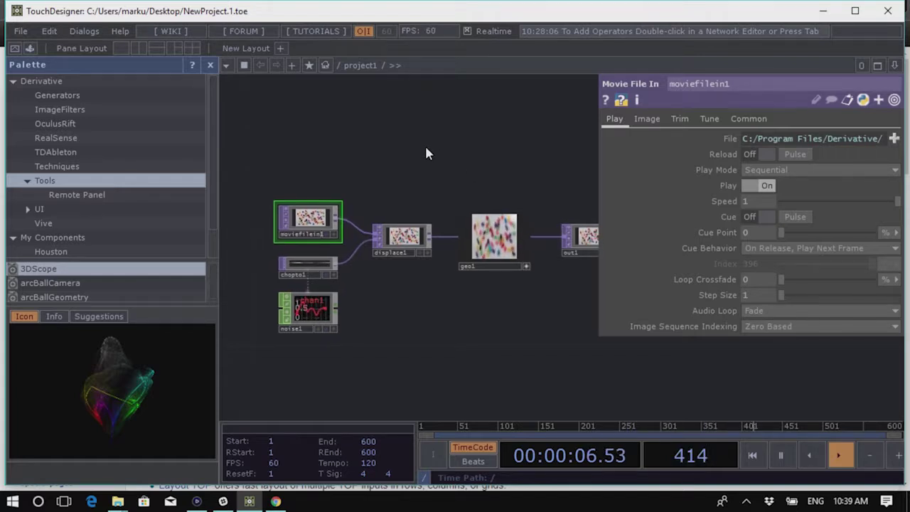
Open the wiki help page for the selected Movie File In operator and bring the browser back to full screen
left_click(276, 501)
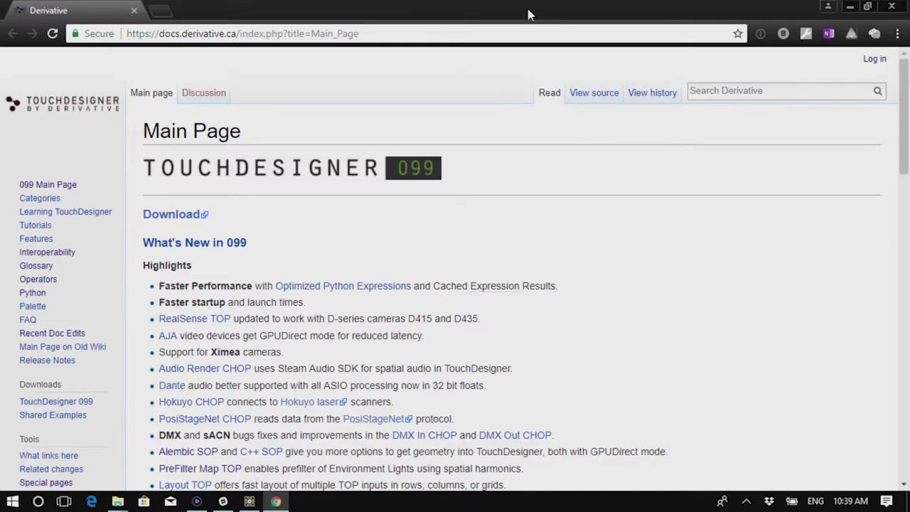
left_click_drag(528, 15, 519, 234)
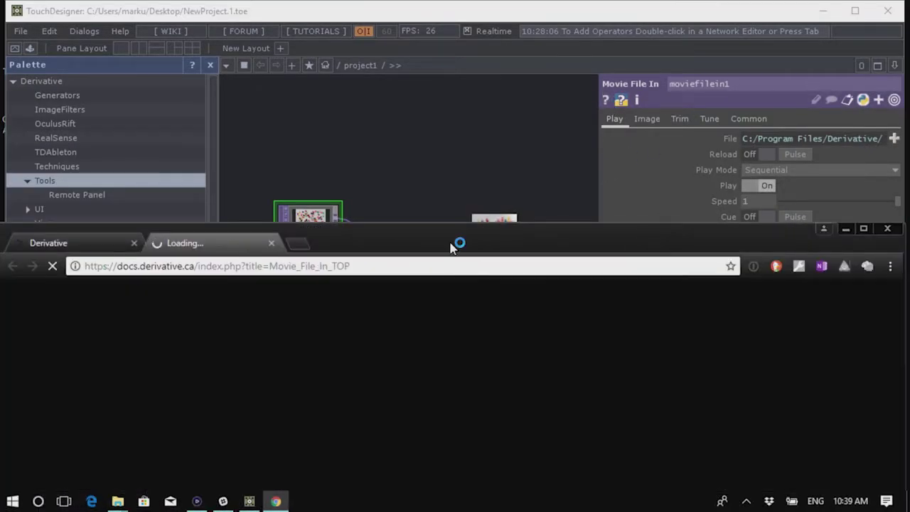
left_click_drag(458, 244, 451, 5)
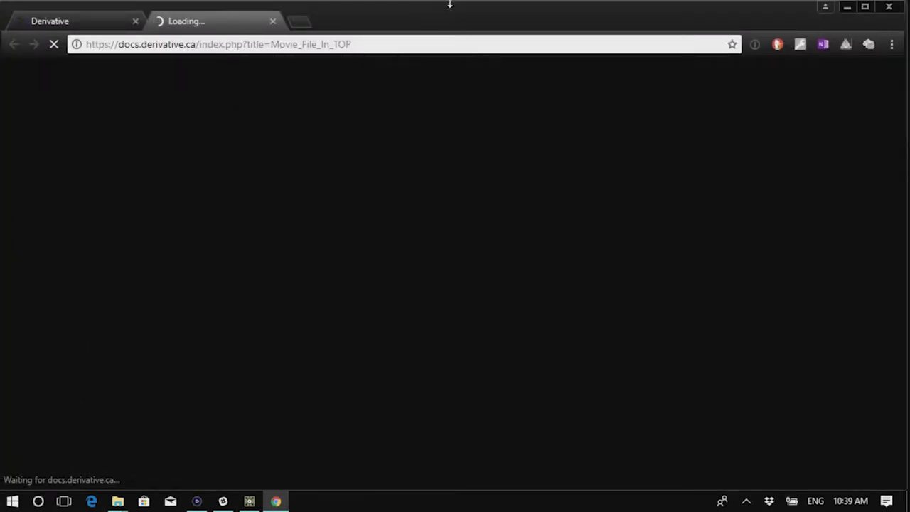
left_click_drag(455, 12, 459, 201)
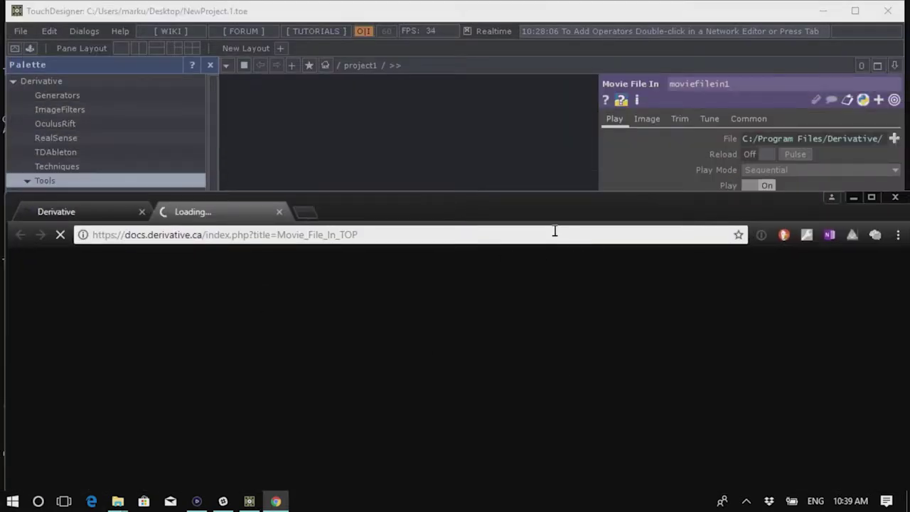
left_click_drag(406, 211, 407, 2)
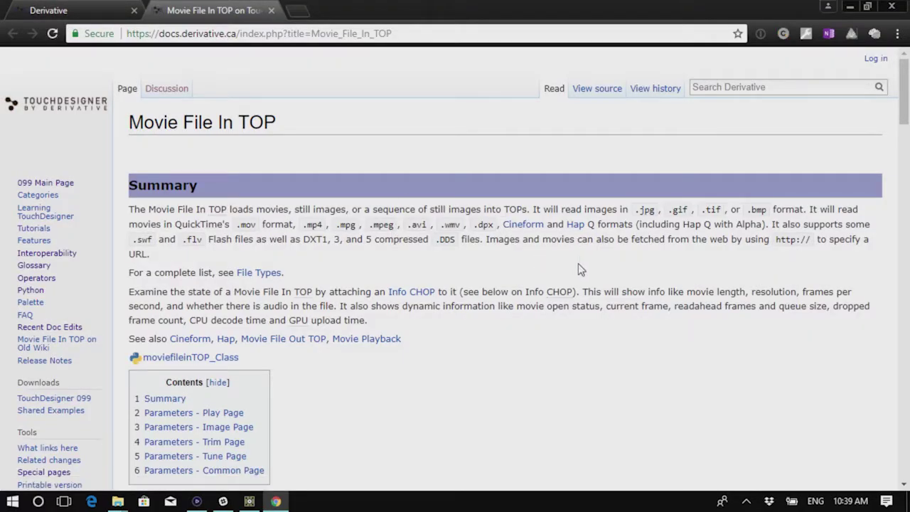
Read through the Movie File In TOP wiki article's summary and Play Page parameters, ending back at its beginning
scroll(597, 260, "down", 1)
scroll(606, 264, "down", 1)
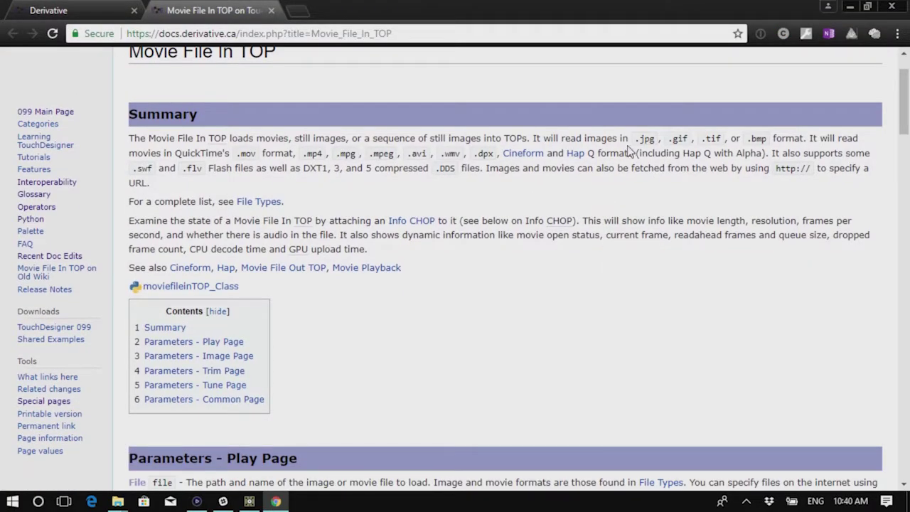
scroll(602, 285, "down", 3)
scroll(308, 346, "down", 2)
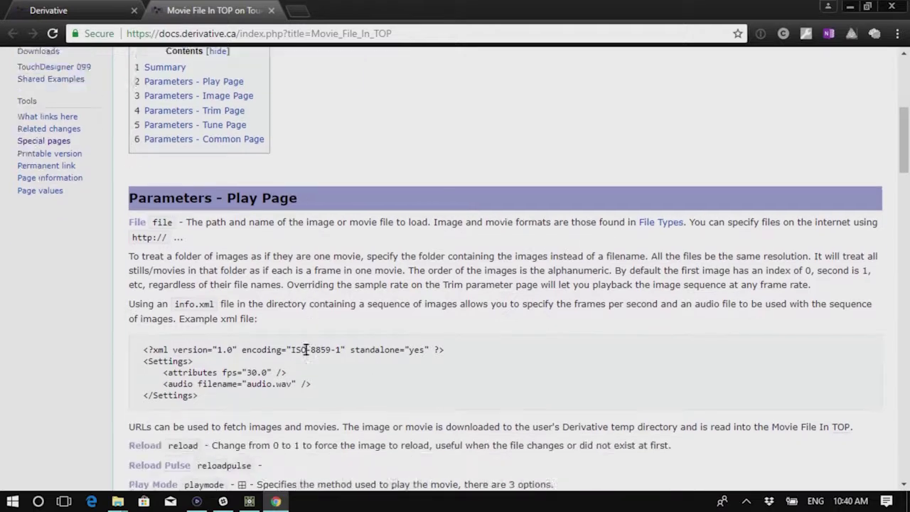
scroll(481, 365, "down", 4)
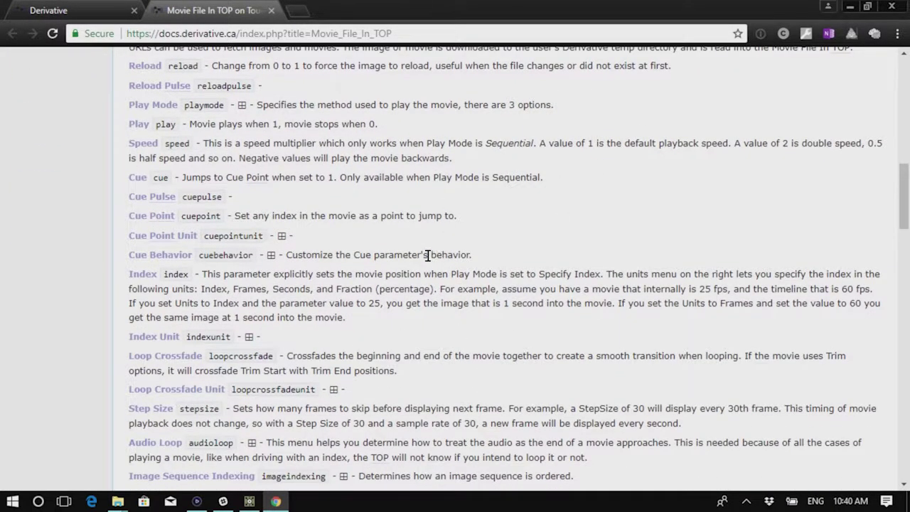
key("Home")
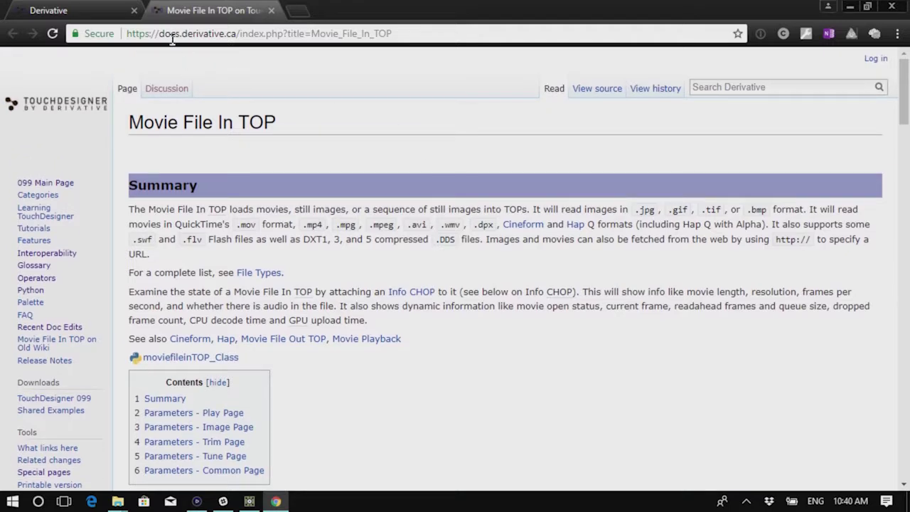
Open the Derivative forum at derivative.ca/forum in the browser tab that holds the wiki's Main Page
left_click(85, 10)
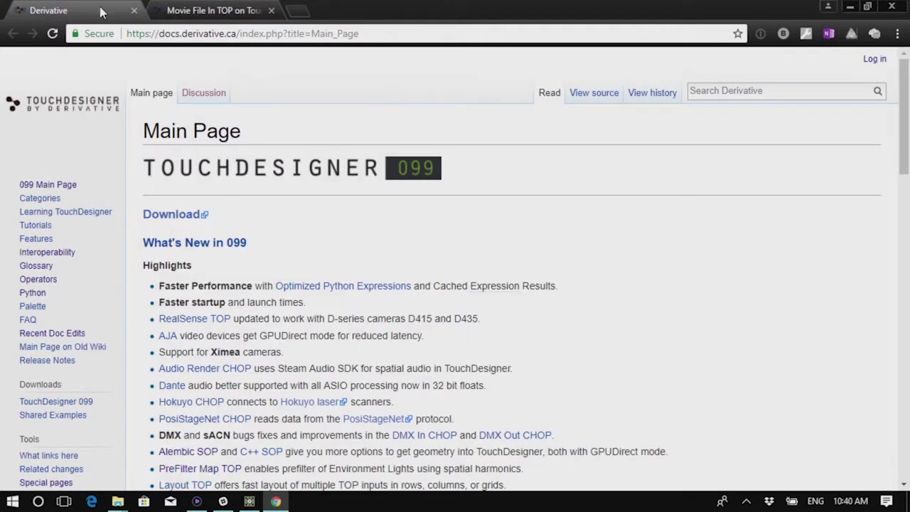
left_click(296, 36)
type("derivativee")
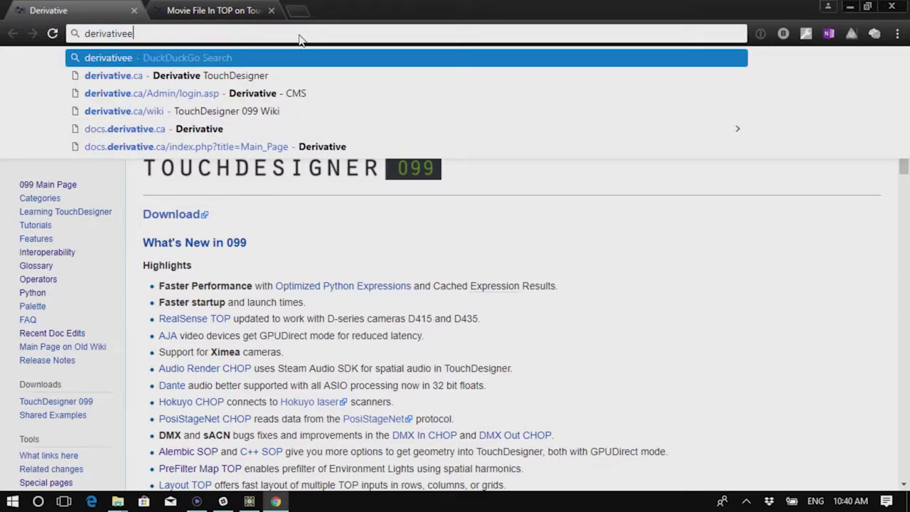
key("BackSpace")
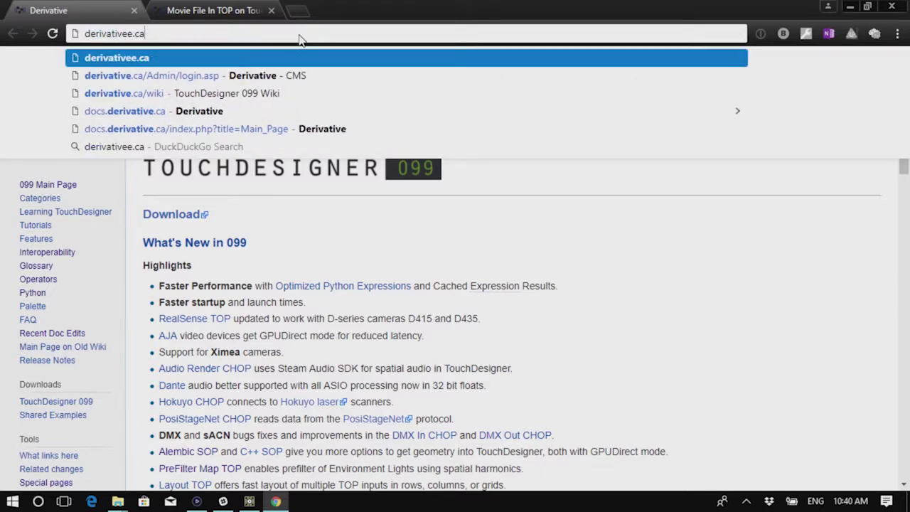
key("BackSpace")
type(".")
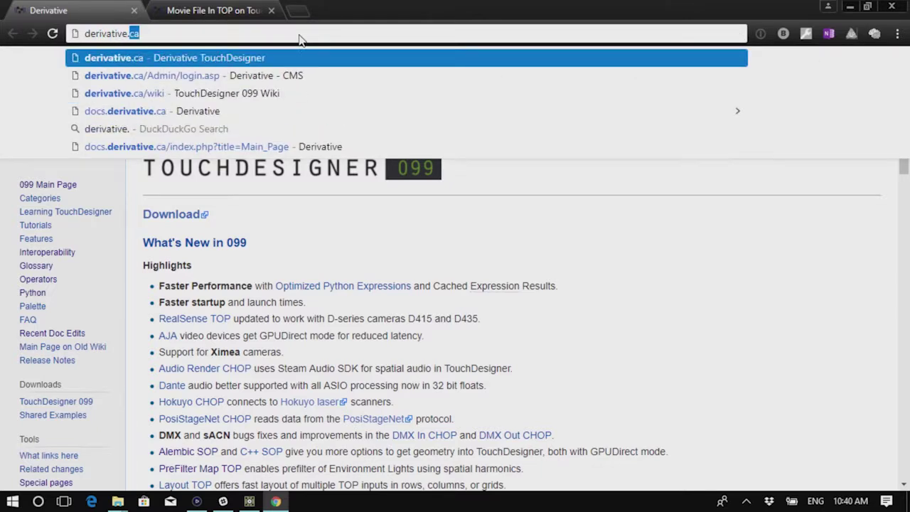
type("ca/forum")
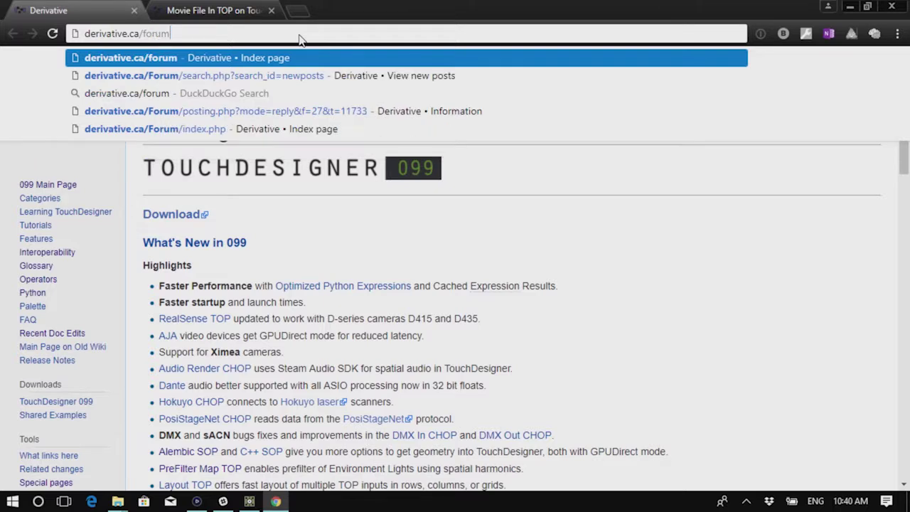
key("Return")
left_click_drag(382, 6, 378, 113)
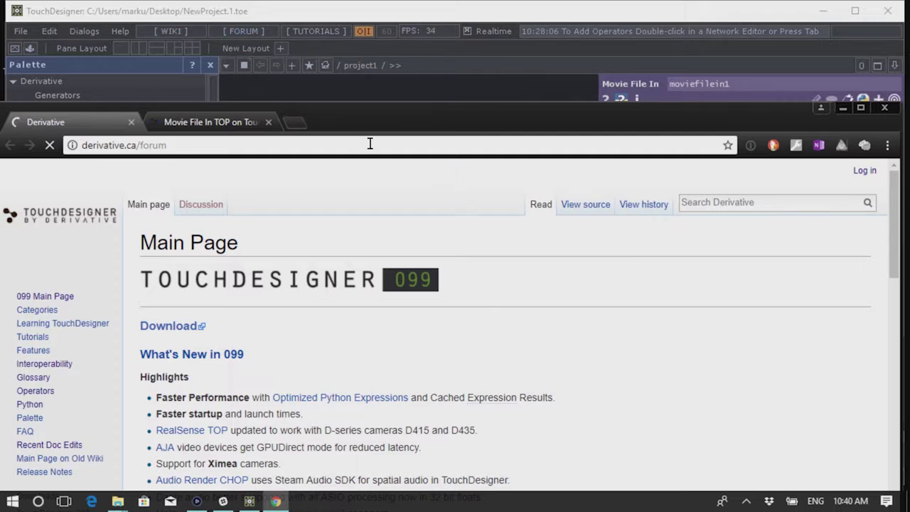
left_click_drag(391, 121, 399, 18)
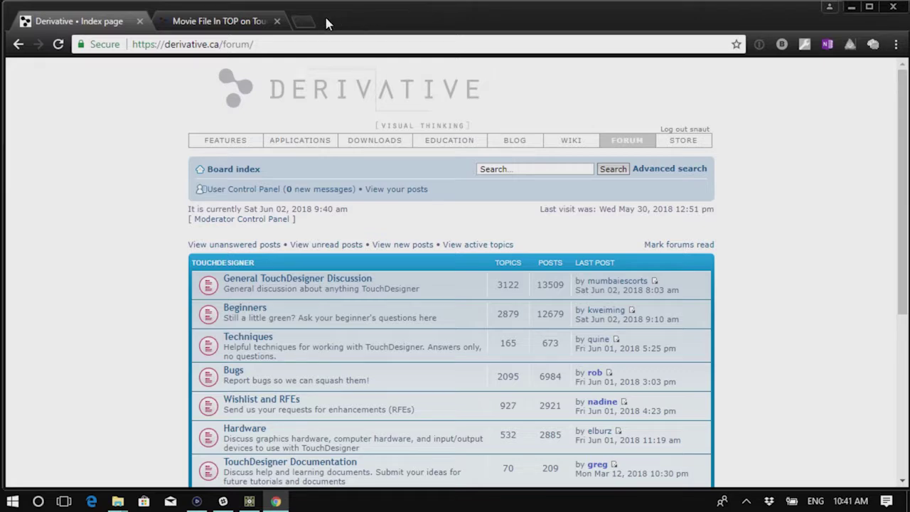
Open Facebook in a new browser tab
left_click(304, 22)
type("facebook.com/?ref=logo")
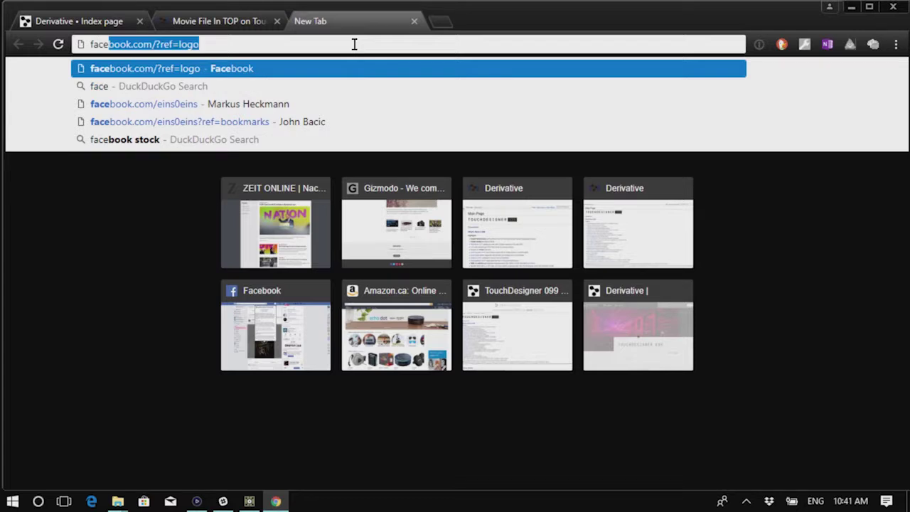
key("Return")
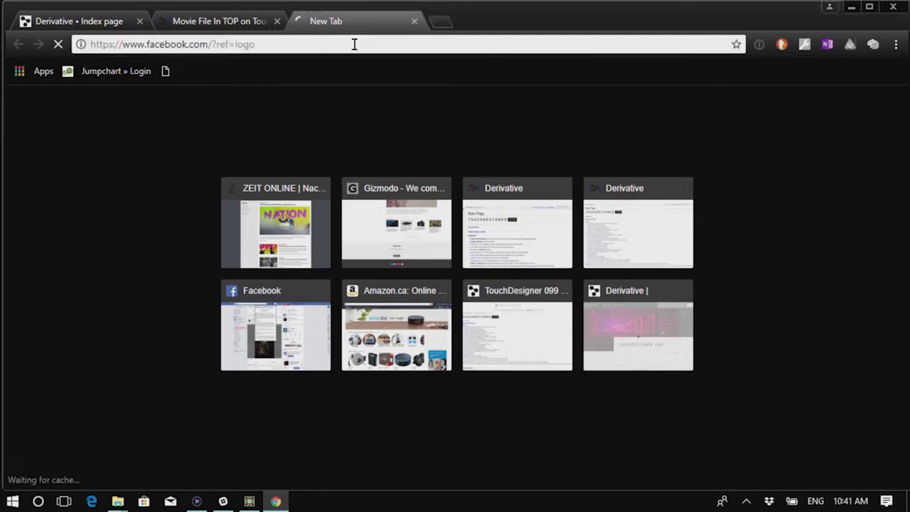
Move the browser window out of the way and switch back to TouchDesigner's project1 network
left_click_drag(518, 16, 514, 128)
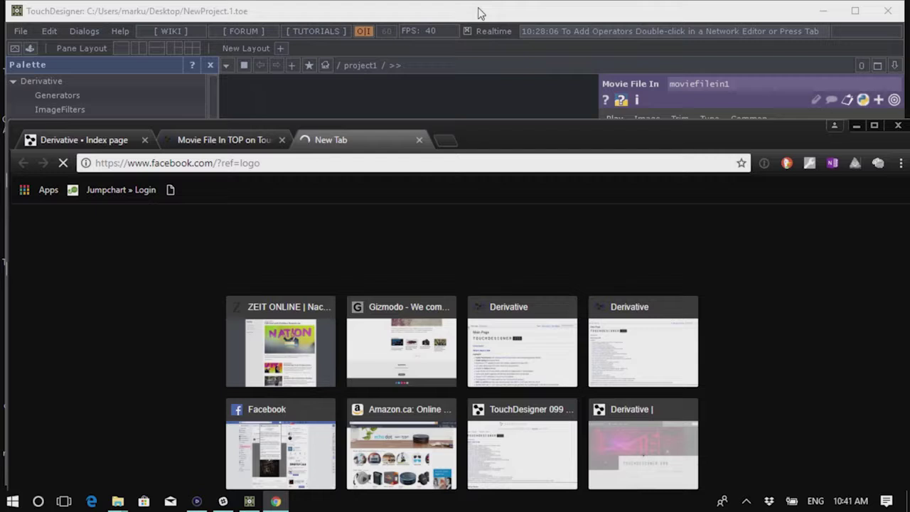
left_click_drag(513, 149, 507, 110)
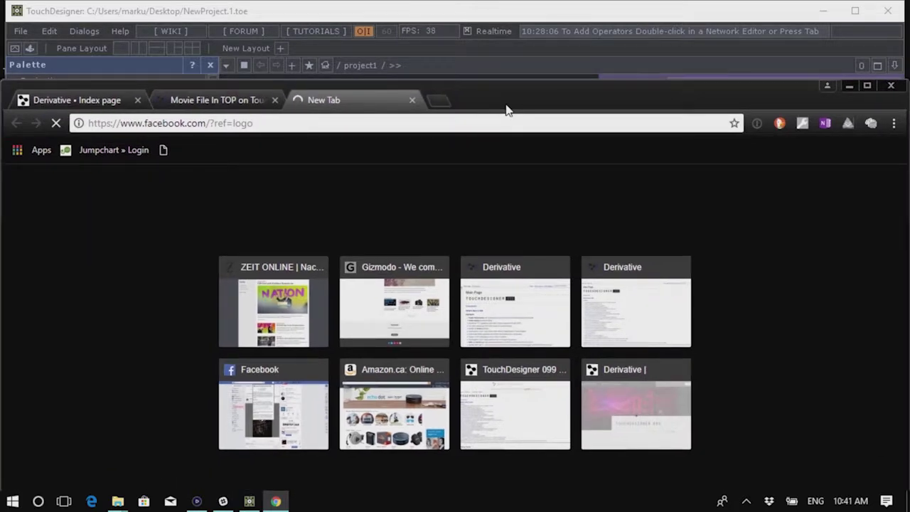
left_click_drag(508, 110, 534, 329)
left_click(397, 167)
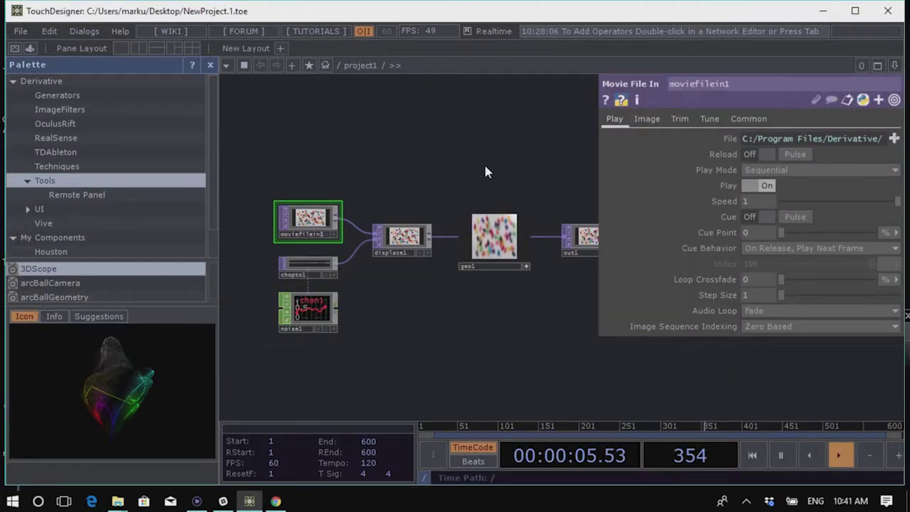
Examine the project1 network from the whole operator chain down to the moviefilein1, chopto1 and noise1 nodes
scroll(427, 153, "down", 3)
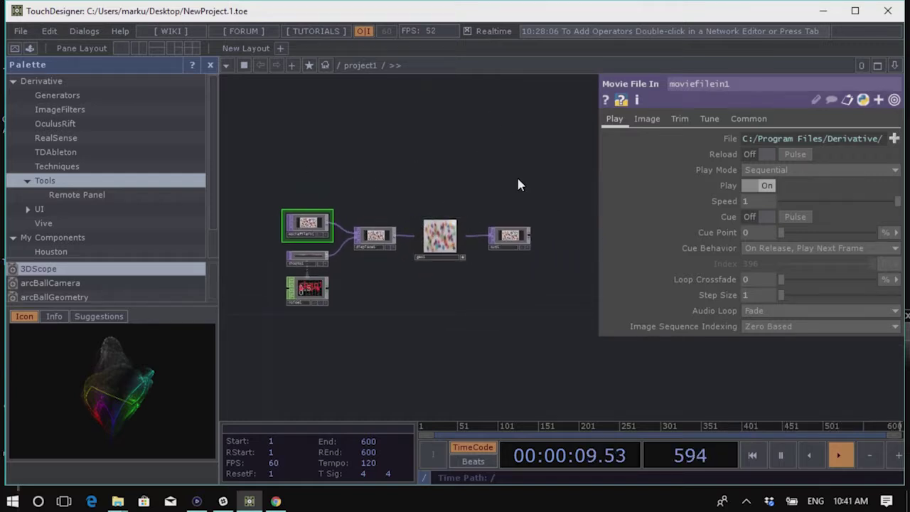
left_click_drag(376, 169, 455, 179)
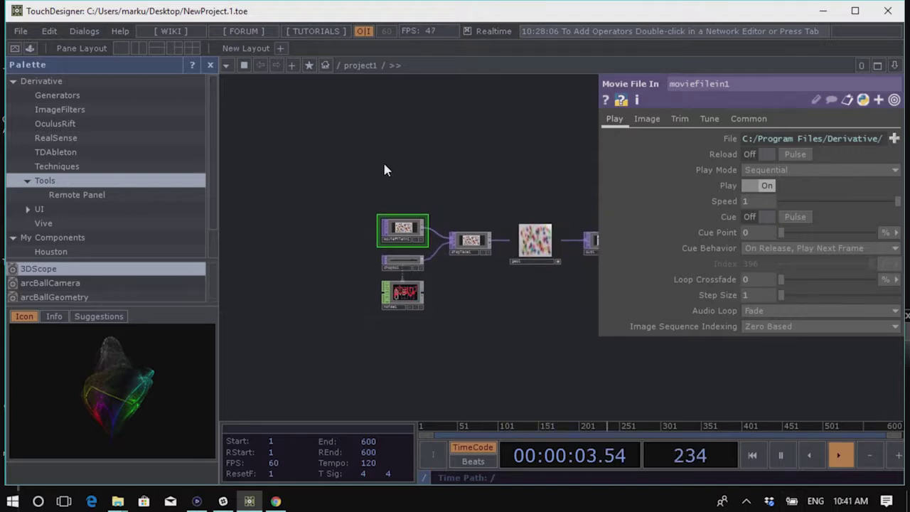
left_click_drag(541, 338, 461, 296)
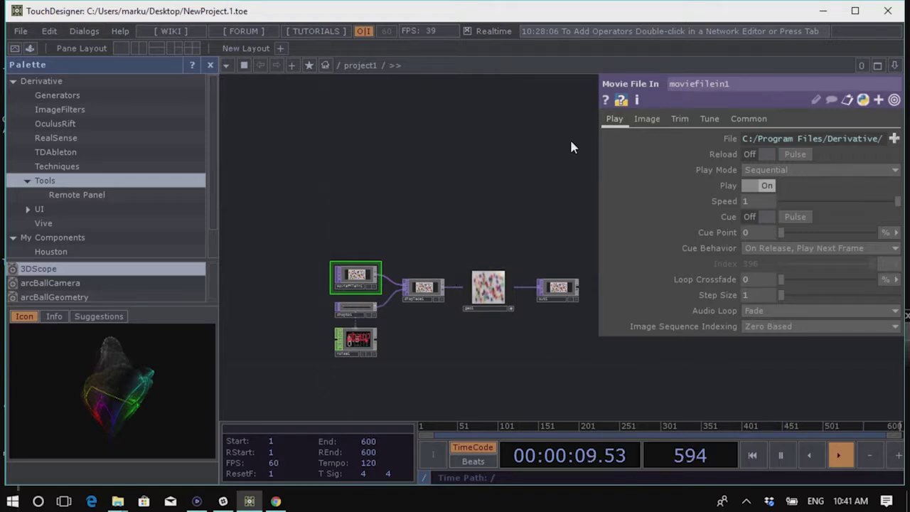
scroll(479, 173, "down", 3)
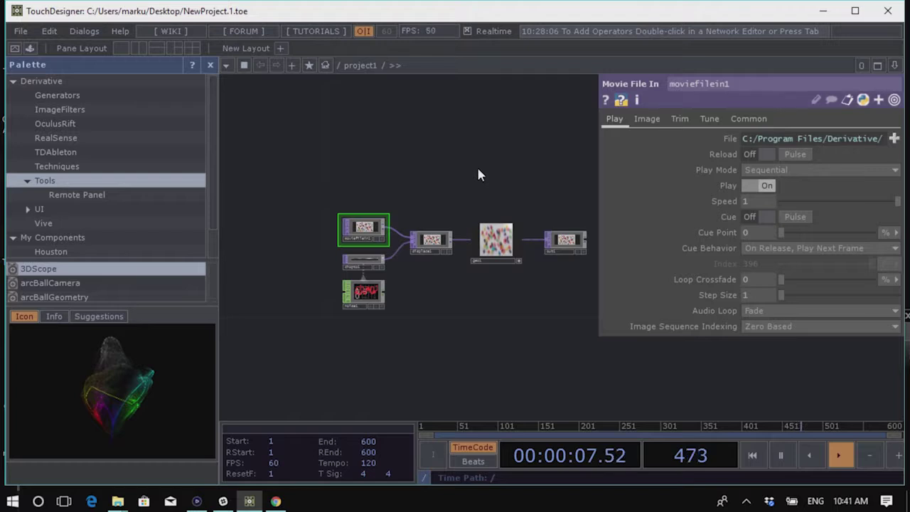
left_click_drag(488, 160, 464, 156)
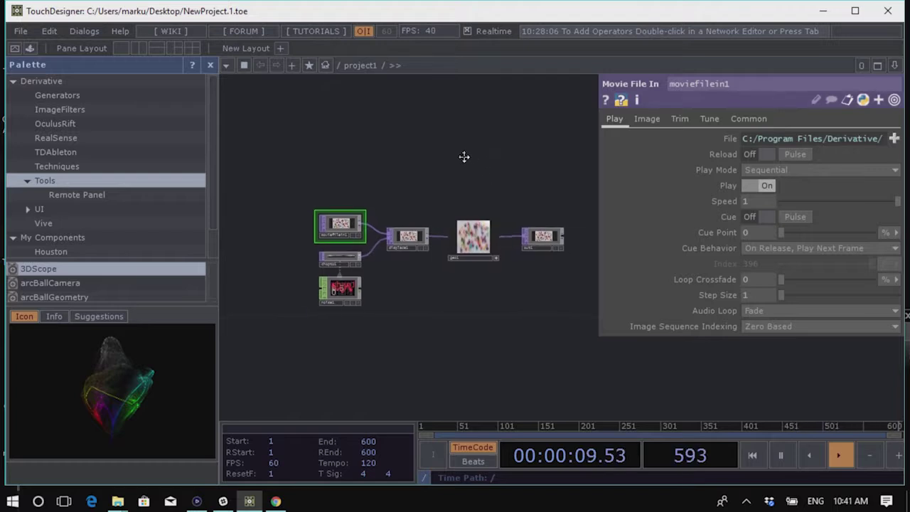
scroll(342, 224, "up", 3)
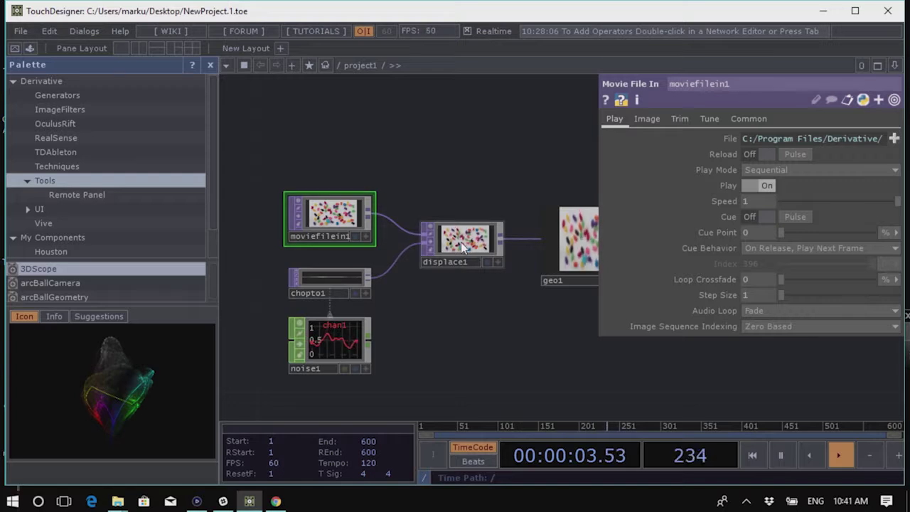
left_click_drag(477, 336, 432, 269)
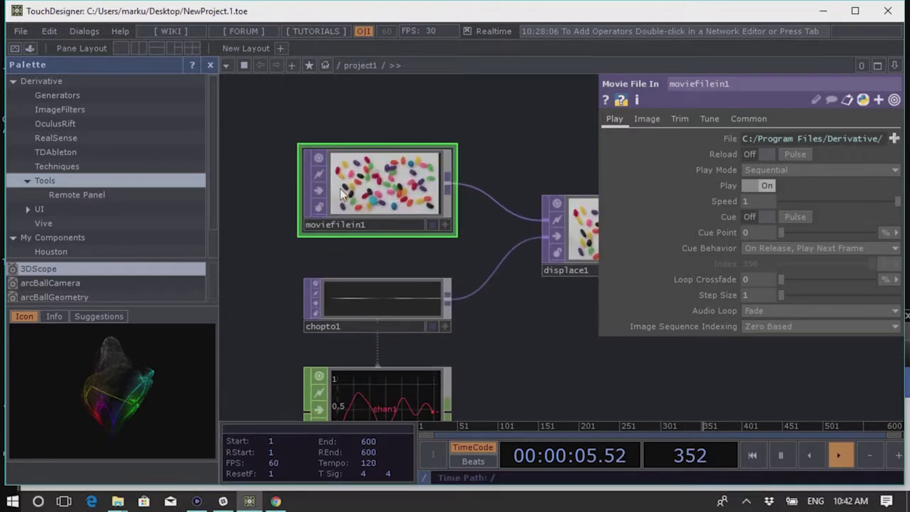
scroll(416, 259, "down", 1)
scroll(441, 278, "up", 3)
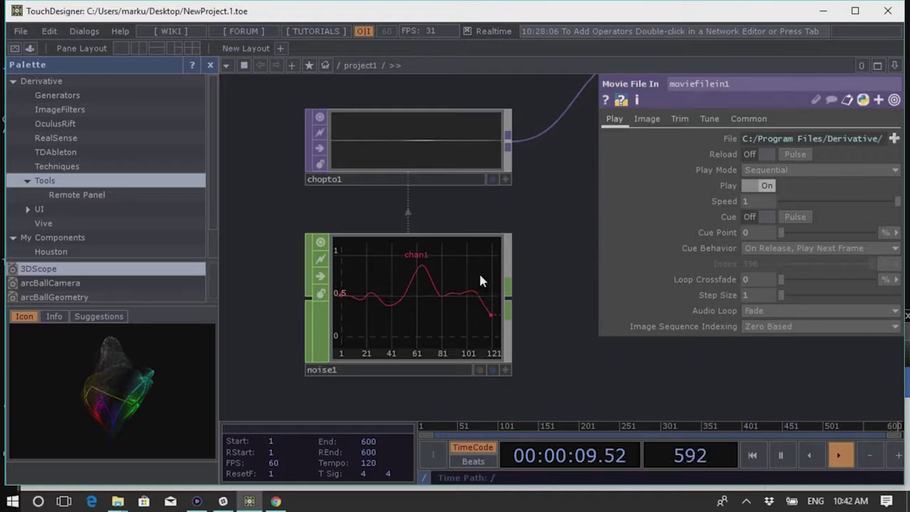
Add a Leap Motion CHOP below the displace1 node and inspect its channels
key("h")
key("Tab")
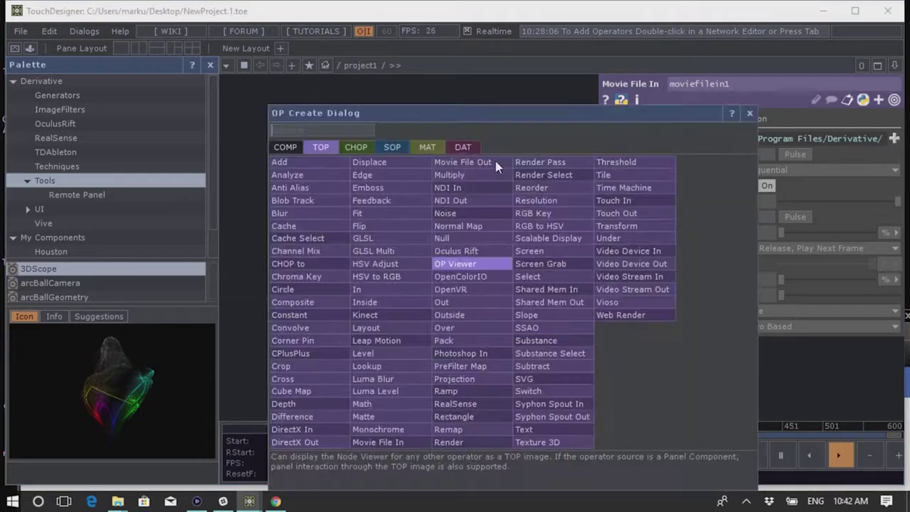
left_click(358, 147)
type("lea")
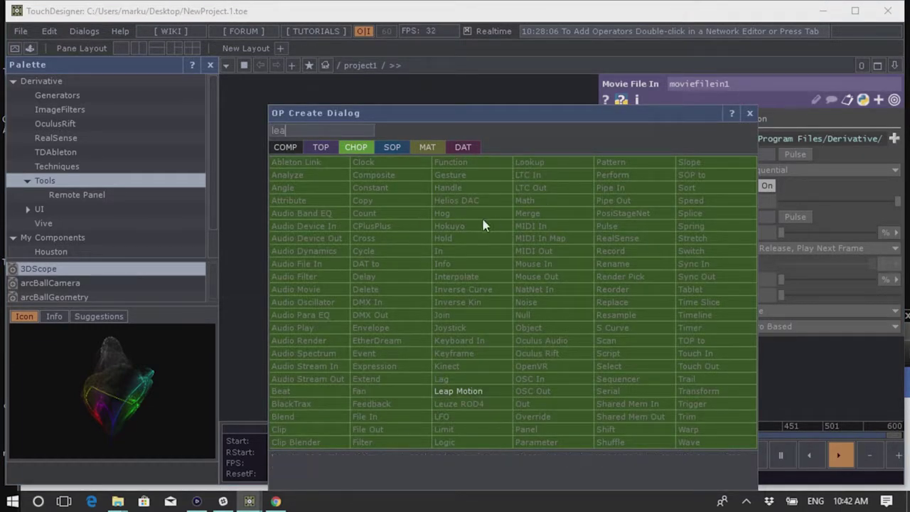
left_click(461, 393)
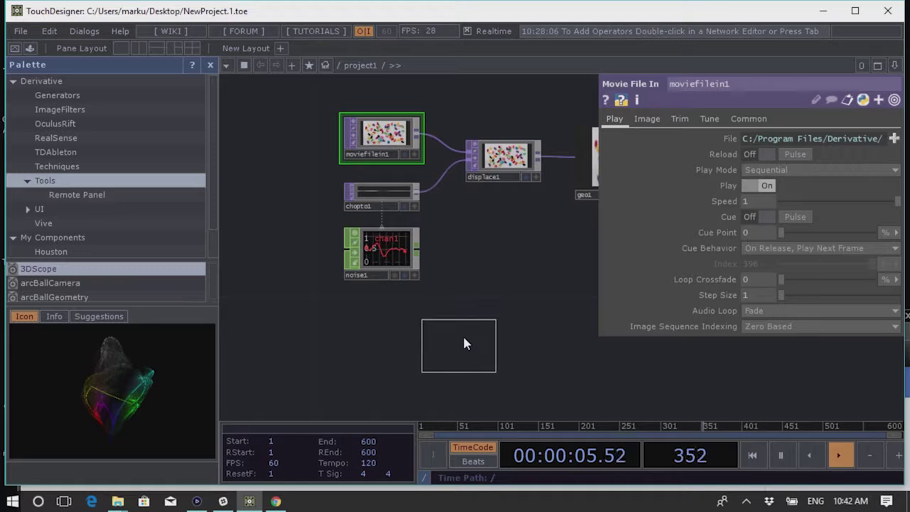
left_click(479, 311)
scroll(506, 366, "up", 3)
scroll(470, 367, "up", 2)
scroll(431, 252, "down", 2)
scroll(453, 269, "up", 2)
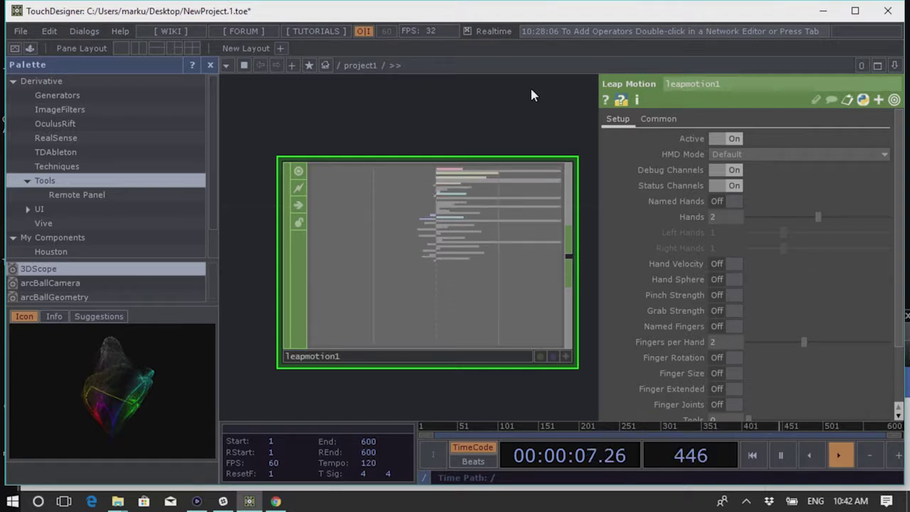
scroll(434, 267, "down", 5)
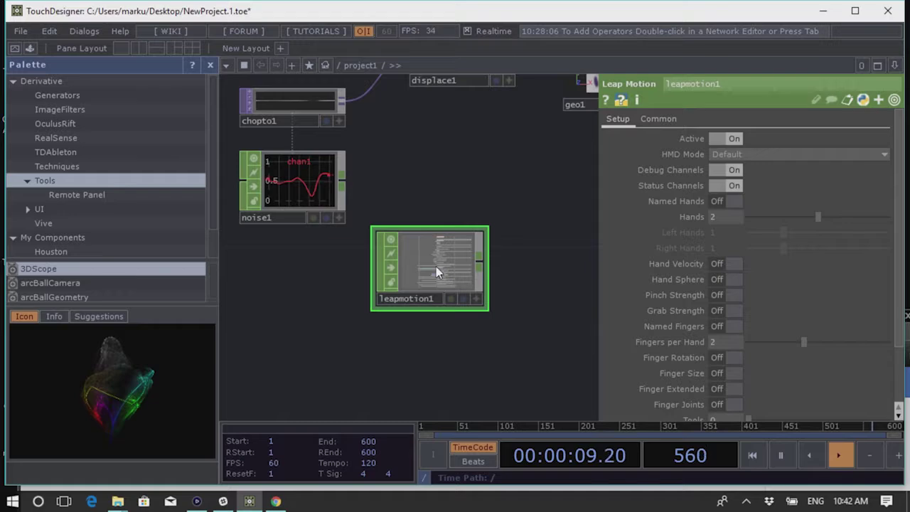
Replace the Leap Motion operator with an Audio File In CHOP and inspect its waveform
key("Delete")
key("Tab")
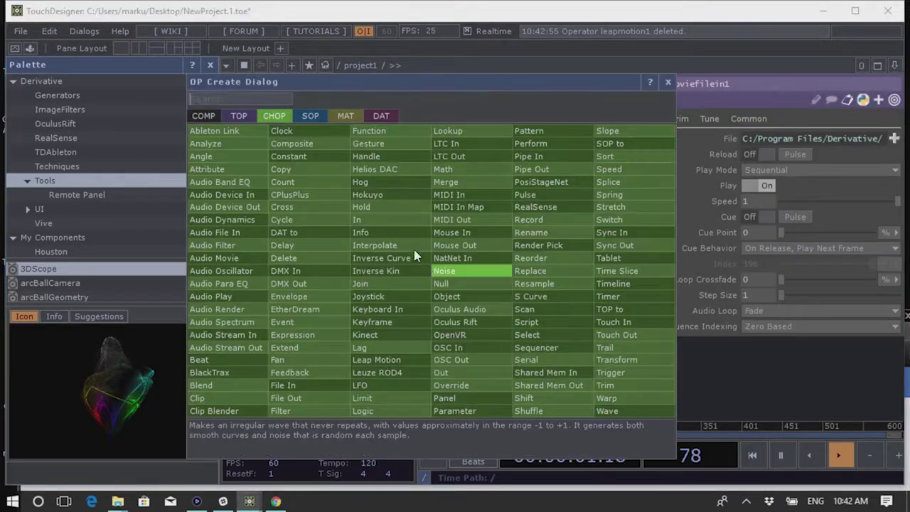
left_click(228, 232)
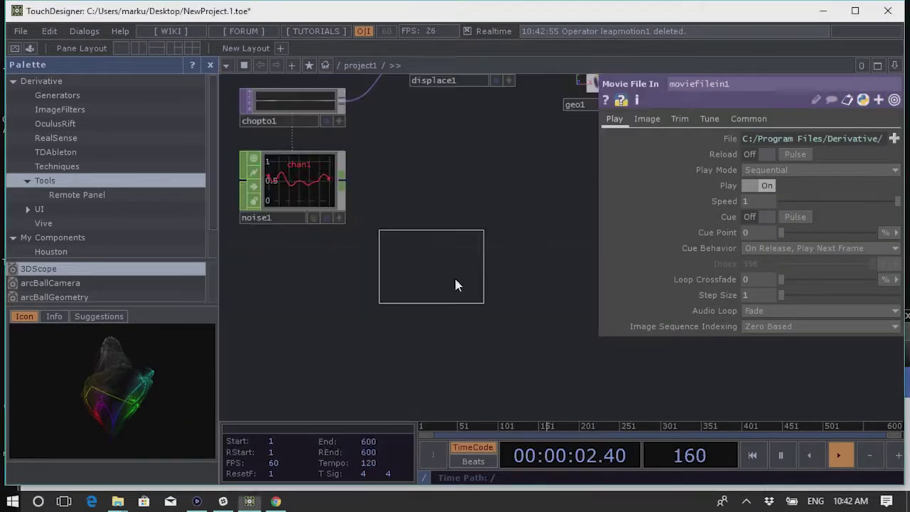
left_click(497, 332)
scroll(441, 270, "up", 4)
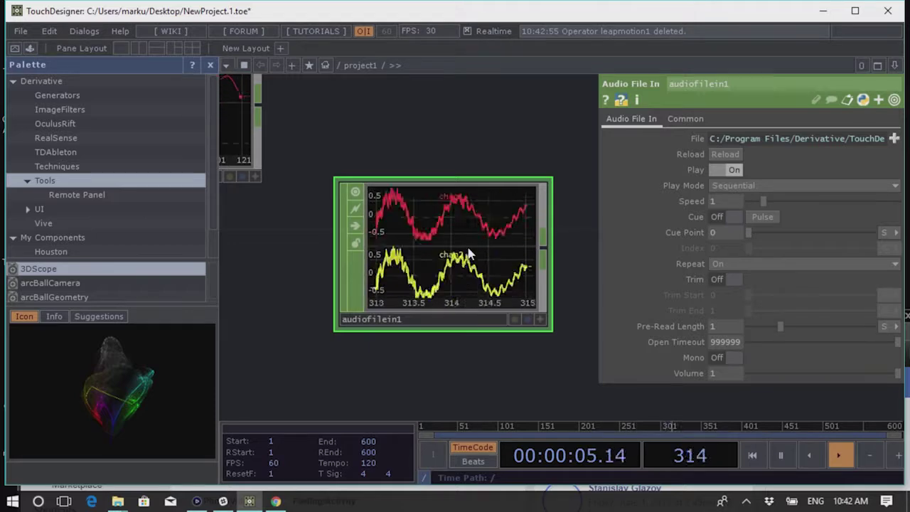
Replace the Audio File In operator with an Audio Device In CHOP
key("Delete")
key("Tab")
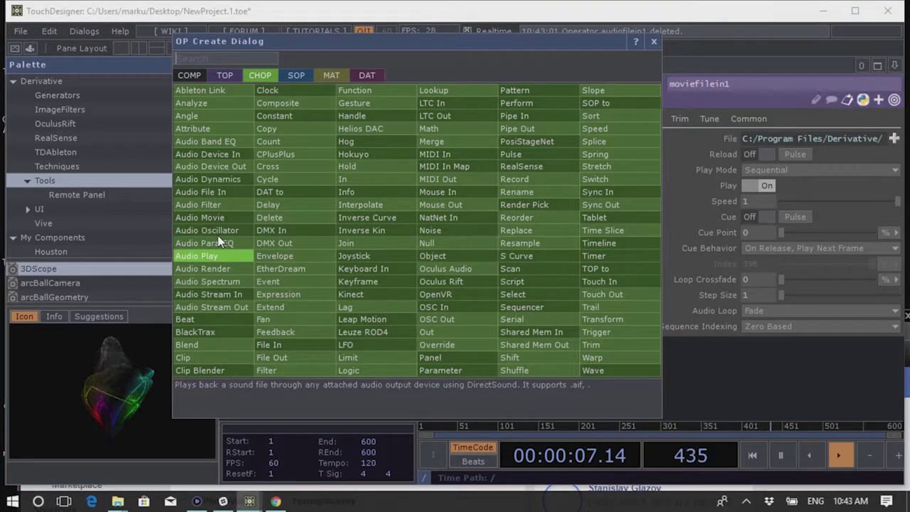
key("Escape")
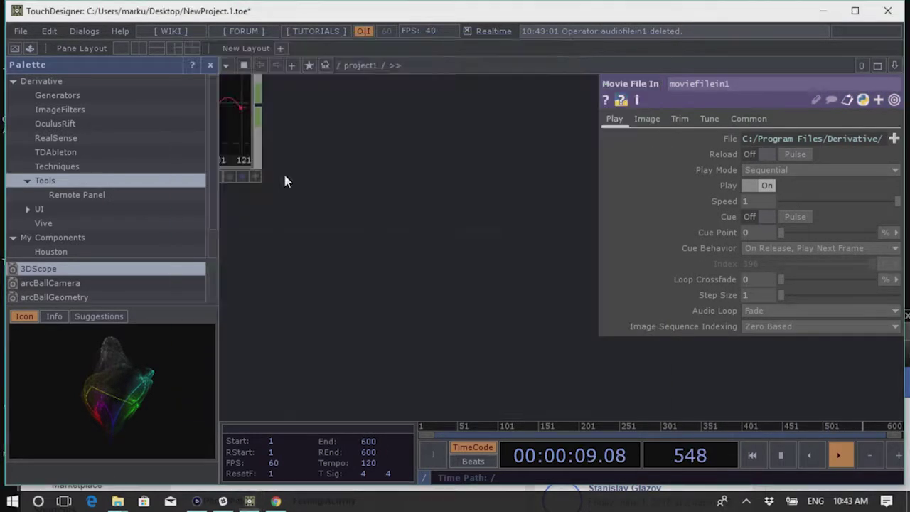
left_click(450, 295)
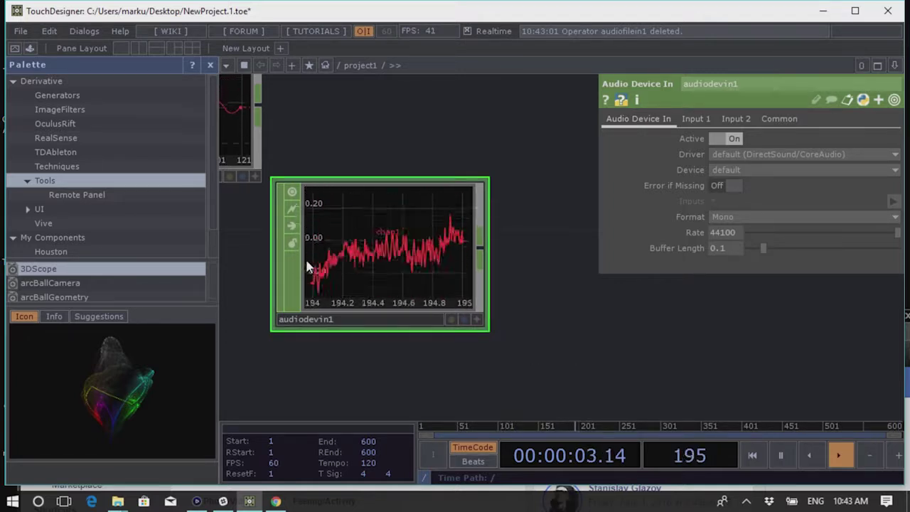
Delete the Audio Device In operator and return to the noise1 and displace1 nodes
key("Delete")
left_click_drag(385, 230, 517, 340)
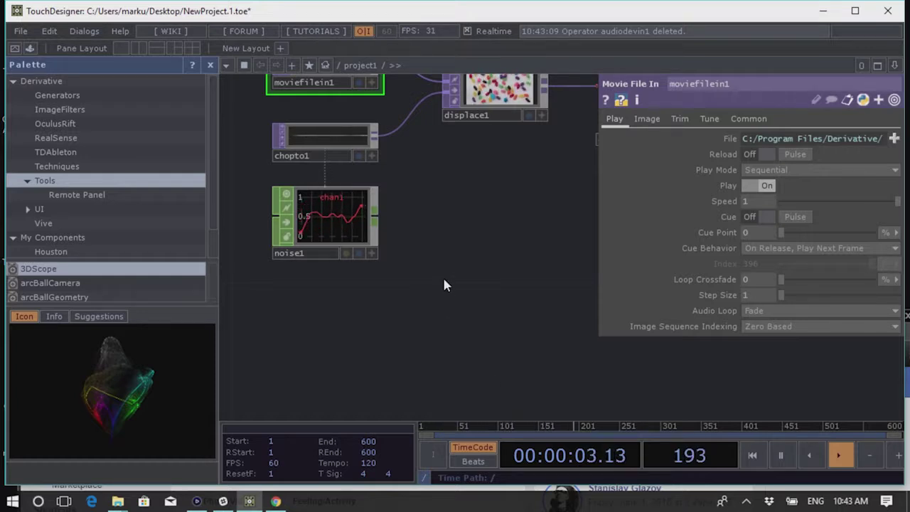
left_click_drag(447, 241, 459, 263)
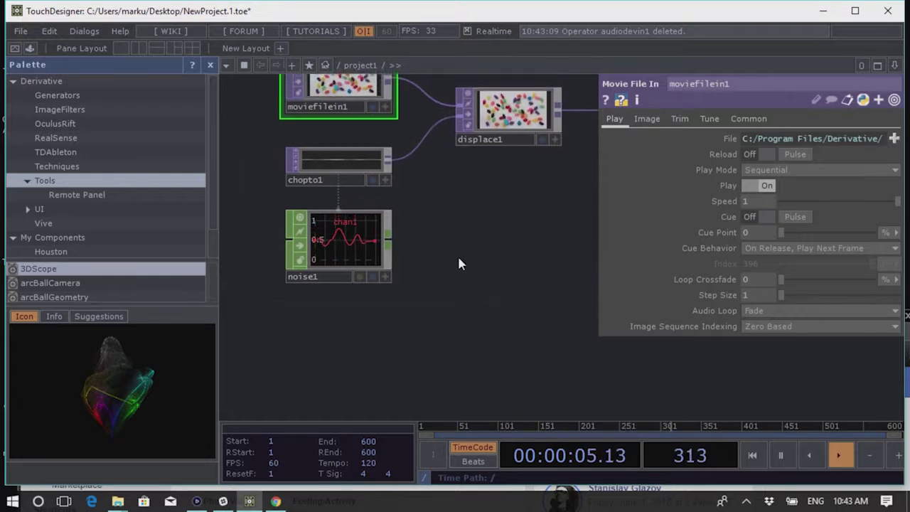
Examine the textured cube in the geo1 component's viewer from above and from its sides
scroll(452, 291, "down", 4)
scroll(553, 242, "up", 4)
scroll(553, 242, "up", 3)
scroll(579, 342, "up", 2)
left_click_drag(526, 149, 451, 313)
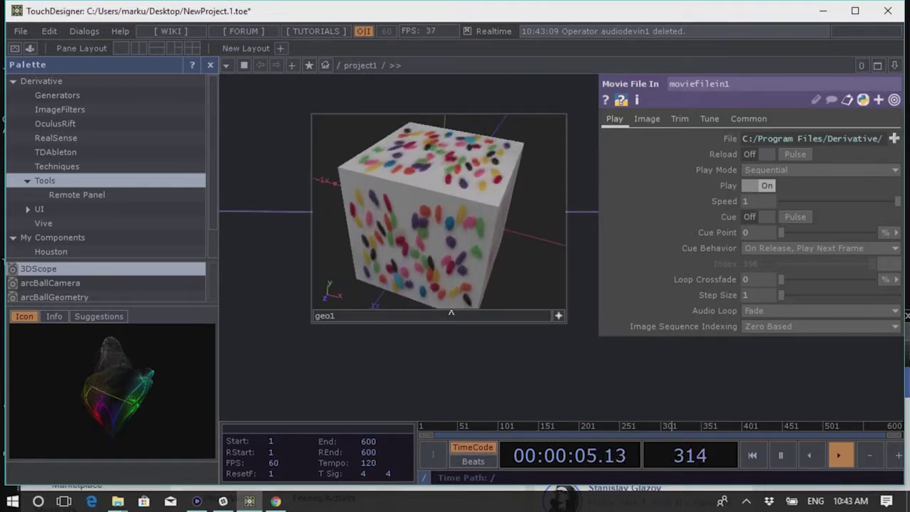
scroll(498, 384, "down", 4)
scroll(541, 341, "up", 2)
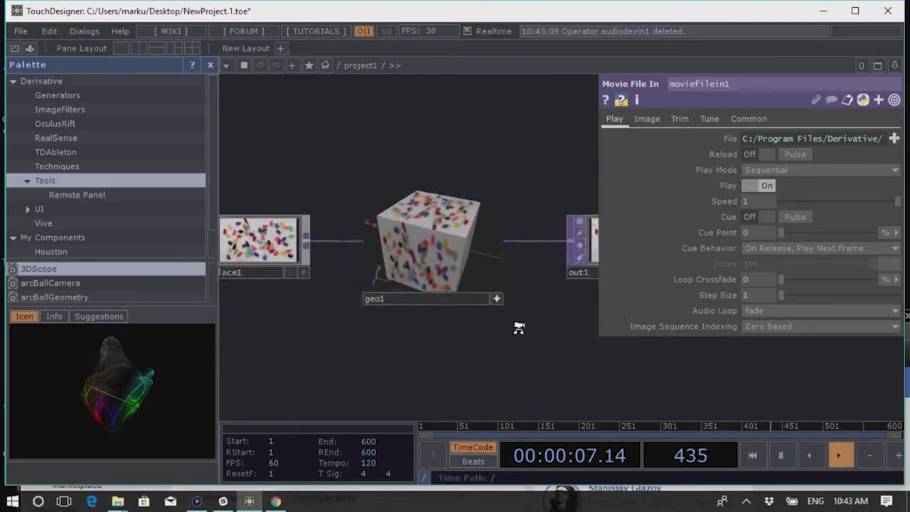
Examine the textured cube in the geo1 viewer from below and tilted, at several distances, along with its displace1 input
scroll(473, 336, "up", 2)
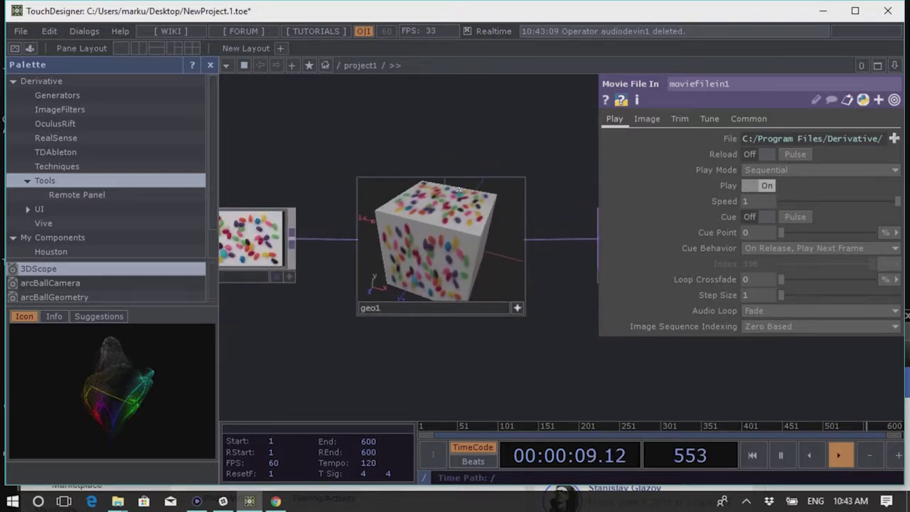
left_click_drag(270, 277, 361, 294)
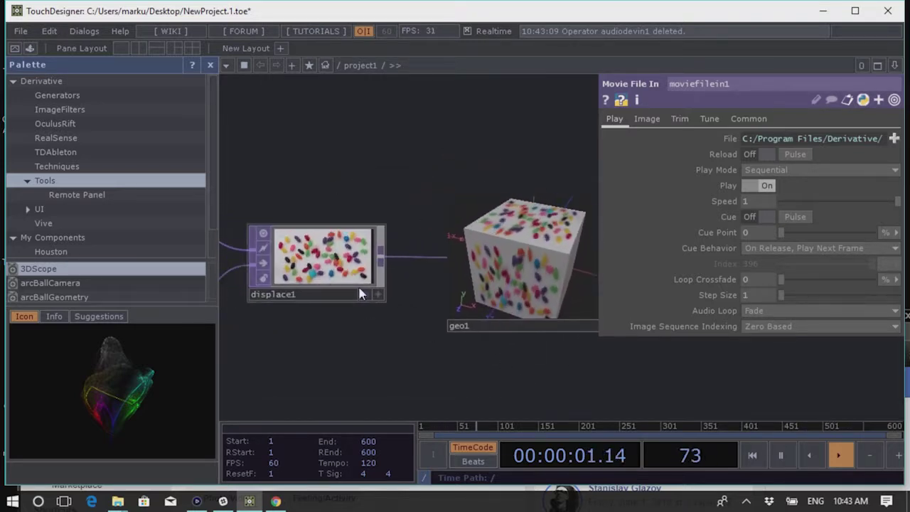
left_click_drag(487, 257, 503, 281)
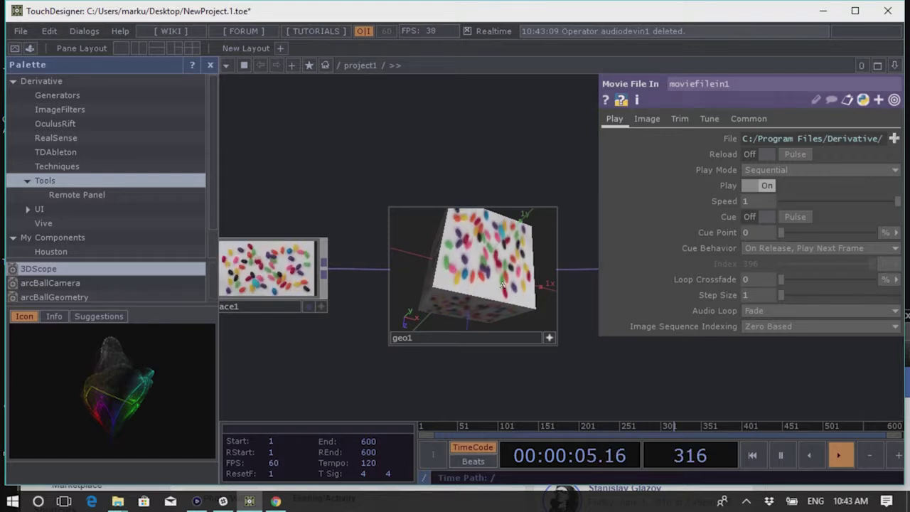
left_click_drag(458, 310, 458, 297)
scroll(424, 279, "up", 5)
scroll(417, 270, "down", 5)
left_click_drag(417, 271, 469, 268)
scroll(446, 260, "down", 5)
scroll(441, 264, "up", 5)
scroll(437, 271, "down", 5)
scroll(494, 276, "up", 5)
left_click_drag(494, 275, 537, 267)
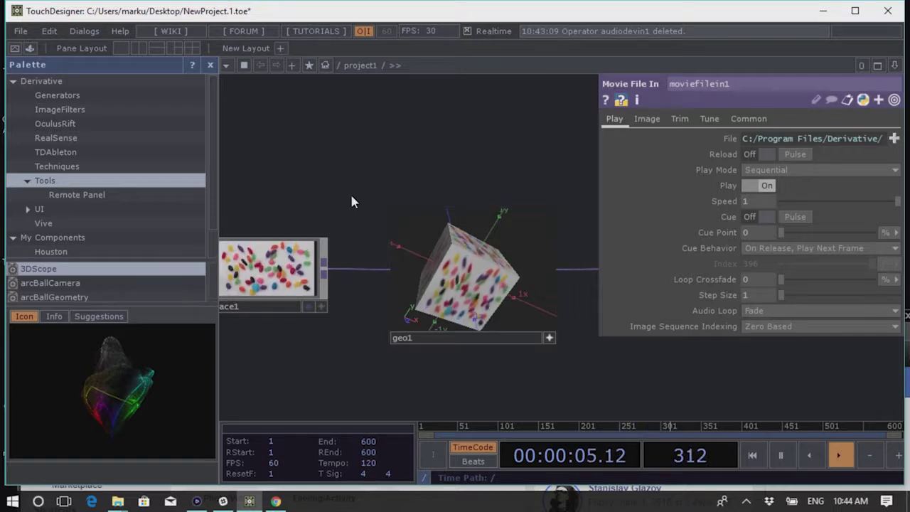
Inspect the noise1 CHOP's parameters and waveform, and follow its reference link to chopto1
scroll(354, 203, "down", 4)
left_click_drag(435, 333, 505, 344)
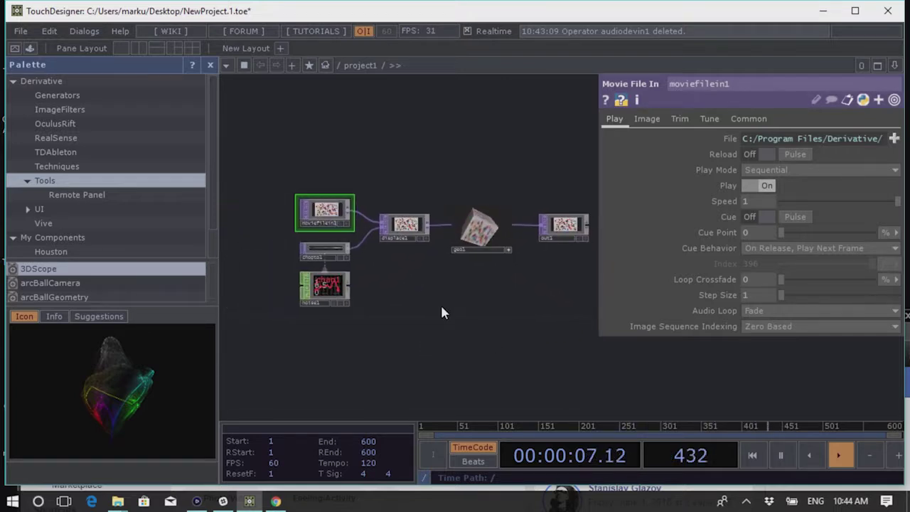
scroll(386, 301, "up", 3)
left_click_drag(484, 312, 541, 304)
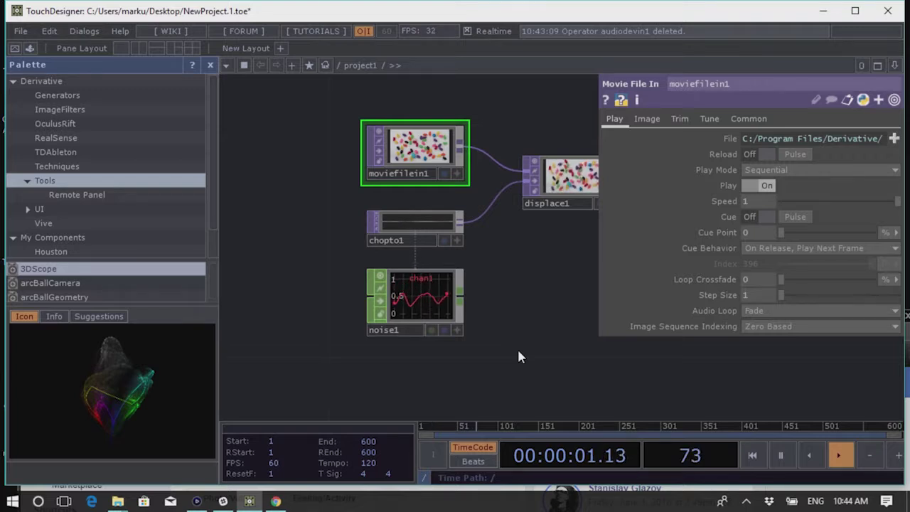
scroll(440, 318, "up", 3)
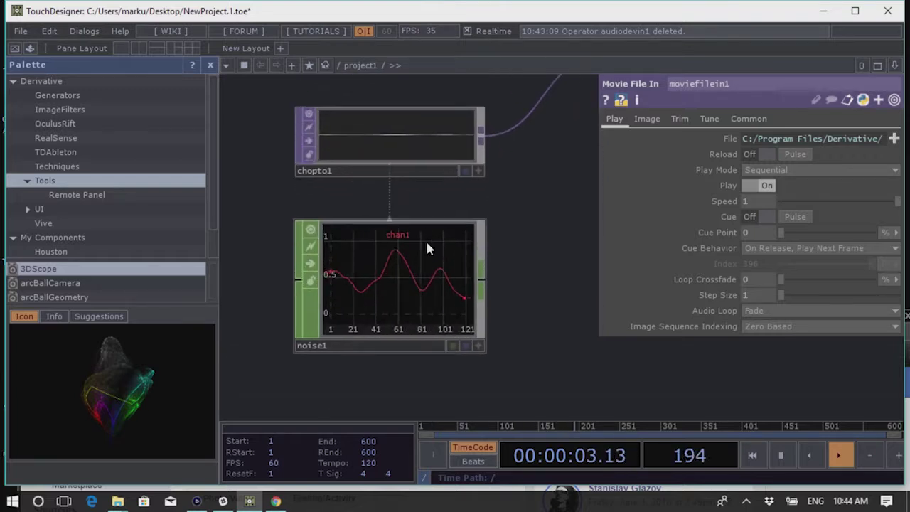
left_click(398, 293)
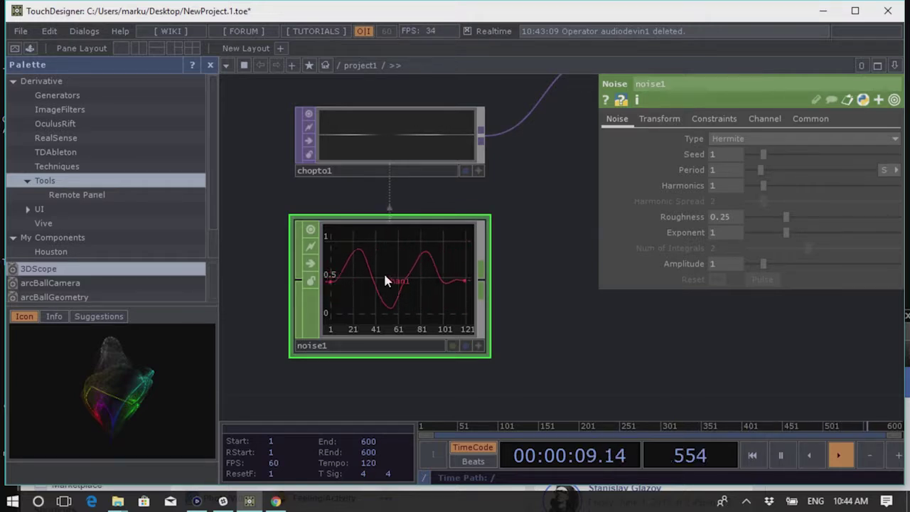
left_click_drag(544, 295, 555, 332)
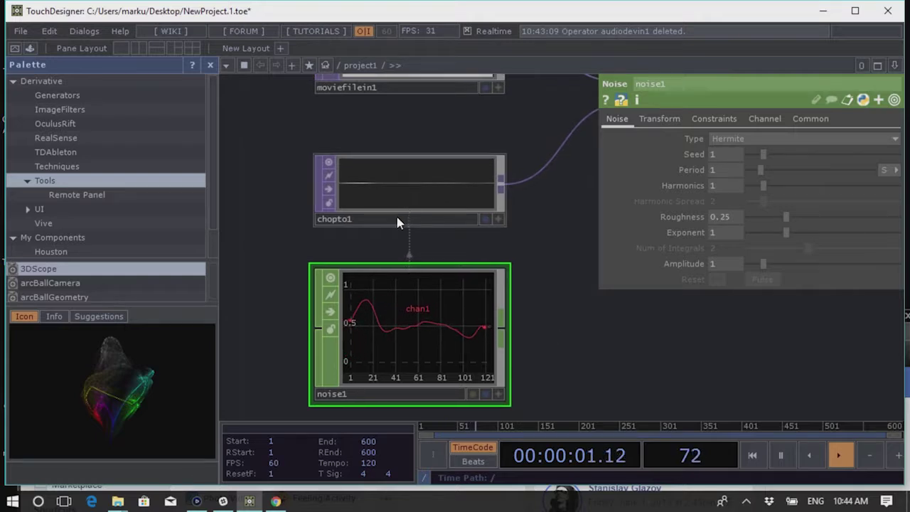
scroll(370, 203, "up", 2)
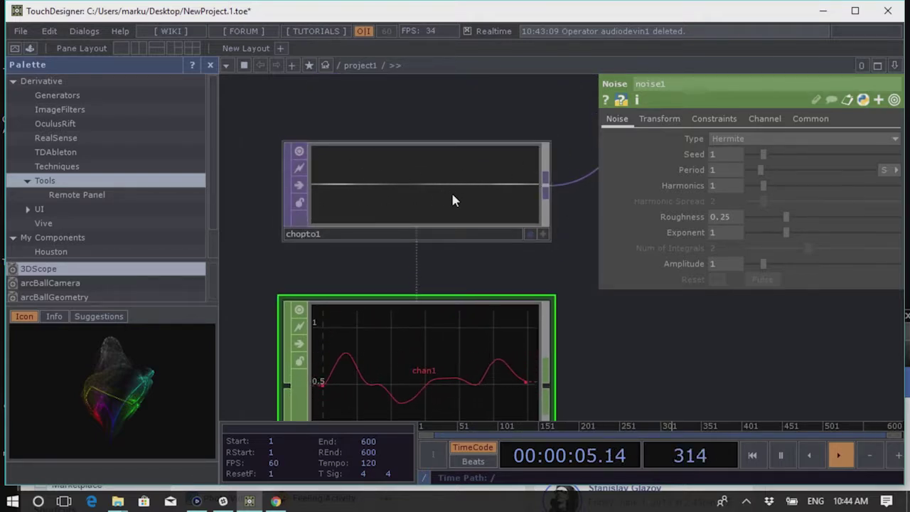
scroll(451, 190, "down", 2)
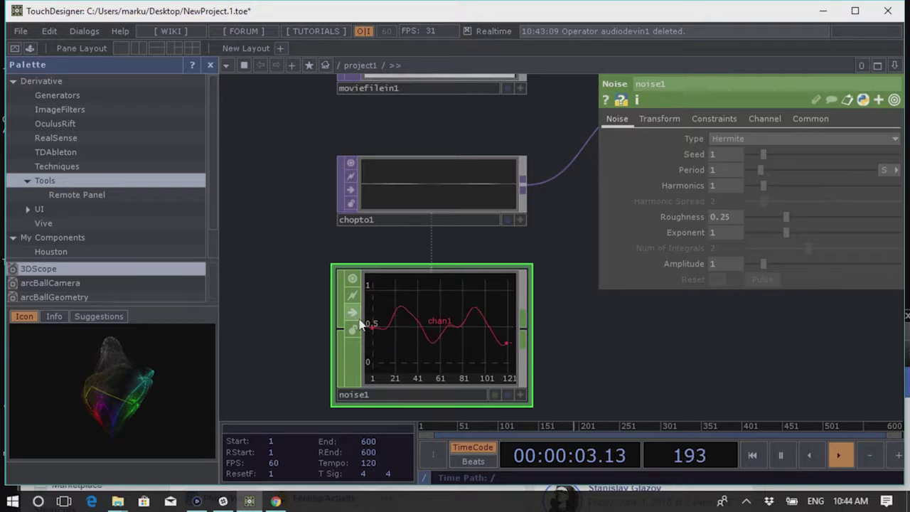
scroll(351, 323, "up", 3)
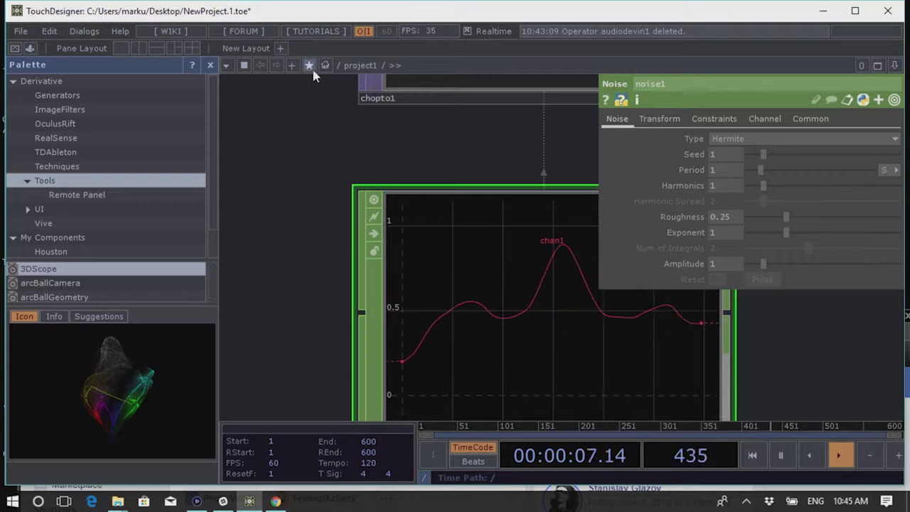
scroll(402, 229, "down", 3)
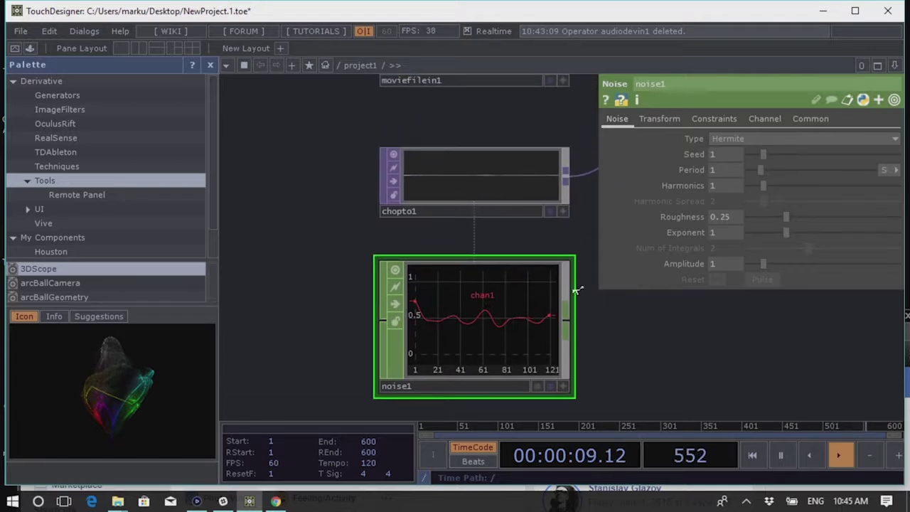
scroll(583, 387, "right", 3)
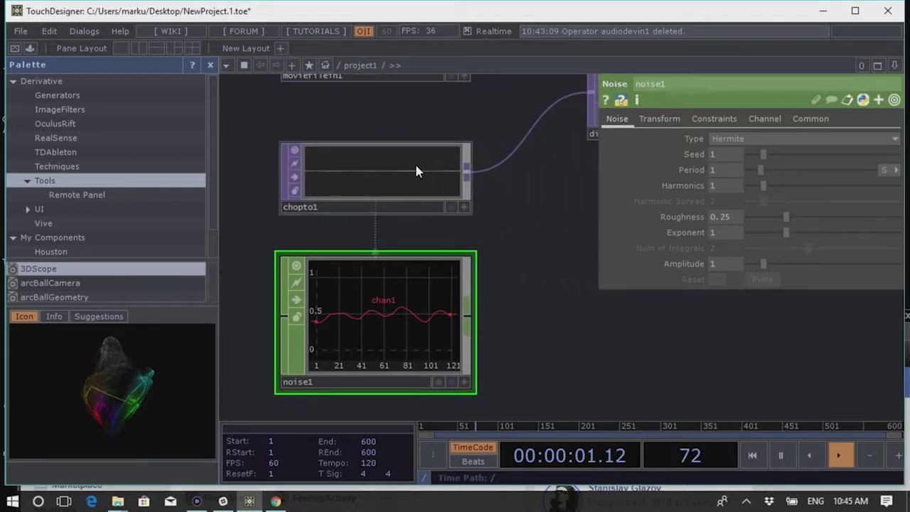
Set the Fill Viewer option of the chopto1 operator to Fill and compare its image with the noise1 waveform
left_click(418, 171)
left_click(692, 120)
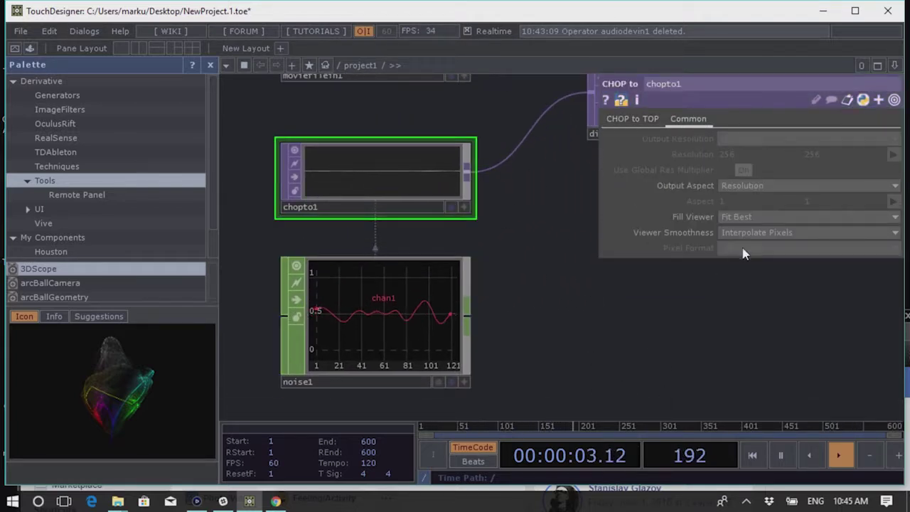
left_click(761, 218)
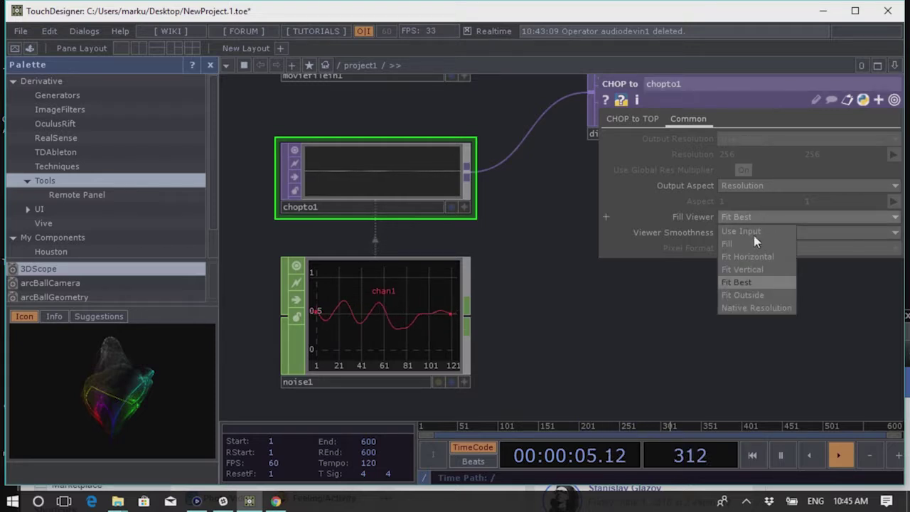
left_click(757, 244)
scroll(436, 219, "up", 2)
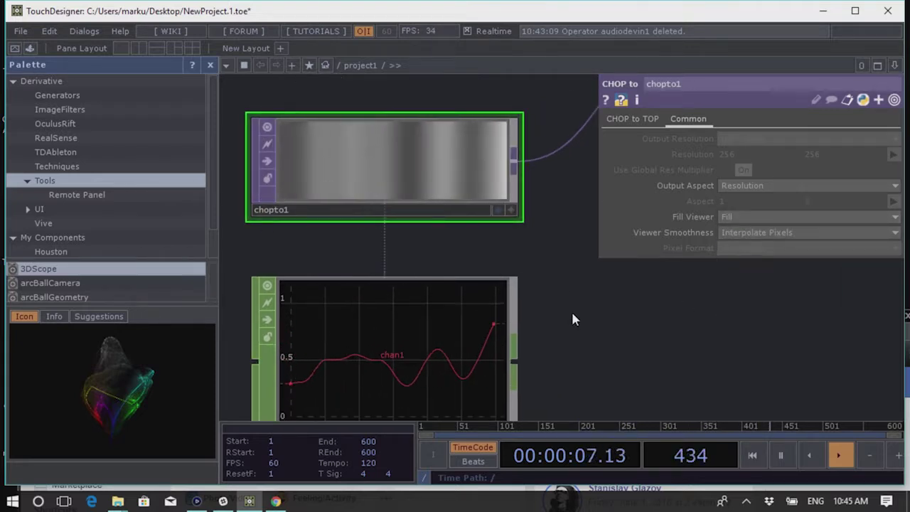
left_click_drag(573, 314, 600, 285)
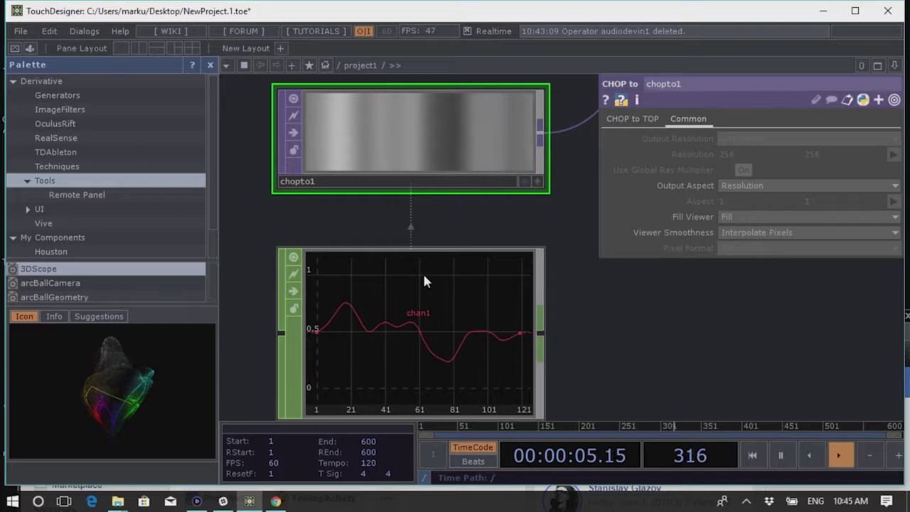
Review the network from noise1 and chopto1 through displace1 to geo1 and out1, and show the moviefilein1 parameters
scroll(442, 165, "down", 3)
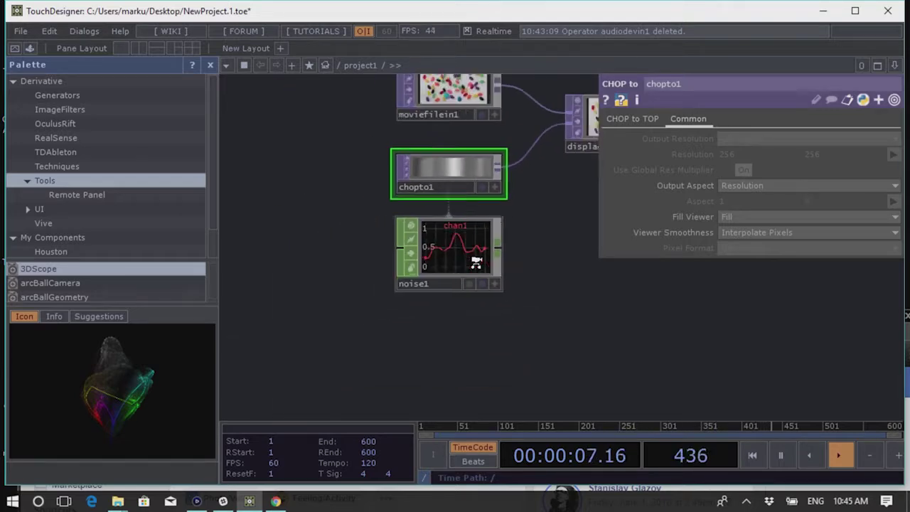
middle_click_drag(551, 268, 534, 307)
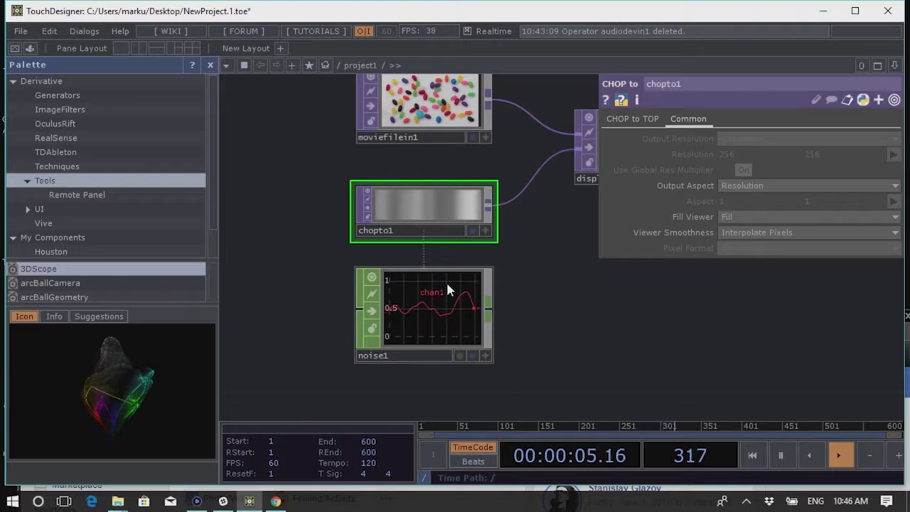
scroll(447, 286, "down", 3)
left_click_drag(512, 306, 441, 363)
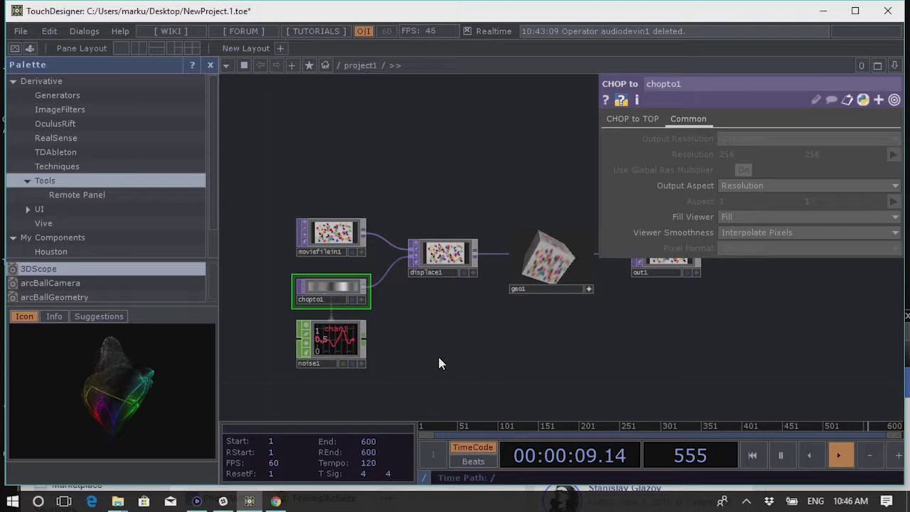
left_click_drag(535, 323, 510, 329)
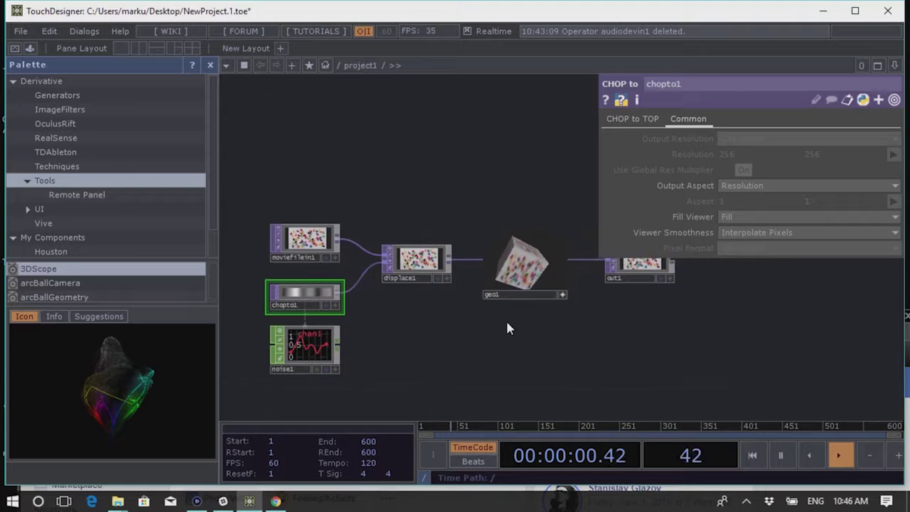
left_click(306, 239)
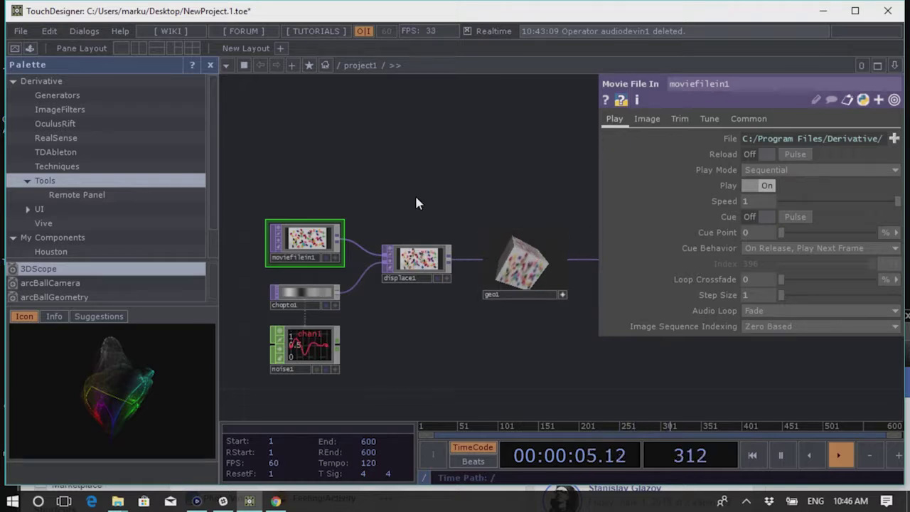
left_click_drag(415, 193, 440, 192)
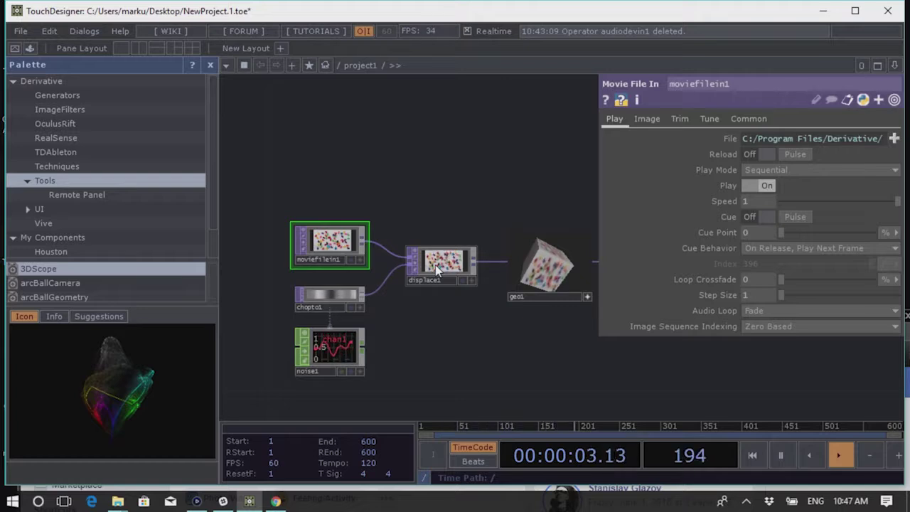
scroll(374, 203, "down", 3)
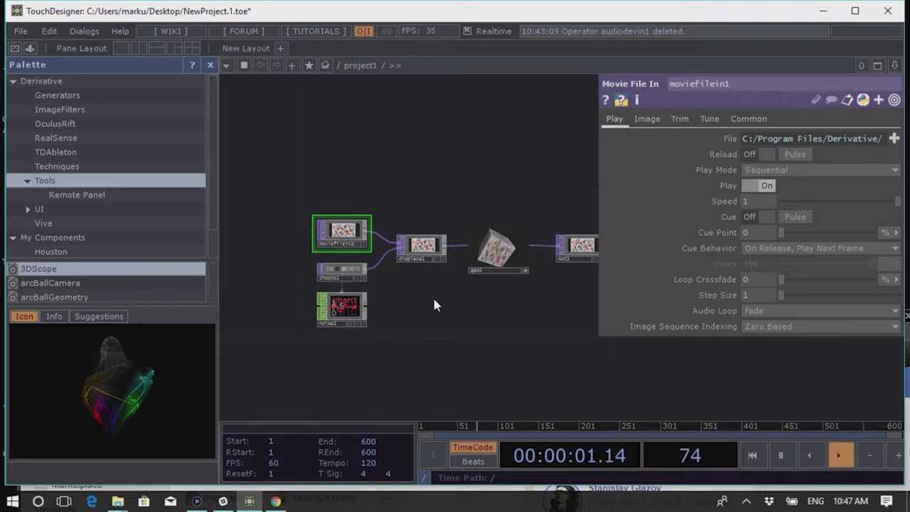
Add a Math CHOP in the empty space below displace1
scroll(417, 263, "down", 2)
key("Tab")
type("m")
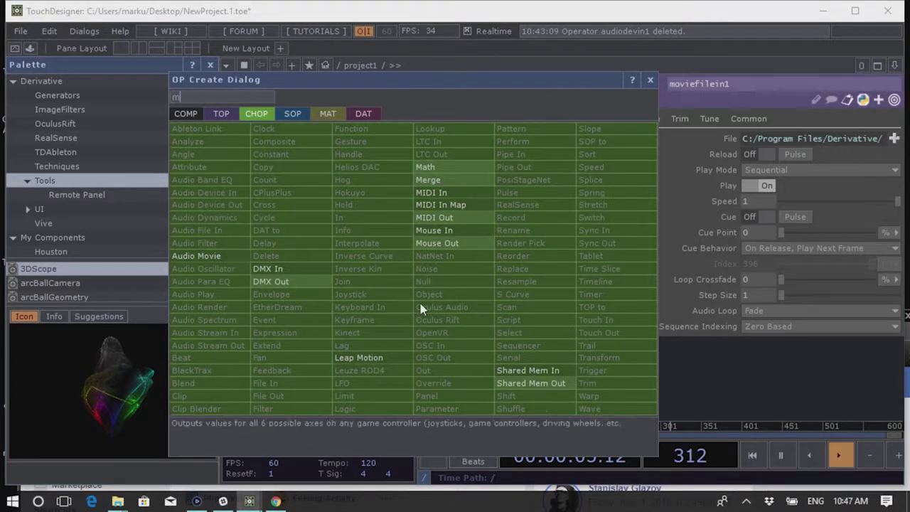
left_click(434, 167)
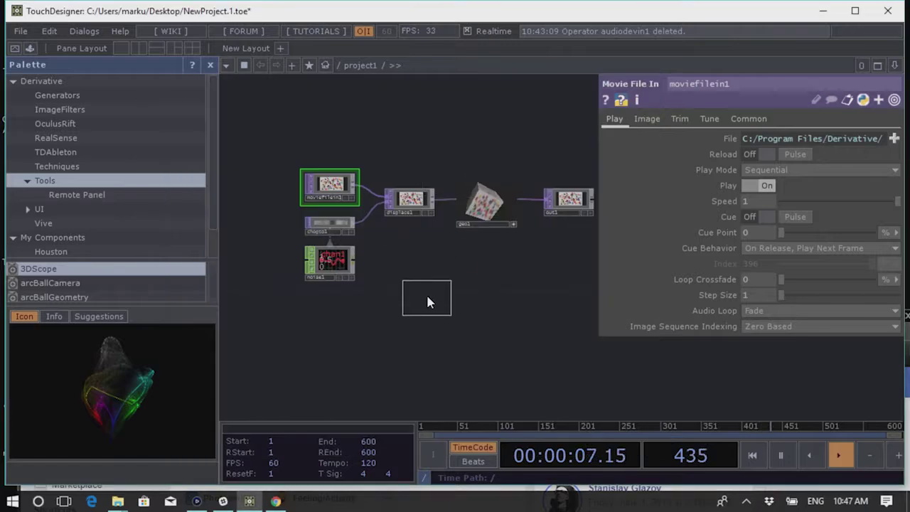
left_click(426, 292)
scroll(427, 288, "up", 2)
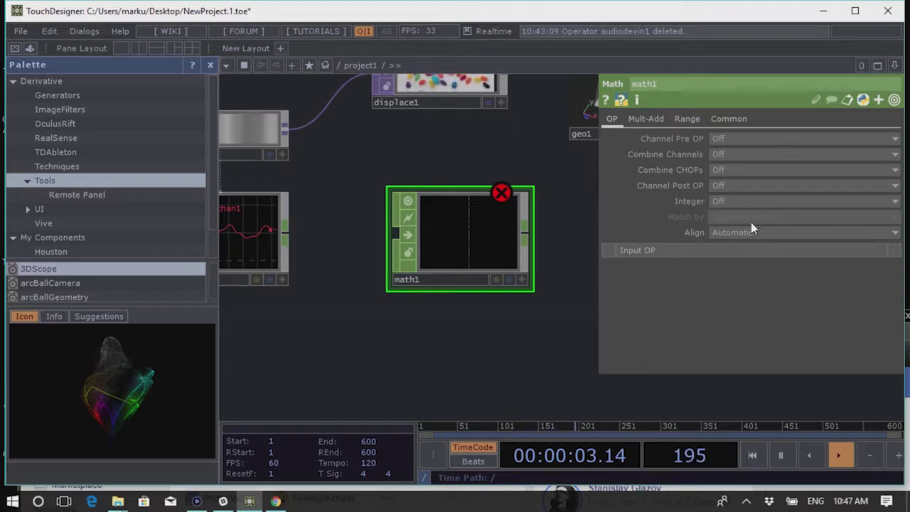
Examine the Math operator's Combine Channels and Combine CHOPs options, and its Mult-Add and Range parameters
left_click(743, 155)
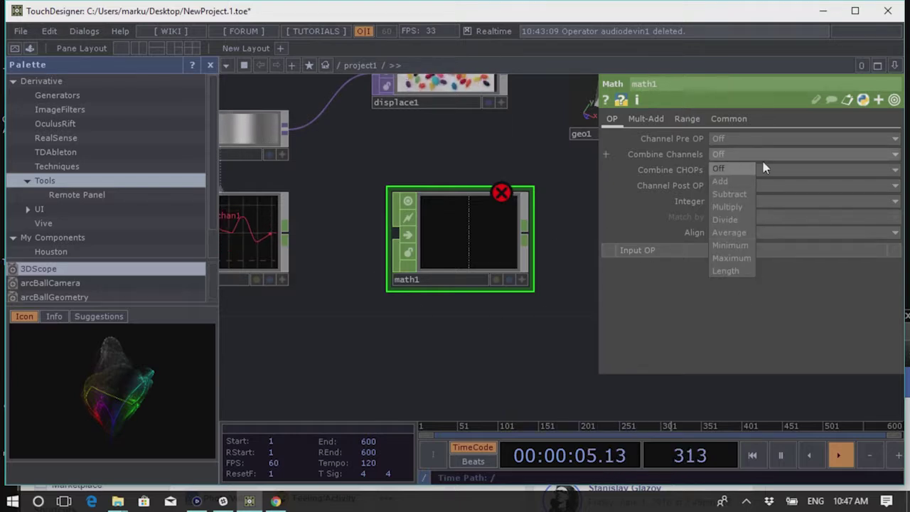
left_click(748, 291)
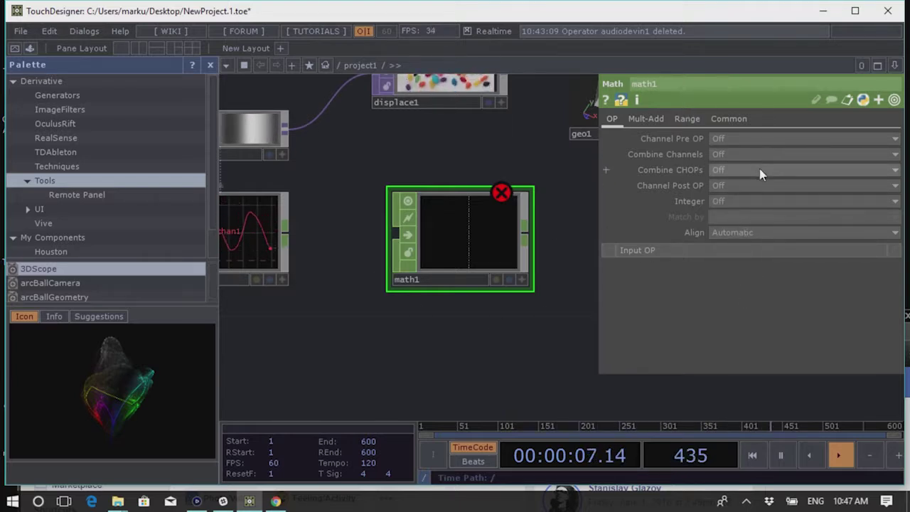
left_click(759, 170)
left_click(775, 199)
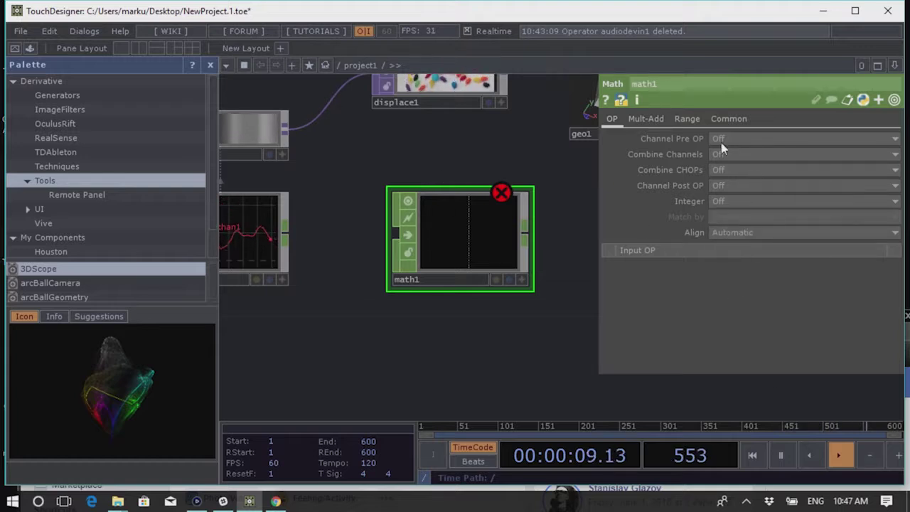
left_click(647, 121)
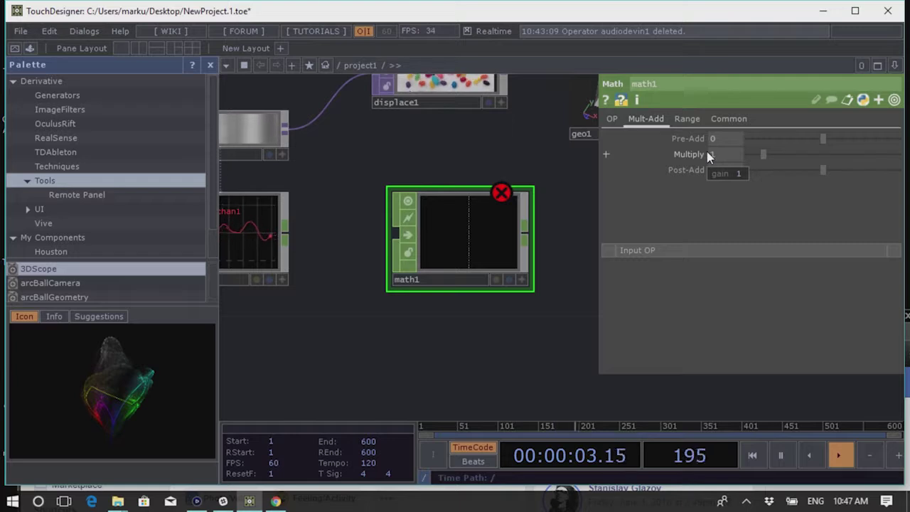
left_click(687, 119)
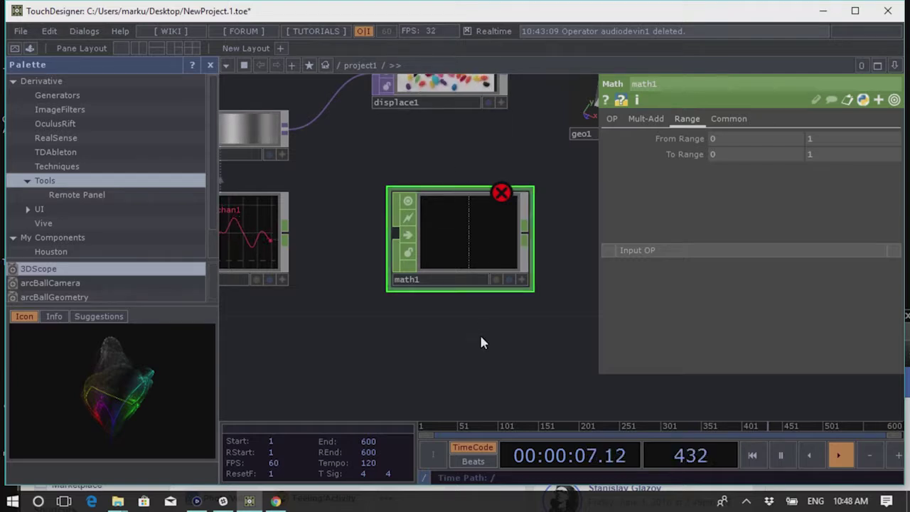
Delete the Math operator and bring the example network back into view
key("Delete")
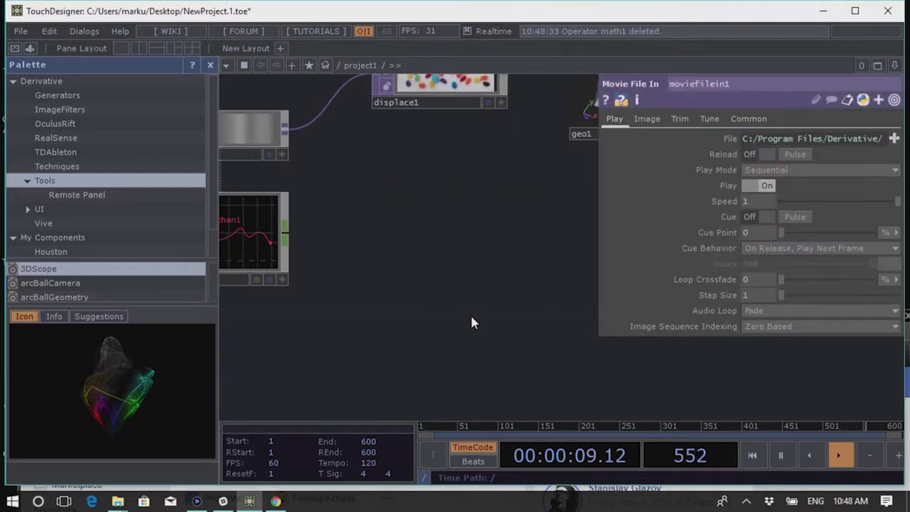
key("h")
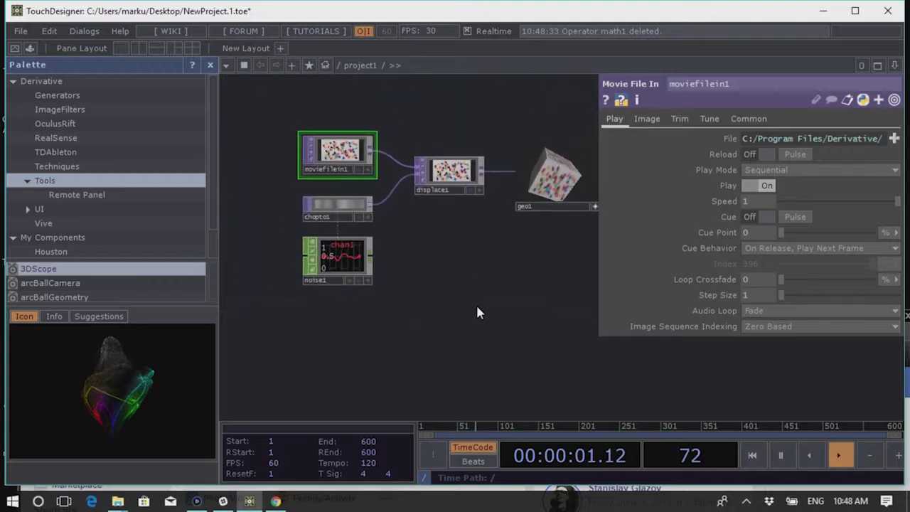
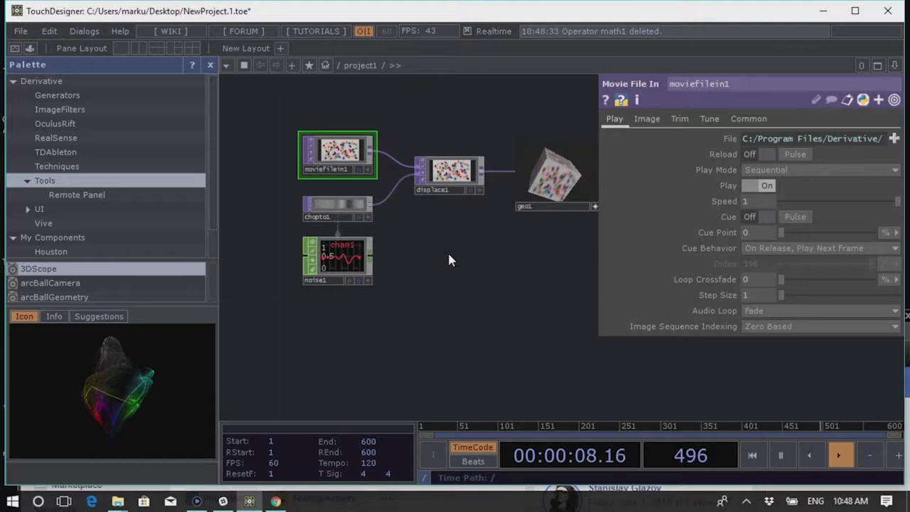
Look over the CHOP operator list, search it for "math", and clear the search
key("Tab")
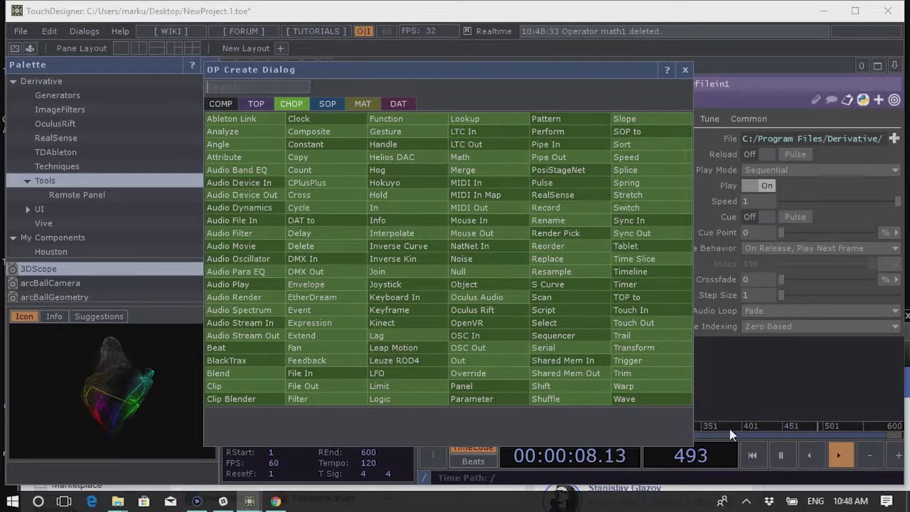
left_click(759, 354)
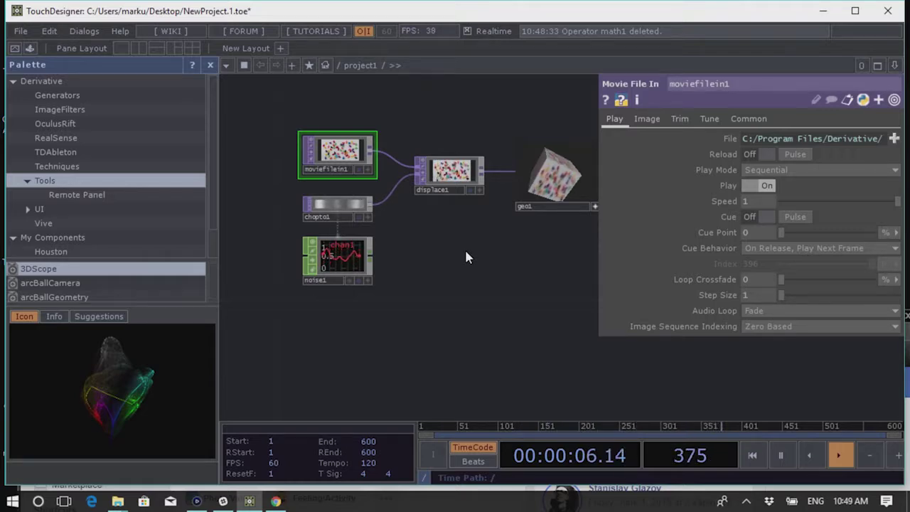
key("Tab")
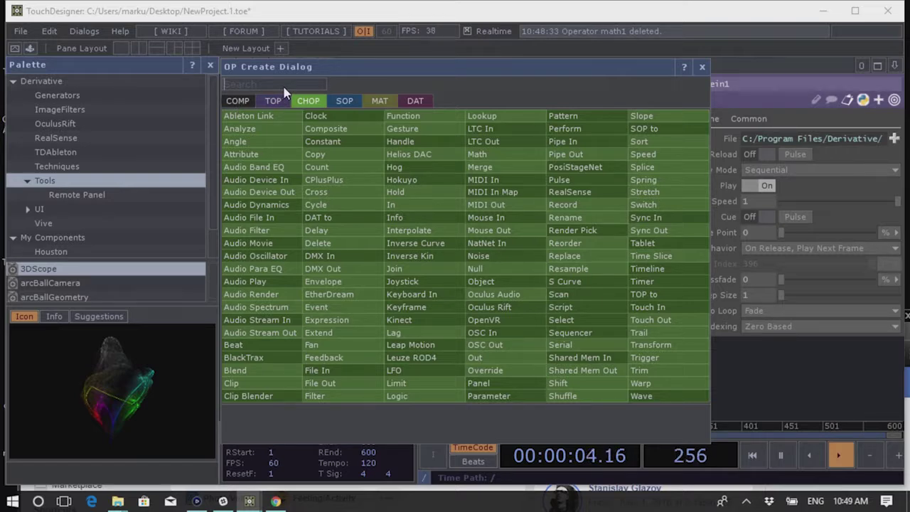
type("math")
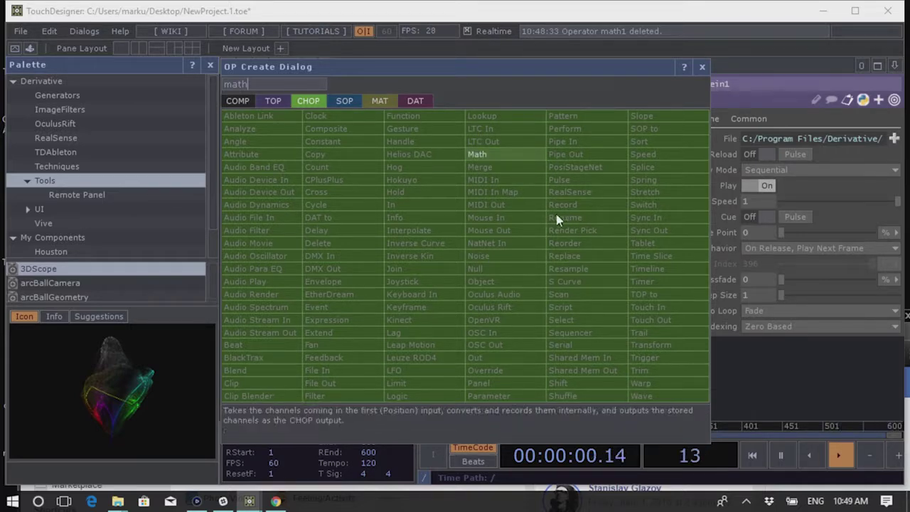
key("BackSpace")
key("BackSpace")
key("BackSpace")
key("BackSpace")
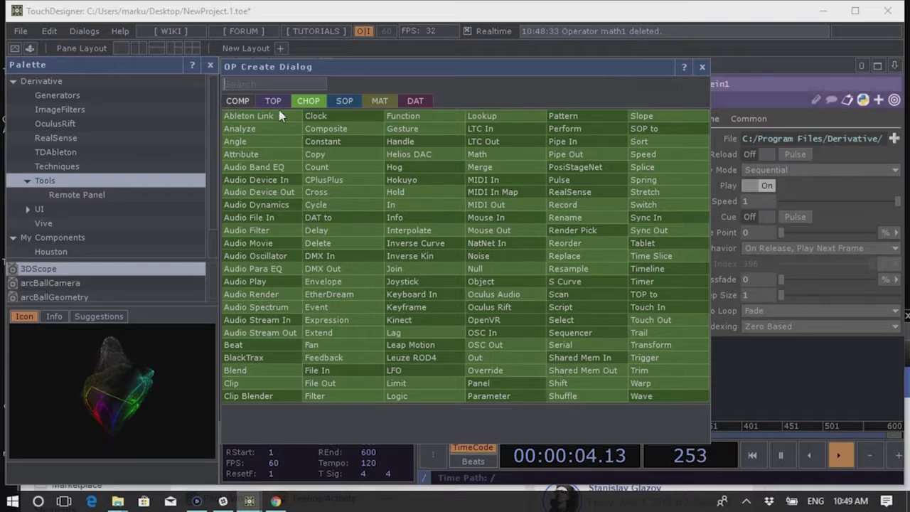
Show the COMP operator family with its 3D Objects, Panels and Other groups, reposition the operator creation dialog, and close it
left_click(237, 101)
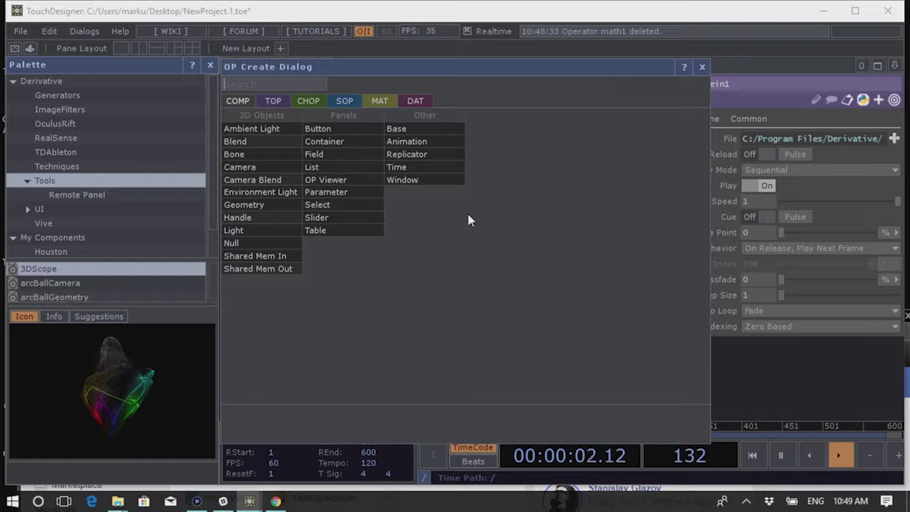
left_click_drag(482, 69, 468, 65)
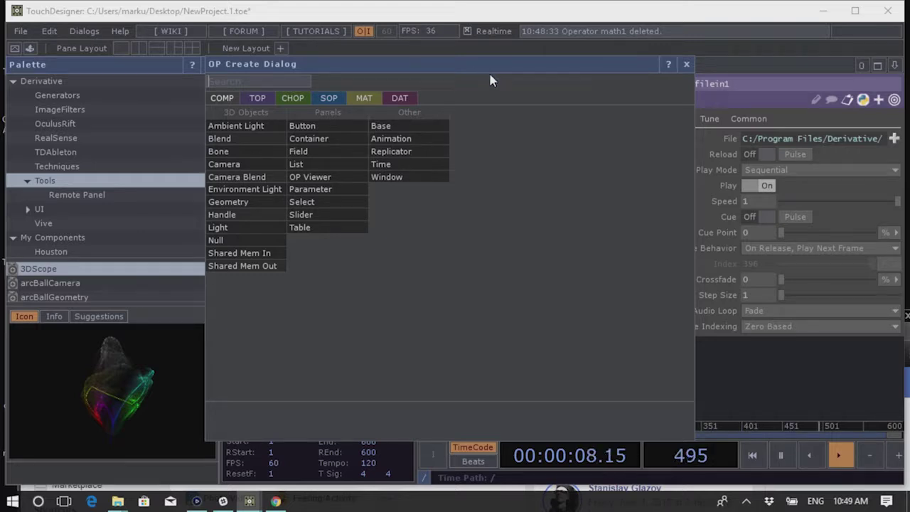
left_click_drag(578, 63, 644, 133)
left_click(427, 84)
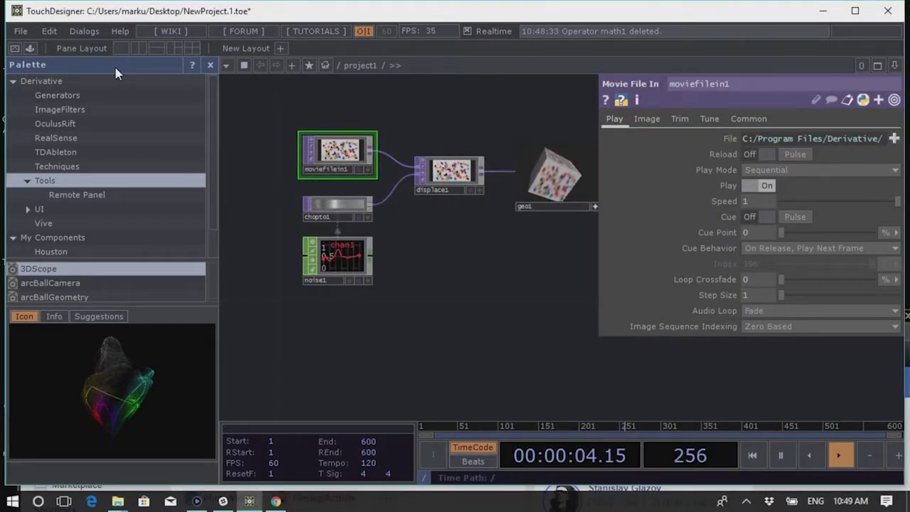
Open the Palette title bar's network in a floating pane and go up to the pane network containing the palette component
key("ctrl+shift+e")
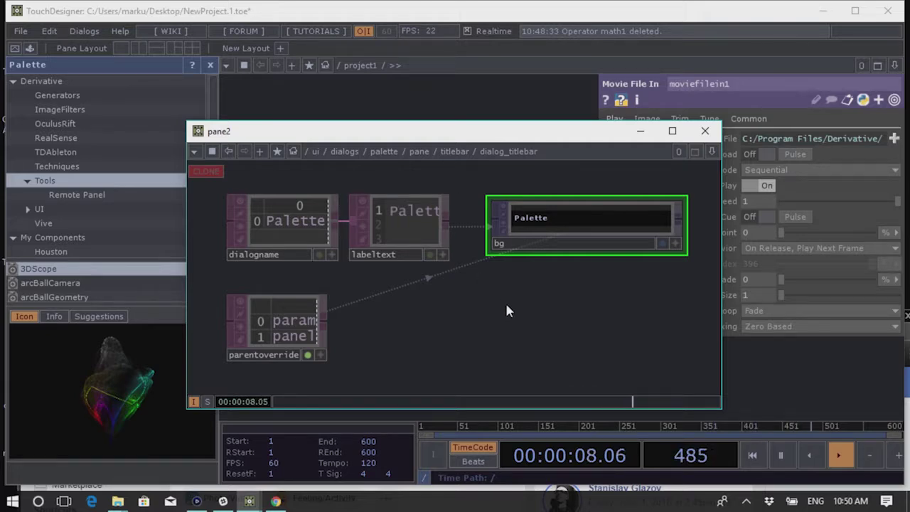
scroll(405, 291, "down", 5)
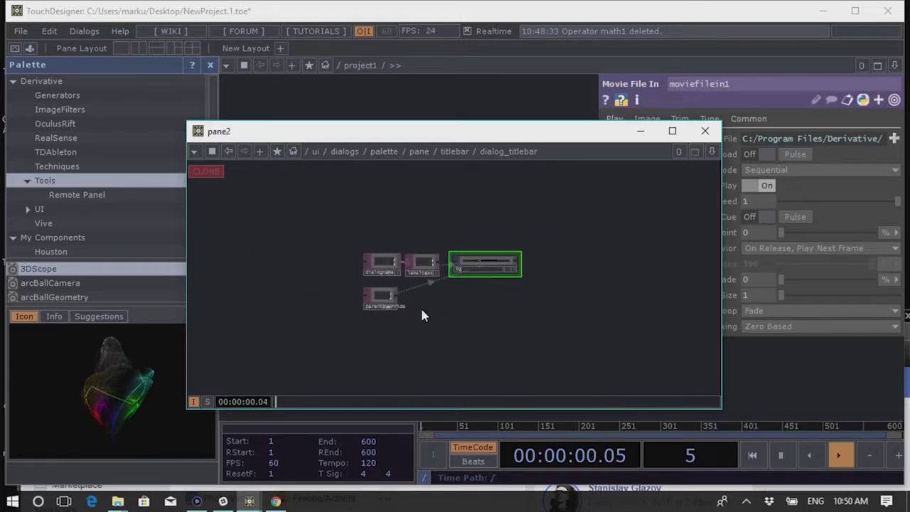
scroll(381, 246, "down", 8)
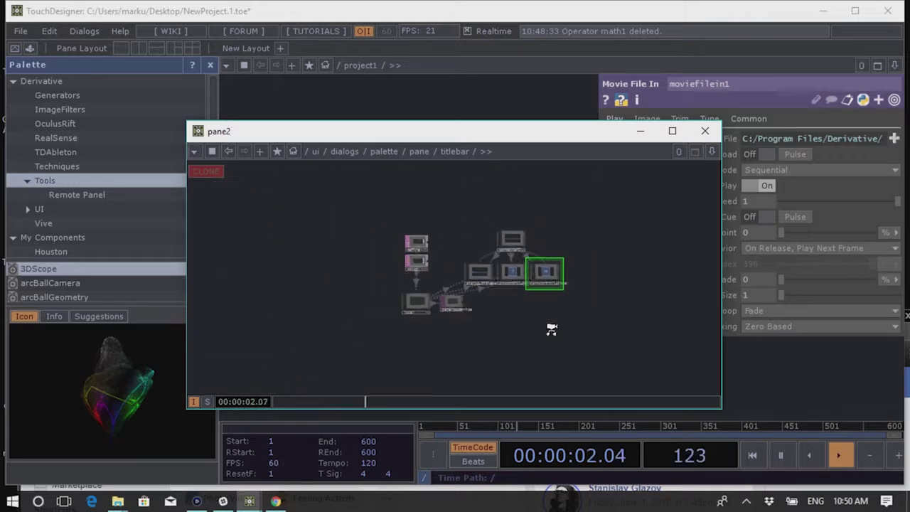
scroll(516, 306, "down", 8)
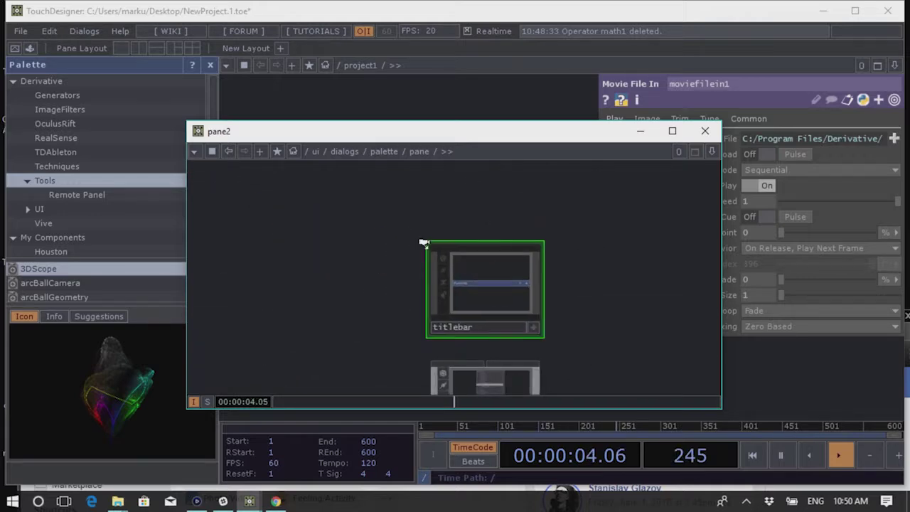
scroll(406, 199, "up", 6)
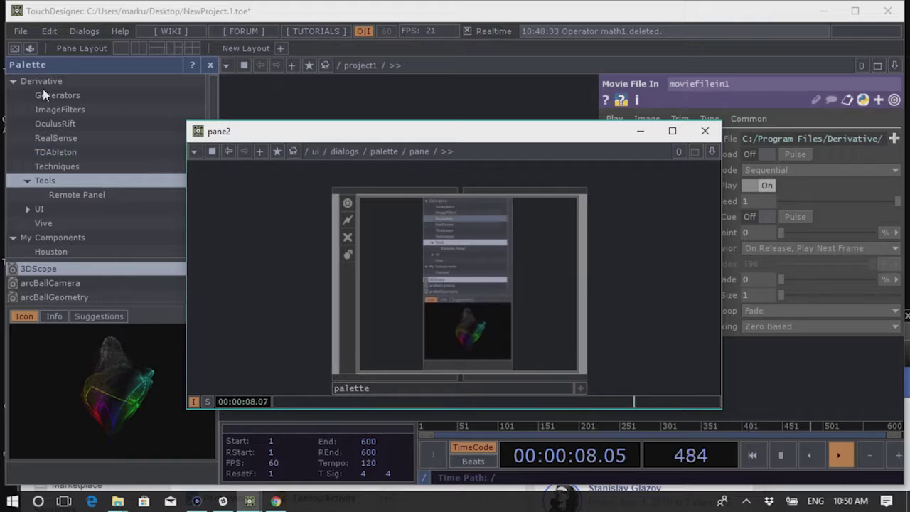
Look inside the palette Select component, view its Drag/Drop parameters, and go up to the Palette dialog's main network
double_click(441, 320)
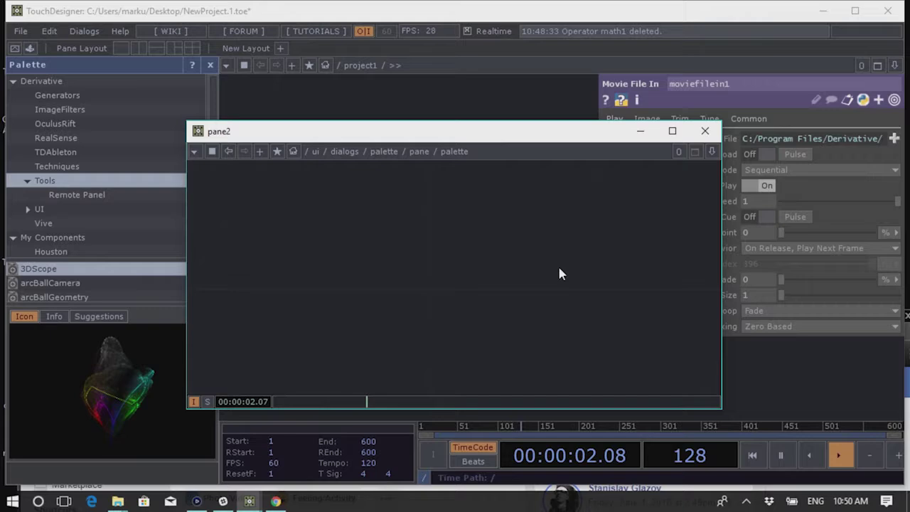
key("u")
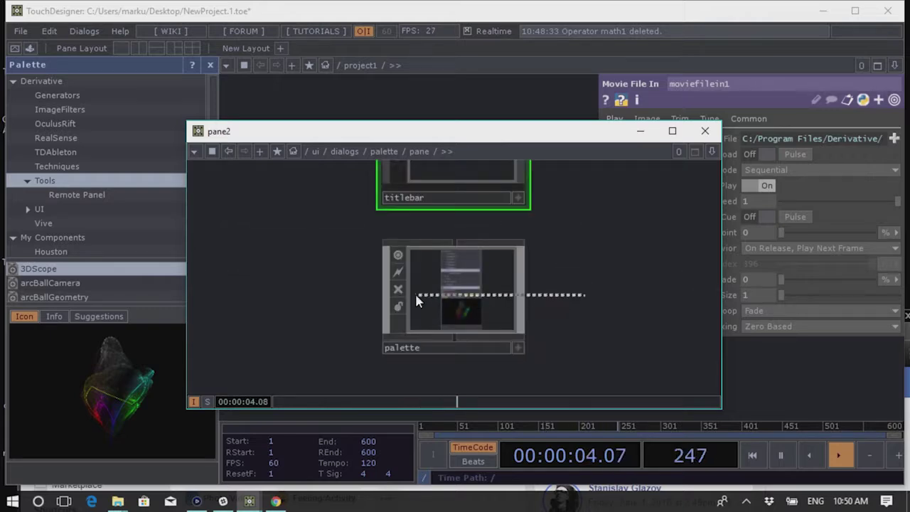
key("p")
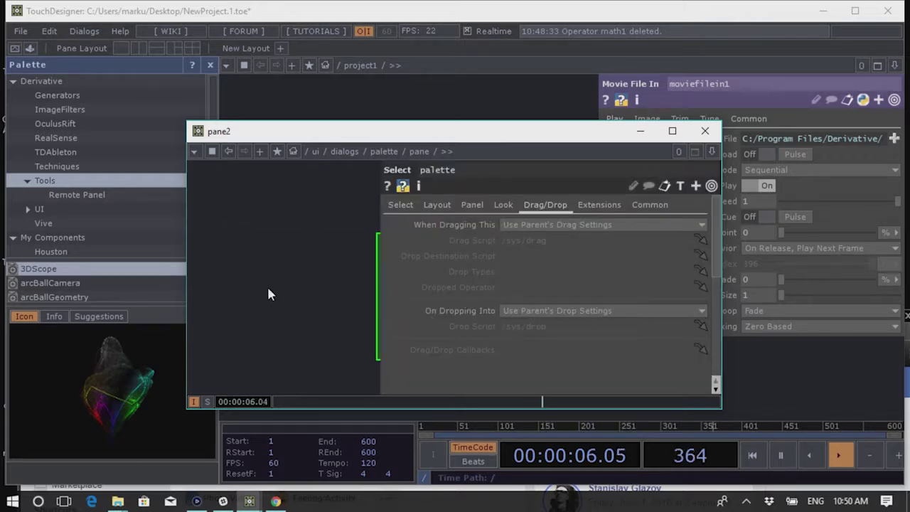
key("p")
key("u")
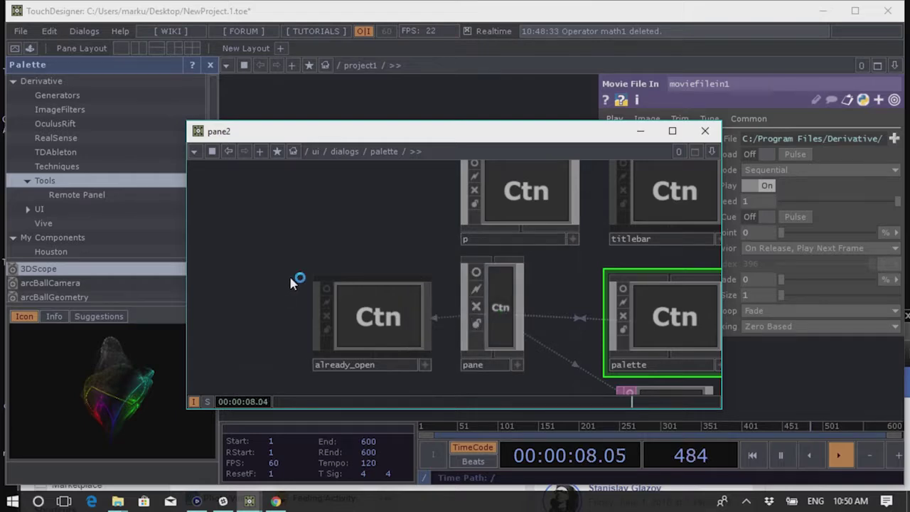
Enter the palette container's network and examine the list component fed by allElements
scroll(288, 274, "down", 2)
key("i")
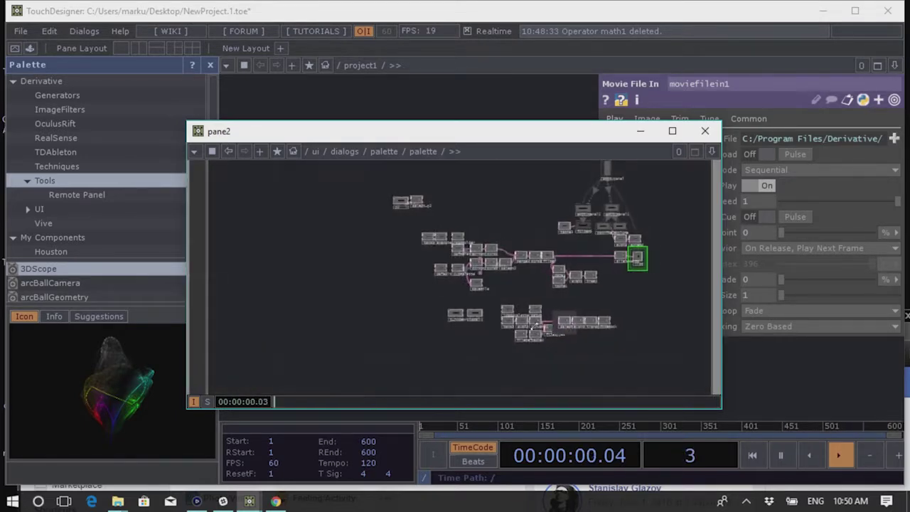
scroll(579, 291, "up", 5)
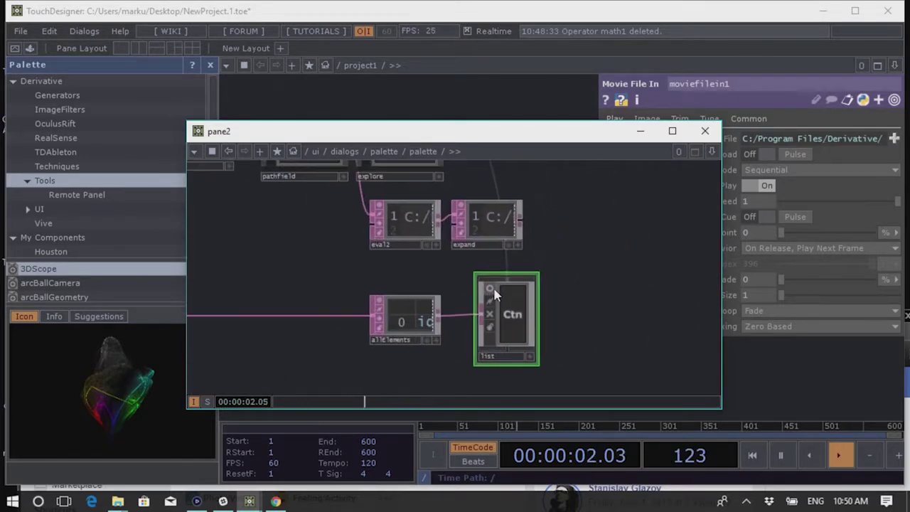
scroll(545, 254, "up", 4)
scroll(611, 271, "down", 3)
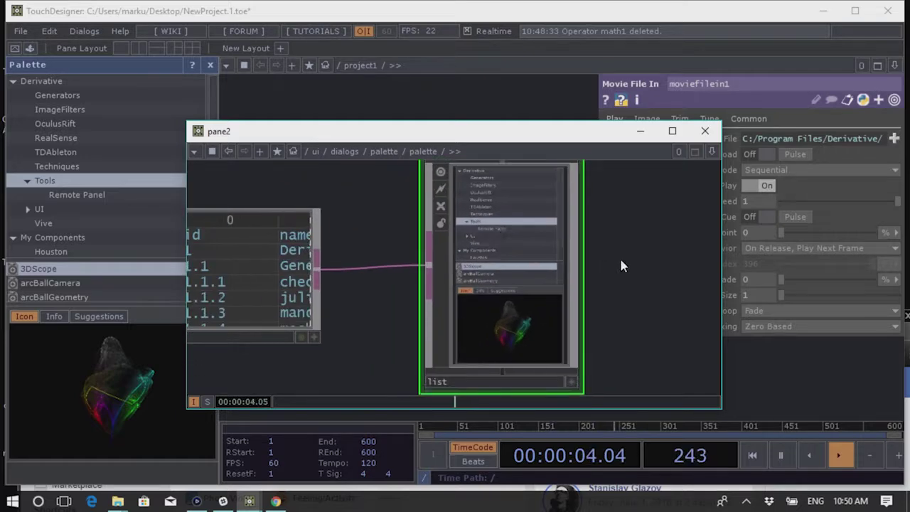
Enter the list component, examine its components container, and go inside that container's network
key("i")
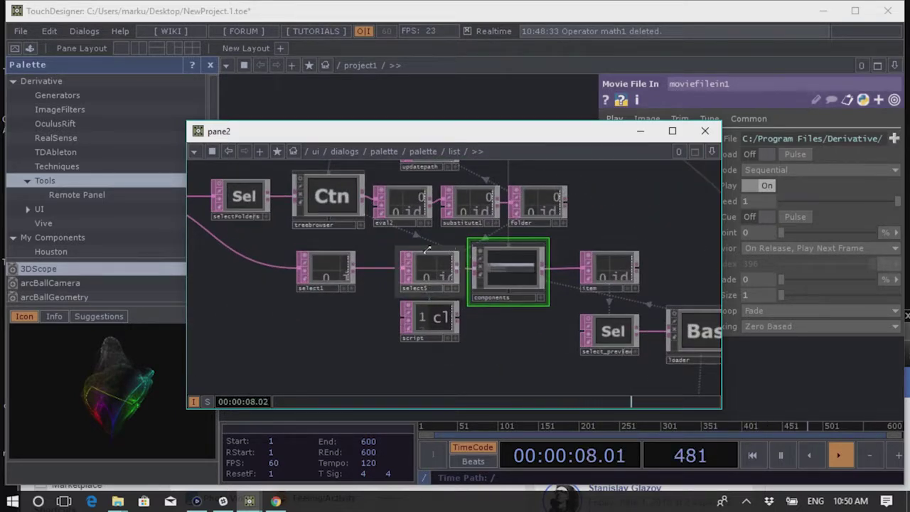
scroll(541, 283, "up", 2)
scroll(542, 283, "up", 3)
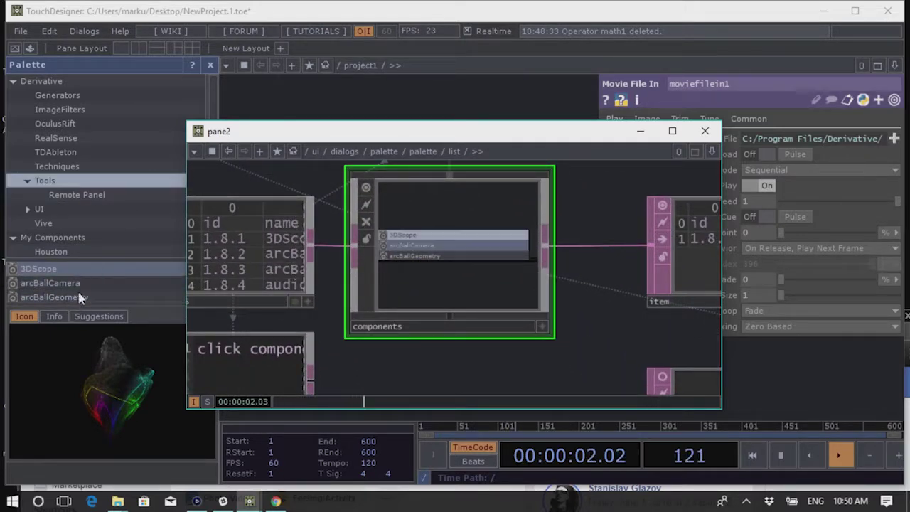
scroll(477, 249, "up", 3)
middle_click_drag(433, 293, 357, 331)
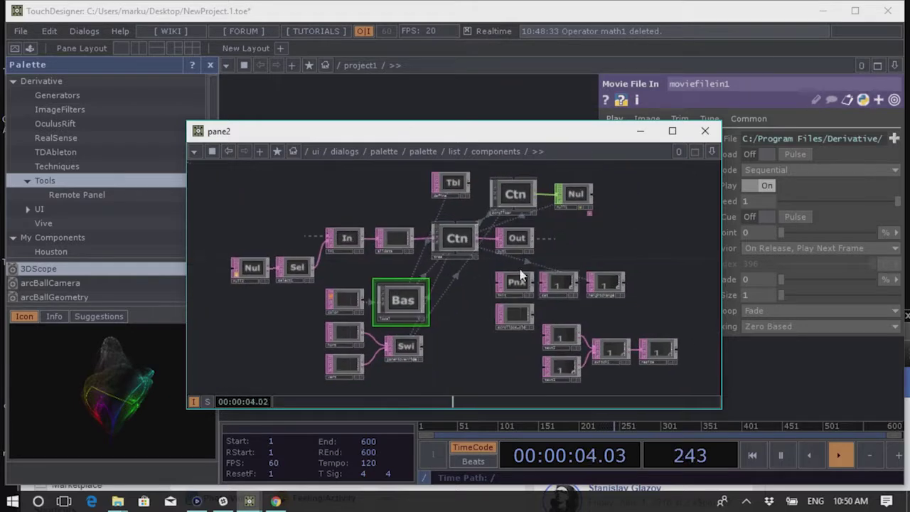
Examine the local Base's network inside the components container, return up to the list network, and close the floating pane
scroll(386, 304, "up", 4)
scroll(417, 314, "down", 5)
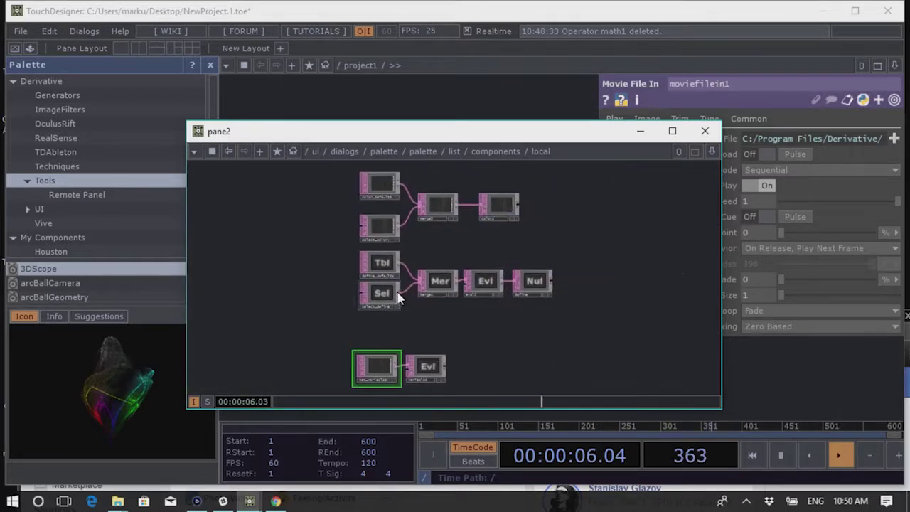
scroll(445, 284, "up", 5)
scroll(459, 293, "down", 5)
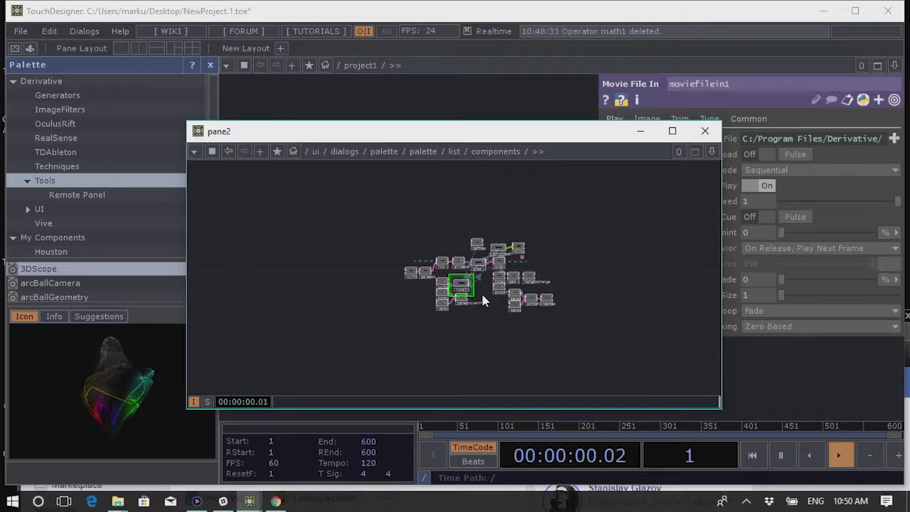
scroll(472, 310, "down", 3)
scroll(472, 315, "up", 5)
scroll(462, 349, "down", 3)
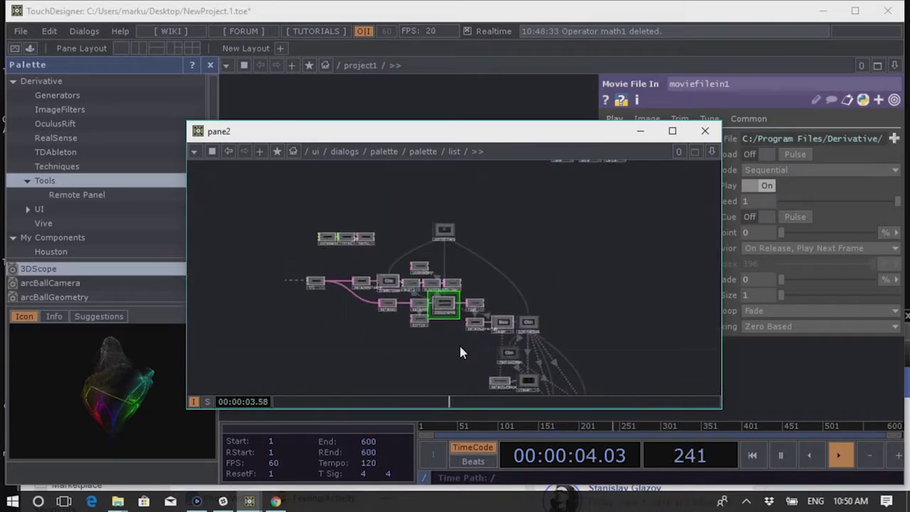
scroll(578, 225, "down", 3)
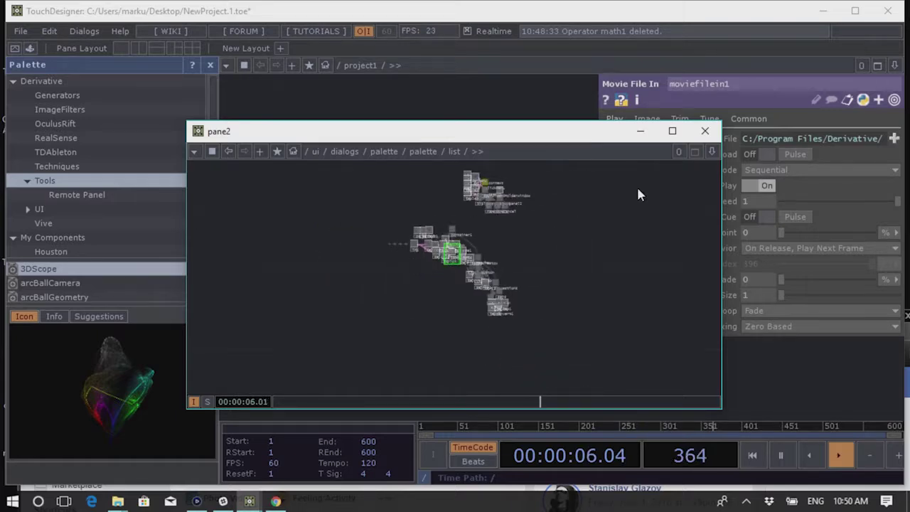
left_click(705, 131)
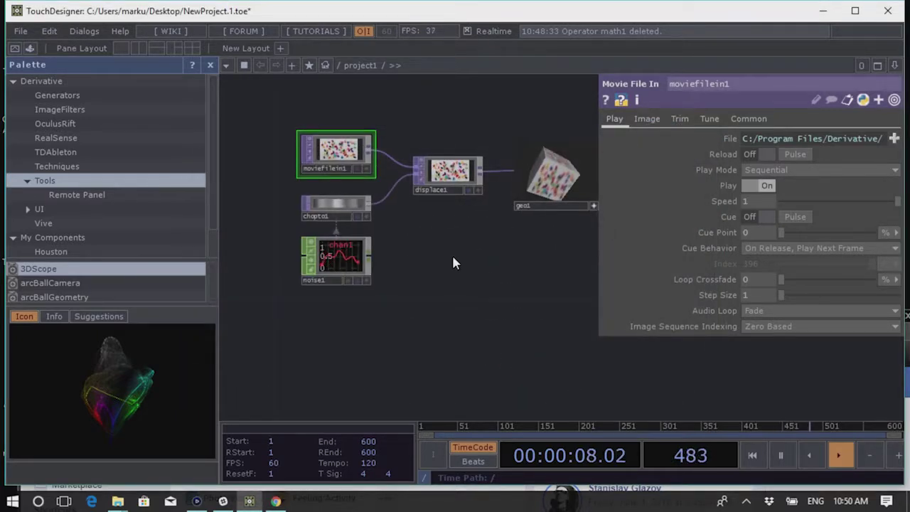
Browse the TOP, CHOP, SOP, MAT and DAT operator families in the operator creation dialog
key("Tab")
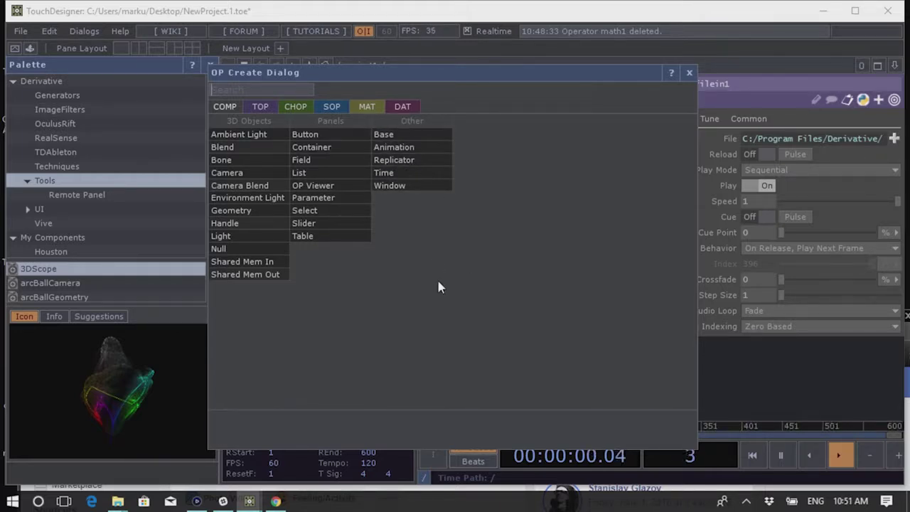
left_click(261, 106)
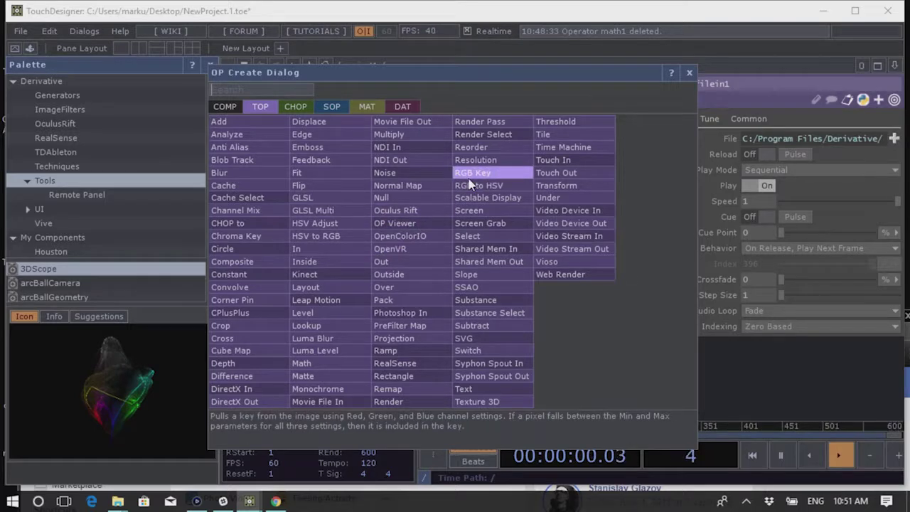
left_click(293, 107)
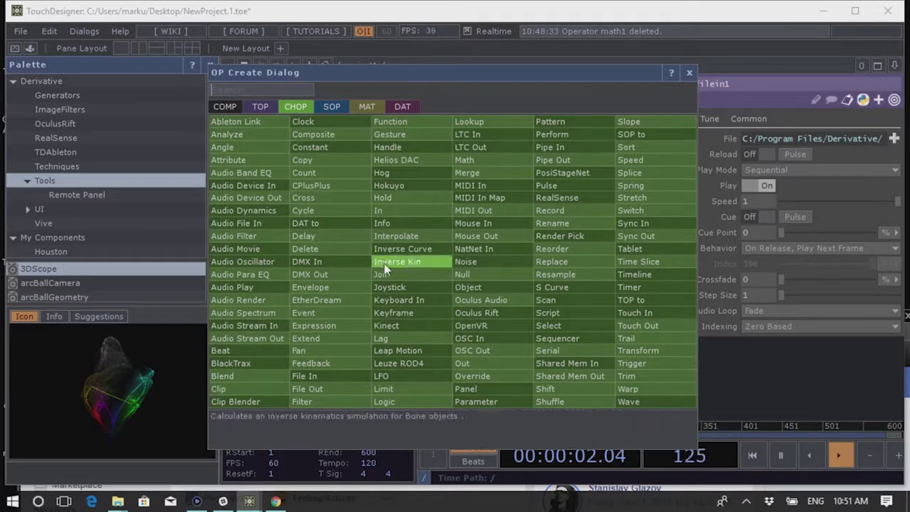
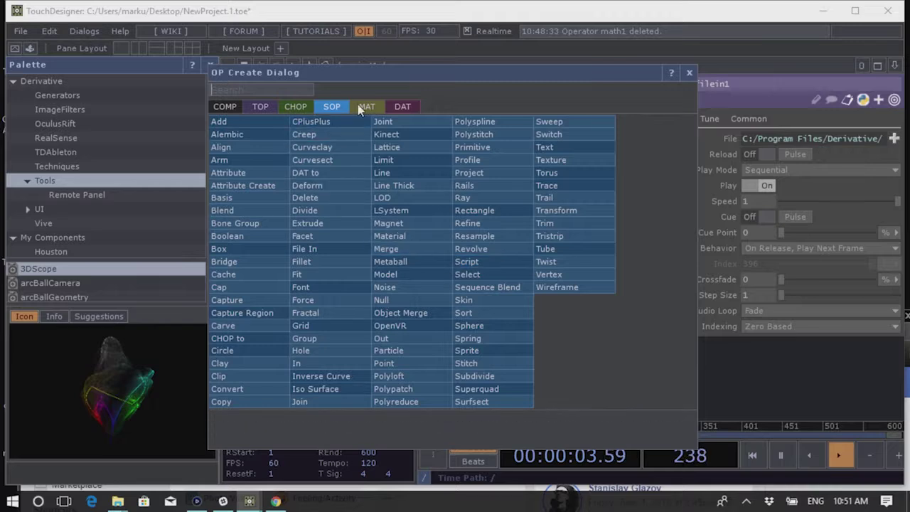
left_click(367, 106)
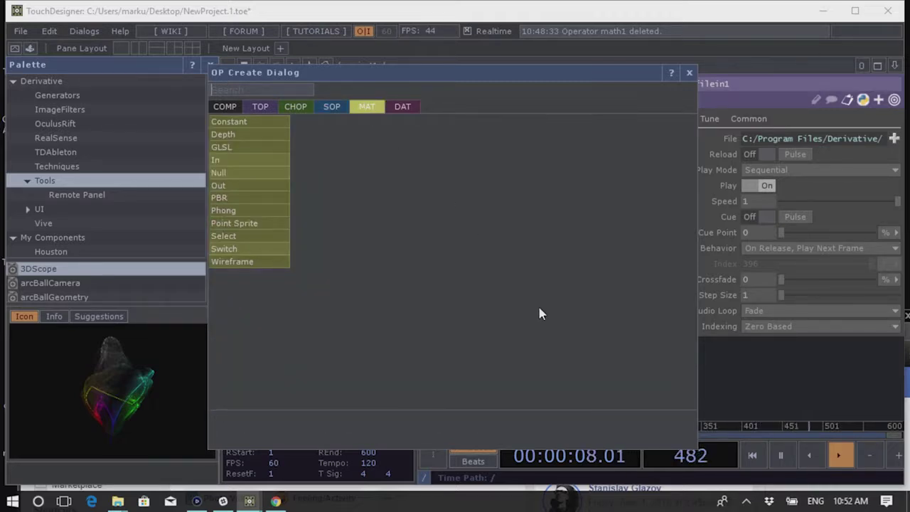
left_click(405, 107)
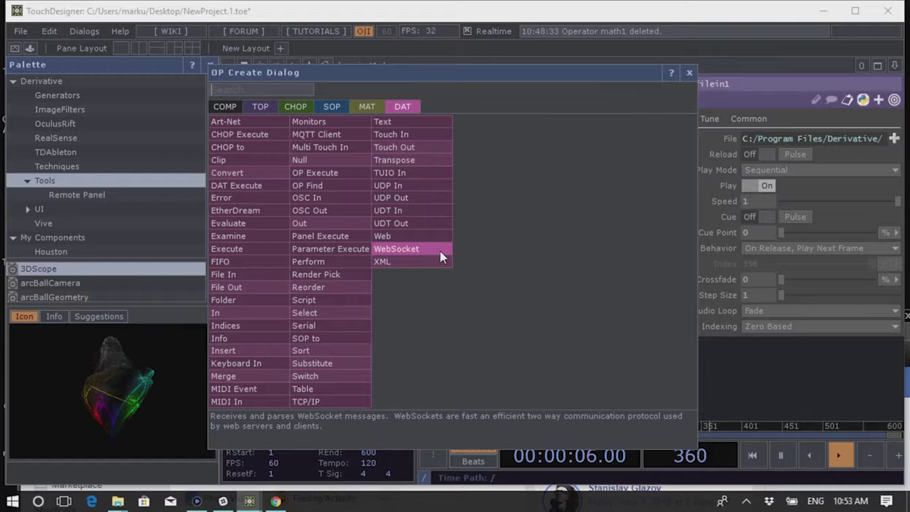
Close the operator creation dialog and the Palette, and maximize the application window
left_click(755, 384)
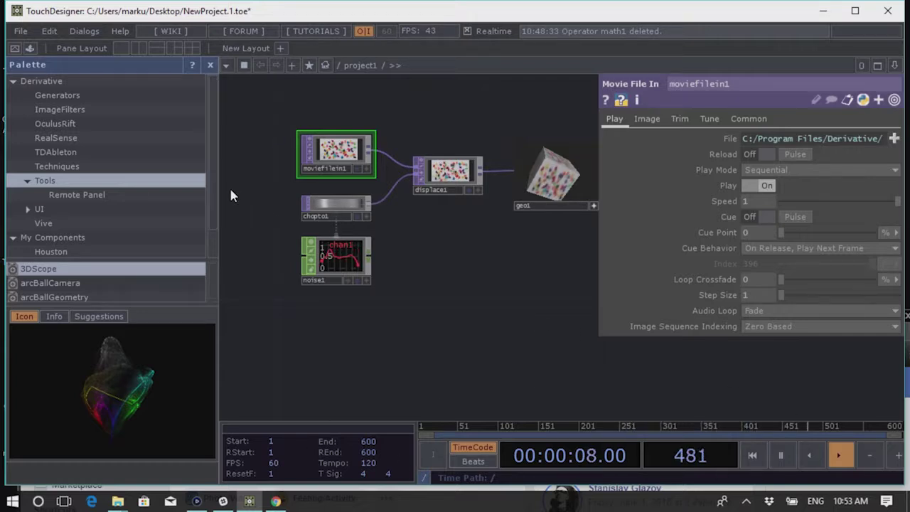
left_click(212, 66)
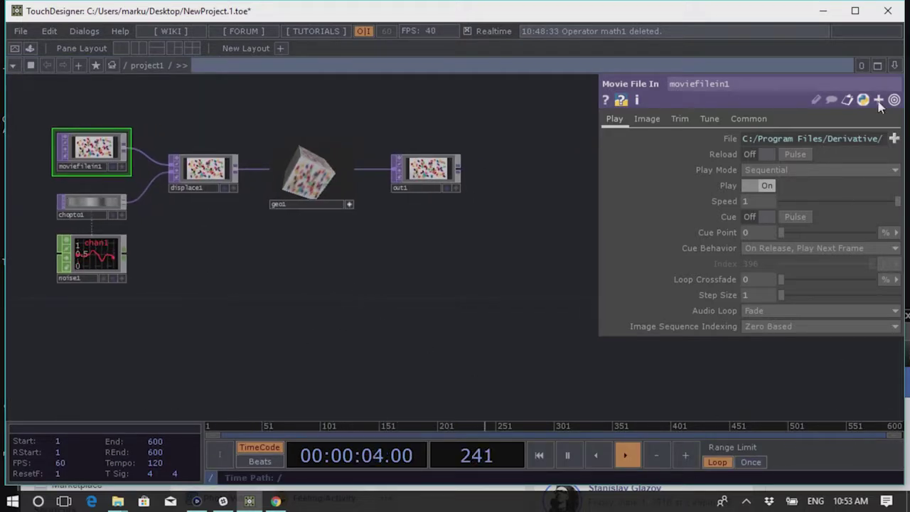
left_click(855, 10)
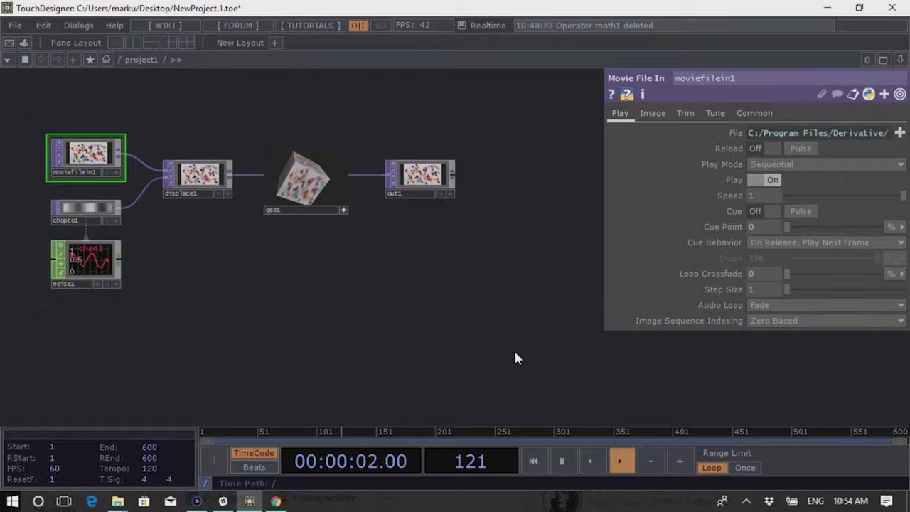
Narrow the timeline's playback range to frames 164 through 398 by moving its start and end
mouse_move(205, 446)
left_mouse_down()
mouse_move(548, 443)
mouse_move(599, 461)
mouse_move(212, 444)
left_mouse_up()
left_click(873, 440)
left_click_drag(873, 441, 495, 447)
left_click_drag(380, 450, 585, 425)
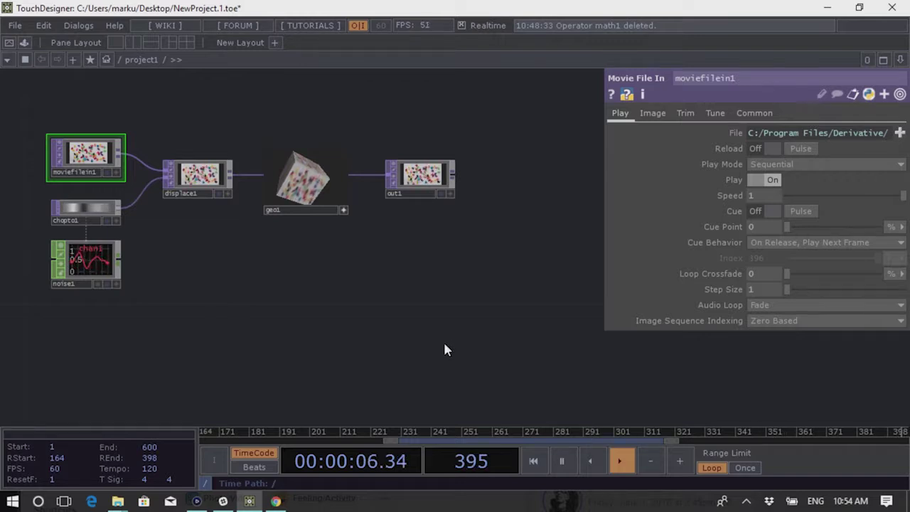
Restore the timeline's playback range to frames 1 through 600 and toggle playback
left_click_drag(392, 440, 162, 447)
key("space")
left_click_drag(898, 441, 908, 440)
key("space")
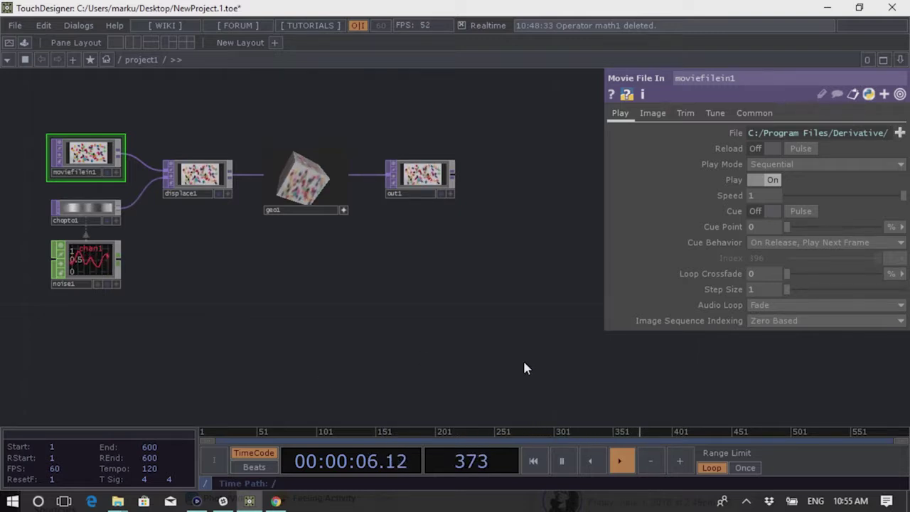
Pause and resume the timeline repeatedly while watching the displace1 and geo1 viewers
key("space")
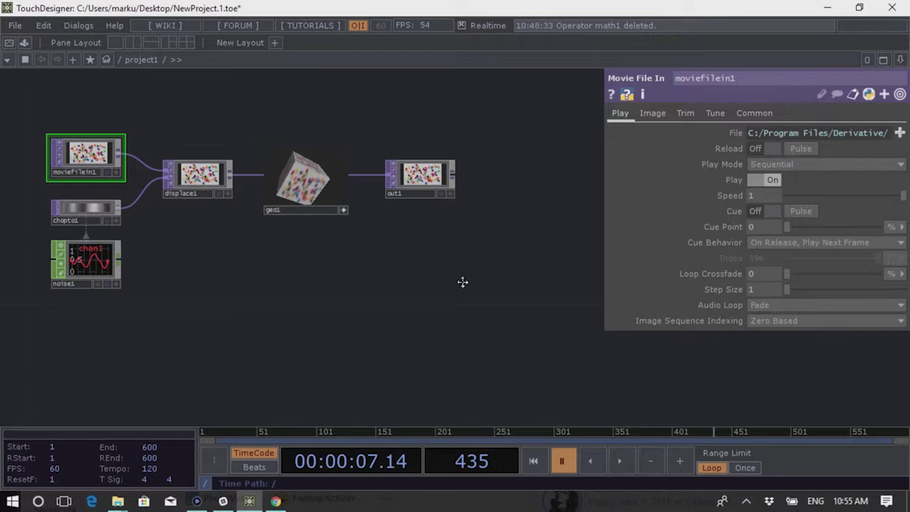
left_click_drag(464, 283, 533, 335)
scroll(533, 335, "up", 4)
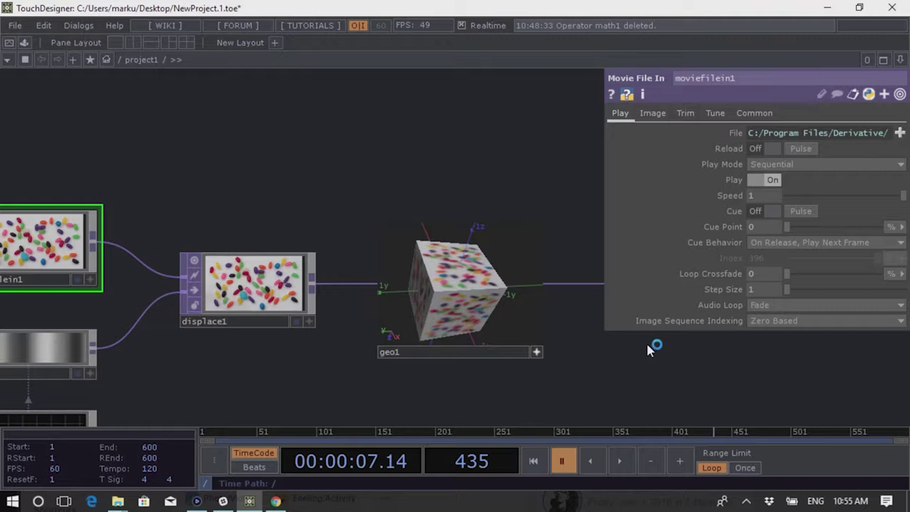
key("space")
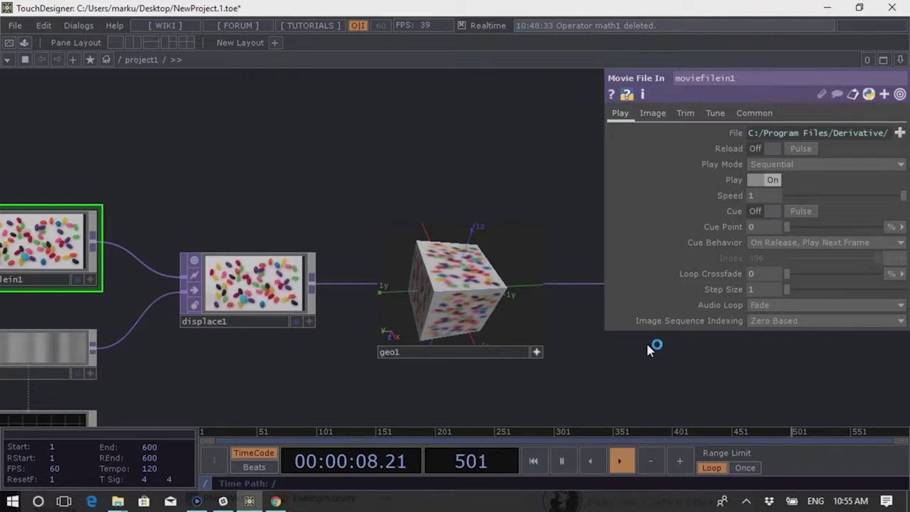
key("space")
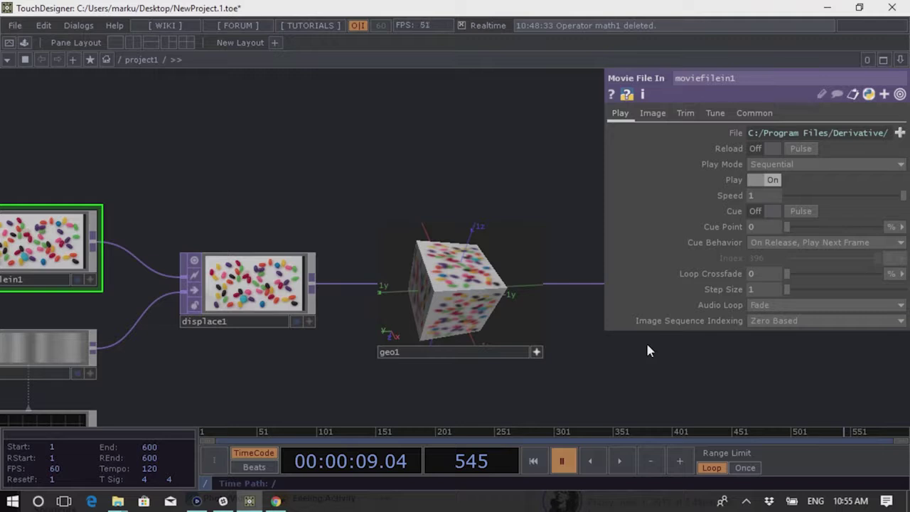
key("space")
key("space")
key("space")
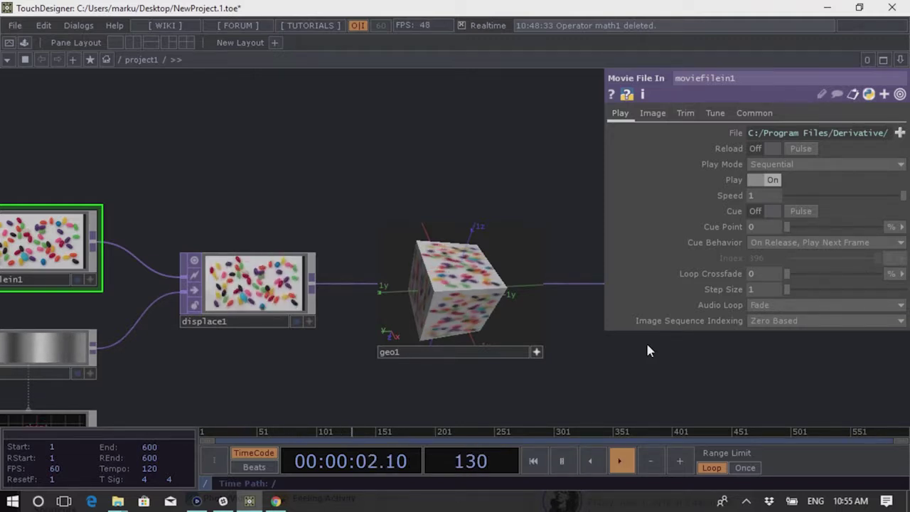
key("space")
key("space")
key("space")
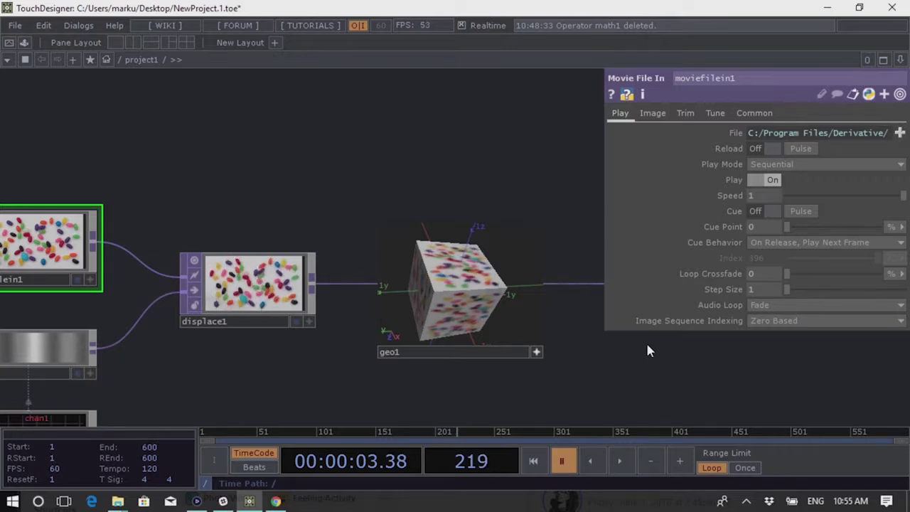
key("space")
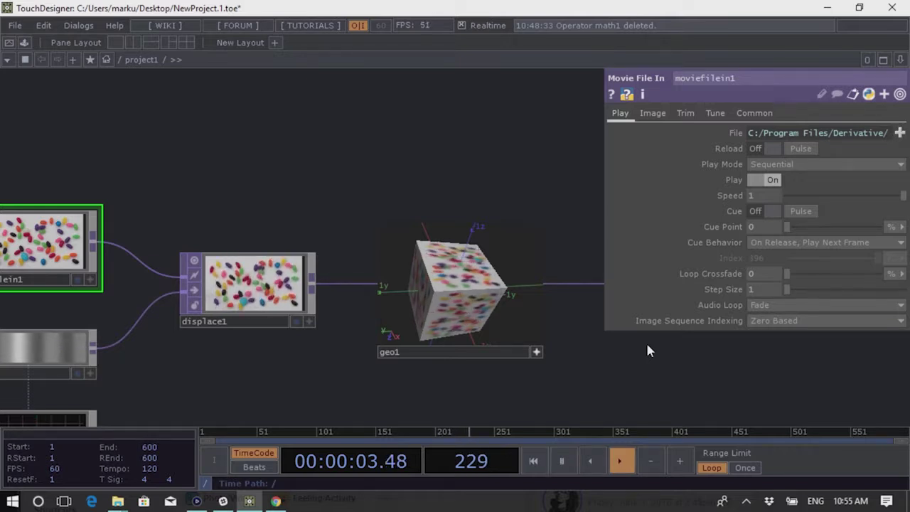
key("space")
left_click(620, 462)
key("space")
left_click(621, 461)
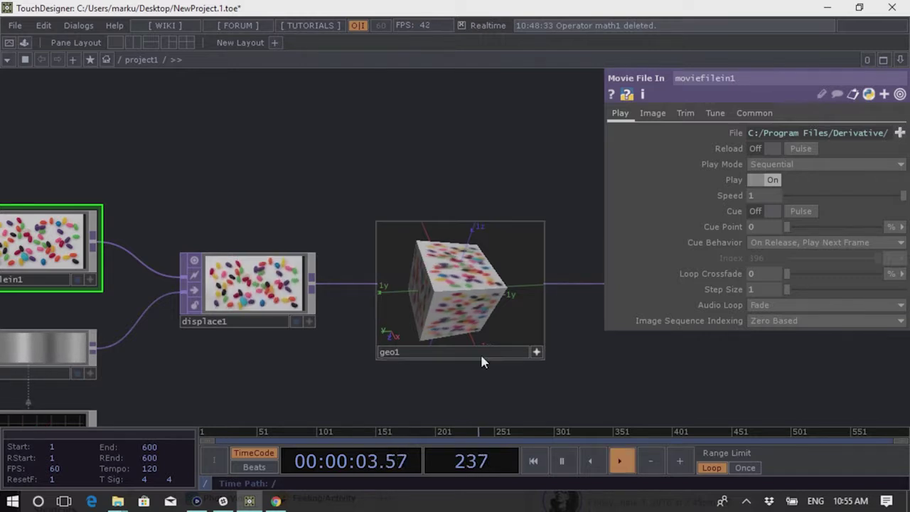
Pause the timeline, turn the textured cube in geo1's viewer to examine one face, and resume playback
key("space")
scroll(482, 358, "up", 5)
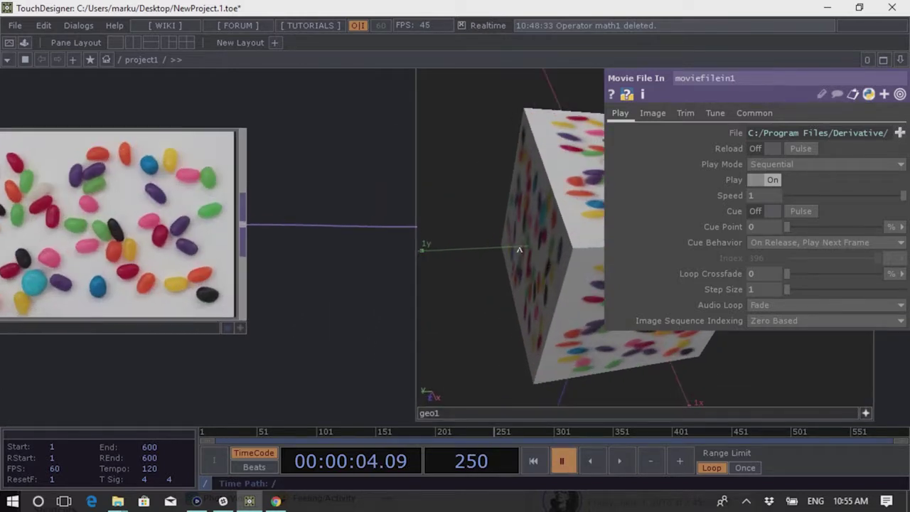
left_click_drag(510, 303, 264, 308)
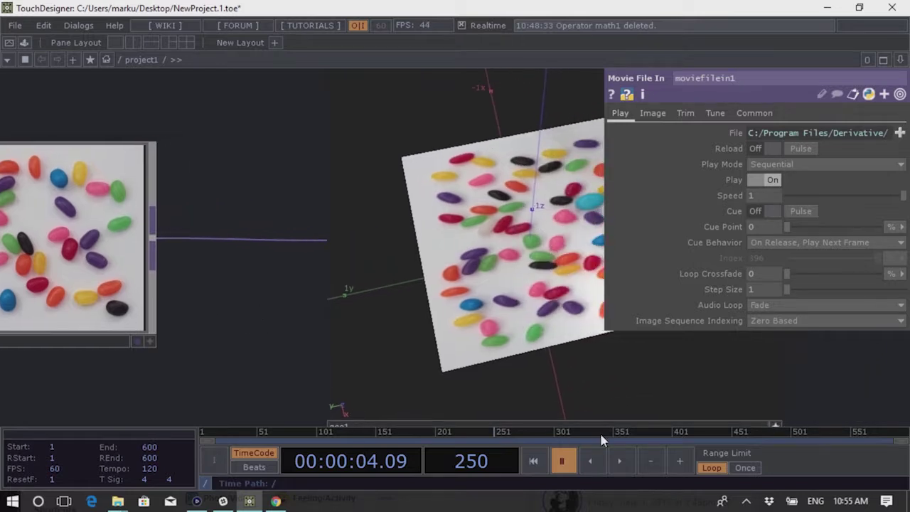
left_click(620, 468)
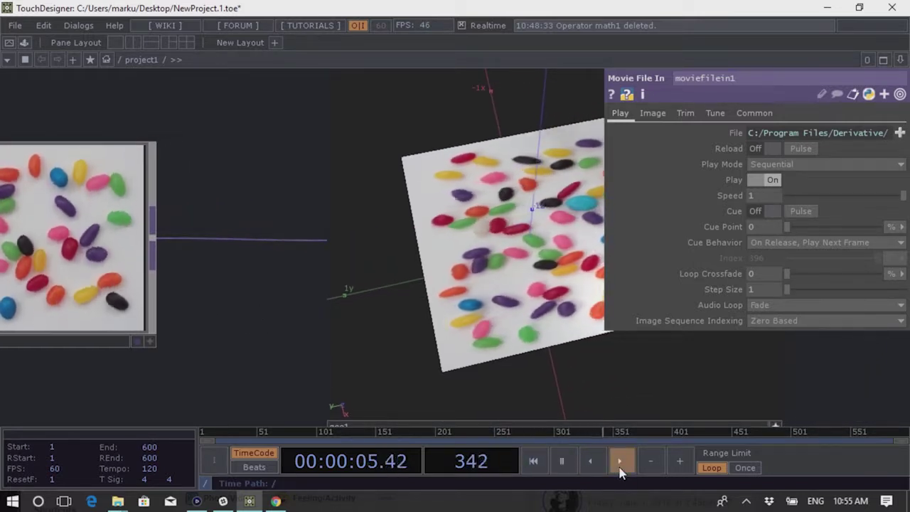
scroll(259, 289, "down", 5)
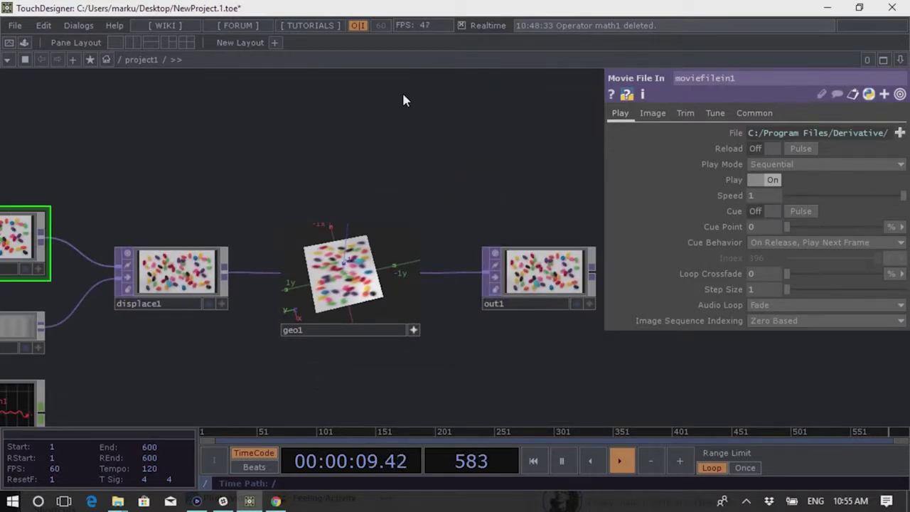
Pause the timeline and switch cooking off and back on to compare it with paused playback
key("space")
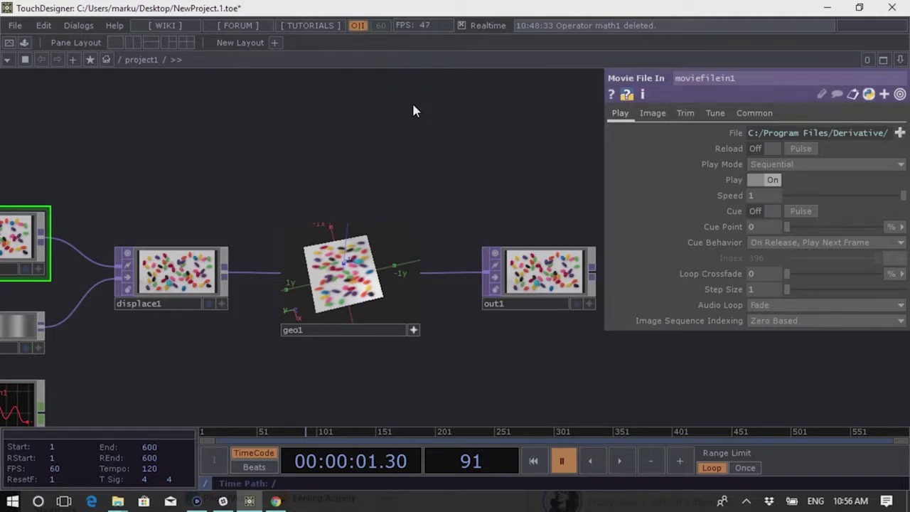
left_click_drag(408, 193, 488, 209)
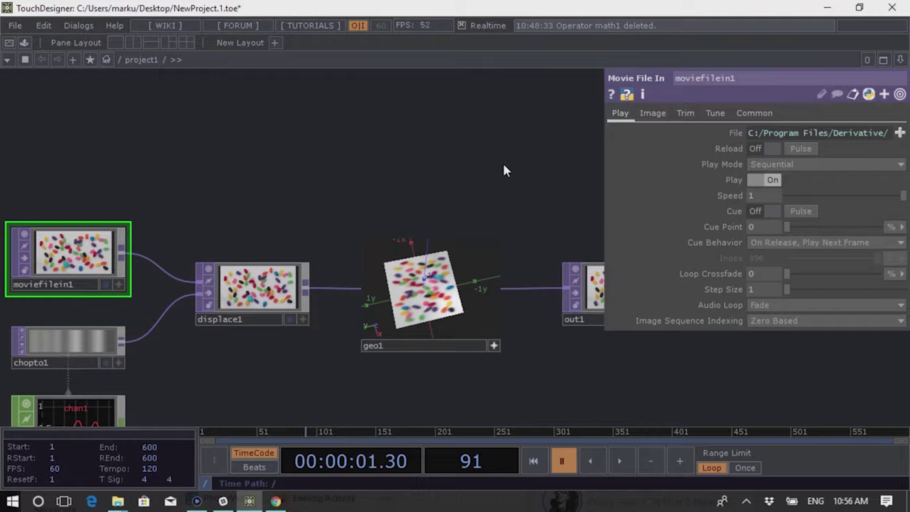
left_click(360, 27)
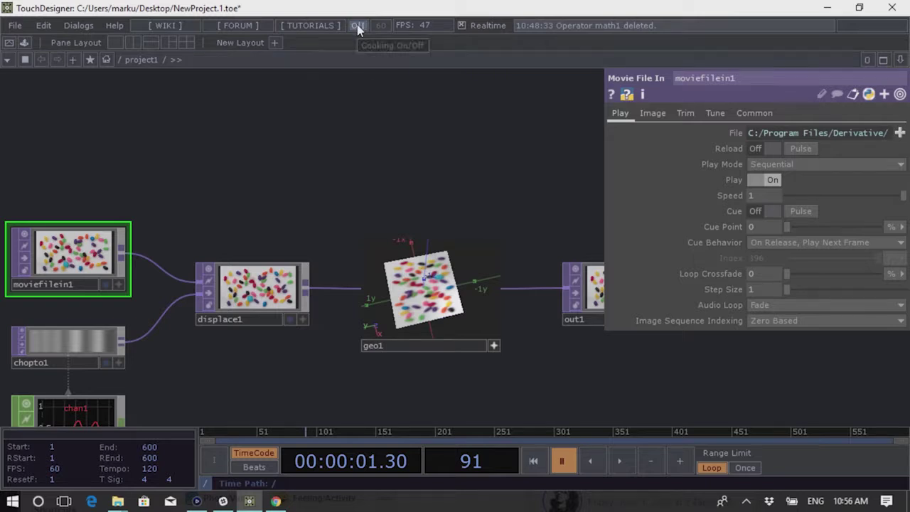
left_click(358, 27)
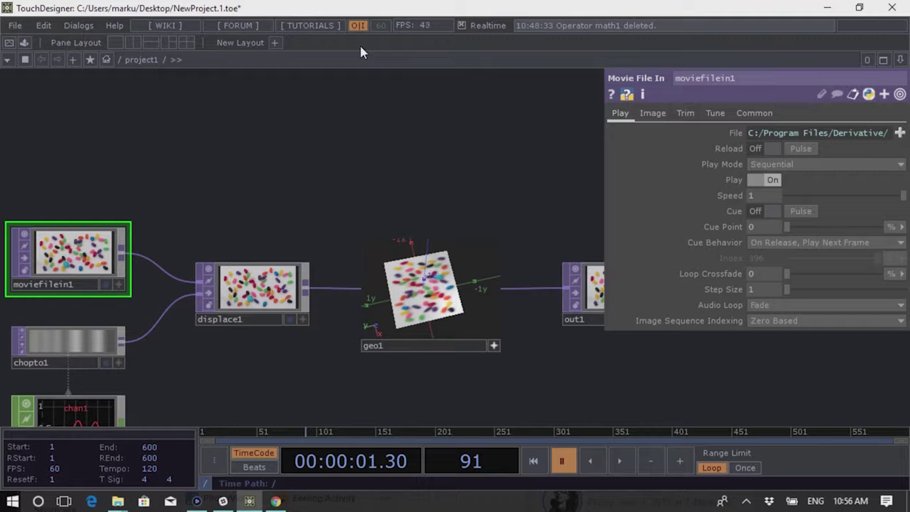
mouse_move(478, 158)
left_mouse_down()
mouse_move(490, 154)
mouse_move(490, 167)
left_mouse_up()
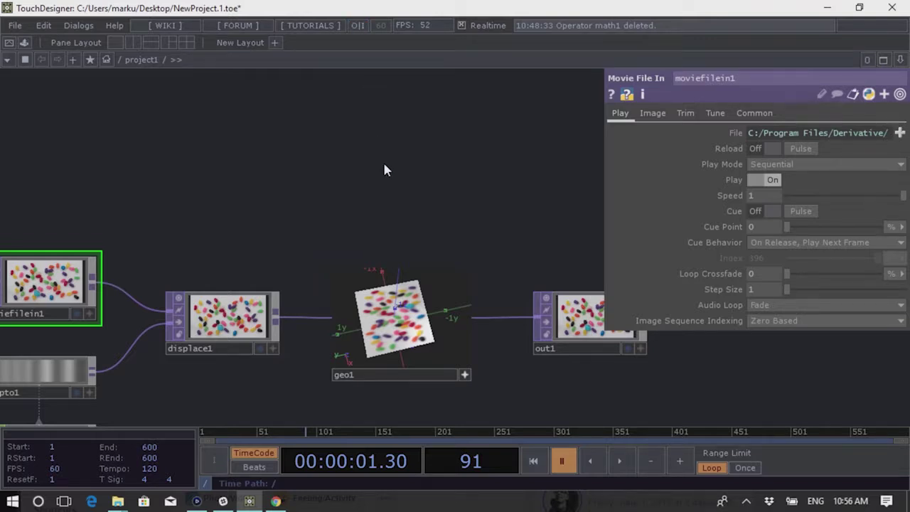
scroll(413, 157, "down", 5)
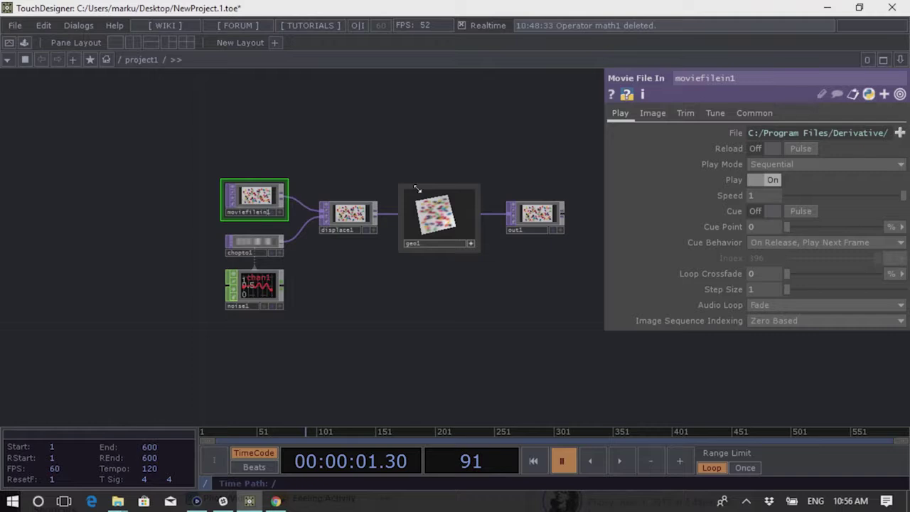
left_click(357, 27)
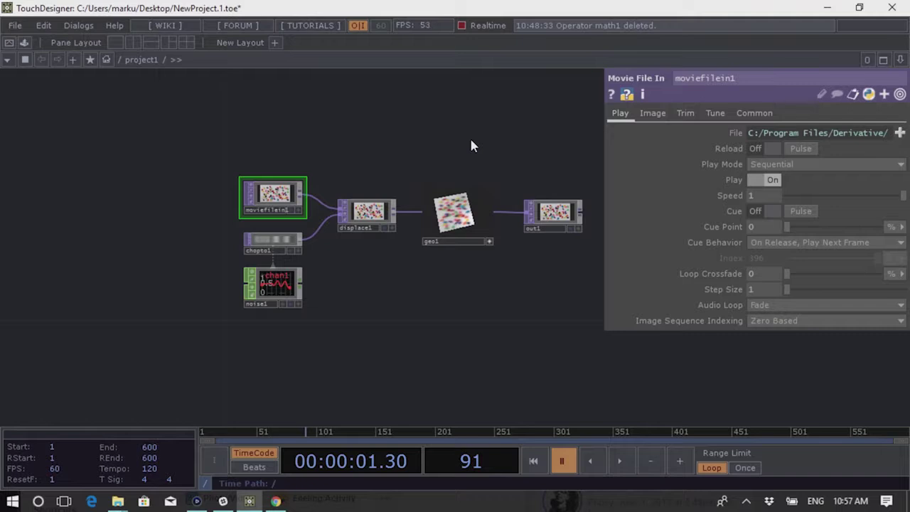
Resume timeline playback and turn Realtime mode back on
key("space")
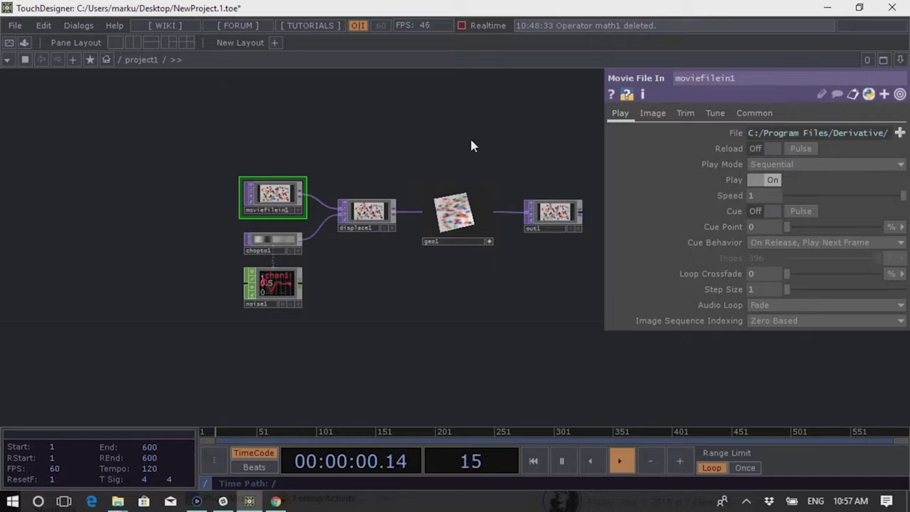
left_click(462, 25)
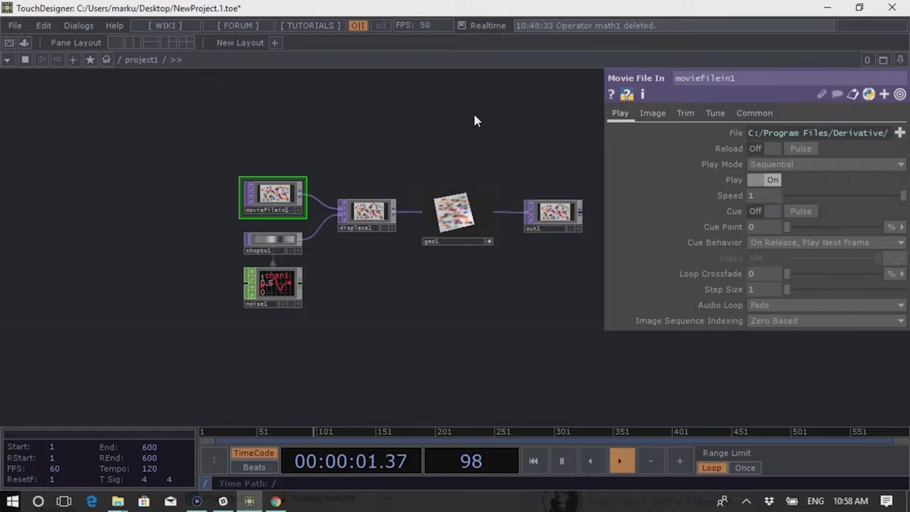
left_click(462, 26)
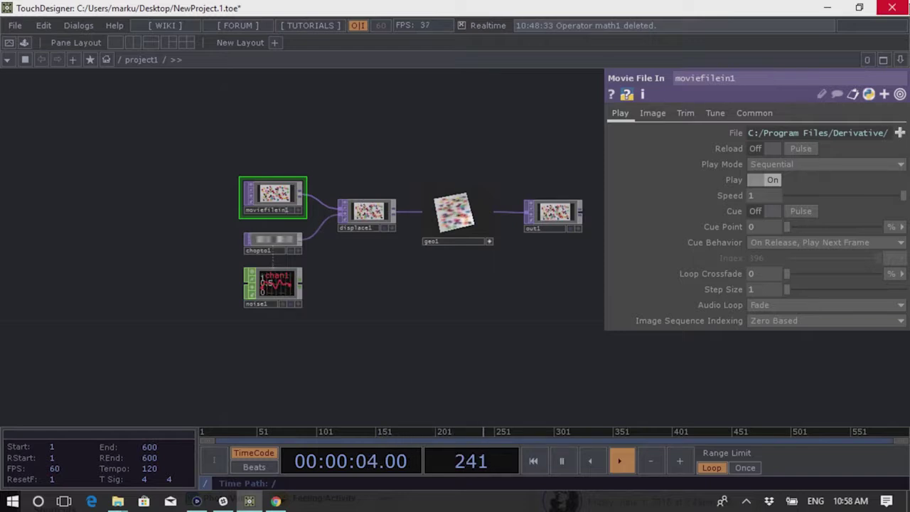
left_click_drag(467, 145, 457, 149)
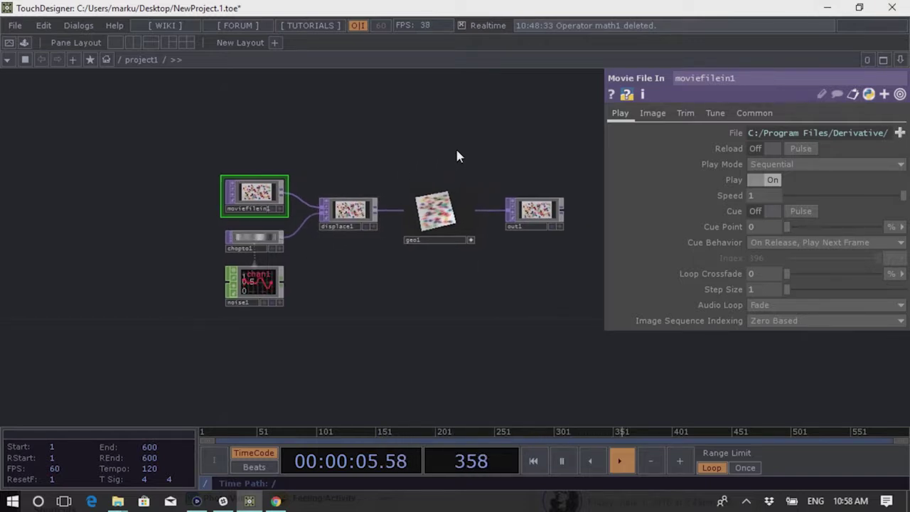
Reopen the Palette, browse the Tools components, preview camSchnappr, and list the Techniques components
left_click(24, 43)
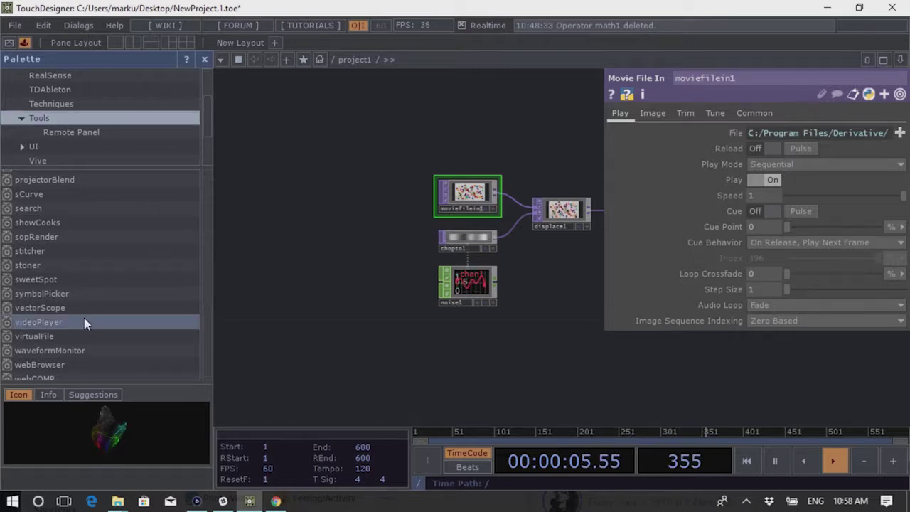
scroll(101, 275, "down", 1)
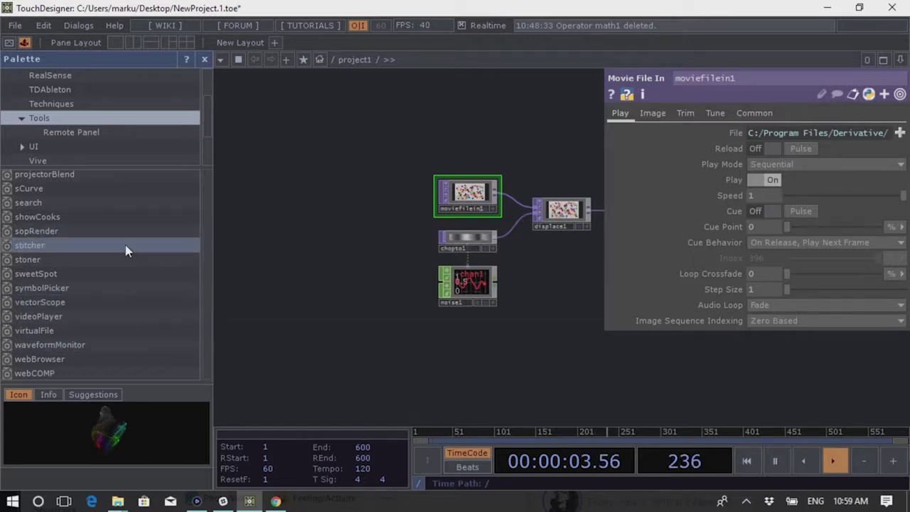
scroll(125, 251, "up", 3)
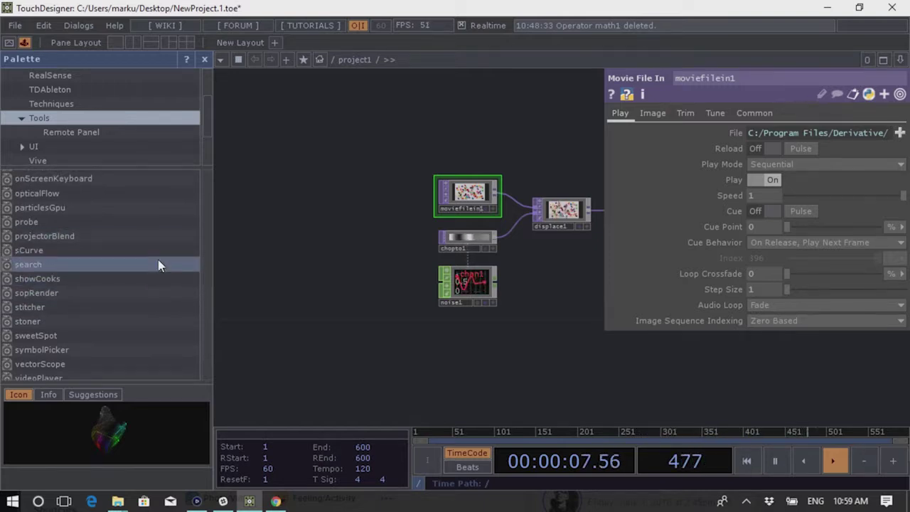
scroll(156, 278, "up", 10)
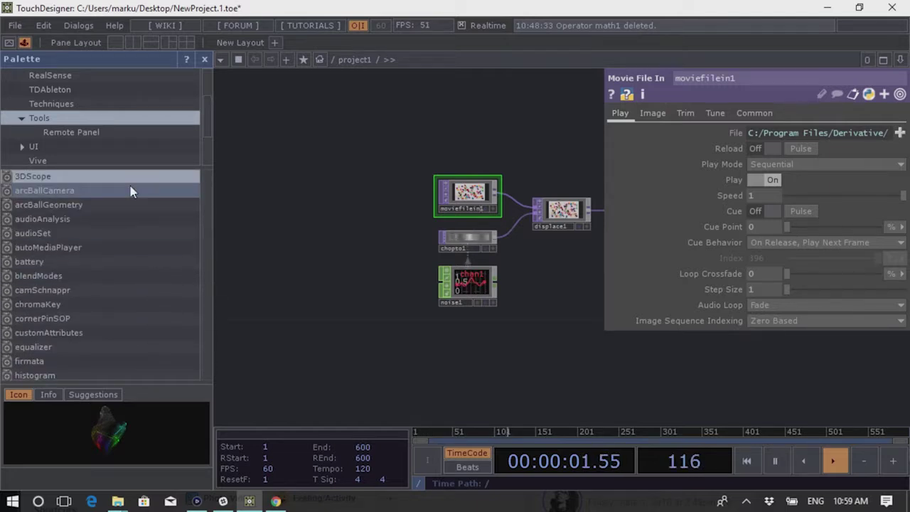
left_click(132, 291)
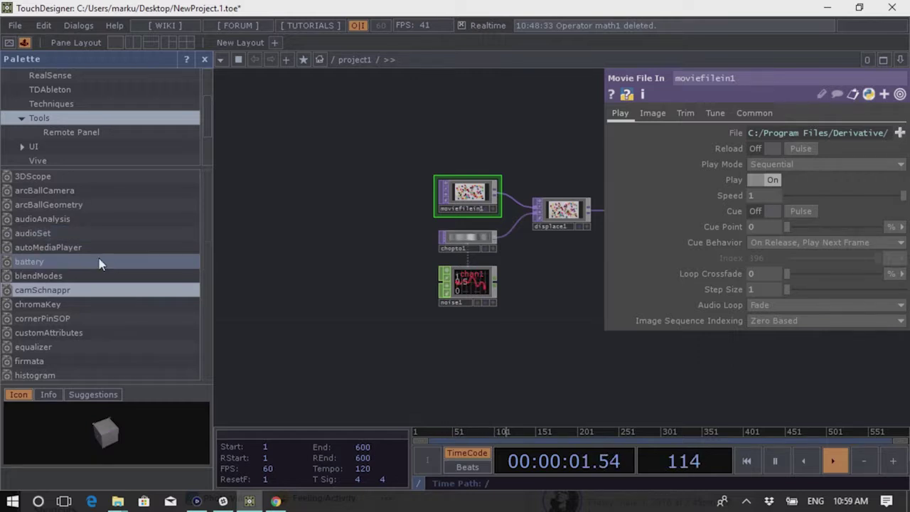
scroll(72, 282, "down", 3)
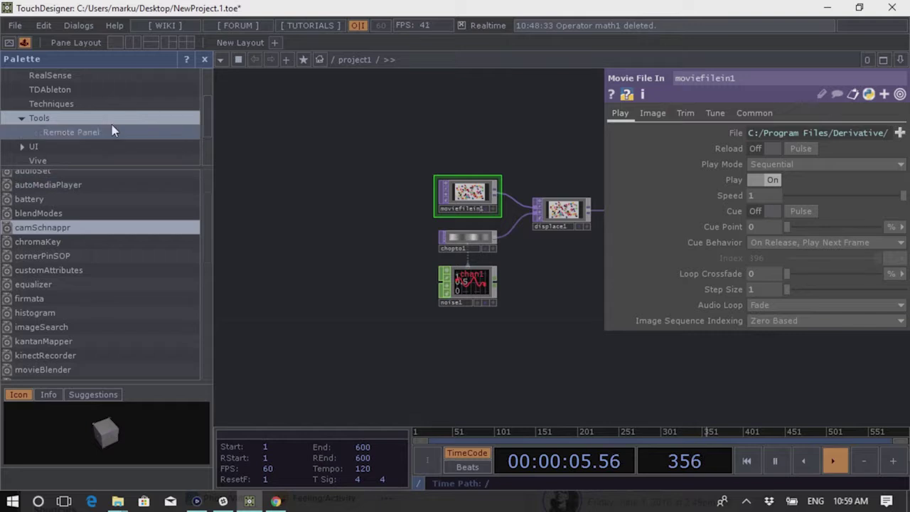
left_click(121, 104)
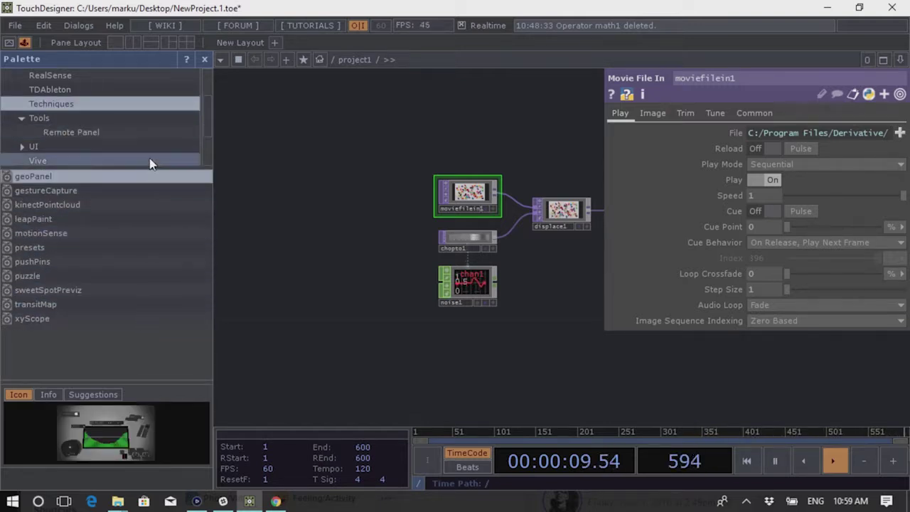
Look through the Palette's Generators and ImageFilters component lists
scroll(120, 96, "up", 5)
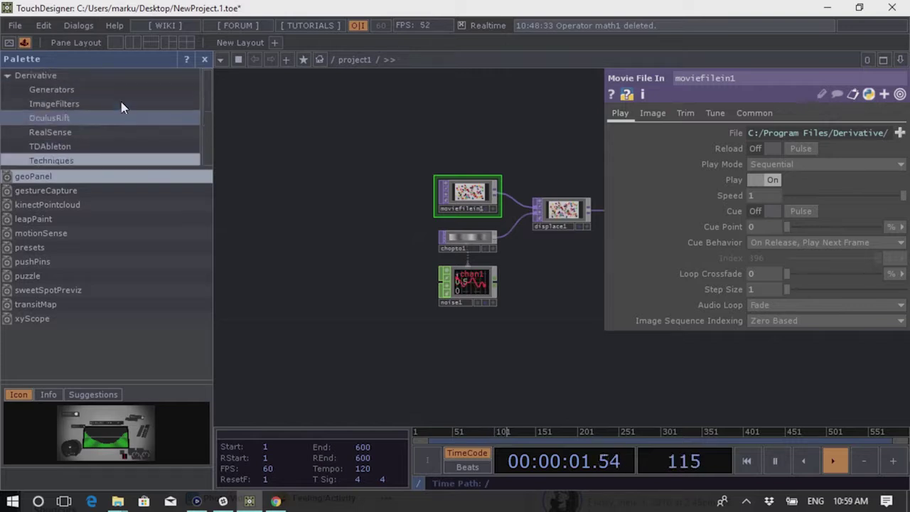
left_click(112, 91)
left_click(112, 105)
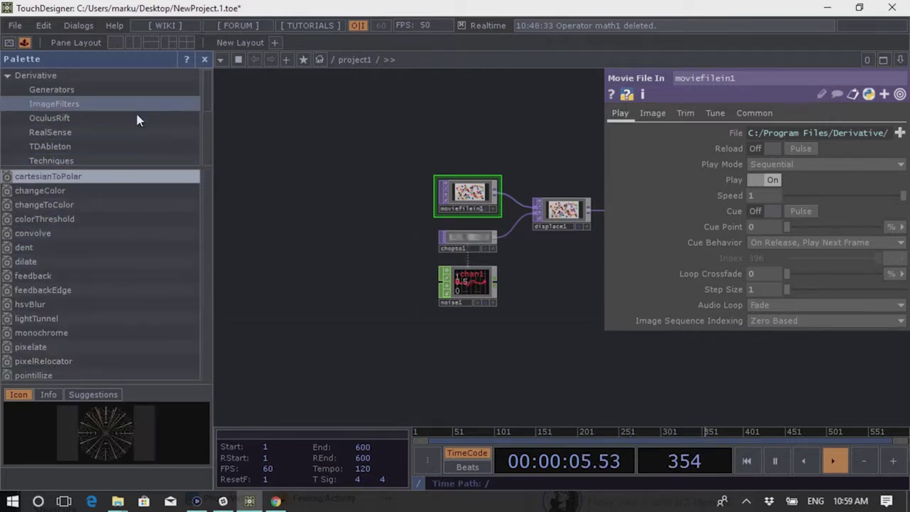
scroll(137, 122, "down", 1)
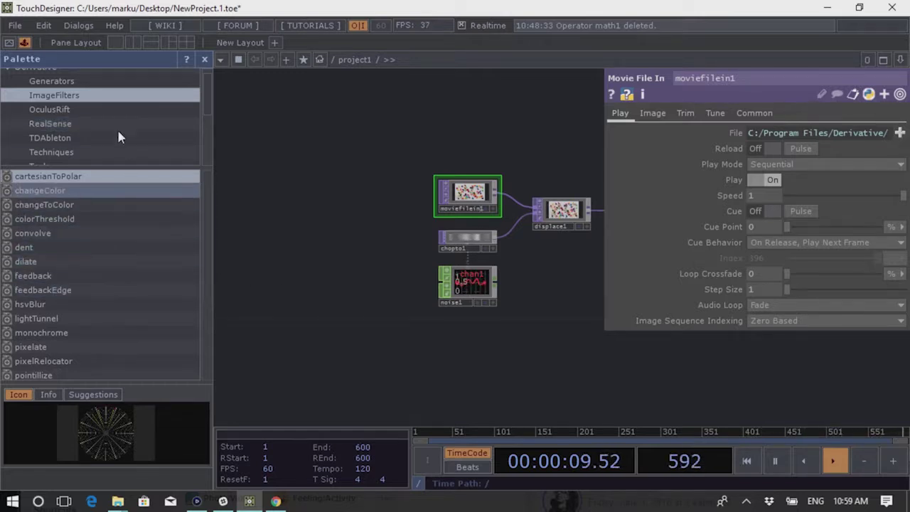
Return to the Palette's Tools category and look through its component list down to stoner and sweetSpot
scroll(117, 124, "down", 5)
left_click(97, 122)
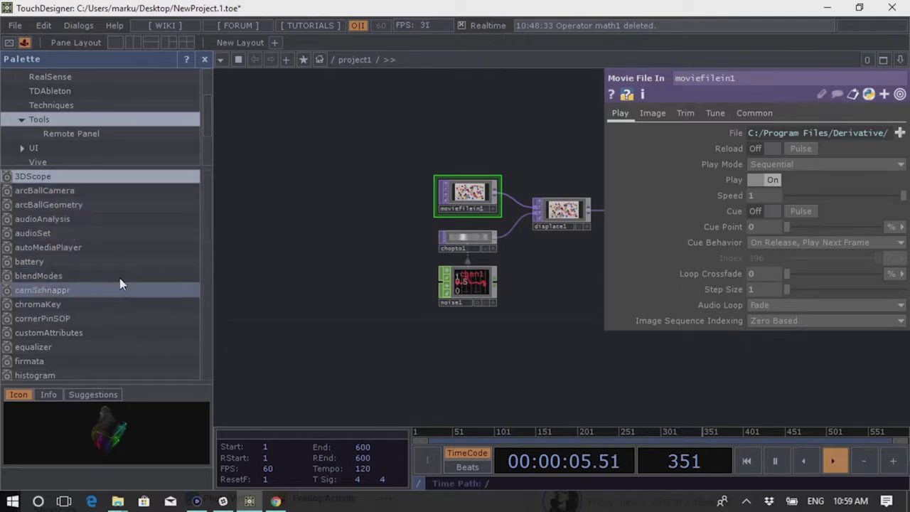
scroll(117, 273, "down", 7)
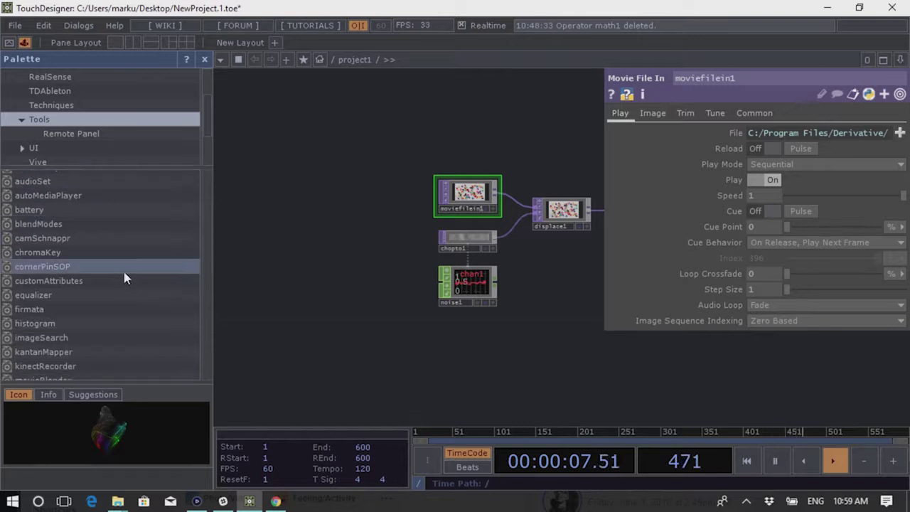
scroll(121, 293, "down", 4)
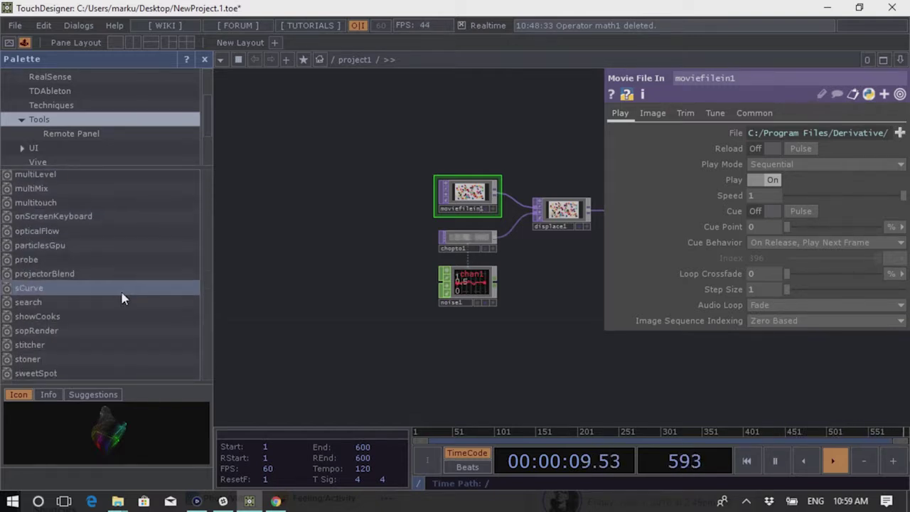
scroll(138, 311, "down", 3)
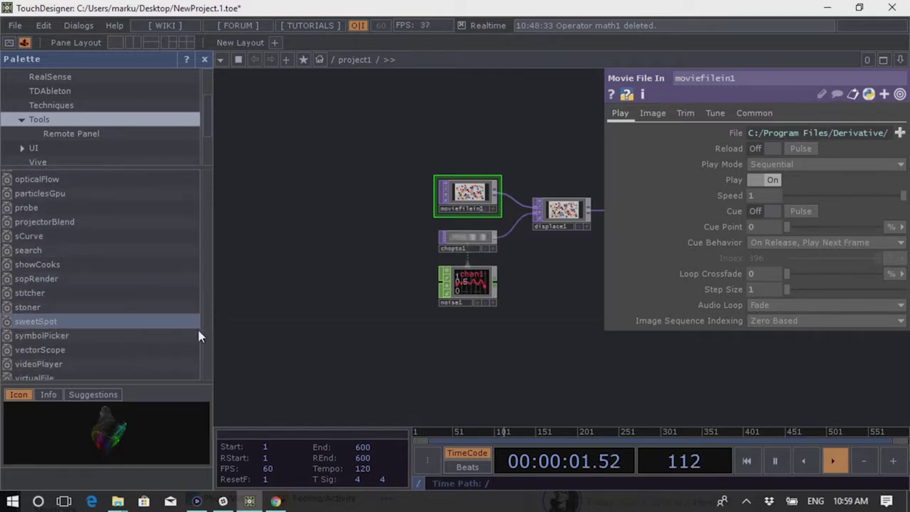
Add the stoner component to project1 beside moviefilein1 and open its Stoner window, placed clear of the network
left_click_drag(206, 339, 225, 327)
left_click_drag(36, 320, 349, 260)
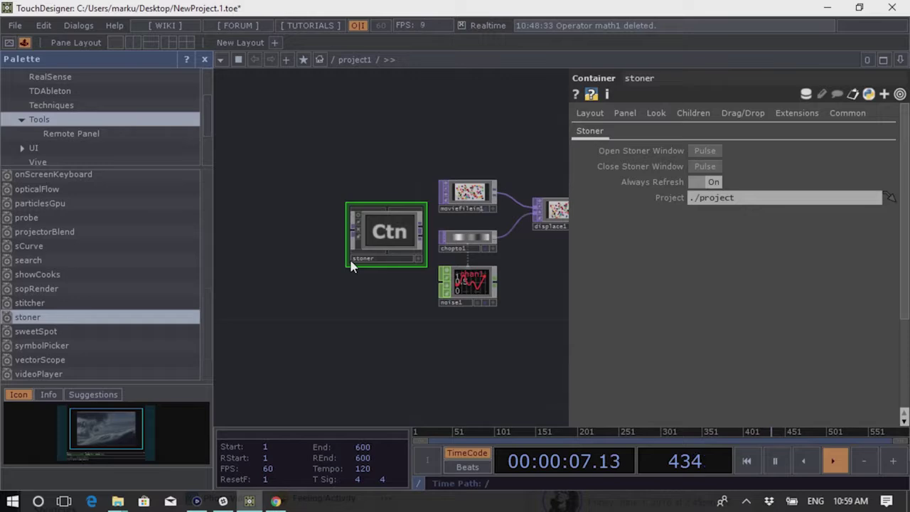
left_click(703, 154)
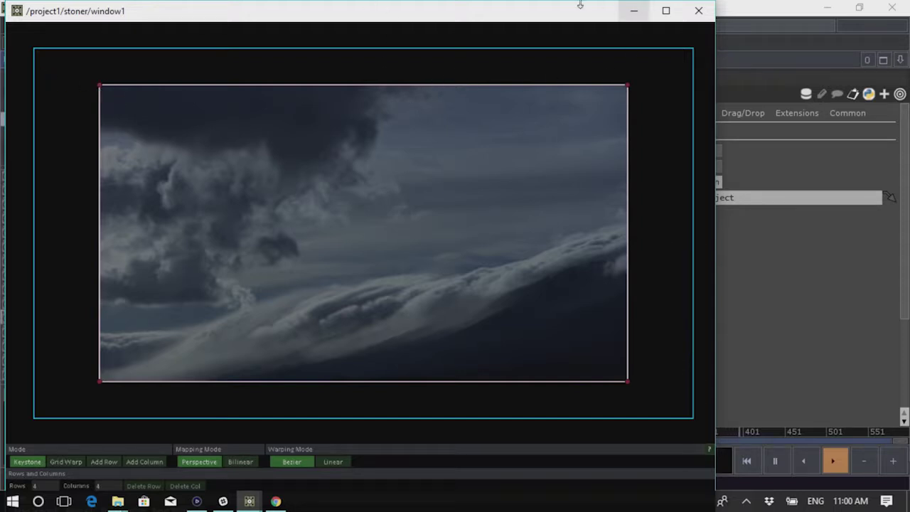
left_click_drag(551, 12, 729, 368)
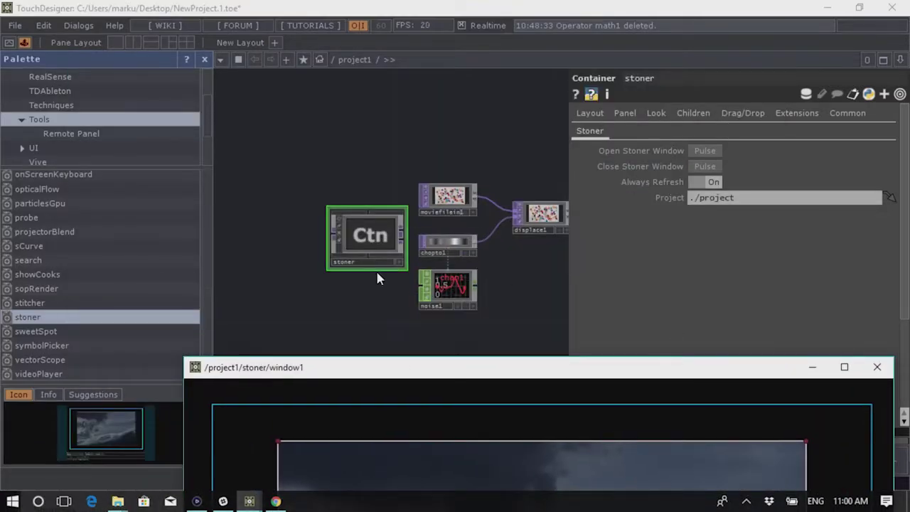
Review the COMP operator family in the OP Create Dialog without creating an operator
left_click(362, 141)
key("Tab")
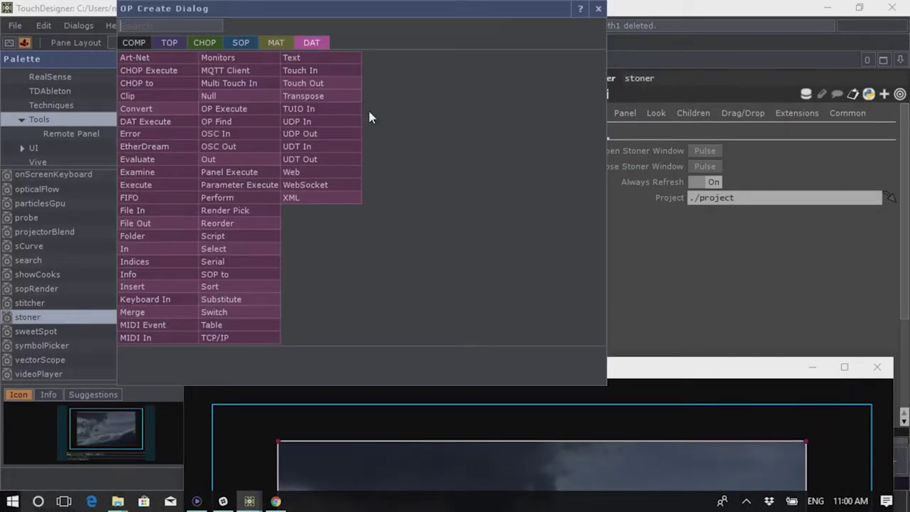
left_click(134, 43)
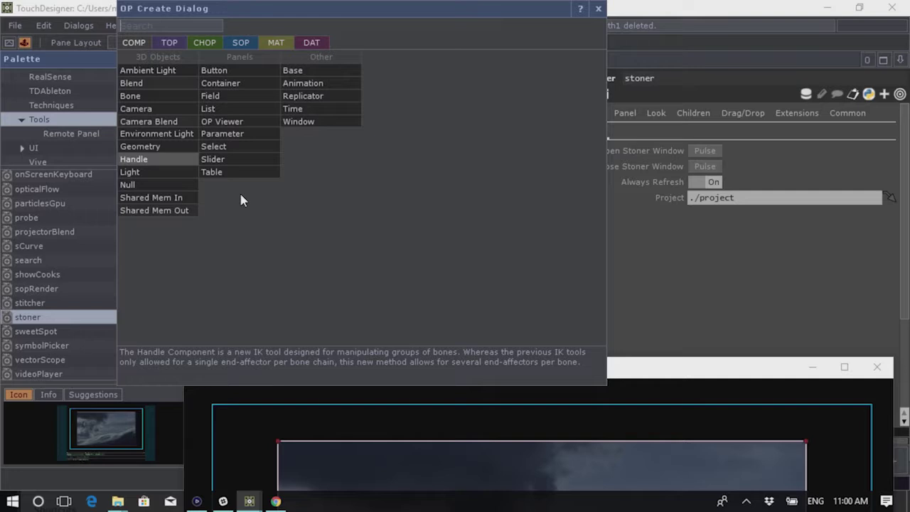
left_click(598, 8)
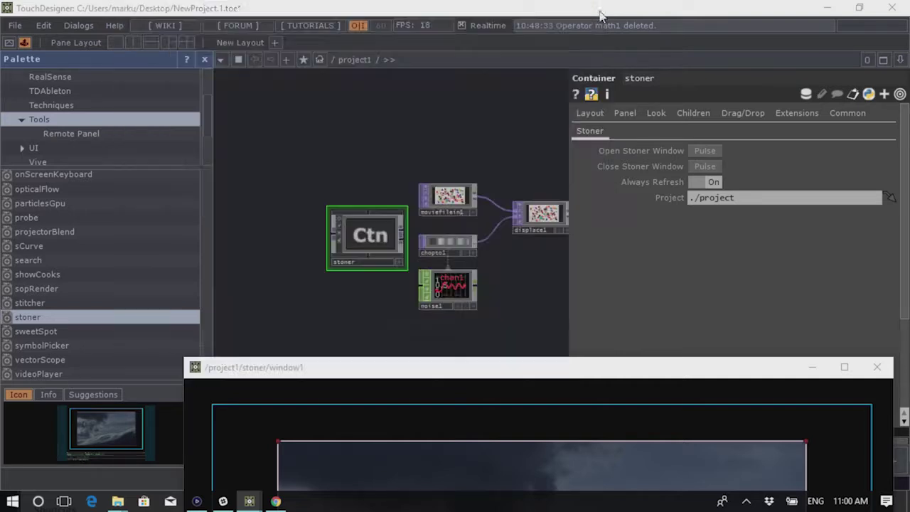
Keystone the cloud image in the stoner window by pulling its upper-left and lower-left corners inward
left_click_drag(510, 367, 478, 39)
left_click_drag(239, 114, 384, 207)
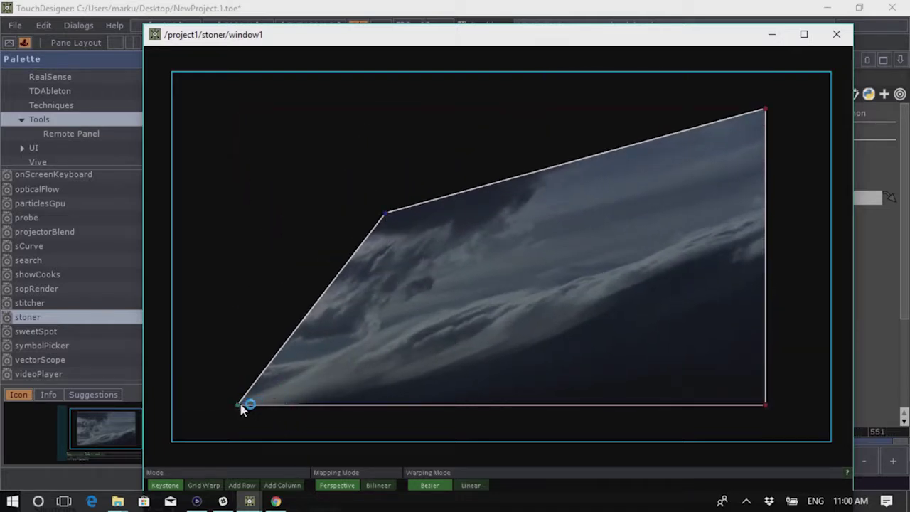
left_click_drag(269, 393, 398, 281)
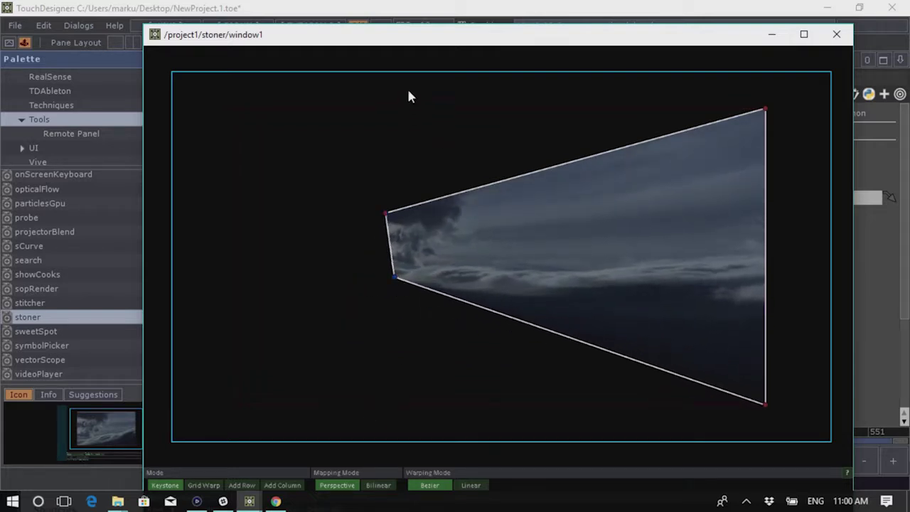
Bend the image in Grid Warp mode by shifting two inner grid points, and close the stoner window
left_click_drag(422, 33, 411, 13)
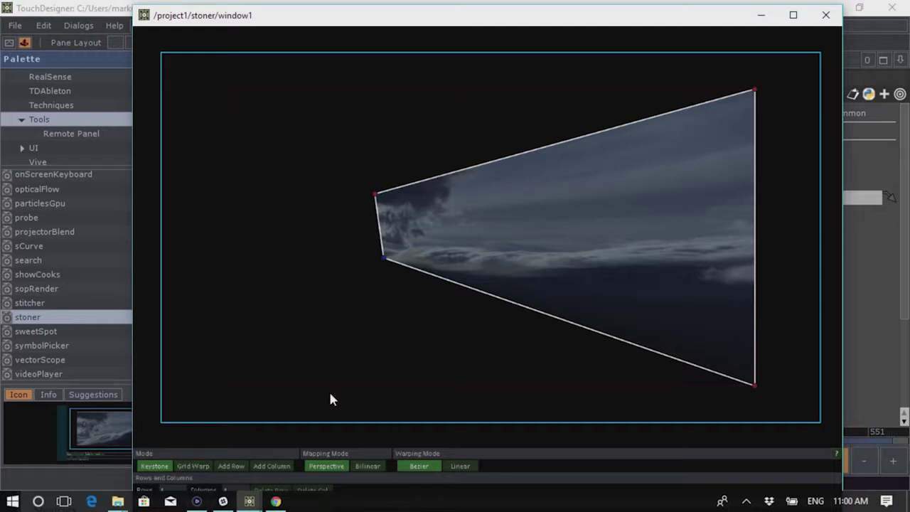
left_click(190, 466)
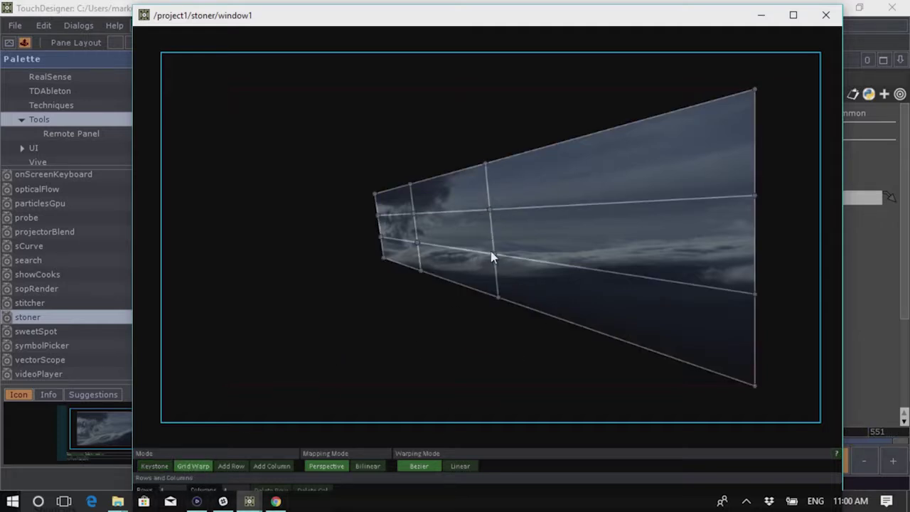
left_click_drag(496, 258, 537, 258)
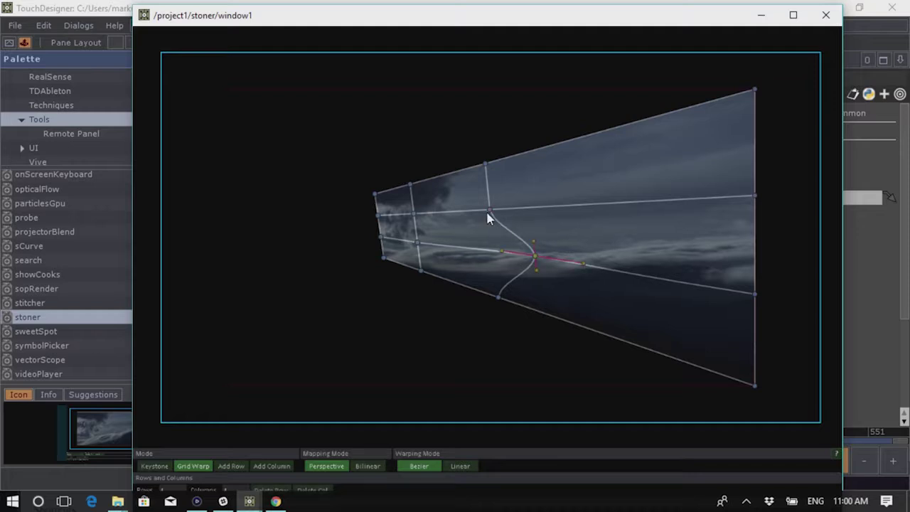
left_click_drag(490, 210, 578, 214)
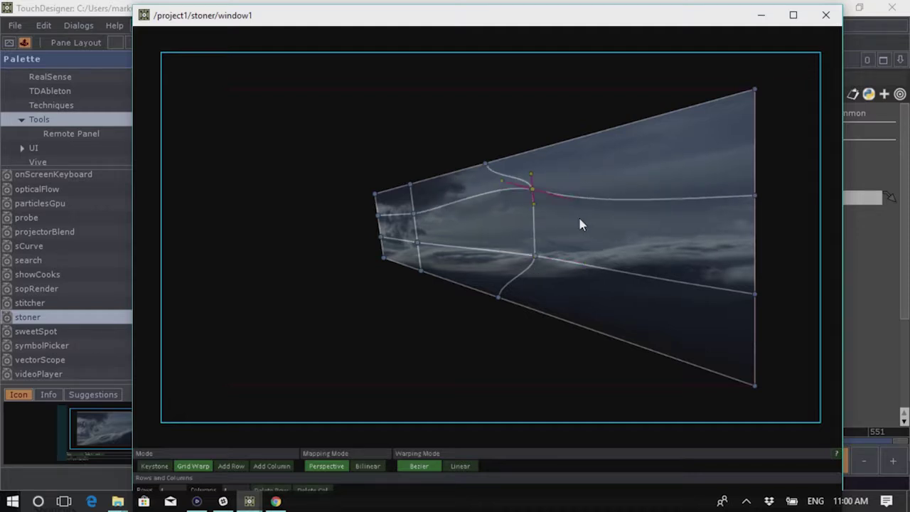
left_click(827, 15)
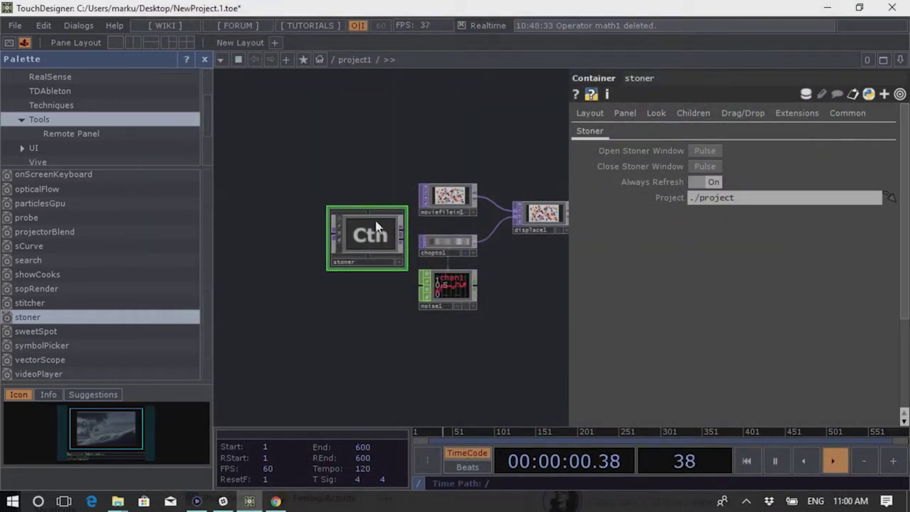
Enter the stoner component and examine the network inside its render base
scroll(376, 249, "up", 3)
scroll(375, 249, "up", 6)
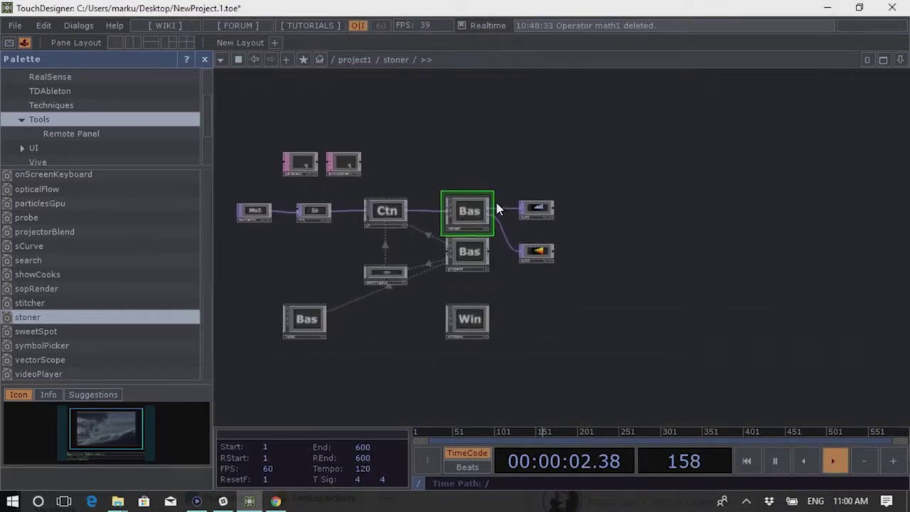
left_click(498, 203)
scroll(491, 221, "up", 3)
scroll(480, 238, "up", 5)
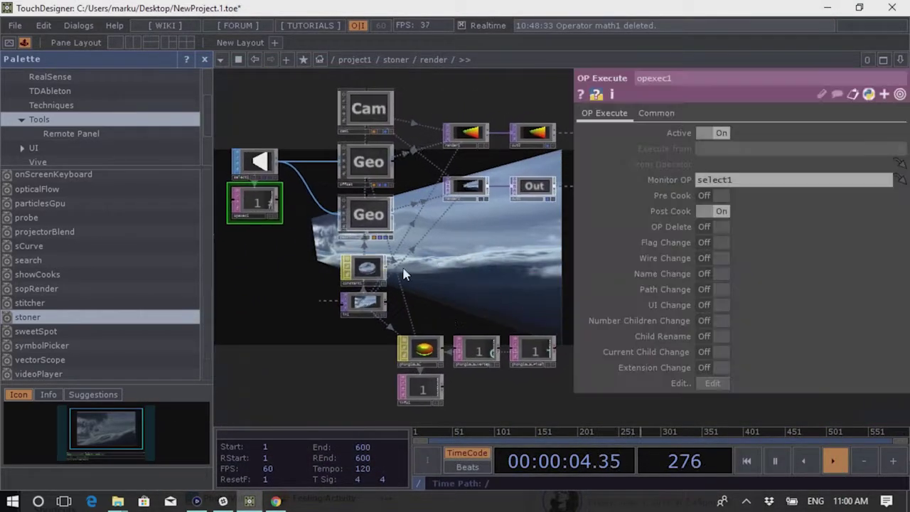
scroll(538, 265, "down", 8)
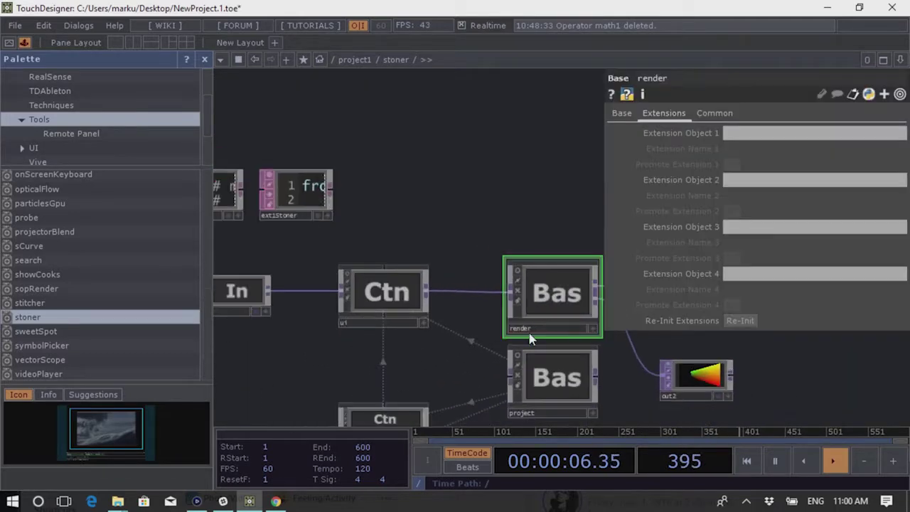
Enter stoner's ui container and its nested controls network to examine the operators around gridView
scroll(364, 304, "up", 5)
scroll(455, 296, "up", 5)
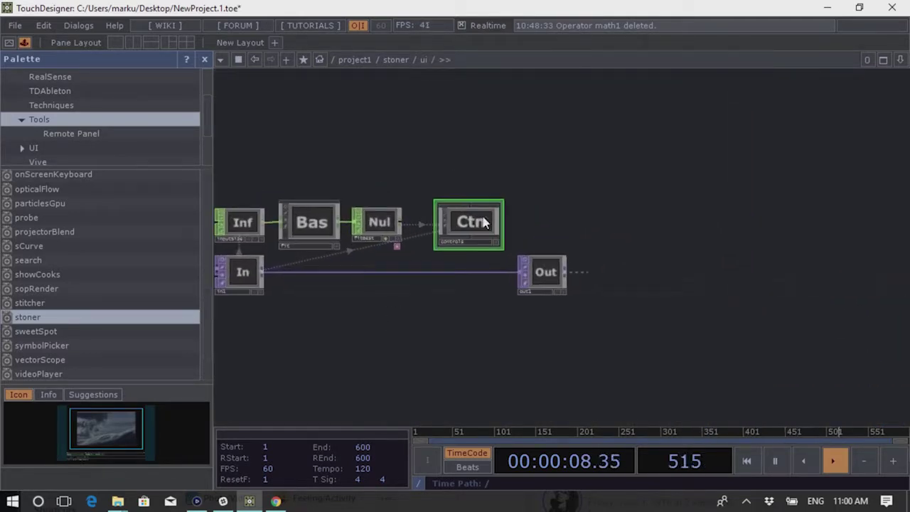
scroll(453, 290, "up", 10)
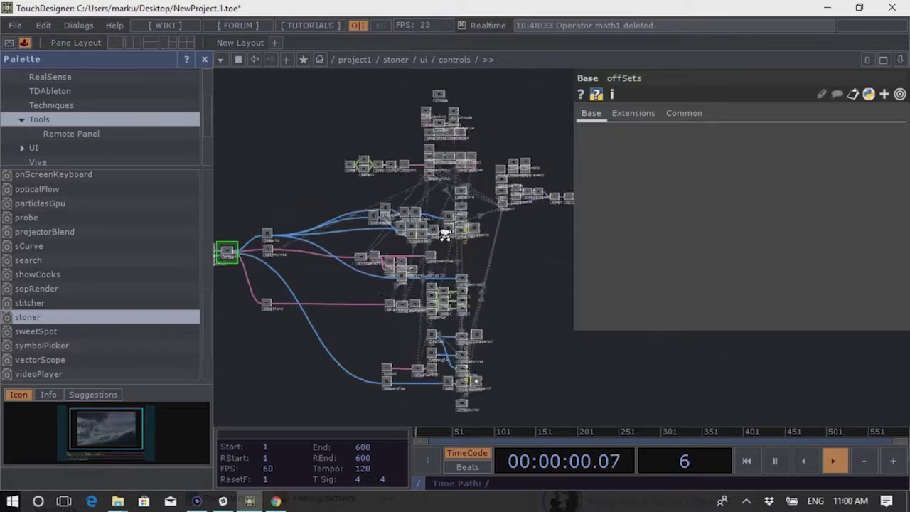
scroll(394, 256, "down", 5)
scroll(432, 311, "up", 12)
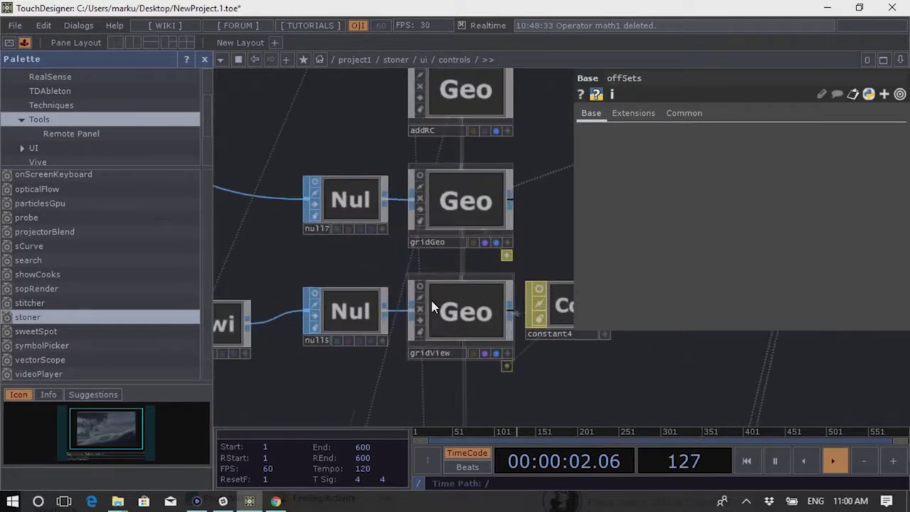
Back out of the gridView, controls, ui and stoner networks to the project1 level
scroll(385, 248, "down", 15)
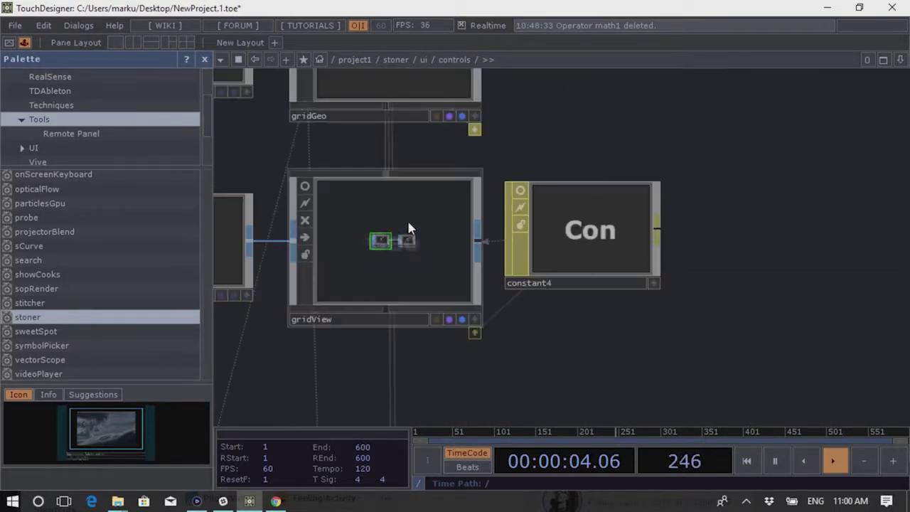
scroll(444, 214, "down", 15)
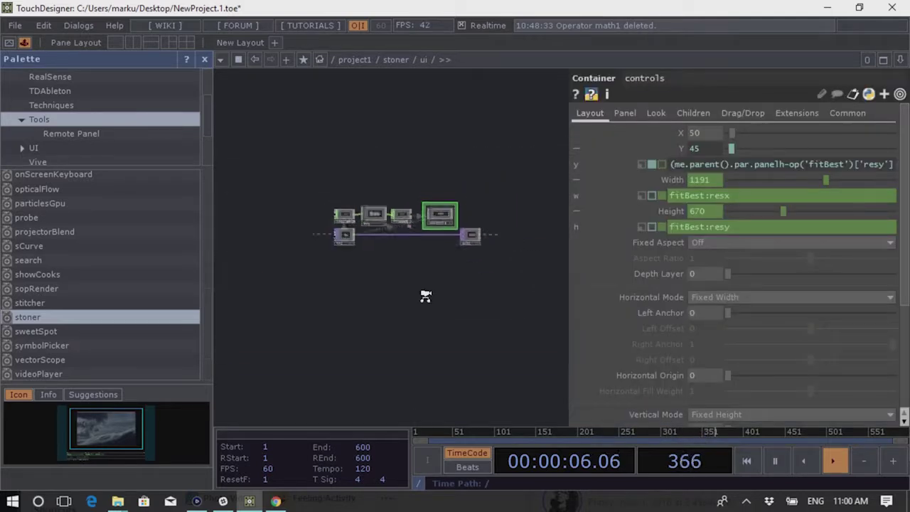
scroll(403, 197, "up", 10)
key("p")
scroll(413, 271, "down", 12)
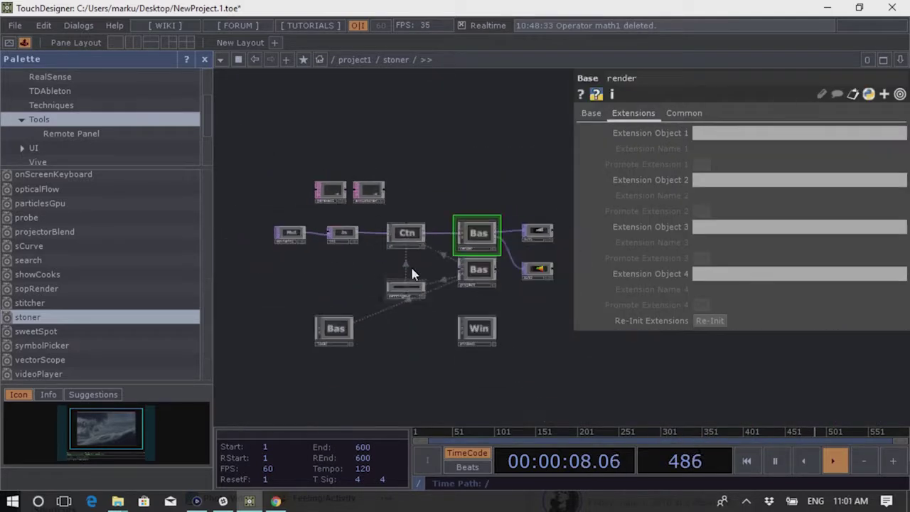
scroll(453, 187, "up", 5)
scroll(427, 263, "down", 15)
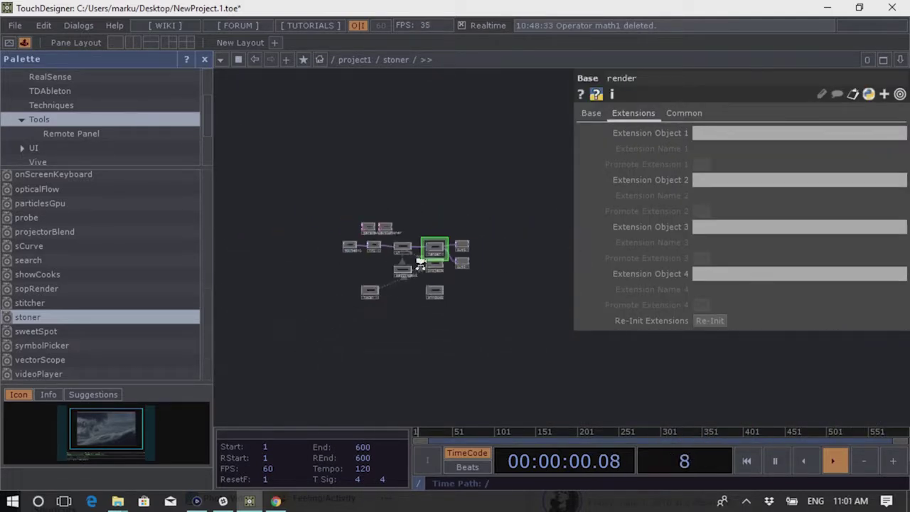
key("p")
scroll(413, 256, "up", 8)
key("p")
scroll(375, 235, "down", 5)
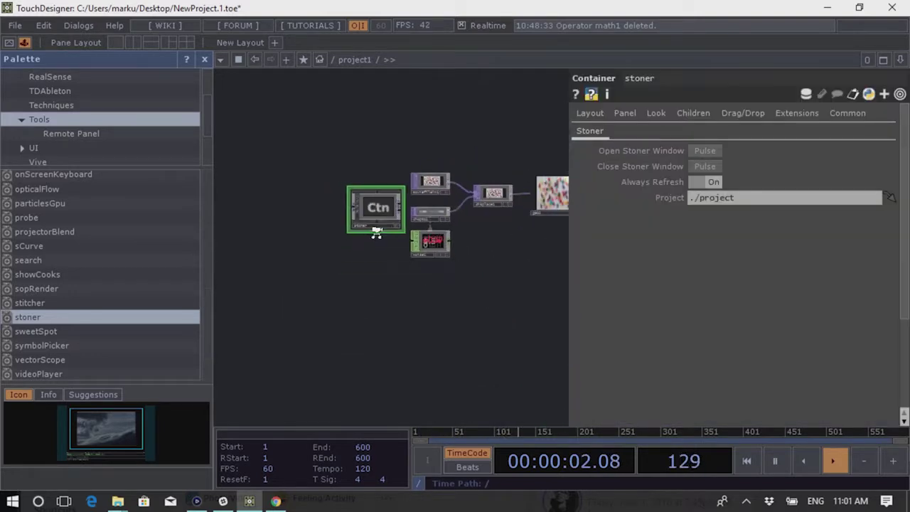
Close the Palette and bring the stoner component and the example chain into view in project1
scroll(376, 228, "up", 4)
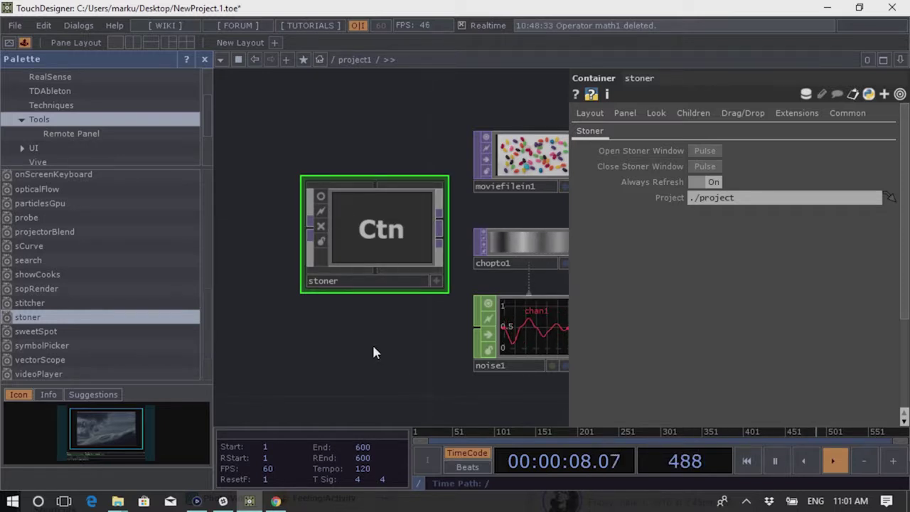
left_click_drag(374, 351, 308, 356)
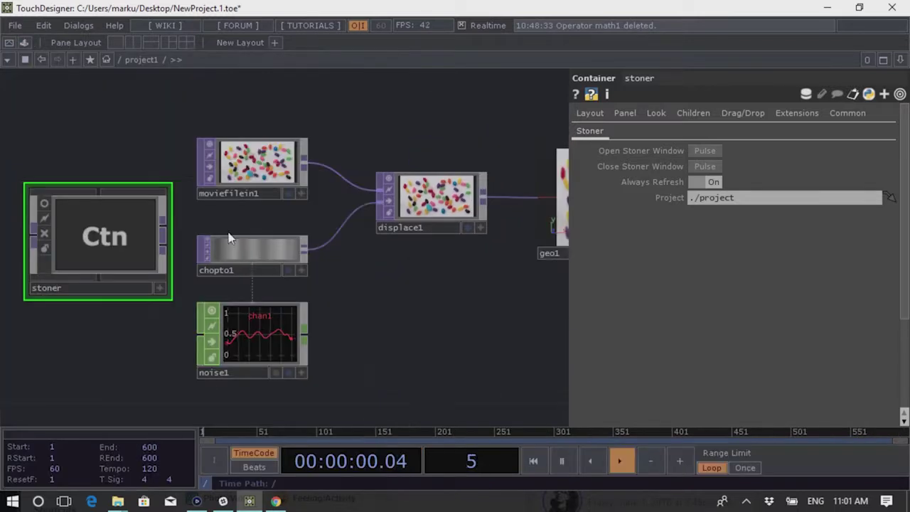
left_click(204, 59)
scroll(469, 249, "down", 3)
left_click_drag(407, 287, 396, 294)
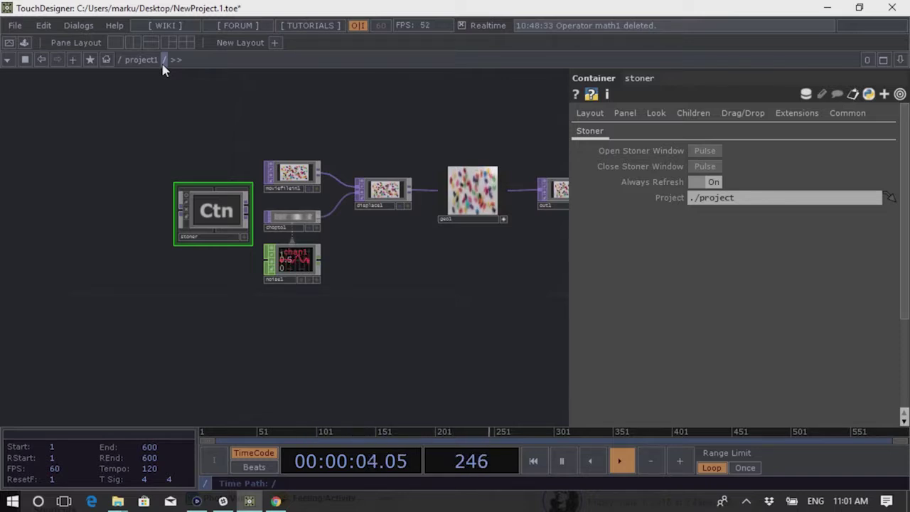
left_click_drag(214, 227, 179, 228)
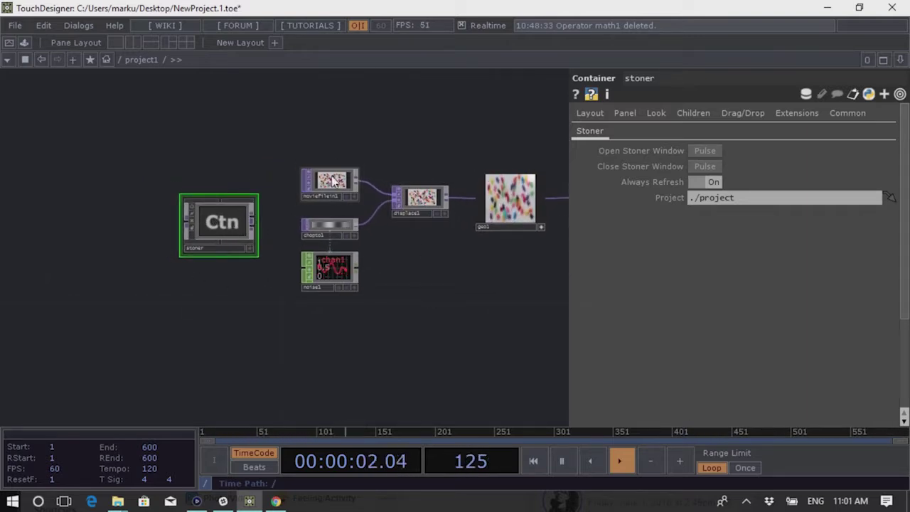
Open the operator creation dialog over the project1 network and close it without adding an operator
scroll(332, 182, "up", 4)
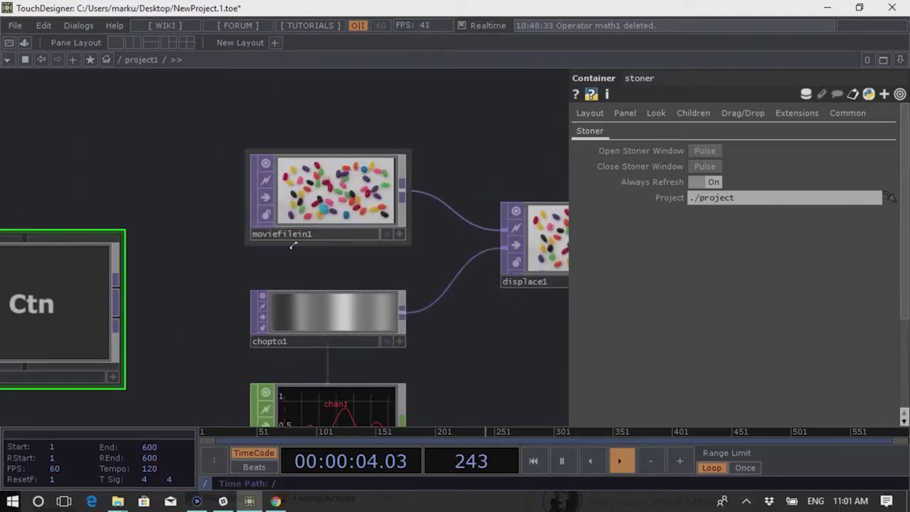
key("Tab")
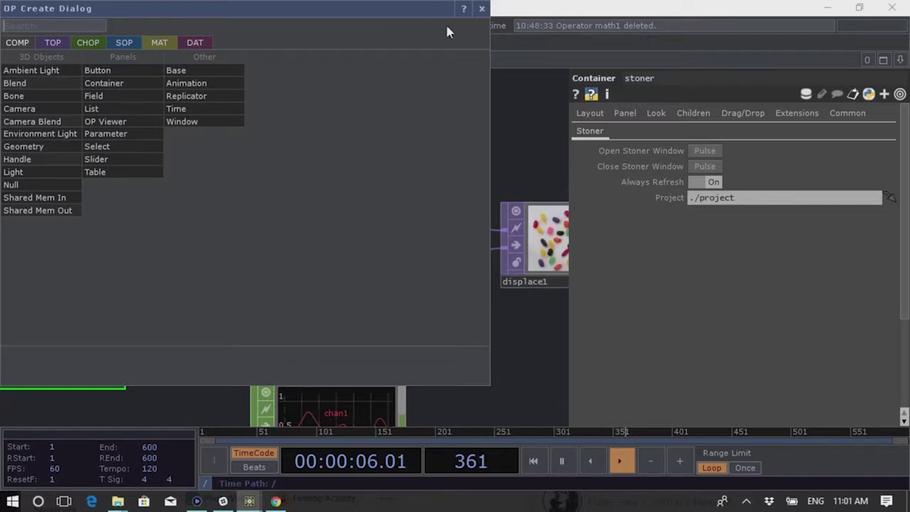
left_click(482, 10)
Examine the stoner component in the project1 network at closer and wider zoom levels
scroll(463, 287, "down", 3)
scroll(317, 217, "up", 5)
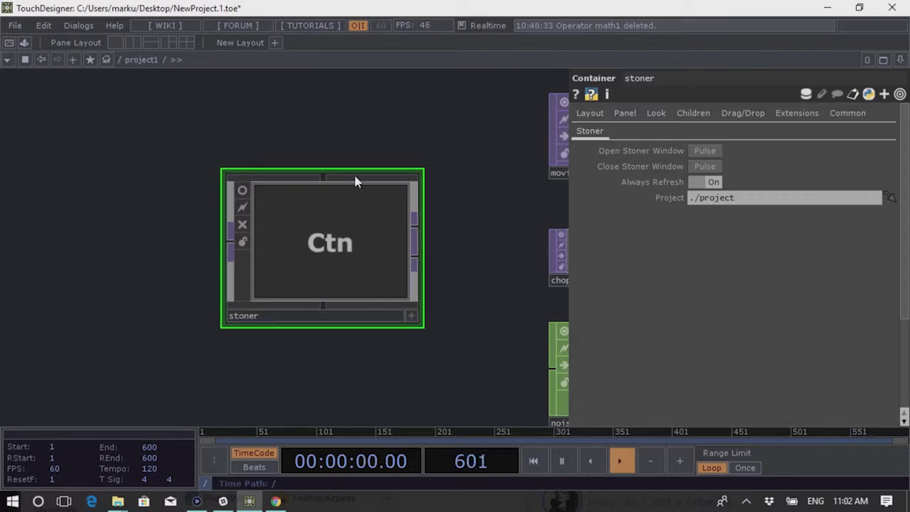
scroll(347, 283, "down", 3)
scroll(319, 285, "up", 3)
scroll(328, 286, "down", 3)
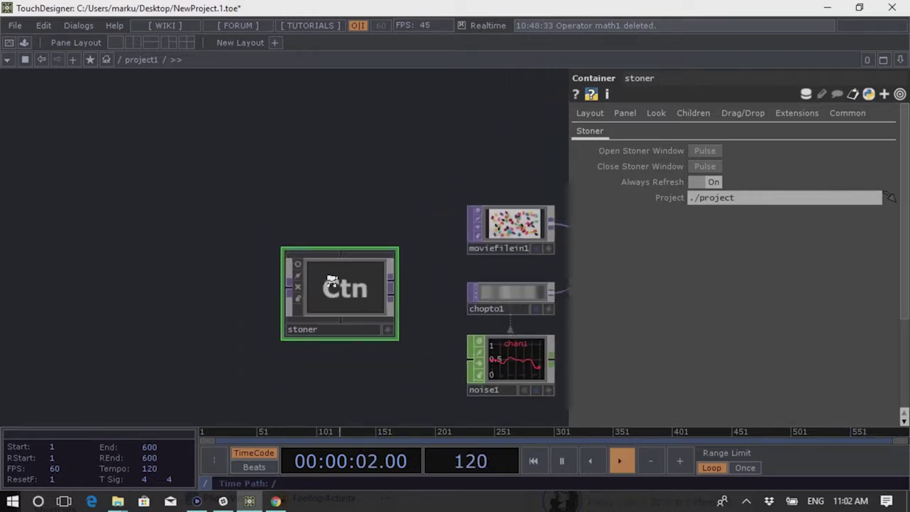
scroll(331, 287, "up", 3)
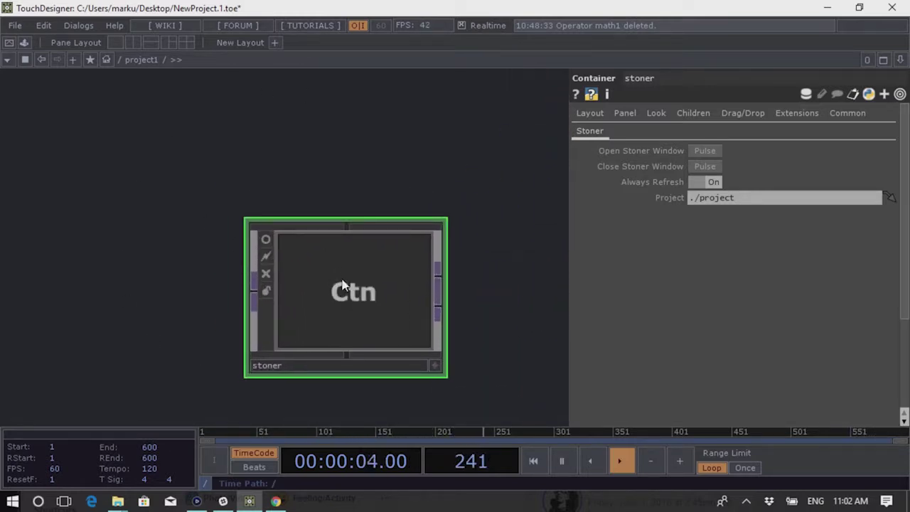
scroll(348, 317, "up", 2)
scroll(335, 284, "down", 4)
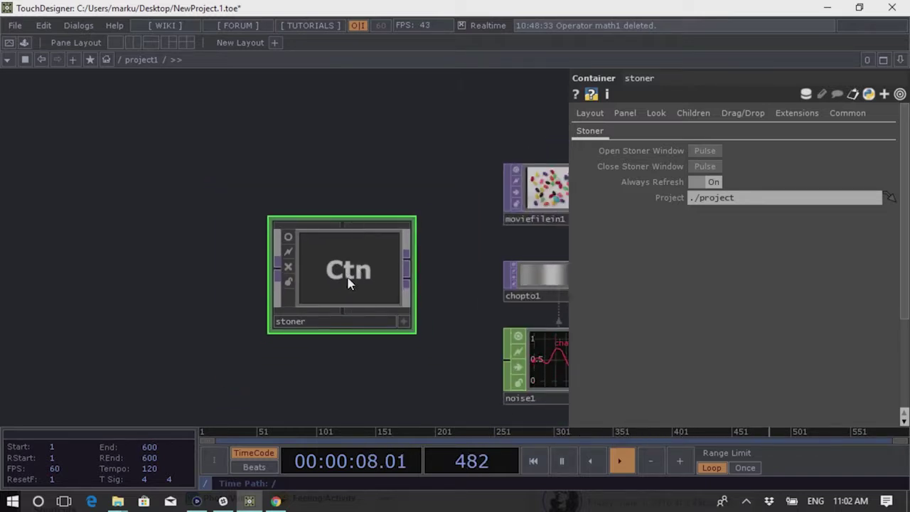
scroll(329, 285, "up", 4)
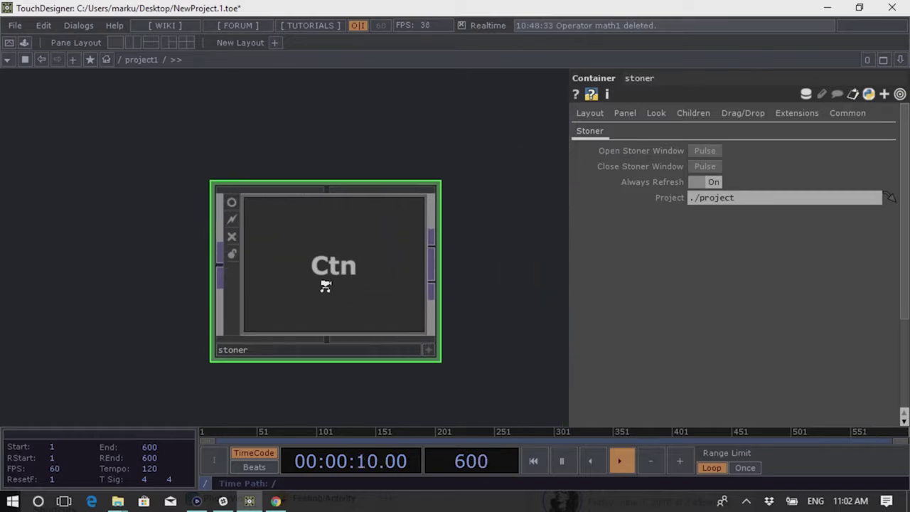
Enter the stoner component and its render base, and return to the project1 level
scroll(323, 284, "up", 2)
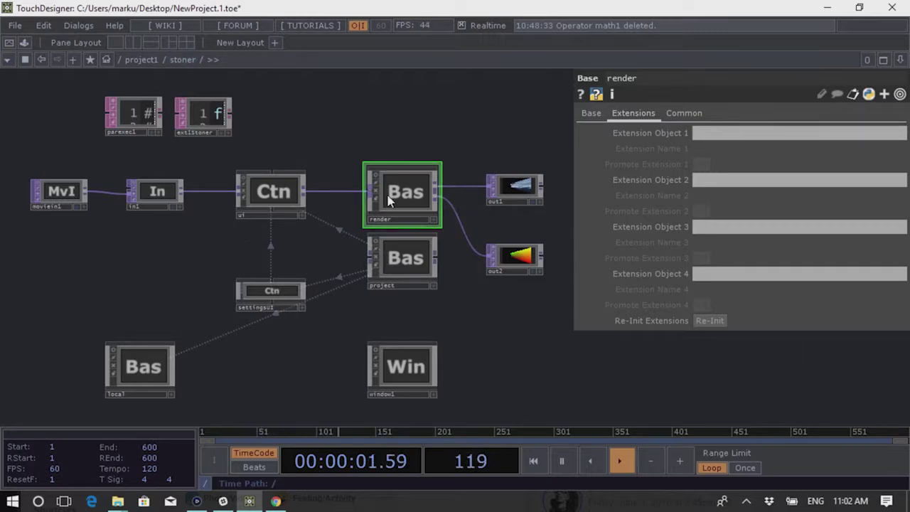
scroll(388, 201, "up", 5)
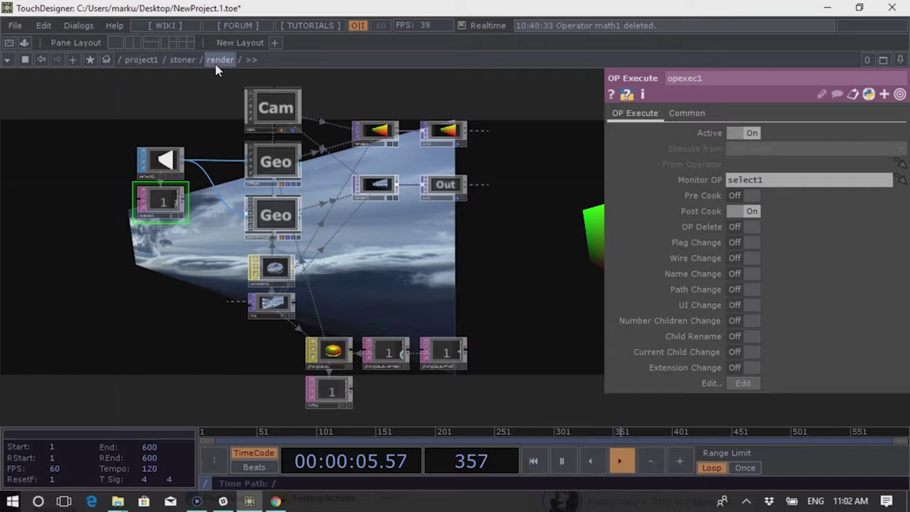
scroll(313, 211, "down", 5)
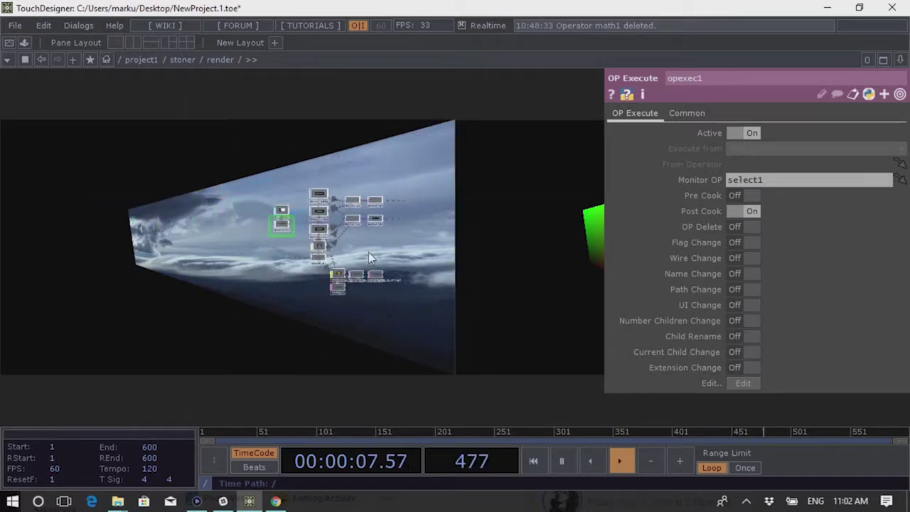
scroll(360, 224, "down", 8)
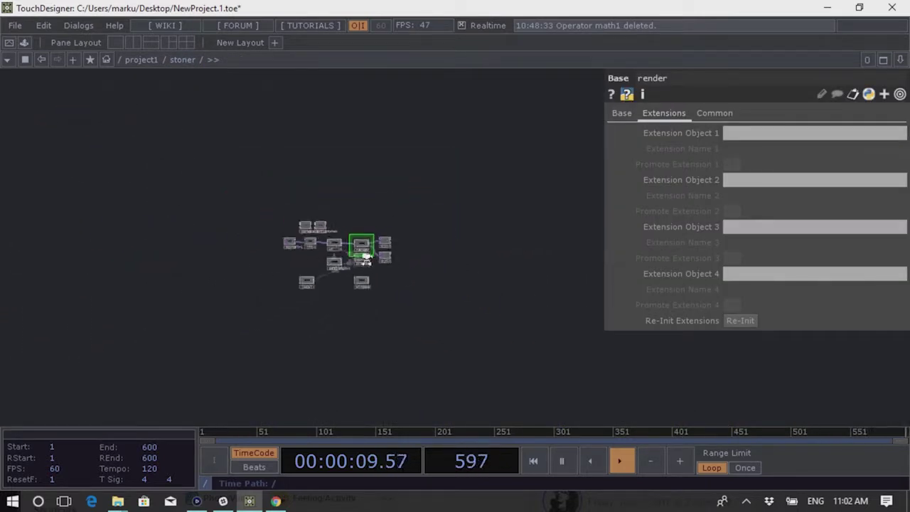
scroll(372, 276, "up", 6)
key("p")
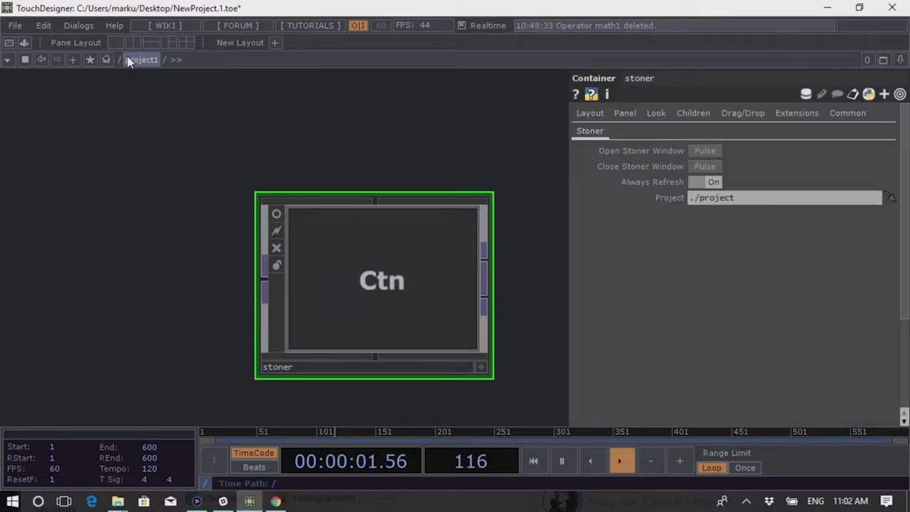
Enter the stoner component's network and step back up to project1 three times
scroll(246, 166, "down", 3)
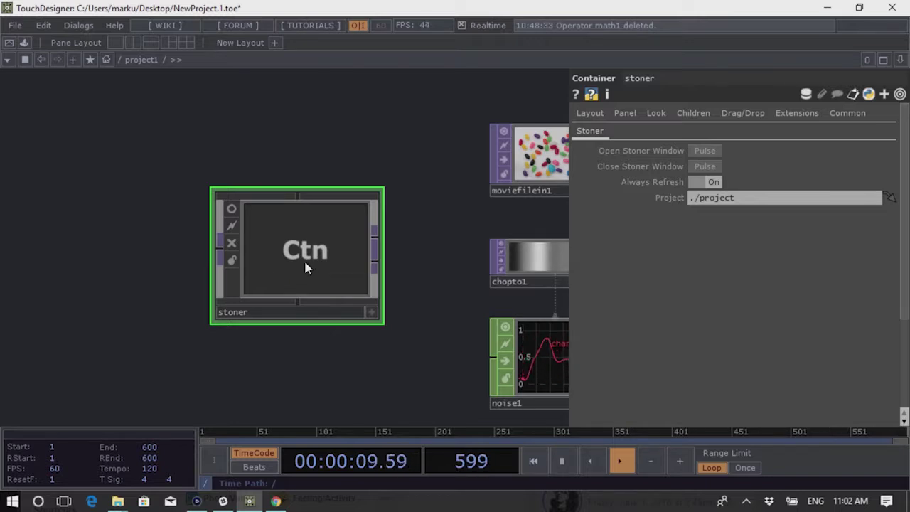
key("i")
key("u")
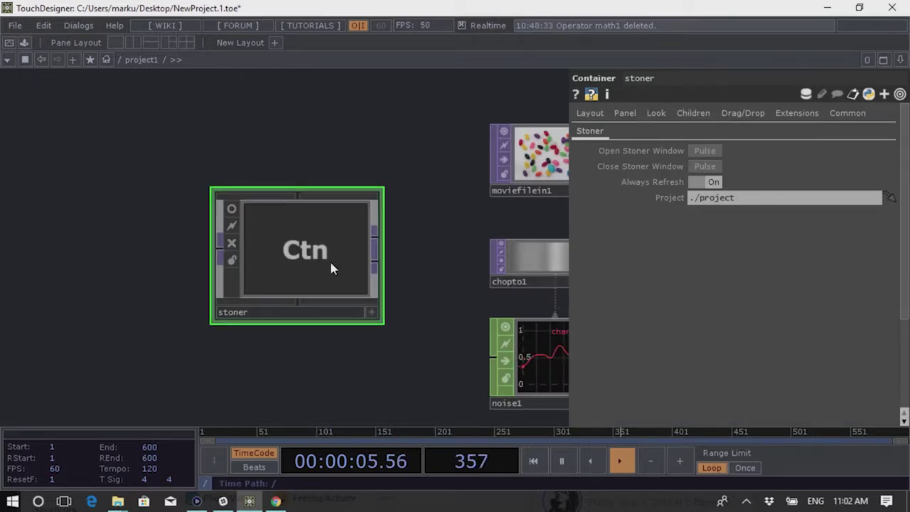
key("i")
scroll(356, 261, "up", 5)
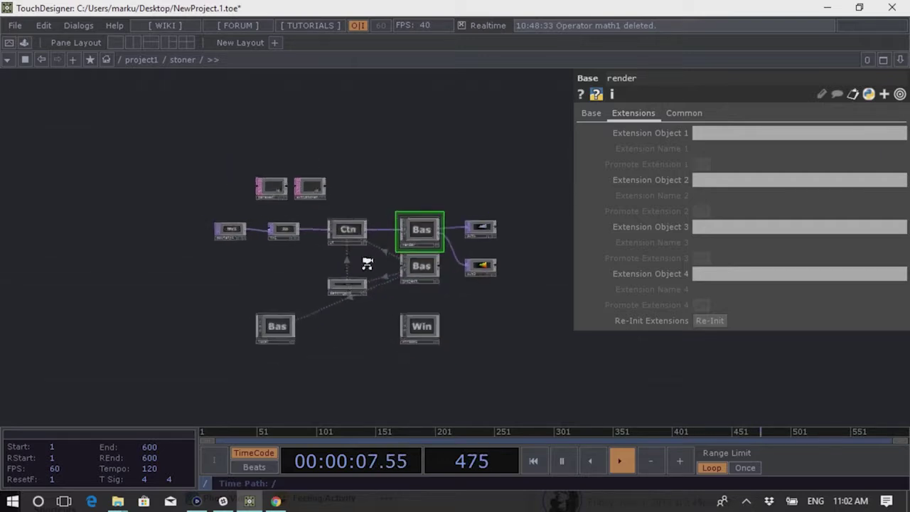
scroll(367, 263, "down", 3)
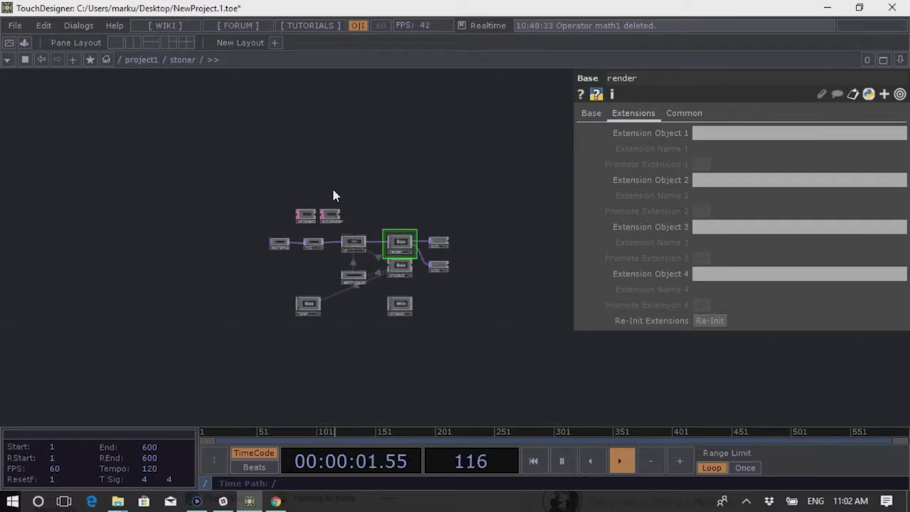
key("u")
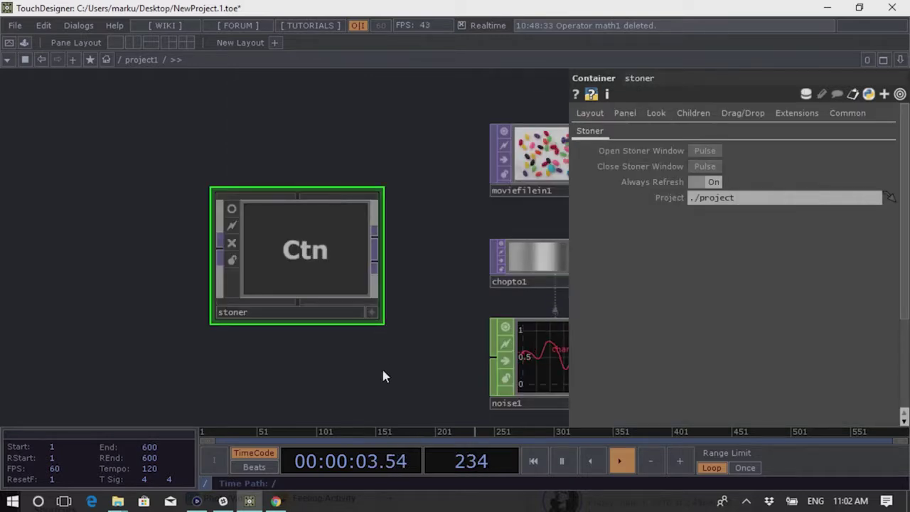
left_click_drag(333, 392, 311, 370)
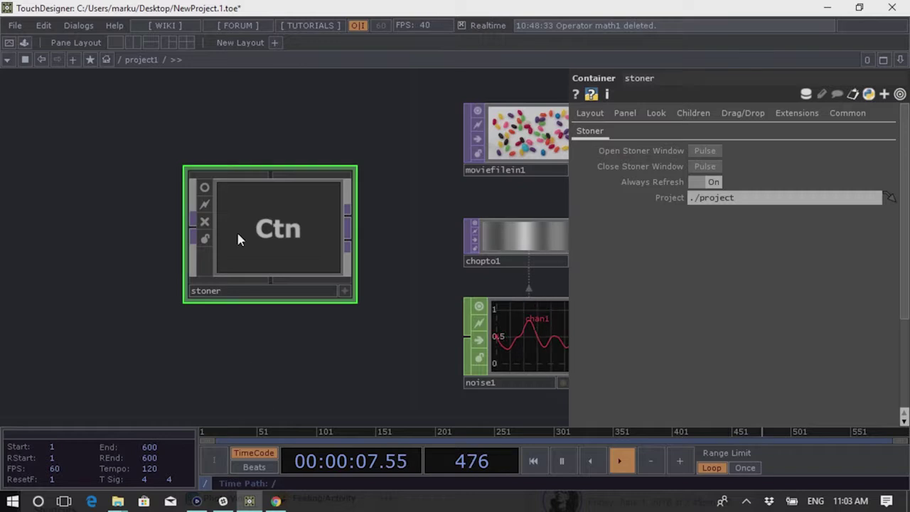
key("i")
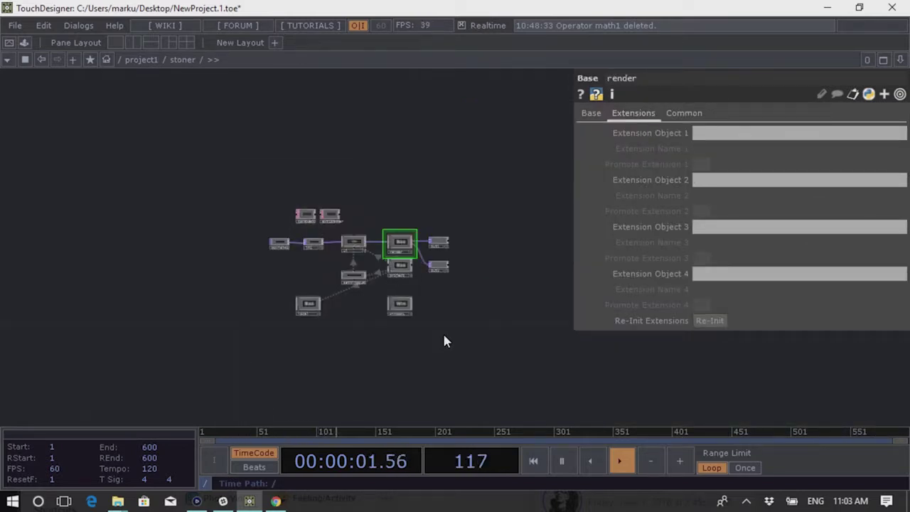
key("u")
Pan across the project1 network until its operators are out of view, and frame all of them again
left_click_drag(406, 309, 313, 288)
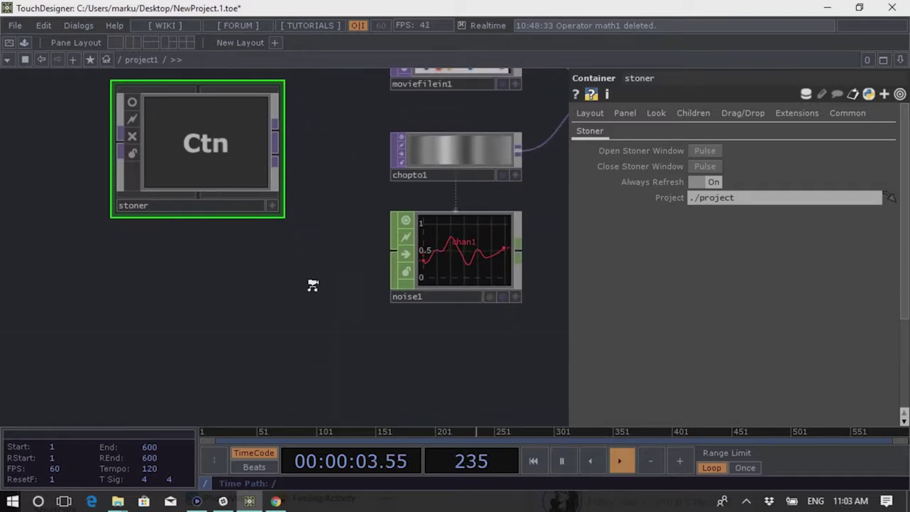
scroll(313, 288, "down", 3)
left_click_drag(427, 338, 356, 323)
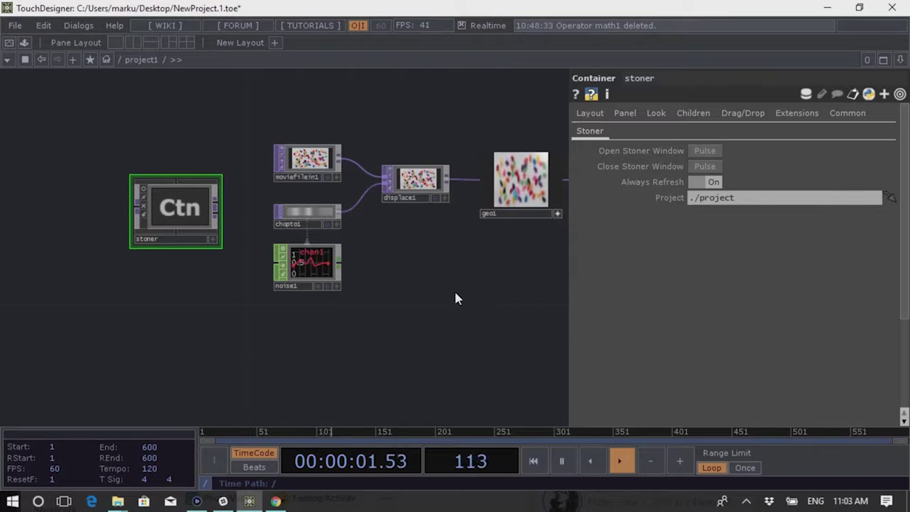
left_click_drag(462, 293, 199, 321)
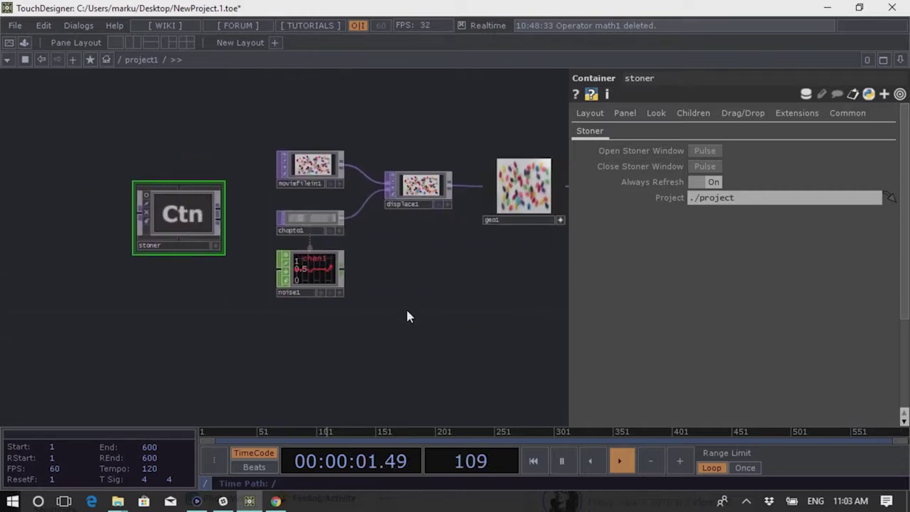
left_click_drag(297, 354, 211, 318)
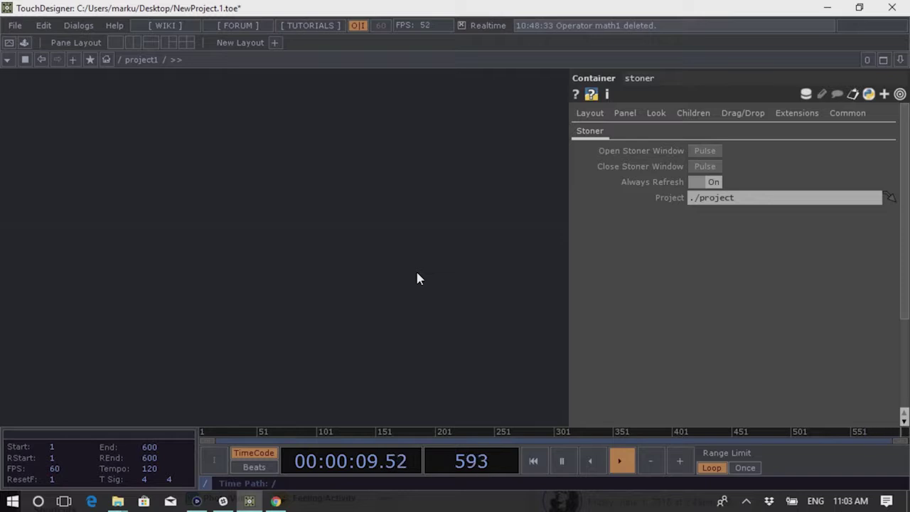
key("h")
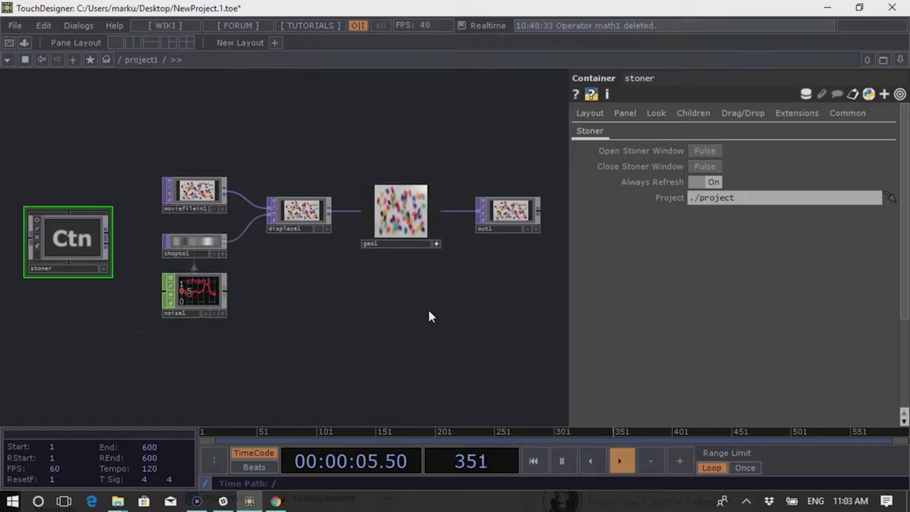
Examine the example chain from moviefilein1 to out1 and the stoner component at varying zoom levels
left_click_drag(403, 338, 404, 313)
scroll(366, 325, "down", 4)
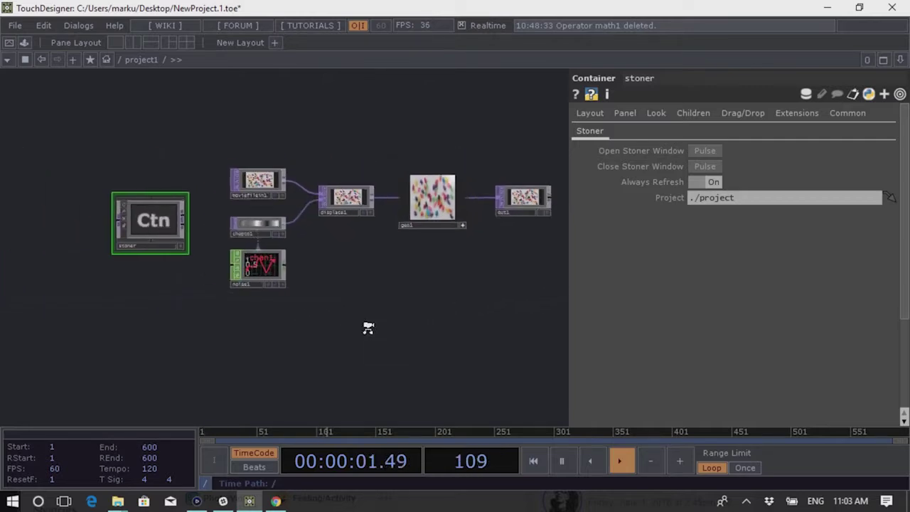
scroll(377, 311, "up", 8)
scroll(377, 311, "down", 5)
scroll(372, 325, "up", 4)
scroll(372, 325, "down", 4)
scroll(372, 324, "up", 3)
scroll(358, 324, "down", 2)
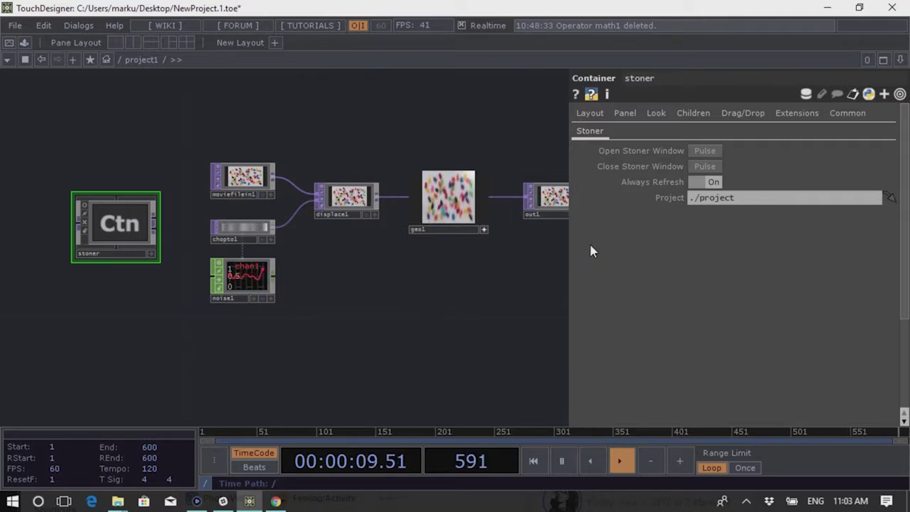
scroll(432, 275, "down", 4)
scroll(508, 230, "up", 8)
scroll(264, 259, "down", 4)
scroll(427, 234, "up", 6)
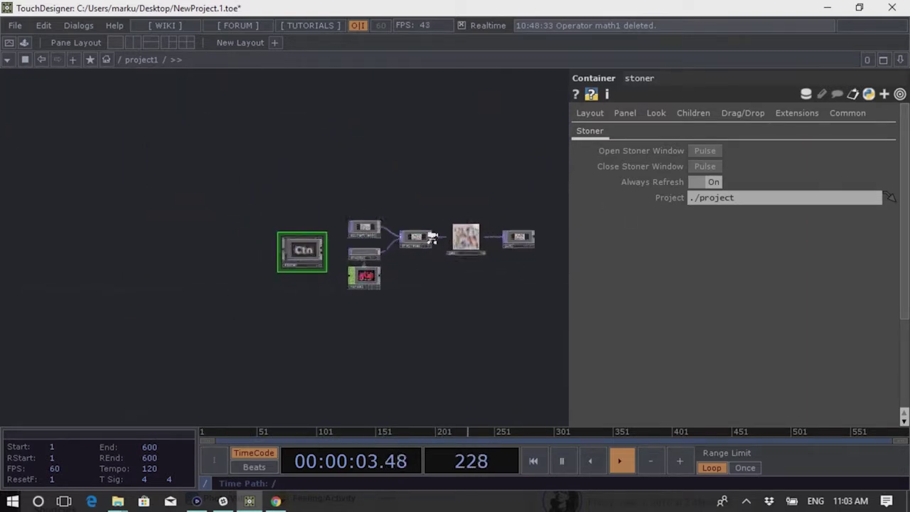
scroll(322, 277, "down", 3)
scroll(322, 277, "down", 1)
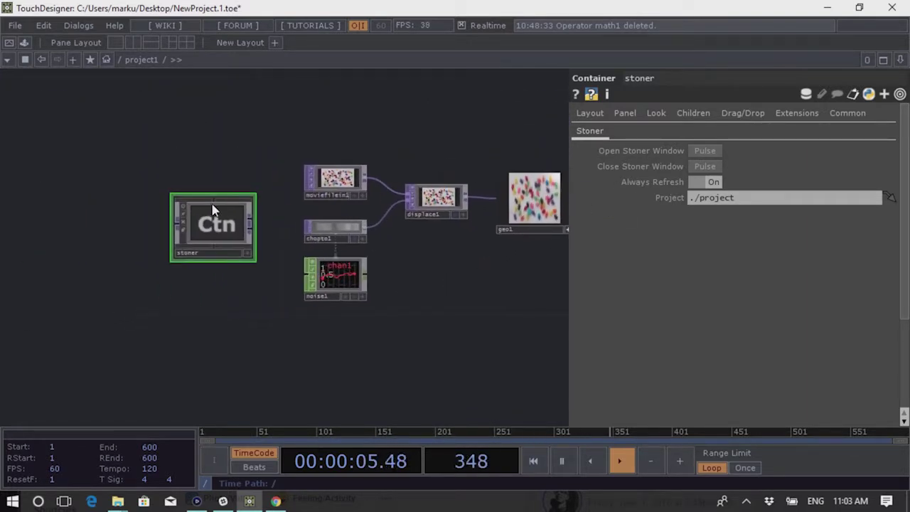
Zoom in closely on the stoner component's left edge and frame the whole project1 network again
scroll(202, 223, "up", 6)
scroll(204, 203, "down", 2)
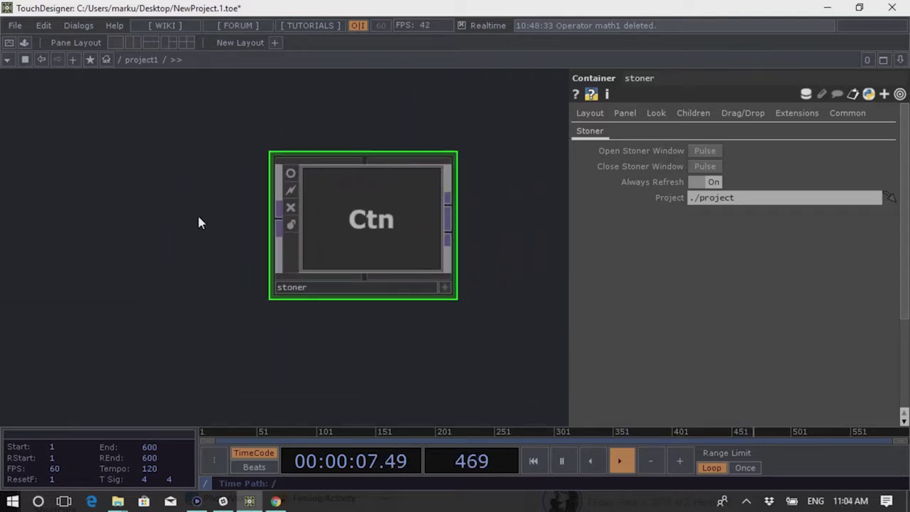
scroll(272, 218, "up", 4)
scroll(337, 219, "up", 2)
left_click_drag(337, 219, 216, 240)
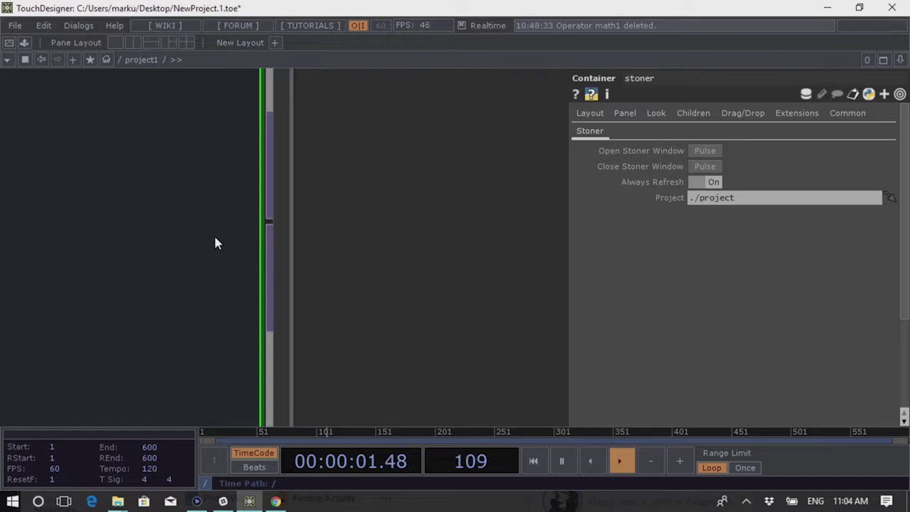
key("h")
right_click_drag(415, 331, 362, 283)
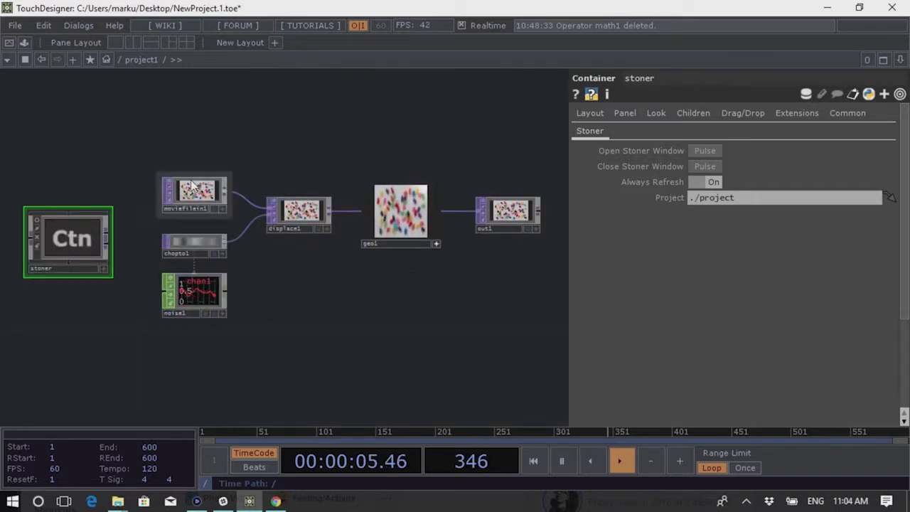
Select the geo1 component and view the surrounding chain at closer and wider zoom levels
mouse_move(165, 121)
right_mouse_down()
mouse_move(532, 357)
mouse_move(165, 139)
right_mouse_up()
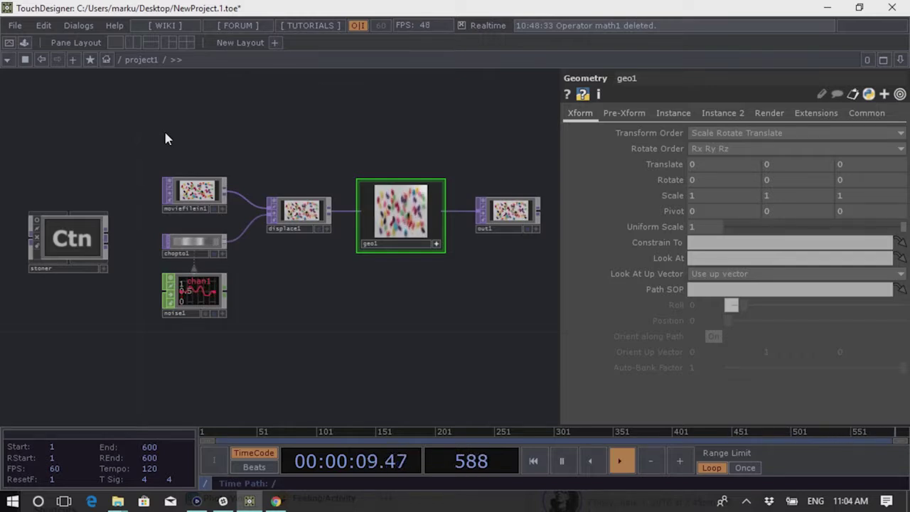
scroll(165, 138, "up", 5)
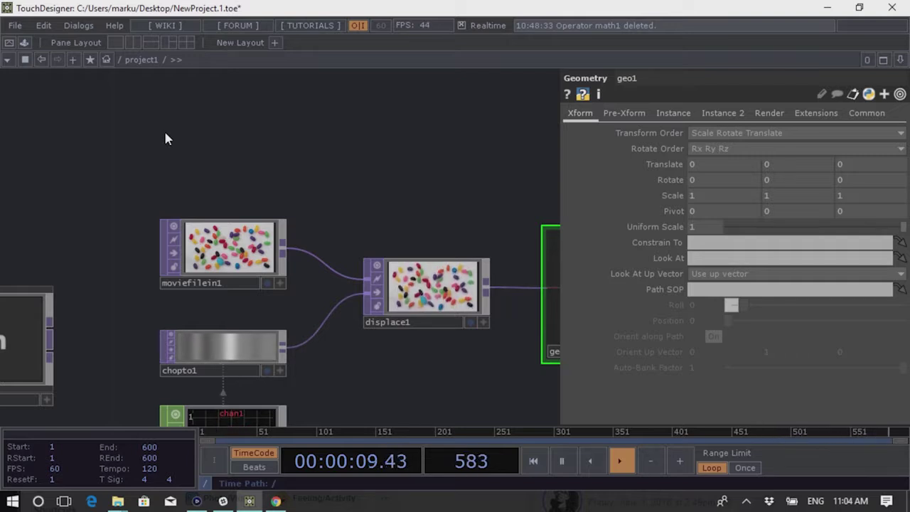
scroll(165, 139, "down", 5)
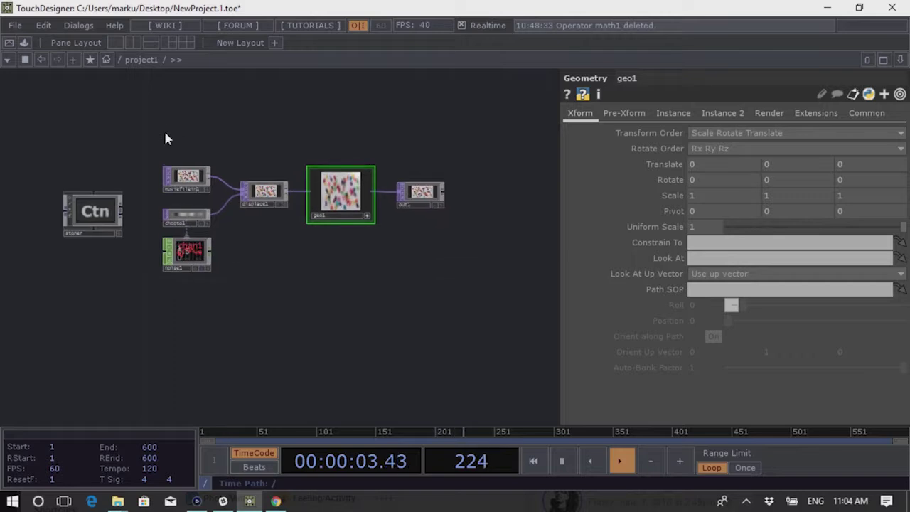
scroll(165, 138, "up", 5)
scroll(165, 138, "down", 5)
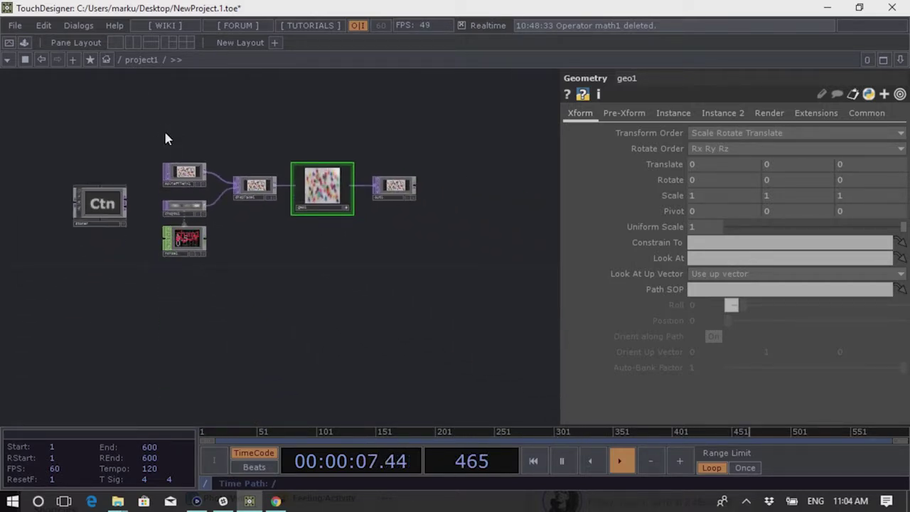
left_click_drag(390, 283, 366, 220)
scroll(337, 208, "up", 3)
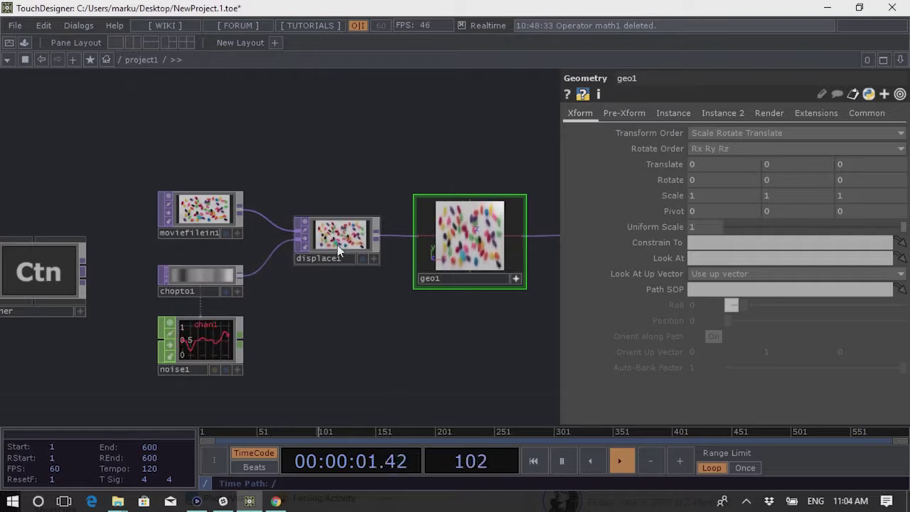
scroll(402, 341, "right", 3)
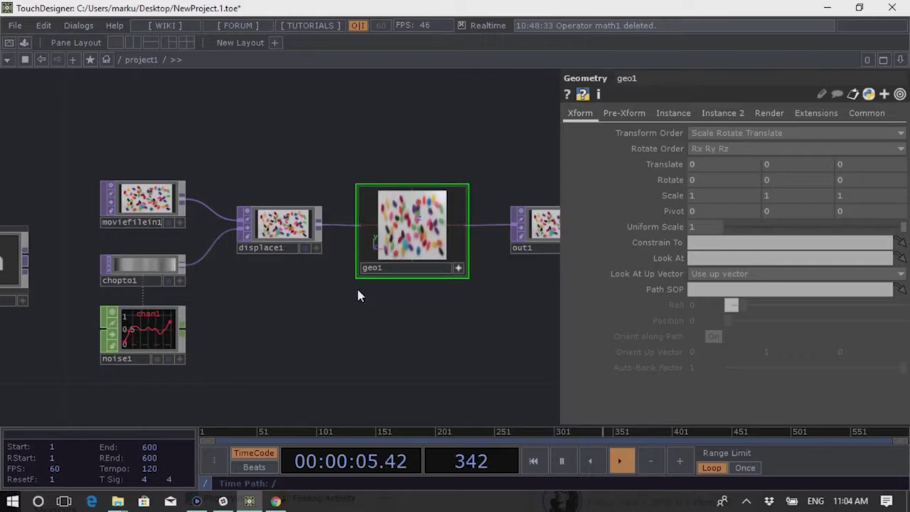
scroll(323, 281, "down", 4)
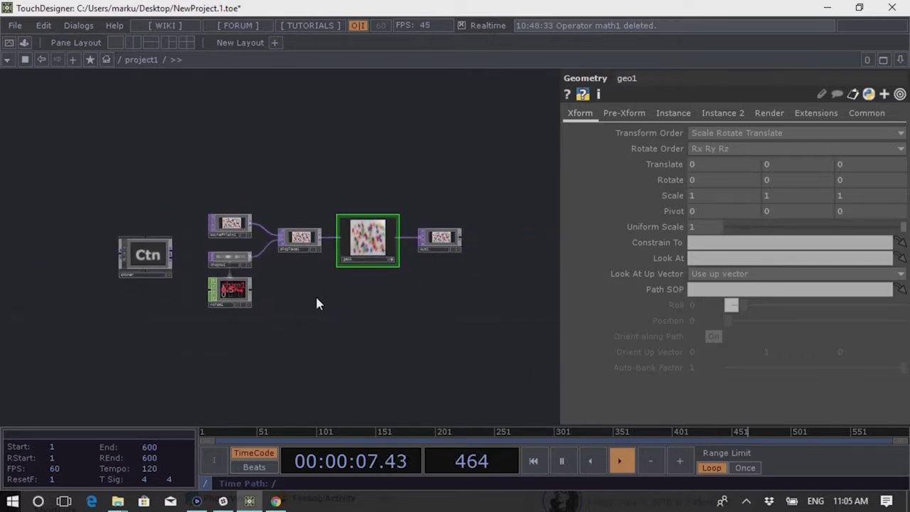
left_click_drag(329, 335, 387, 329)
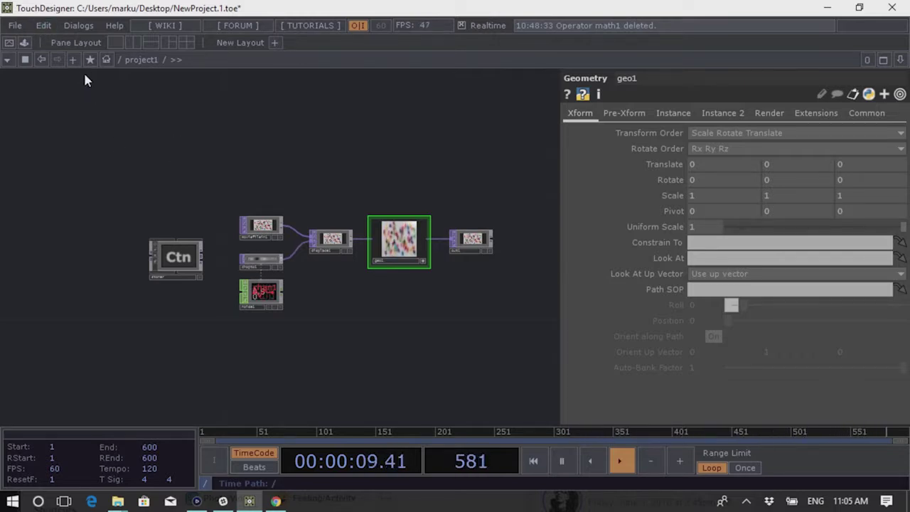
left_click(51, 28)
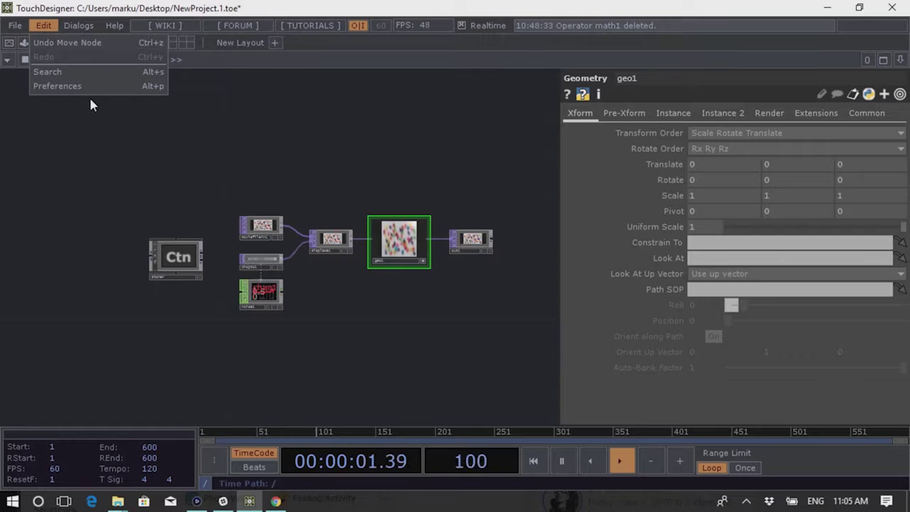
left_click(202, 153)
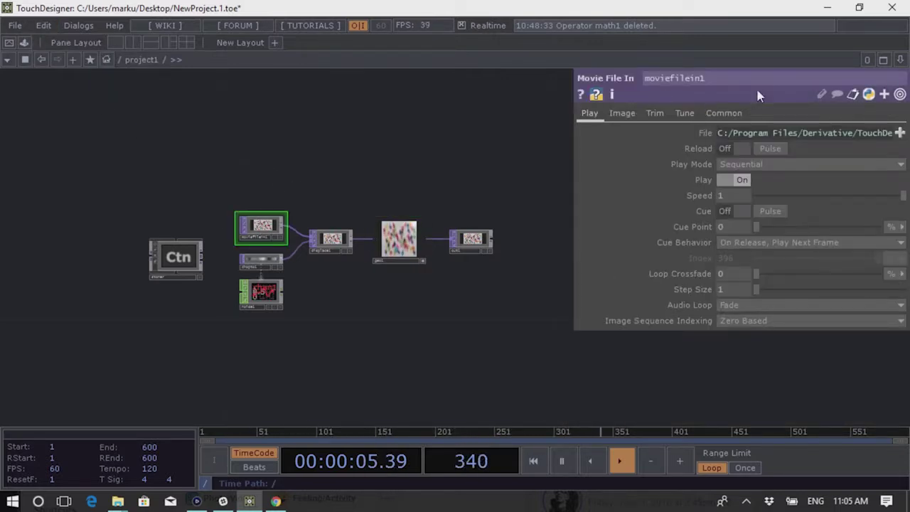
Load the sample image Banana.tif into moviefilein1 and inspect the operator's preview up close
left_click(900, 134)
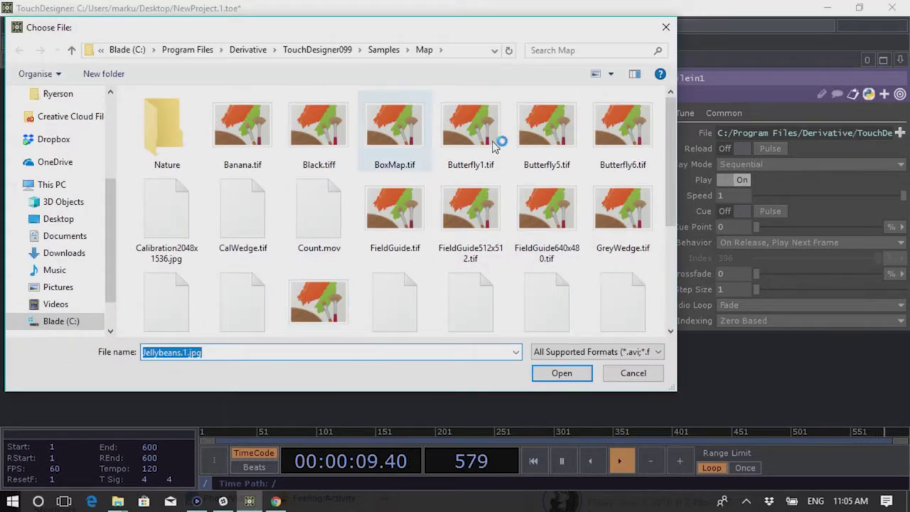
left_click(242, 131)
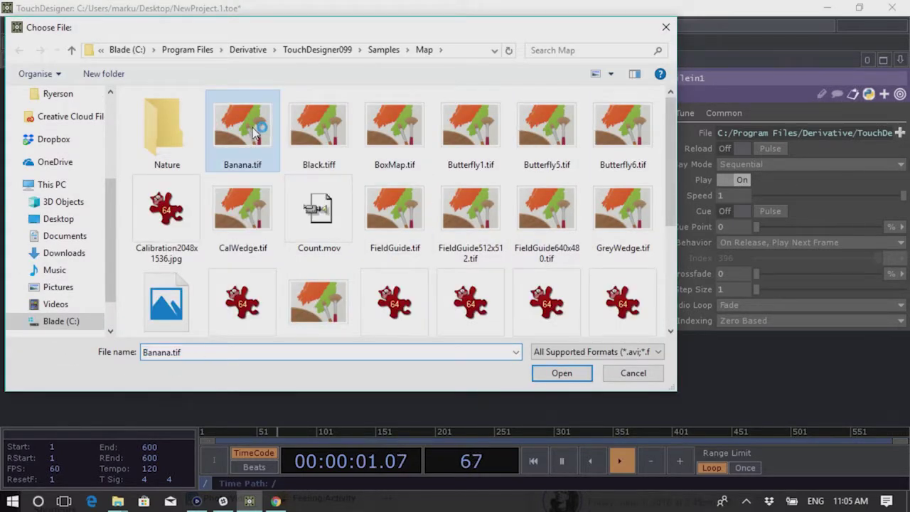
left_click(562, 374)
scroll(408, 133, "up", 5)
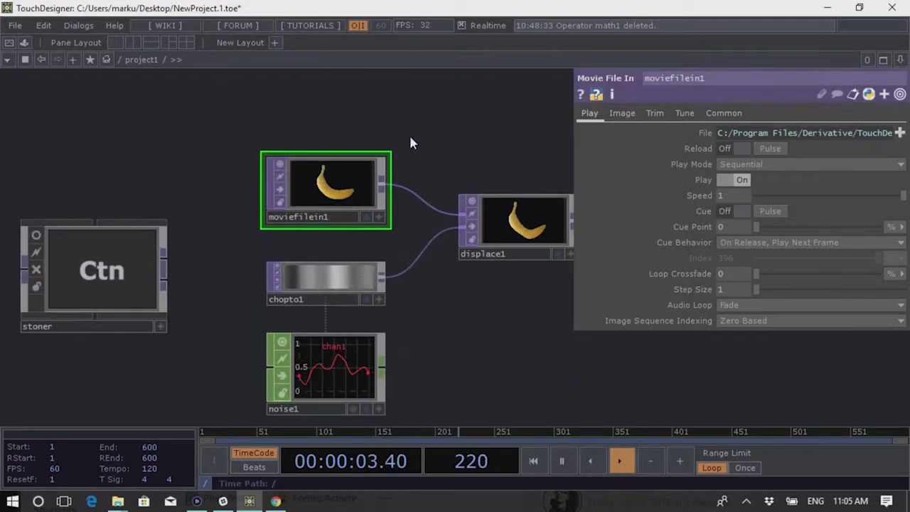
scroll(296, 212, "up", 4)
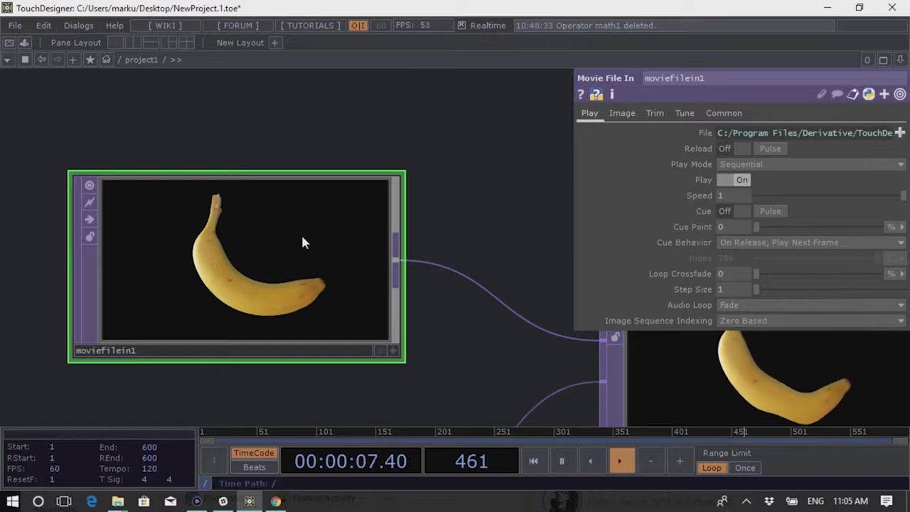
scroll(239, 238, "down", 3)
scroll(270, 228, "up", 3)
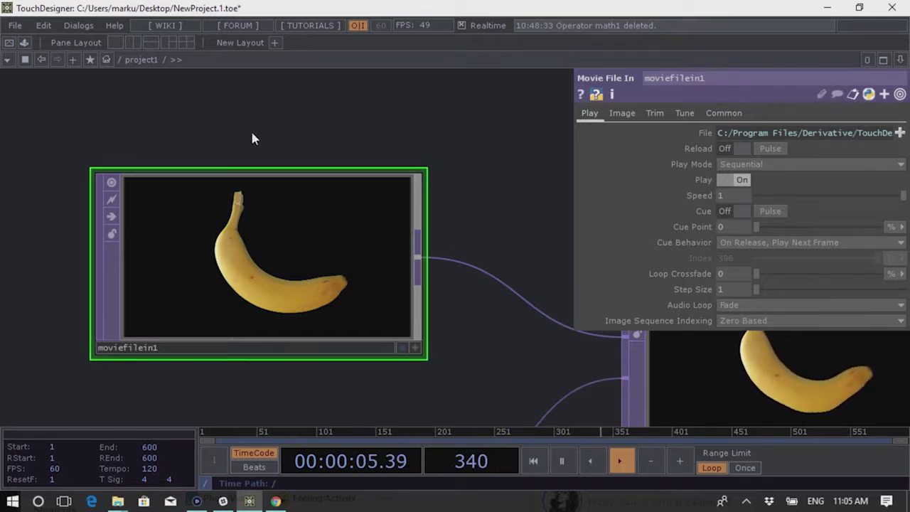
scroll(292, 178, "down", 2)
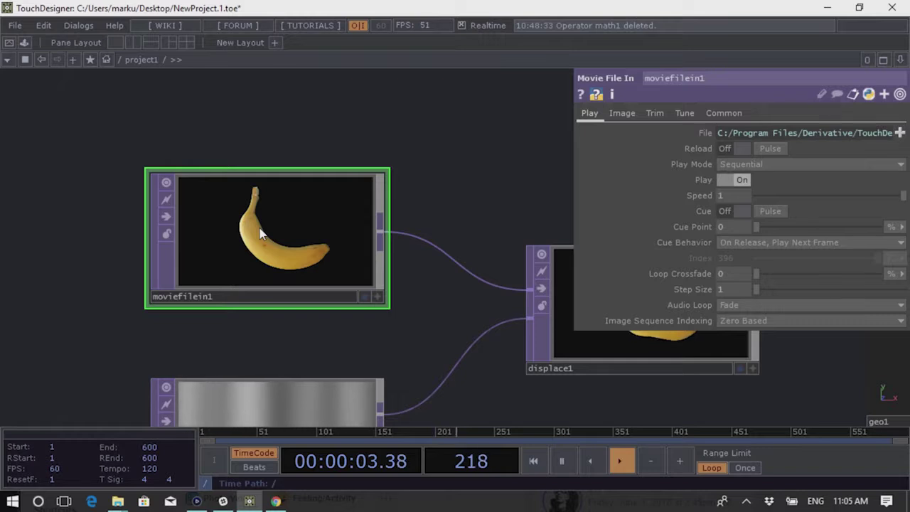
Open the Network preferences and reposition moviefilein1 slightly with Snap to Grid at Fine
left_click(42, 27)
left_click(70, 87)
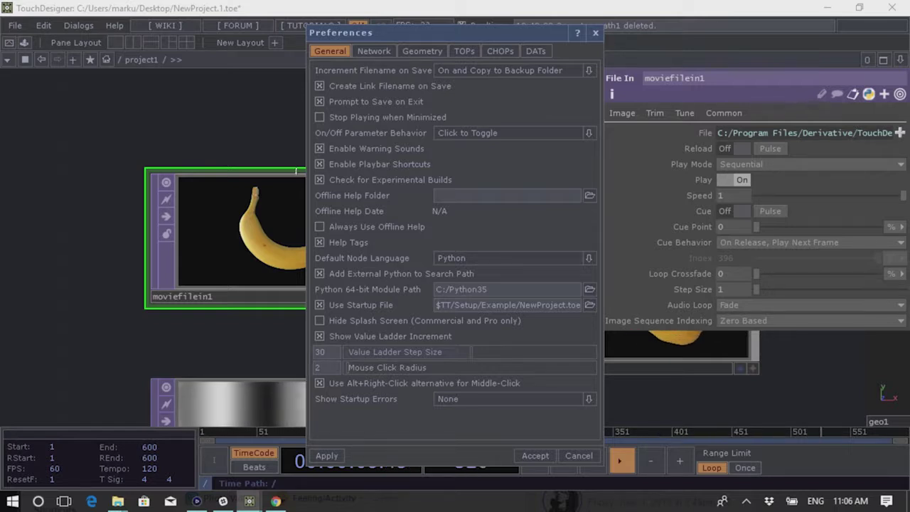
left_click_drag(445, 33, 496, 21)
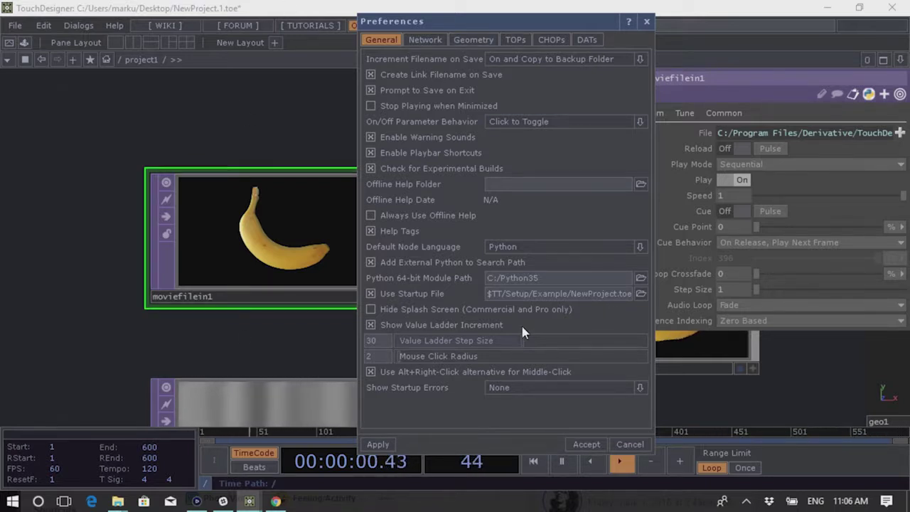
left_click(424, 39)
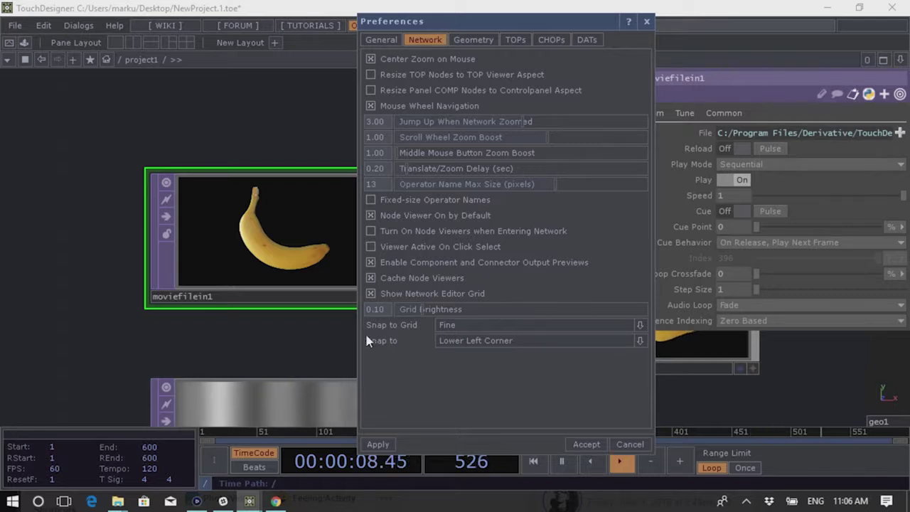
left_click_drag(281, 227, 246, 228)
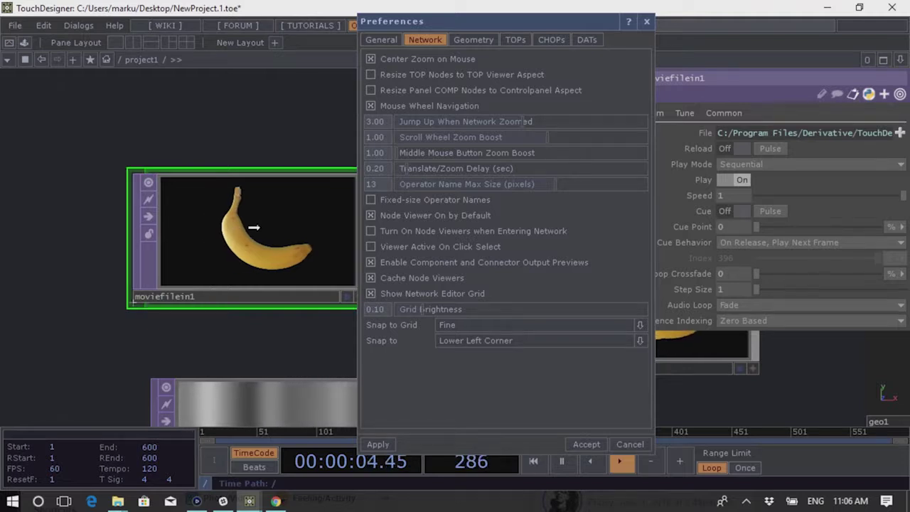
Set Snap to Grid to Coarse, try it by moving moviefilein1, and set it back to Fine
left_click(448, 326)
left_click(459, 340)
left_click(465, 325)
left_click(472, 352)
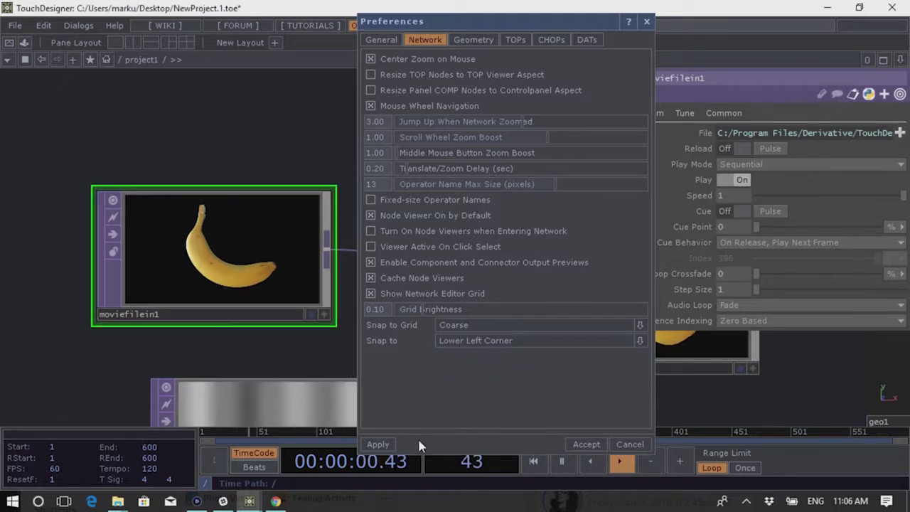
left_click_drag(264, 267, 246, 235)
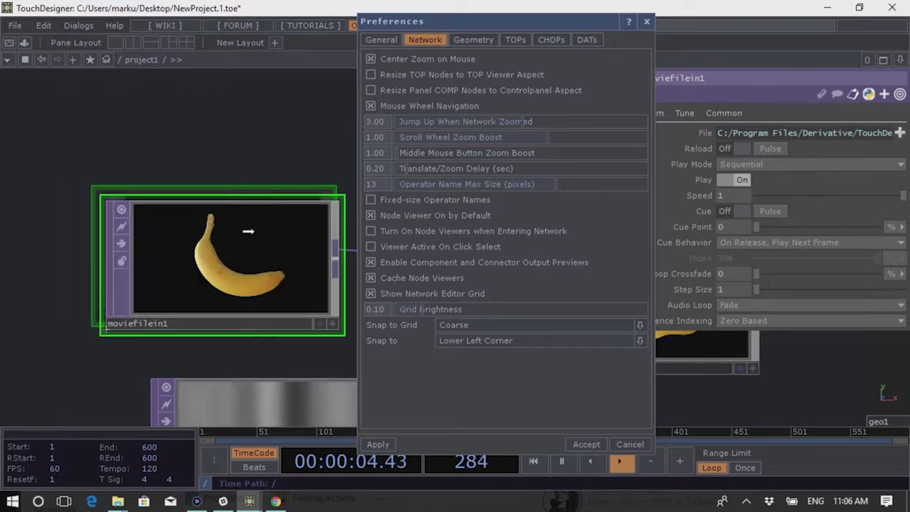
left_click(466, 326)
left_click(477, 367)
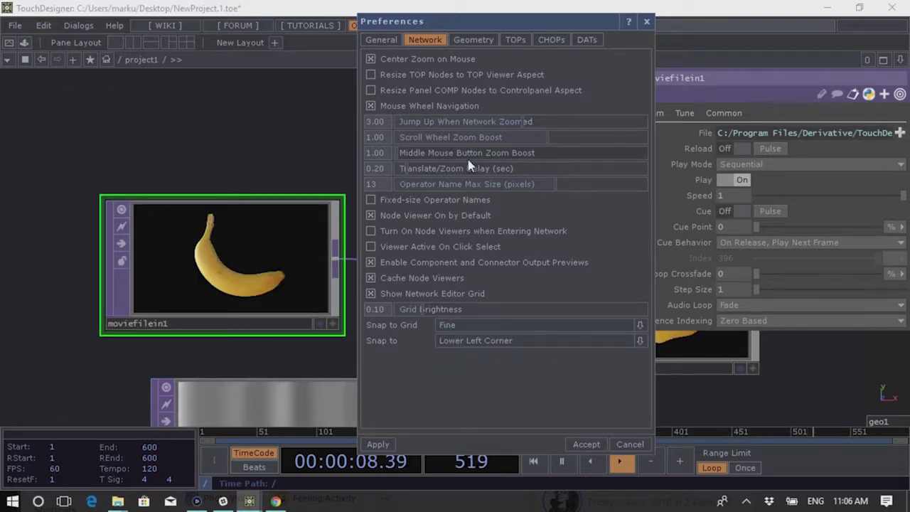
Set the TOPs Viewer Background preference to Checker Board and apply it
left_click(473, 40)
left_click(516, 41)
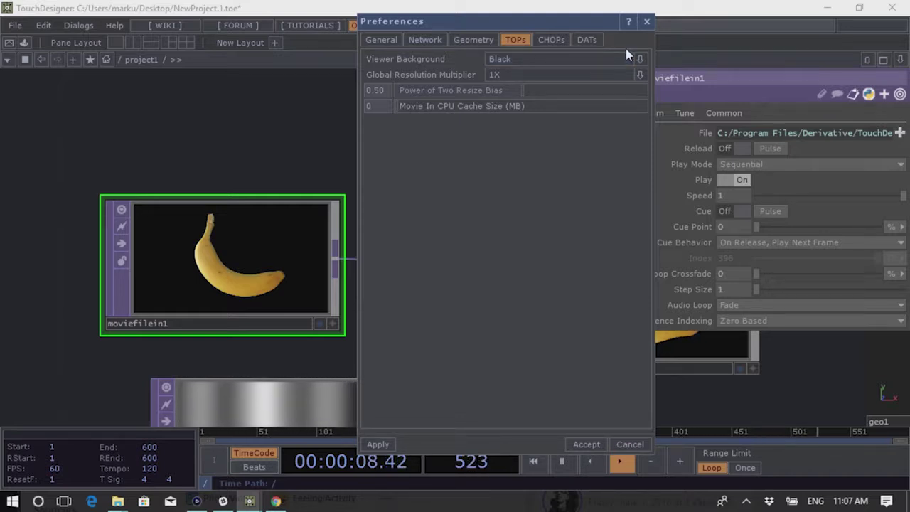
left_click(592, 61)
left_click(575, 87)
left_click(378, 444)
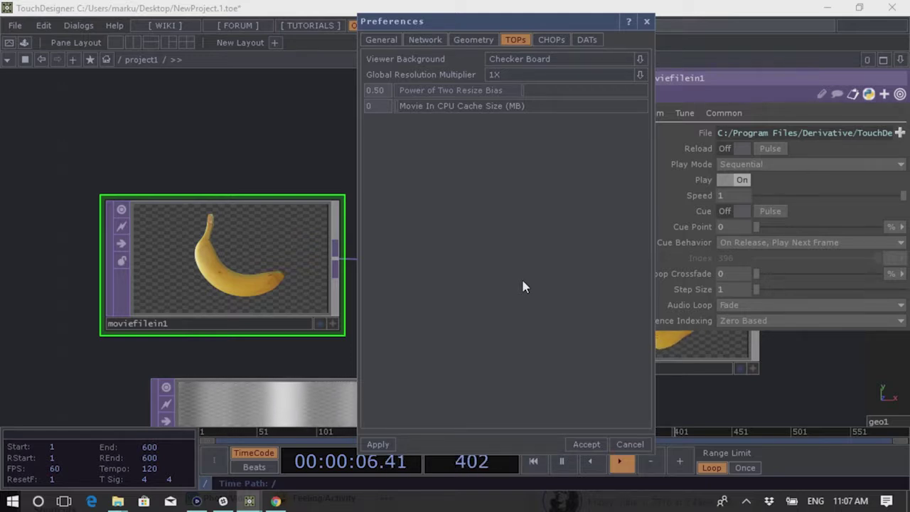
Set the TOPs Viewer Background preference to Black, apply it, and close the preferences
left_click(507, 62)
left_click(519, 72)
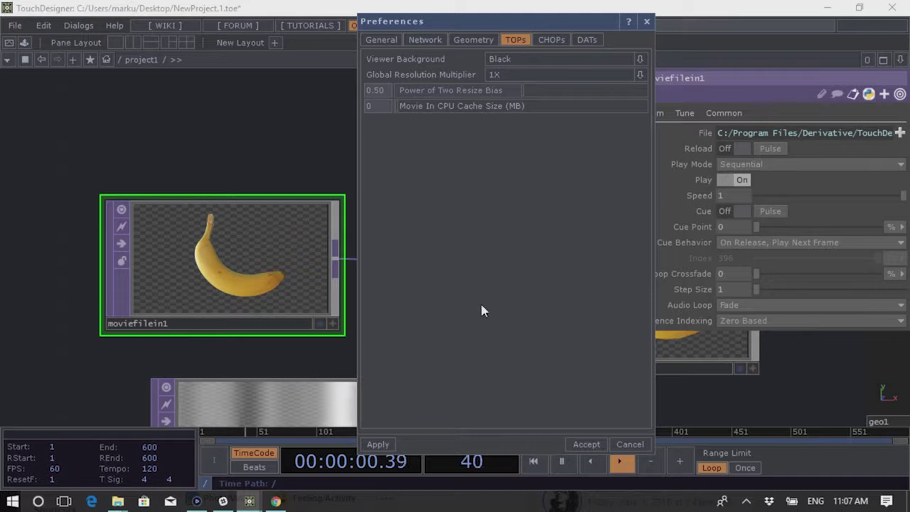
left_click(377, 445)
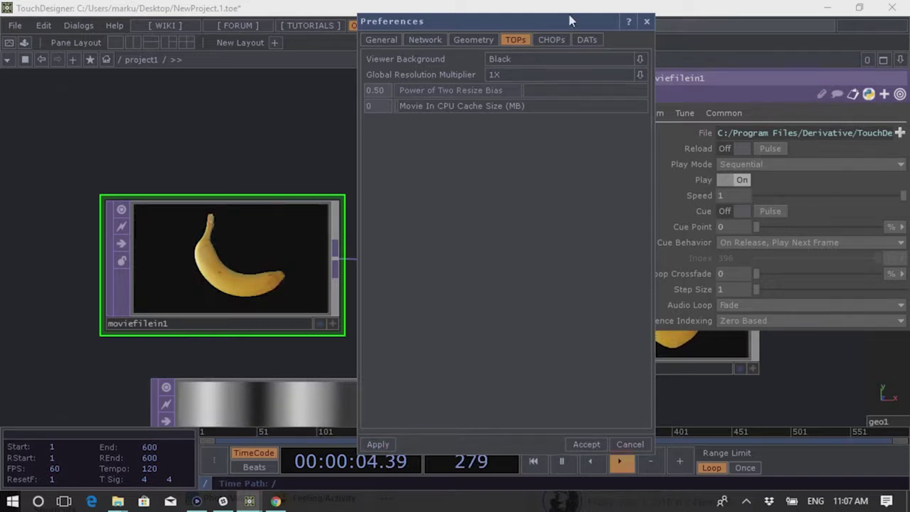
left_click(648, 25)
Show and hide the Palette several times, leaving it closed
scroll(266, 257, "down", 4)
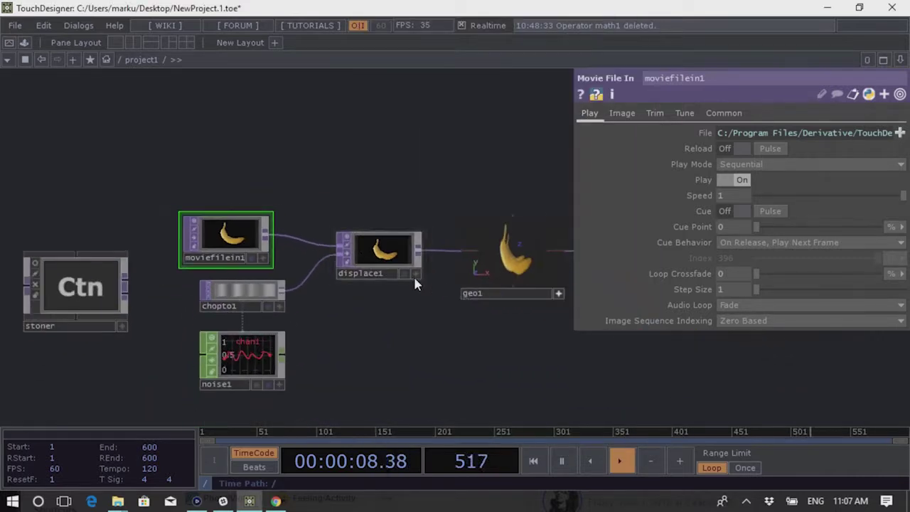
left_click_drag(451, 378, 429, 308)
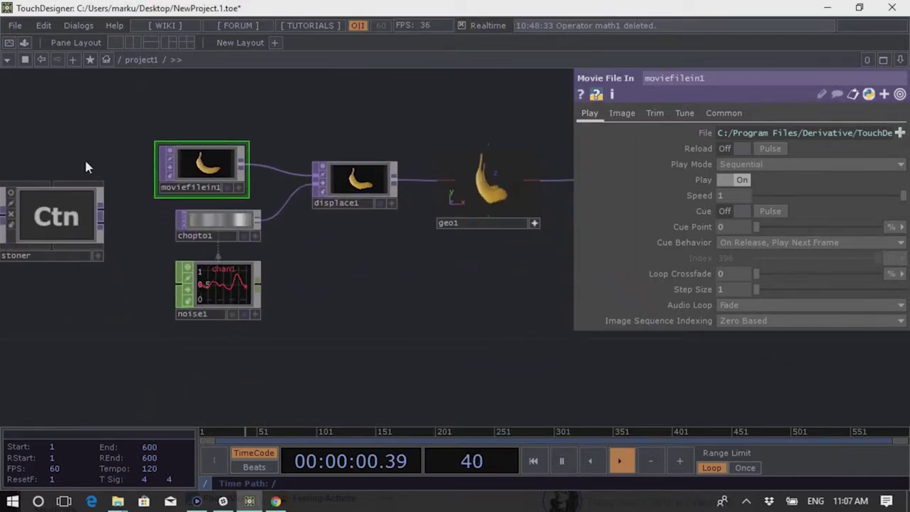
scroll(88, 158, "left", 3)
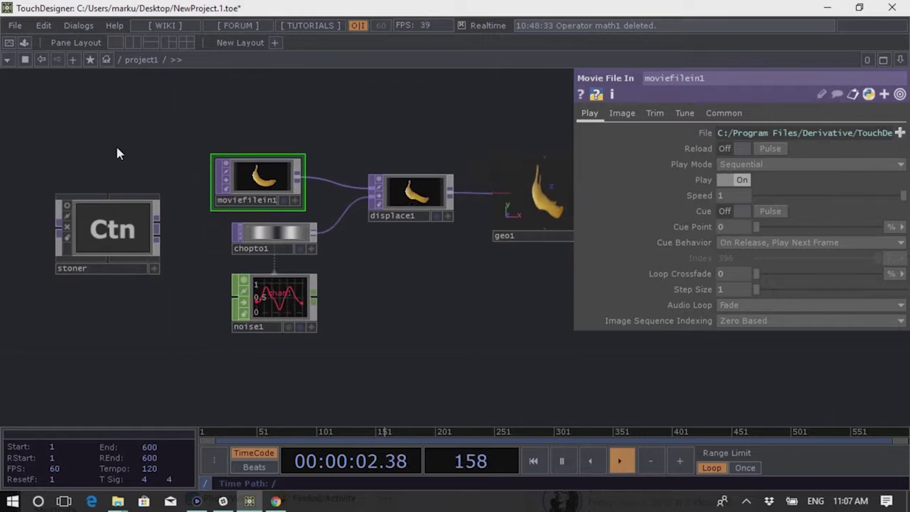
key("alt+l")
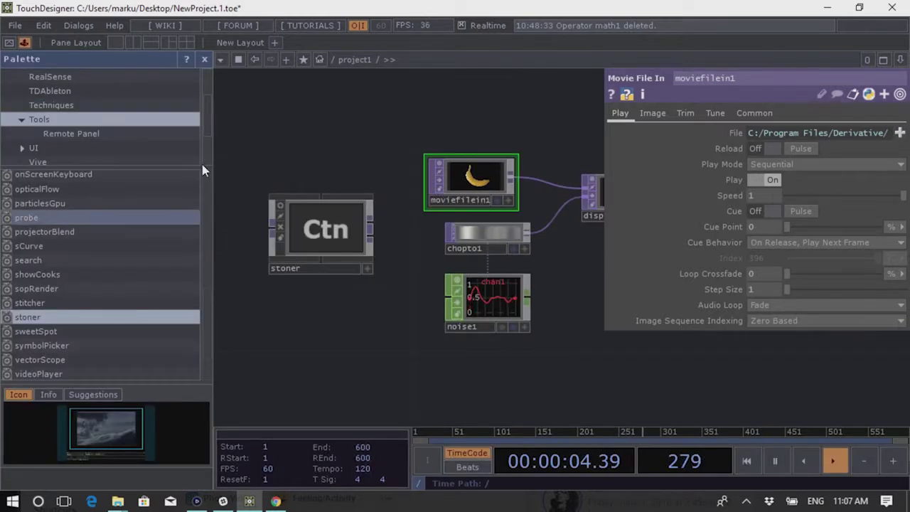
left_click(204, 59)
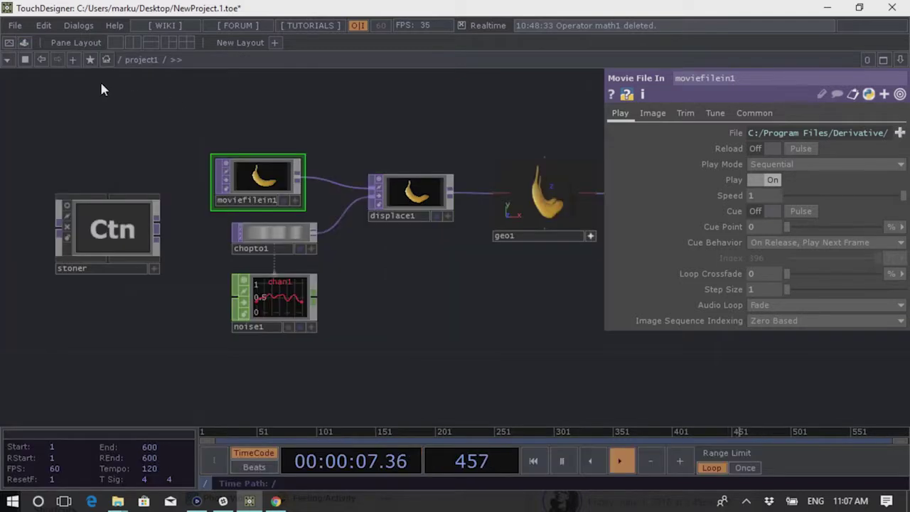
left_click(25, 44)
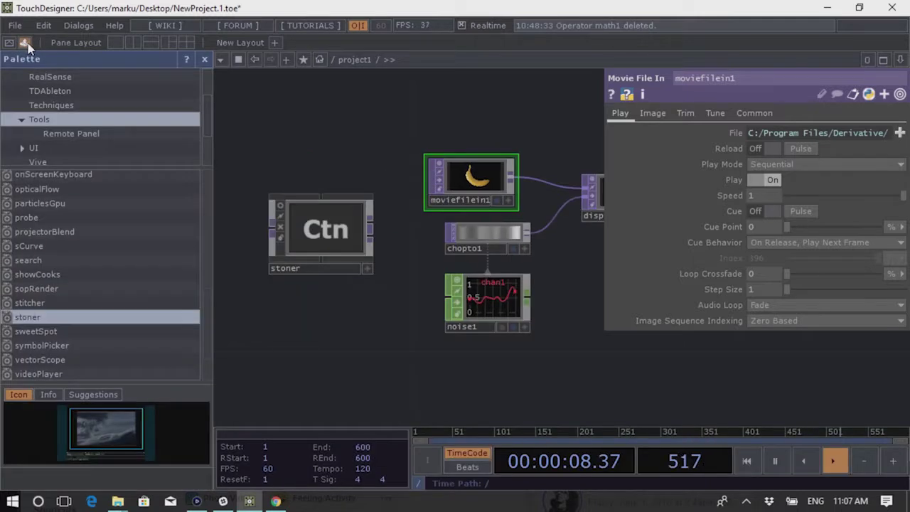
left_click(24, 44)
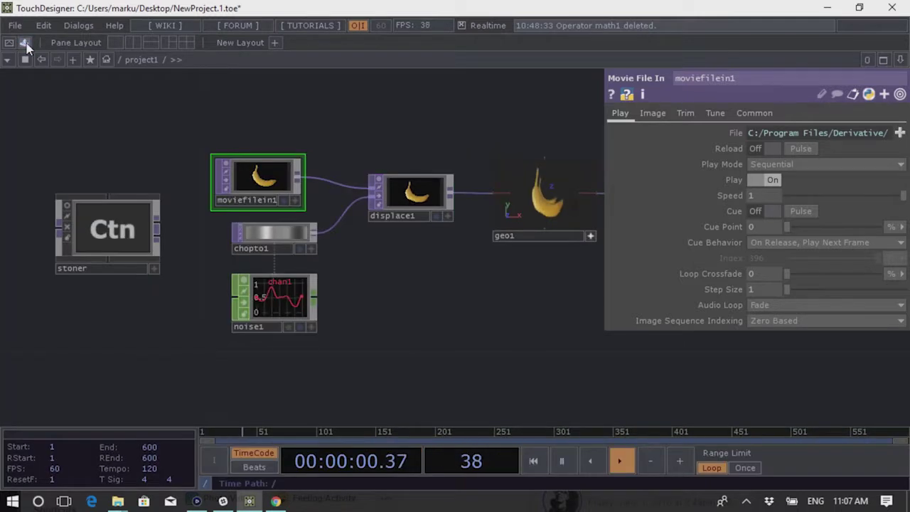
left_click(24, 44)
left_click(24, 43)
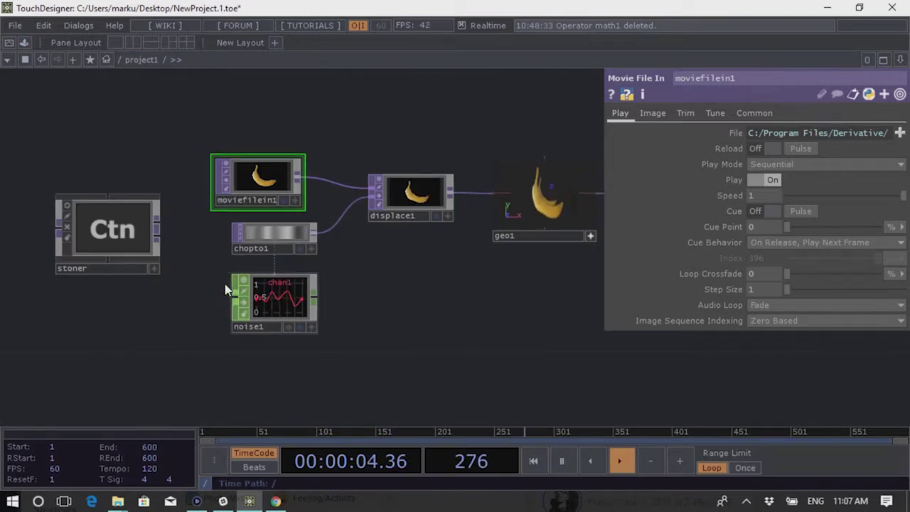
Select all operators in the project1 network and delete them
scroll(402, 326, "down", 5)
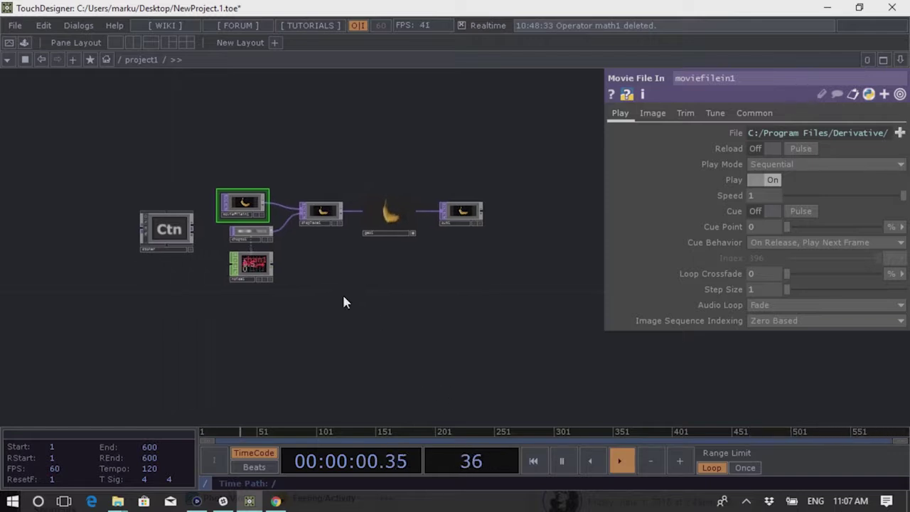
left_click_drag(244, 201, 256, 193)
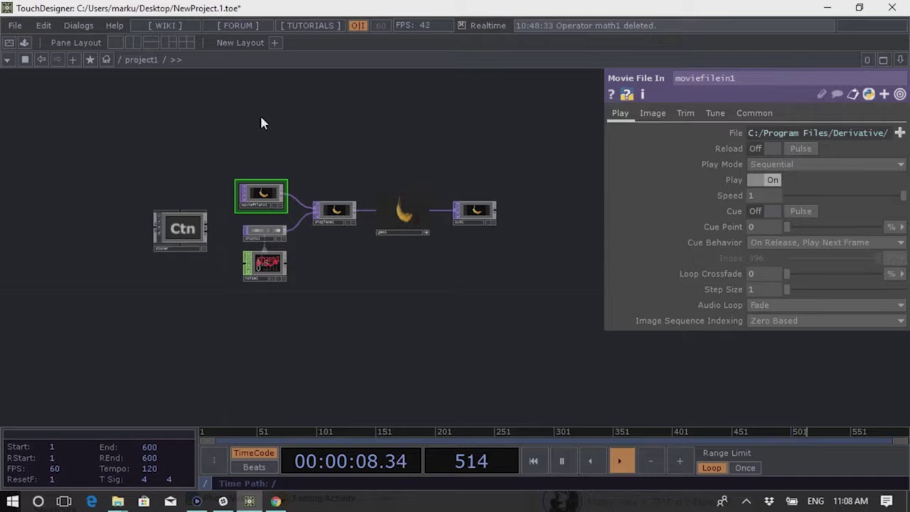
left_click_drag(572, 294, 572, 294)
scroll(287, 203, "up", 5)
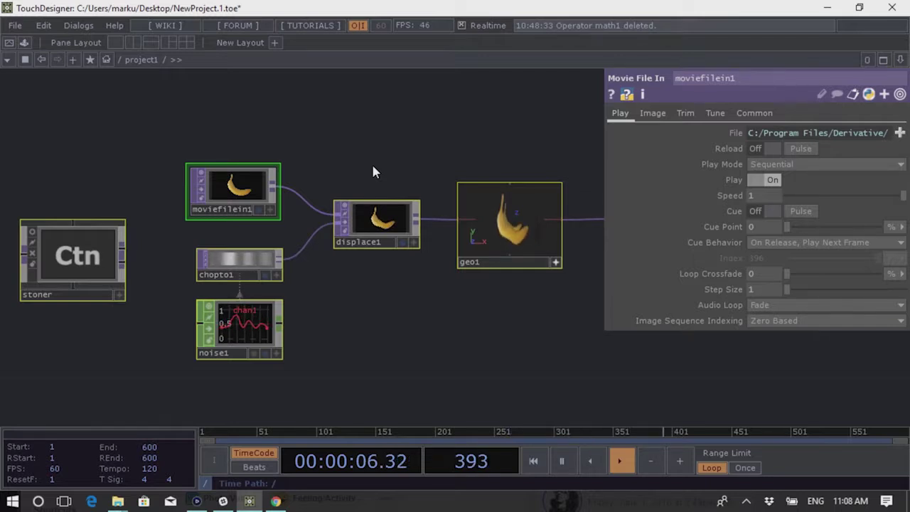
key("Delete")
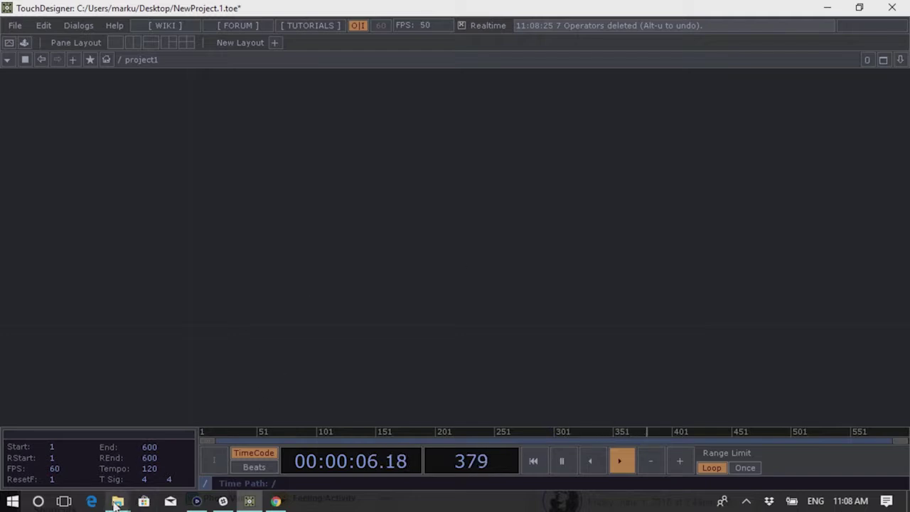
Switch to File Explorer and open SightAdjuster.toe from Workshop 2018-06 ElectricPerfume's 01_SightAdjuster folder, proceeding with the load despite the version conflict
mouse_move(116, 503)
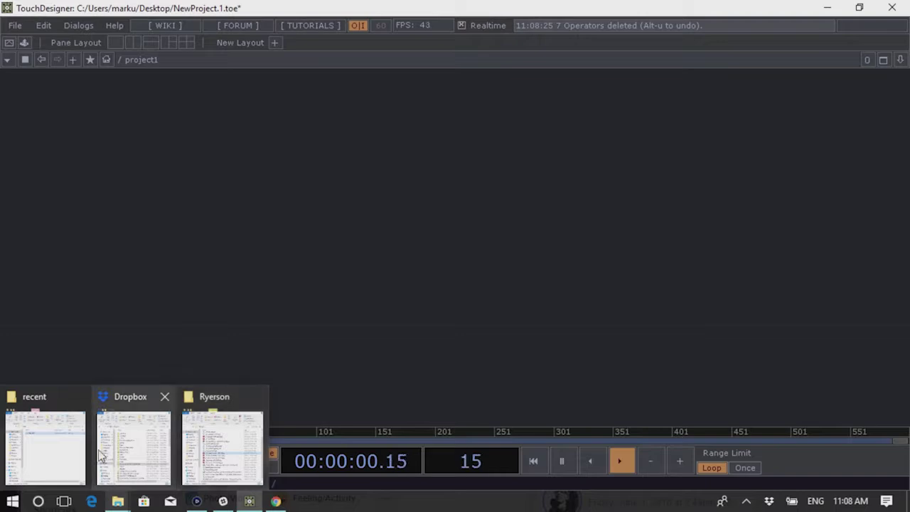
mouse_move(134, 463)
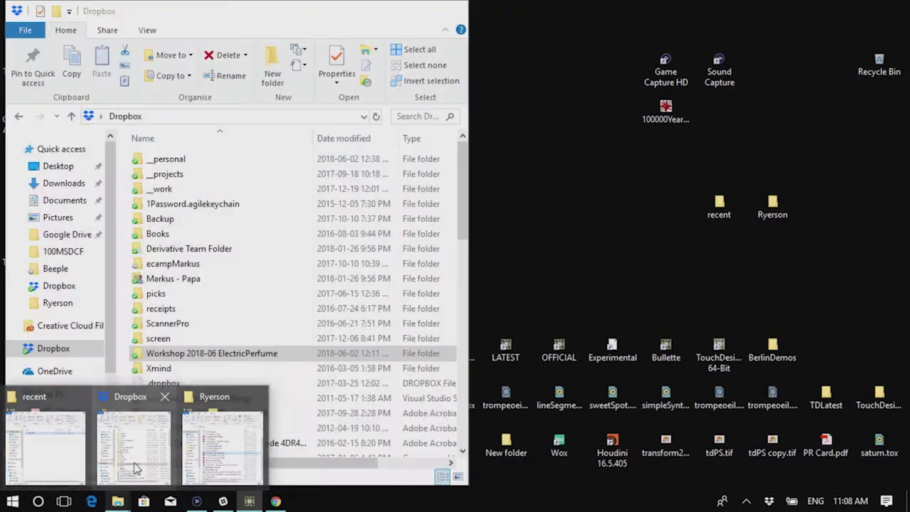
double_click(208, 354)
double_click(192, 159)
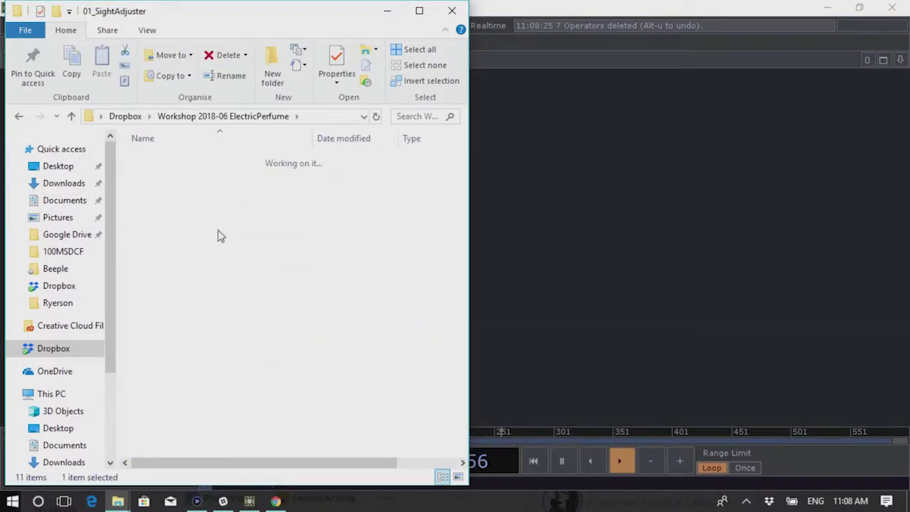
double_click(179, 161)
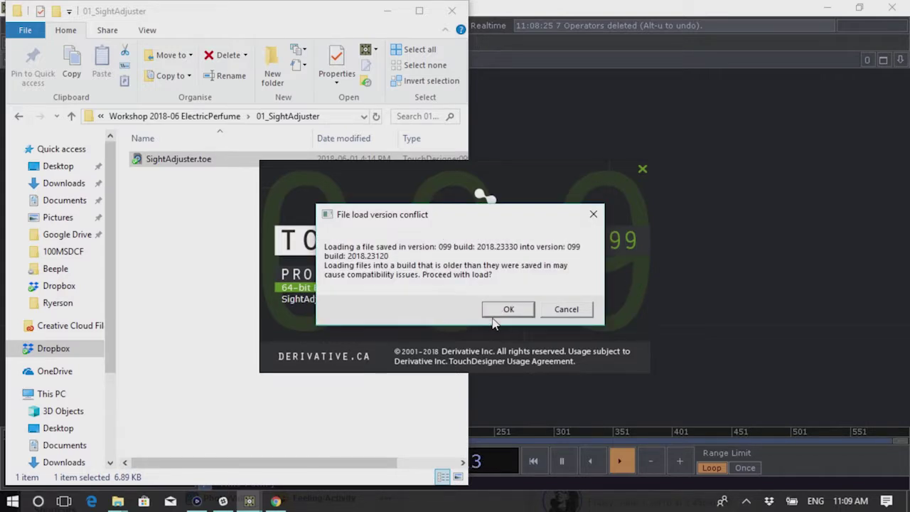
left_click(499, 312)
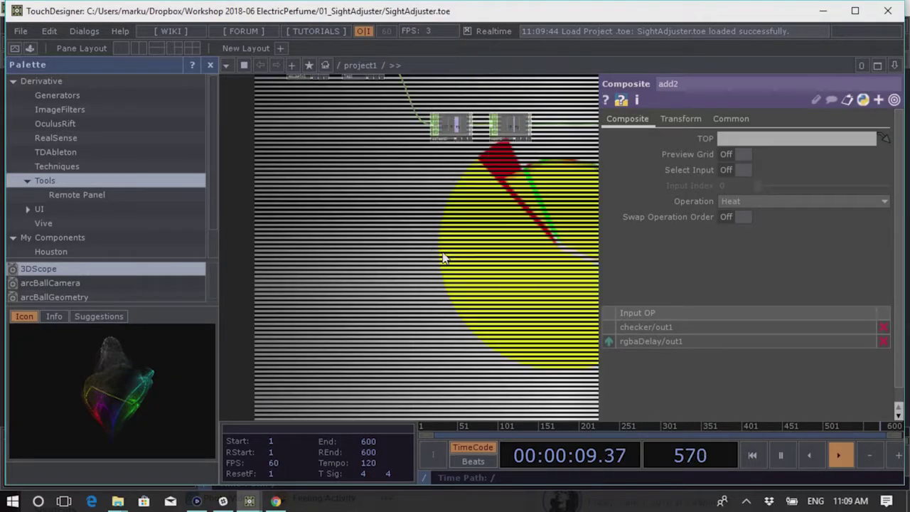
View the SightAdjuster project in Perform mode and return to the network editor
left_click(15, 48)
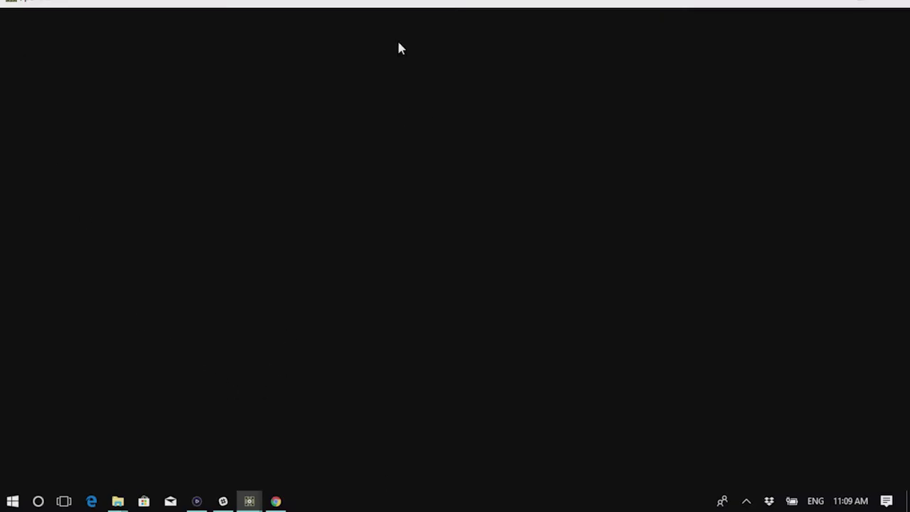
key("Escape")
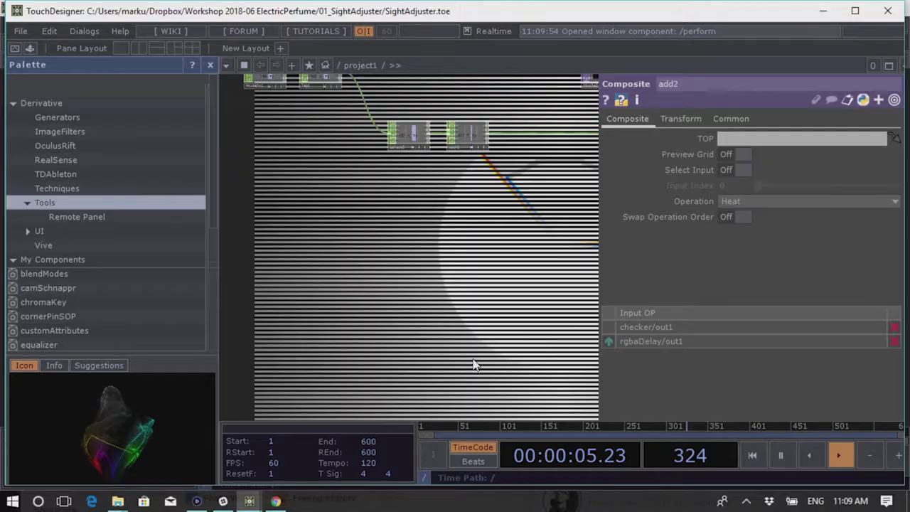
Find the window1 component at the end of the SightAdjuster network and open it as a separate window
left_click_drag(466, 284, 388, 192)
left_click(388, 193)
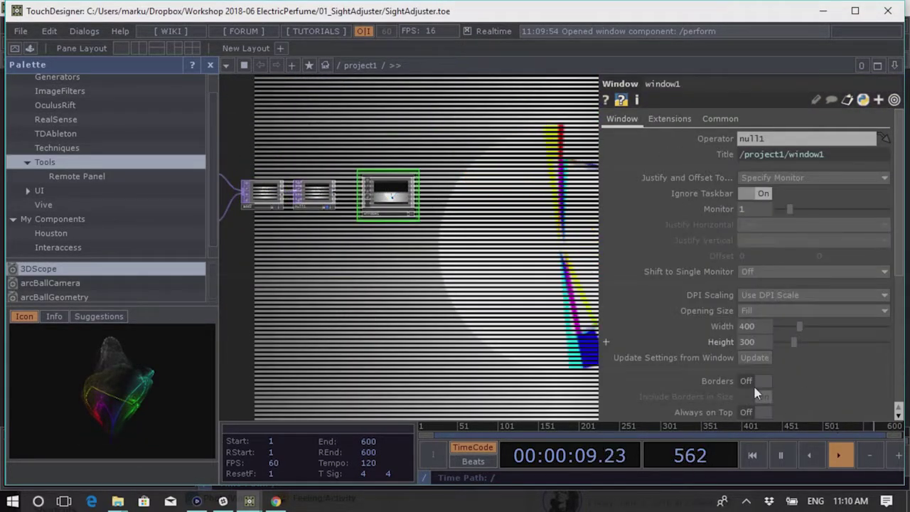
scroll(739, 355, "down", 5)
left_click(755, 348)
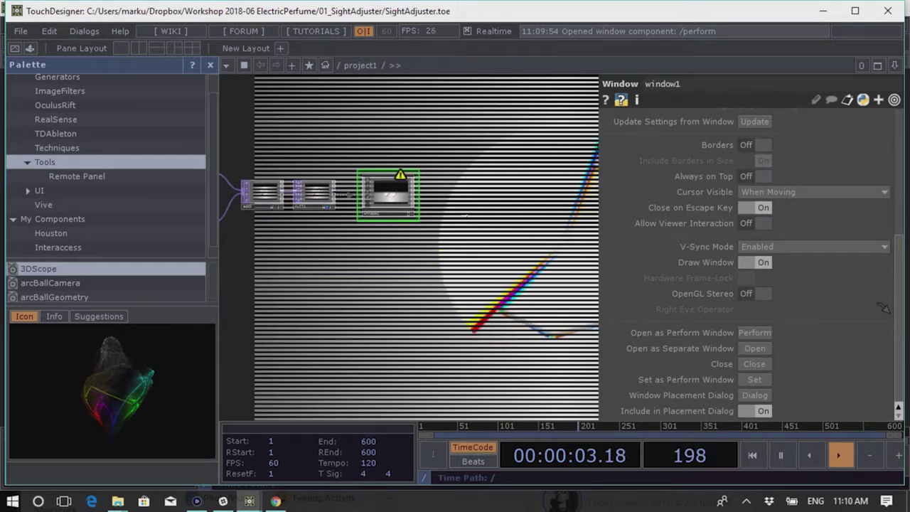
Set window1's Monitor to 0, view its output full screen, and close the output window
scroll(791, 174, "up", 5)
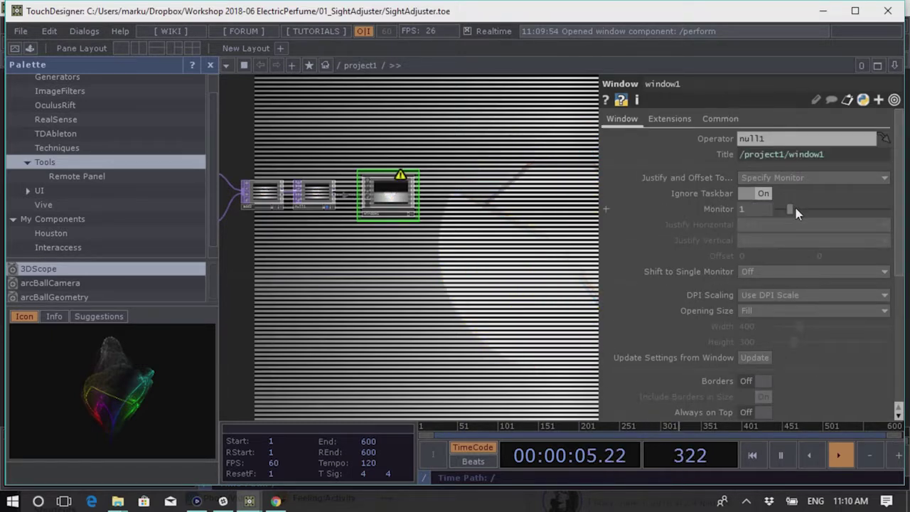
left_click_drag(791, 206, 712, 251)
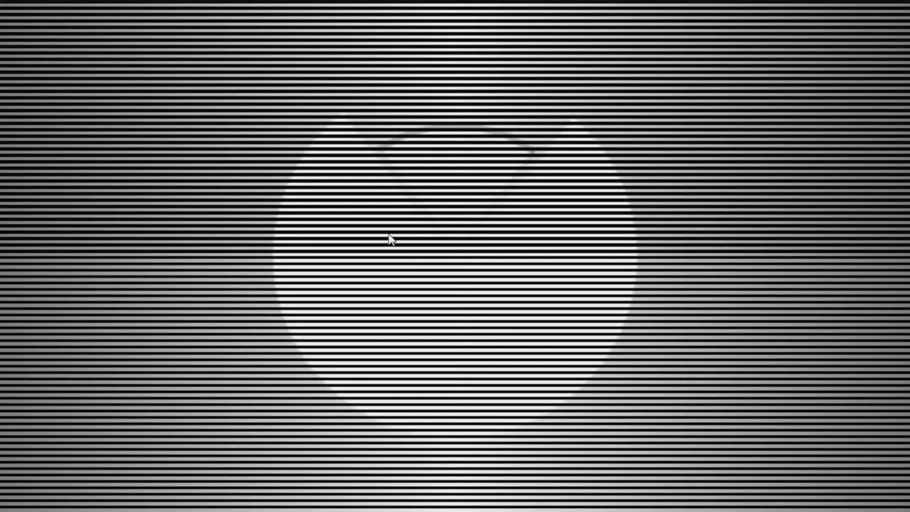
key("Escape")
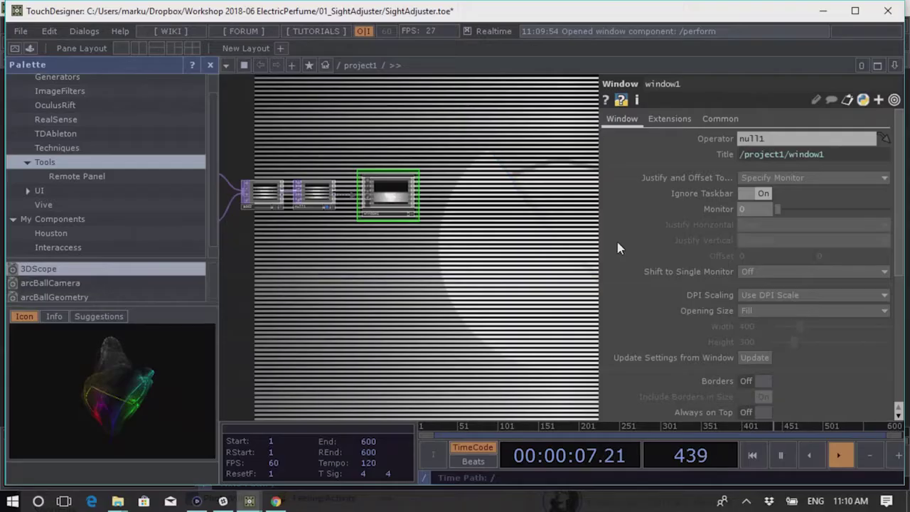
Close the SightAdjuster project and return to the empty project1 network of NewProject.1.toe
left_click(900, 20)
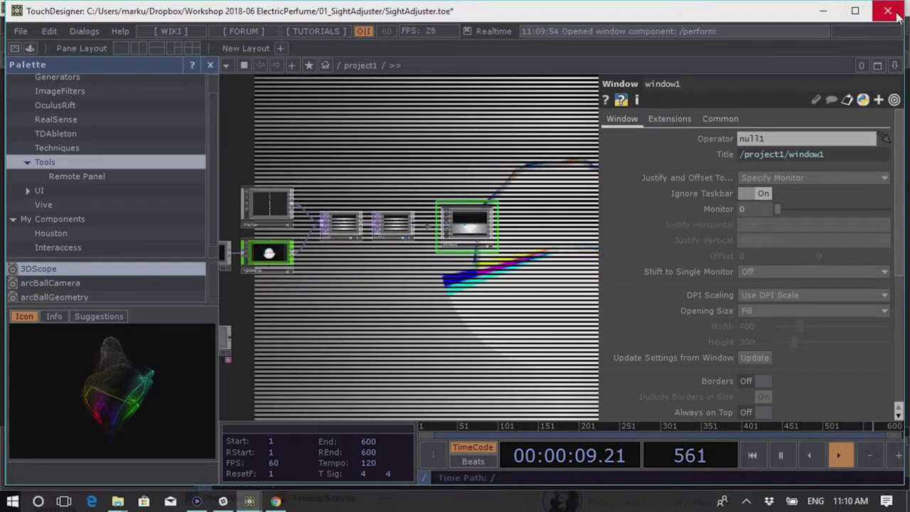
left_click(319, 173)
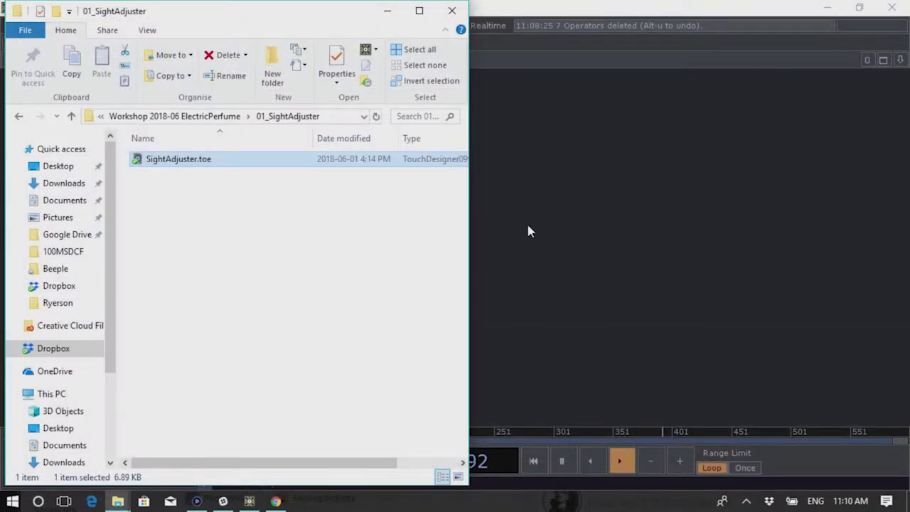
left_click(528, 229)
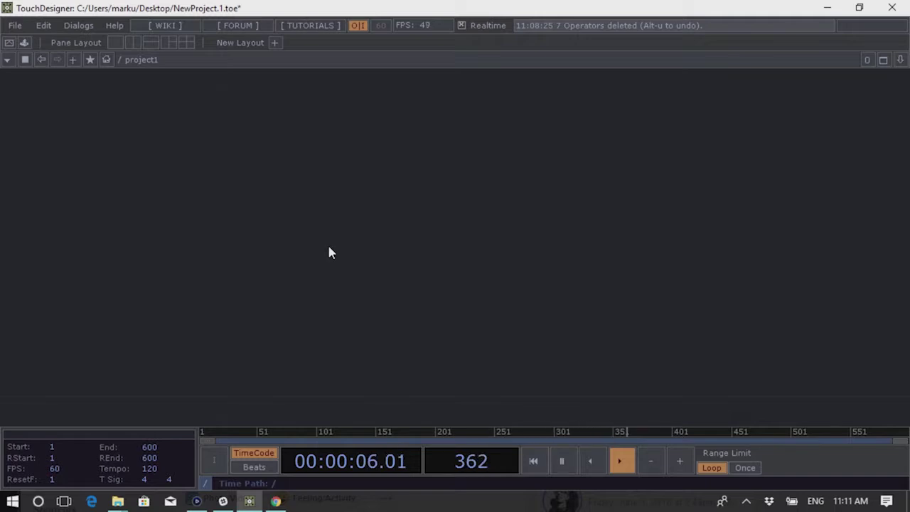
Open the OP Create Dialog and cycle repeatedly through the operator families to review the operators in each, ending on the TOPs
key("Tab")
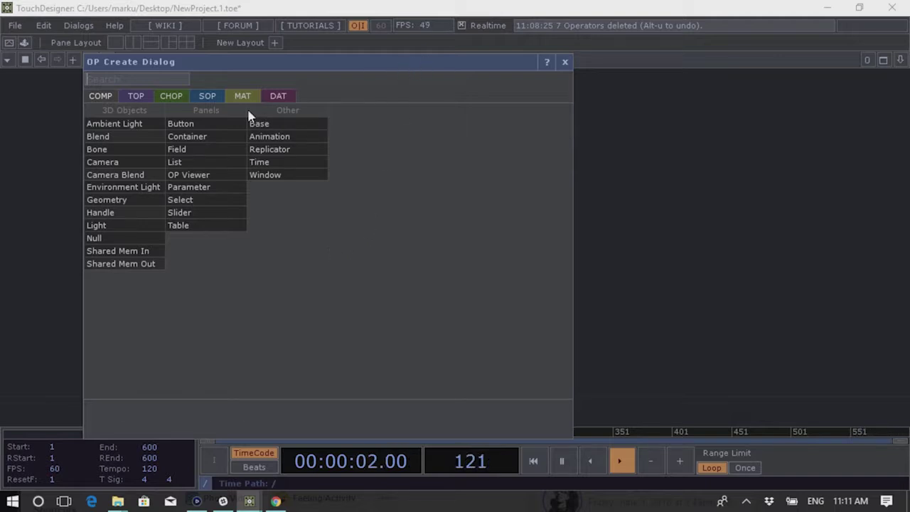
left_click(137, 98)
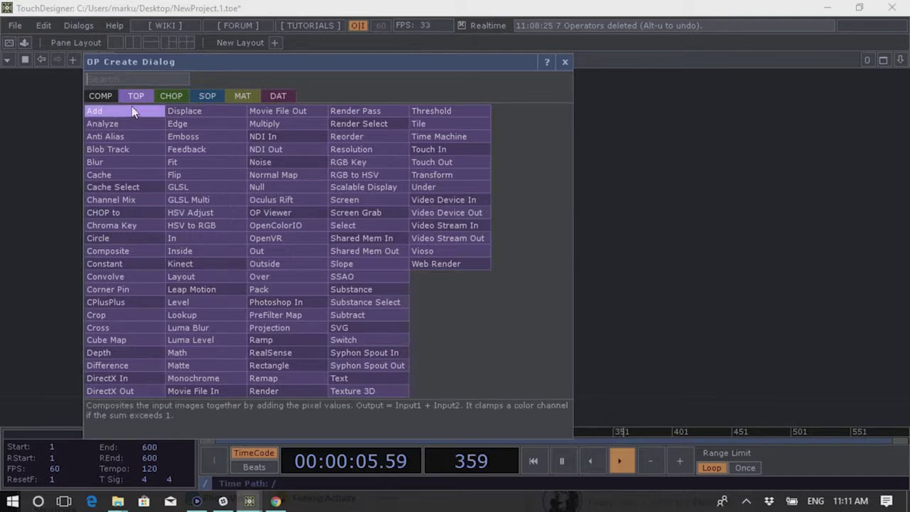
key("Tab")
key("Tab")
key("Tab")
key("Tab")
key("Tab")
key("Tab")
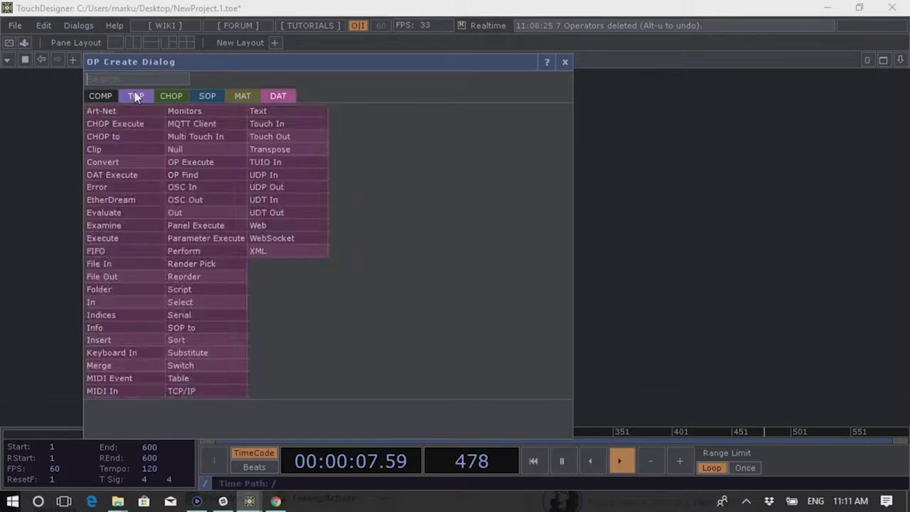
key("Tab")
key("Tab")
key("Tab")
key("Tab")
key("Tab")
key("Tab")
key("Tab")
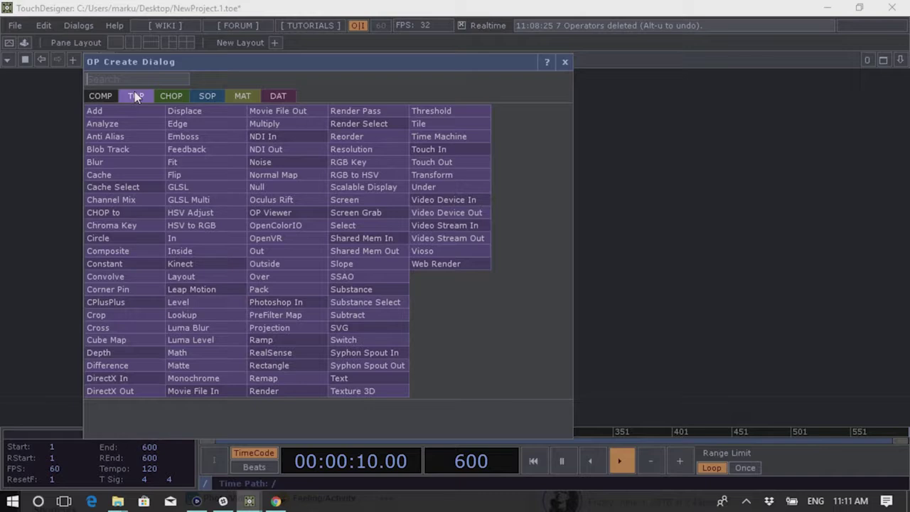
key("Tab")
key("Tab")
key("Tab")
key("Tab")
key("Tab")
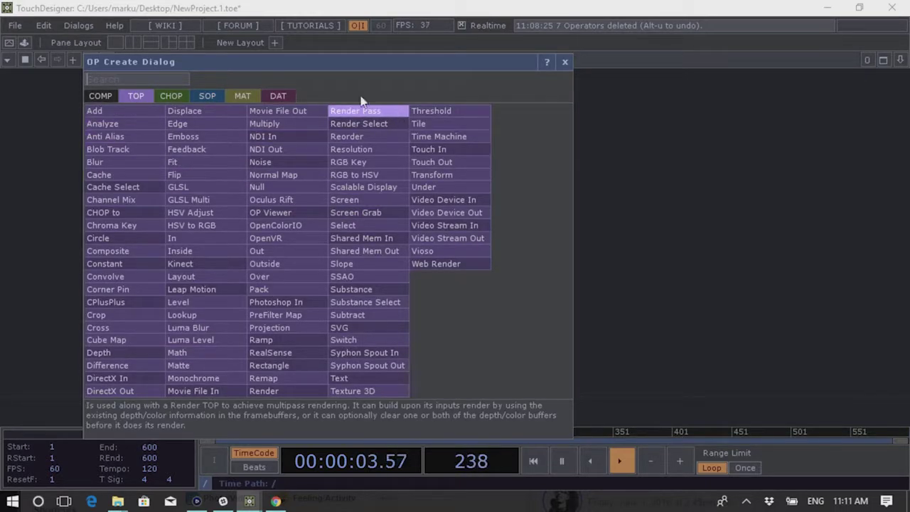
Search the TOP operators for "circle" and place a Circle TOP in the project1 network
type("ci")
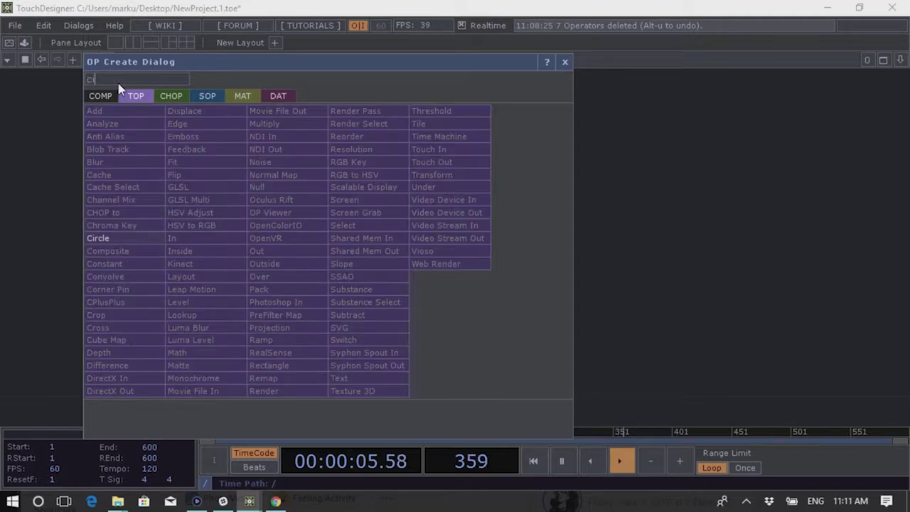
type("rcle")
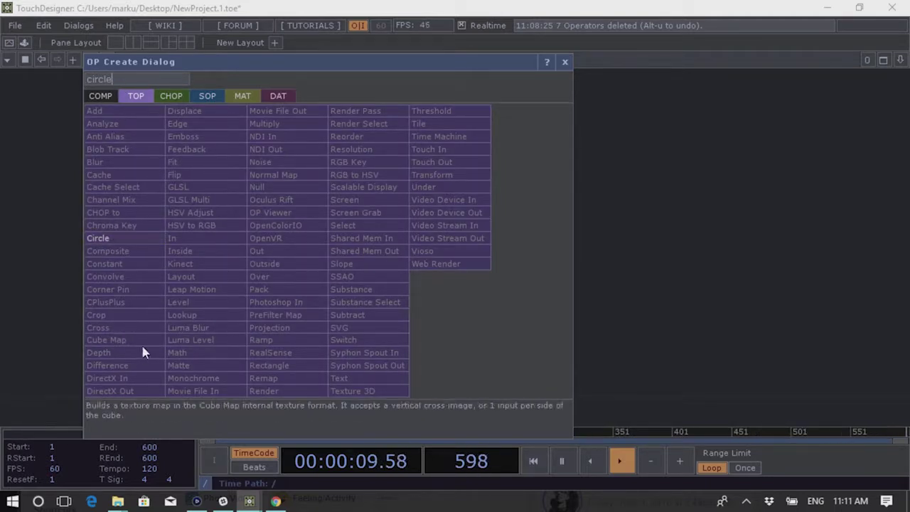
left_click(128, 239)
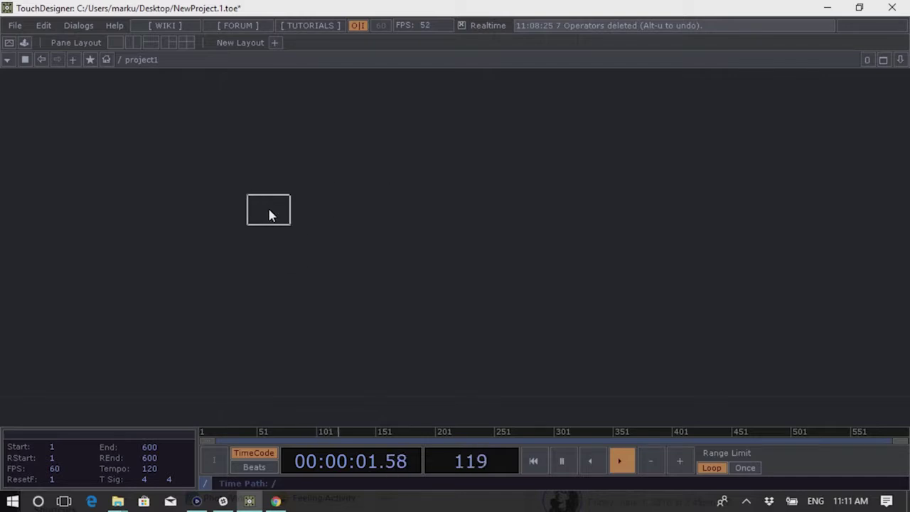
left_click(220, 222)
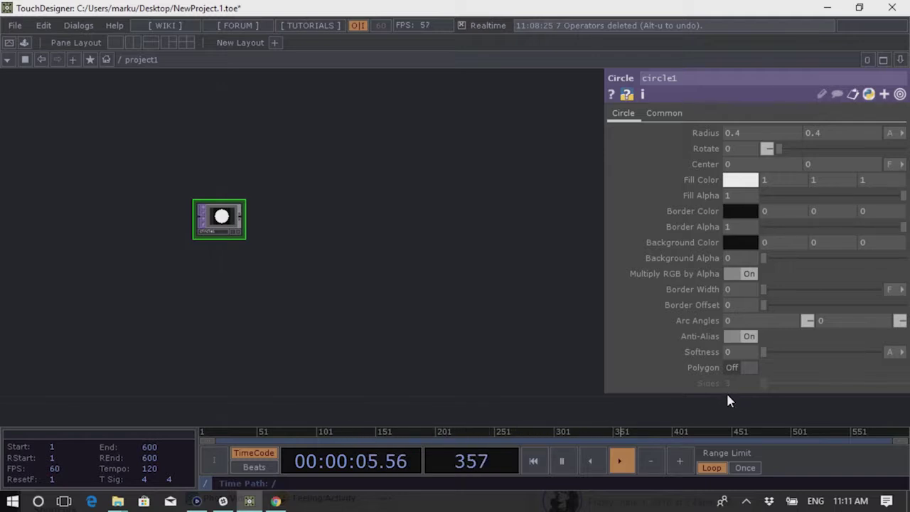
Set the Circle TOP's horizontal radius to 0.1 and restore it to 0.4
scroll(209, 234, "up", 3)
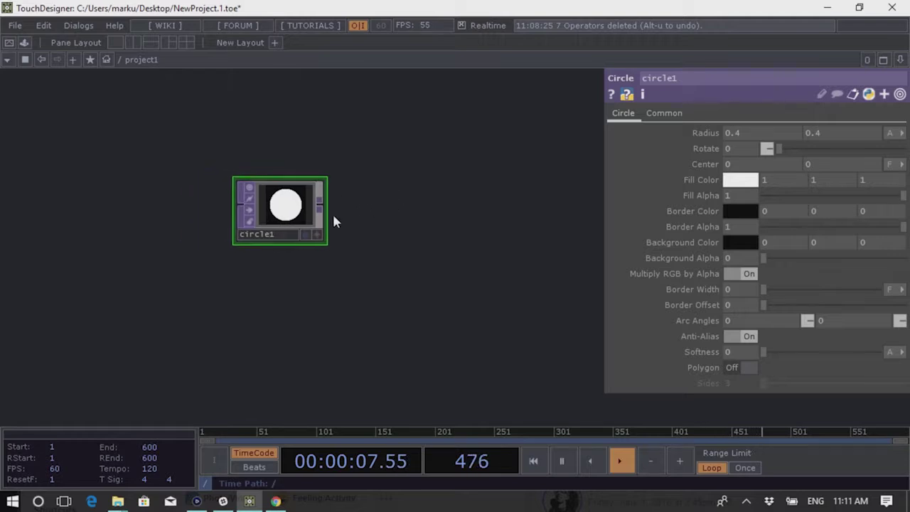
scroll(332, 212, "up", 2)
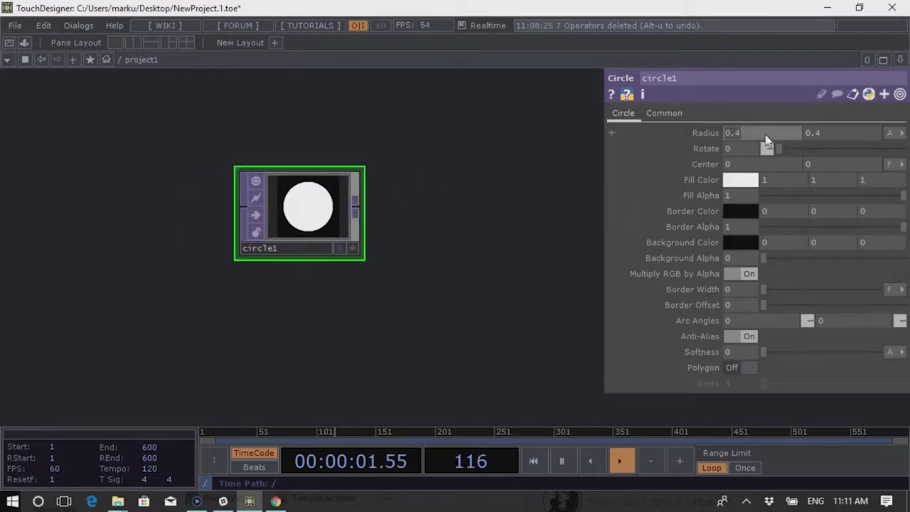
type("0")
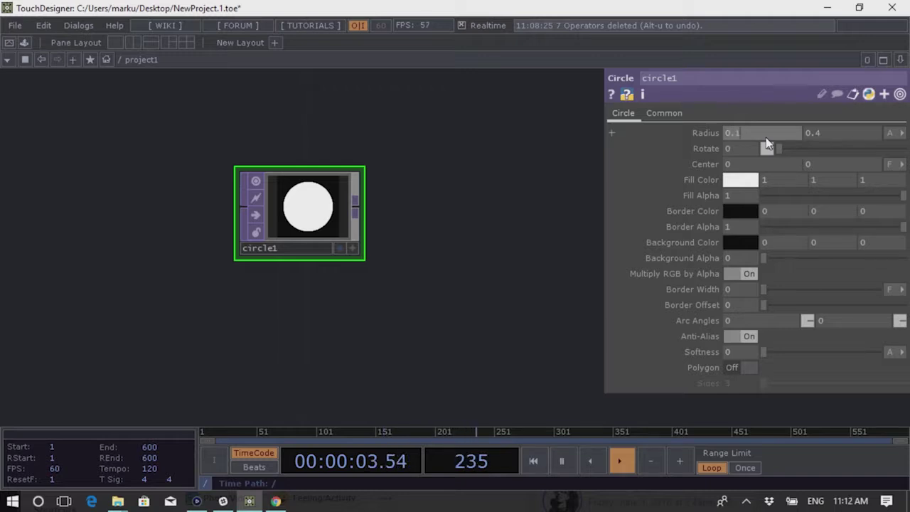
key("Return")
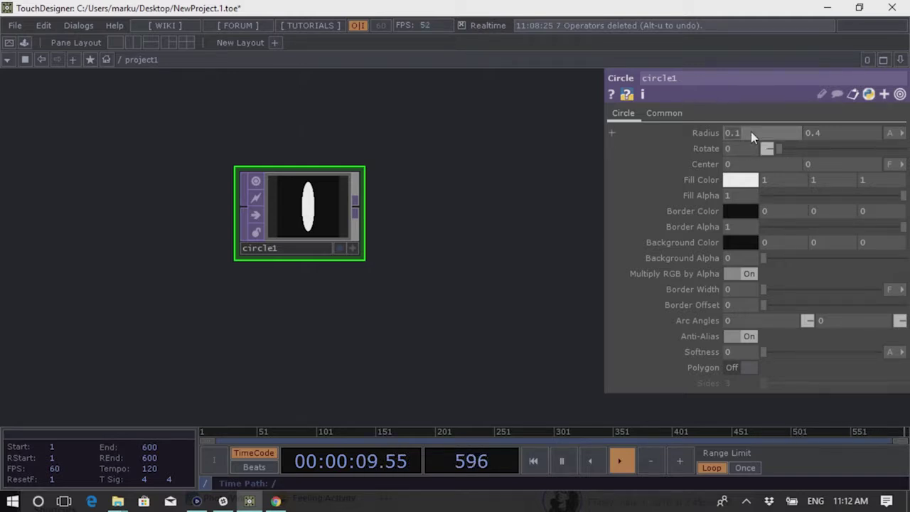
key("BackSpace")
type("4")
key("Return")
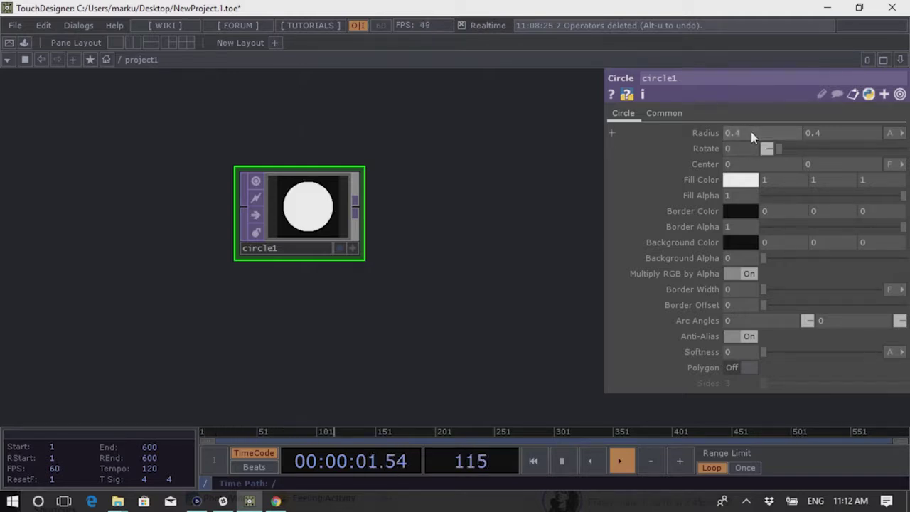
Set the Circle TOP's vertical radius to 0.1
left_click(841, 137)
type("0.1")
key("Return")
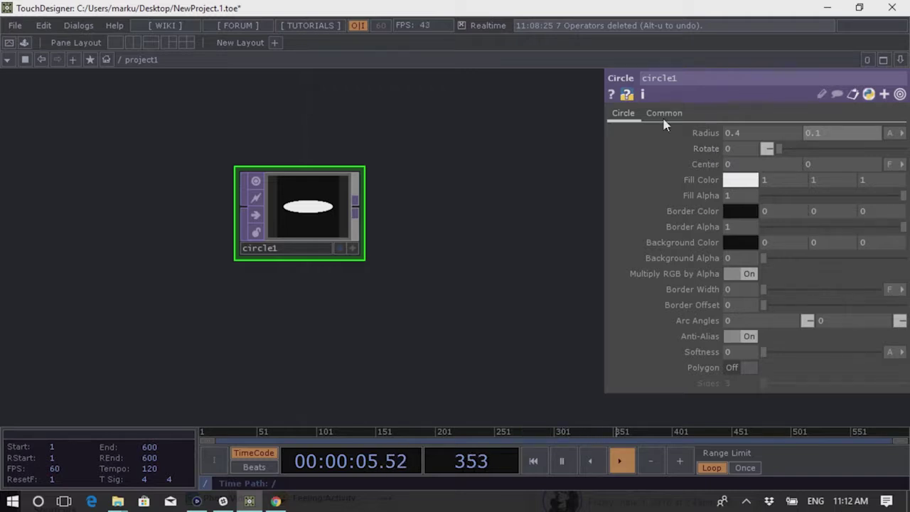
Adjust the Circle TOP's vertical radius with the value ladder, trying its increments and ending at -0.1
middle_click(824, 132)
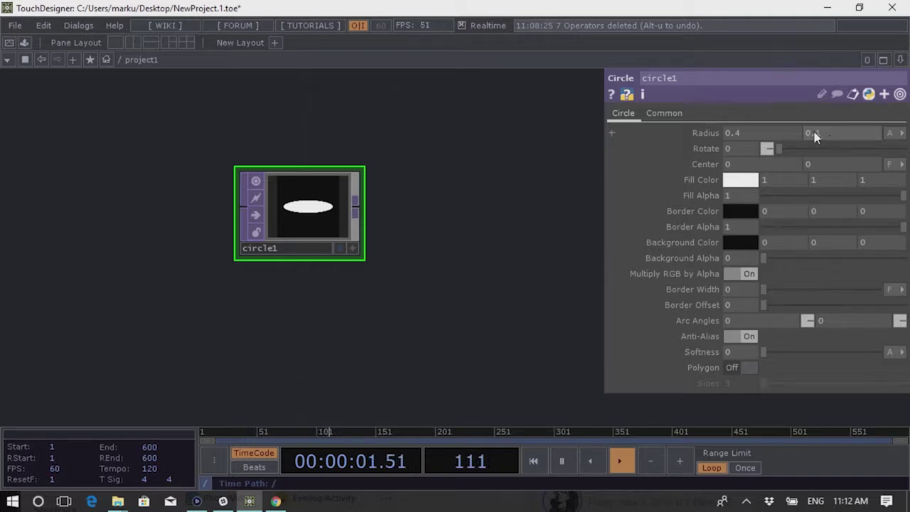
middle_click_drag(822, 130, 824, 129)
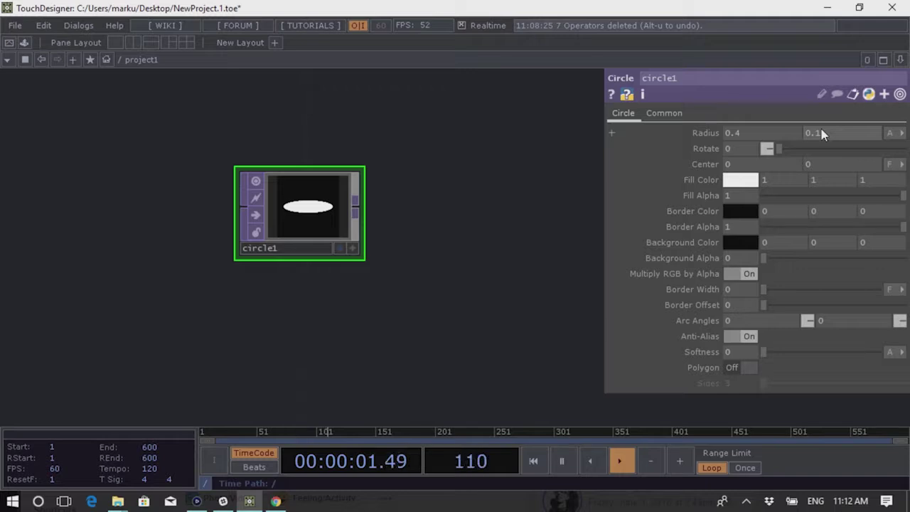
middle_click(825, 137)
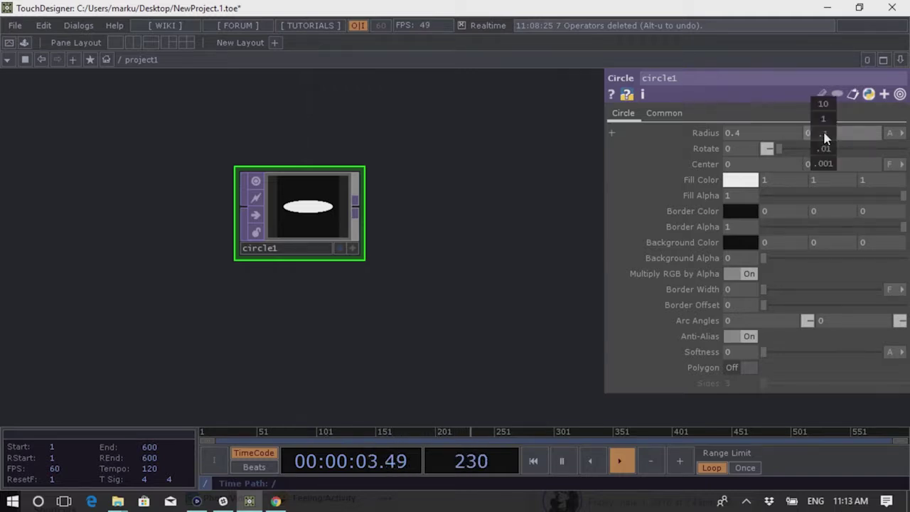
mouse_move(826, 154)
middle_mouse_down()
mouse_move(830, 121)
mouse_move(831, 165)
mouse_move(822, 123)
mouse_move(823, 140)
mouse_move(830, 137)
middle_mouse_up()
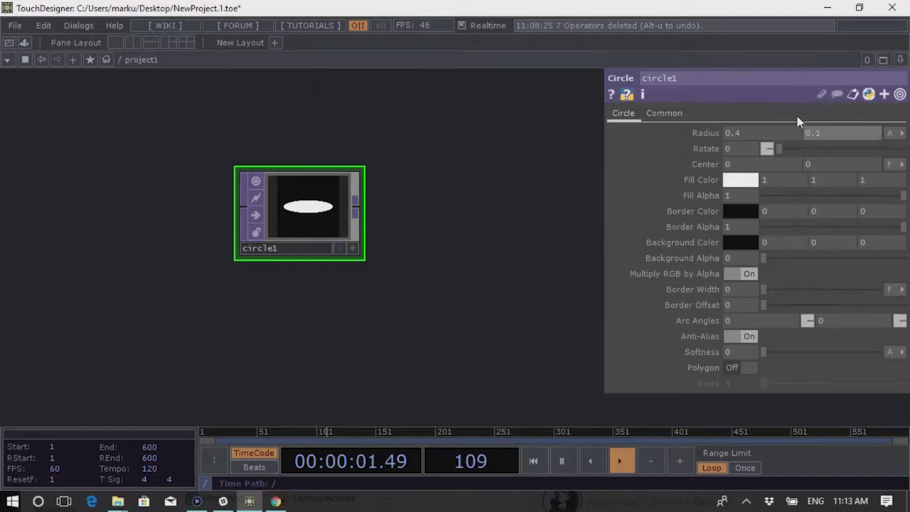
middle_click_drag(823, 137, 811, 108)
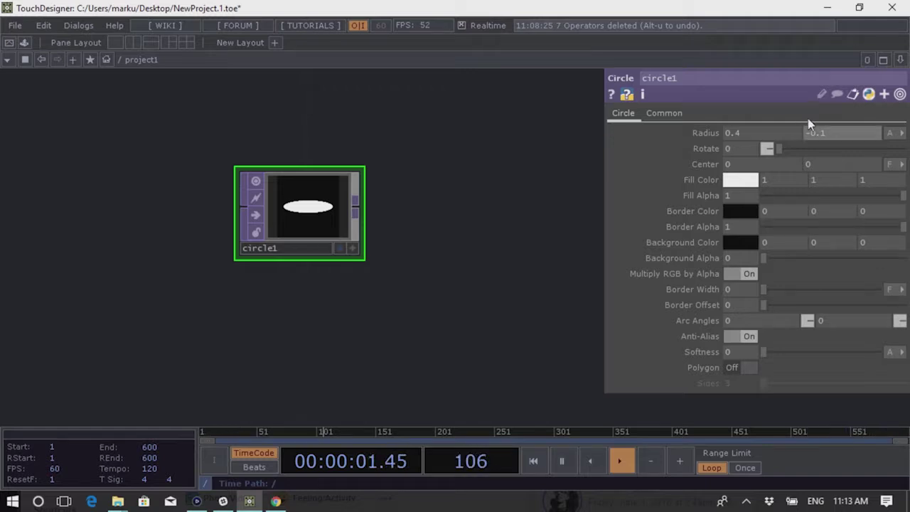
Set the Circle TOP's vertical radius to 0.4
mouse_move(818, 122)
middle_mouse_down()
mouse_move(832, 107)
mouse_move(816, 151)
mouse_move(818, 100)
mouse_move(826, 113)
middle_mouse_up()
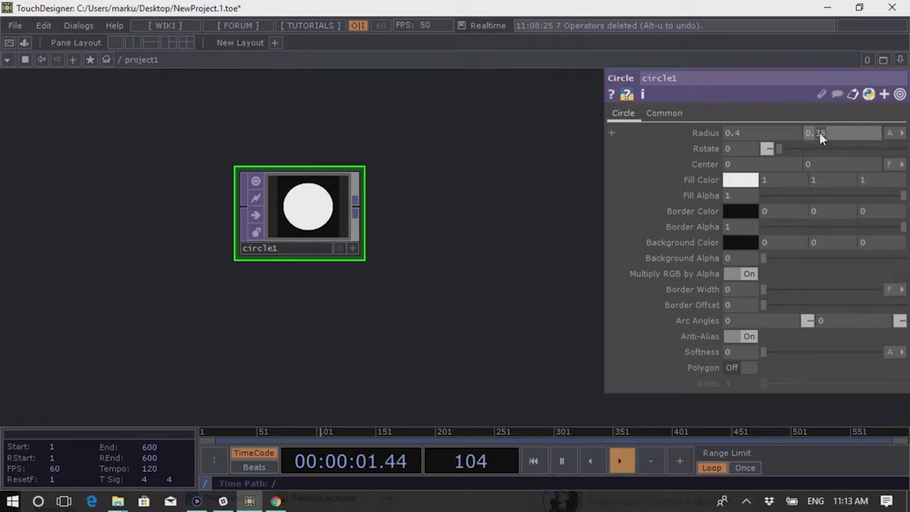
left_click(821, 135)
type("0.4")
key("Return")
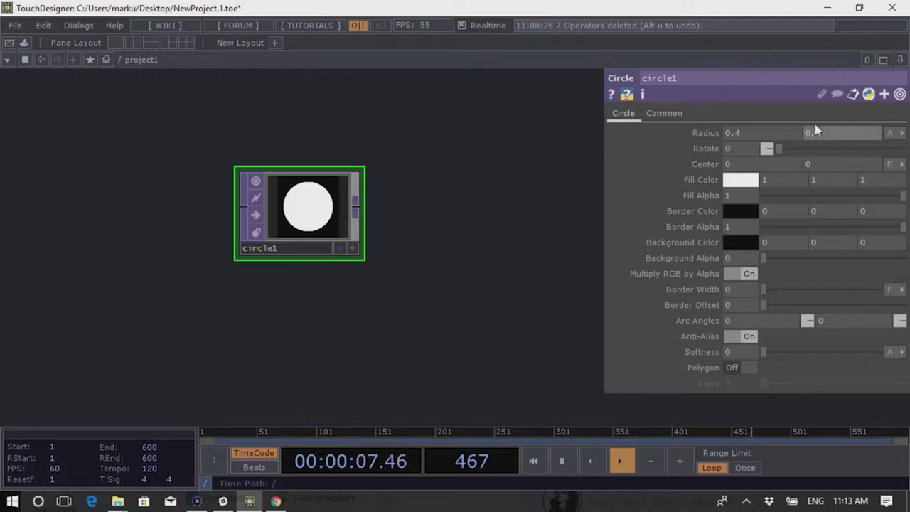
Adjust the Circle TOP's vertical radius and both radii together with the value ladder, returning them to 0.4
middle_click(820, 141)
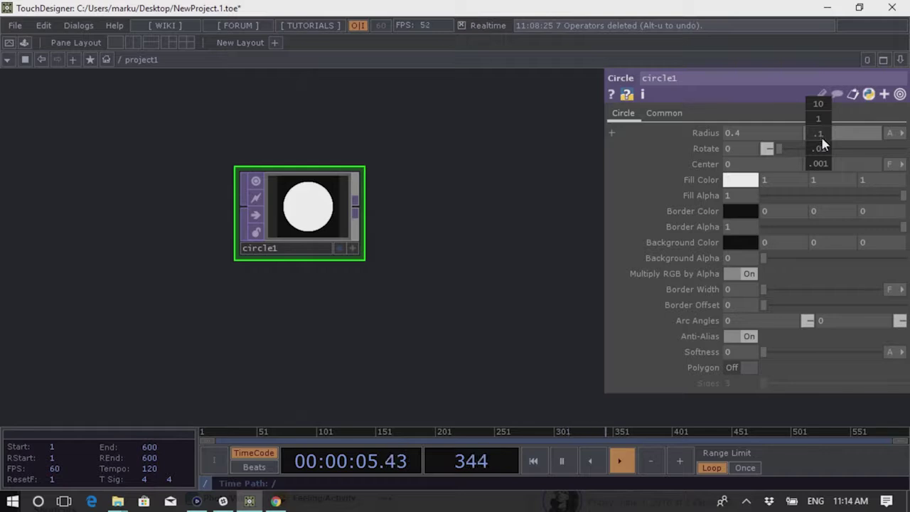
mouse_move(823, 140)
middle_mouse_down()
mouse_move(823, 168)
mouse_move(817, 142)
mouse_move(850, 140)
mouse_move(821, 143)
middle_mouse_up()
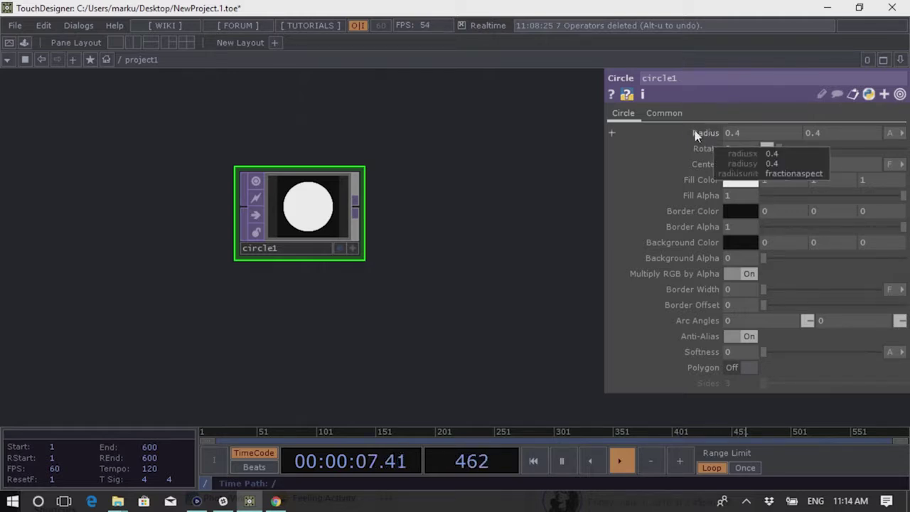
middle_click_drag(701, 135, 709, 108)
left_click_drag(405, 336, 441, 242)
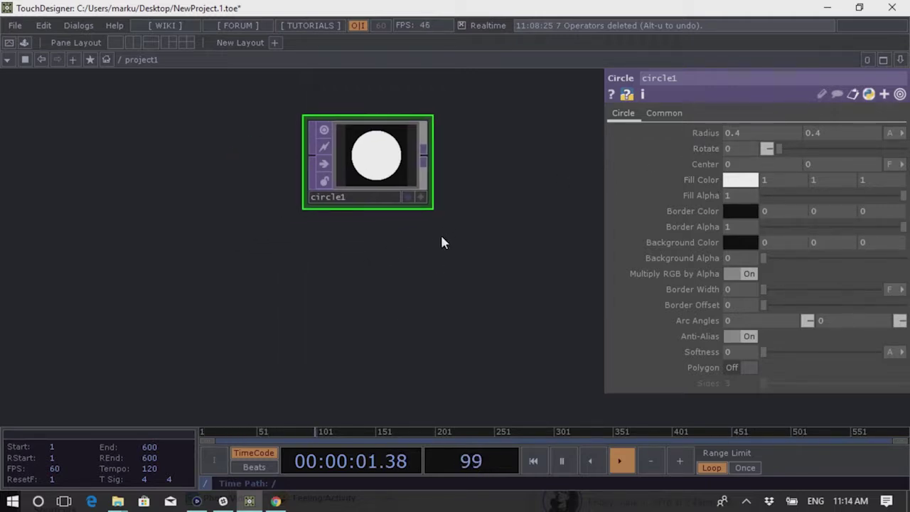
scroll(407, 135, "up", 2)
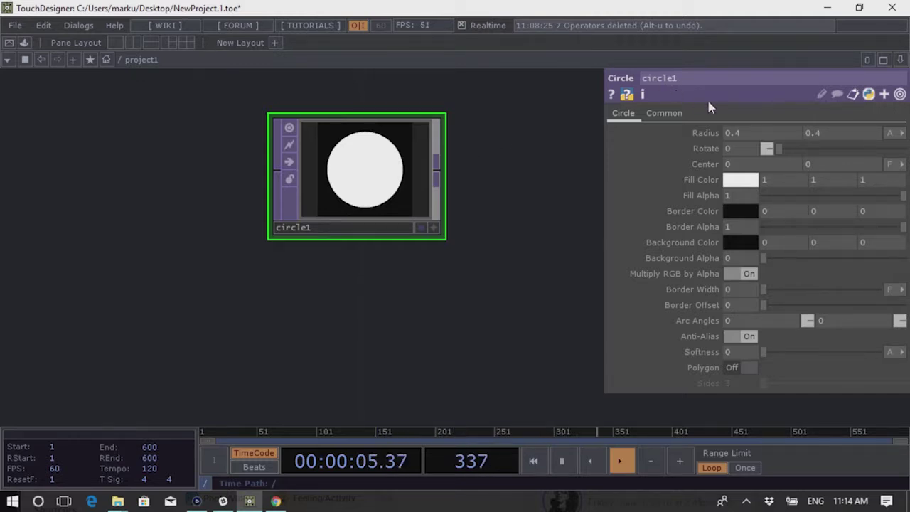
middle_click(701, 136)
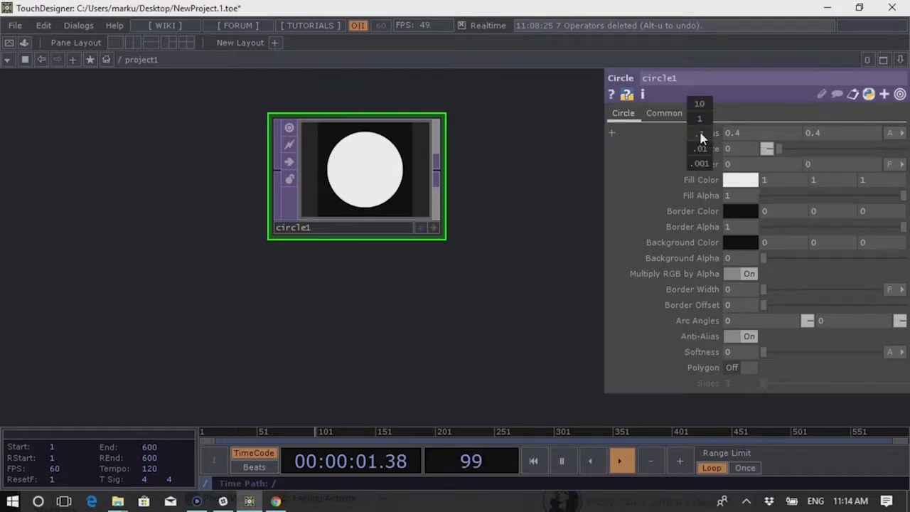
mouse_move(700, 133)
middle_mouse_down()
mouse_move(744, 134)
mouse_move(686, 133)
mouse_move(758, 133)
mouse_move(679, 133)
mouse_move(737, 133)
mouse_move(701, 133)
mouse_move(691, 154)
middle_mouse_up()
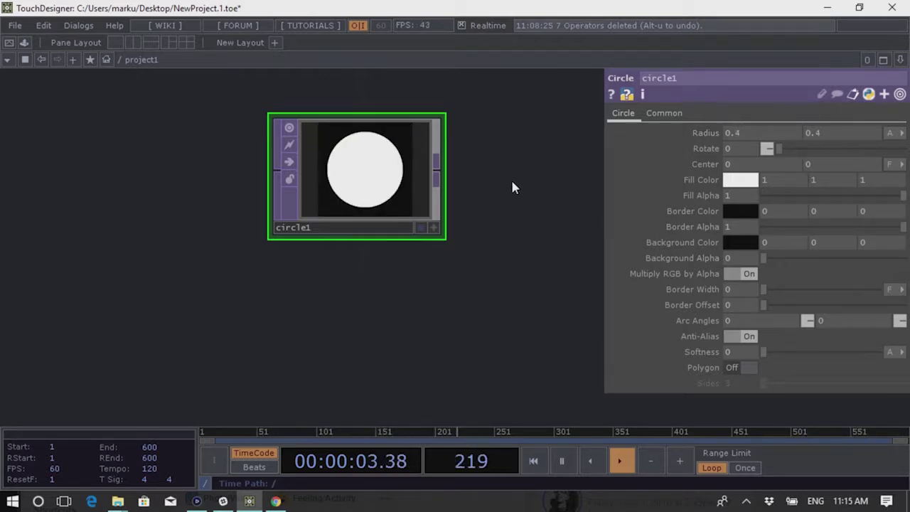
Try a green background at Background Alpha 1 on the Circle TOP and restore the black background with alpha 0
key("h")
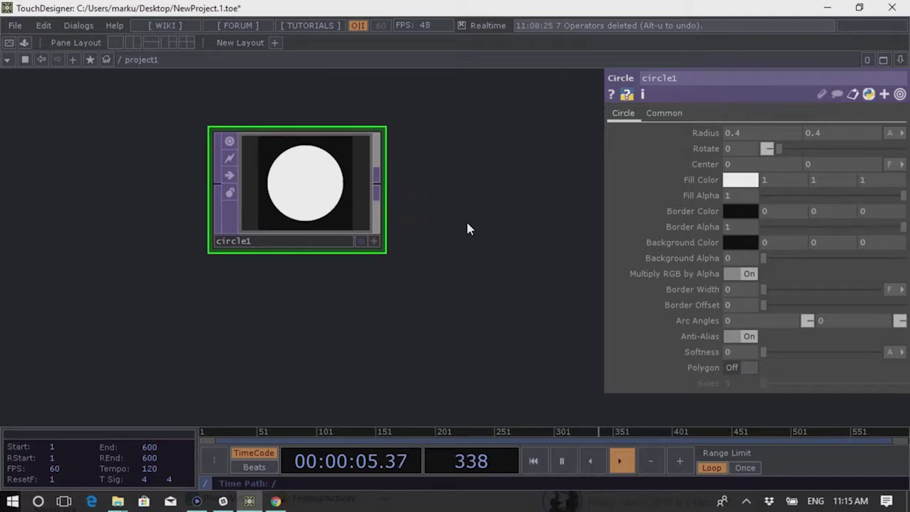
key("h")
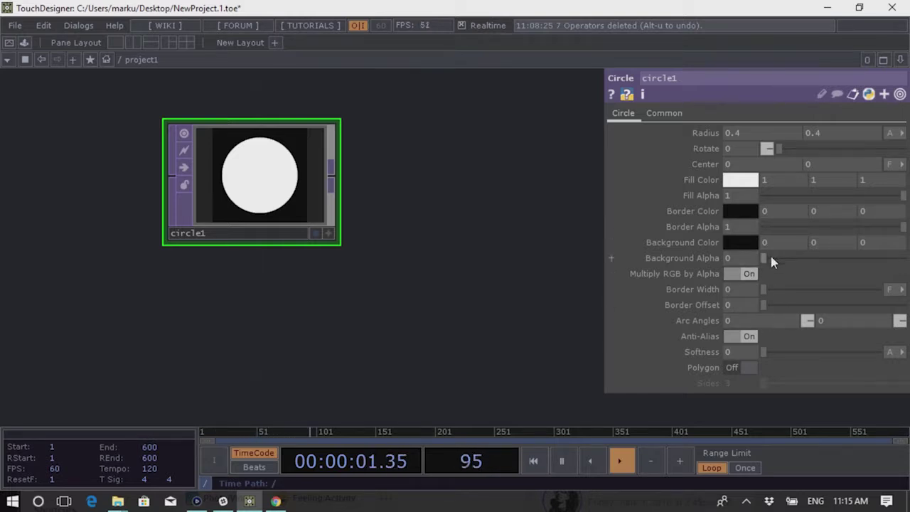
left_click_drag(772, 256, 903, 257)
middle_click(830, 243)
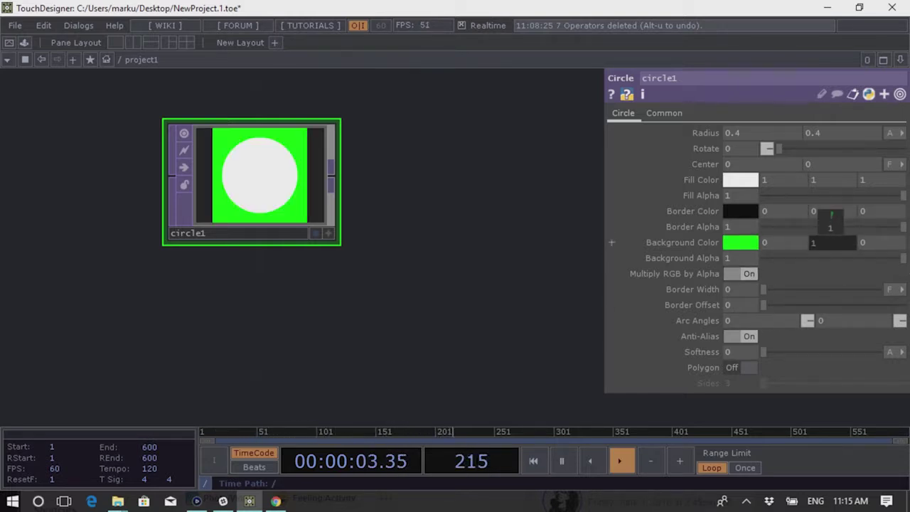
left_click(872, 260)
left_click_drag(853, 263, 714, 265)
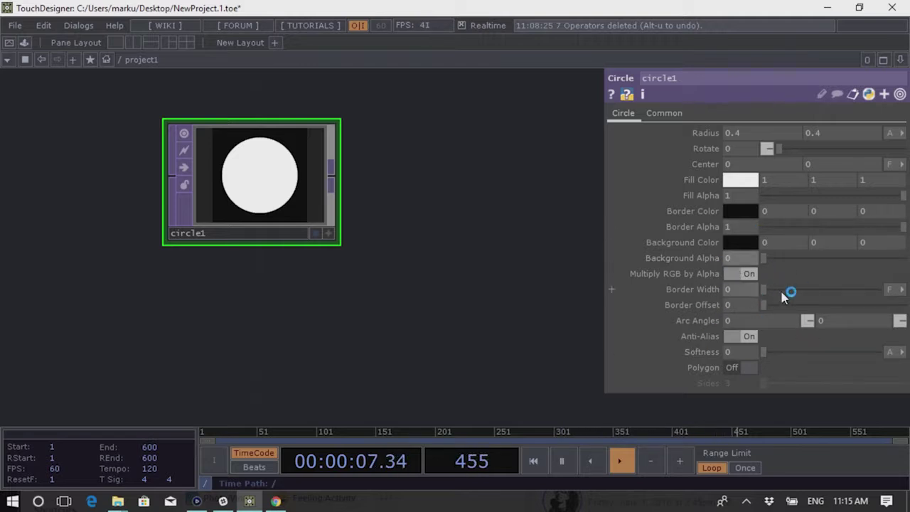
Try the Circle TOP's border width and a second arc angle of -66, and undo the arc angle change
left_click_drag(764, 291, 645, 299)
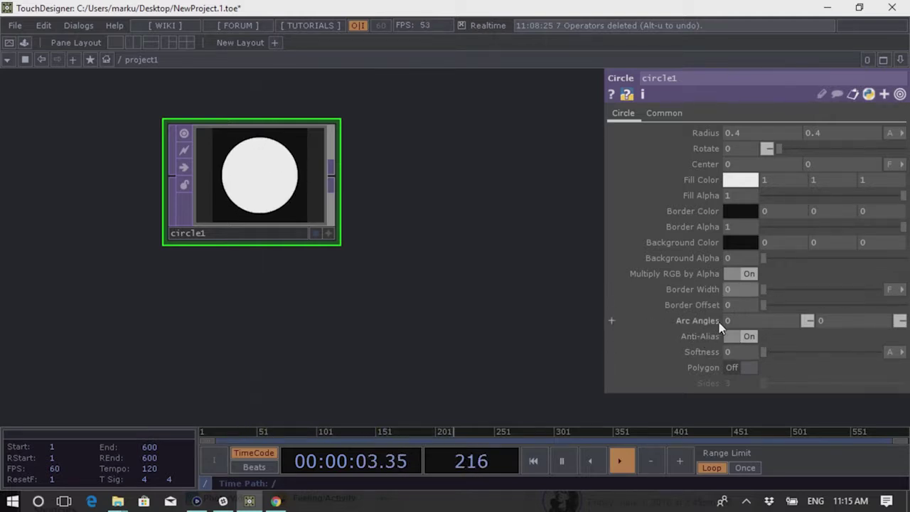
middle_click_drag(840, 329, 839, 301)
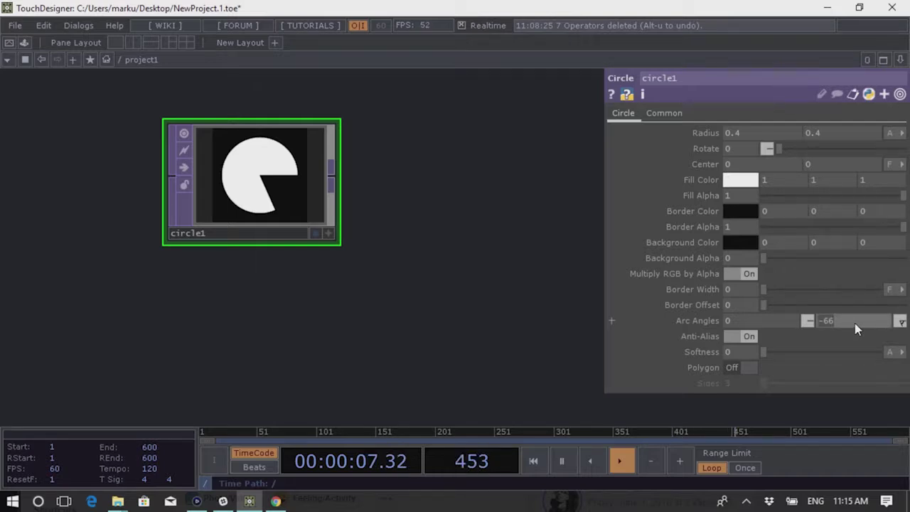
key("ctrl+z")
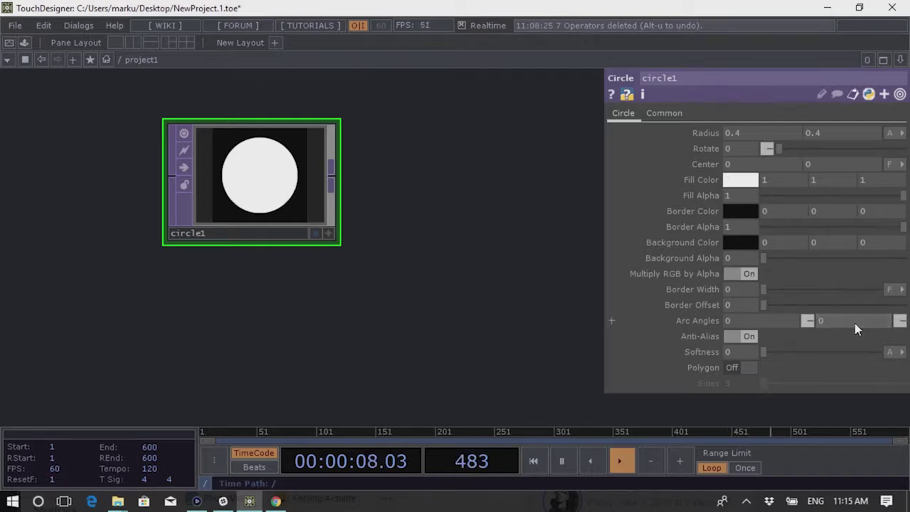
Try the Circle TOP's Polygon option with 8 sides and switch Polygon back off
left_click(747, 369)
left_click_drag(766, 388, 733, 390)
left_click(747, 368)
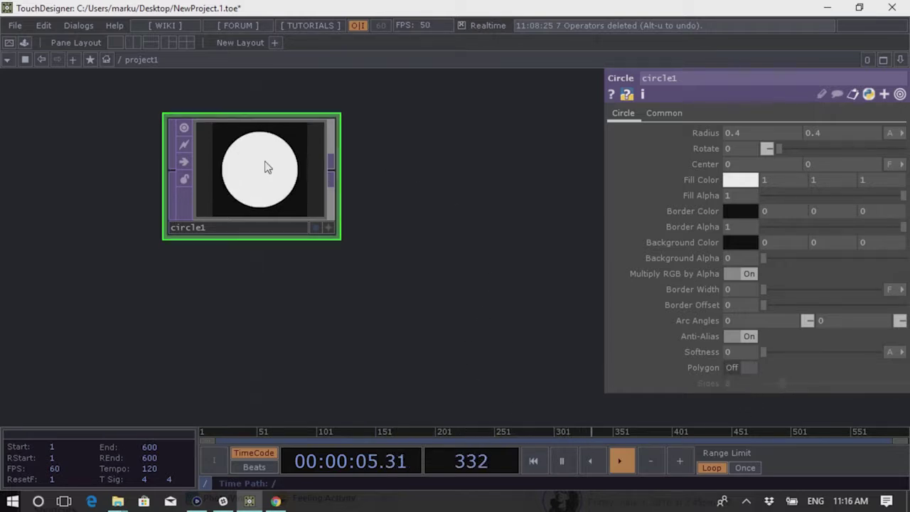
Examine the size, aspect and GPU memory in the Circle TOP node's info popup
left_click_drag(399, 207, 456, 211)
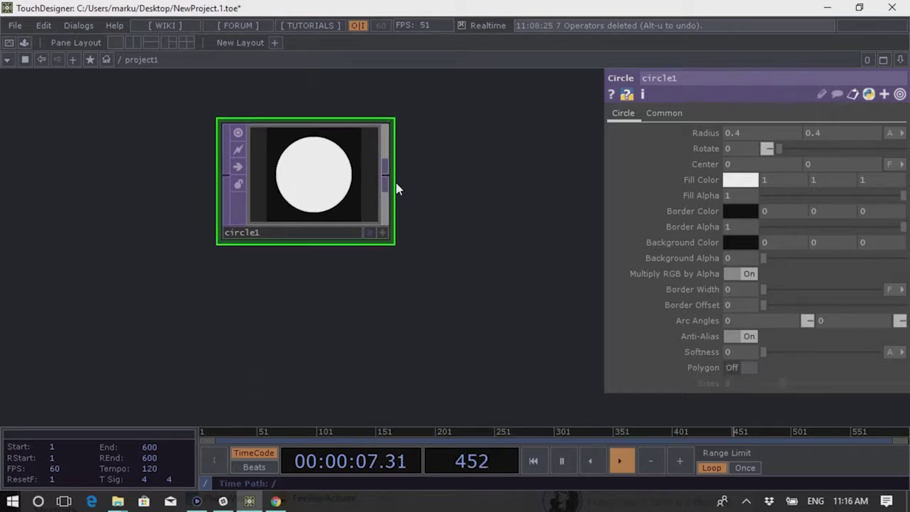
left_click_drag(422, 169, 463, 182)
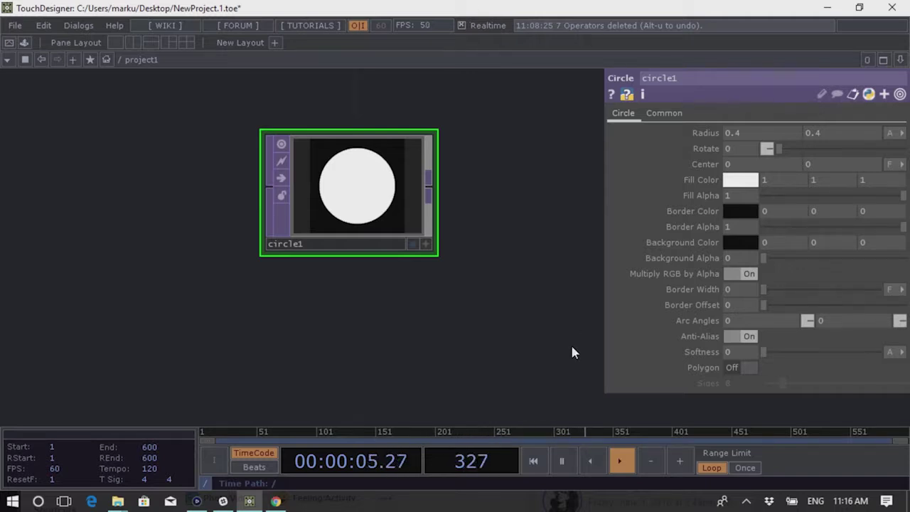
middle_click(349, 189)
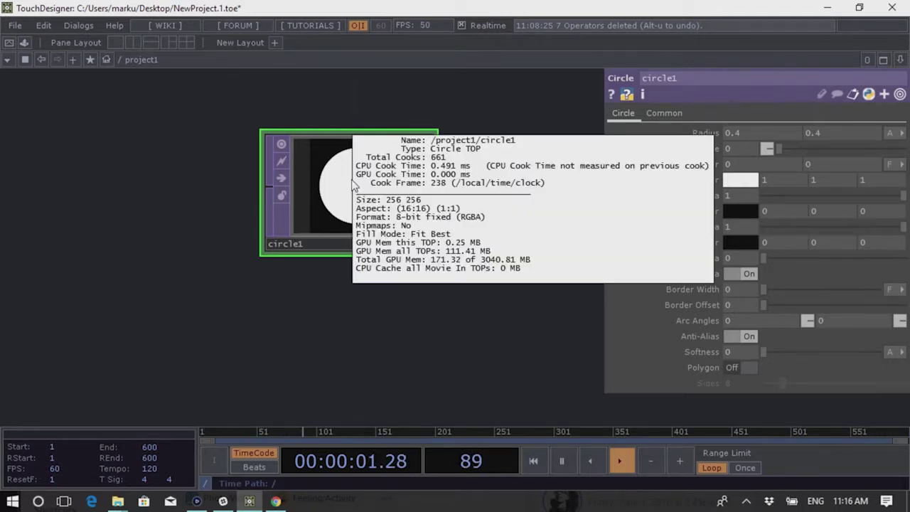
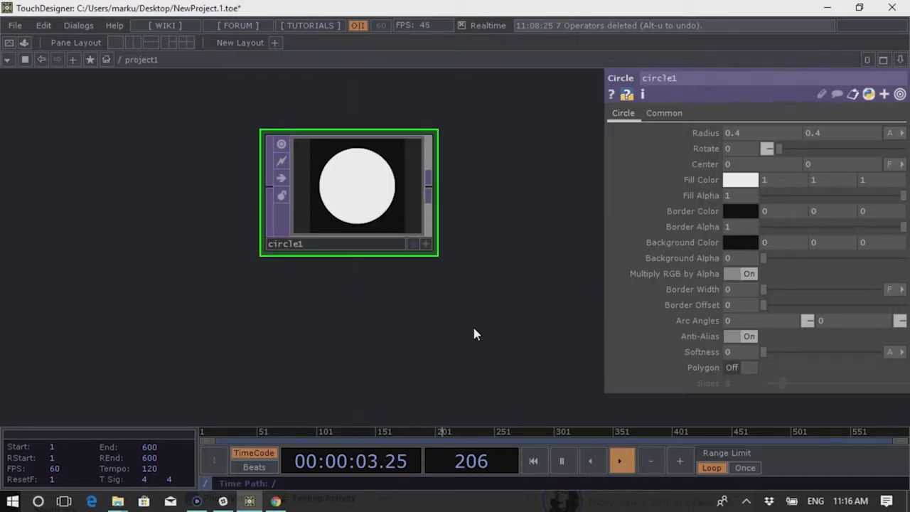
middle_click(374, 195)
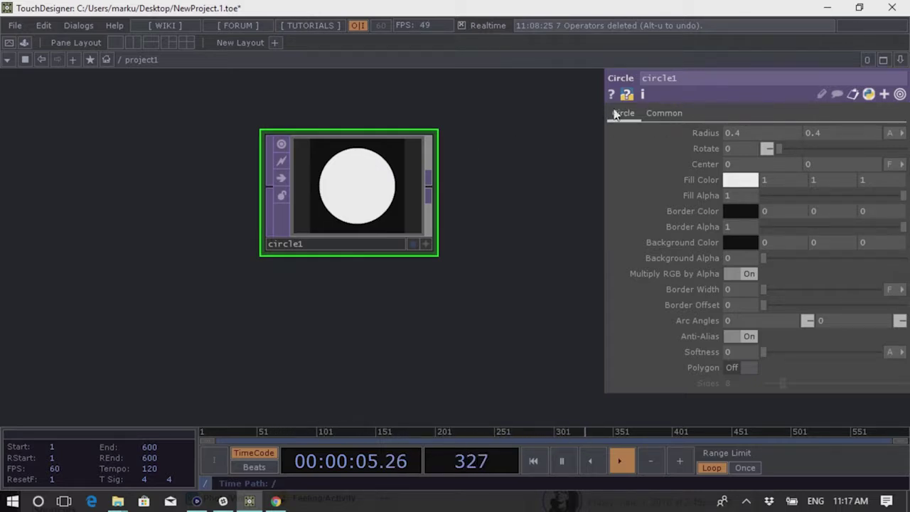
Set the Circle TOP's resolution to the 1280 x 720 preset in its Common parameters
left_click(665, 116)
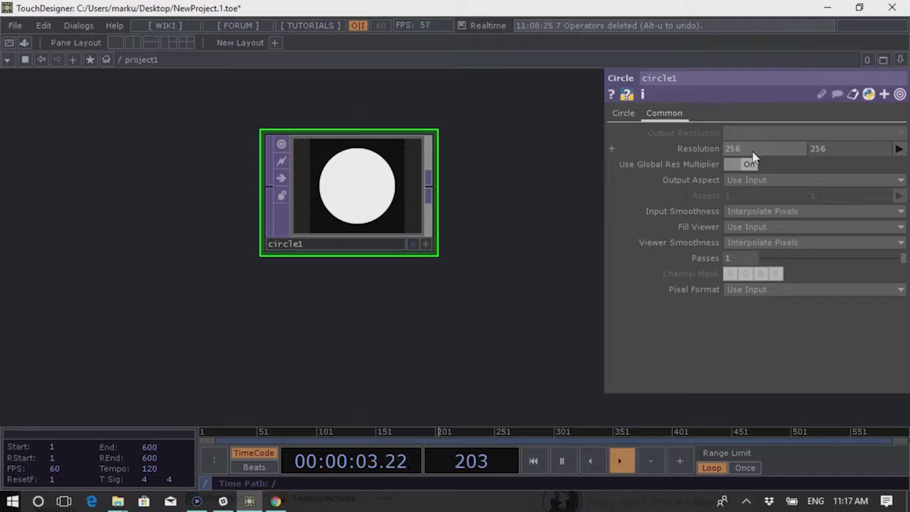
left_click(897, 149)
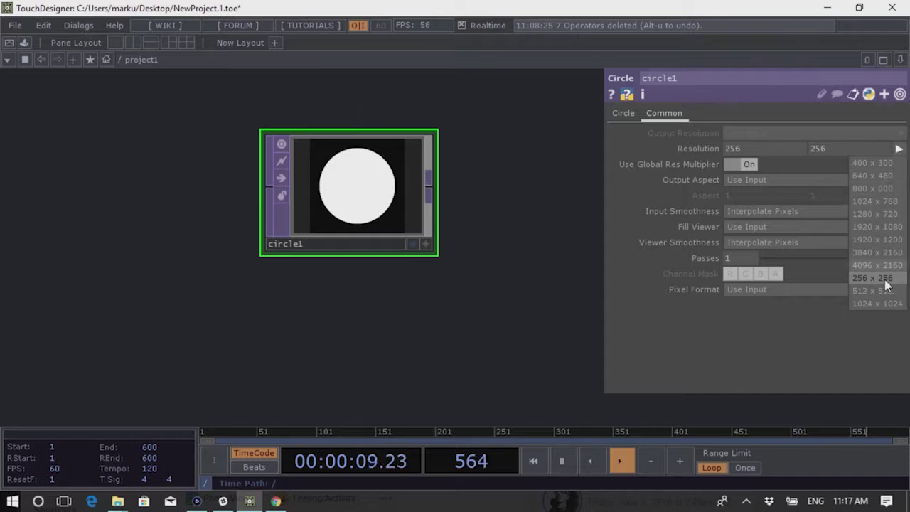
left_click(888, 215)
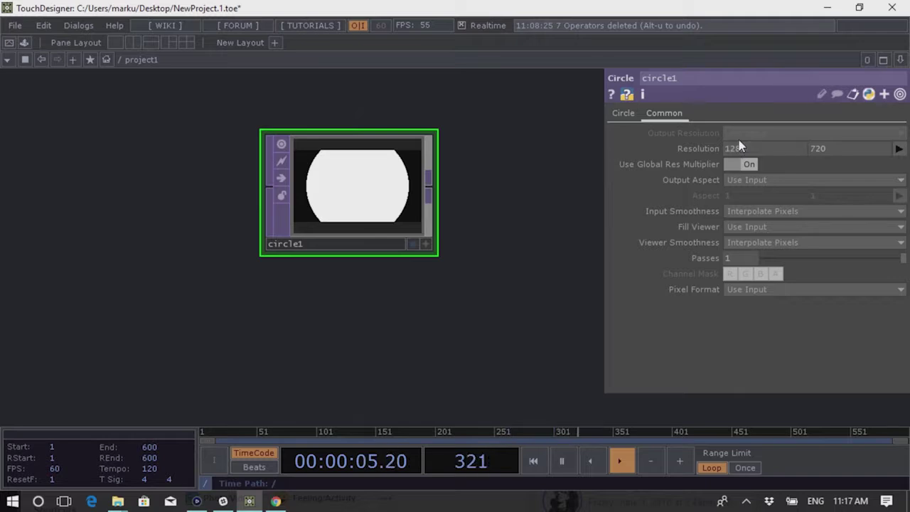
Check the Circle TOP's size and GPU memory use in the info popup from its parameter window
left_click(642, 98)
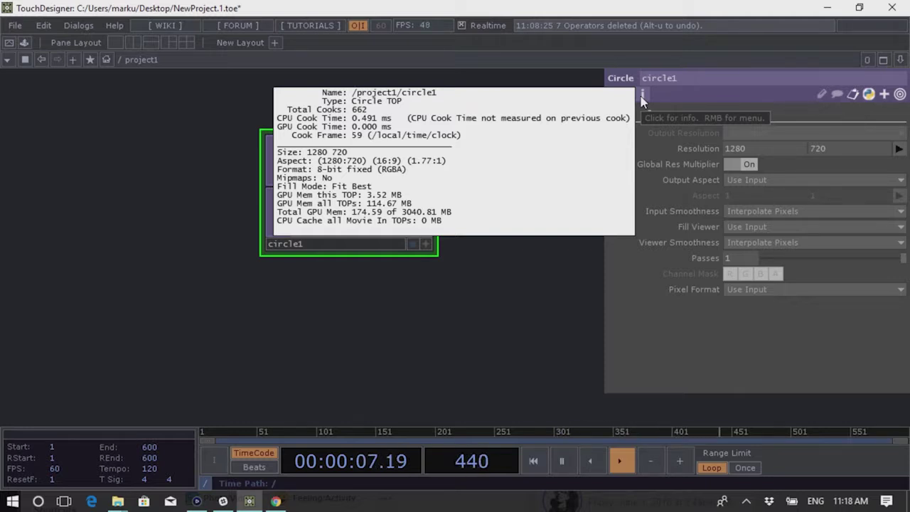
left_click(391, 210)
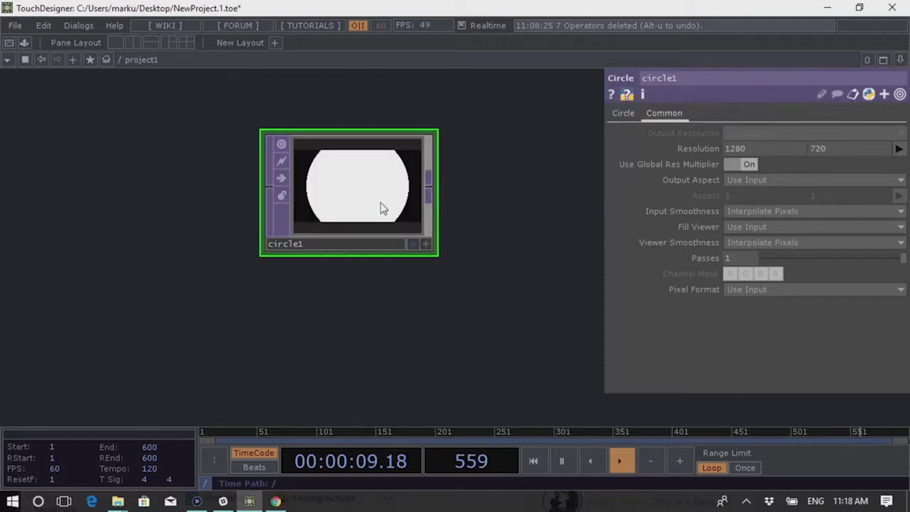
left_click(642, 95)
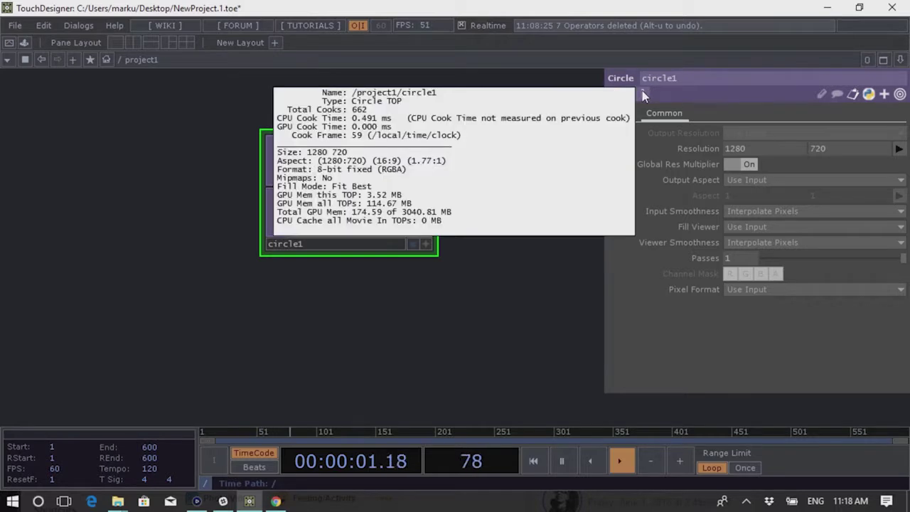
left_click(438, 302)
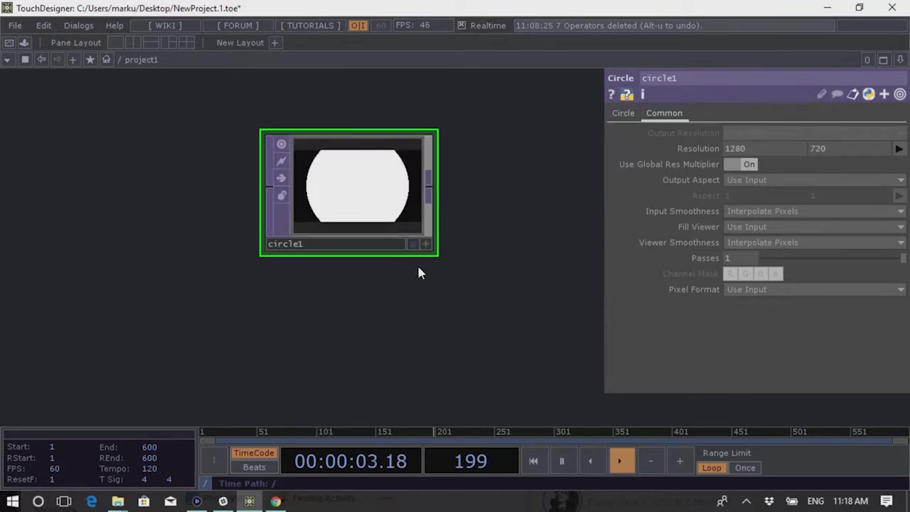
Review the Circle TOP's info popup from the node itself in the network, and close it
right_click(322, 116)
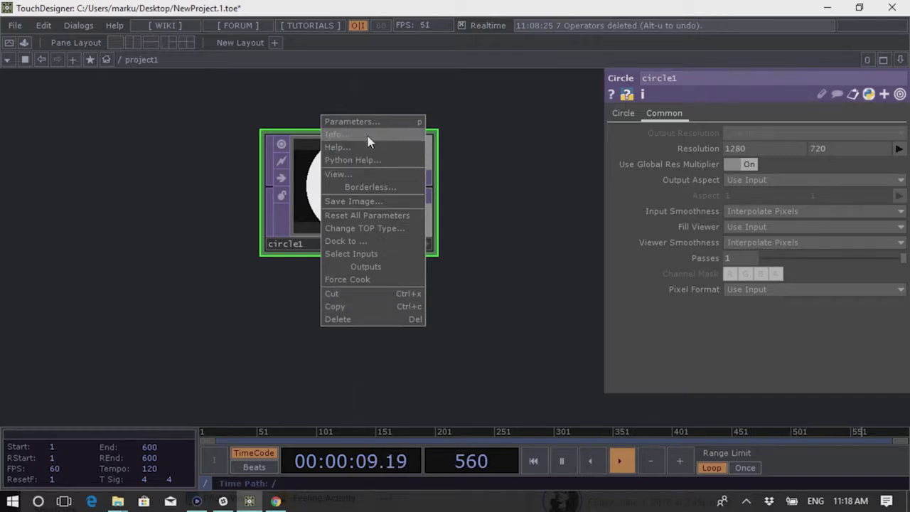
left_click(511, 200)
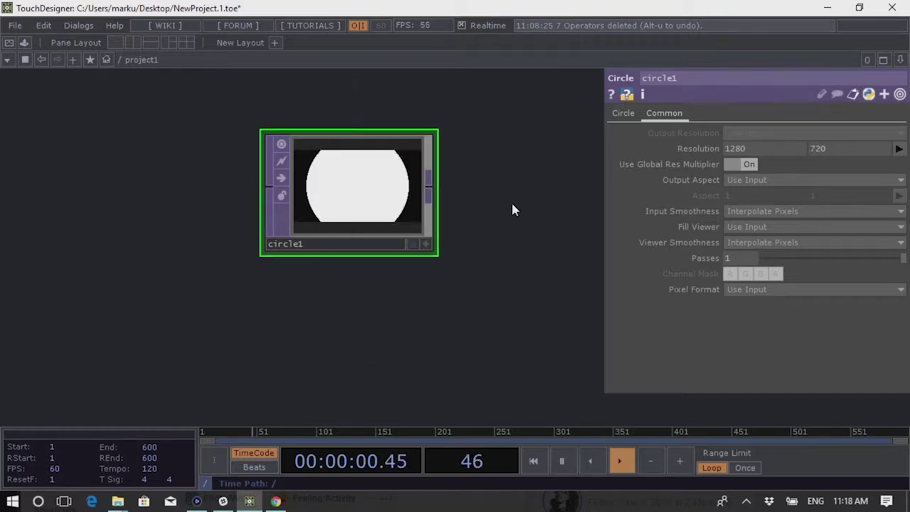
right_click(367, 177)
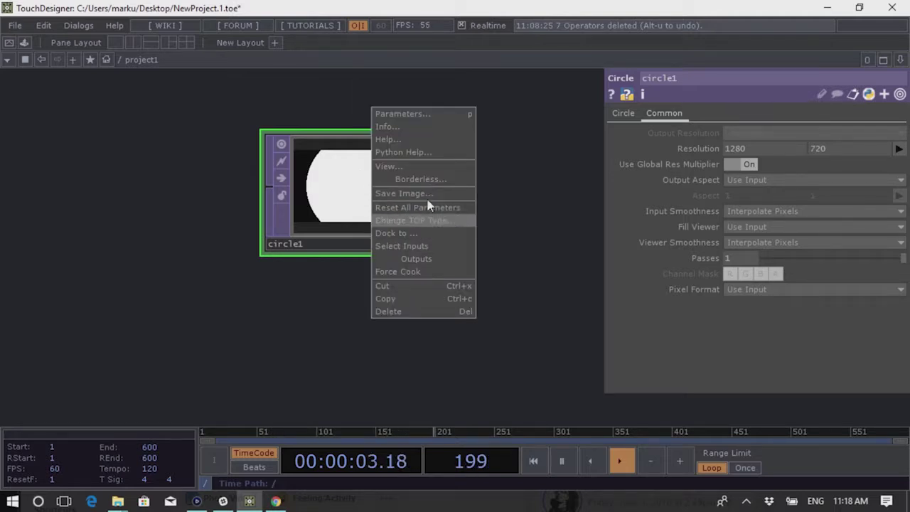
left_click(404, 128)
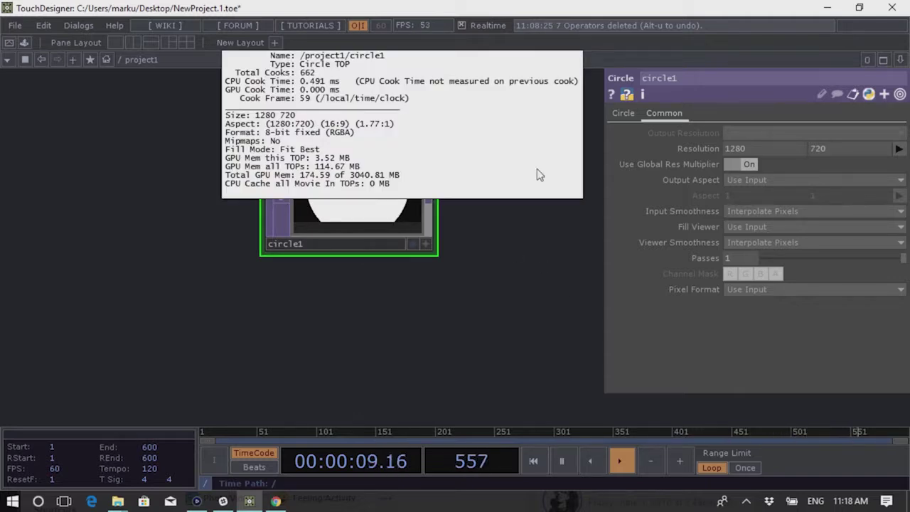
left_click(486, 282)
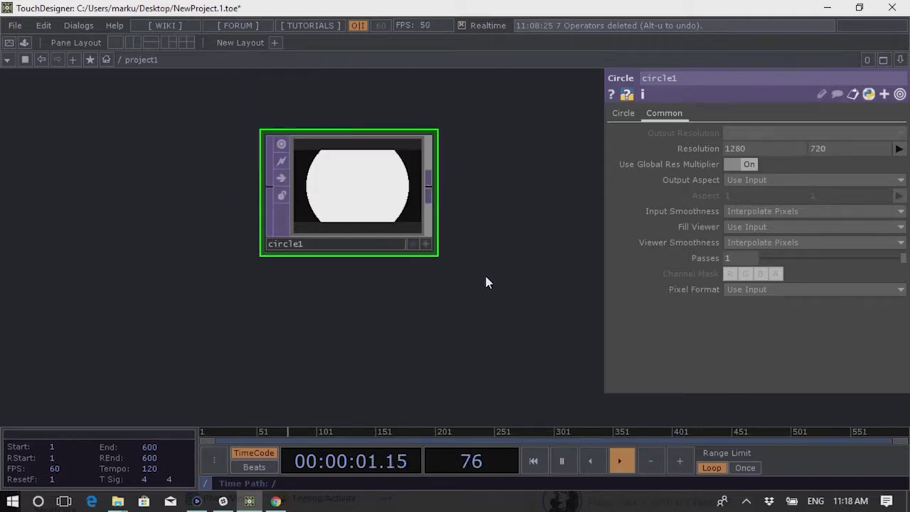
right_click(388, 126)
left_click(425, 142)
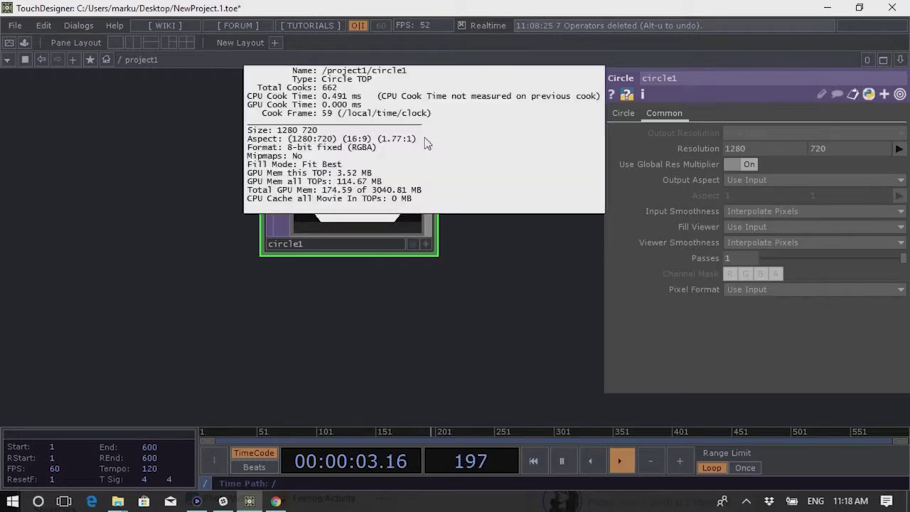
left_click(506, 259)
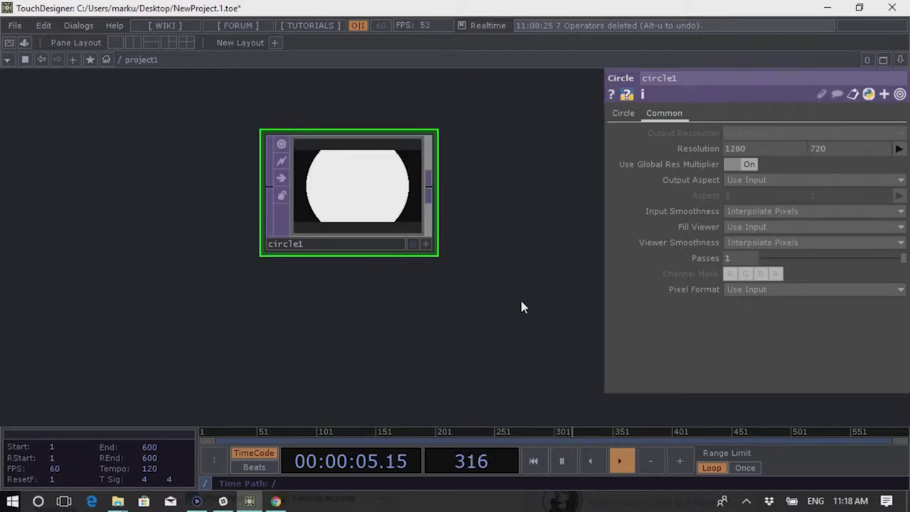
Compare the commands offered for the empty network background with those offered for the Circle TOP node
scroll(445, 244, "down", 4)
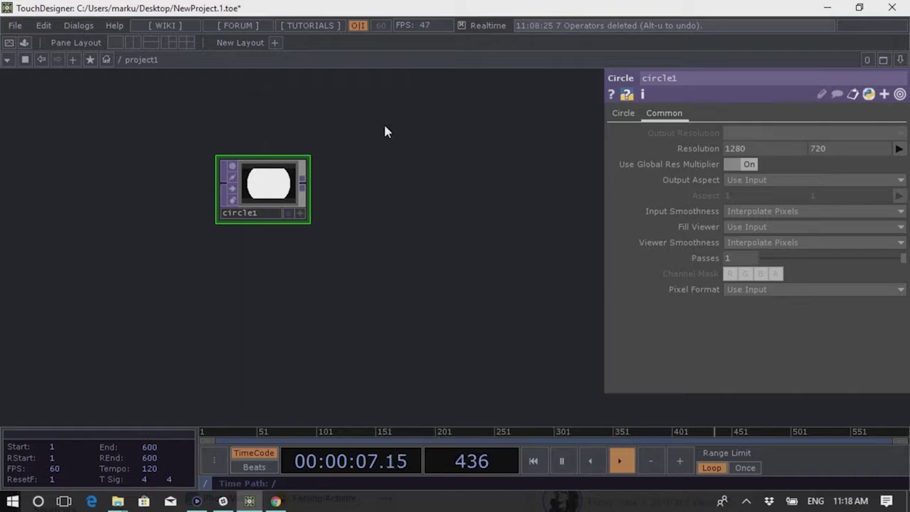
right_click(411, 130)
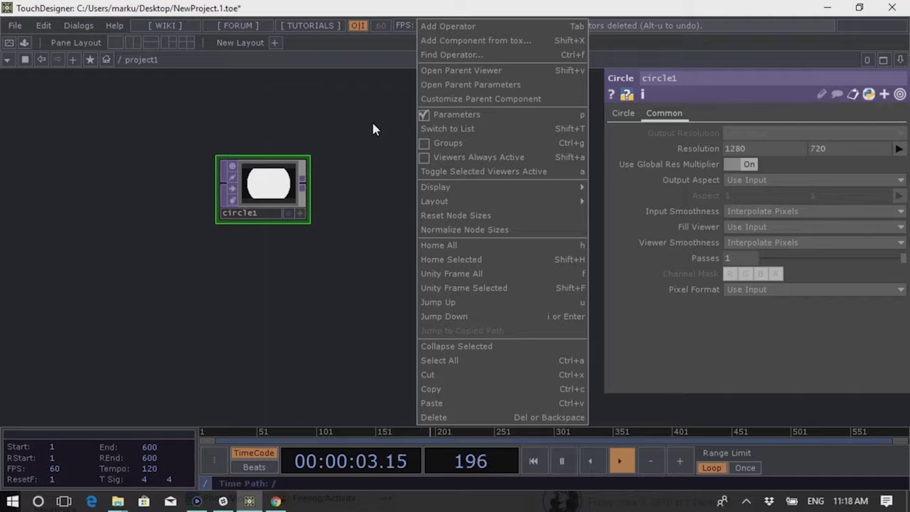
left_click(394, 142)
right_click(396, 140)
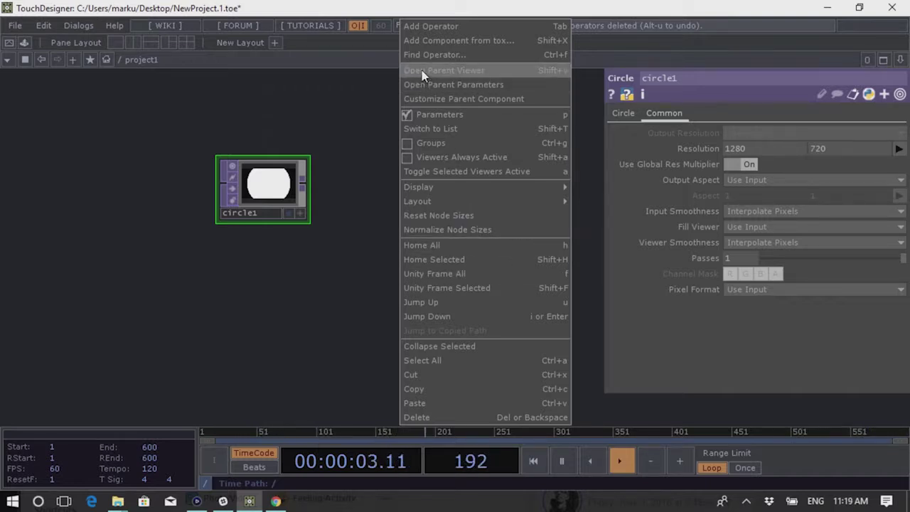
left_click(371, 120)
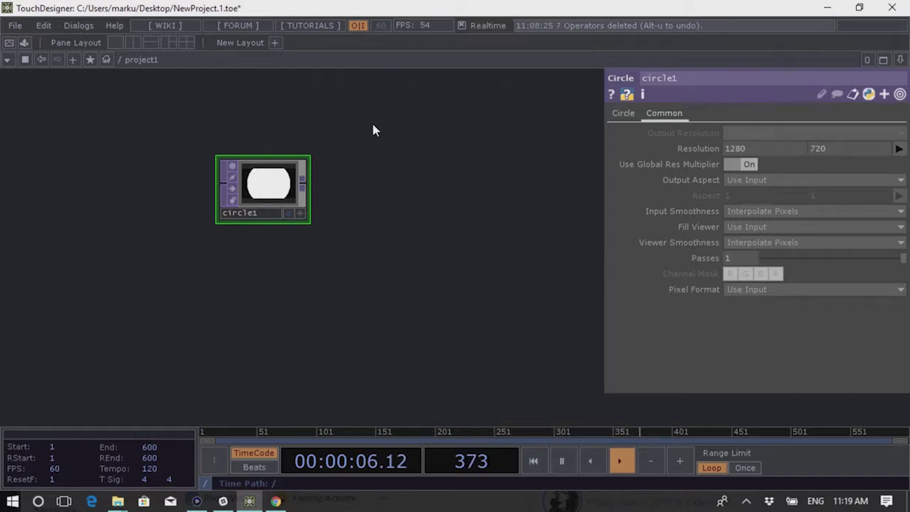
right_click(275, 189)
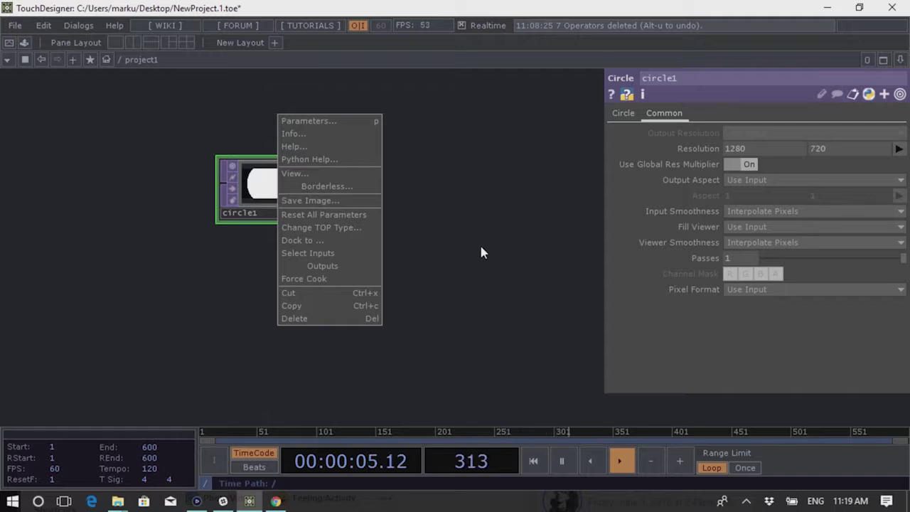
left_click(472, 315)
left_click_drag(472, 315, 342, 263)
right_click(162, 136)
left_click(313, 169)
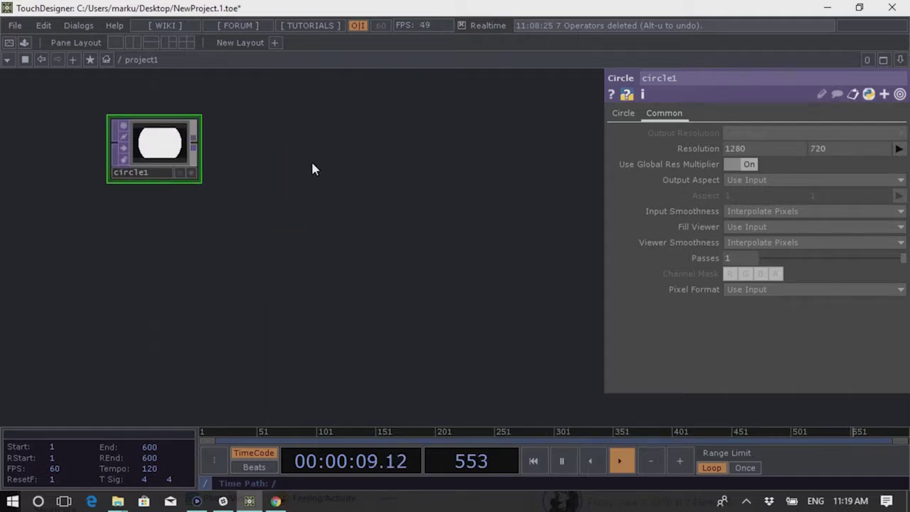
left_click_drag(336, 165, 372, 179)
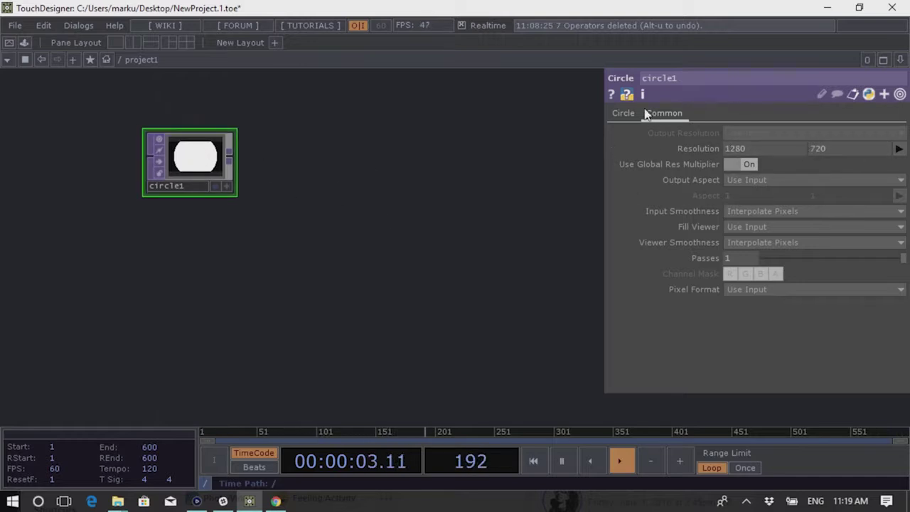
Set both radius values of the Circle TOP to 0.2 in its Circle parameters
left_click(624, 113)
scroll(174, 148, "up", 1)
scroll(174, 148, "up", 3)
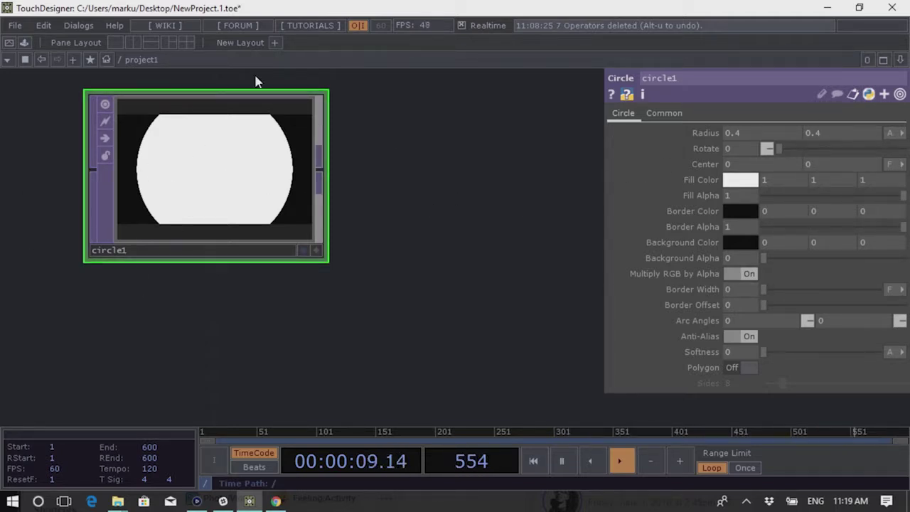
middle_click(712, 137)
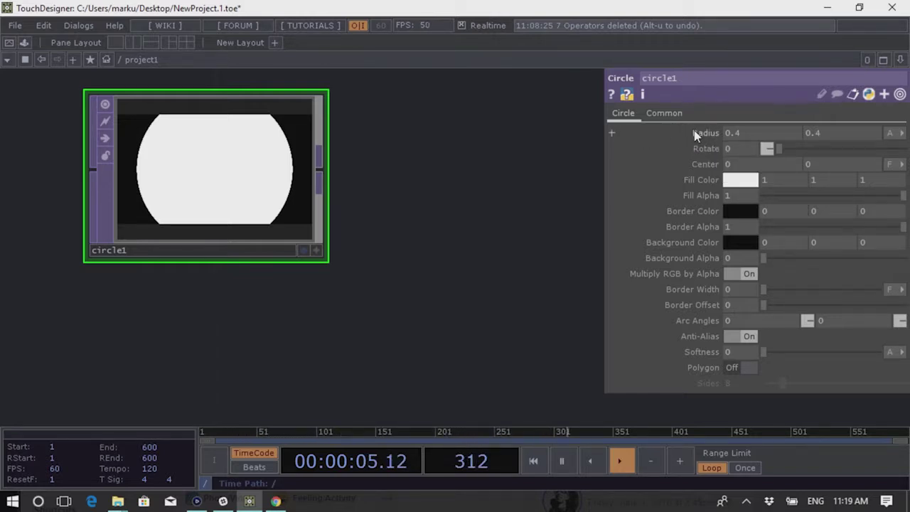
middle_click(703, 138)
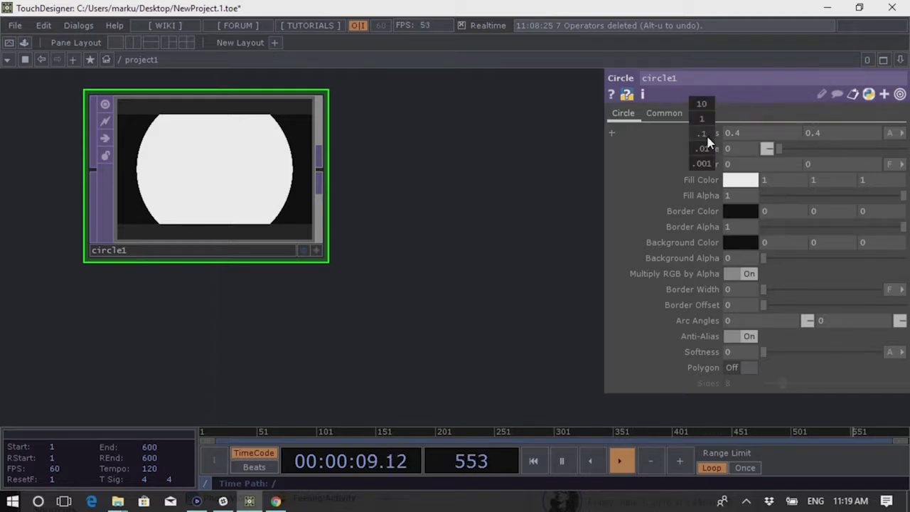
middle_click_drag(701, 138, 669, 129)
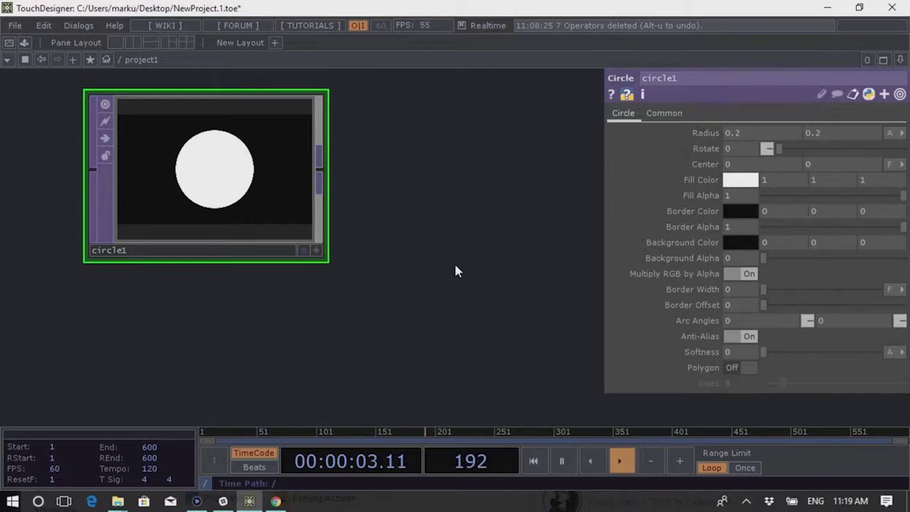
Set the Circle TOP's second arc angle to -80 to cut a wedge out of the circle
left_click_drag(381, 198, 429, 203)
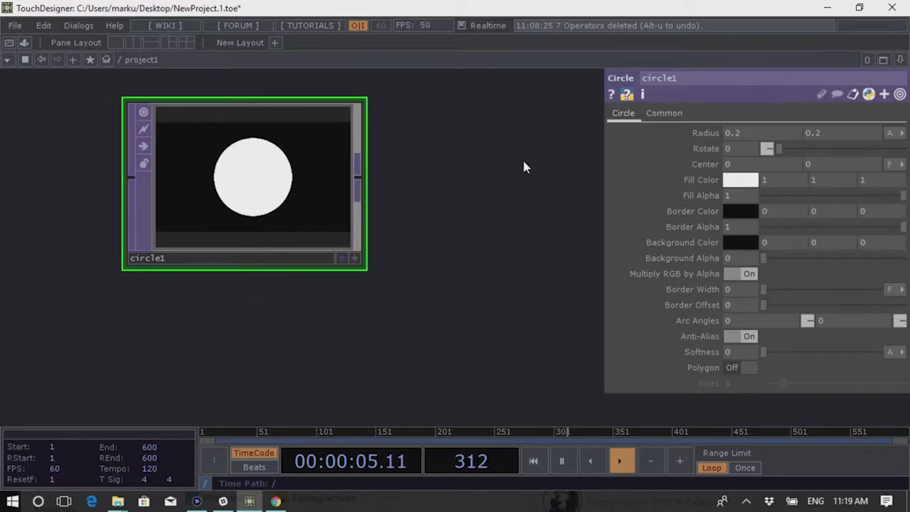
left_click_drag(353, 268, 308, 237)
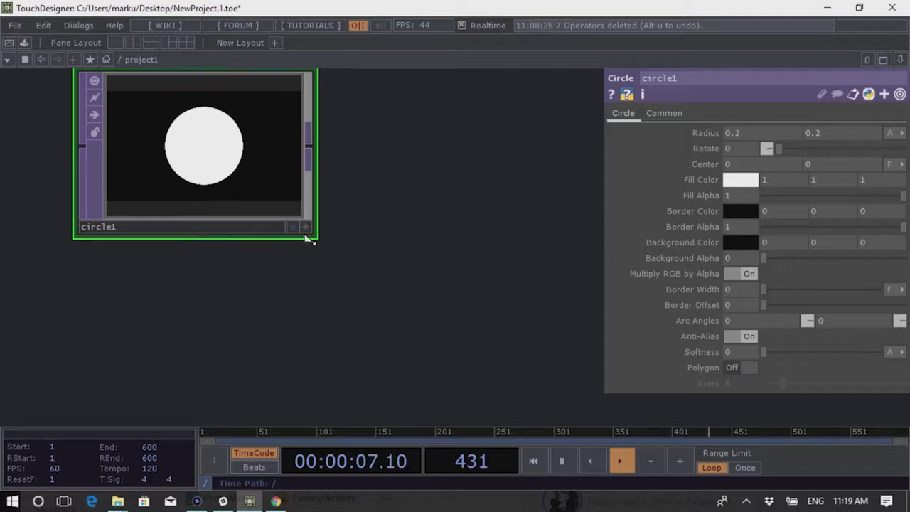
scroll(171, 153, "down", 3)
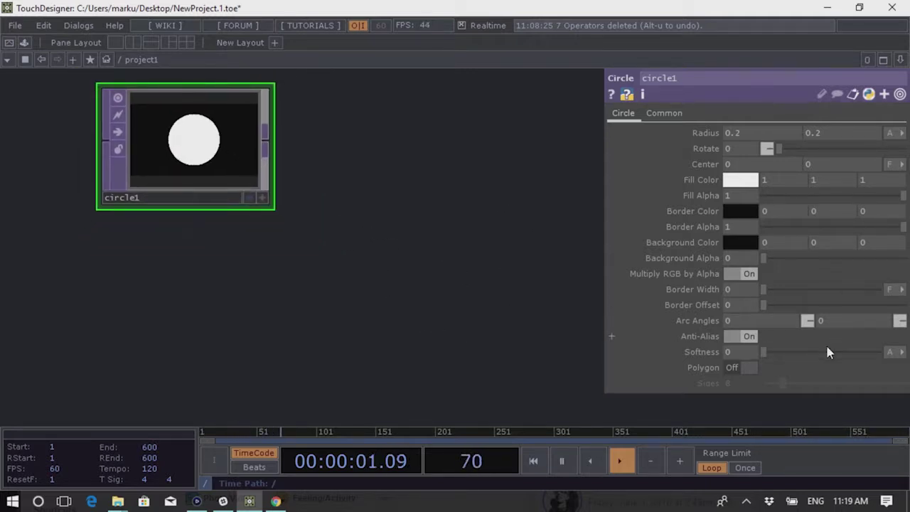
mouse_move(831, 322)
middle_mouse_down()
mouse_move(832, 291)
mouse_move(818, 320)
middle_mouse_up()
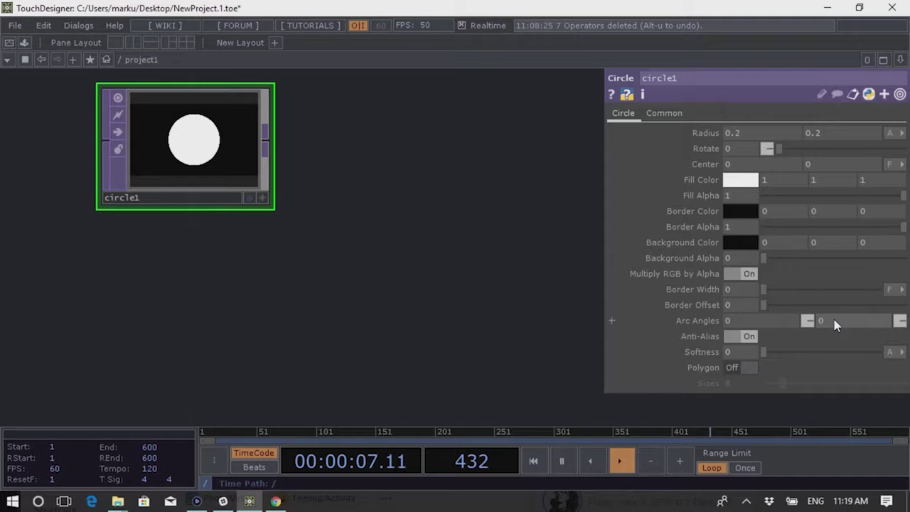
middle_click_drag(836, 318, 837, 321)
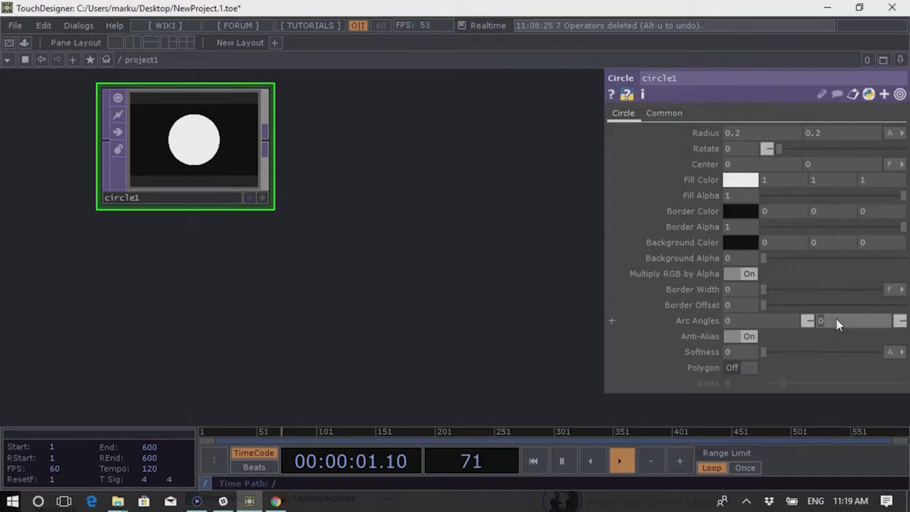
key("Return")
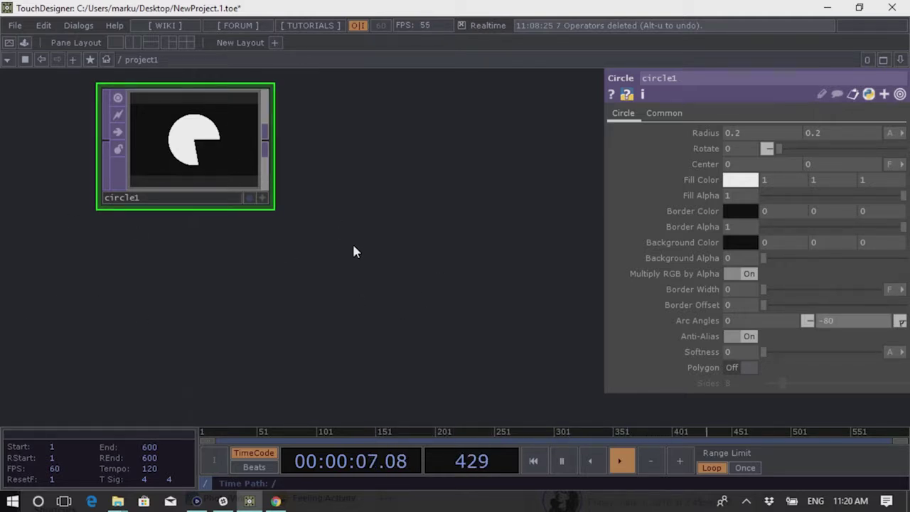
left_click_drag(306, 260, 293, 256)
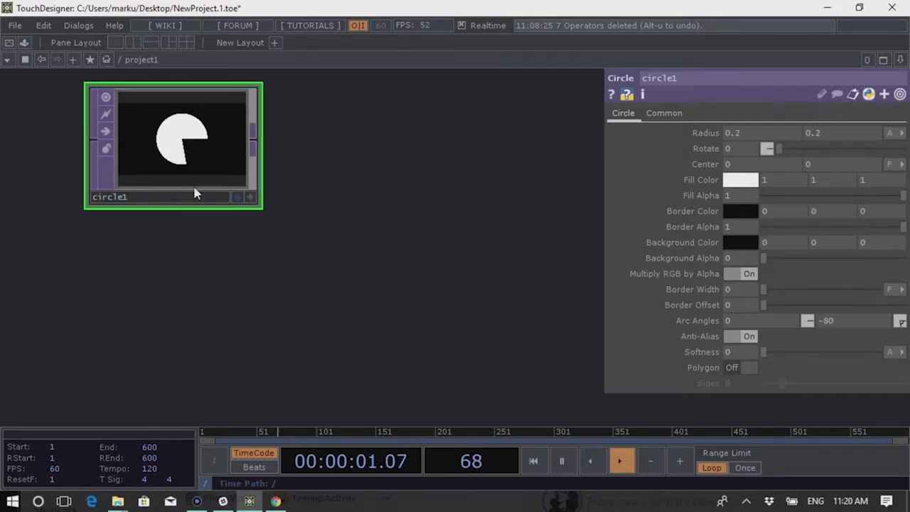
scroll(197, 192, "up", 3)
scroll(327, 199, "down", 3)
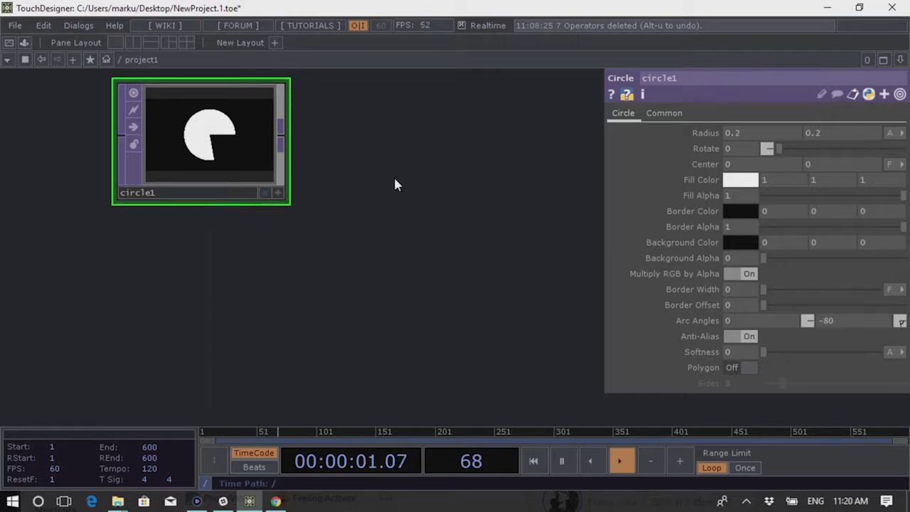
left_click_drag(340, 137, 157, 208)
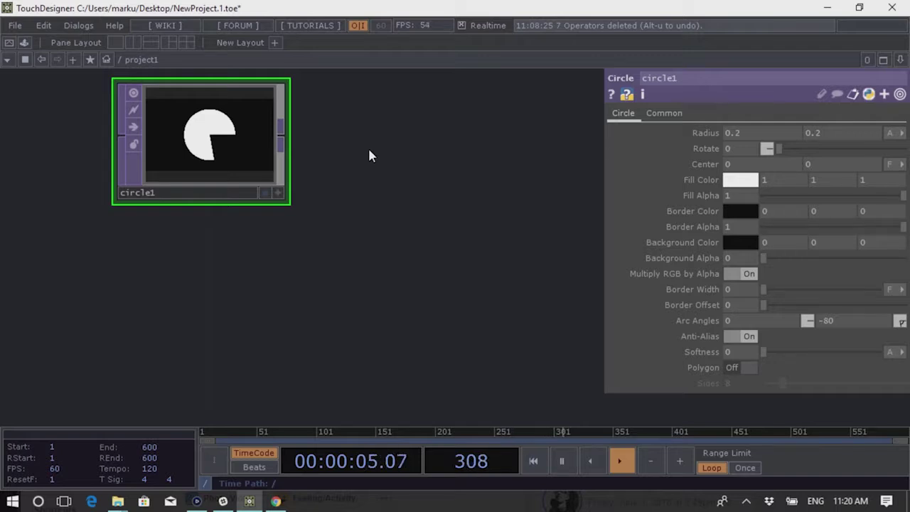
scroll(349, 264, "down", 5)
scroll(355, 263, "up", 4)
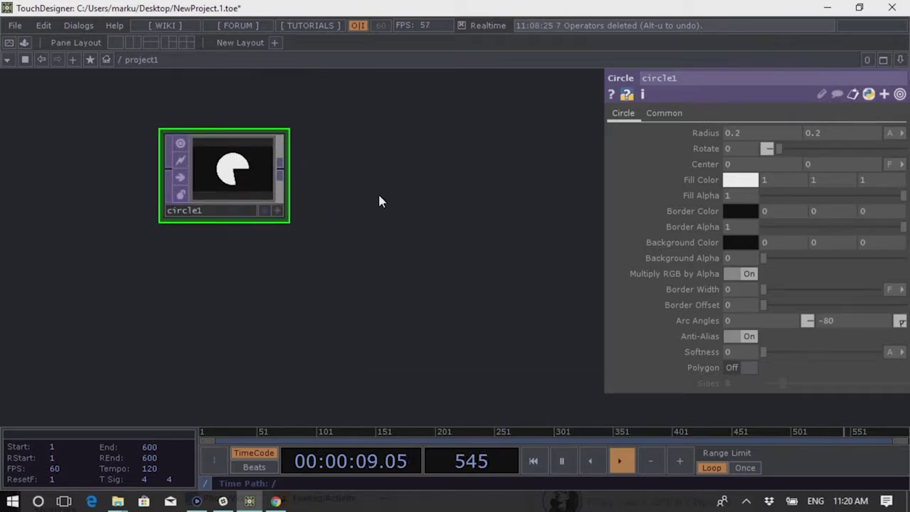
Paste a copy of circle1, then set the copy's radius to 0.14 and its arc angles to -80 and 0
key("ctrl+v")
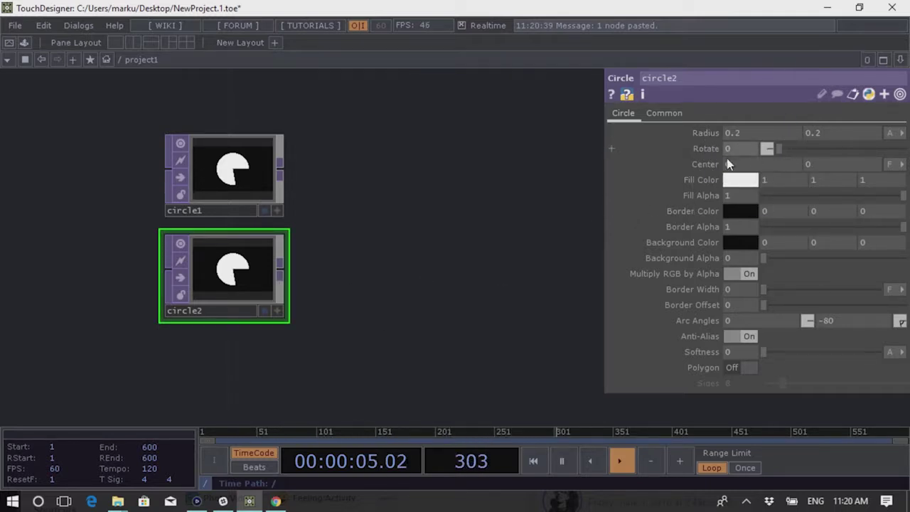
middle_click_drag(710, 133, 754, 152)
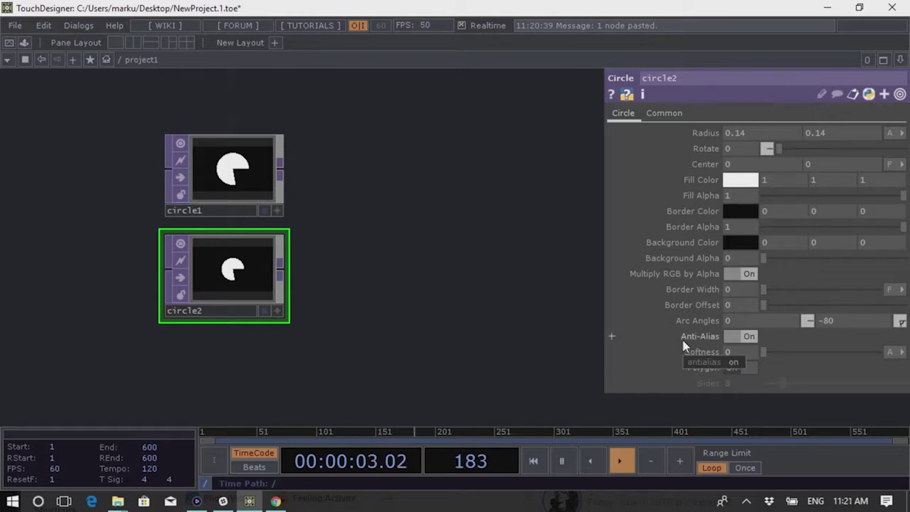
left_click(857, 324)
type("0")
key("Return")
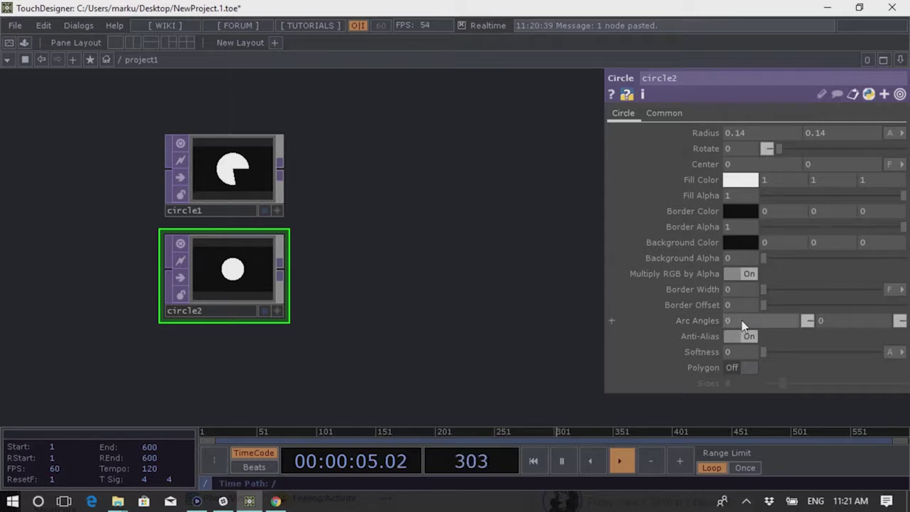
middle_click_drag(740, 321, 673, 289)
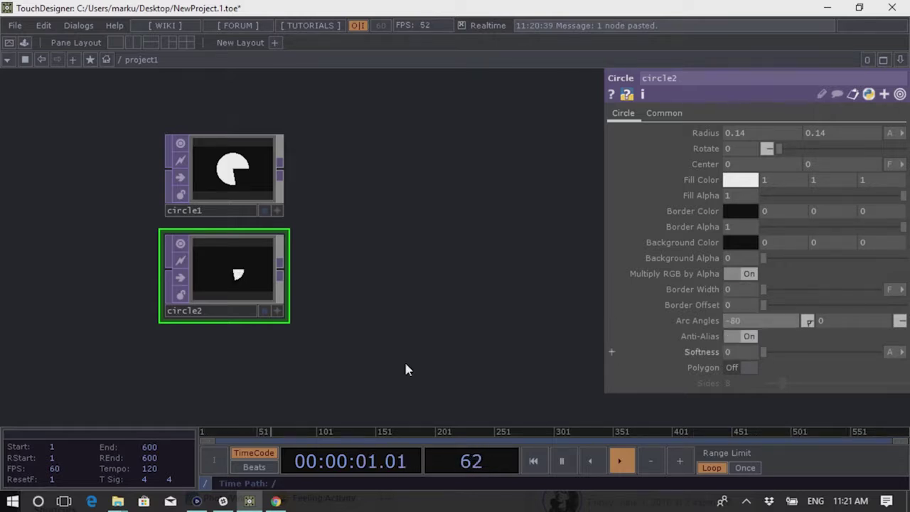
scroll(298, 279, "up", 3)
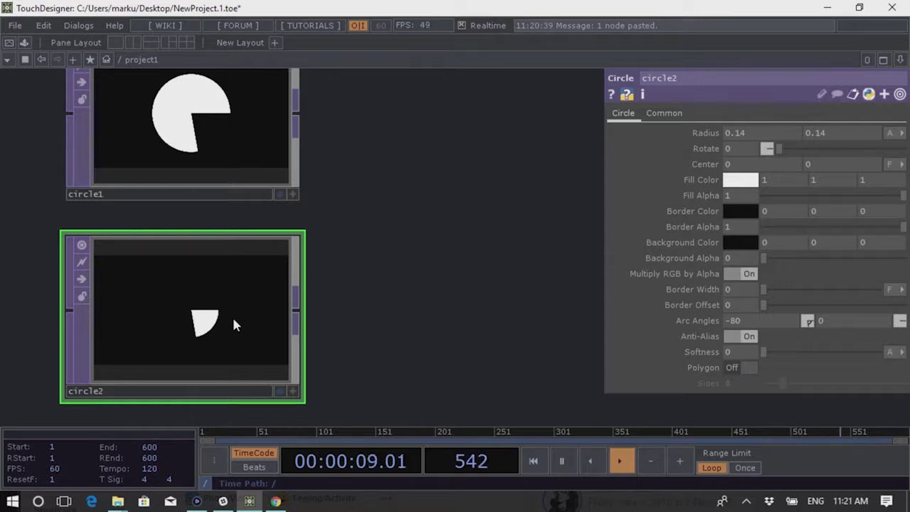
scroll(252, 269, "down", 3)
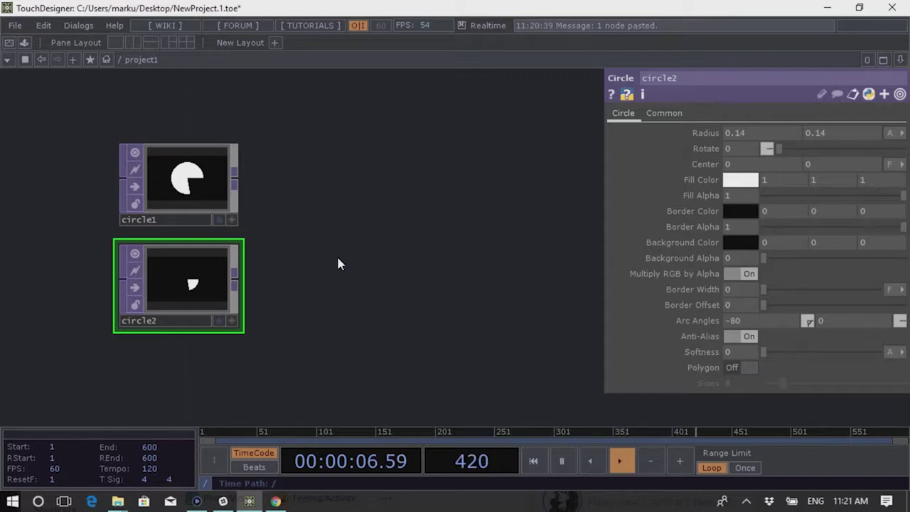
key("Tab")
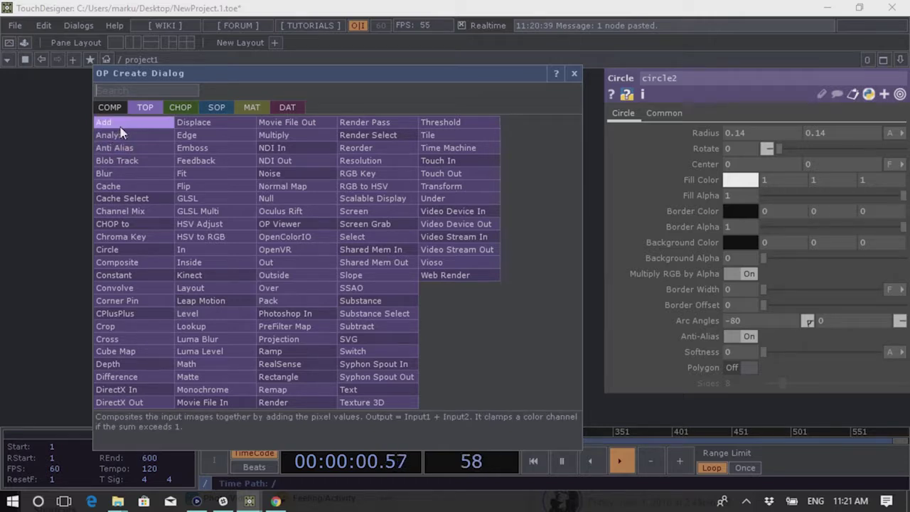
left_click(75, 143)
key("ctrl+s")
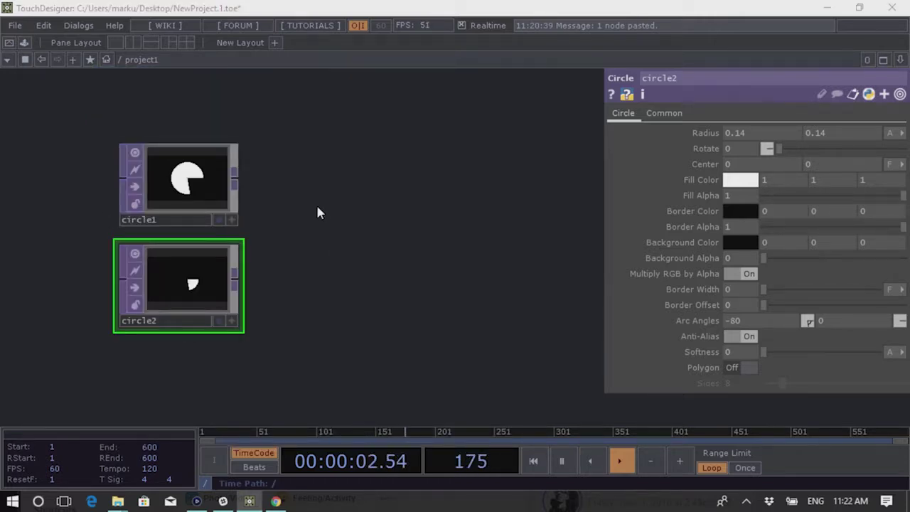
Create an Add TOP and place it to the right of the two circle operators
key("Tab")
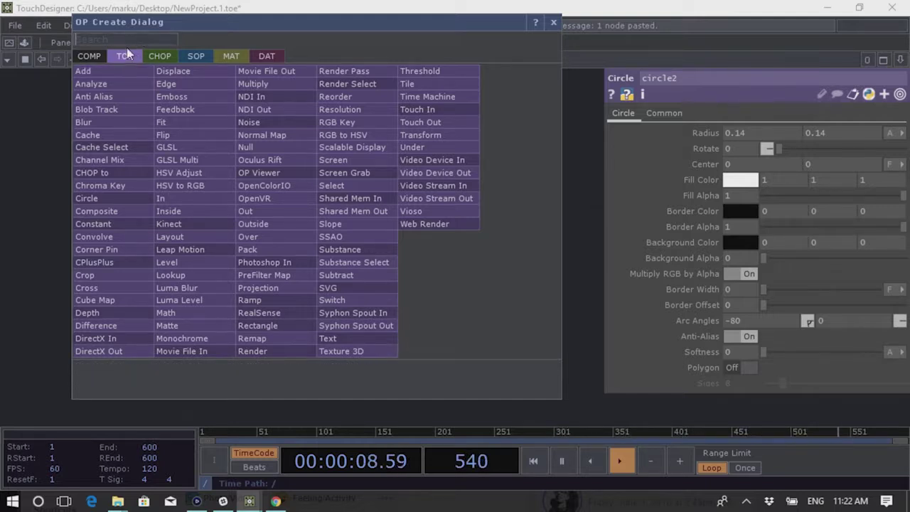
left_click(103, 71)
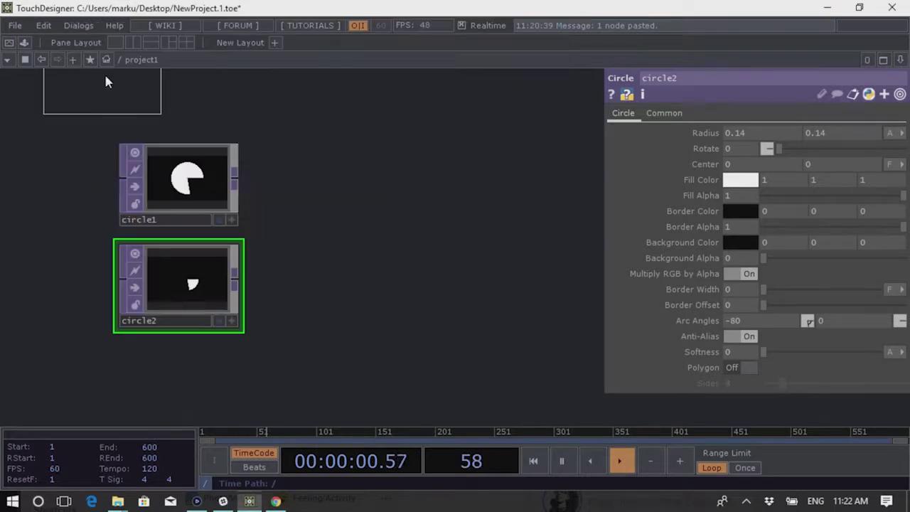
left_click(377, 234)
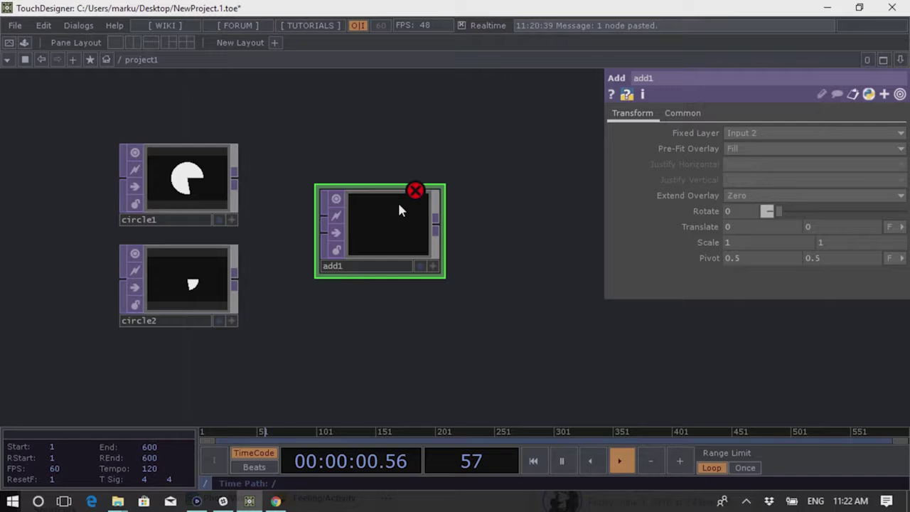
Inspect the info pop-up of the Add operator to read its error
middle_click(381, 231)
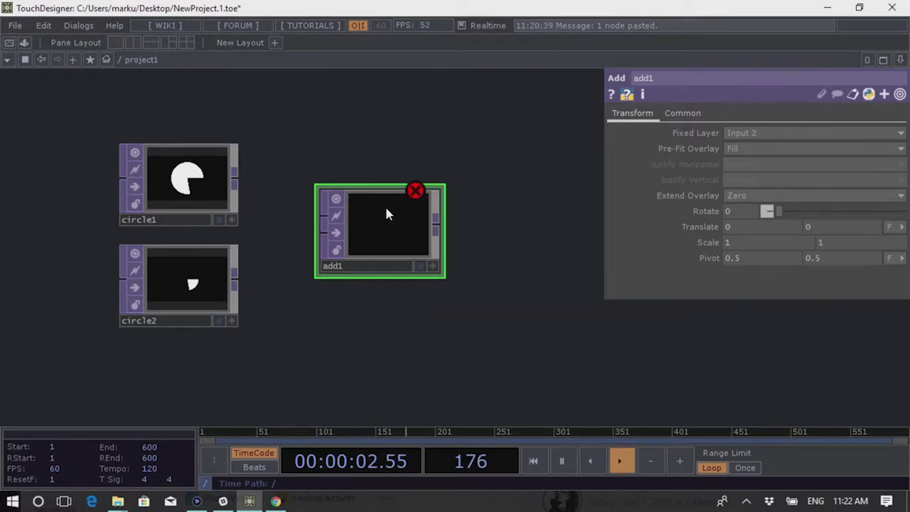
middle_click(375, 213)
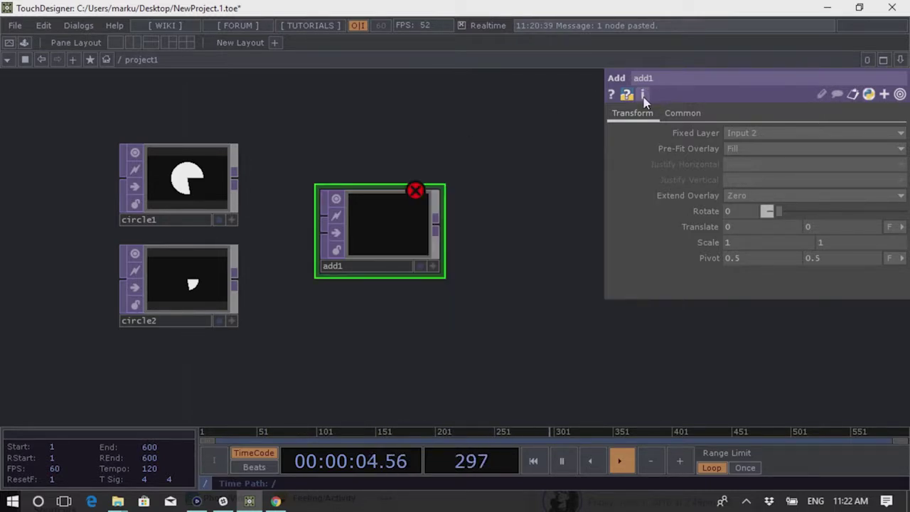
left_click(644, 95)
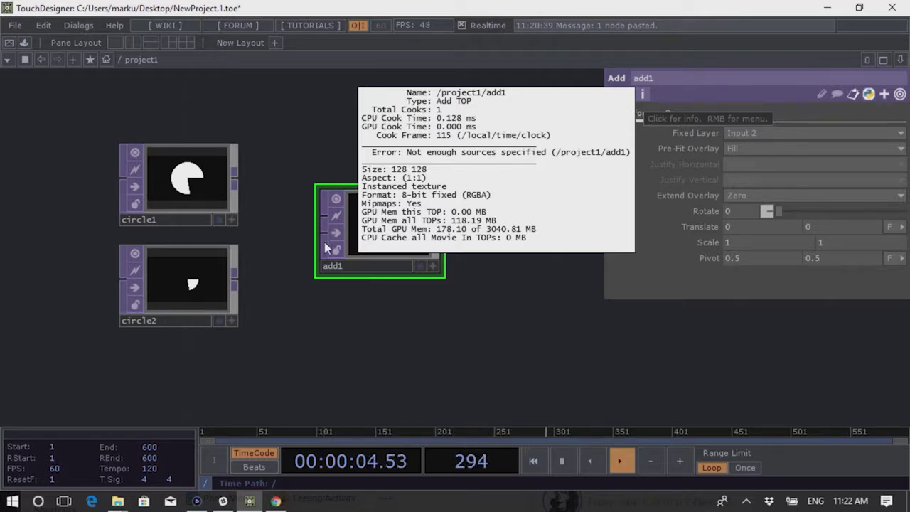
middle_click_drag(377, 316, 400, 201)
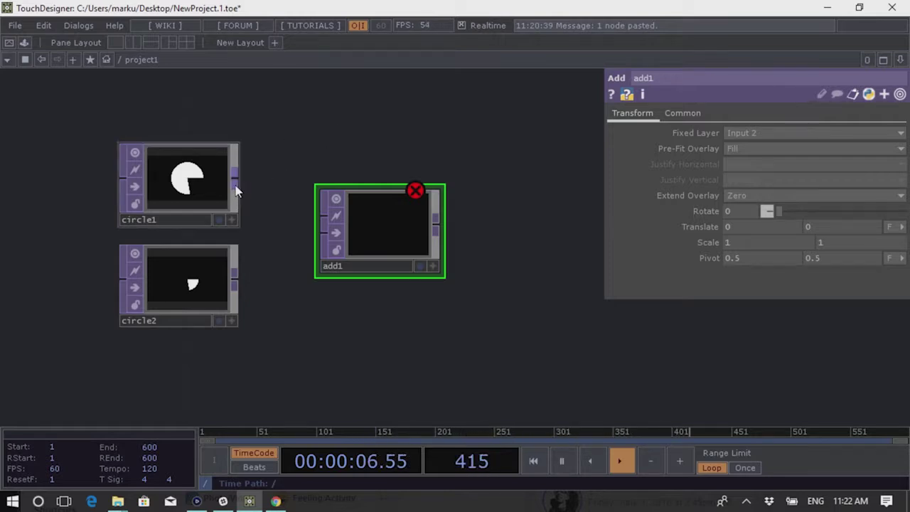
Connect circle1 to the first input and circle2 to the second input of the Add operator
left_click_drag(239, 185, 289, 220)
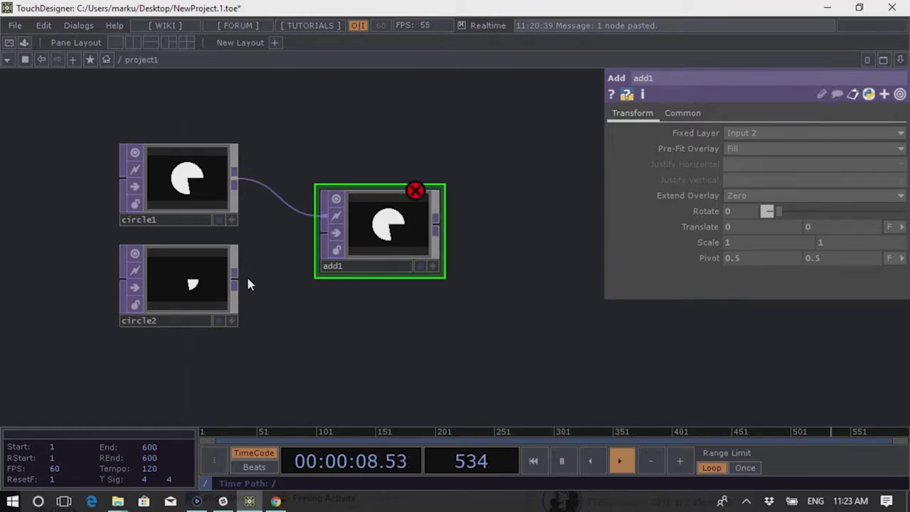
left_click_drag(236, 277, 296, 239)
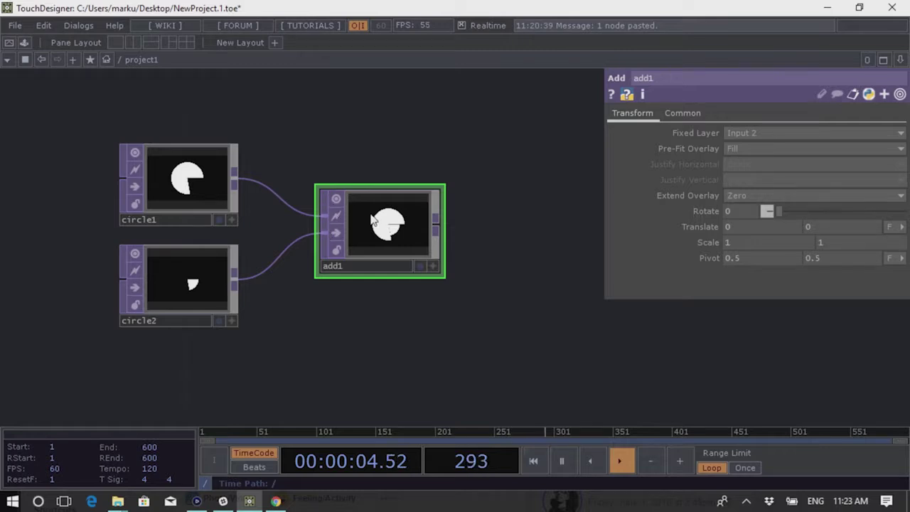
scroll(373, 224, "up", 3)
scroll(408, 229, "down", 3)
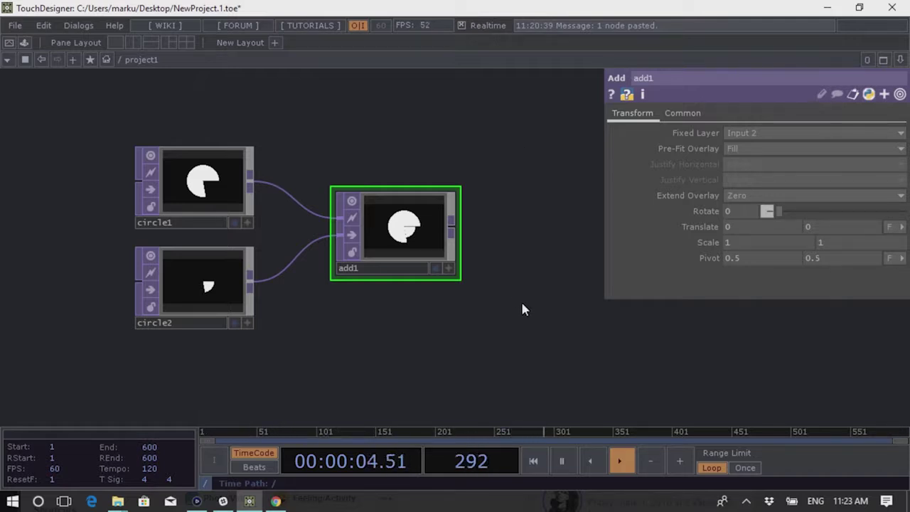
Replace the Add operator with a new Add TOP created from circle1's output, and connect circle2 to its second input
key("Delete")
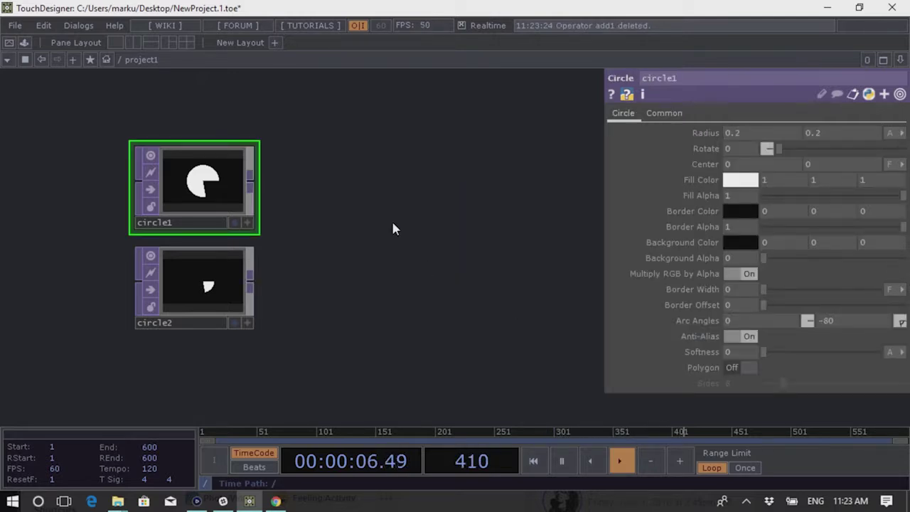
right_click(249, 182)
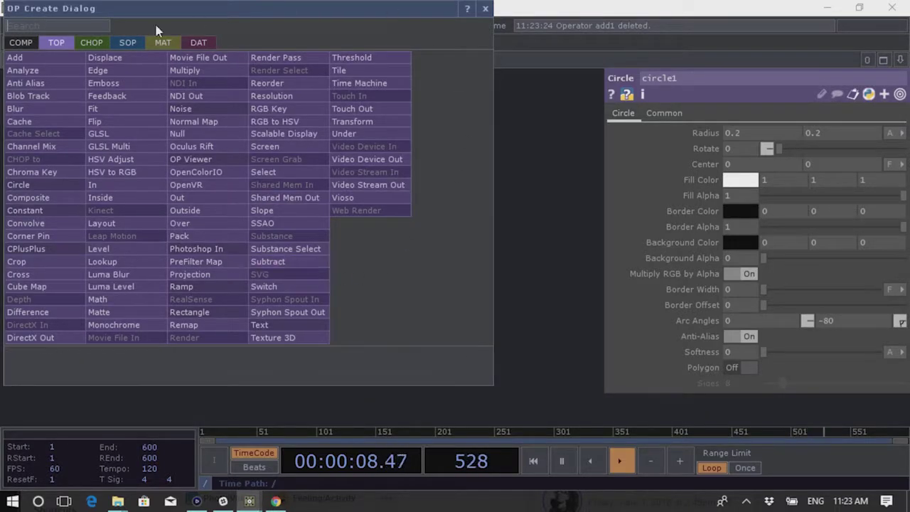
left_click(41, 61)
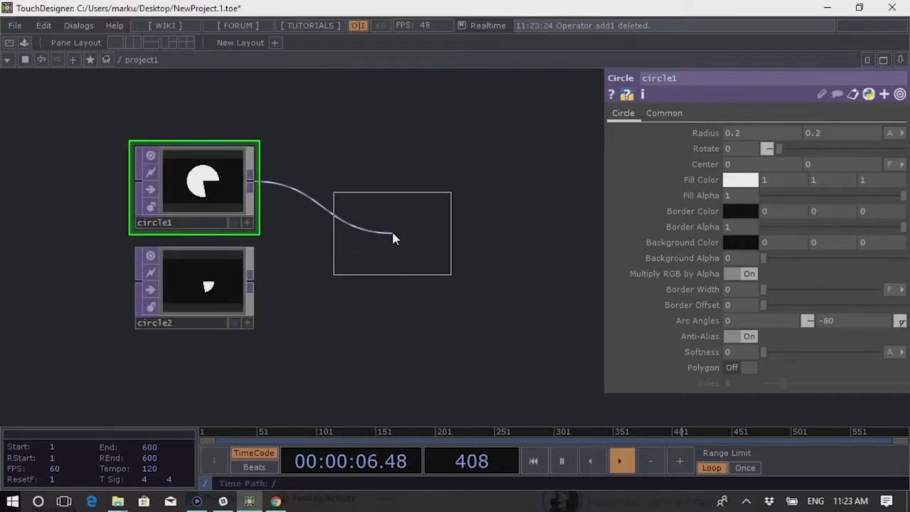
left_click(425, 246)
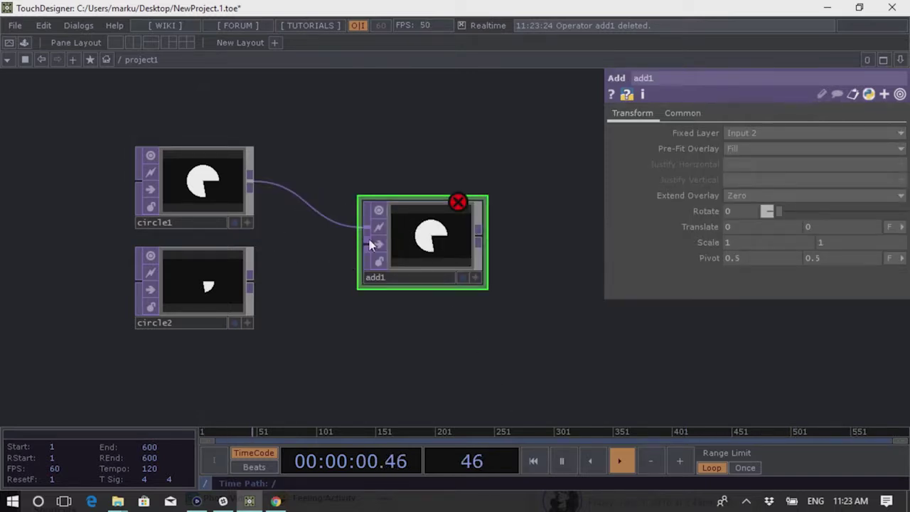
left_click_drag(250, 279, 367, 243)
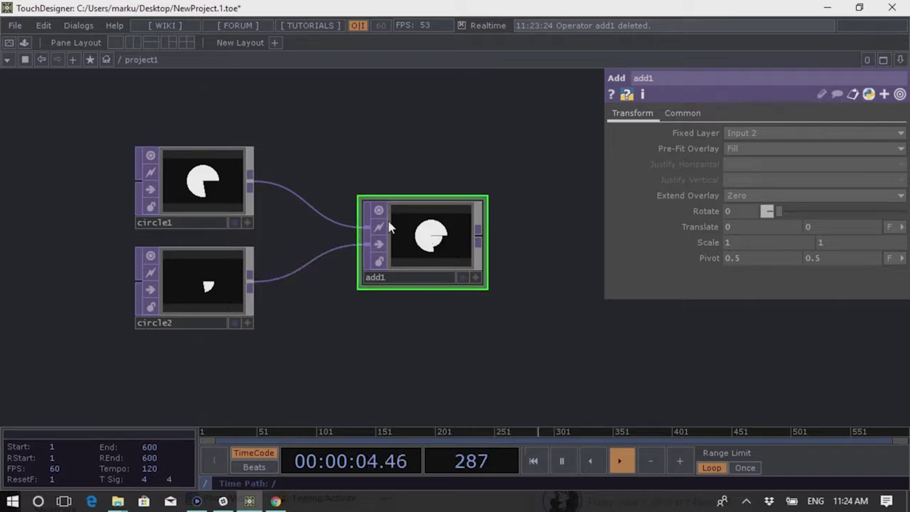
Delete the Add operator from the network
right_click(422, 235)
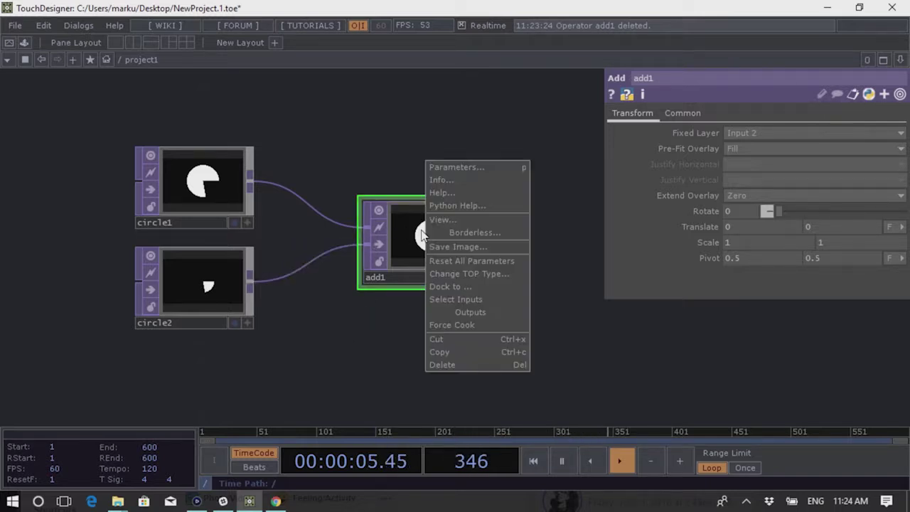
left_click(447, 365)
left_click_drag(405, 197, 400, 108)
right_click_drag(386, 169, 242, 305)
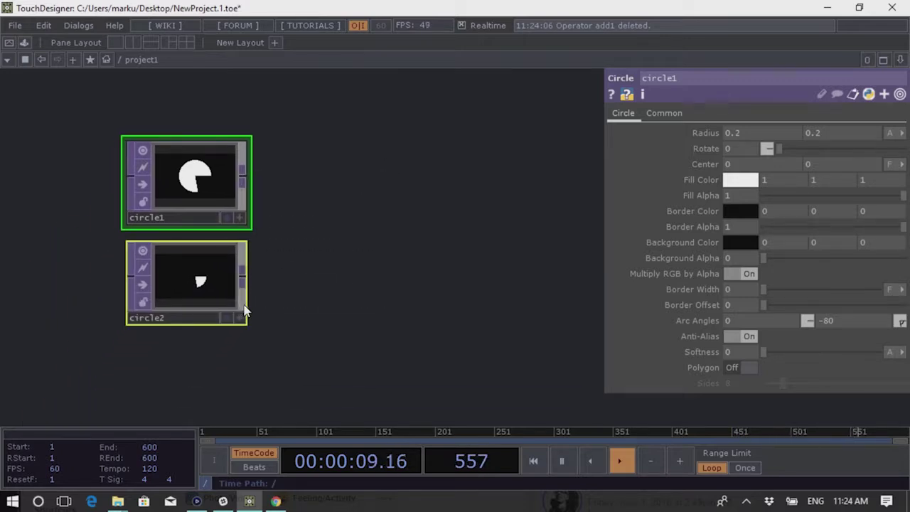
Create an Add TOP directly from circle1's output and connect circle2's output to its second input
right_click(247, 181)
left_click(14, 57)
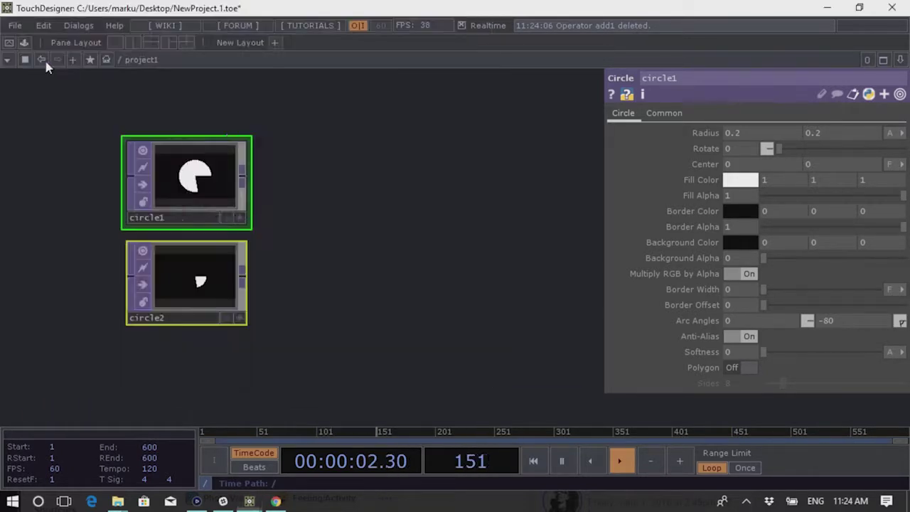
left_click(391, 234)
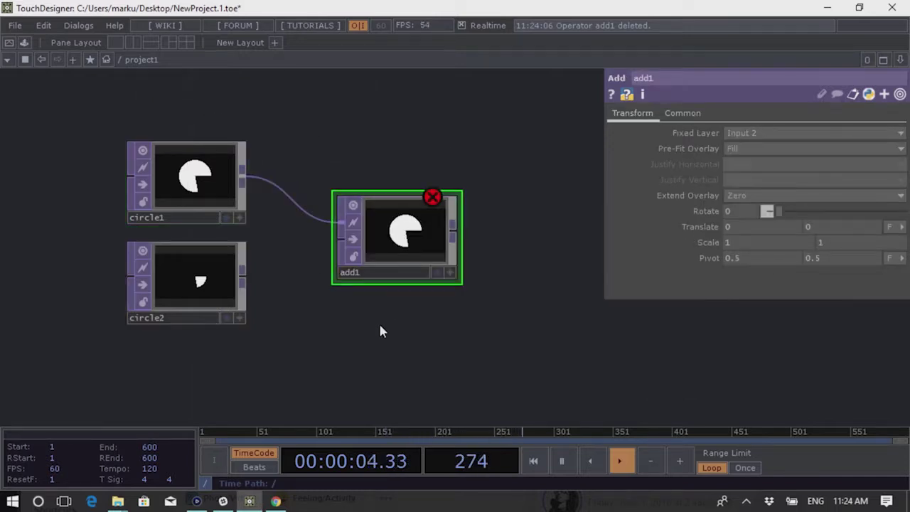
left_click_drag(244, 278, 343, 240)
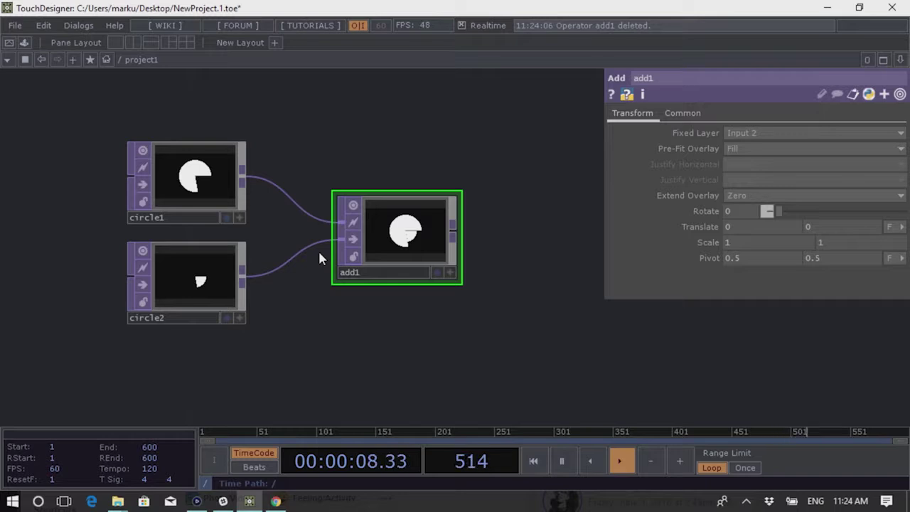
Disconnect circle2 from the Add operator's second input, then connect it there again
right_click(278, 267)
left_click(298, 307)
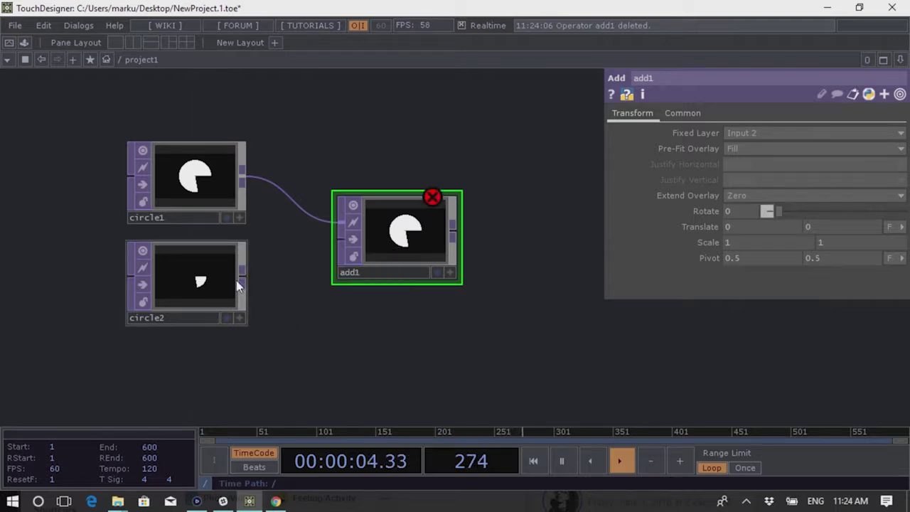
left_click_drag(243, 270, 341, 239)
left_click_drag(307, 298, 320, 245)
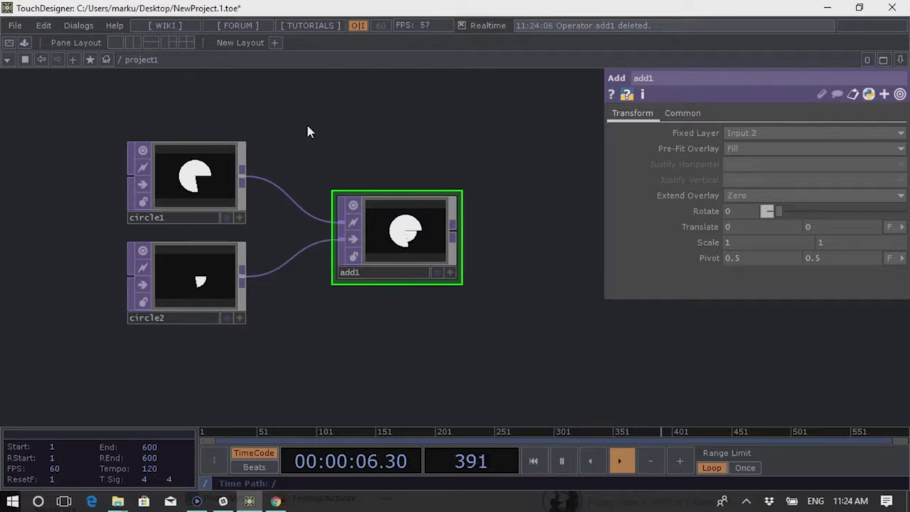
Move the Add operator farther to the right of the two circles
left_click_drag(396, 244, 468, 243)
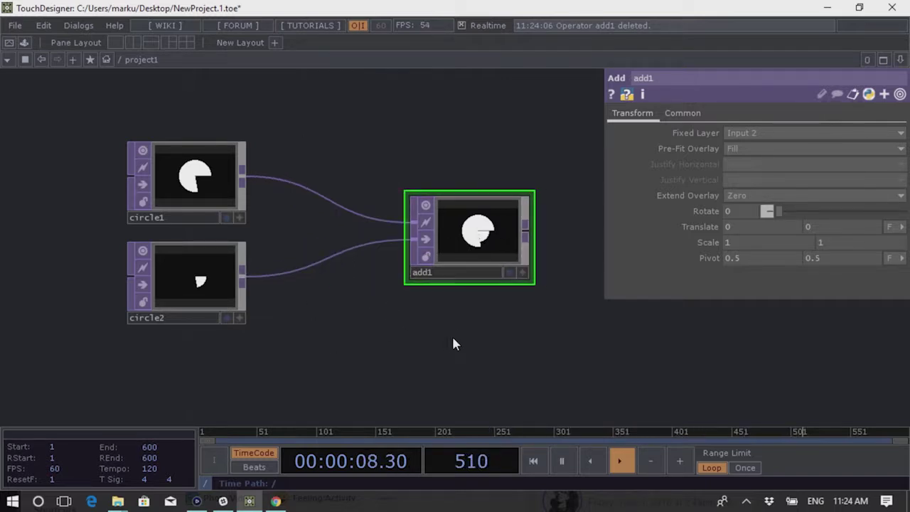
right_click(327, 204)
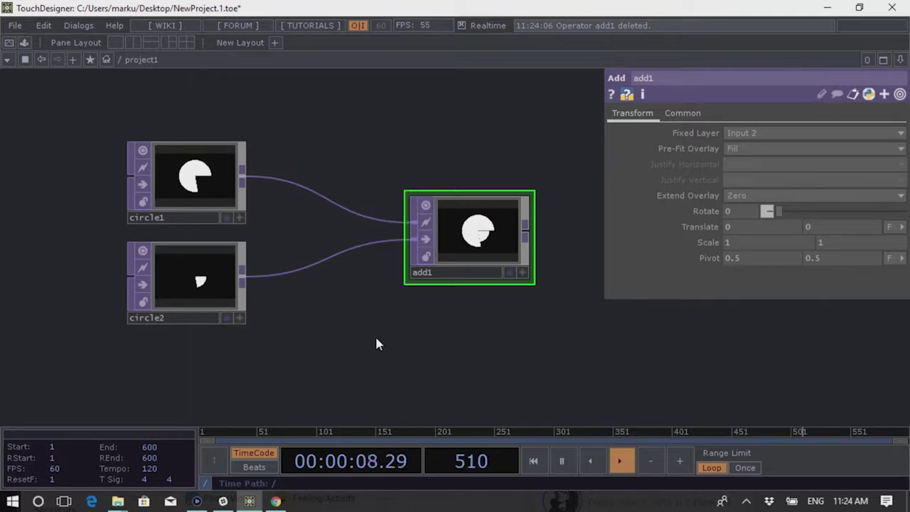
Detach circle1's wire from the Add operator's first input, then reconnect circle1 to that input
left_click(416, 223)
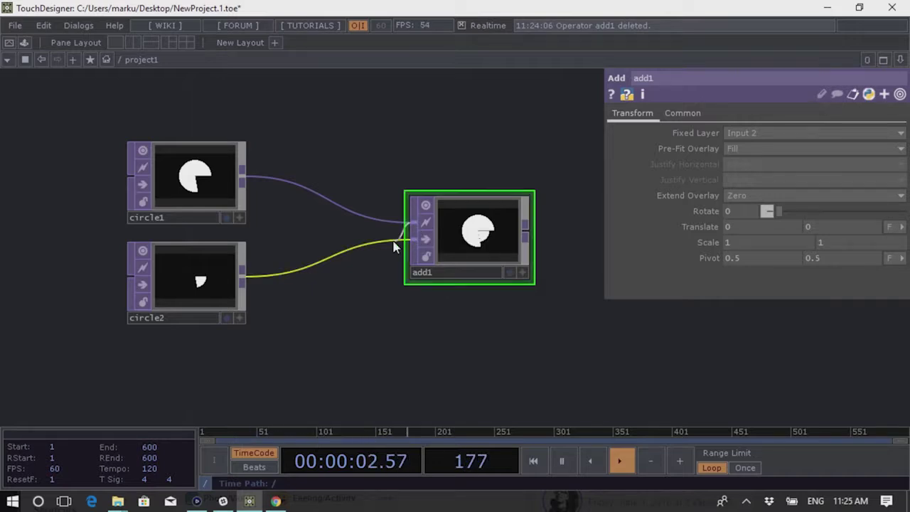
left_click(343, 124)
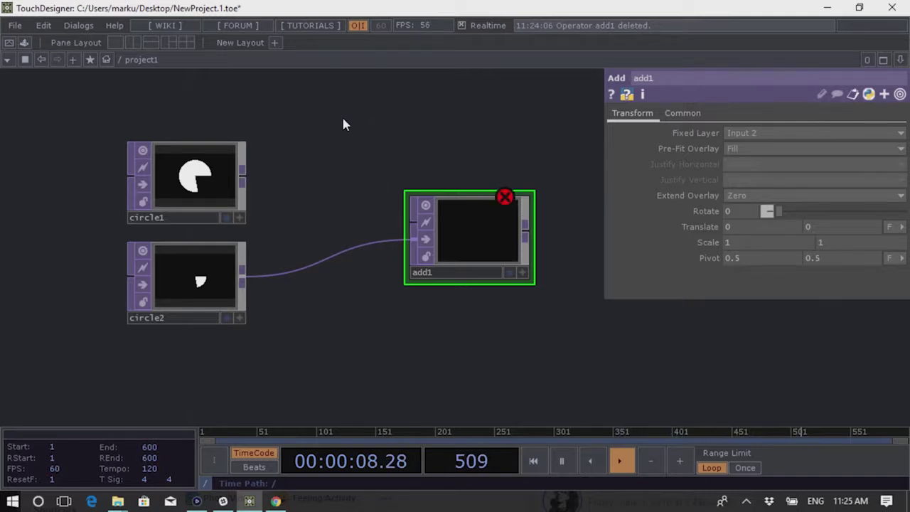
left_click(243, 176)
left_click(421, 222)
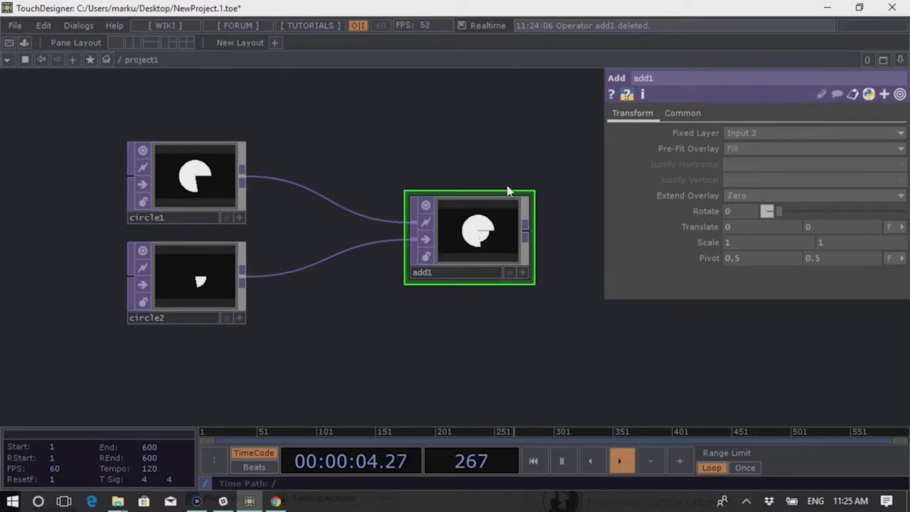
Delete the Add operator, then undo the deletion
key("Delete")
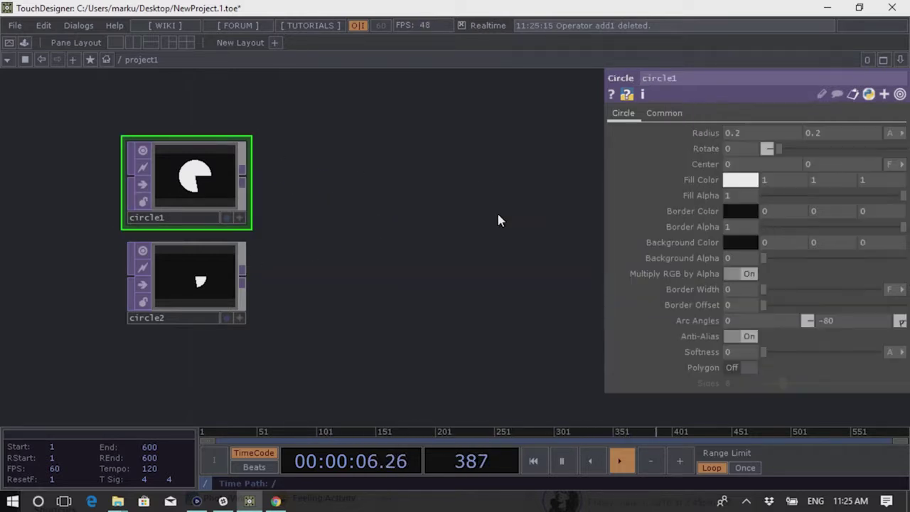
key("ctrl+z")
left_click_drag(479, 229, 396, 234)
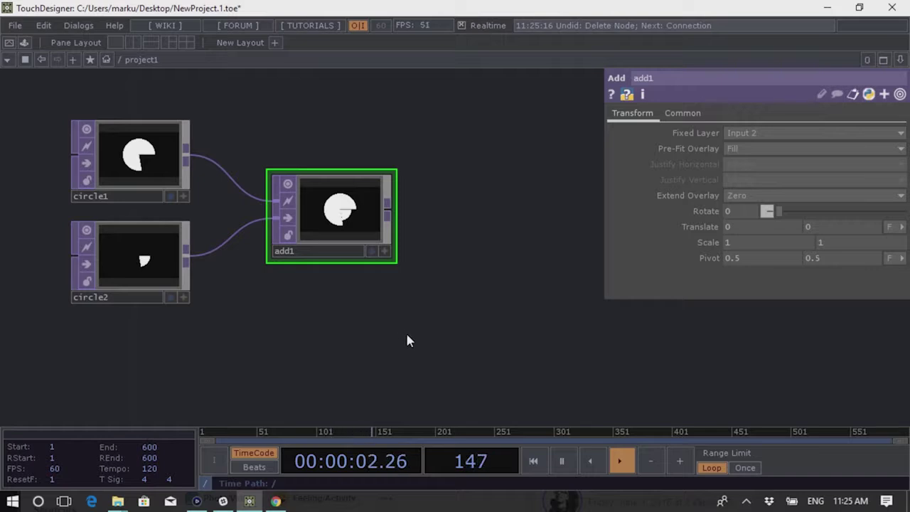
key("h")
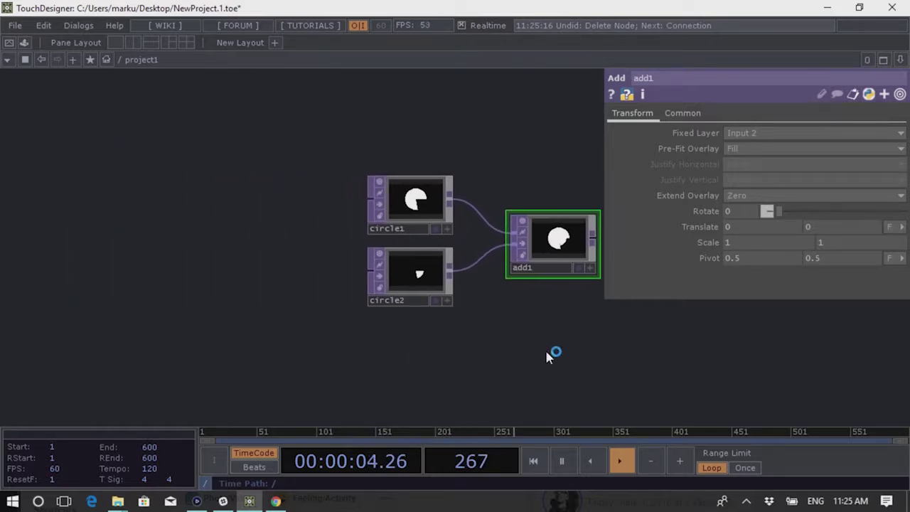
scroll(569, 240, "up", 5)
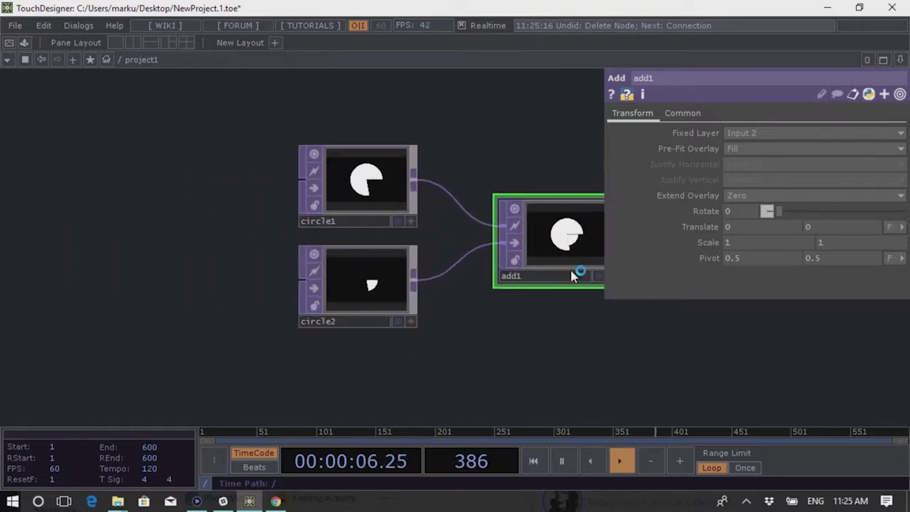
key("h")
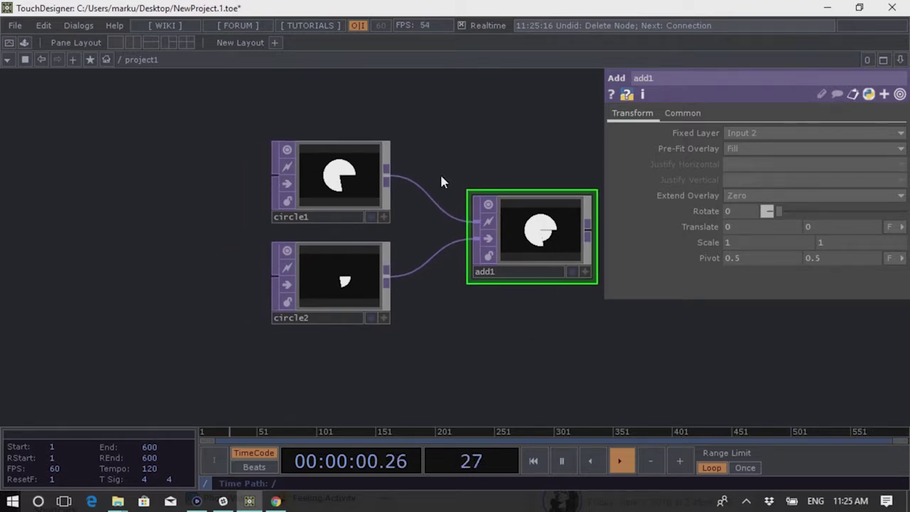
scroll(468, 195, "down", 3)
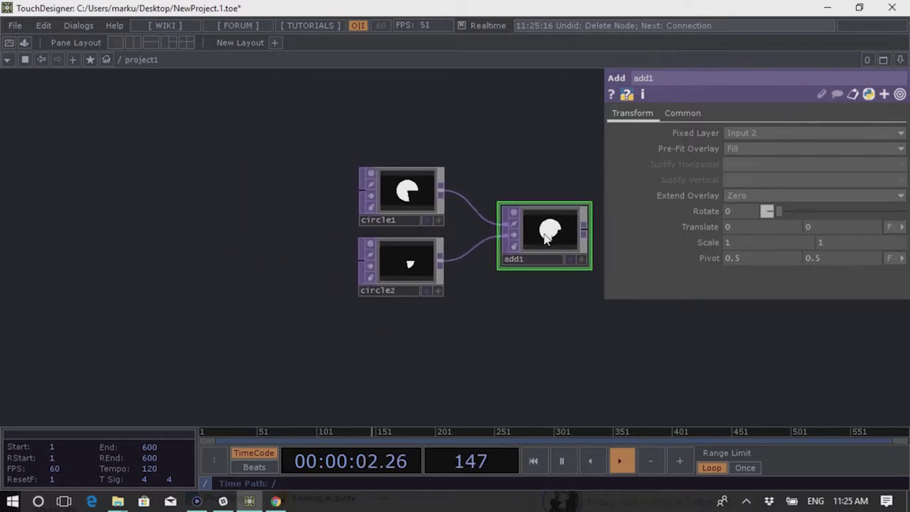
Create a Mouse In CHOP in the empty network area well to the left of the two circles
left_click(406, 191)
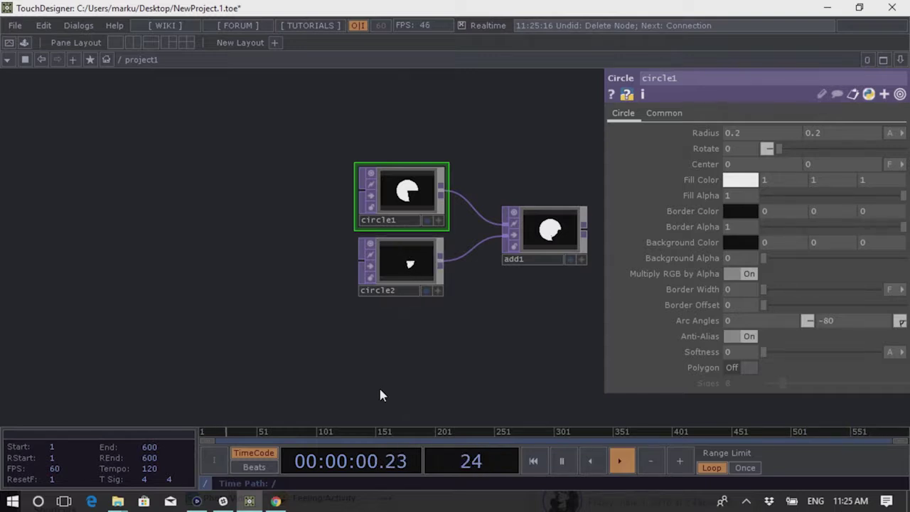
left_click_drag(202, 265, 243, 246)
scroll(242, 247, "down", 2)
left_click_drag(283, 270, 325, 275)
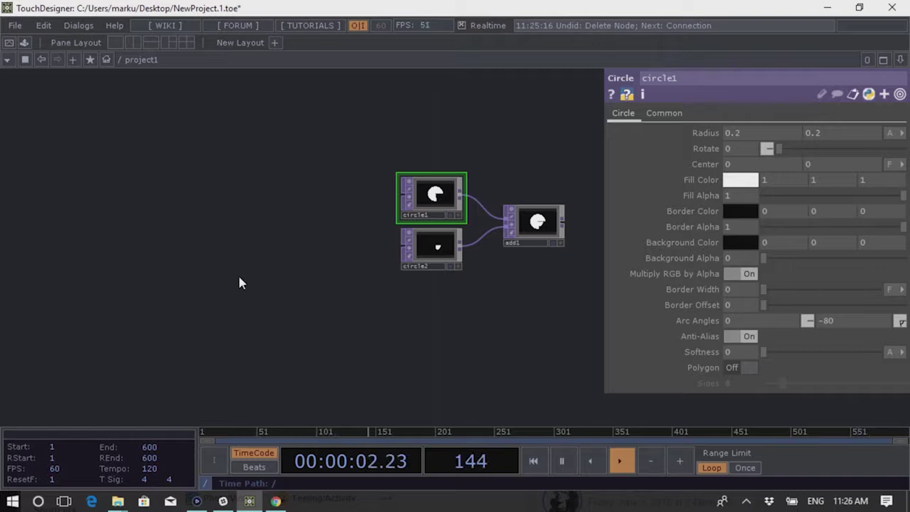
left_click_drag(128, 219, 226, 237)
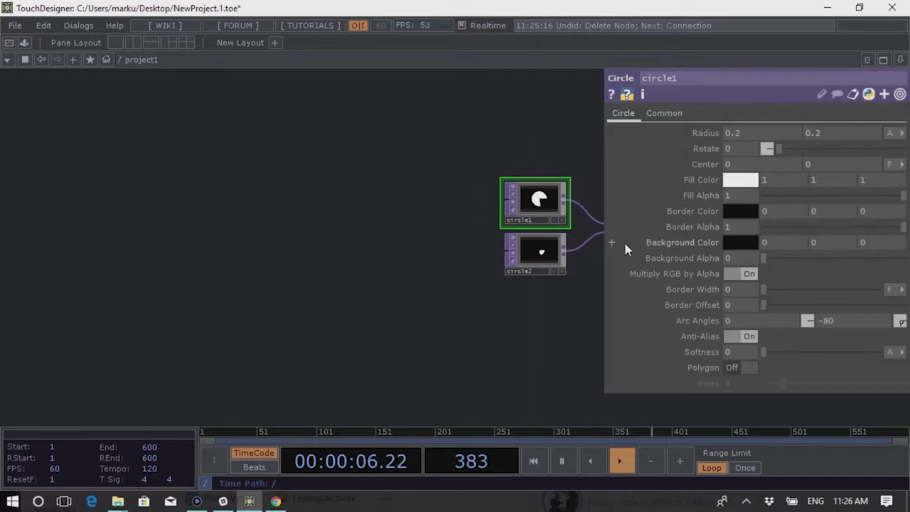
left_click_drag(296, 245, 431, 279)
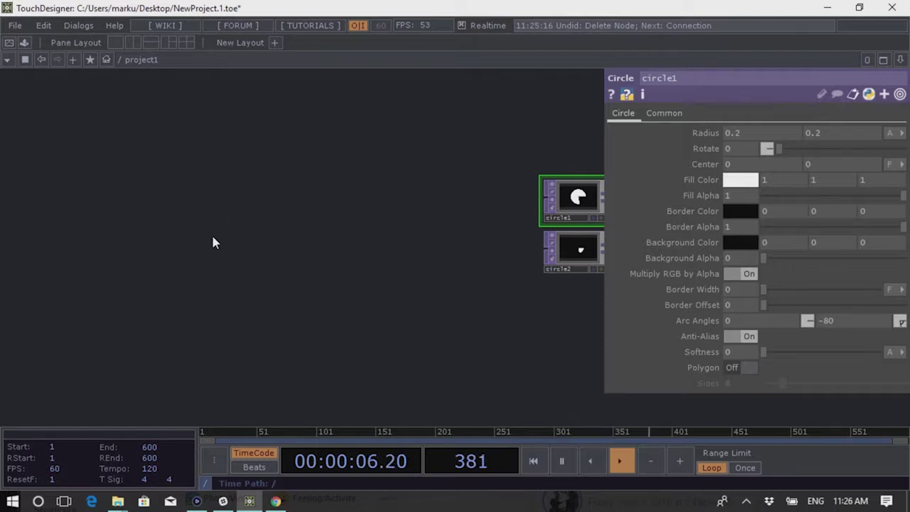
key("Tab")
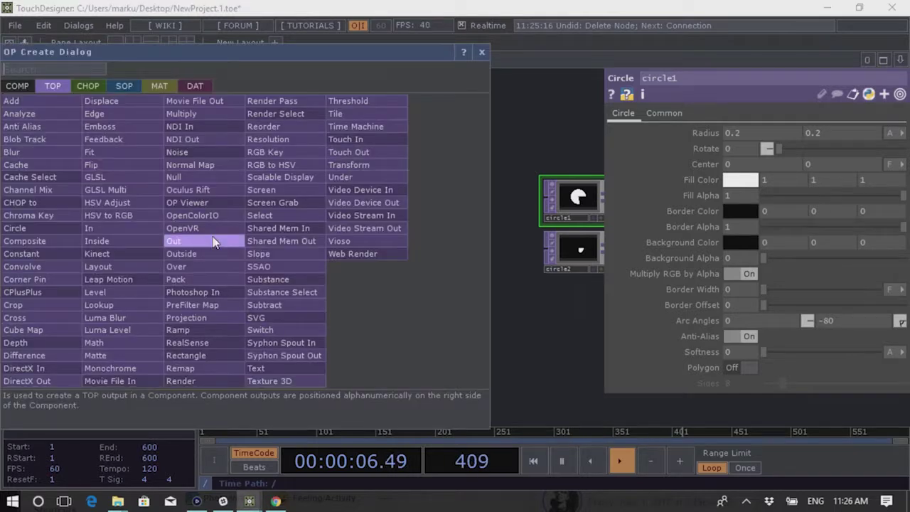
left_click(88, 86)
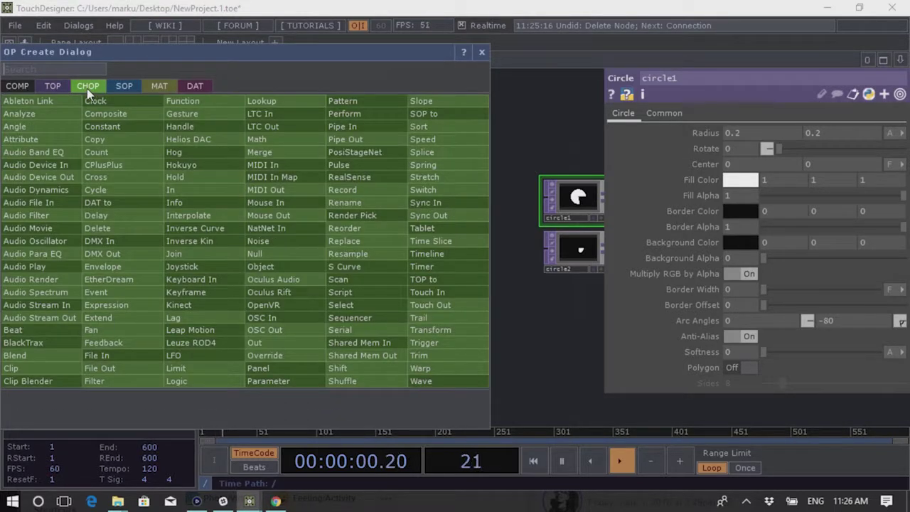
type("mouse")
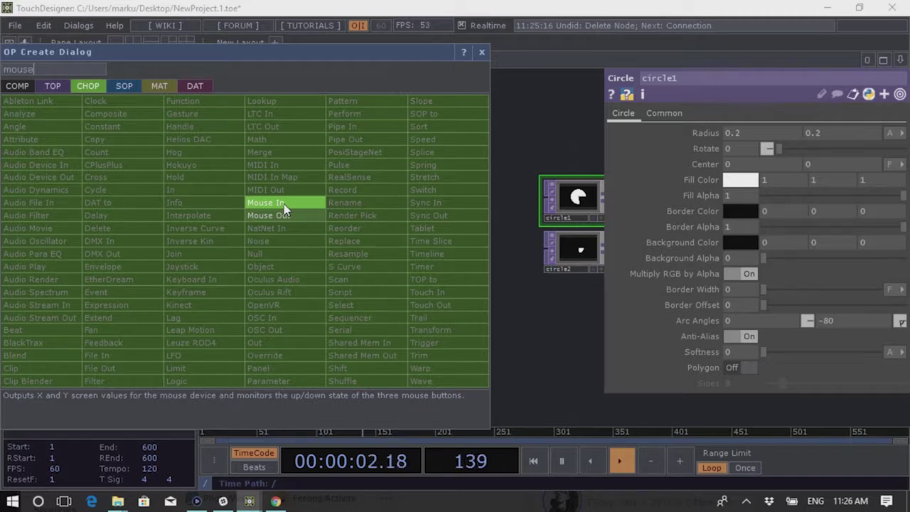
left_click(291, 203)
left_click(221, 239)
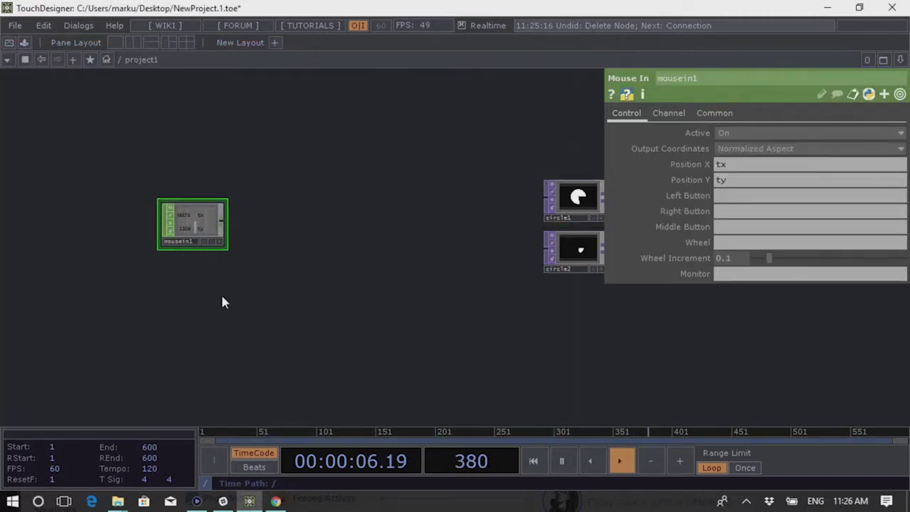
Set the Mouse In operator's Output Coordinates to Absolute
scroll(128, 261, "up", 4)
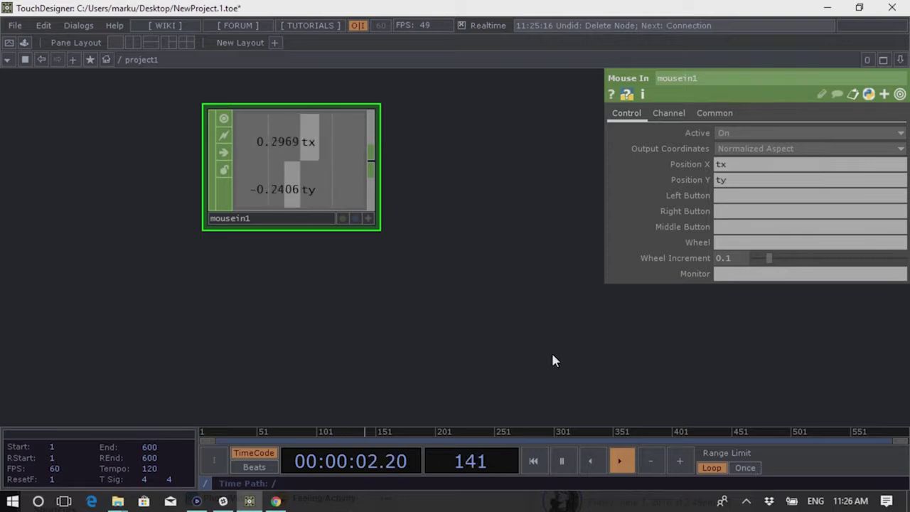
scroll(227, 305, "down", 3)
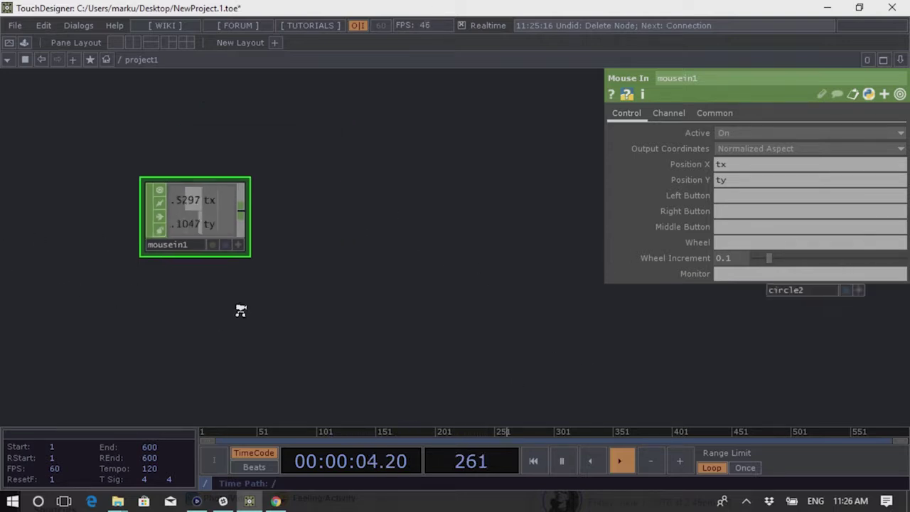
scroll(281, 234, "up", 1)
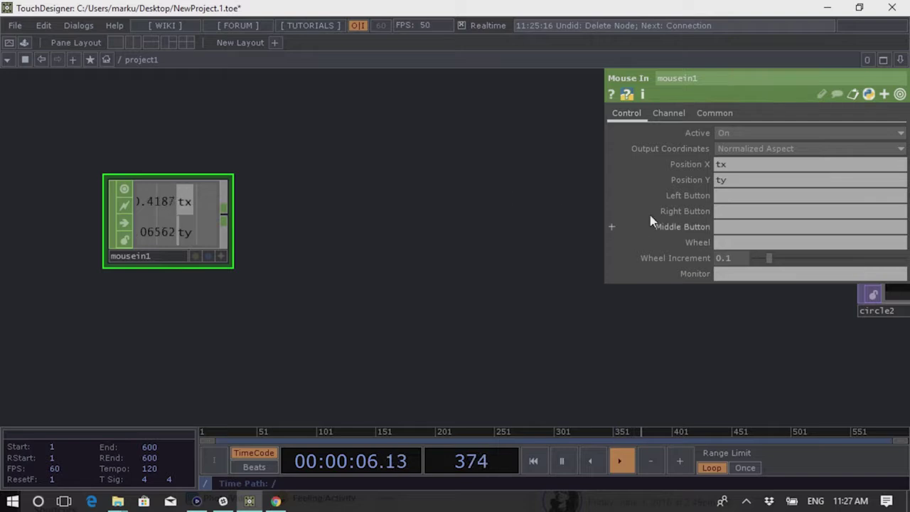
left_click(765, 150)
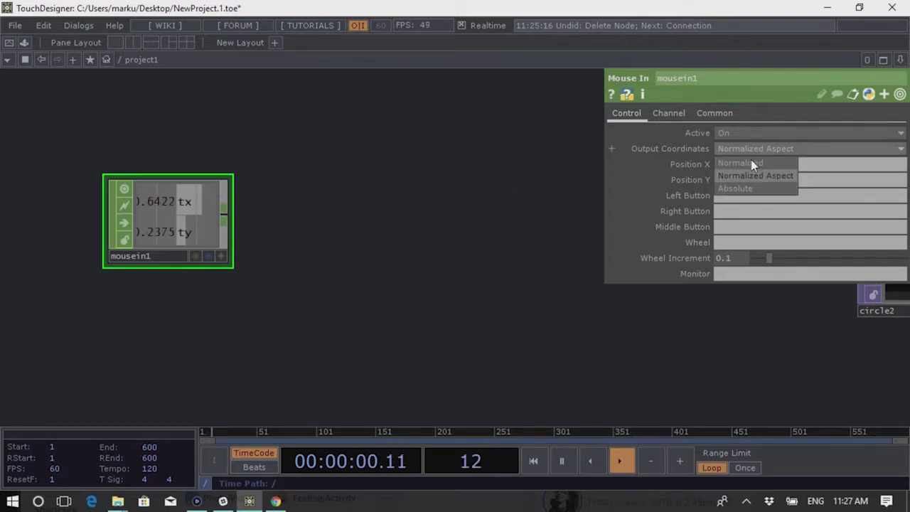
left_click(743, 188)
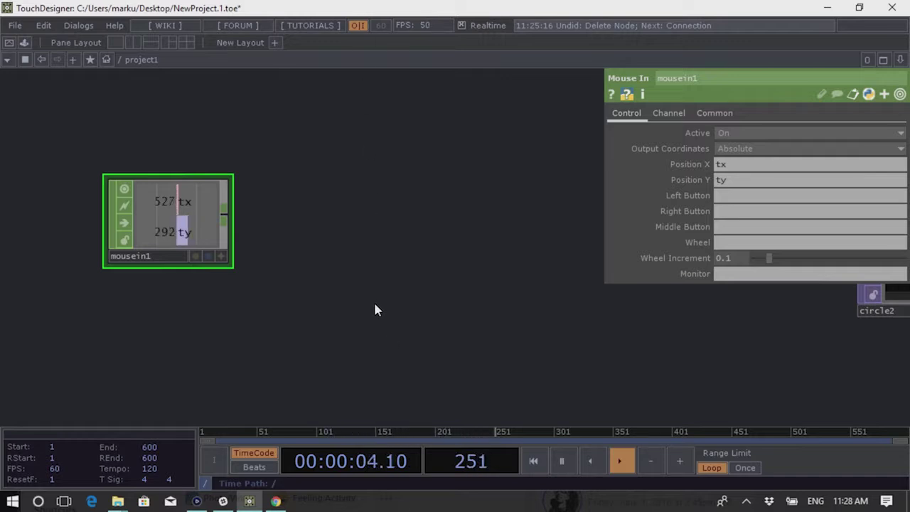
Examine the Mouse In operator's tx and ty channels while moving the mouse, and review circle1's Arc Angles parameter
scroll(309, 339, "down", 2)
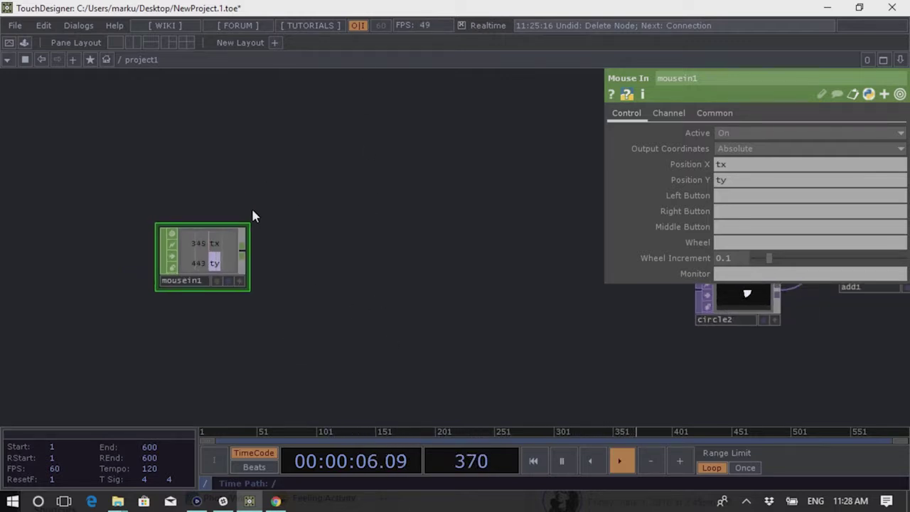
scroll(222, 283, "up", 5)
scroll(214, 260, "up", 1)
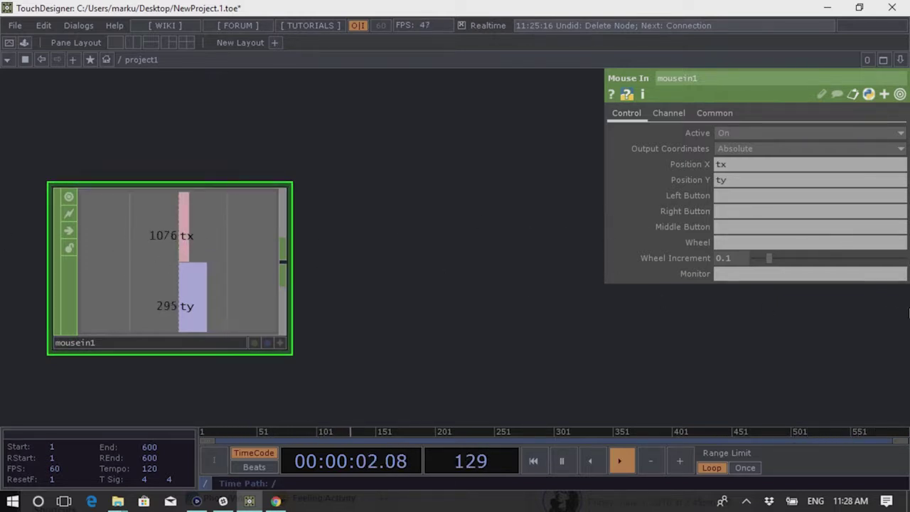
scroll(116, 285, "down", 4)
scroll(569, 270, "up", 3)
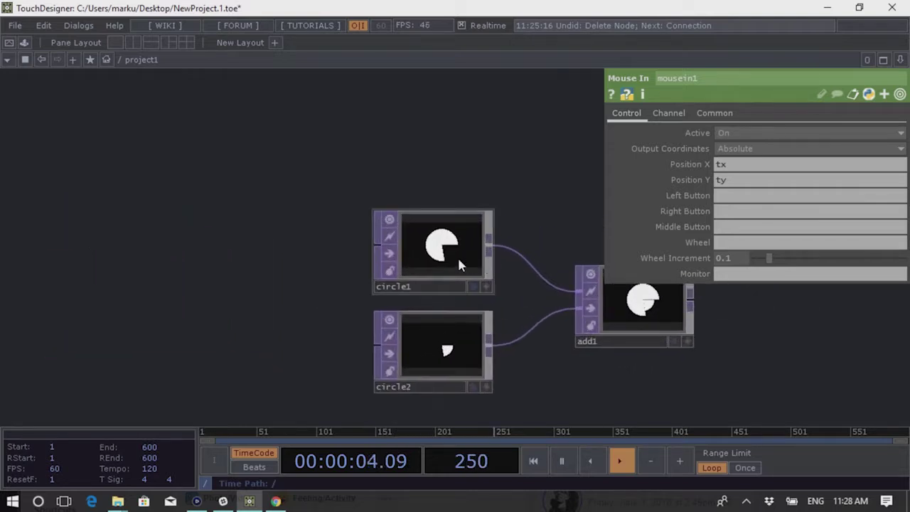
left_click(466, 262)
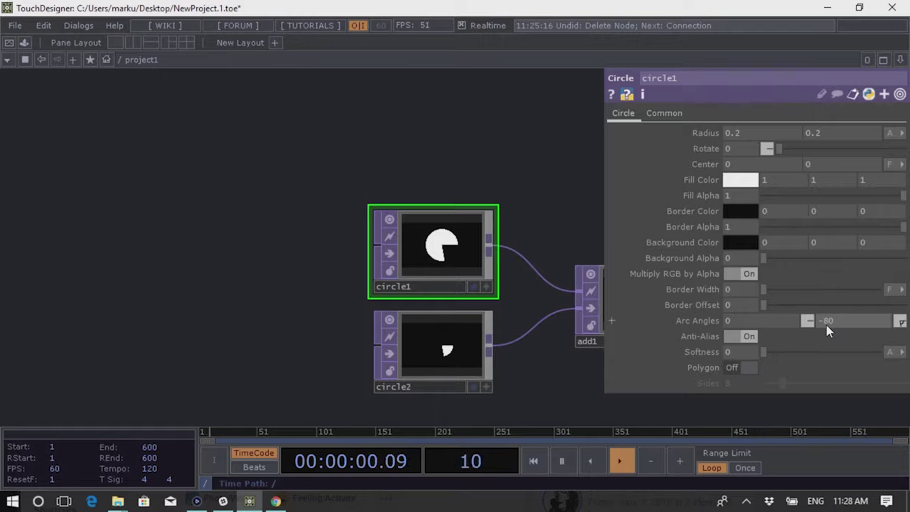
scroll(437, 302, "down", 5)
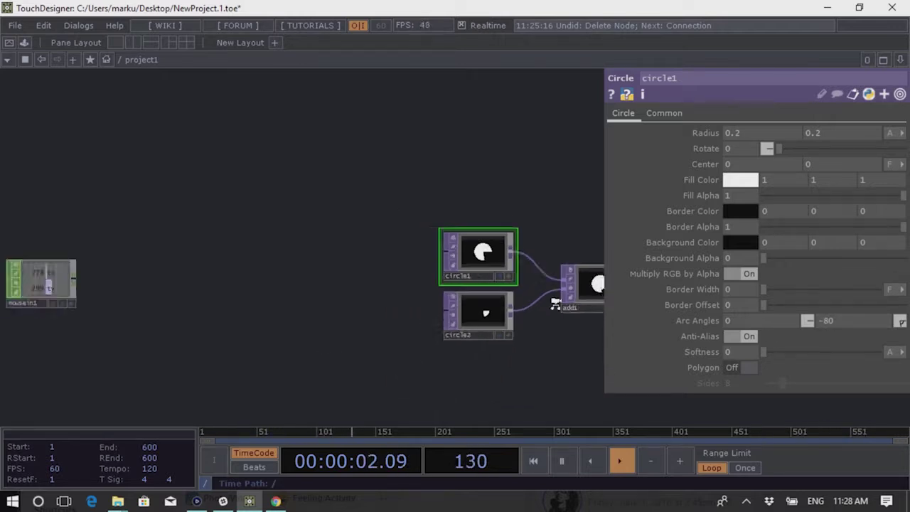
scroll(363, 315, "up", 3)
left_click_drag(363, 315, 229, 307)
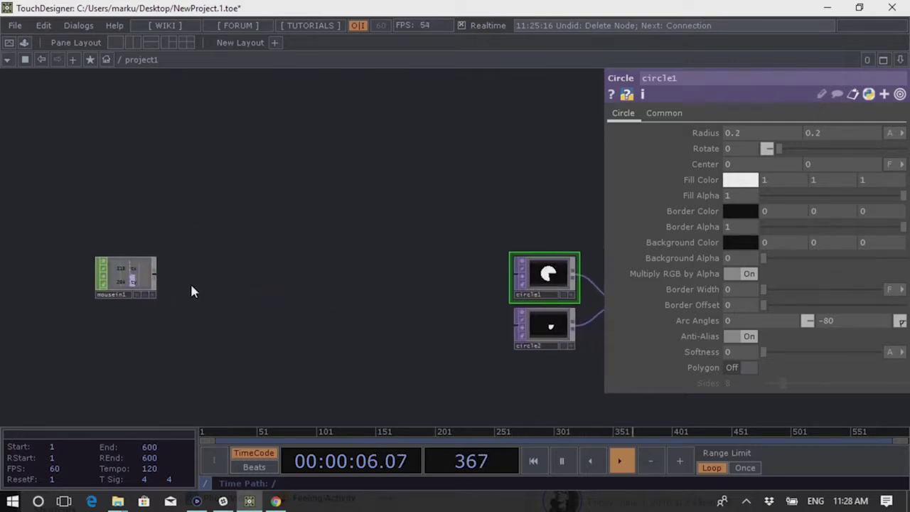
scroll(177, 278, "up", 3)
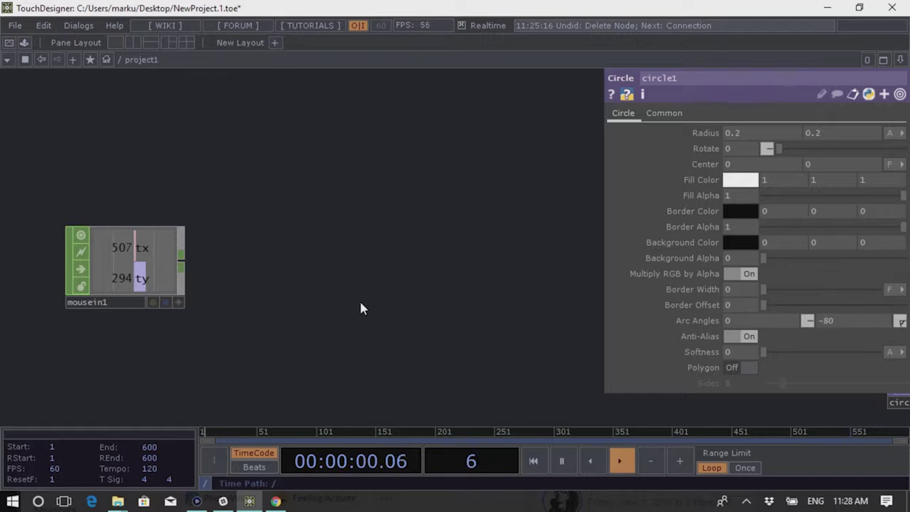
left_click_drag(278, 339, 260, 255)
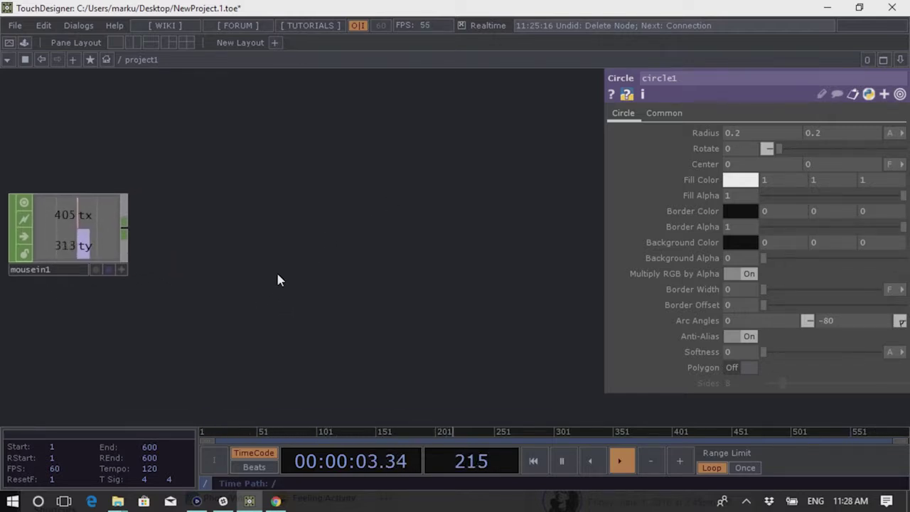
right_click(124, 234)
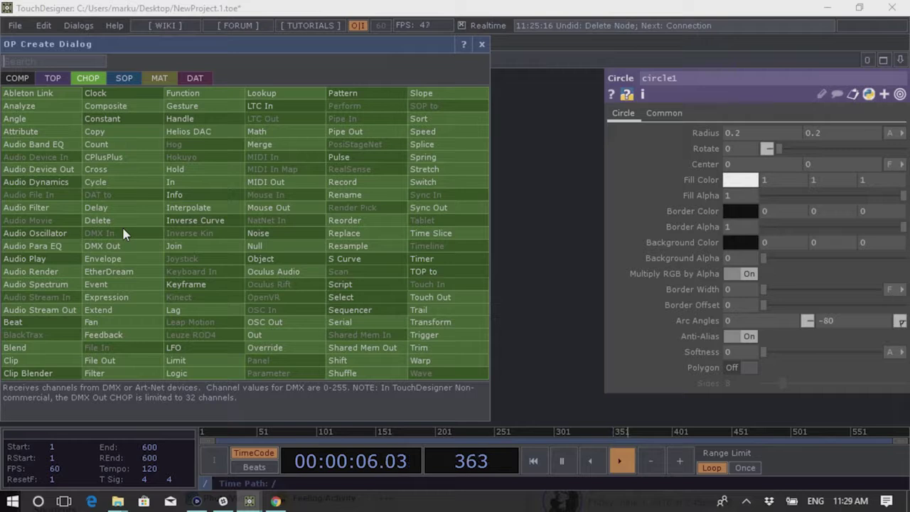
type("sele")
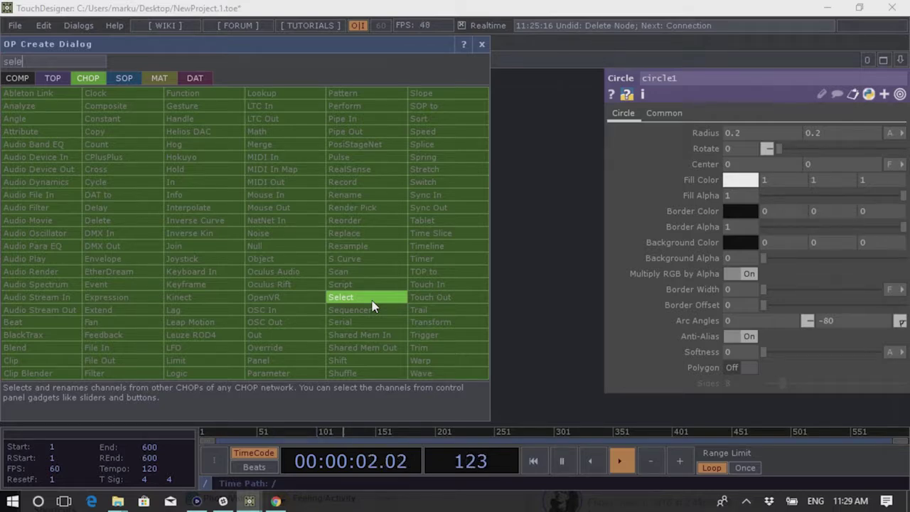
left_click(531, 227)
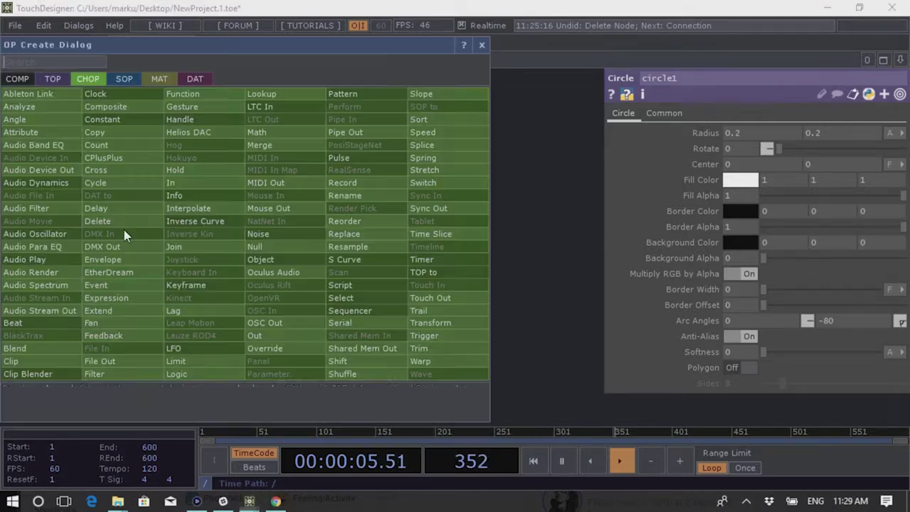
Create a Select CHOP wired from the Mouse In operator's output and place it directly beside that operator
right_click(125, 235)
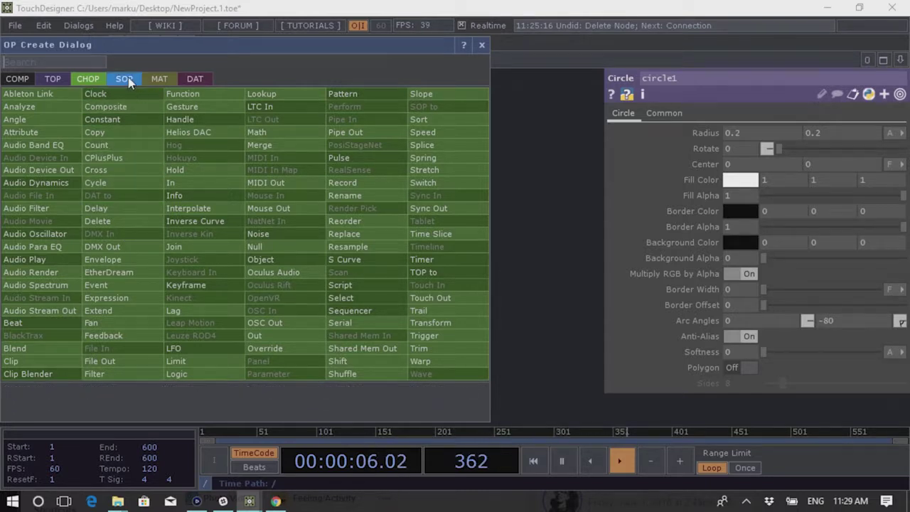
type("glsl")
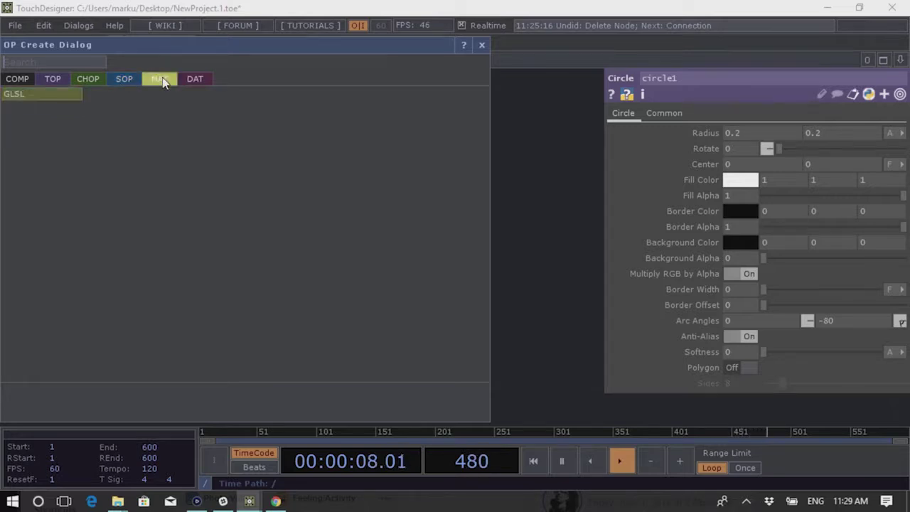
type("op")
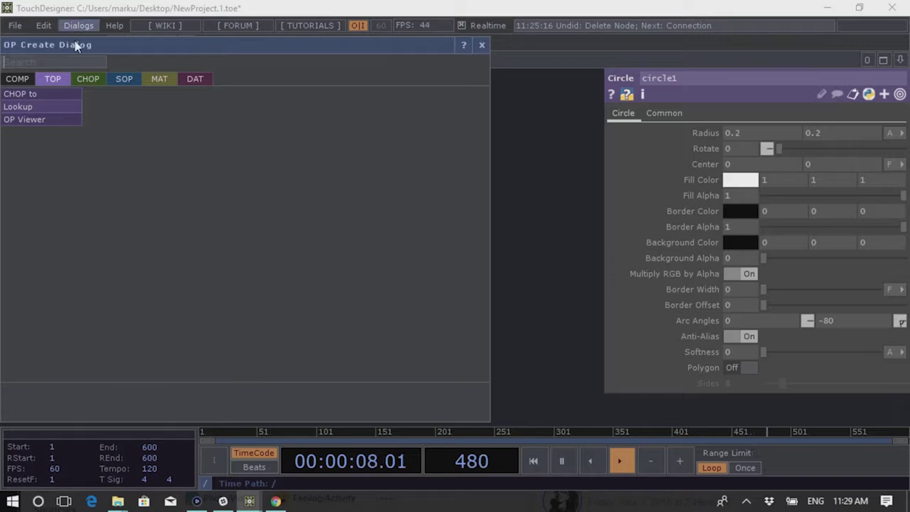
left_click(88, 79)
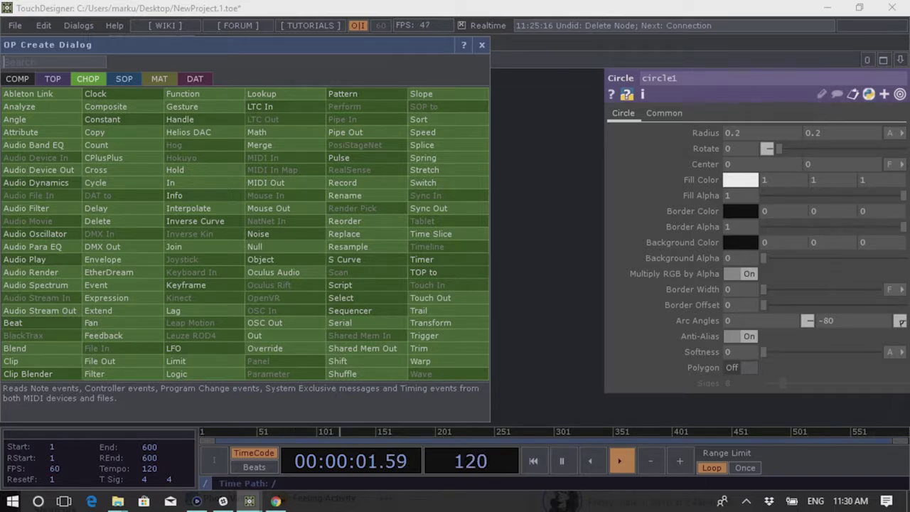
type("se")
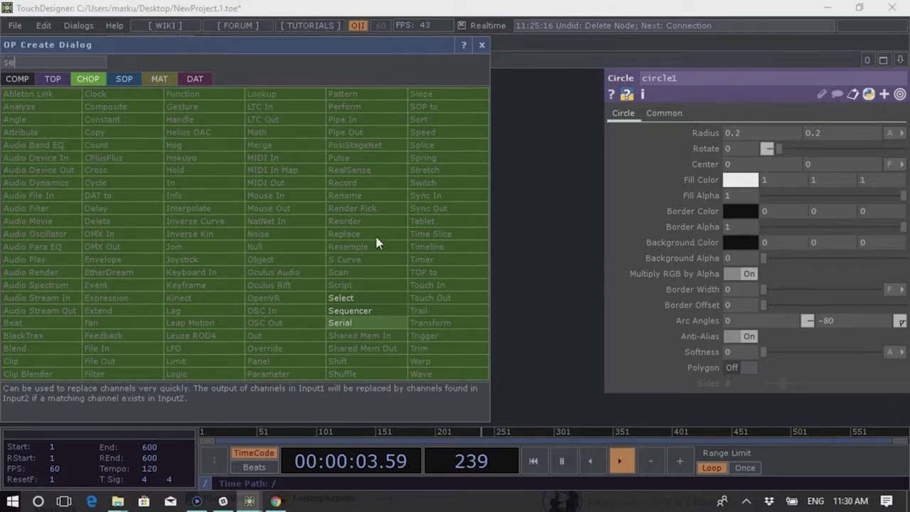
left_click(388, 298)
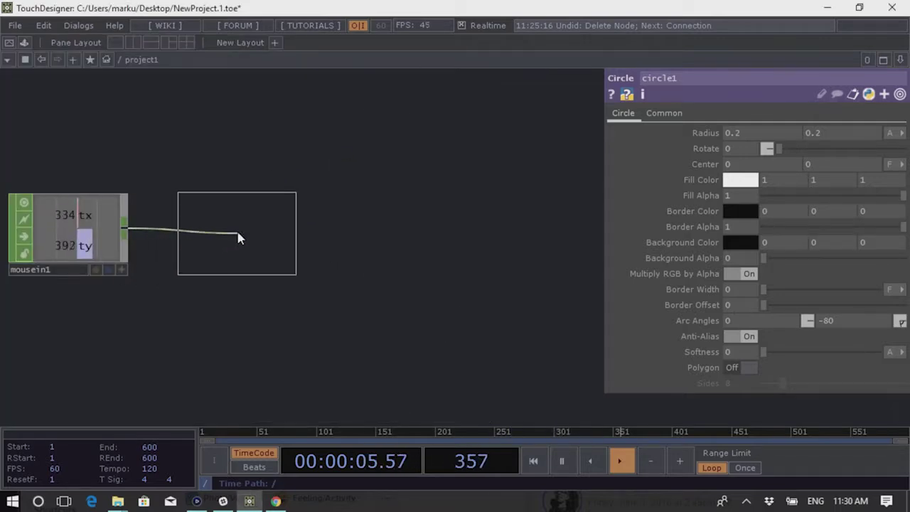
left_click(240, 236)
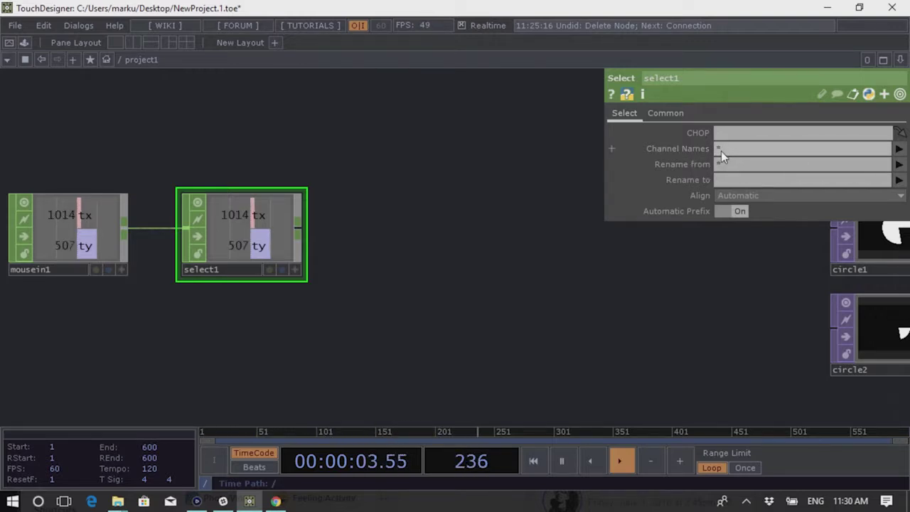
Set the Select operator's Channel Names to tx
left_click(899, 149)
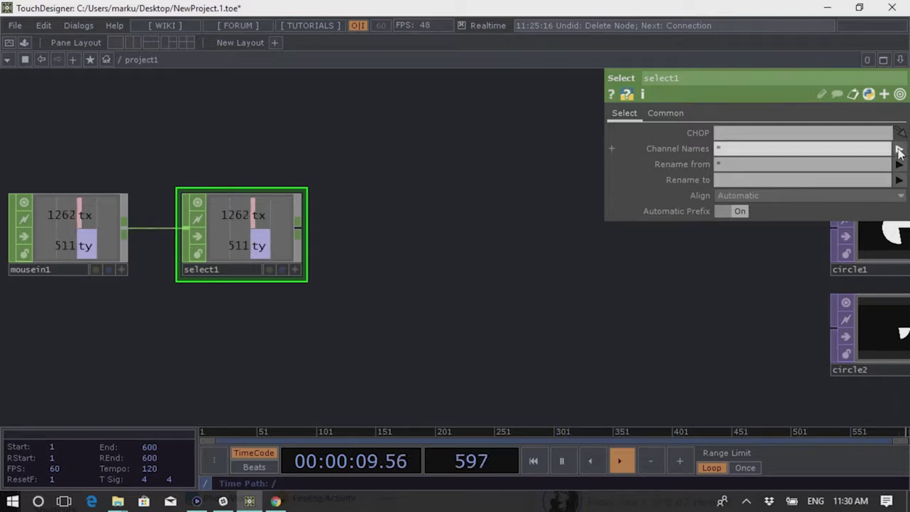
left_click(847, 149)
type("tx")
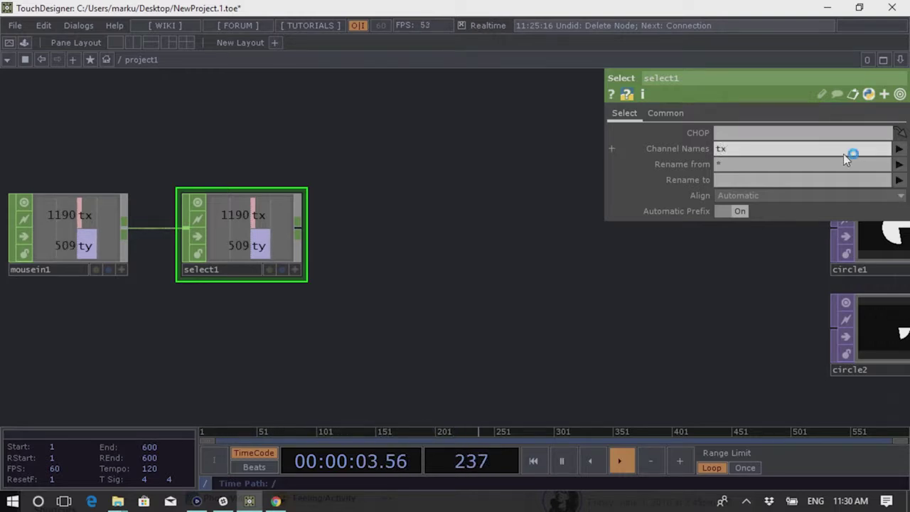
key("Return")
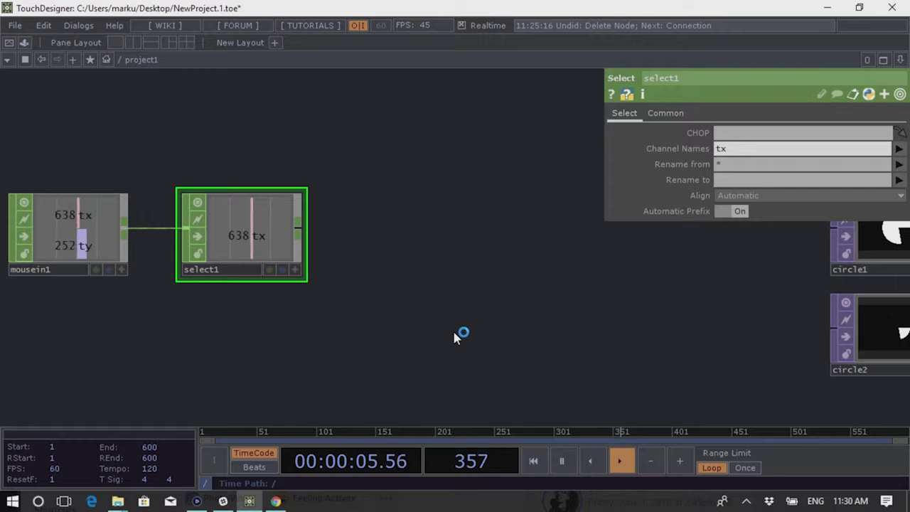
Move the Select and Mouse In operators slightly upward in the network, keeping them level with each other
scroll(397, 319, "down", 3)
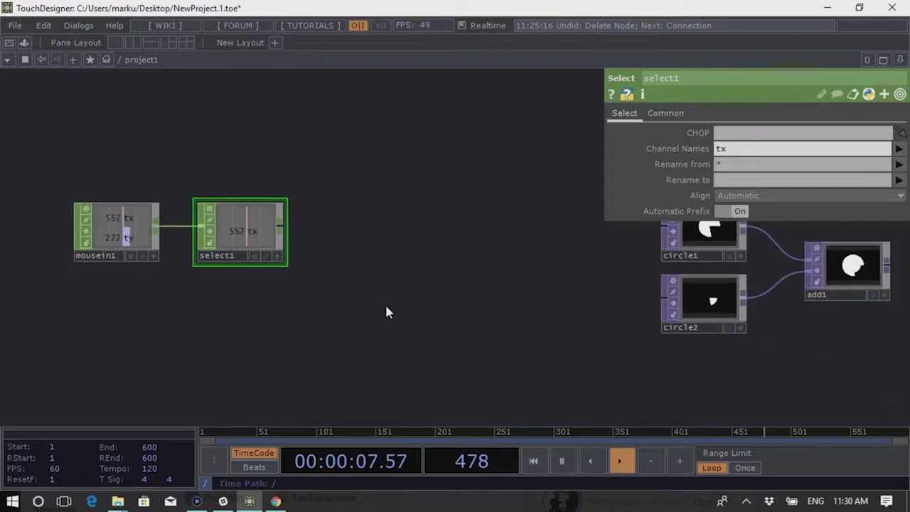
left_click_drag(396, 320, 353, 285)
left_click_drag(215, 199, 216, 174)
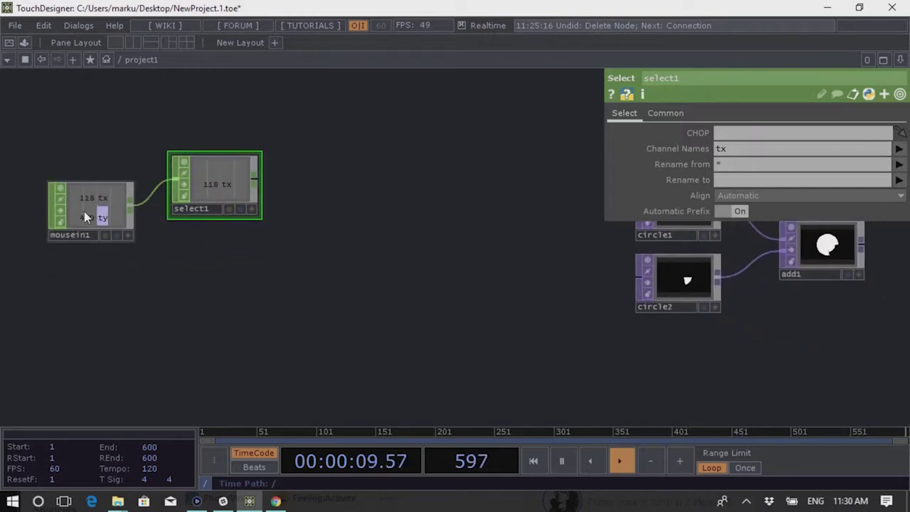
left_click_drag(89, 217, 89, 193)
left_click_drag(316, 268, 307, 270)
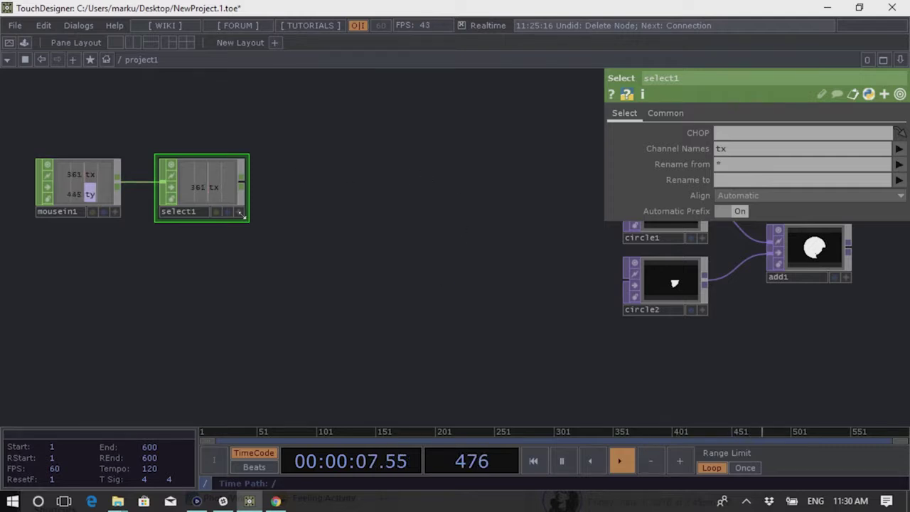
mouse_move(335, 197)
left_mouse_down()
mouse_move(342, 202)
mouse_move(330, 204)
left_mouse_up()
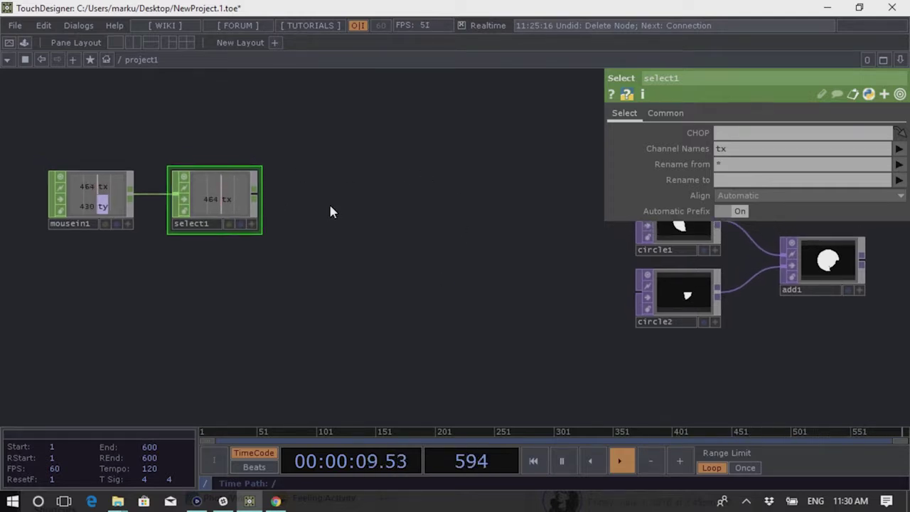
Create a Math CHOP wired from the Select operator's output and place it at the end of the chain
right_click(258, 202)
type("math")
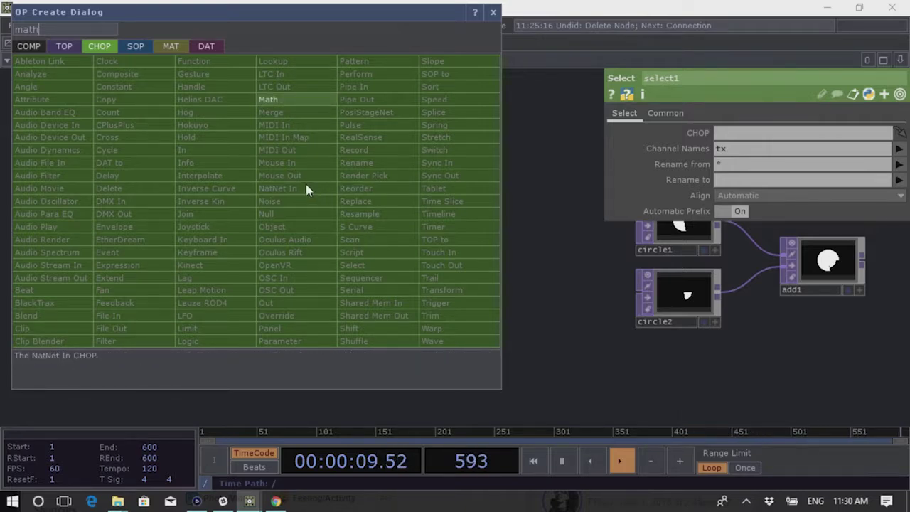
left_click(302, 104)
left_click(355, 201)
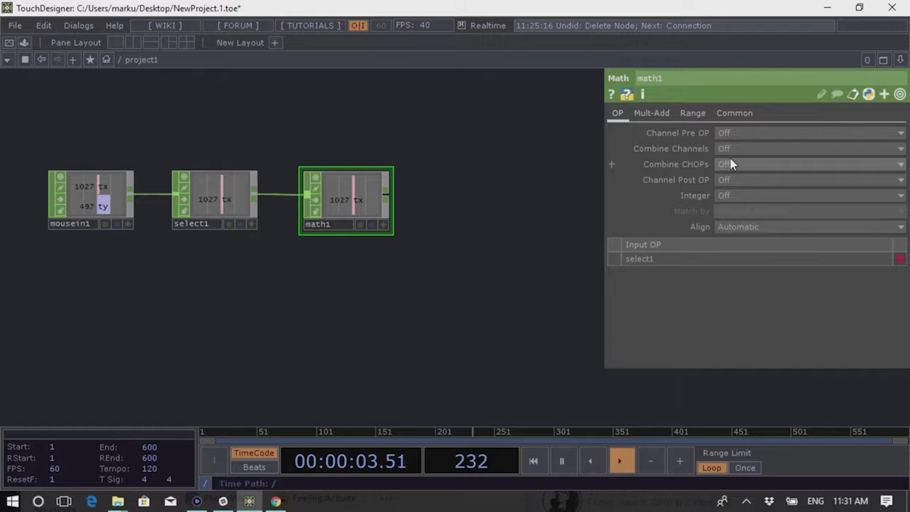
Move the Math operator slightly closer to the Select operator and set its From Range upper limit to 1280
left_click(652, 113)
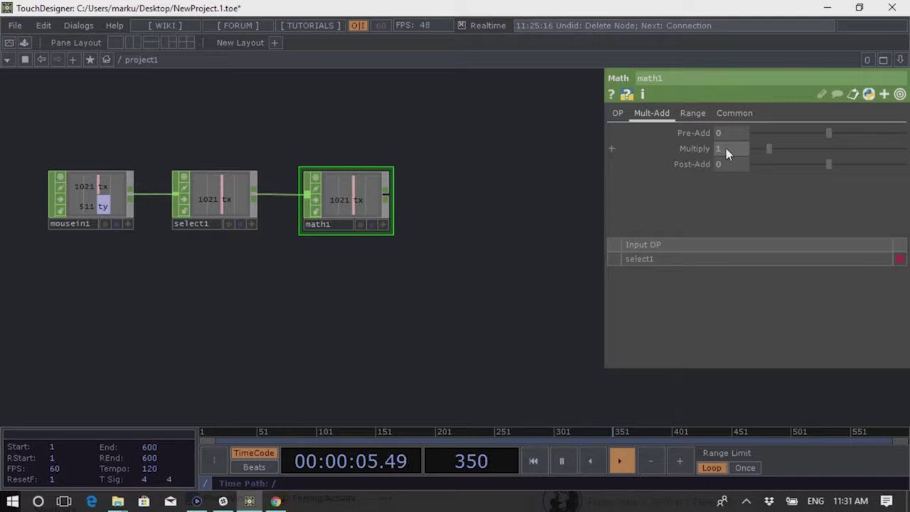
left_click(692, 114)
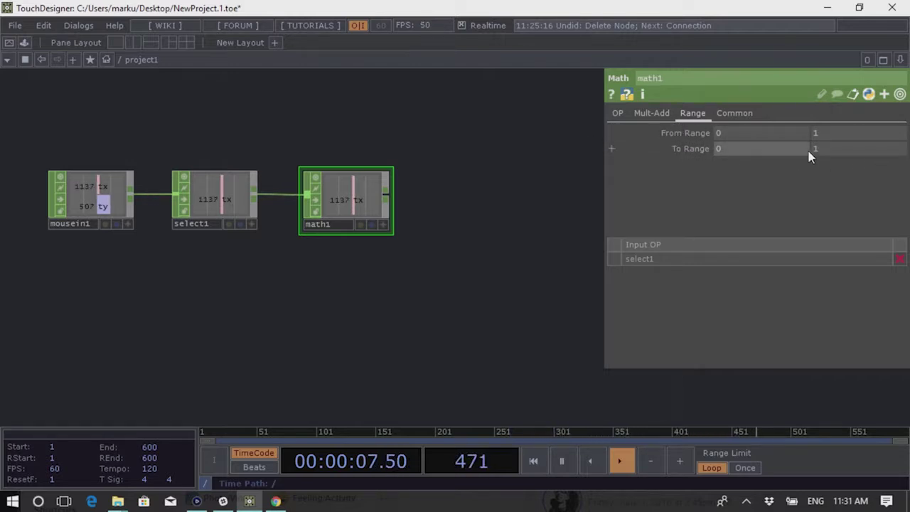
left_click_drag(348, 202, 335, 203)
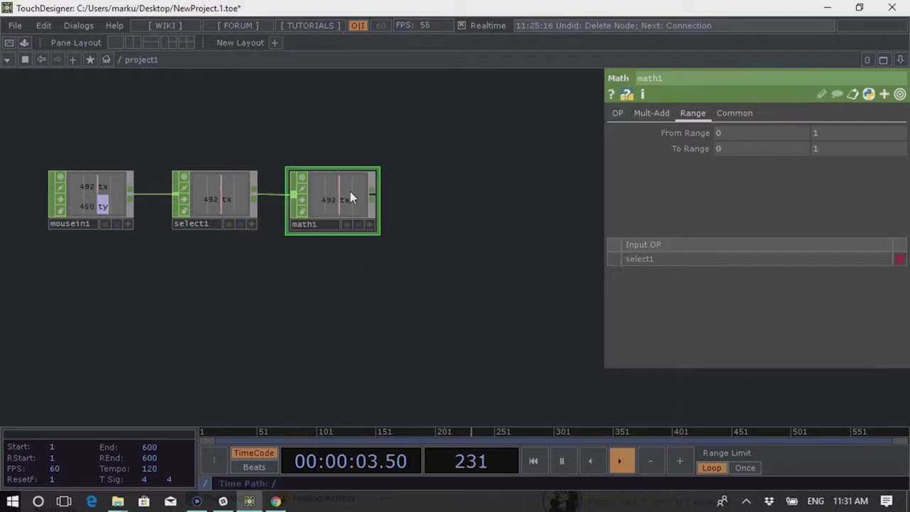
scroll(350, 197, "up", 2)
scroll(413, 228, "down", 2)
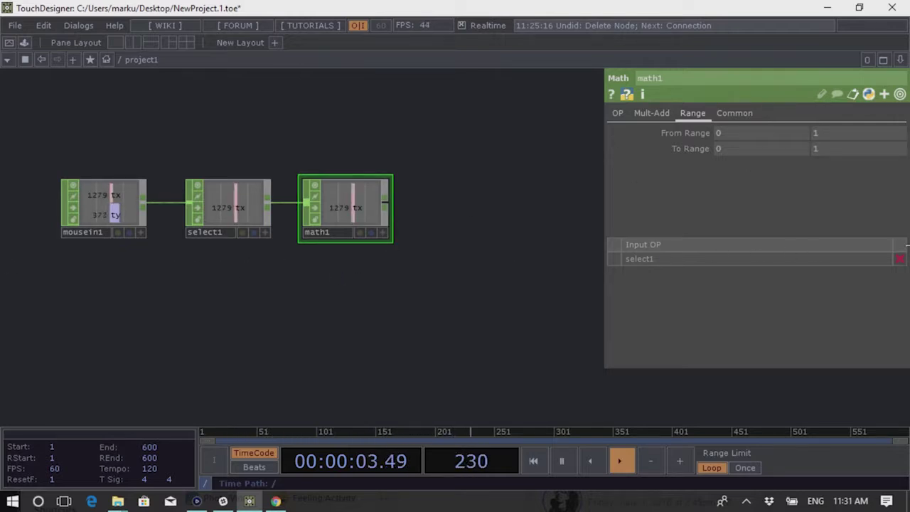
type("280")
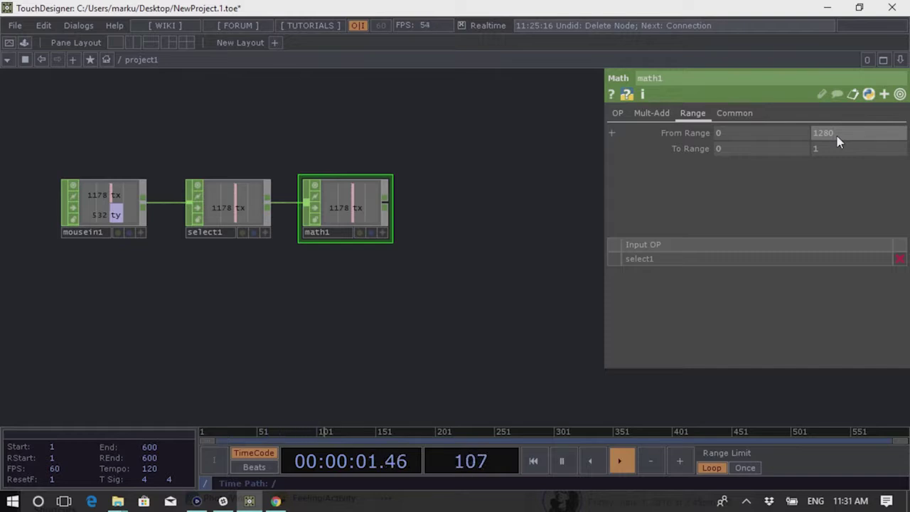
key("Return")
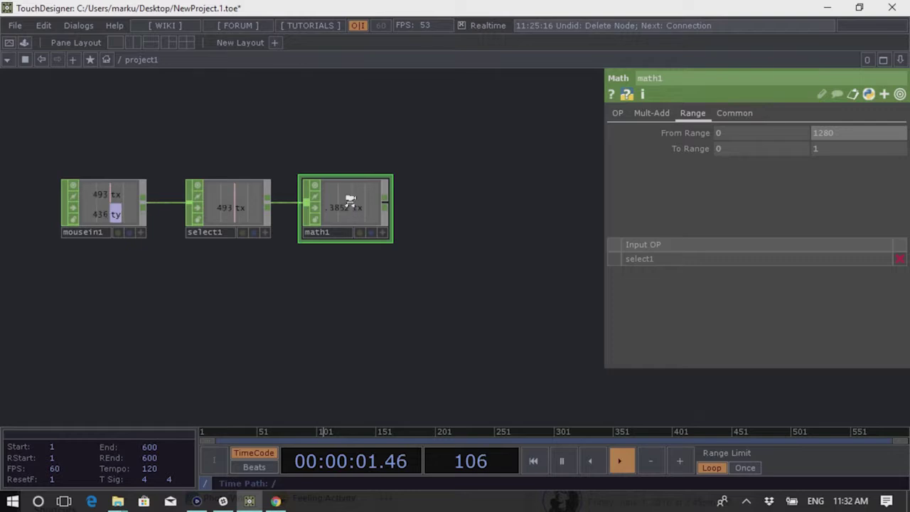
Set the Math operator's To Range upper limit to -360
scroll(351, 201, "up", 3)
scroll(377, 213, "up", 2)
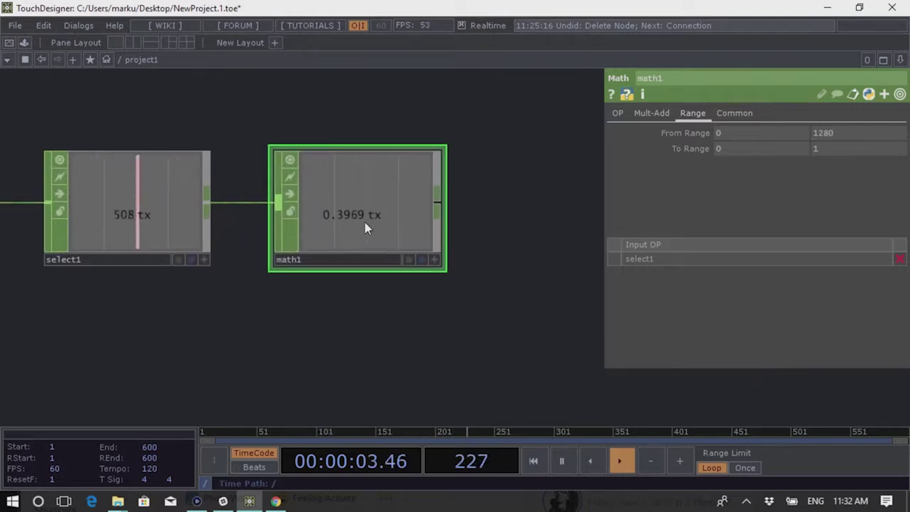
mouse_move(690, 153)
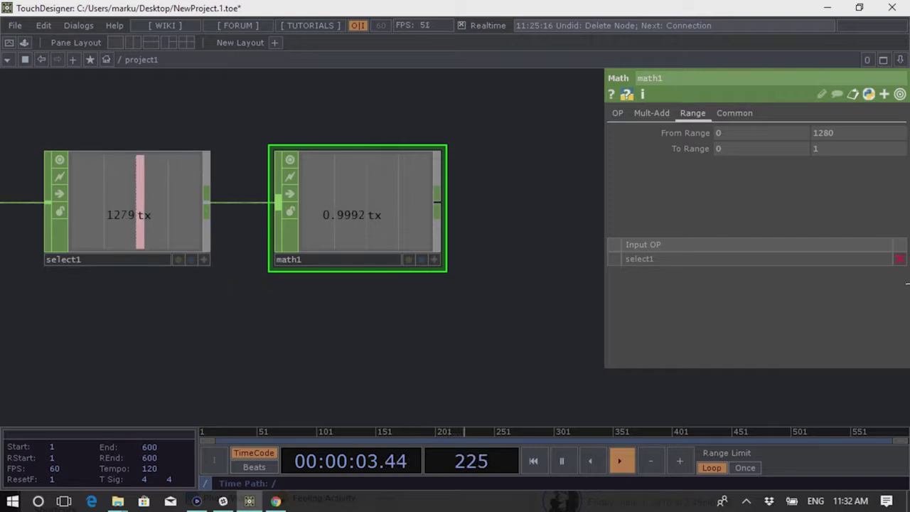
left_click(864, 149)
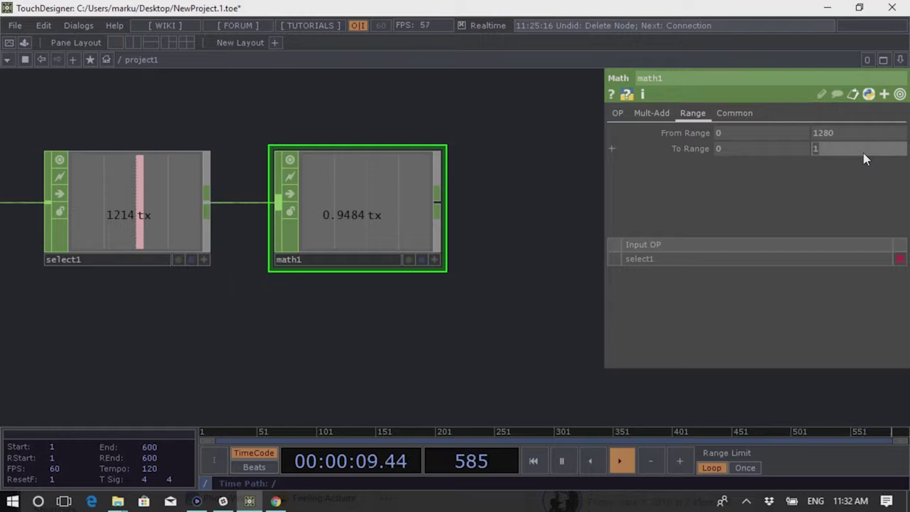
type("-360")
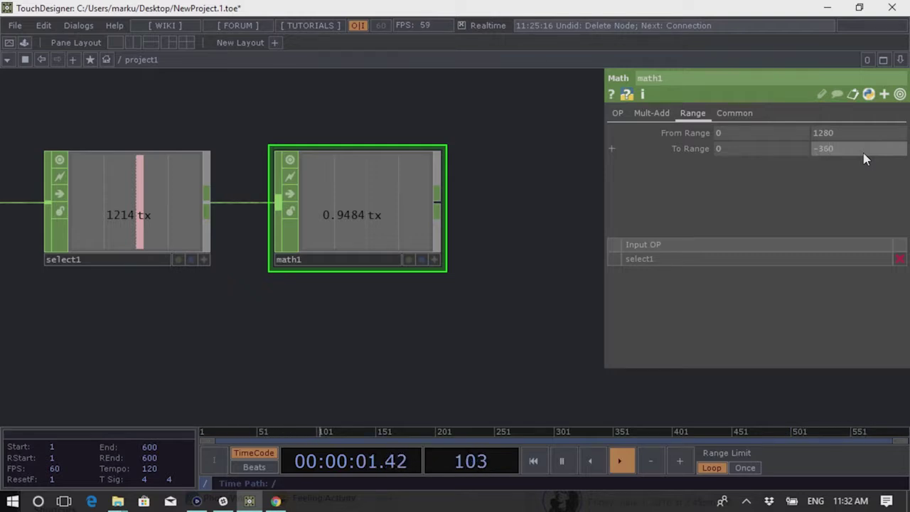
key("Return")
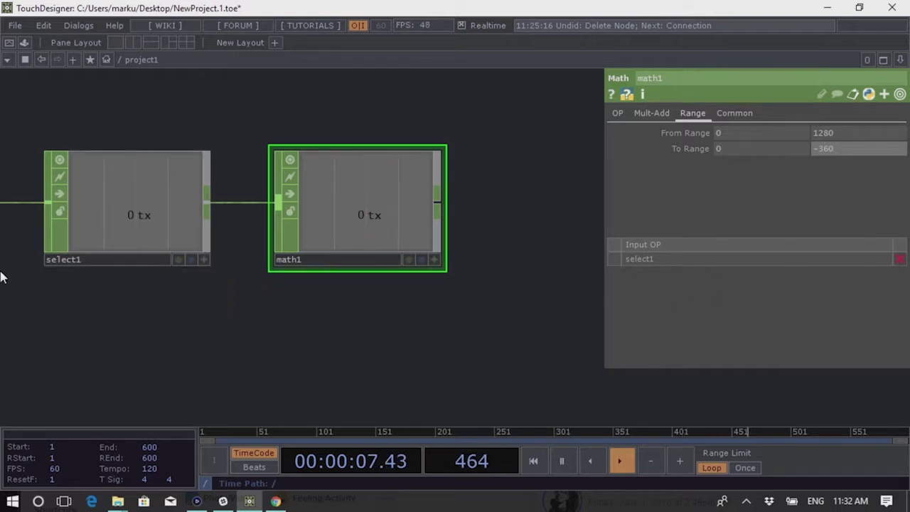
Examine the Math operator's remapped tx output and the Arc Angles parameter of circle1
scroll(341, 235, "down", 3)
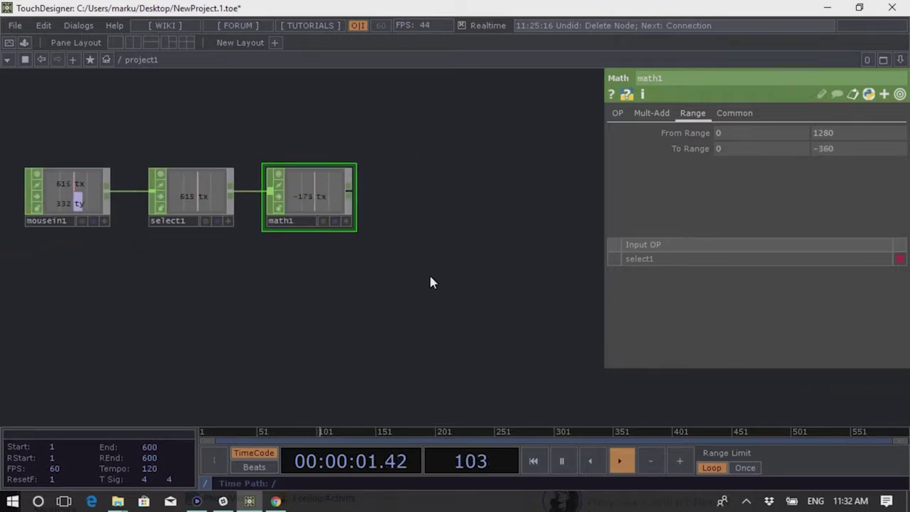
left_click_drag(394, 188, 352, 197)
scroll(356, 207, "up", 2)
scroll(335, 219, "up", 2)
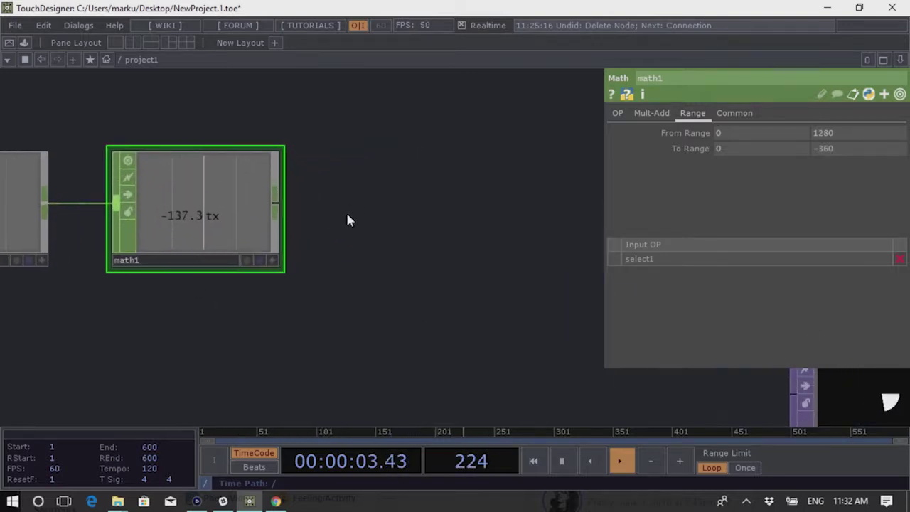
scroll(327, 288, "down", 3)
scroll(313, 226, "up", 4)
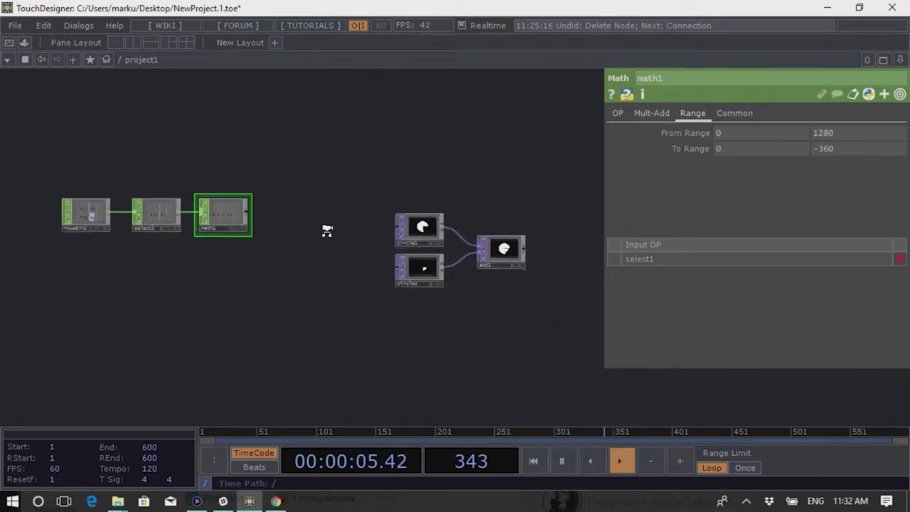
left_click(475, 243)
scroll(204, 232, "up", 3)
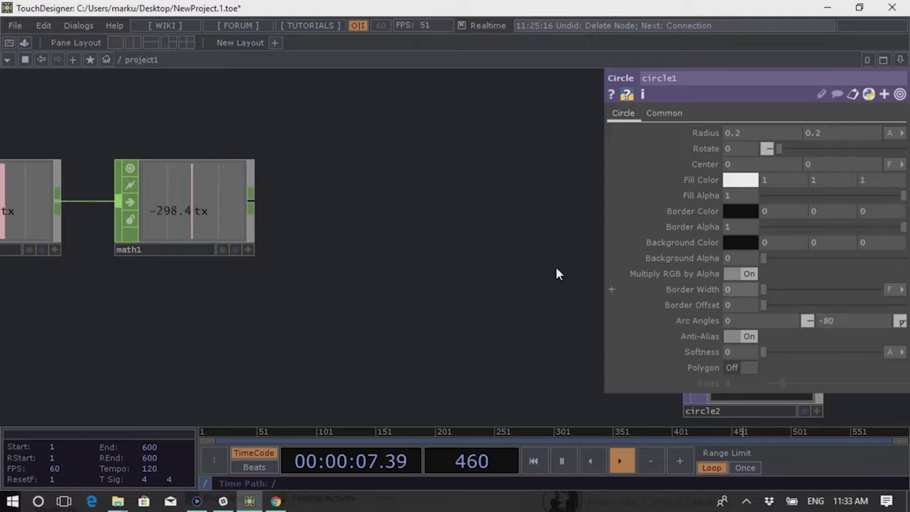
Create a Null CHOP wired from the Math operator's output and place it between the chain and the circles
right_click(249, 204)
type("nul")
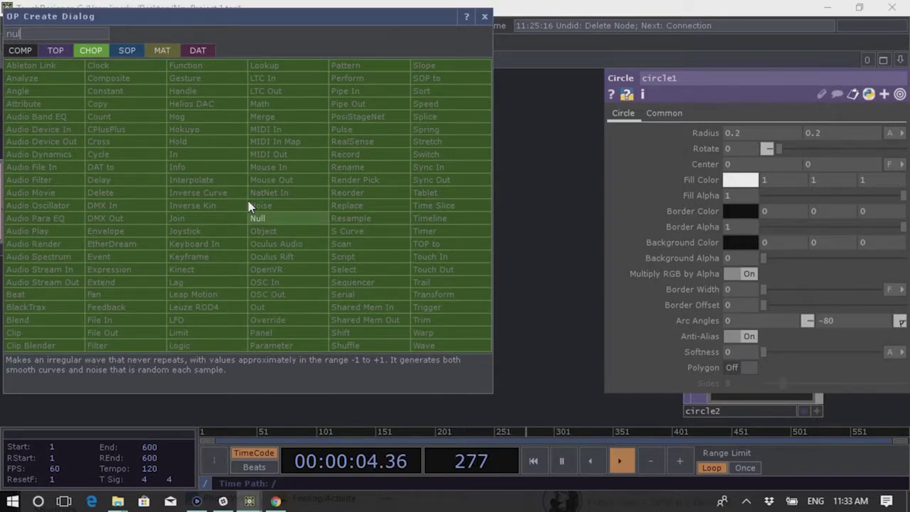
left_click(285, 218)
left_click(393, 209)
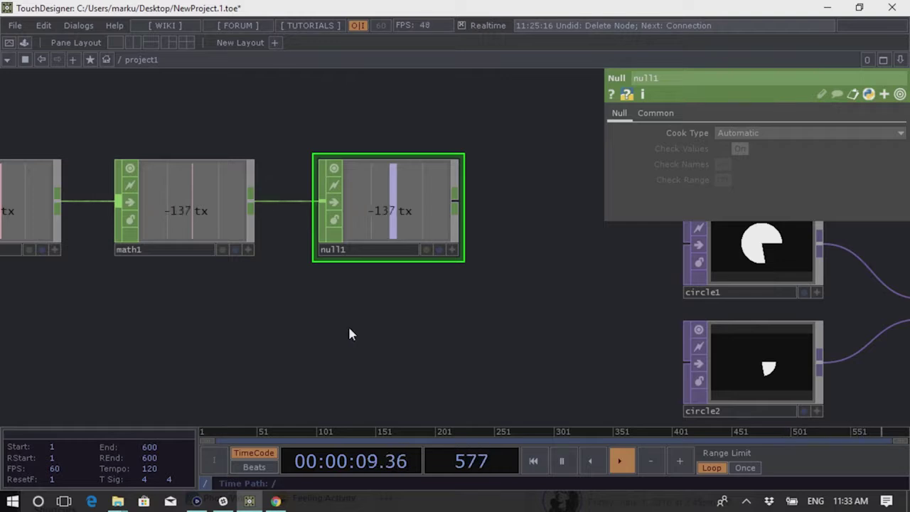
scroll(347, 343, "down", 2)
scroll(407, 189, "up", 4)
scroll(388, 234, "down", 4)
middle_click_drag(382, 311, 456, 289)
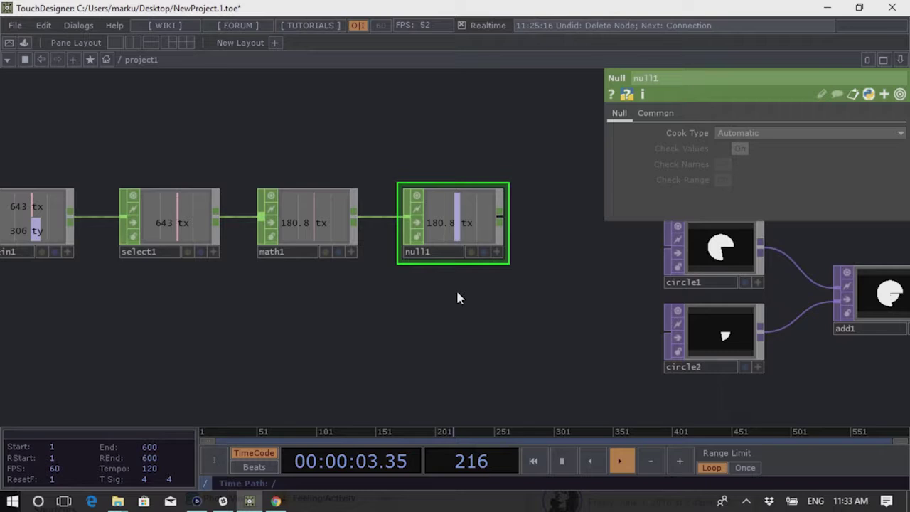
scroll(491, 219, "up", 3)
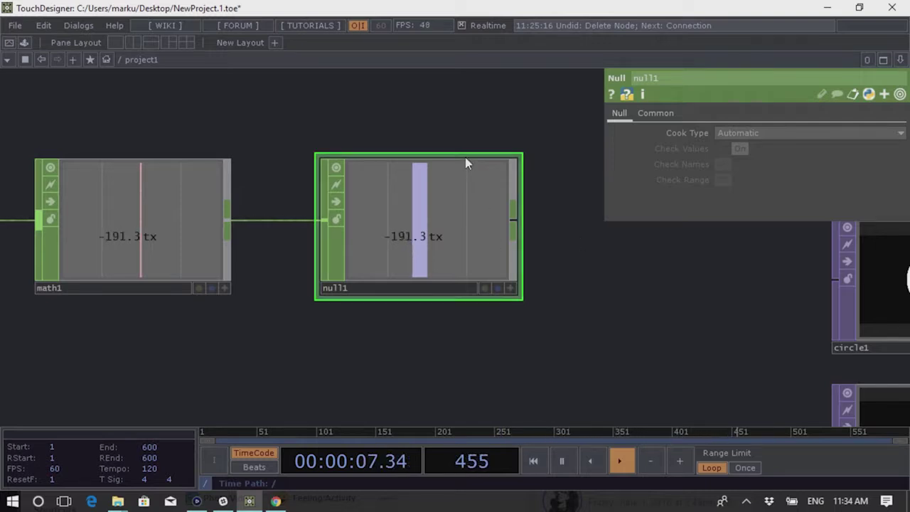
Reposition the Null operator along the wire between the Math operator and the circles, leaving a moderate gap after Math
left_click_drag(429, 234, 654, 234)
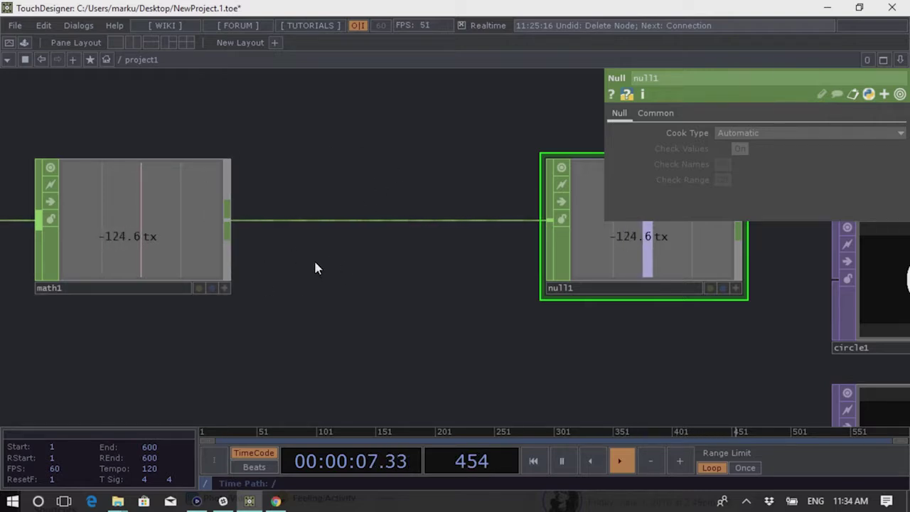
scroll(469, 335, "down", 3)
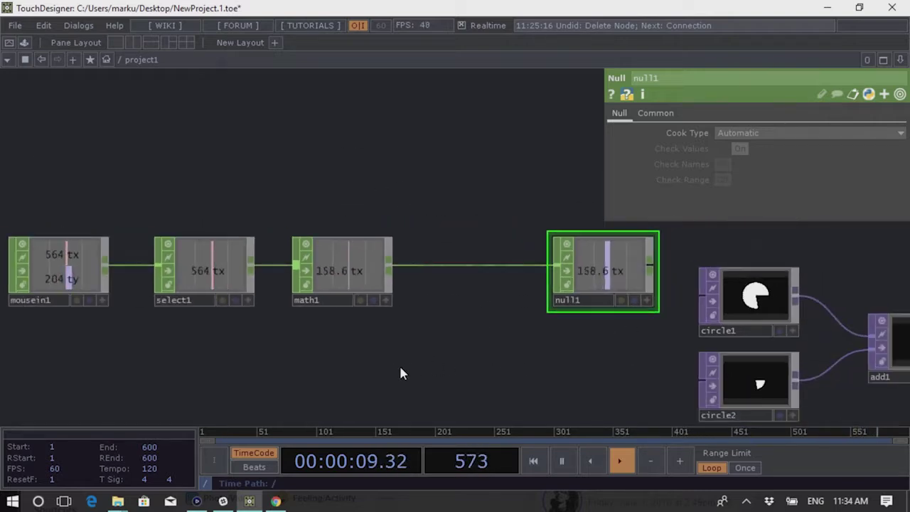
scroll(468, 248, "up", 4)
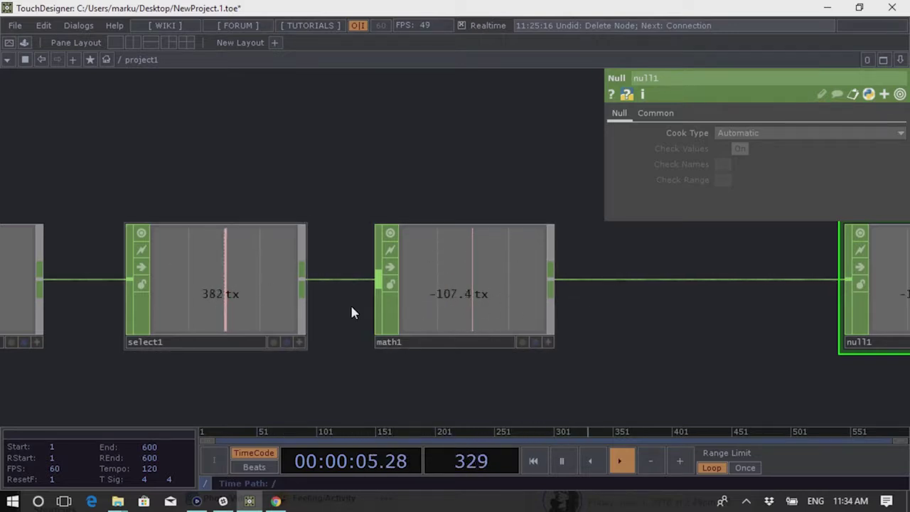
left_click(465, 281)
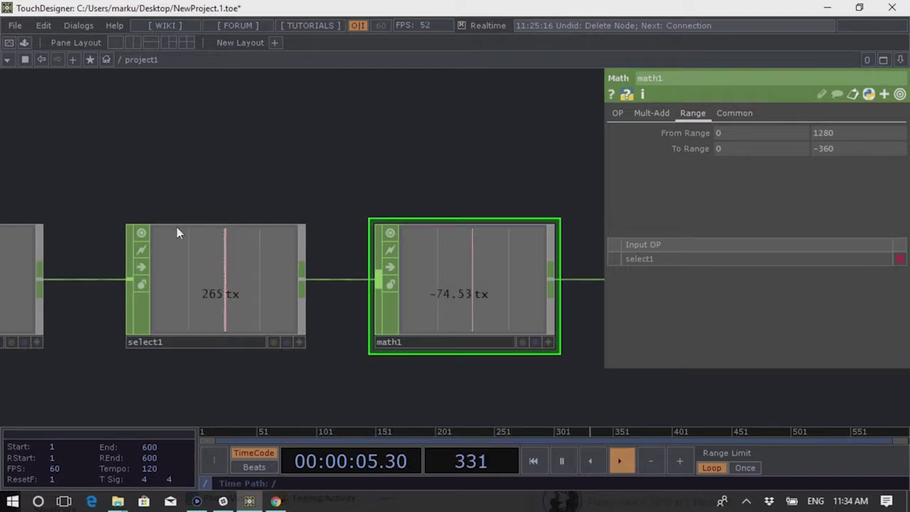
scroll(179, 230, "down", 5)
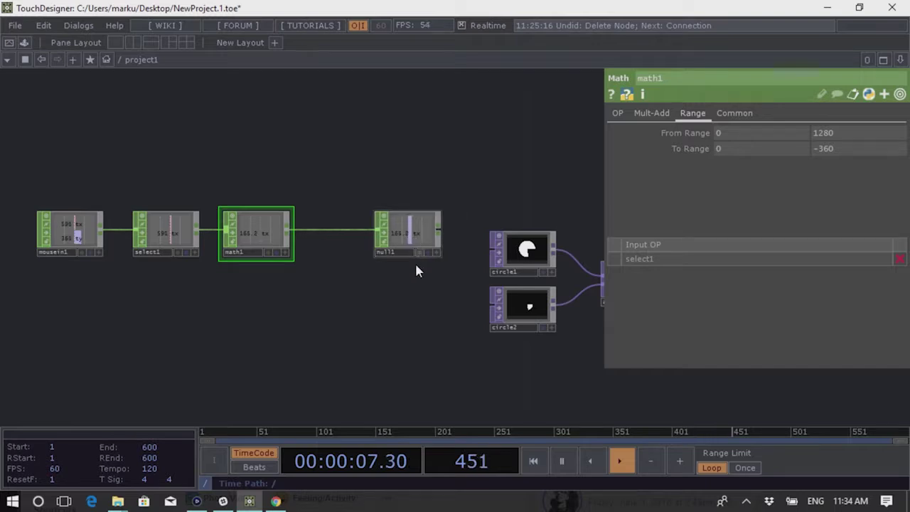
scroll(419, 278, "up", 3)
scroll(381, 276, "down", 3)
left_click_drag(380, 272, 388, 274)
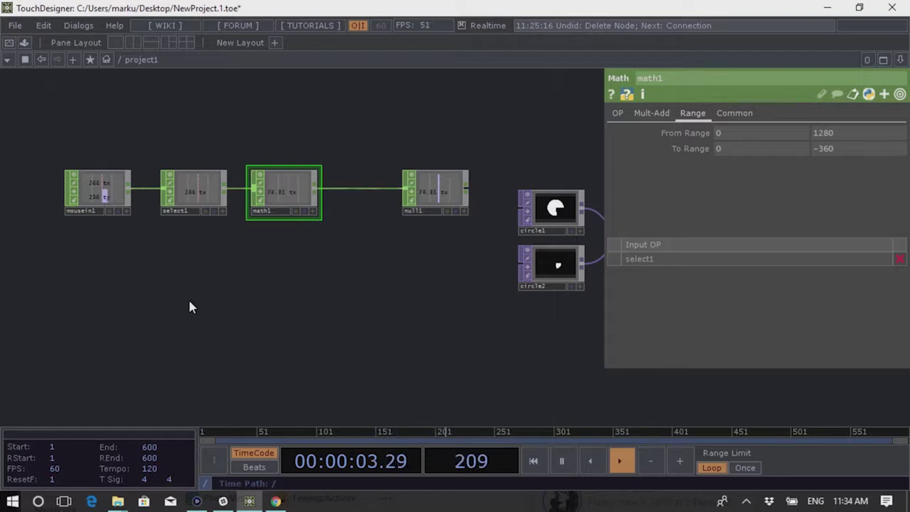
left_click_drag(439, 185, 393, 187)
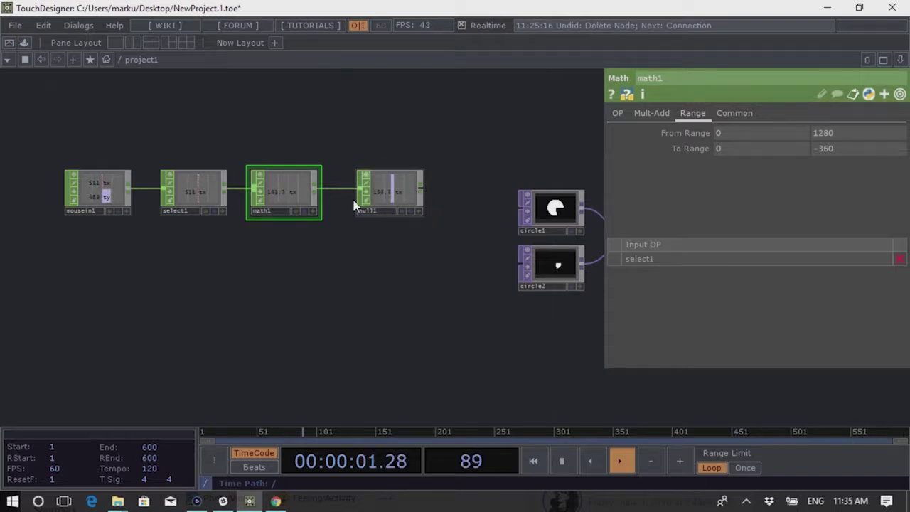
Export the Null operator's tx channel to circle1's second Arc Angles value using Export CHOP
scroll(395, 202, "up", 5)
left_click_drag(344, 281, 218, 268)
left_click(579, 242)
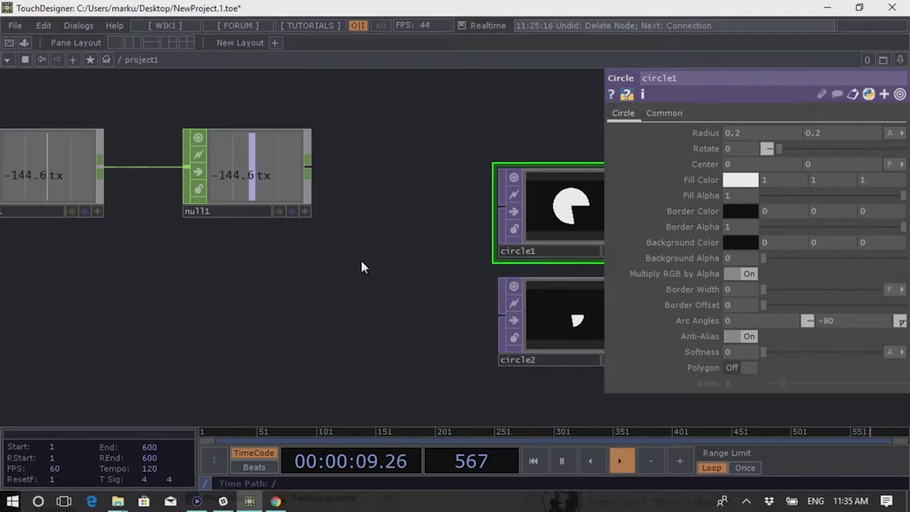
left_click_drag(229, 181, 260, 181)
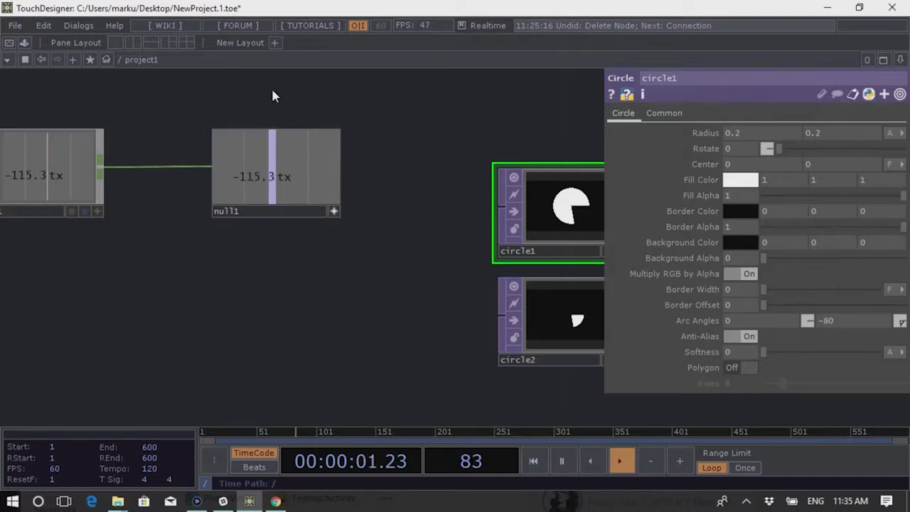
left_click(271, 177)
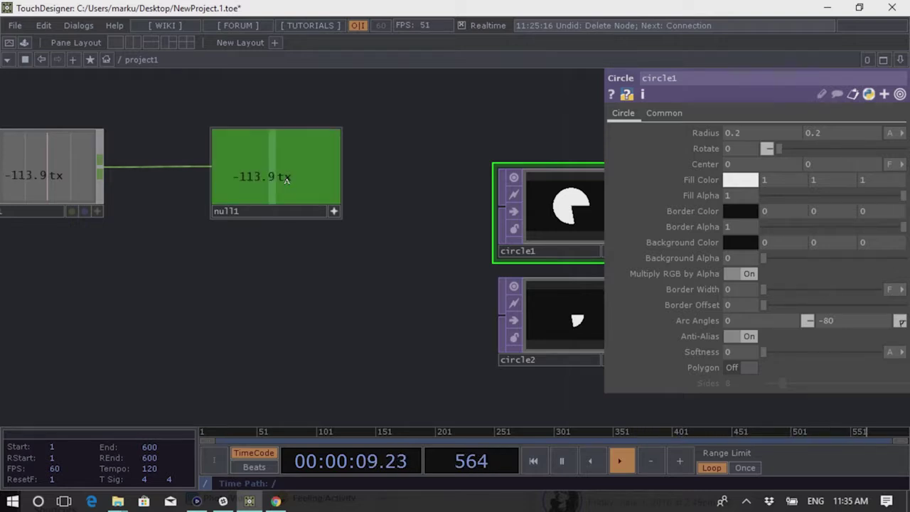
left_click_drag(288, 182, 301, 245)
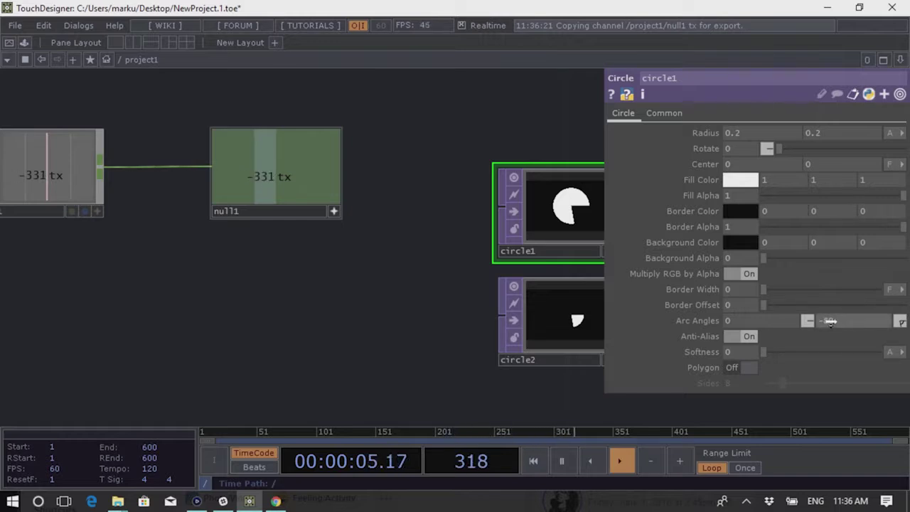
left_click_drag(830, 321, 838, 320)
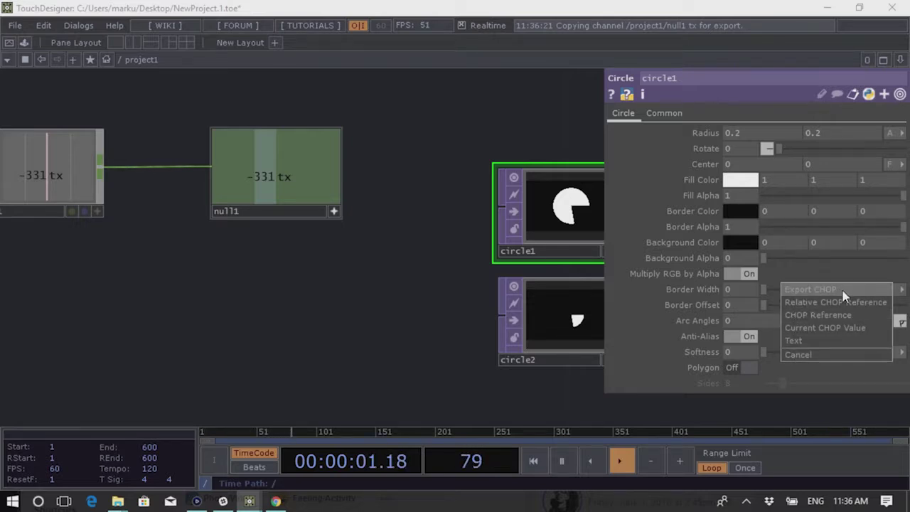
left_click(845, 293)
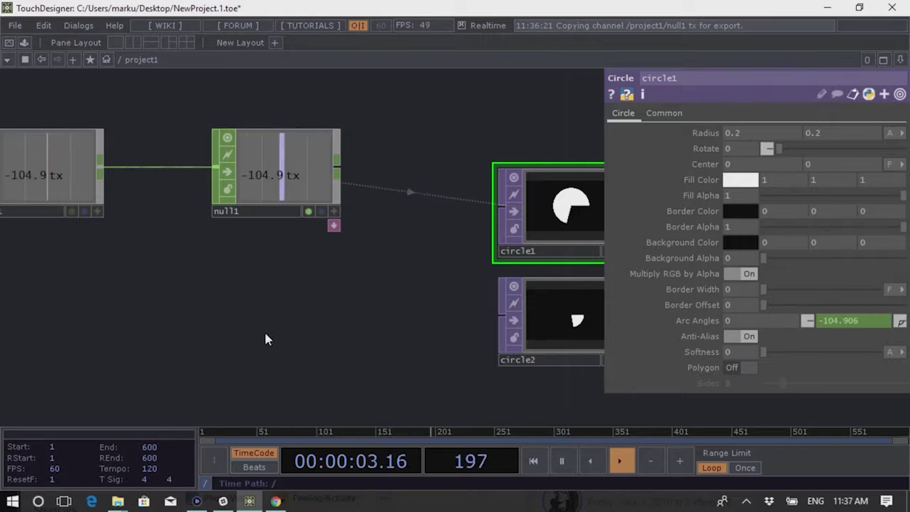
Move the whole mouse CHOP chain farther away from the circles and bring the Null operator closer to the Math operator
scroll(434, 305, "down", 5)
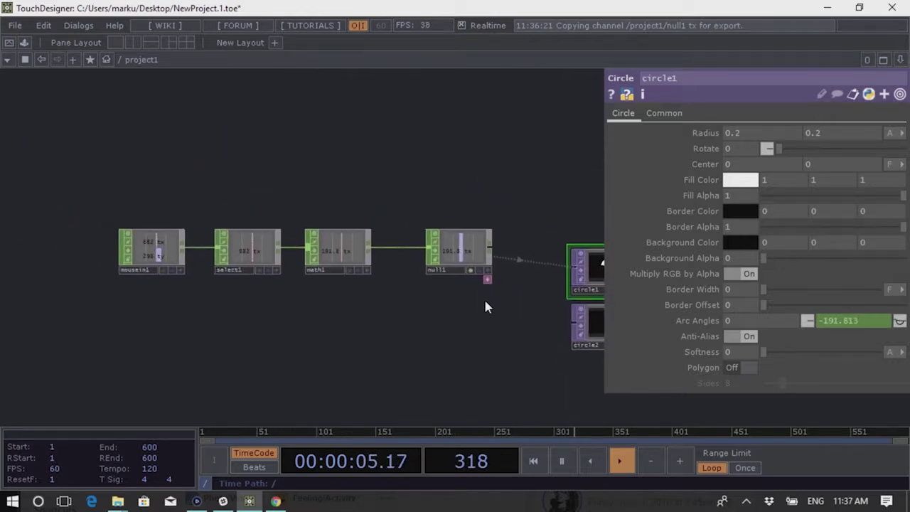
scroll(486, 306, "down", 2)
right_click_drag(487, 310, 199, 222)
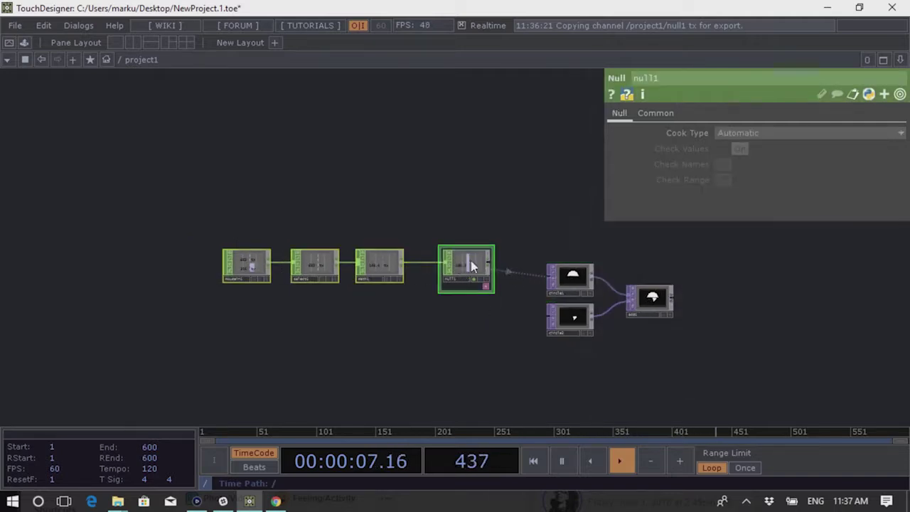
left_click_drag(470, 265, 357, 288)
scroll(366, 299, "up", 4)
scroll(497, 293, "down", 2)
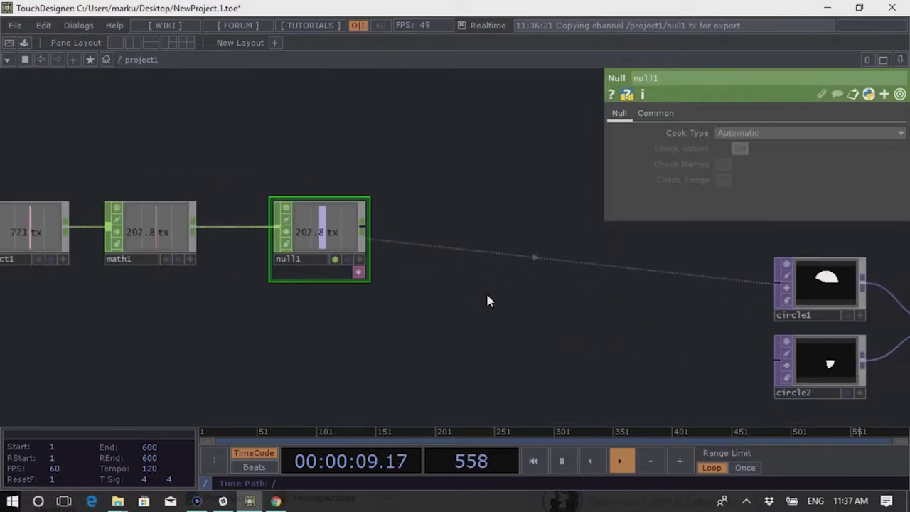
left_click_drag(338, 234, 286, 236)
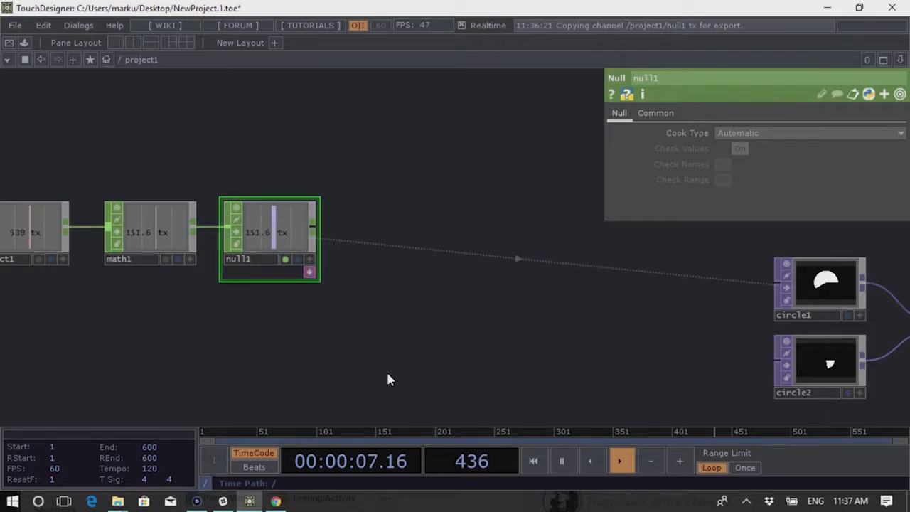
right_click(317, 229)
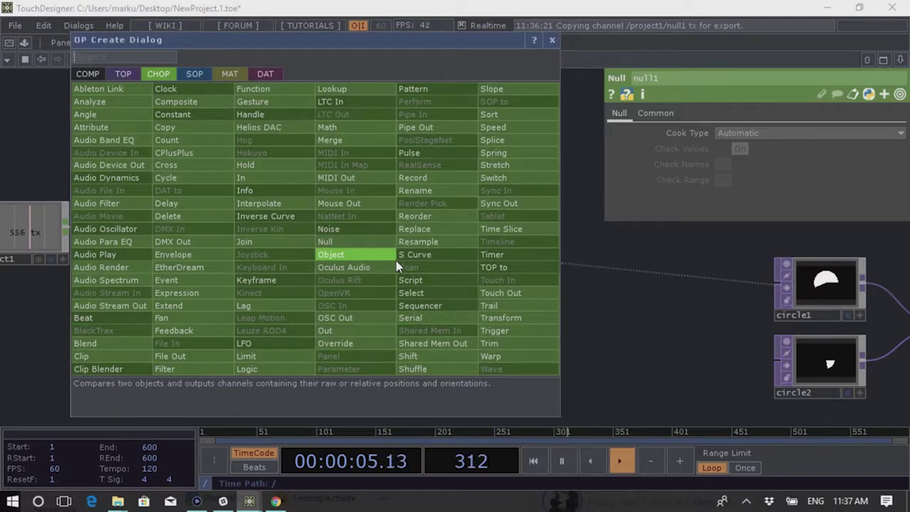
type("filt")
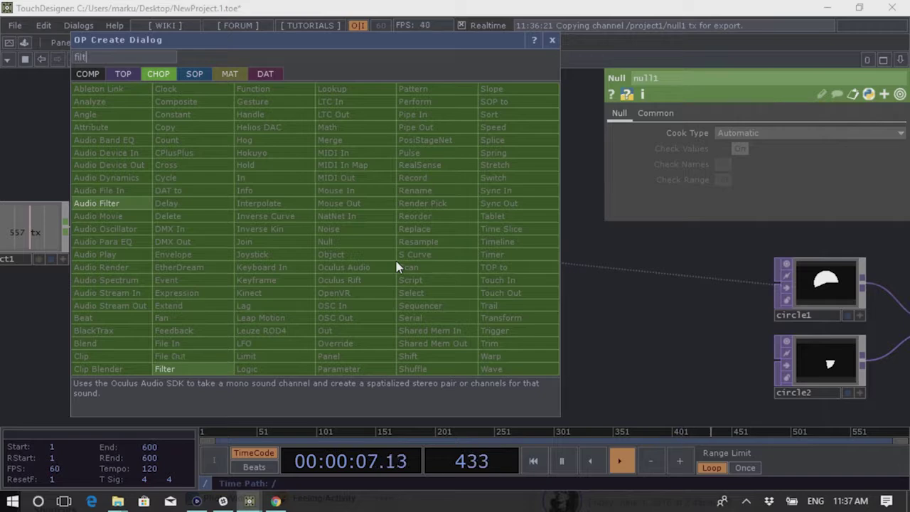
type("er")
left_click(204, 179)
left_click(431, 186)
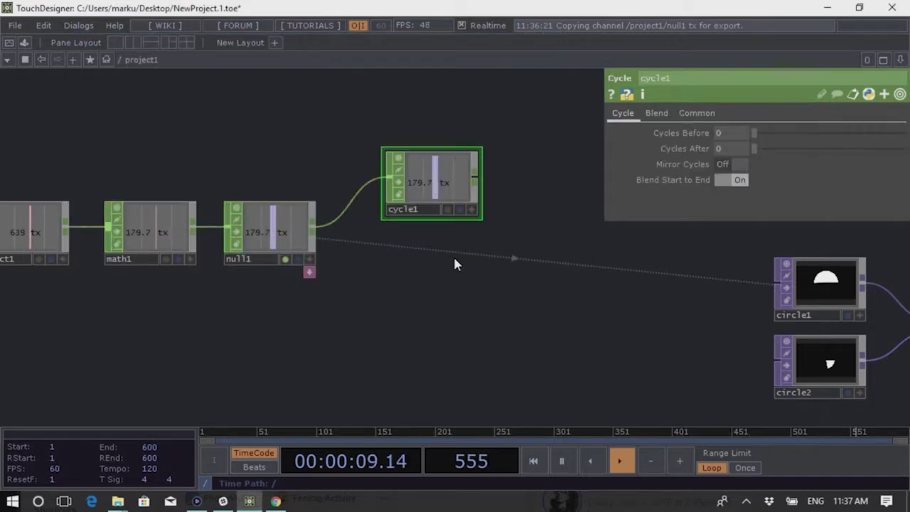
key("Delete")
Create a Filter CHOP wired from the Null operator's output and place it slightly above the chain
right_click(318, 232)
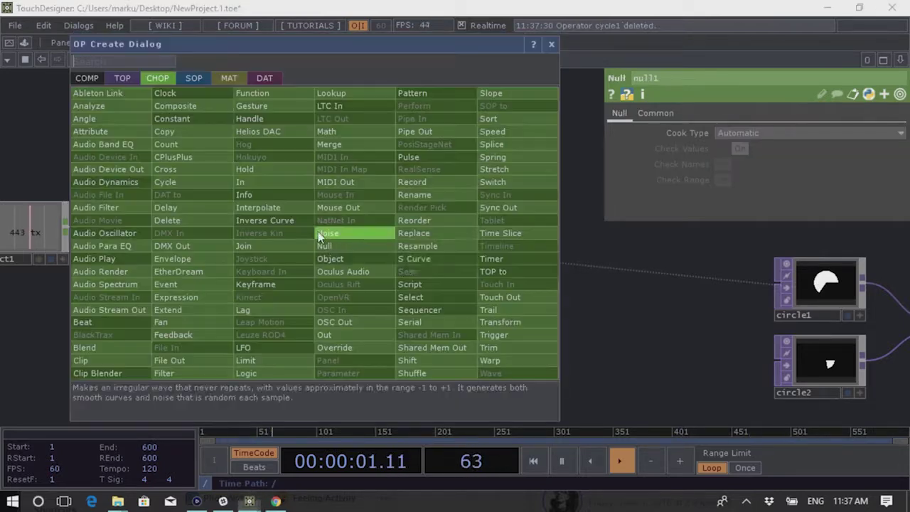
type("fil")
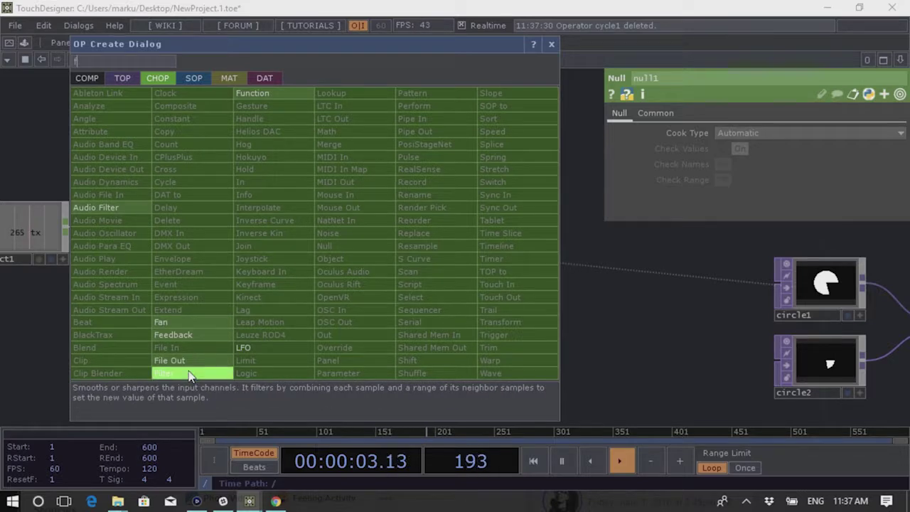
left_click(188, 371)
left_click(407, 170)
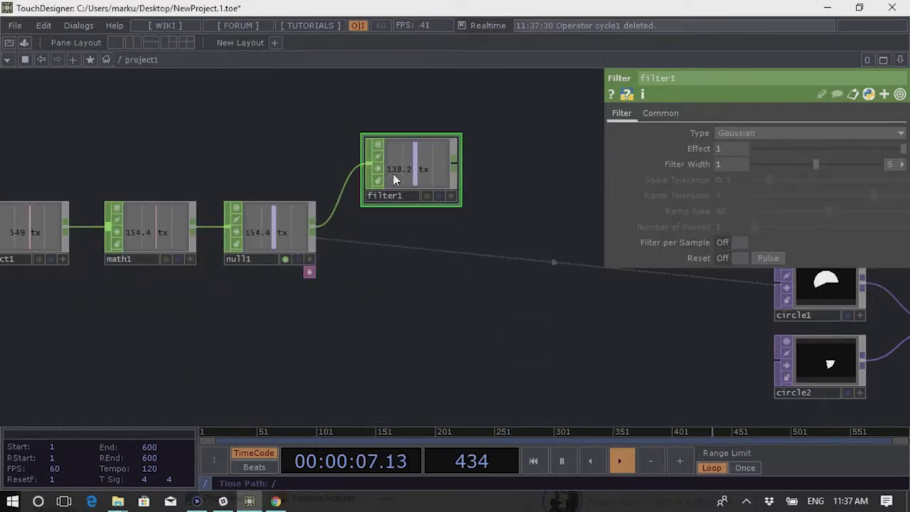
left_click_drag(393, 178, 420, 178)
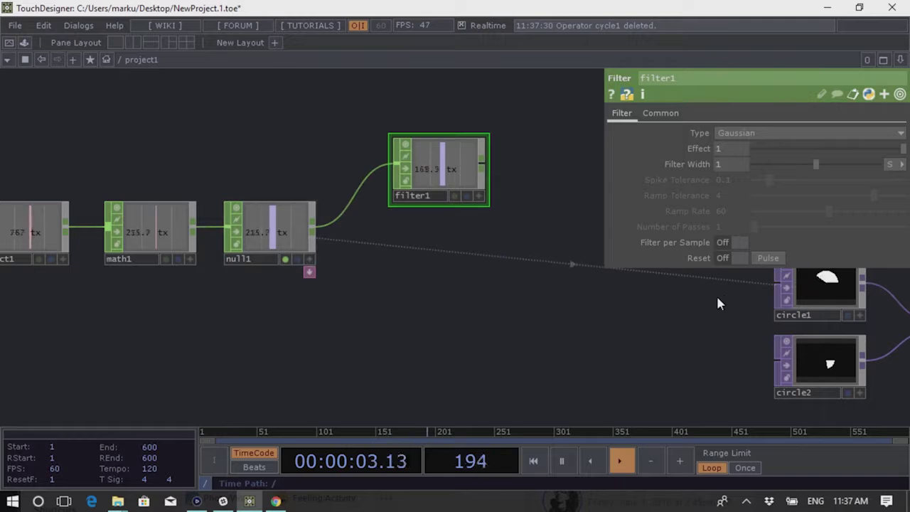
Select circle1 to show its Arc Angles and move the Null operator directly beneath the Filter operator
left_click(828, 287)
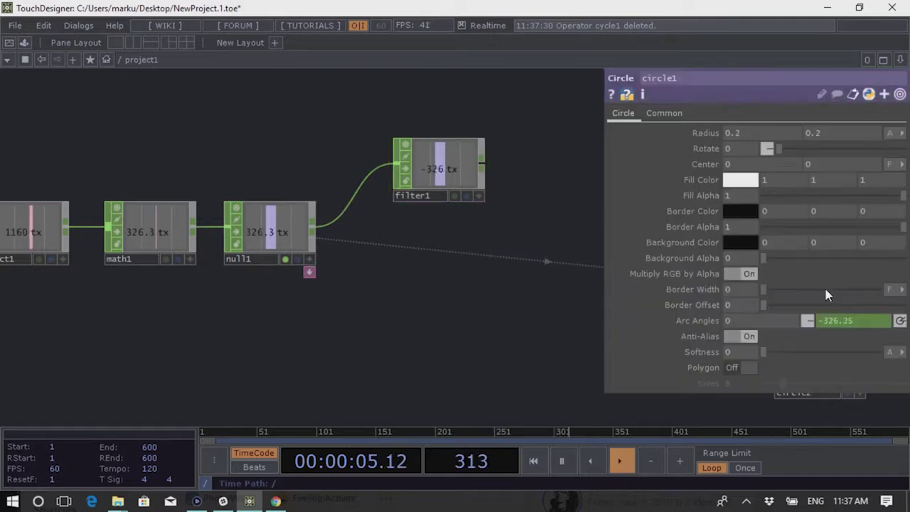
left_click_drag(585, 327, 551, 228)
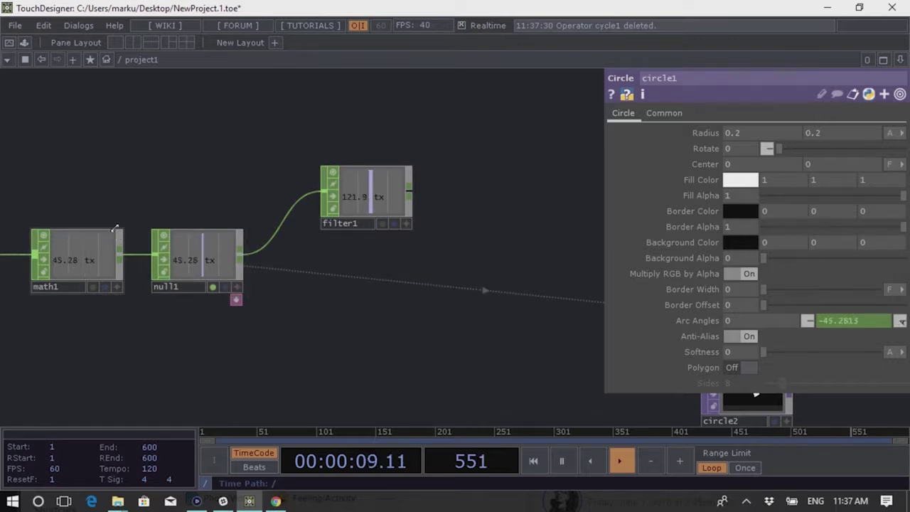
left_click_drag(209, 256, 381, 276)
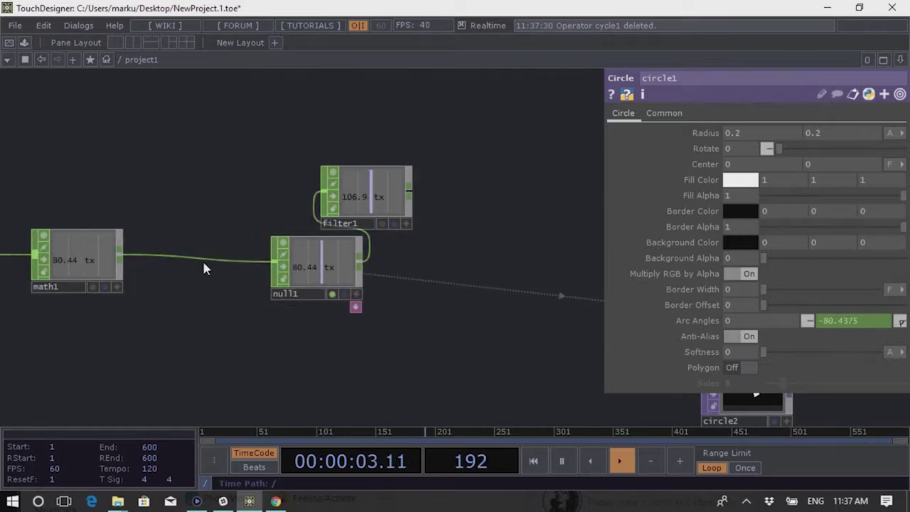
scroll(247, 334, "down", 5)
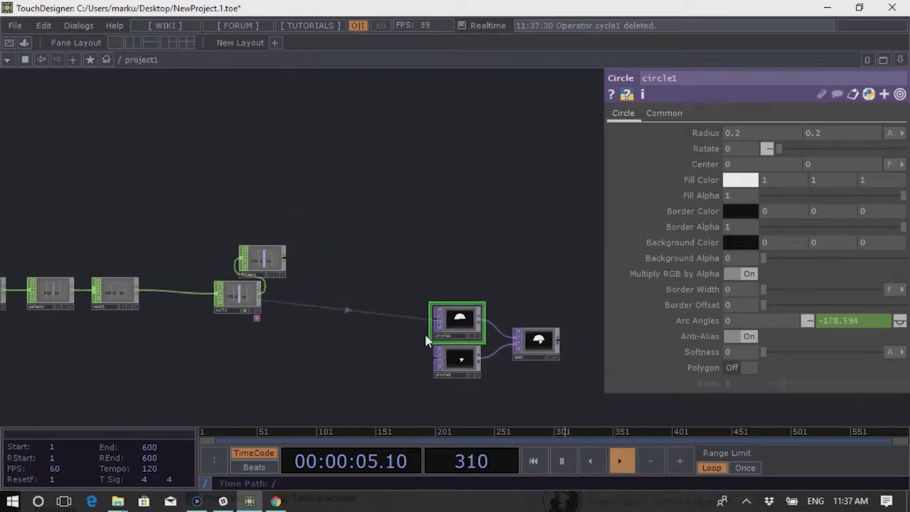
Delete the Filter operator and move the Null operator farther from Math toward the circles
left_click(270, 258)
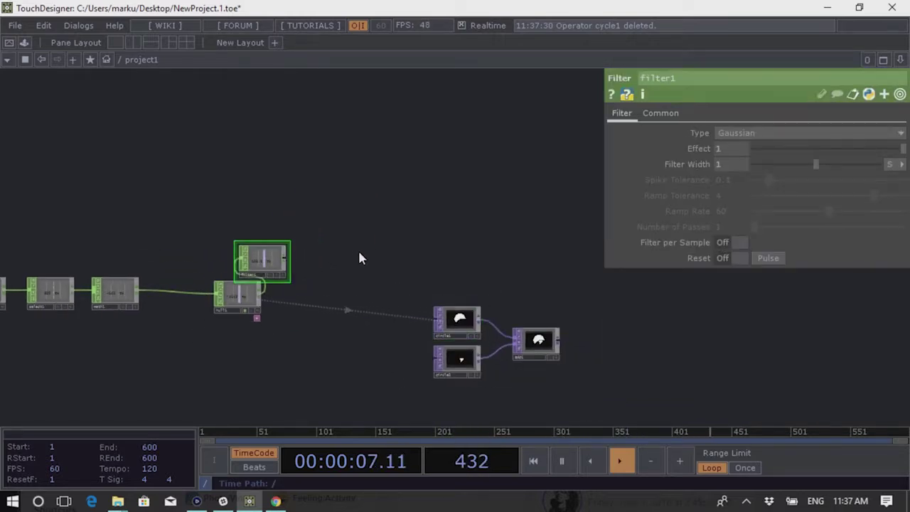
key("Delete")
left_click_drag(235, 295, 296, 297)
scroll(261, 366, "up", 3)
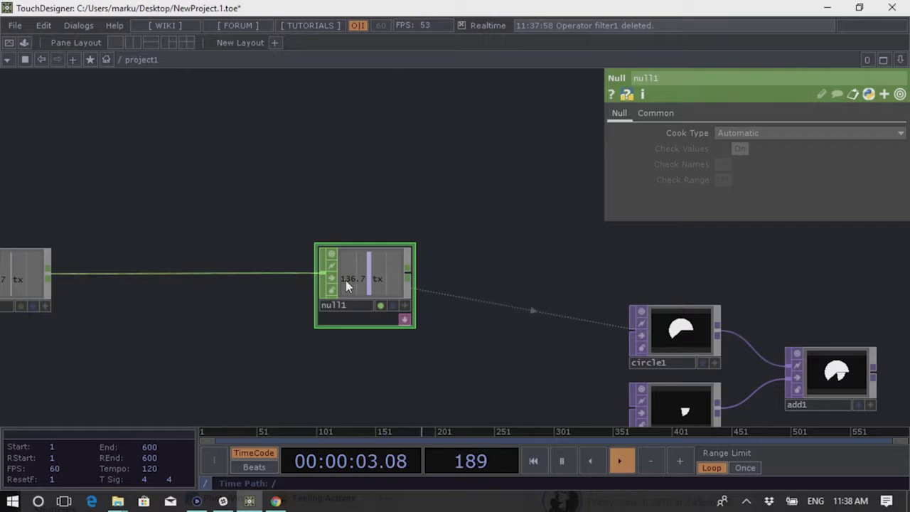
scroll(459, 263, "down", 1)
scroll(460, 263, "down", 2)
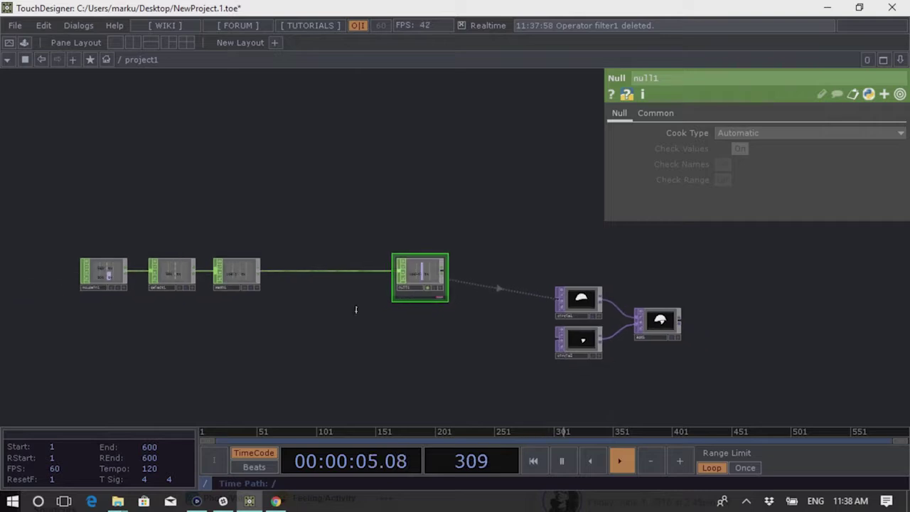
scroll(345, 349, "up", 1)
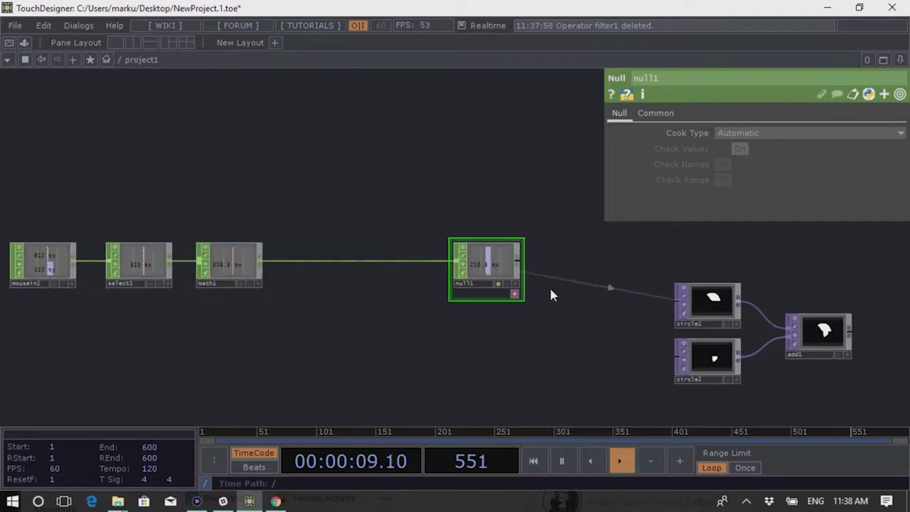
Export the Math operator's tx channel directly to circle1's arc angle and turn that export off again
left_click(257, 284)
left_click_drag(217, 265, 781, 283)
left_click(833, 299)
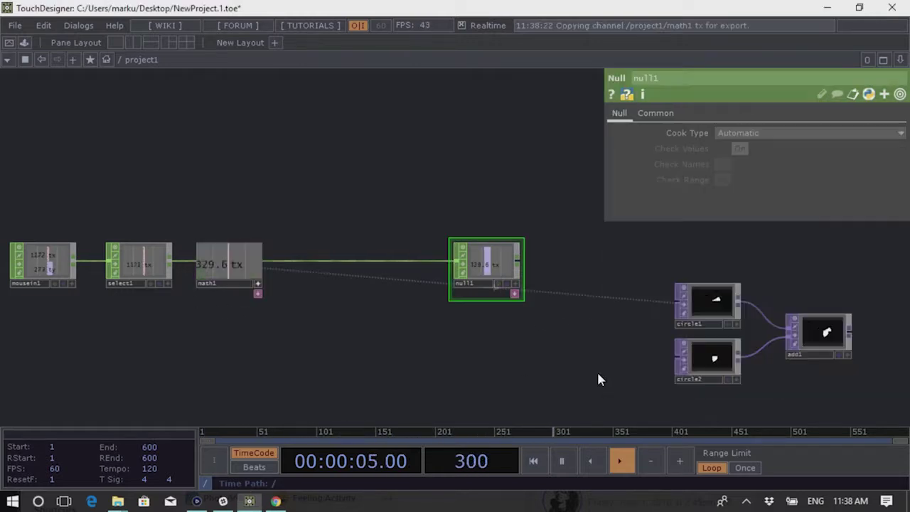
scroll(336, 276, "up", 4)
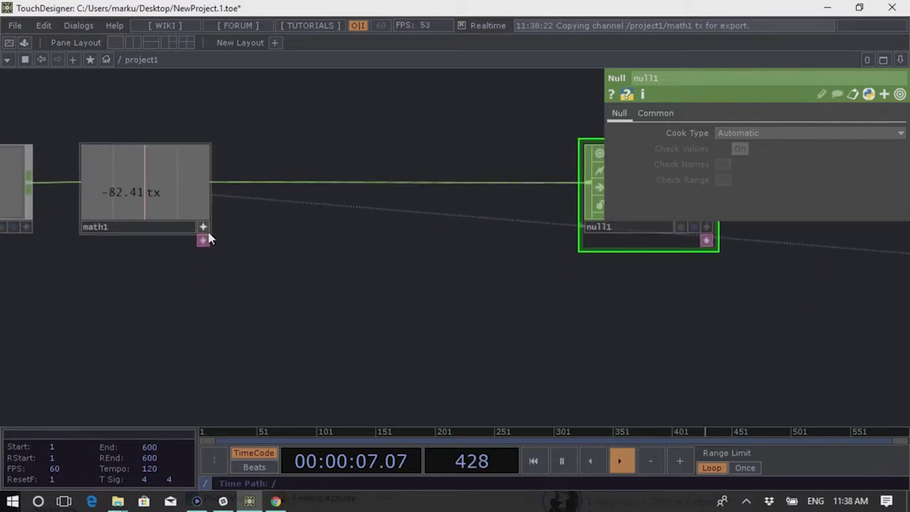
key("h")
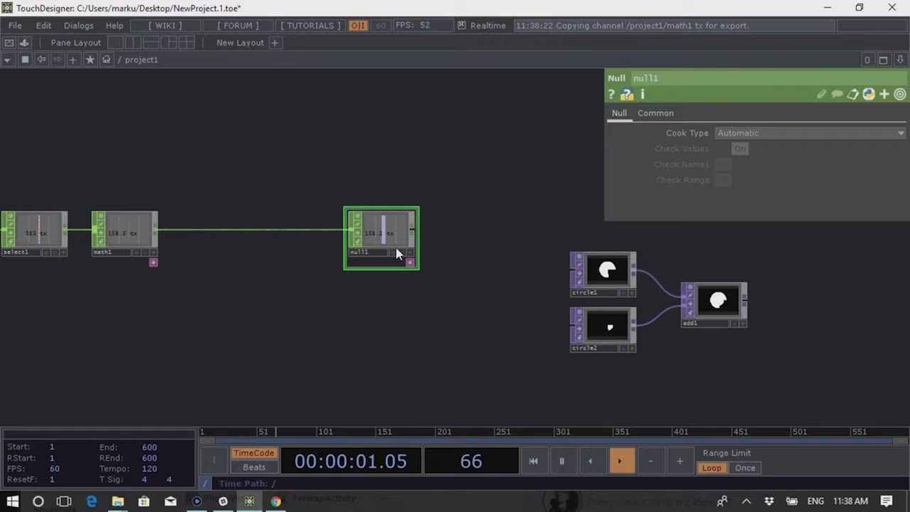
Move the Null operator right beside the Math operator and align it with the rest of the chain
left_click_drag(365, 236, 227, 230)
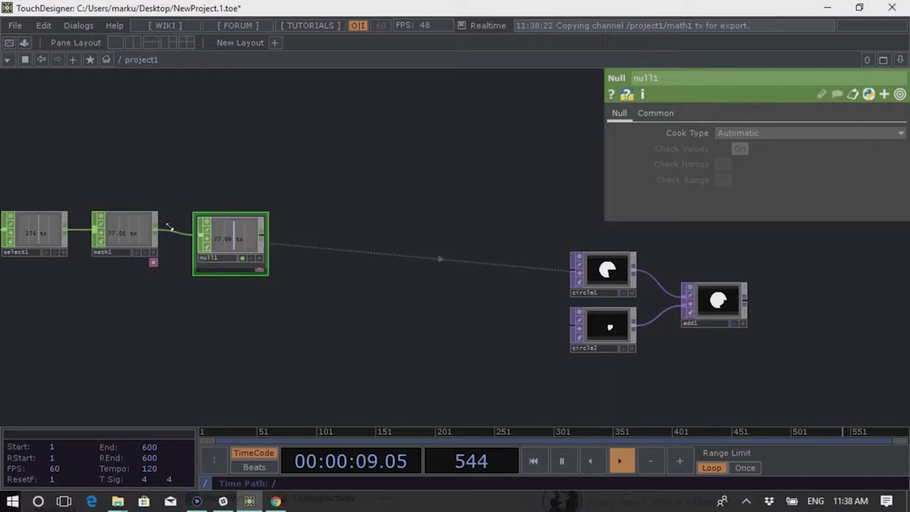
scroll(114, 232, "up", 5)
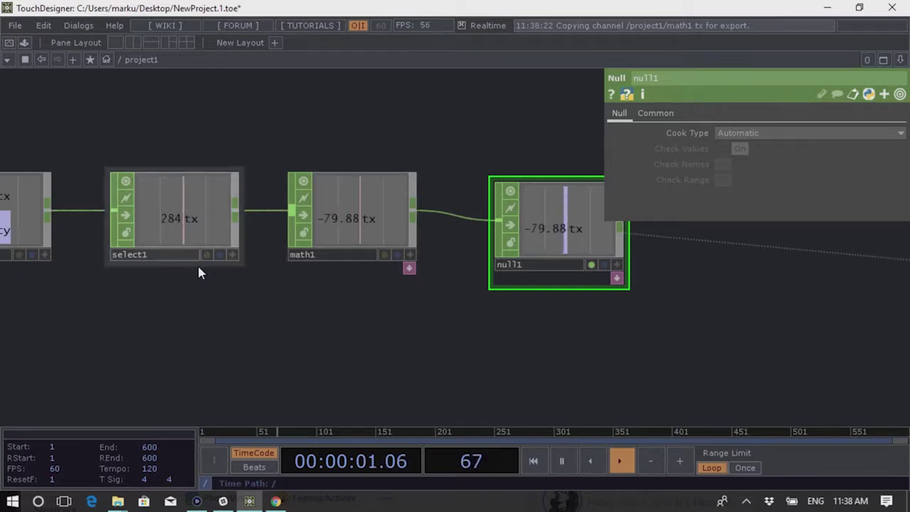
scroll(360, 313, "down", 2)
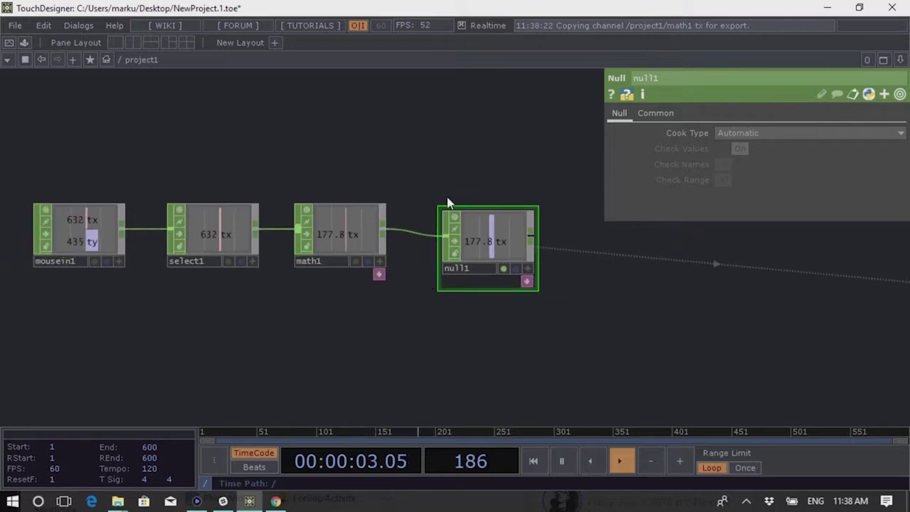
left_click_drag(496, 251, 468, 246)
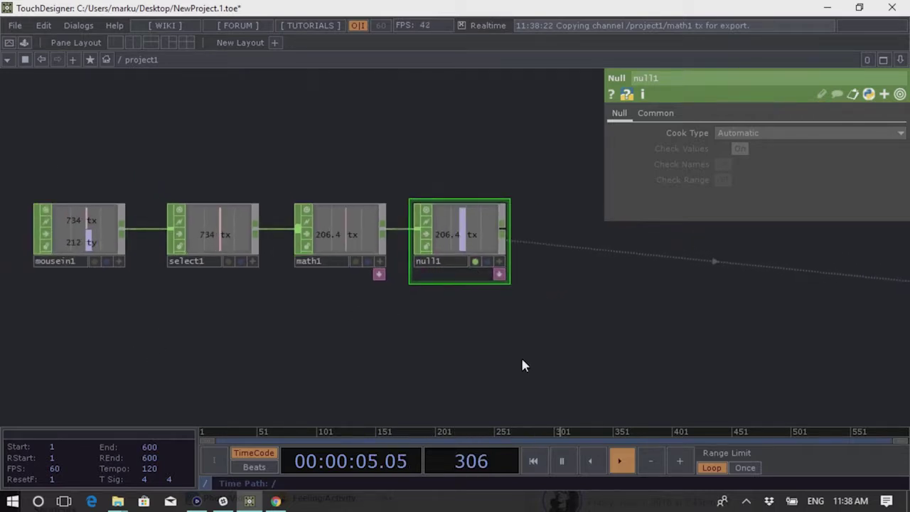
Remove the Null channel's export from circle1's end arc angle
scroll(349, 270, "down", 5)
scroll(562, 320, "up", 1)
scroll(562, 319, "up", 3)
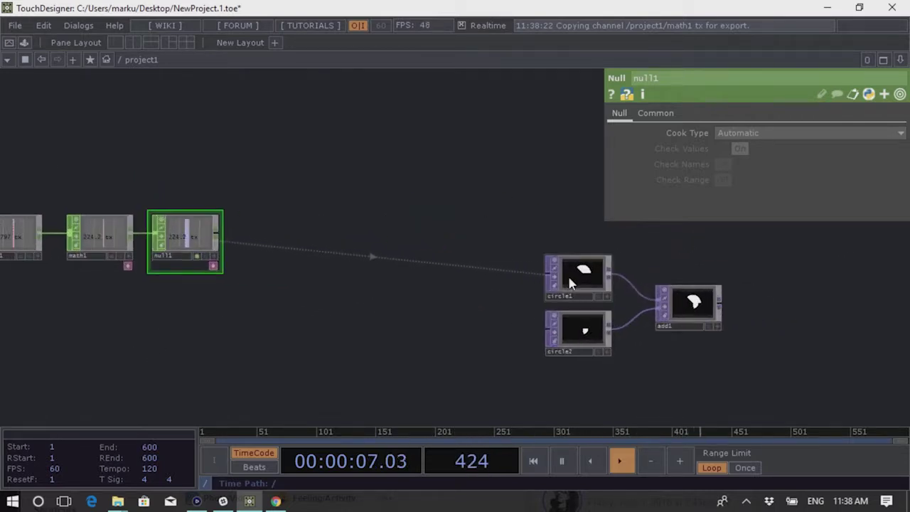
left_click(572, 275)
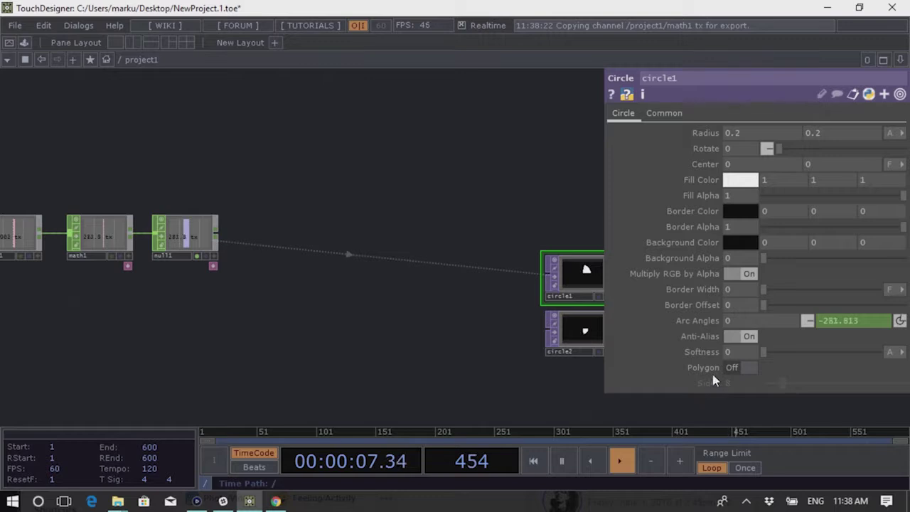
right_click(848, 321)
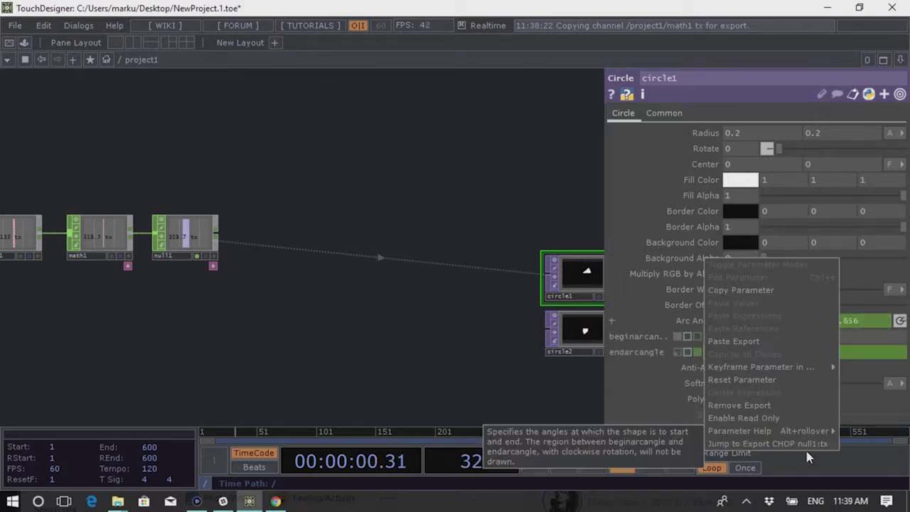
left_click(857, 327)
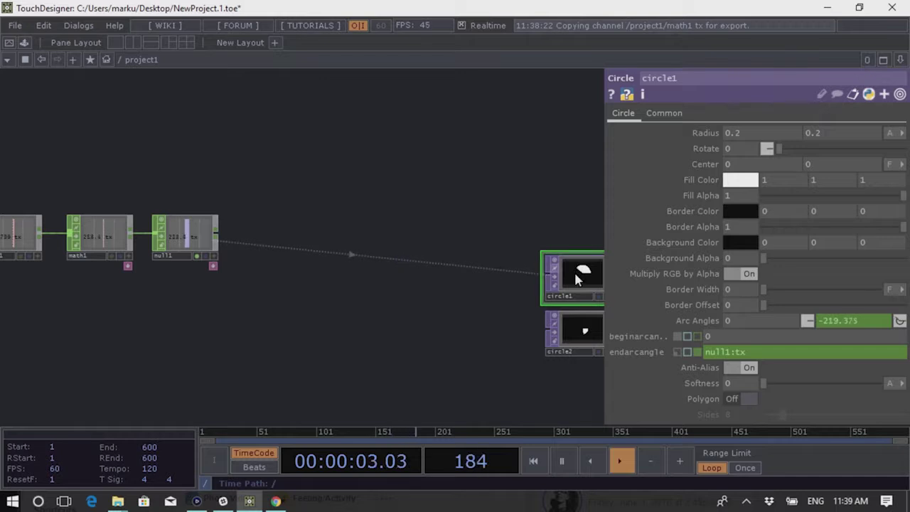
left_click(612, 321)
left_click_drag(539, 216, 477, 197)
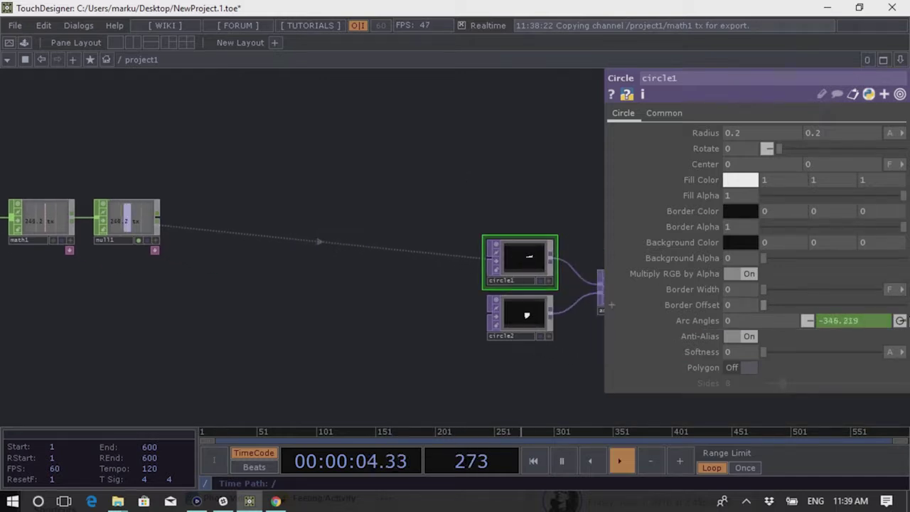
right_click(847, 326)
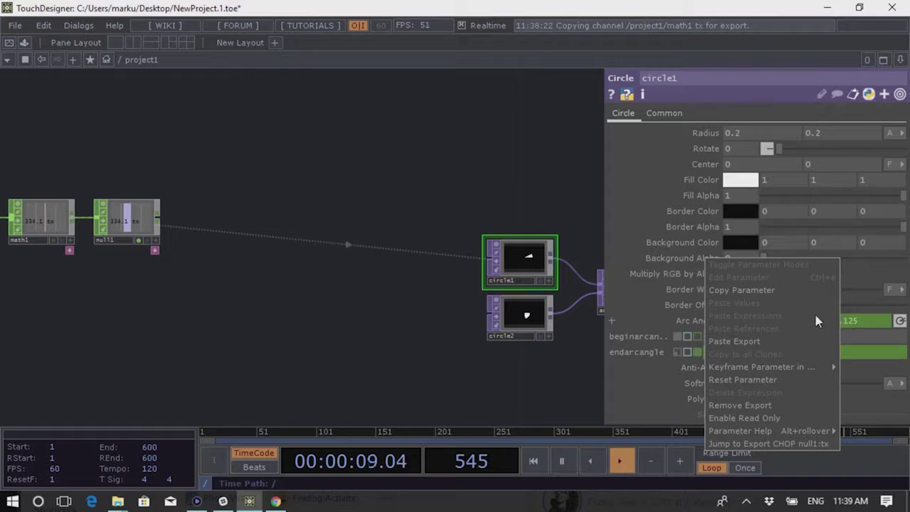
left_click(776, 405)
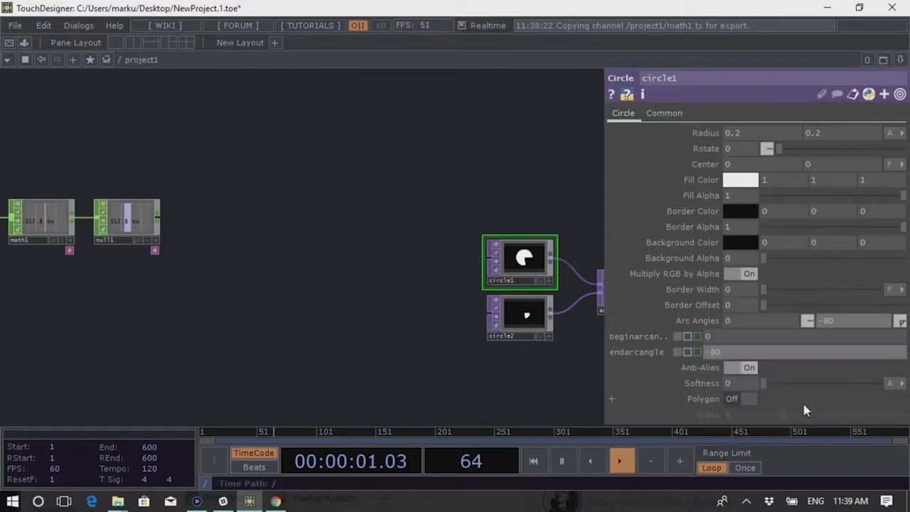
right_click(849, 325)
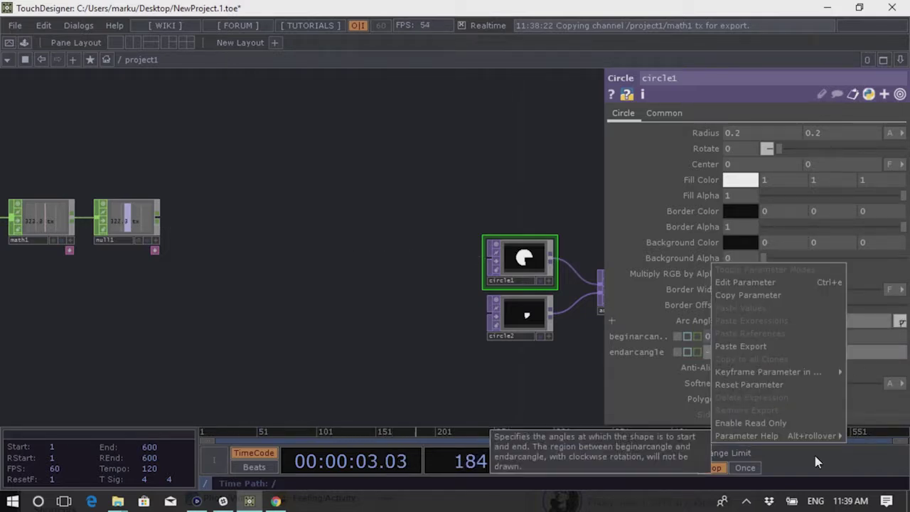
left_click(515, 402)
Activate the Null operator's viewer and export its tx channel to circle1's end arc angle with Export CHOP
left_click_drag(166, 245, 260, 280)
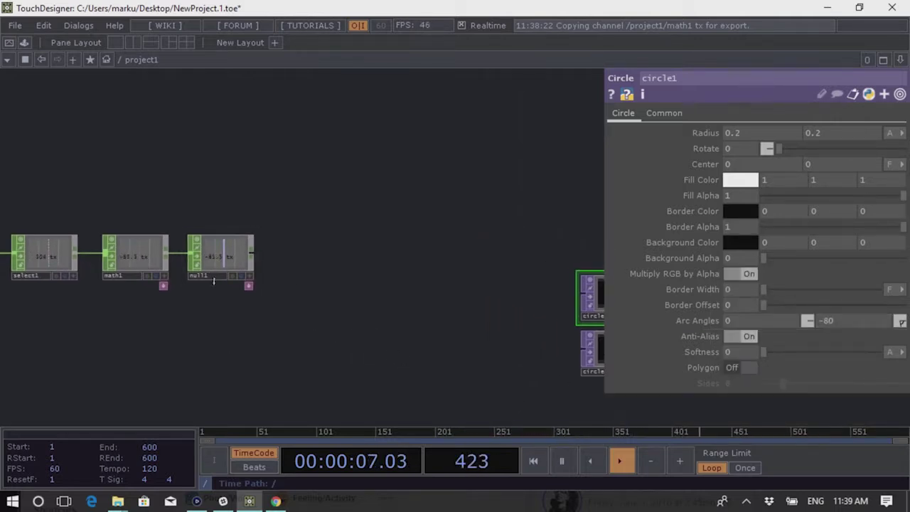
left_click_drag(455, 326, 352, 266)
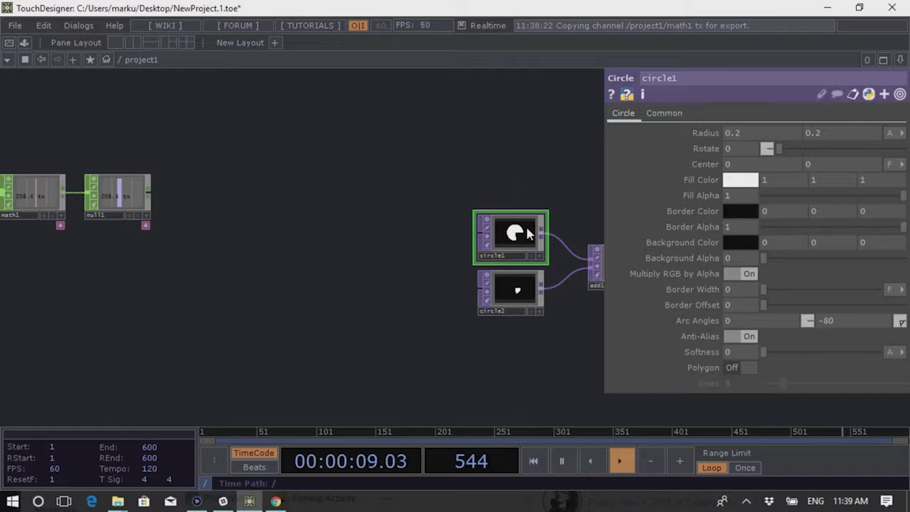
left_click_drag(247, 275, 285, 281)
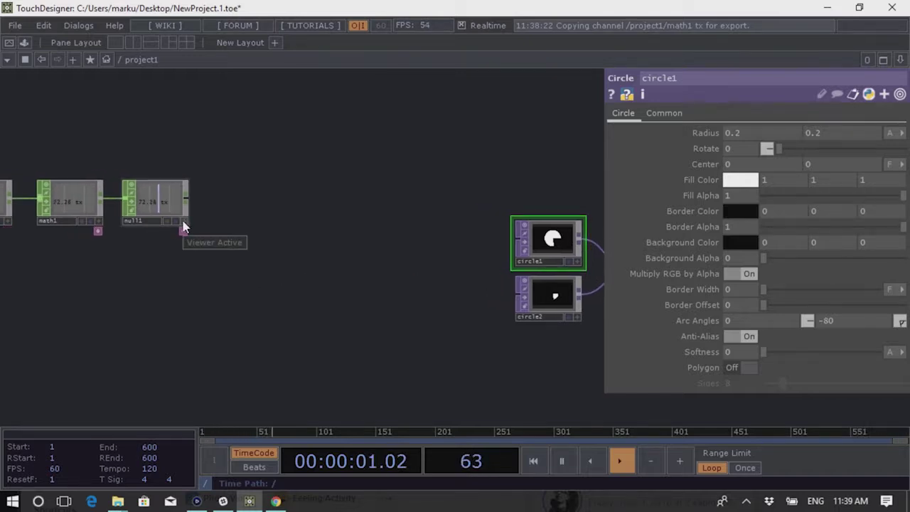
left_click(183, 226)
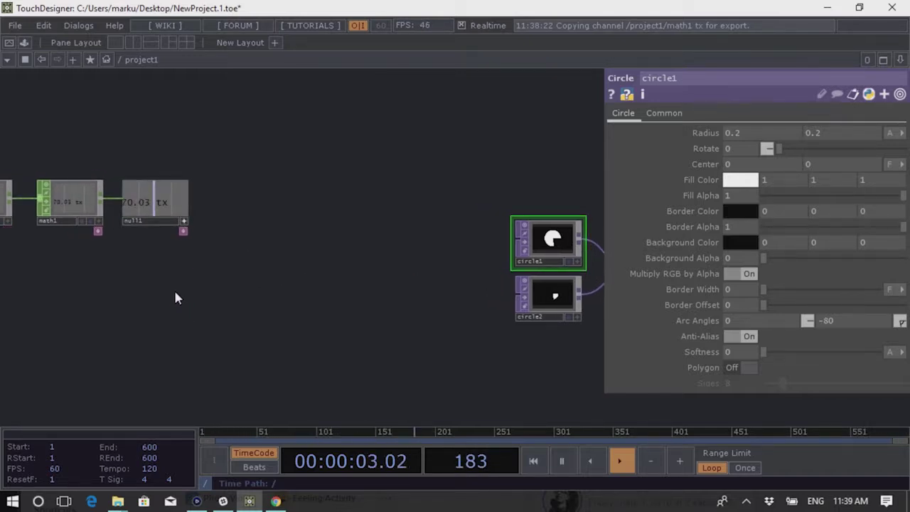
left_click(158, 204)
left_click(162, 205)
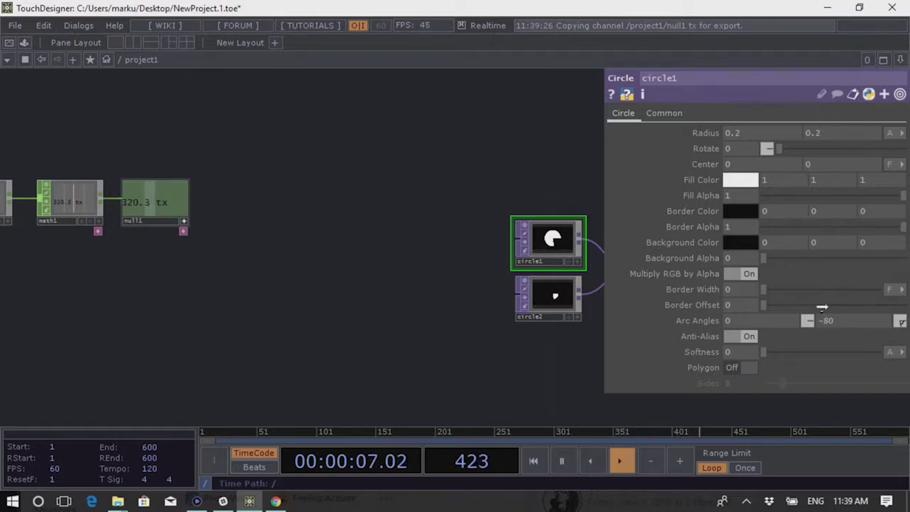
left_click_drag(836, 321, 836, 320)
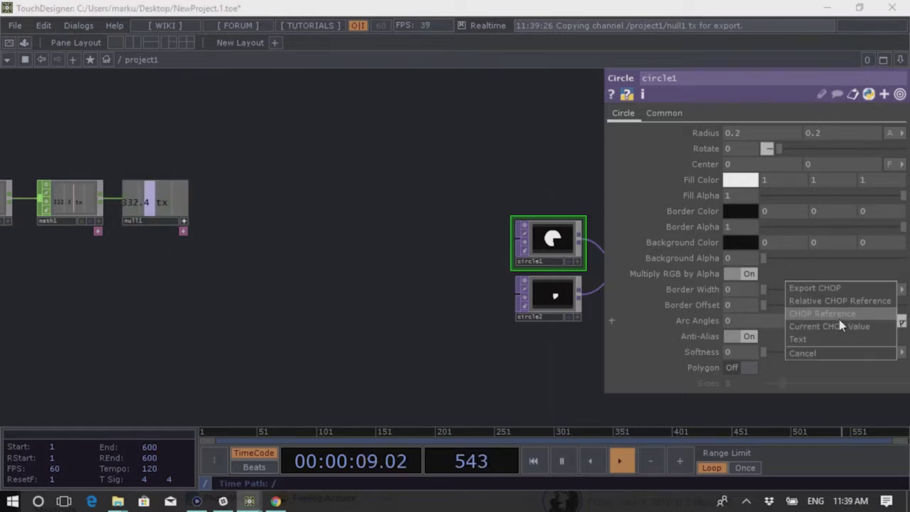
left_click(841, 292)
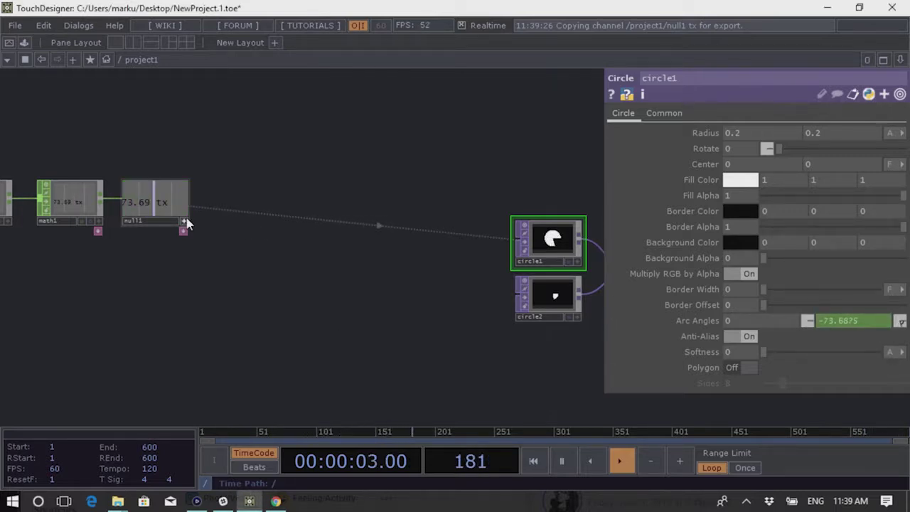
Deactivate the Null operator's viewer and move the whole Mouse In, Select, Math and Null chain closer to the circles
left_click_drag(217, 285, 465, 285)
right_click_drag(465, 281, 67, 187)
left_click_drag(220, 263, 64, 249)
left_click_drag(254, 187, 467, 183)
left_click_drag(427, 283, 259, 286)
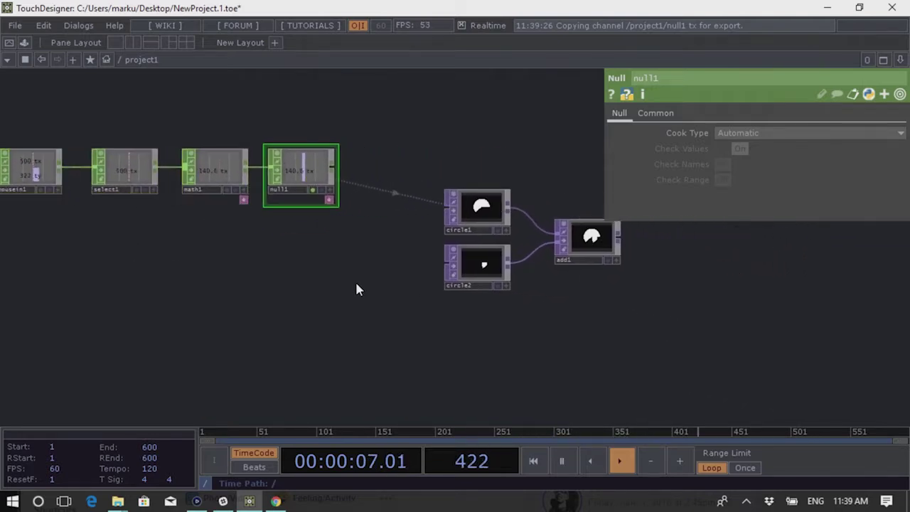
Select circle2 and export the Null operator's tx channel to its begin arc angle with Export CHOP
scroll(311, 249, "up", 2)
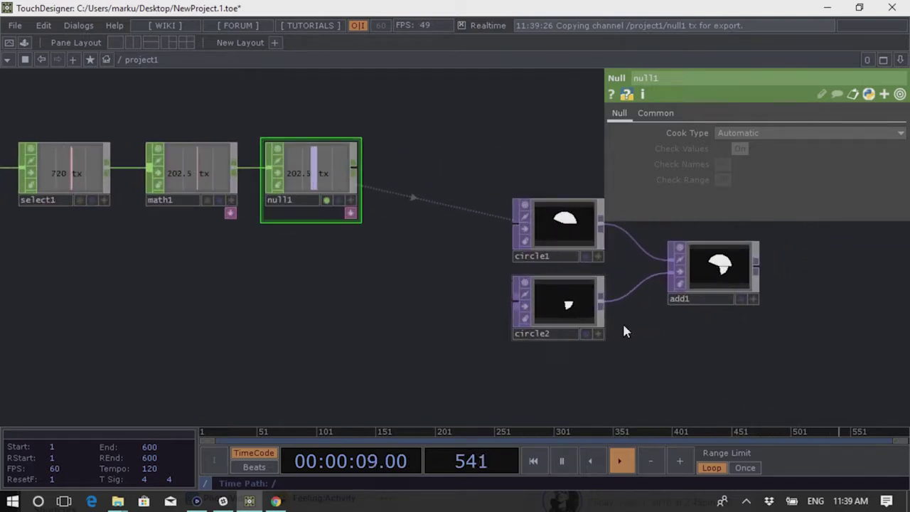
left_click(552, 301)
left_click_drag(568, 338, 432, 288)
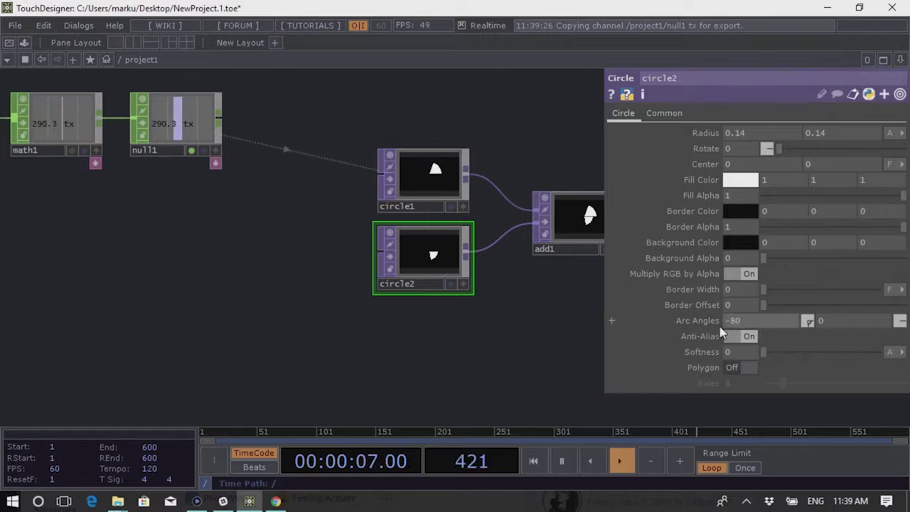
left_click_drag(228, 177, 291, 203)
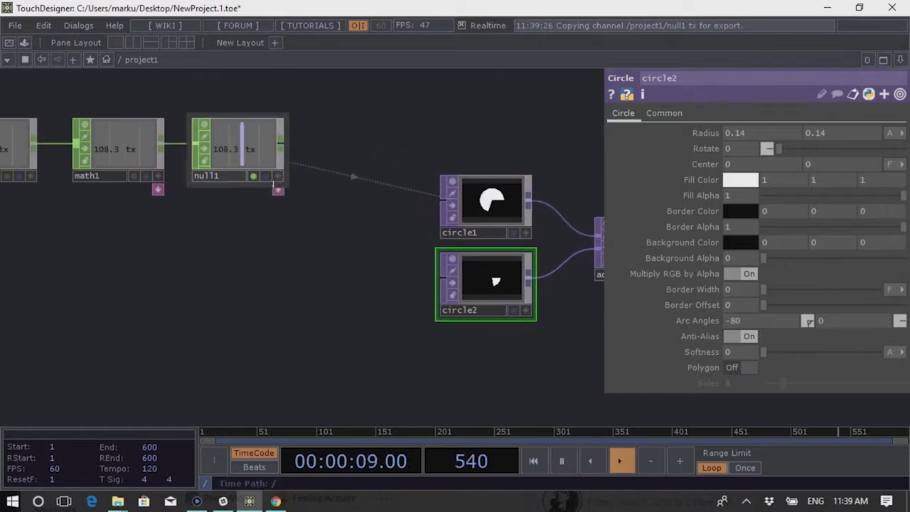
left_click(280, 179)
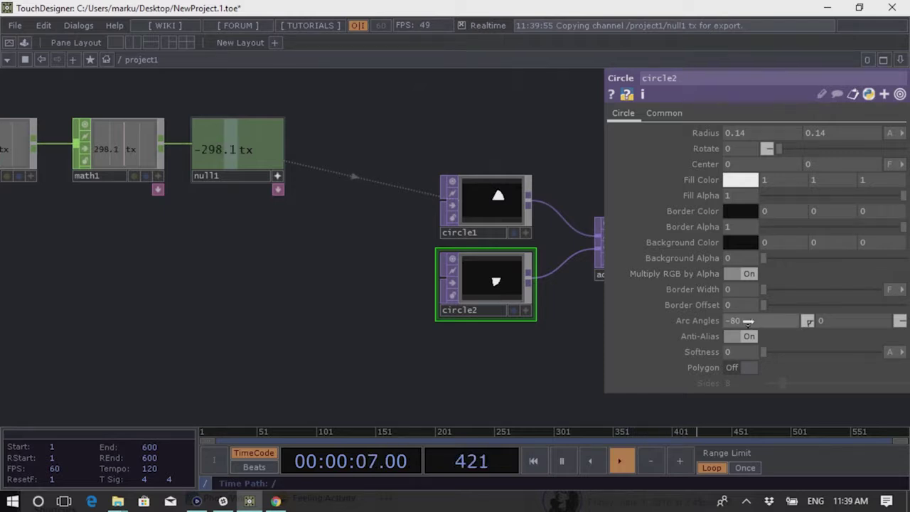
left_click_drag(748, 321, 750, 324)
left_click(711, 288)
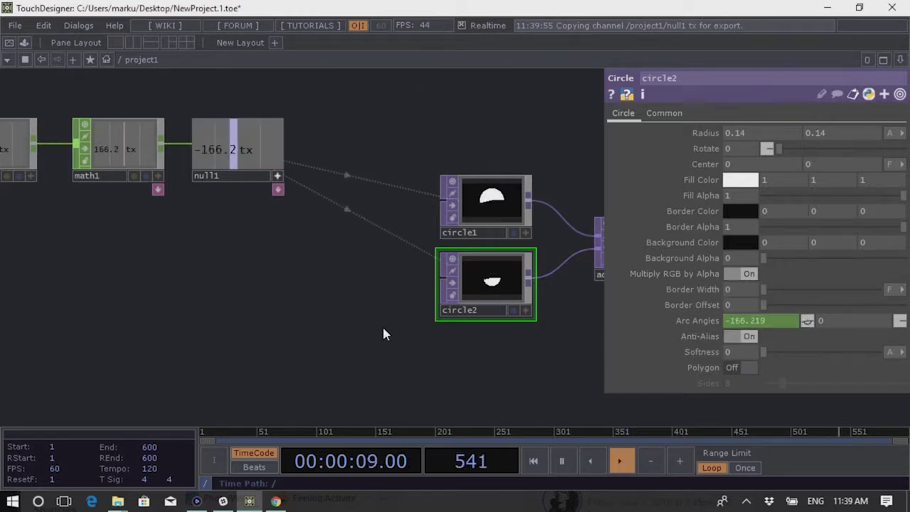
Turn on the Polygon option for circle2
left_click_drag(536, 345, 180, 335)
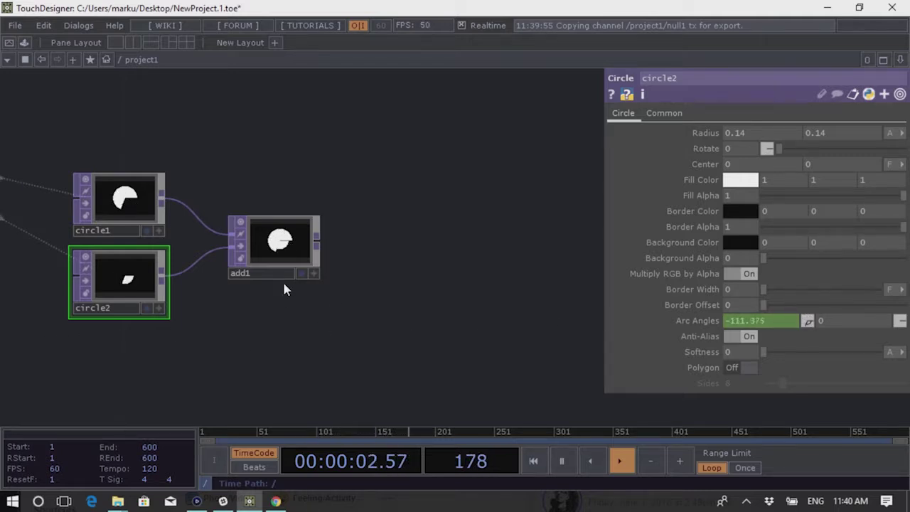
scroll(281, 298, "up", 5)
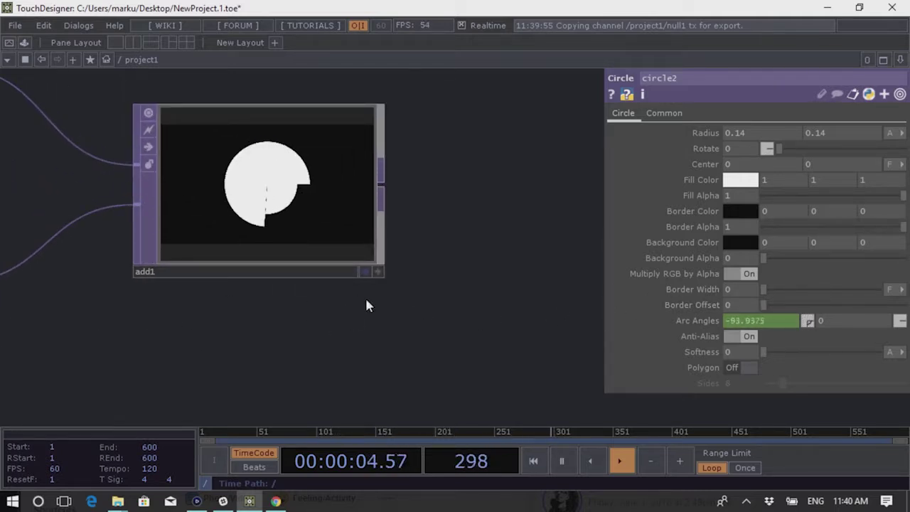
scroll(527, 266, "down", 5)
scroll(491, 284, "up", 3)
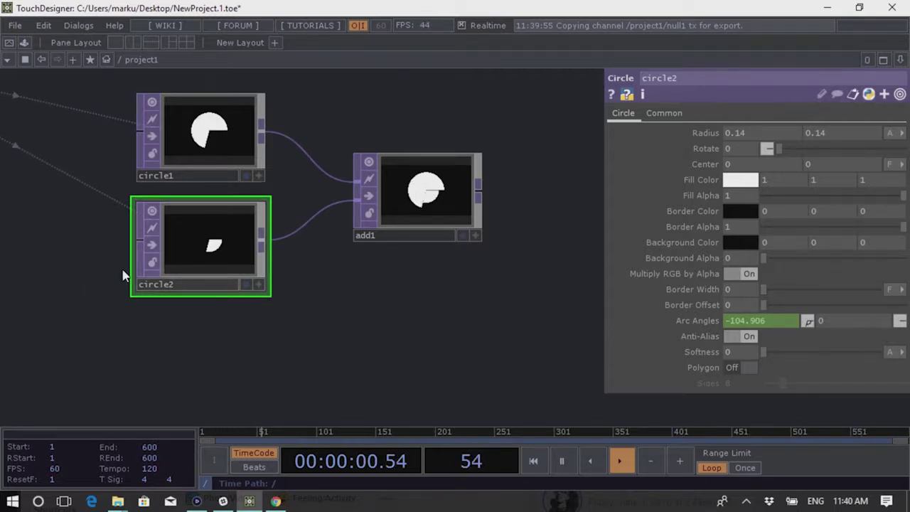
left_click(736, 367)
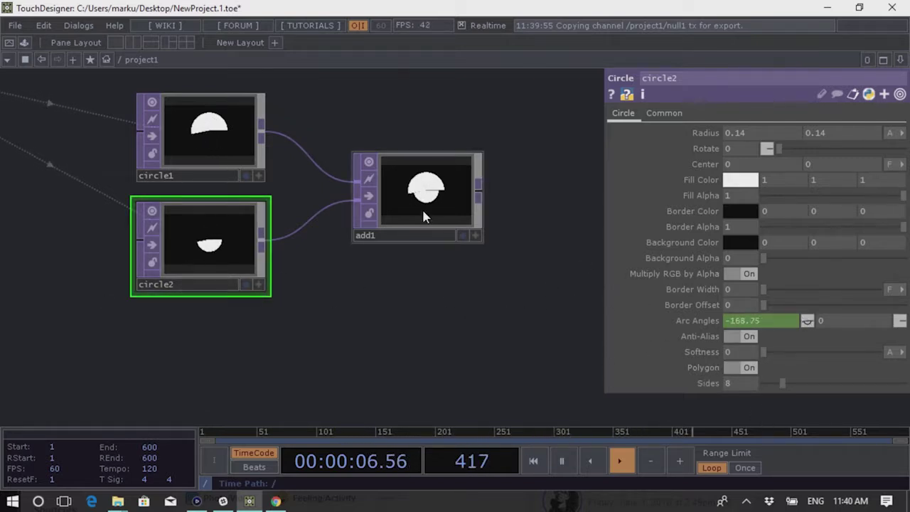
Examine how the combined shape in add1 and both circles respond to horizontal mouse movement
scroll(423, 206, "up", 5)
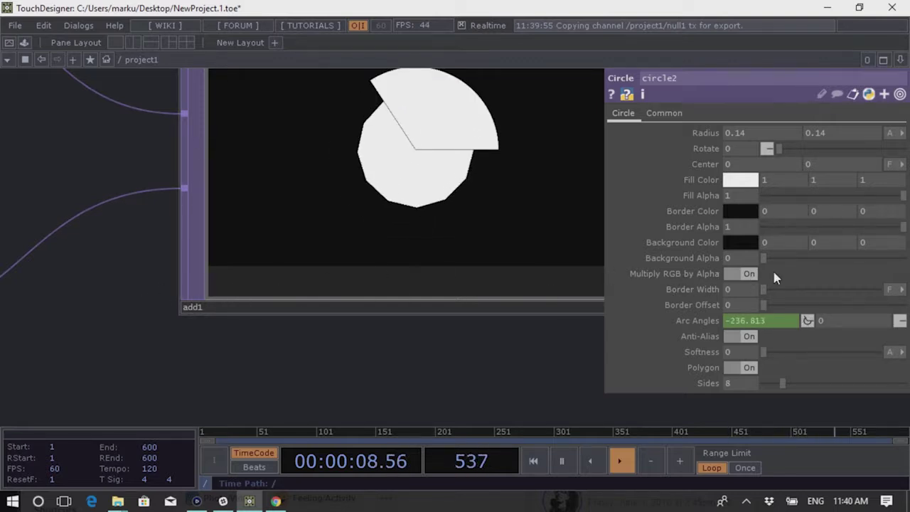
scroll(263, 301, "down", 5)
scroll(264, 308, "up", 5)
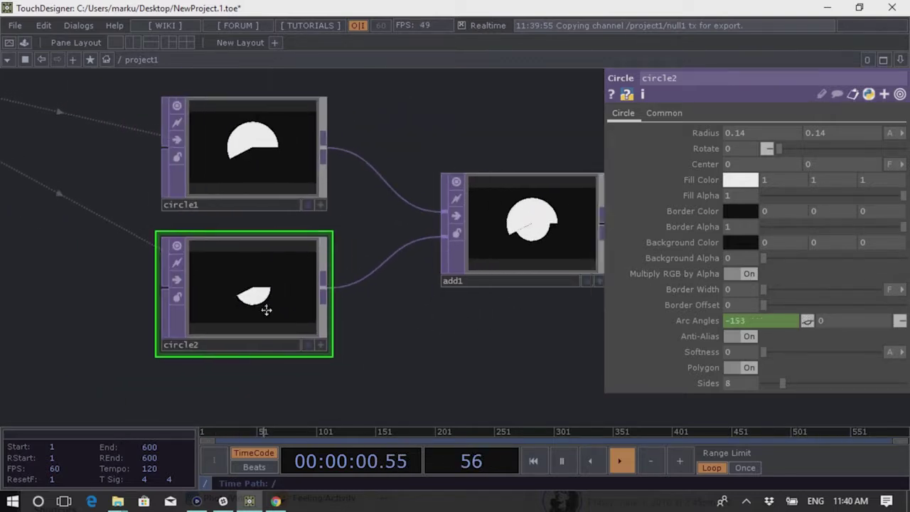
scroll(330, 258, "up", 2)
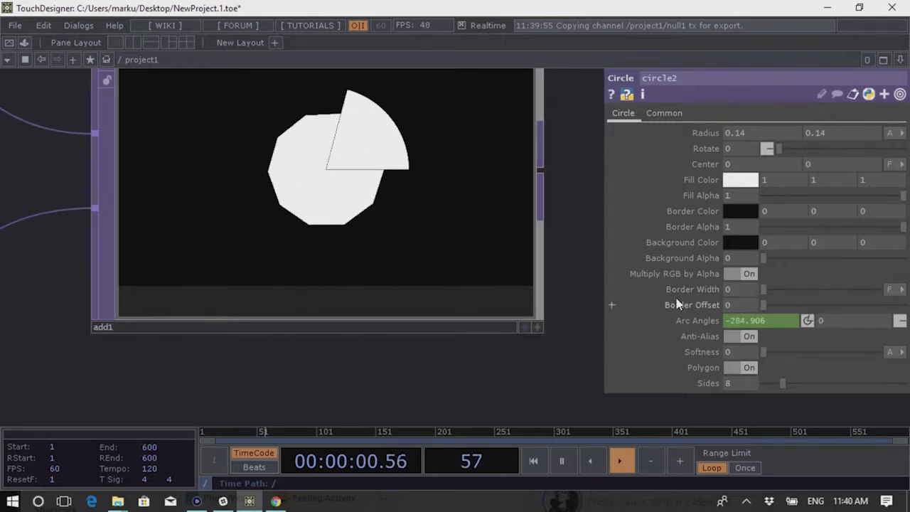
scroll(426, 320, "down", 5)
scroll(431, 317, "up", 5)
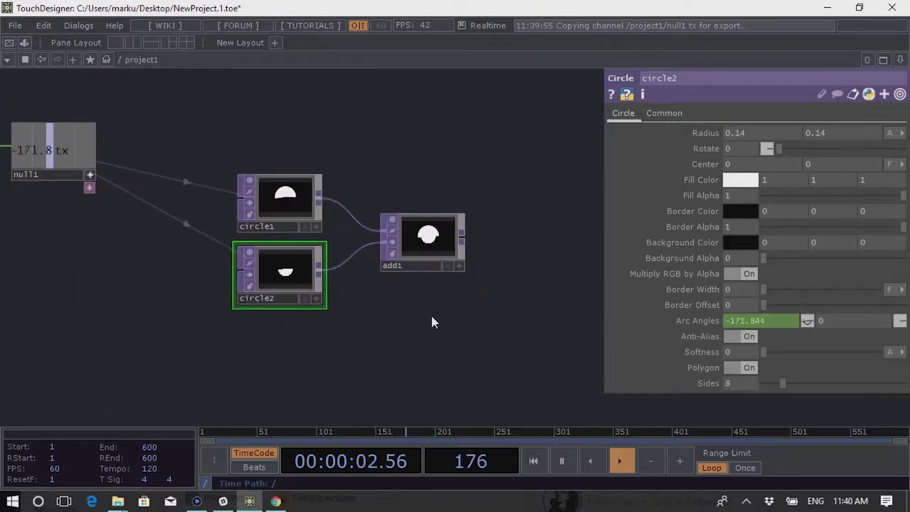
scroll(420, 255, "up", 2)
scroll(398, 284, "down", 6)
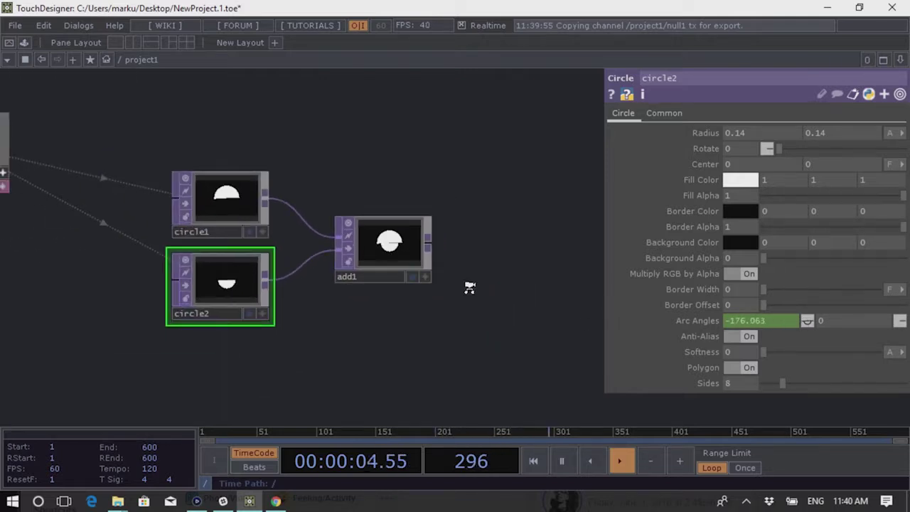
left_click_drag(484, 335, 517, 327)
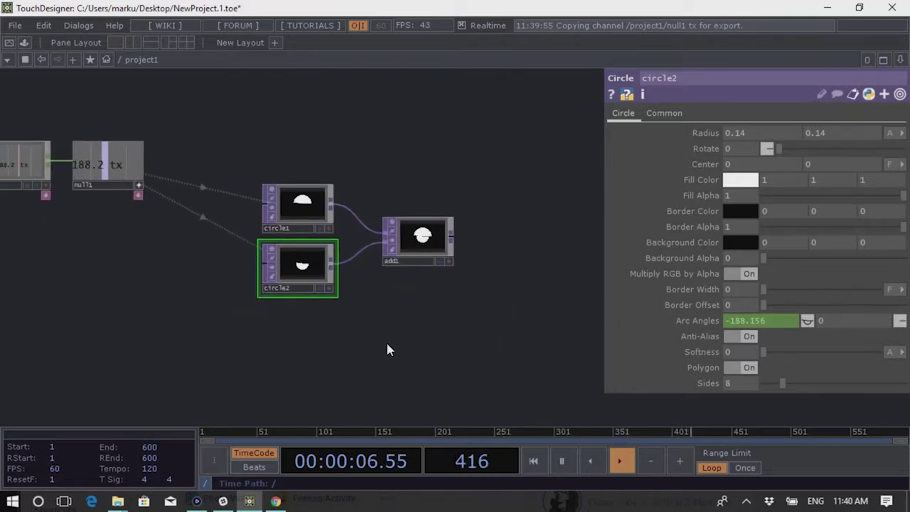
Add a Transform TOP after add1 and set its rotation to -65
key("h")
scroll(229, 263, "up", 4)
left_click_drag(229, 264, 122, 254)
scroll(455, 327, "down", 4)
scroll(333, 235, "up", 5)
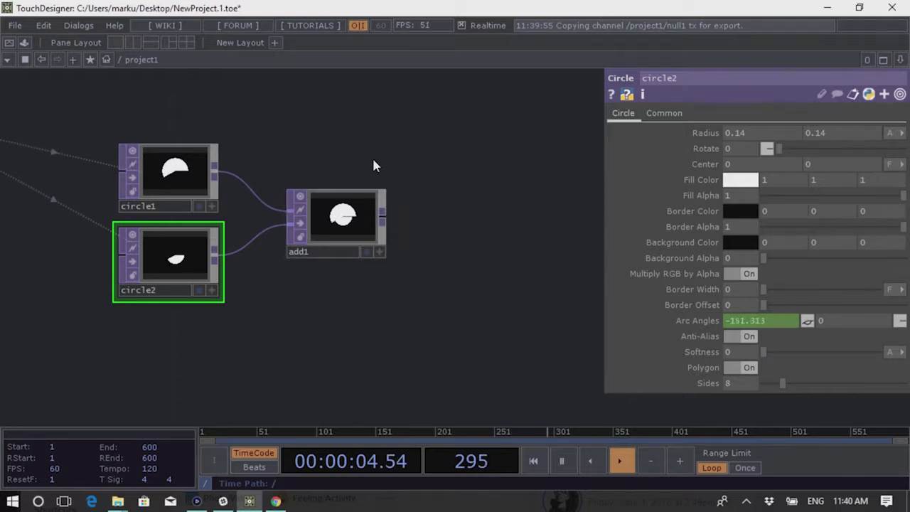
scroll(455, 217, "up", 3)
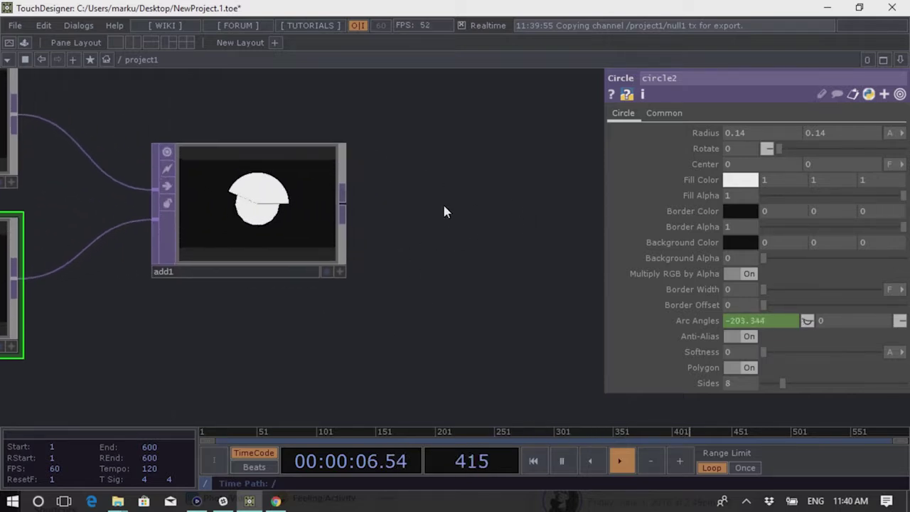
right_click(344, 210)
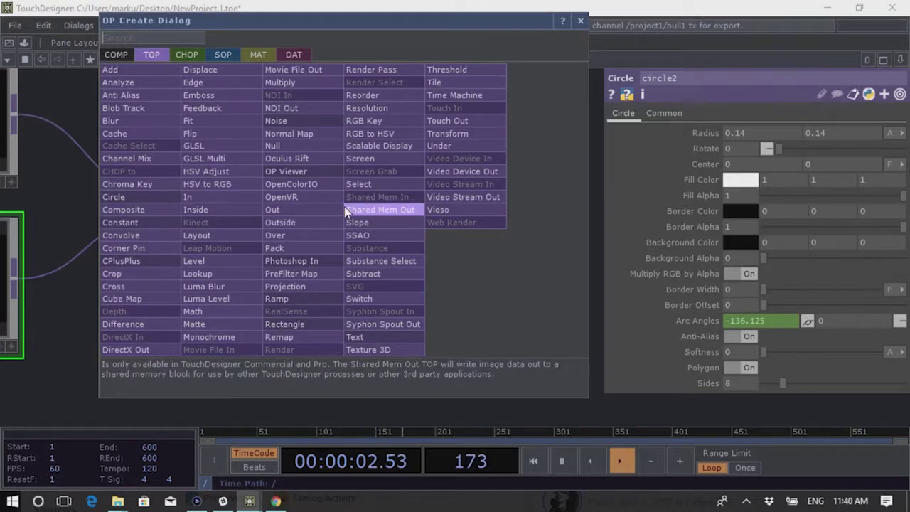
type("tr")
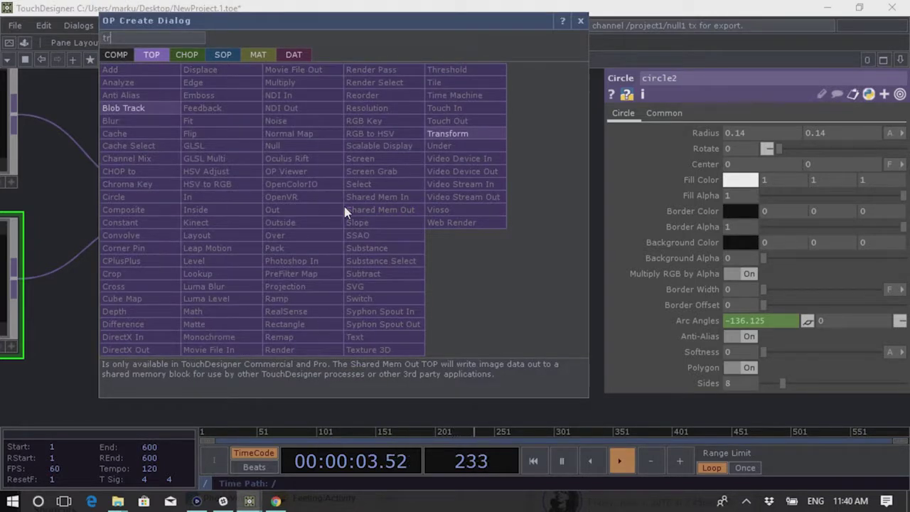
left_click(476, 141)
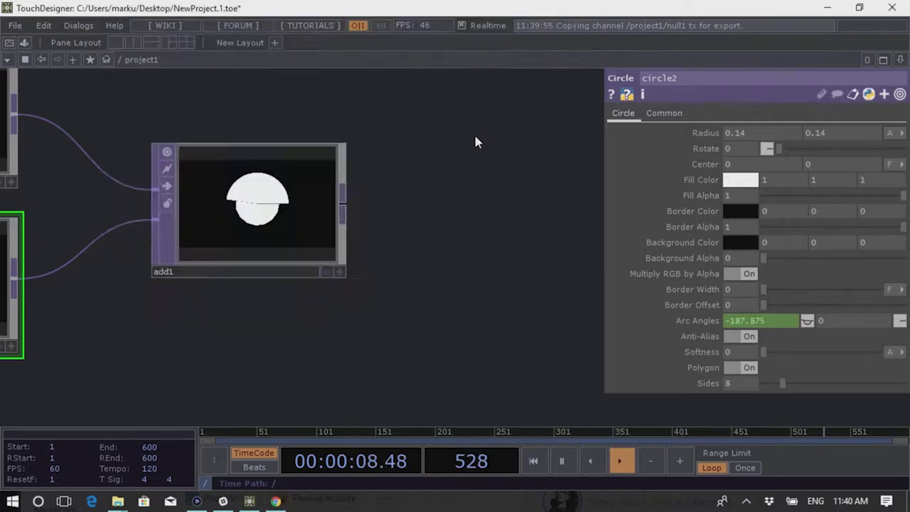
left_click(517, 240)
left_click_drag(501, 319, 355, 311)
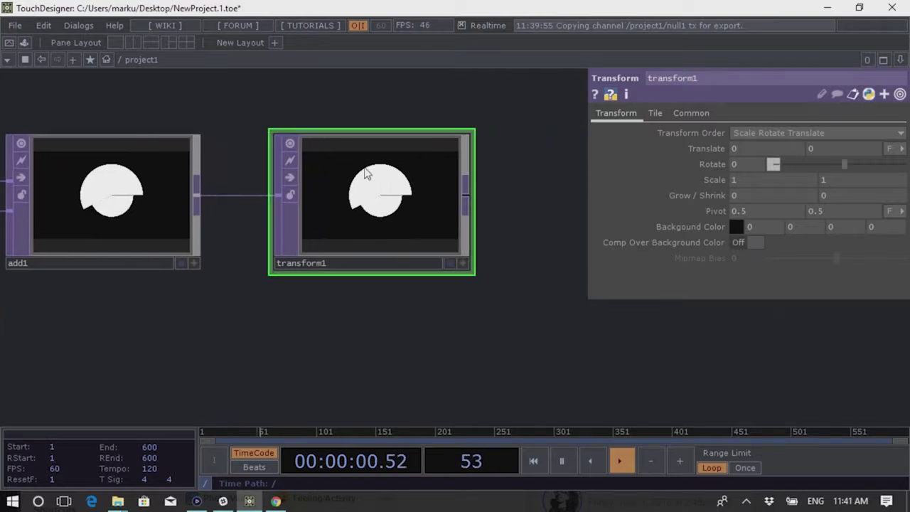
left_click_drag(837, 174, 821, 188)
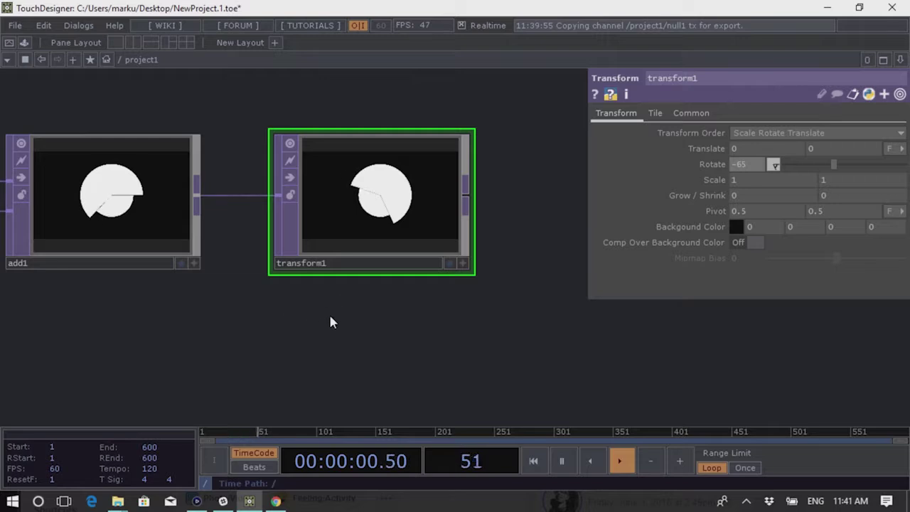
Move the Mouse In operator down and away from select1 to make room for a second branch
key("h")
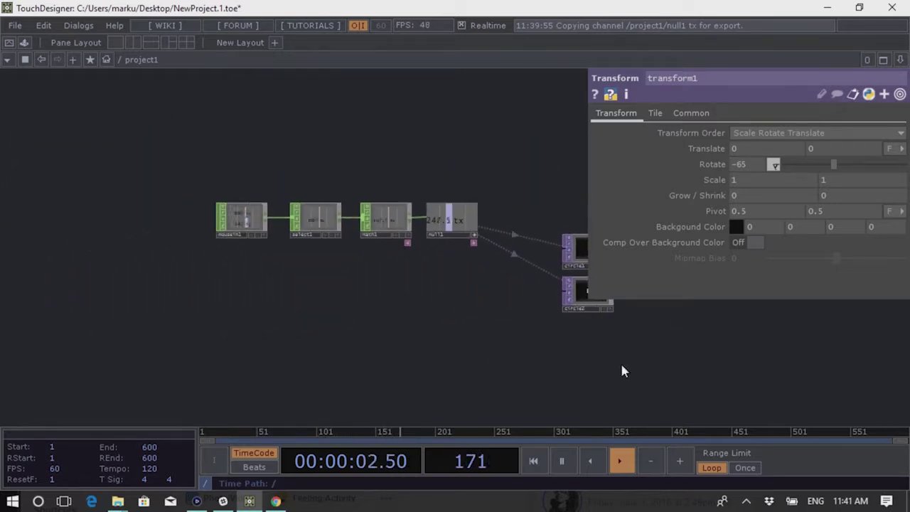
scroll(416, 229, "up", 3)
scroll(476, 287, "down", 2)
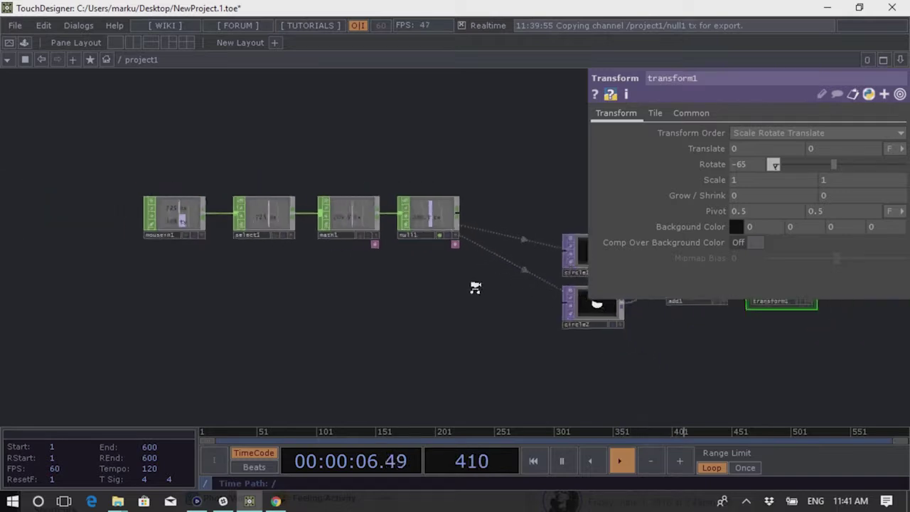
scroll(476, 287, "down", 1)
scroll(264, 284, "up", 2)
left_click_drag(227, 206, 145, 265)
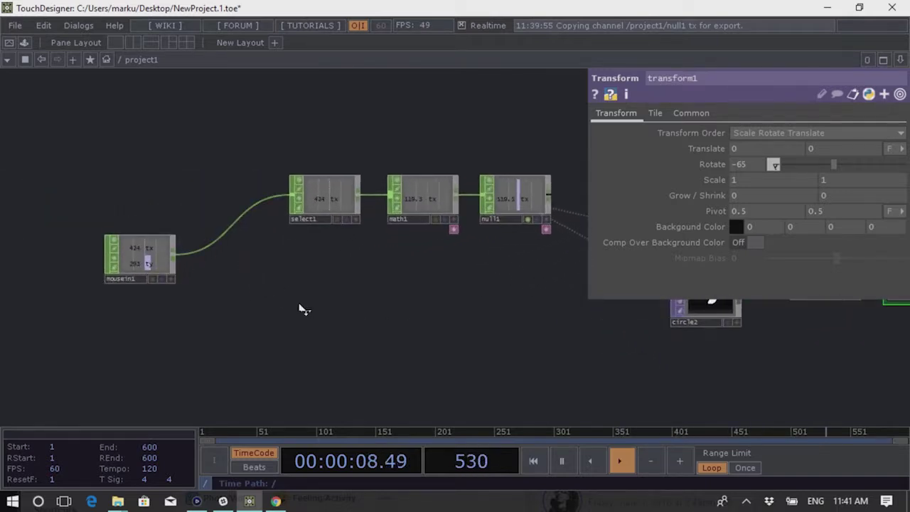
left_click_drag(299, 306, 239, 294)
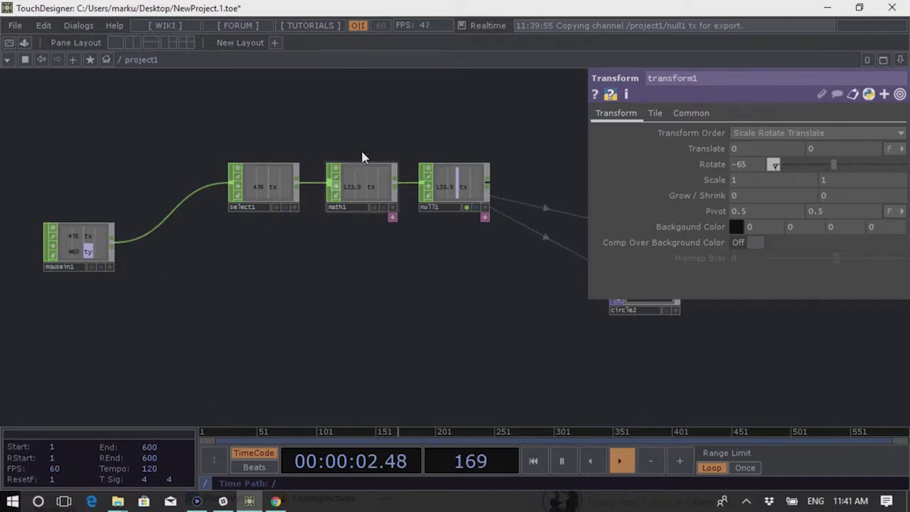
left_click_drag(701, 349, 535, 394)
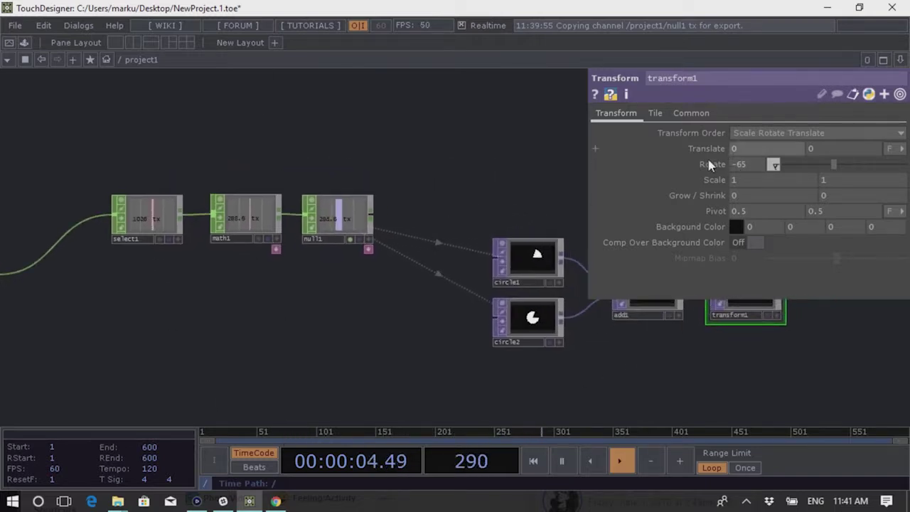
scroll(886, 337, "down", 5)
scroll(342, 327, "up", 5)
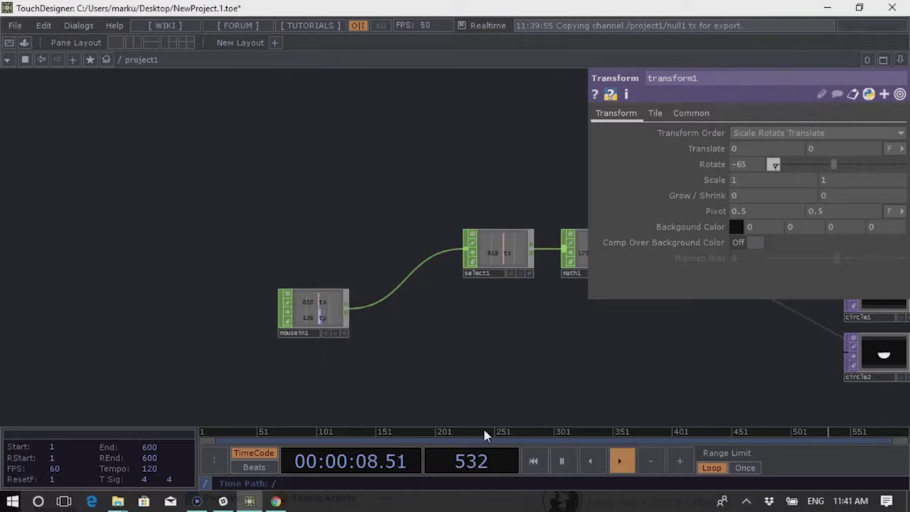
left_click_drag(557, 388, 492, 375)
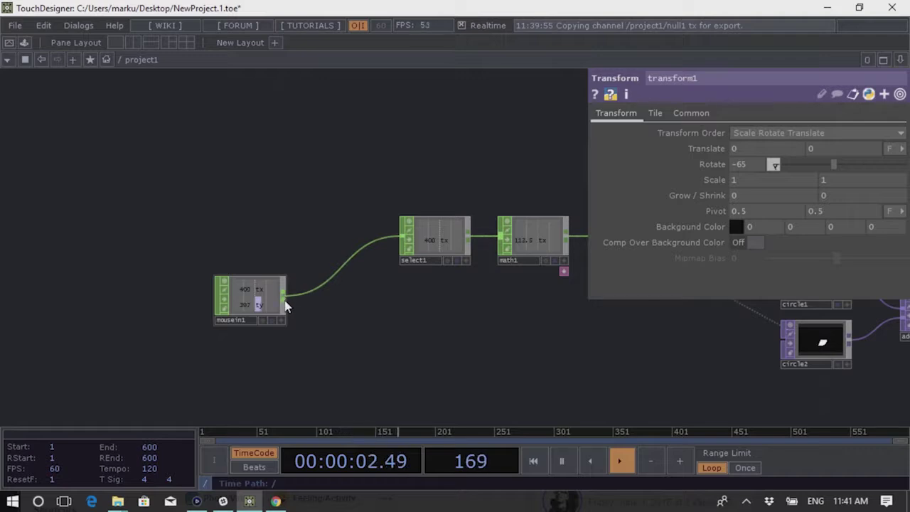
right_click(283, 297)
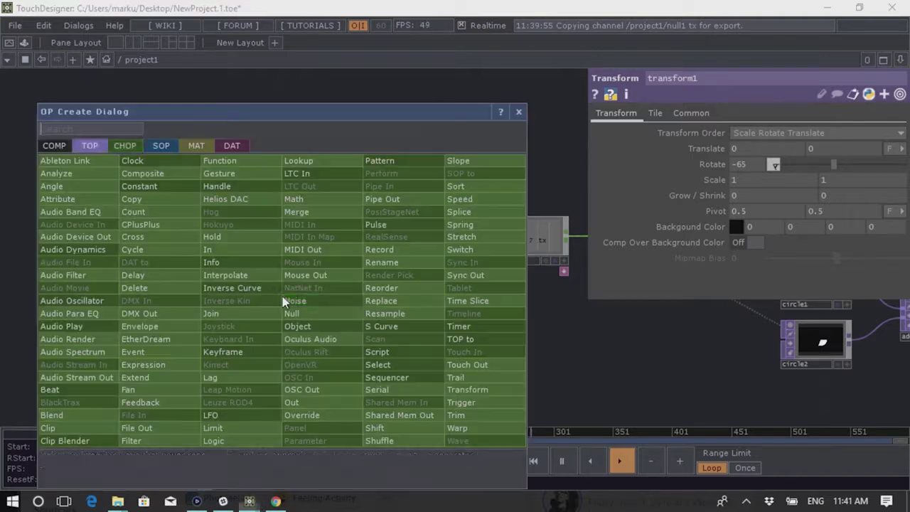
type("se")
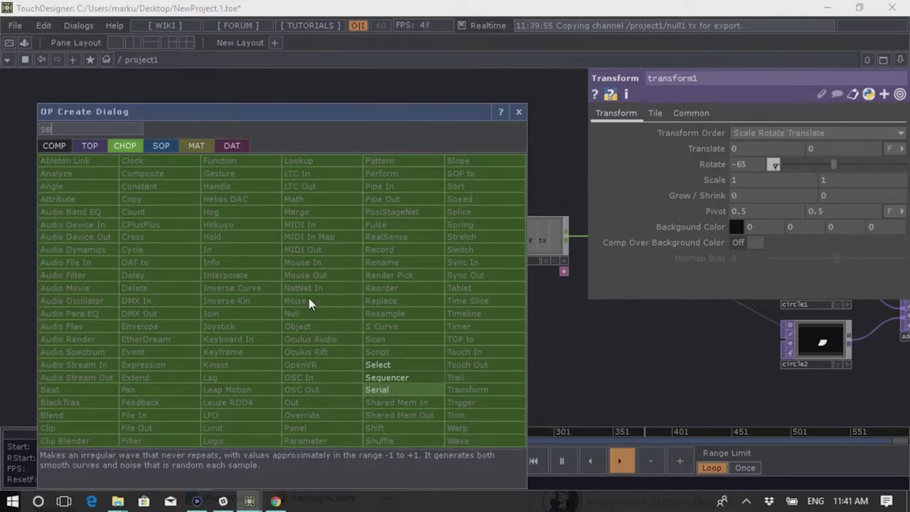
left_click(387, 365)
left_click(363, 377)
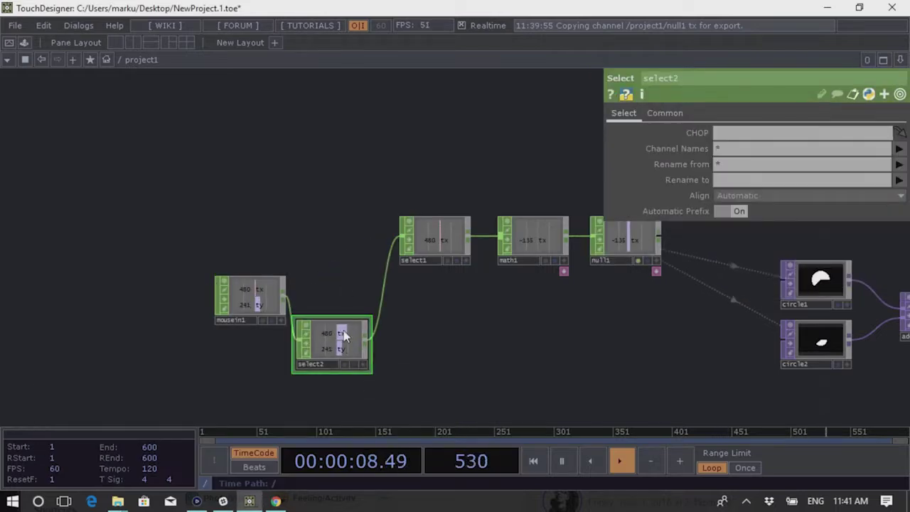
left_click_drag(331, 340, 335, 264)
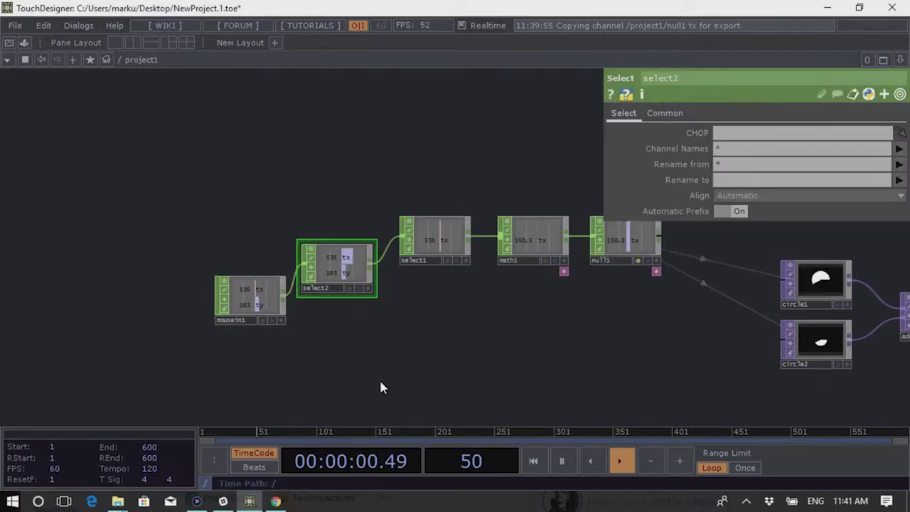
key("Delete")
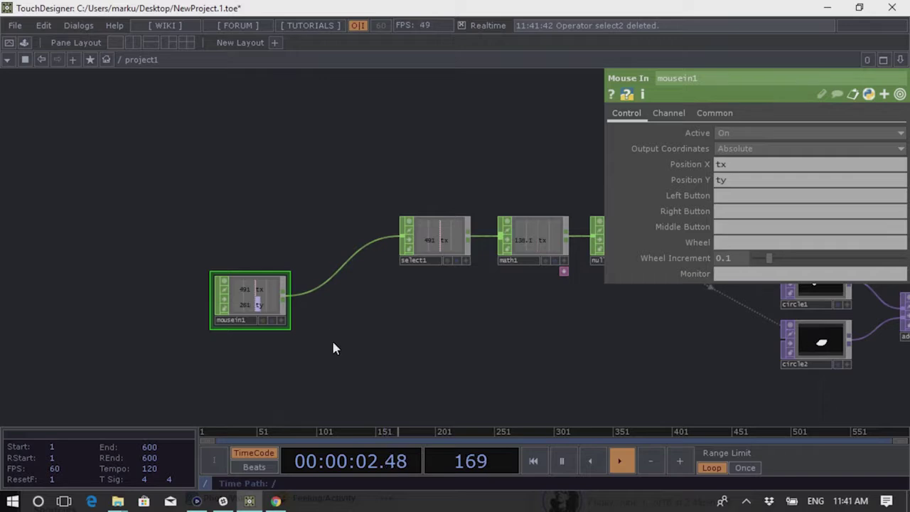
Branch a second Select CHOP off mousein1 and place it below select1
right_click(285, 299)
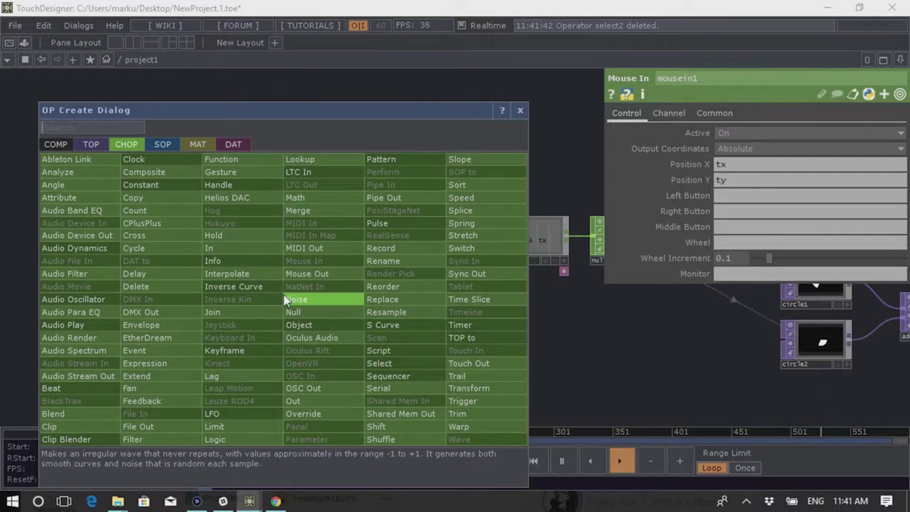
type("se")
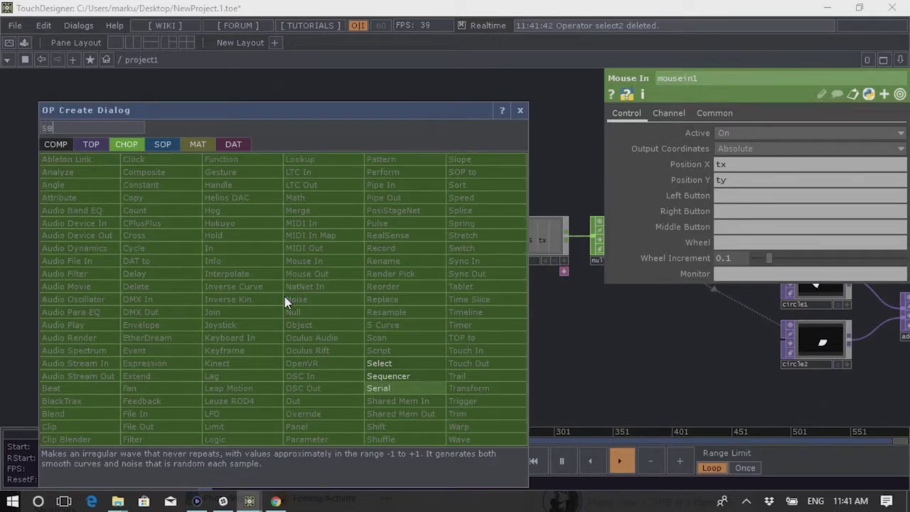
left_click(405, 366)
left_click(431, 352)
middle_click_drag(528, 368, 433, 335)
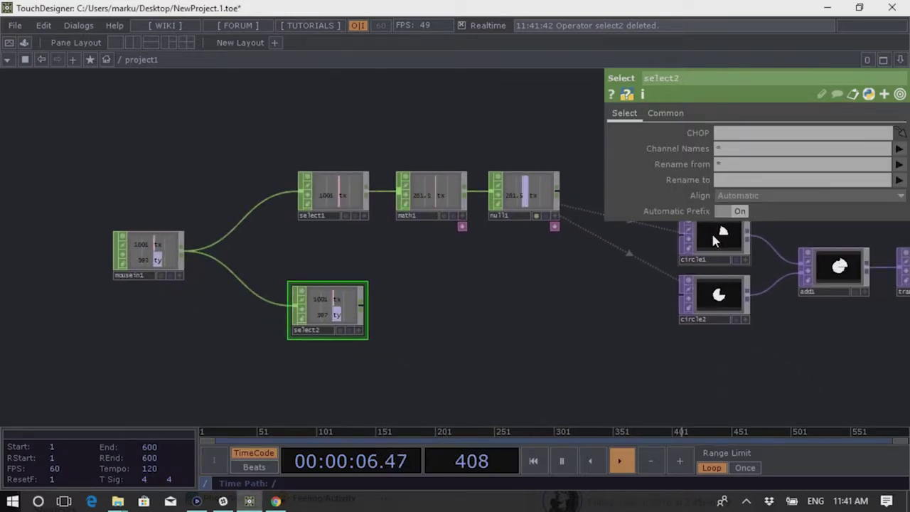
Set select2's channel names to ty
left_click(775, 150)
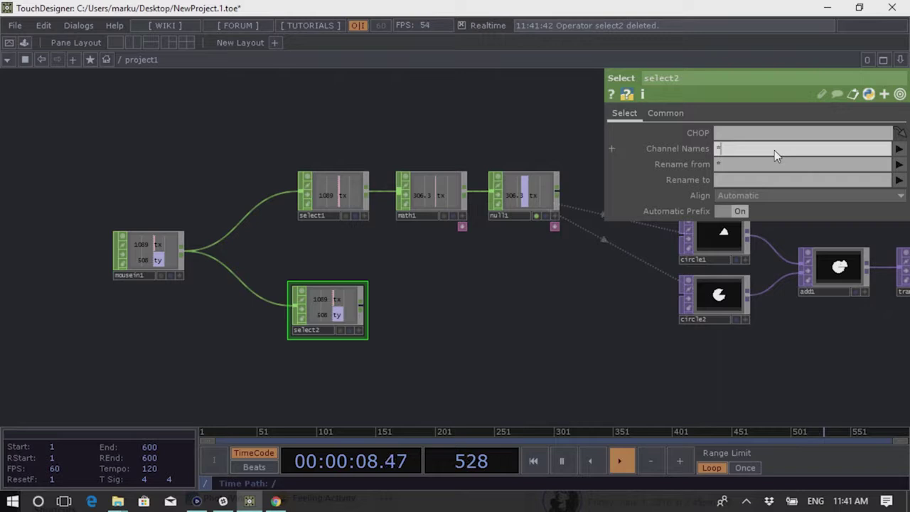
type("ty")
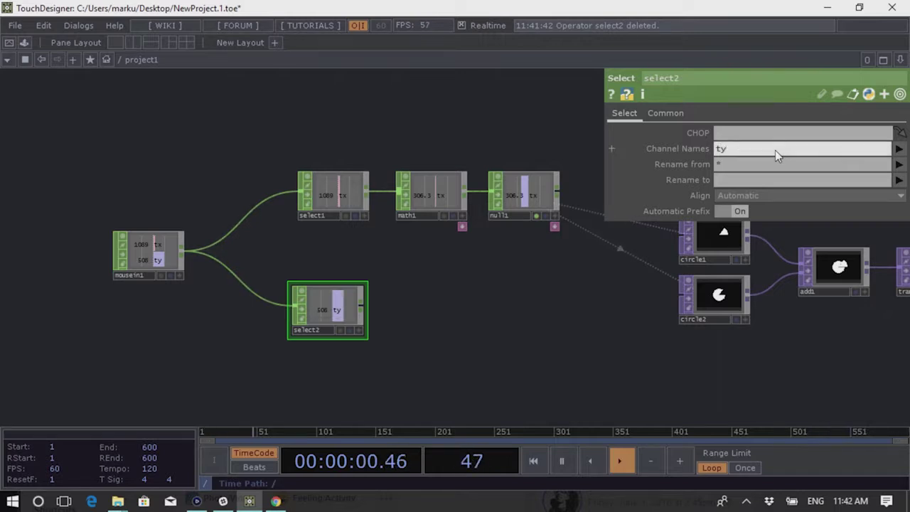
key("Return")
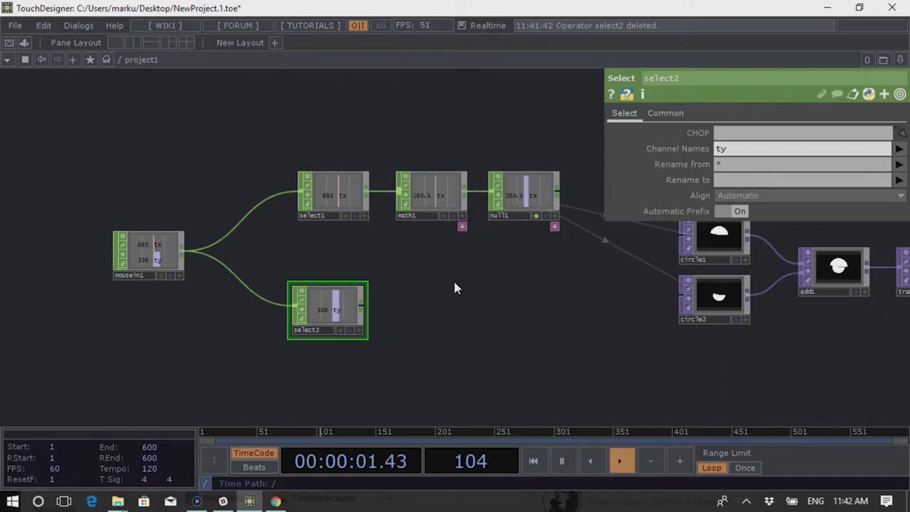
Add a Math CHOP after select2, placed directly beside it on the lower branch
right_click(363, 308)
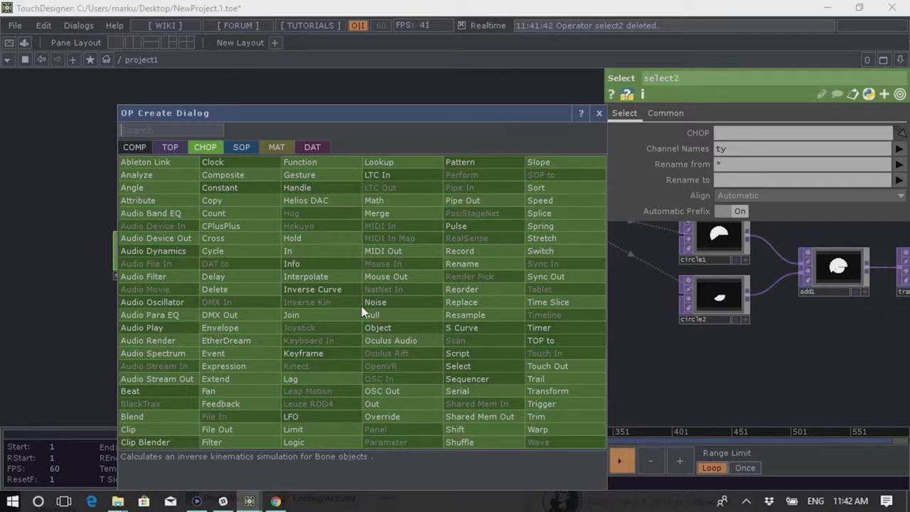
left_click(658, 339)
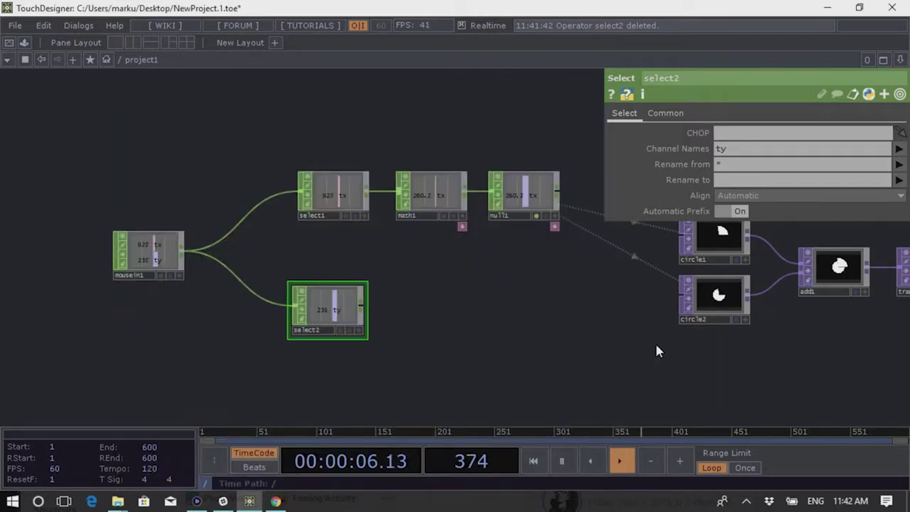
right_click(362, 308)
type("math")
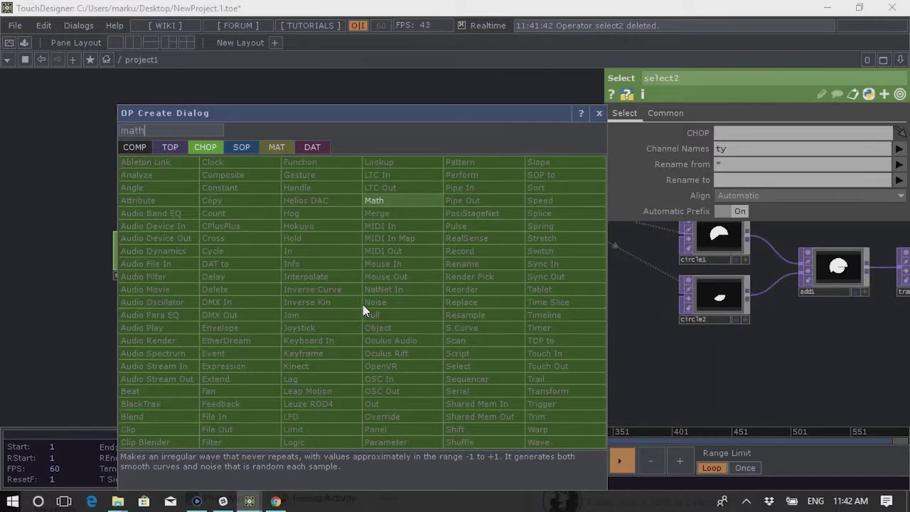
left_click(398, 203)
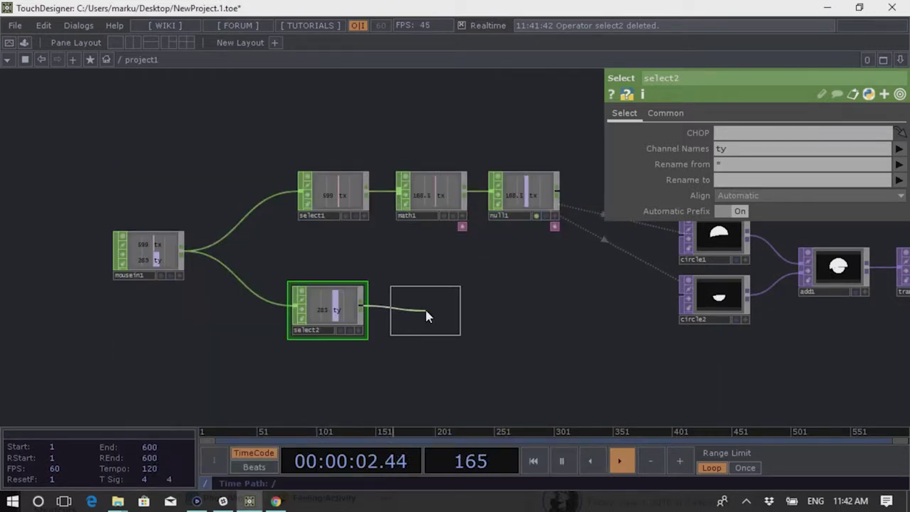
left_click(426, 310)
scroll(490, 359, "up", 4)
scroll(474, 341, "down", 2)
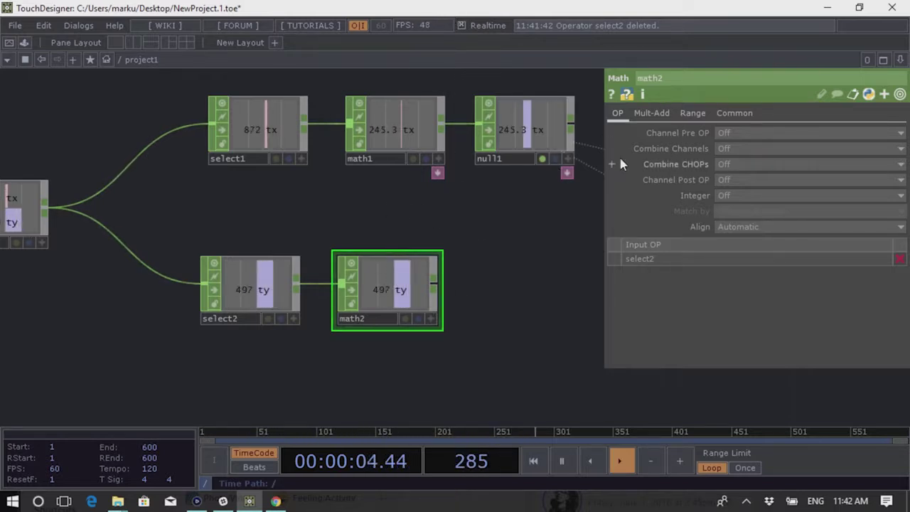
Map math2's vertical mouse values from the range 30–700 to the range 0–360
left_click(693, 113)
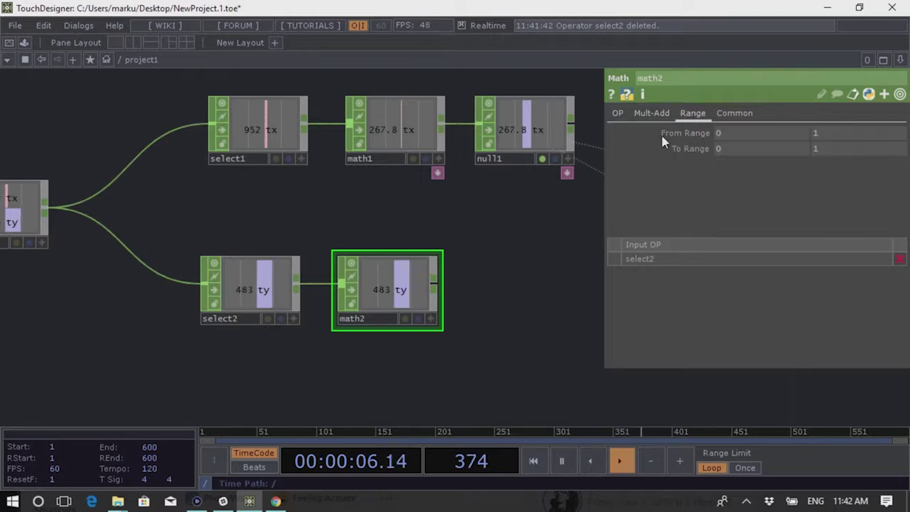
left_click(752, 133)
type("30")
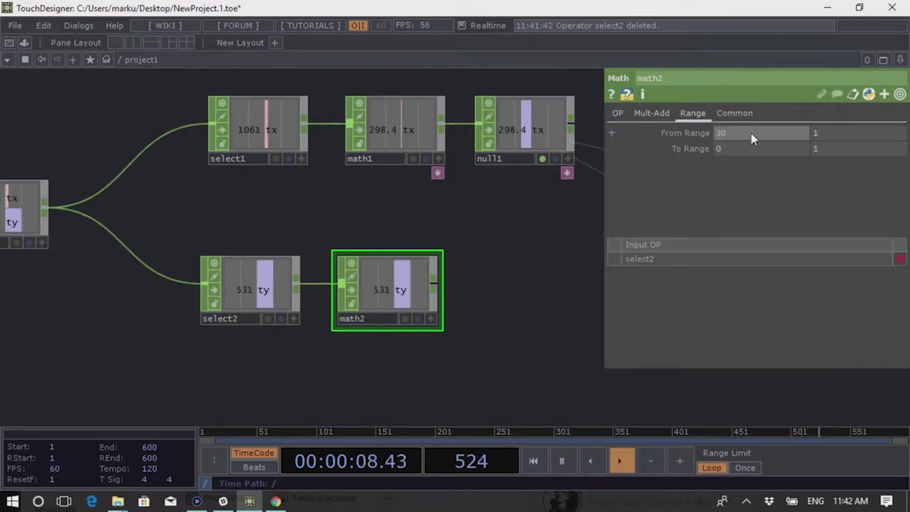
key("Tab")
type("700")
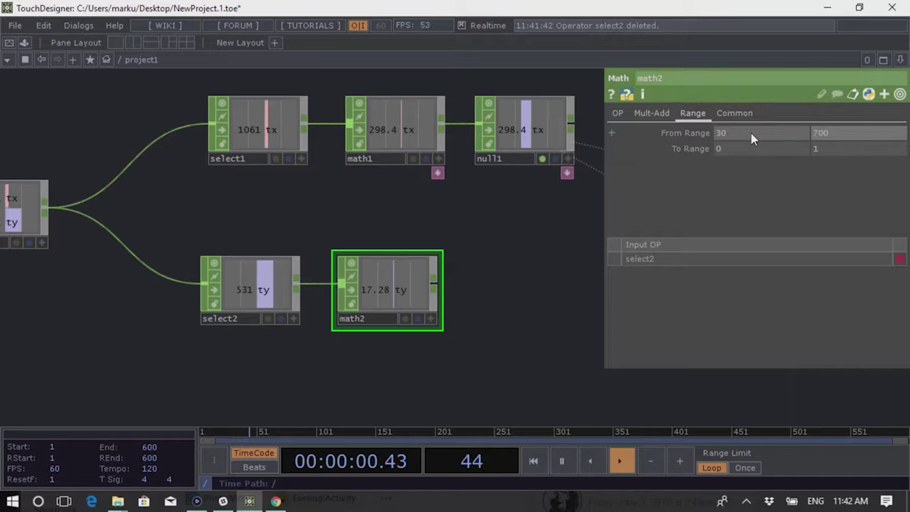
key("Return")
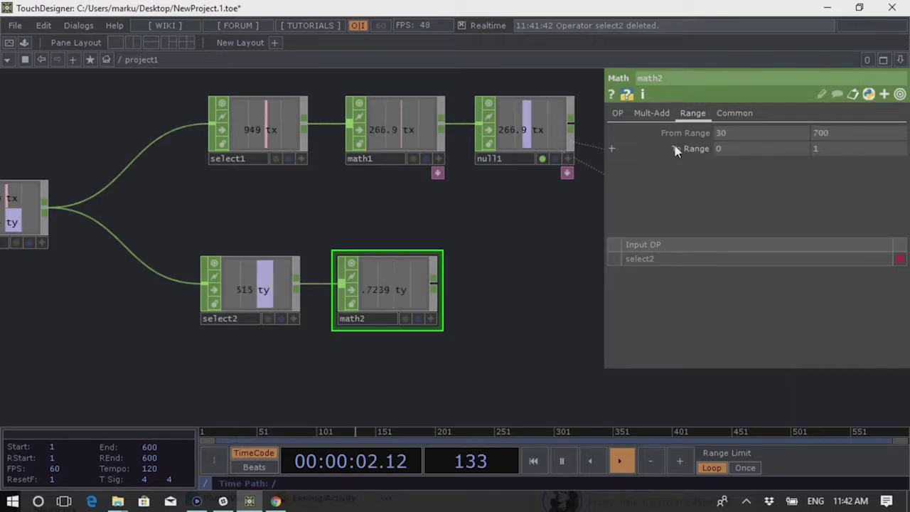
left_click(842, 149)
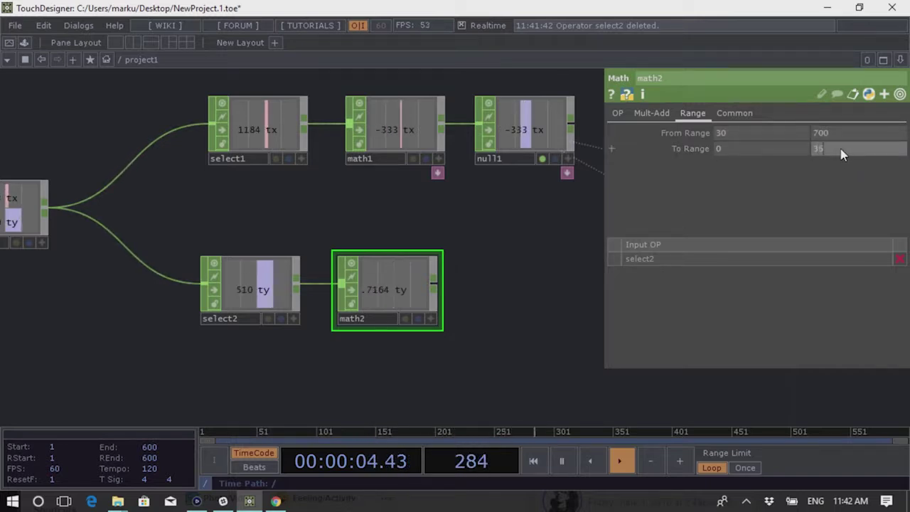
type("360")
key("Return")
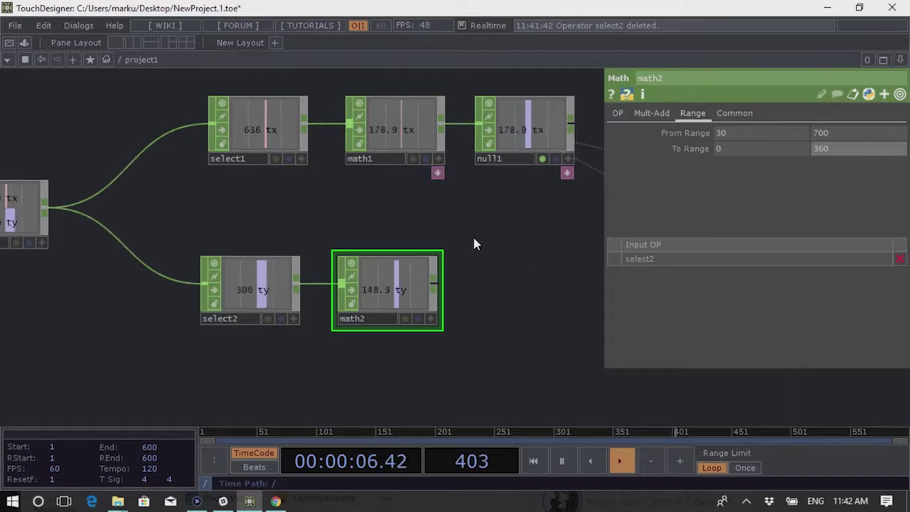
Add a Null CHOP after math2, placed directly beside it on the lower branch
left_click_drag(489, 335, 334, 336)
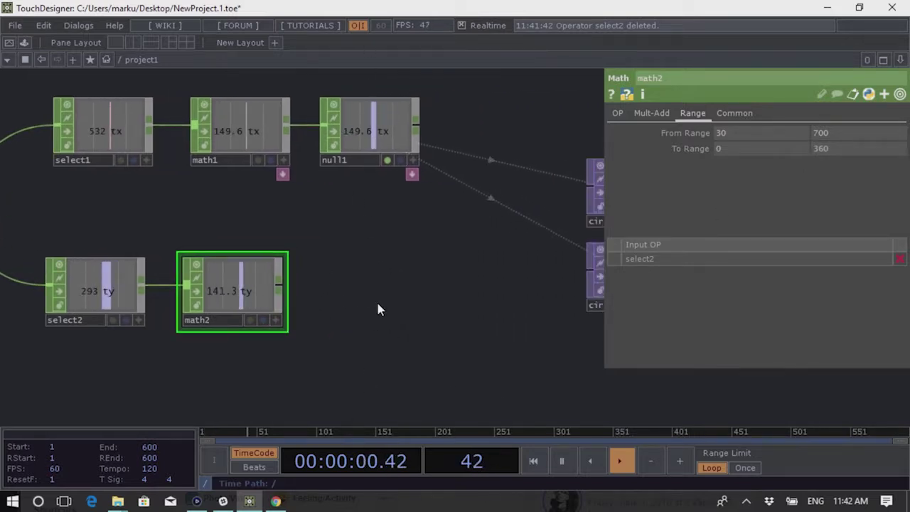
right_click(279, 291)
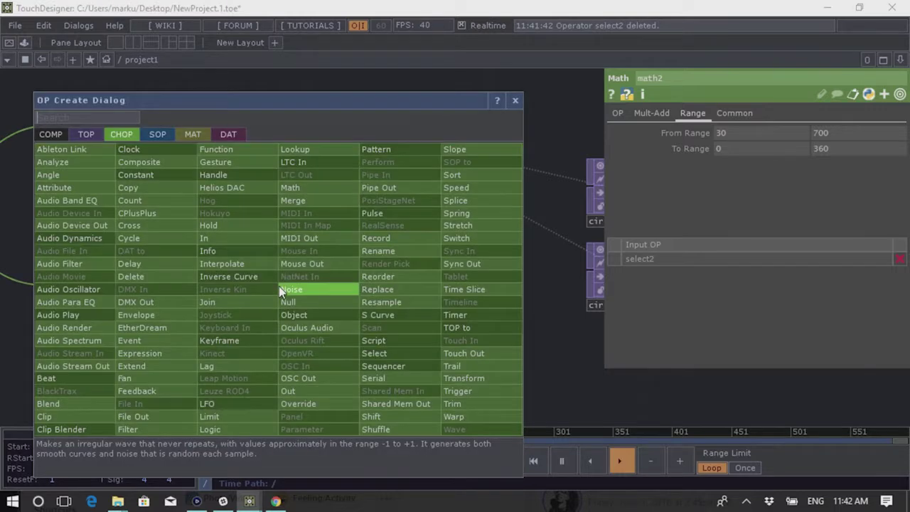
type("null")
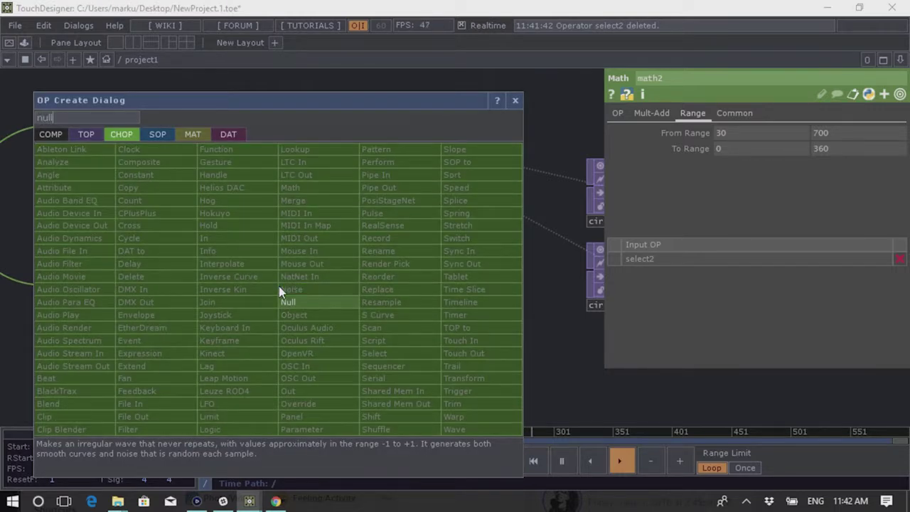
left_click(288, 302)
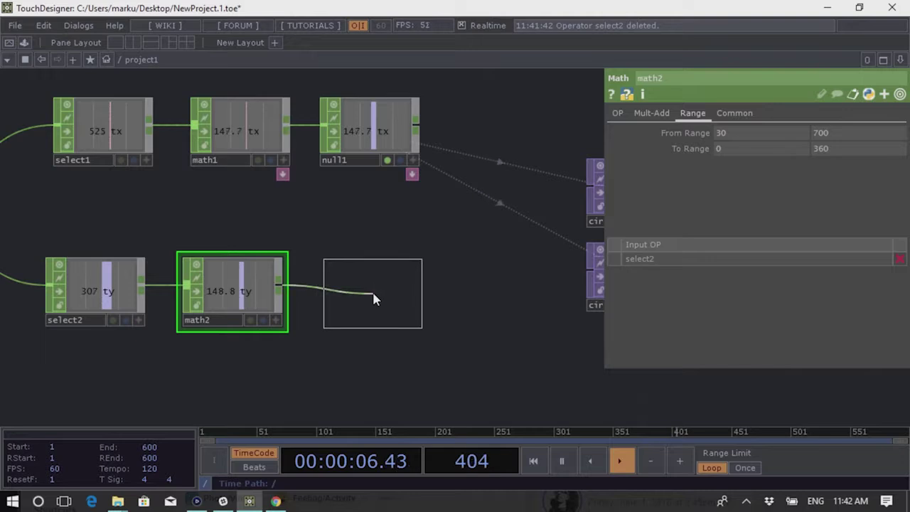
left_click(375, 290)
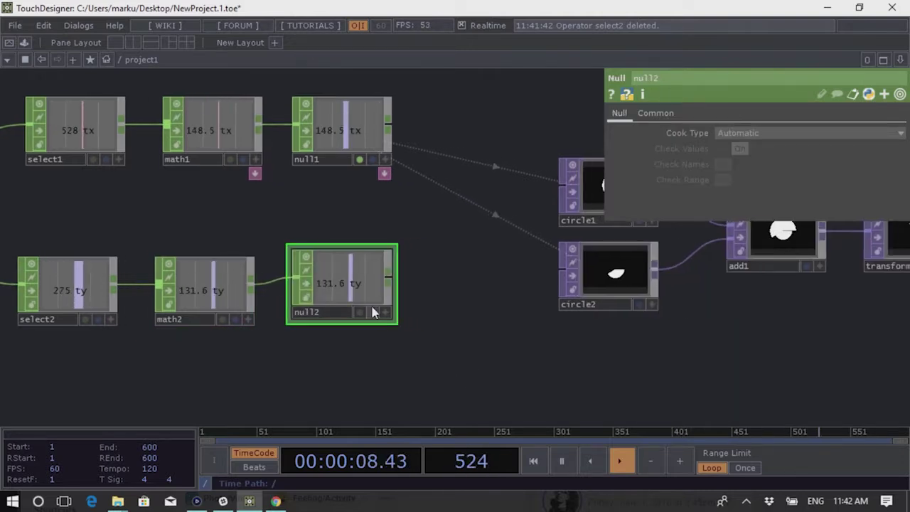
Export null2's ty channel to the Rotate parameter of transform1
scroll(412, 351, "down", 2)
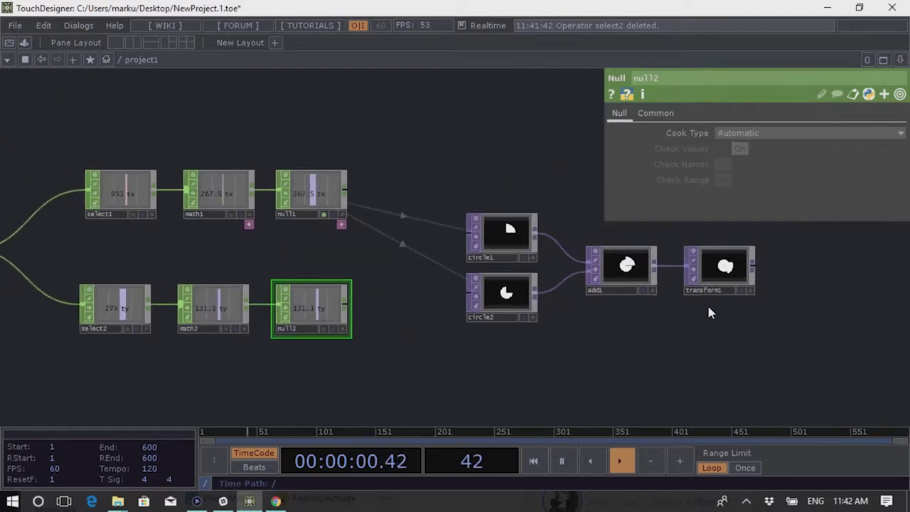
left_click(727, 267)
left_click_drag(644, 349, 200, 385)
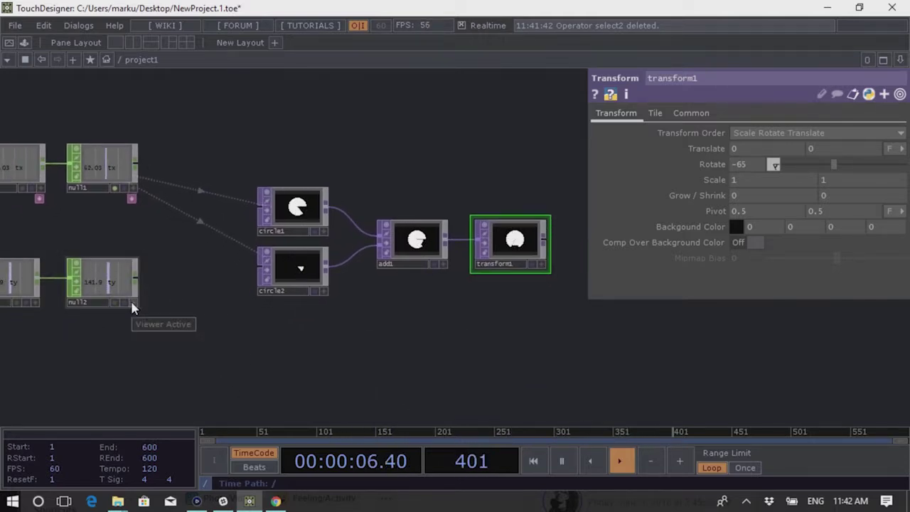
left_click_drag(201, 342, 225, 325)
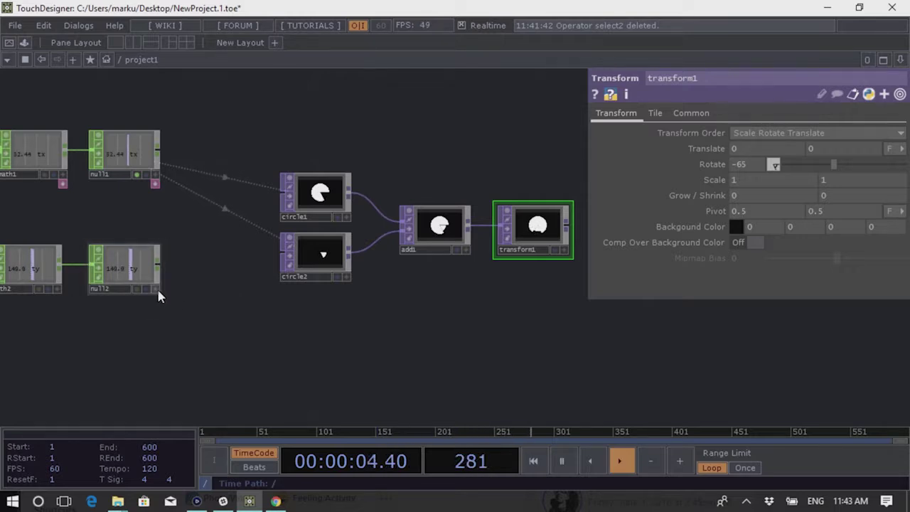
scroll(158, 297, "up", 4)
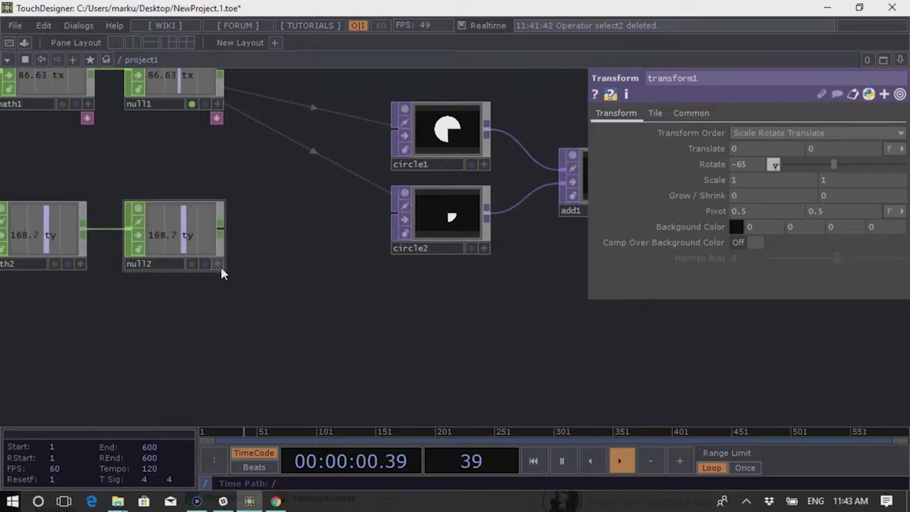
left_click(217, 264)
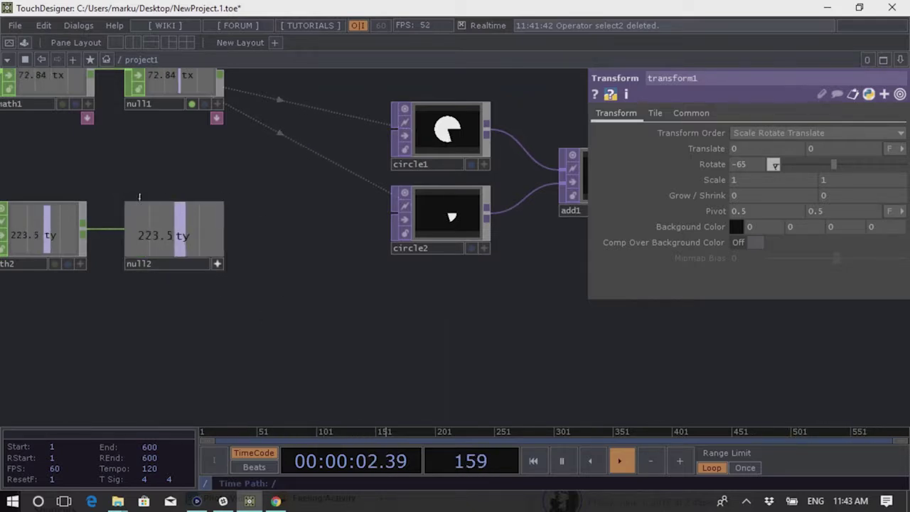
left_click_drag(257, 318, 223, 325)
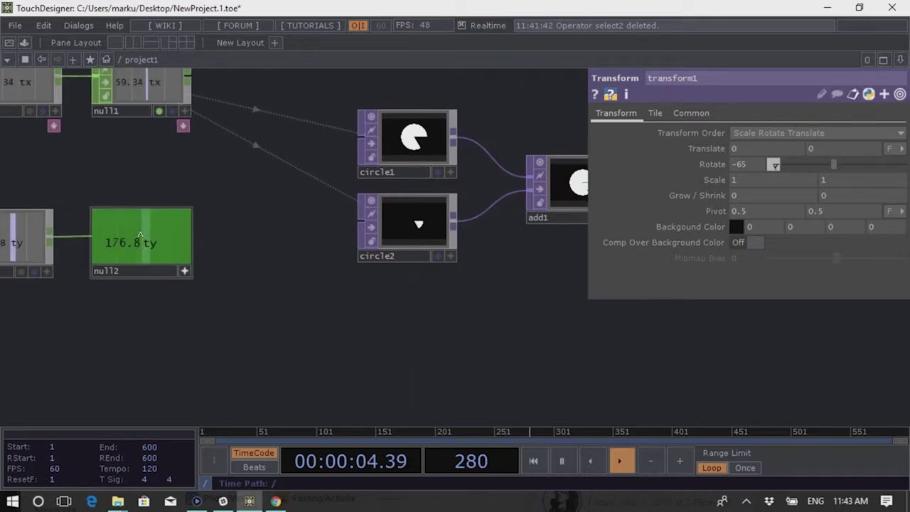
left_click_drag(130, 243, 744, 165)
left_click(733, 131)
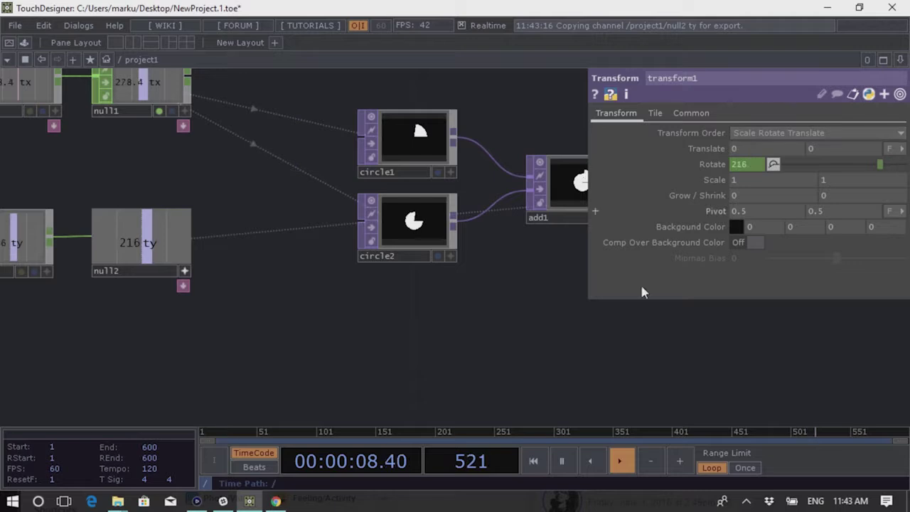
Examine how the combined shape in transform1 responds to mouse movement compared with add1's output
left_click_drag(614, 340, 368, 351)
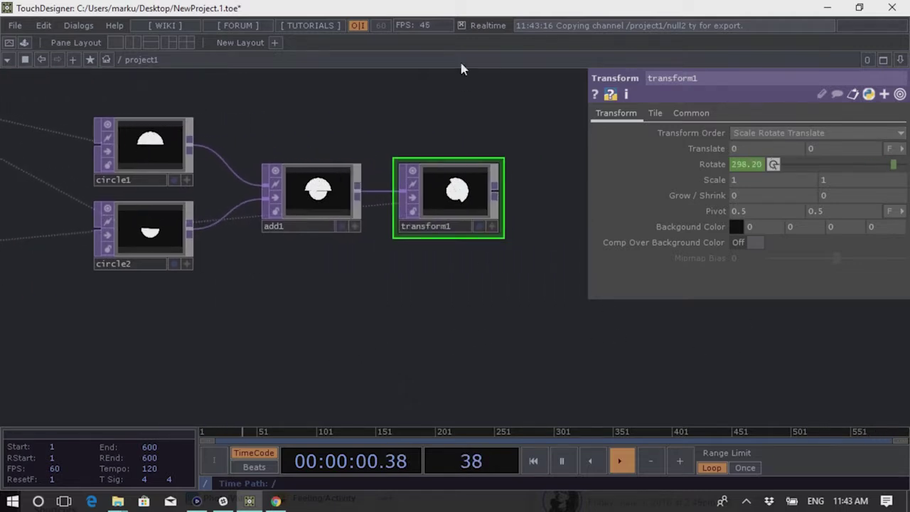
scroll(488, 284, "up", 3)
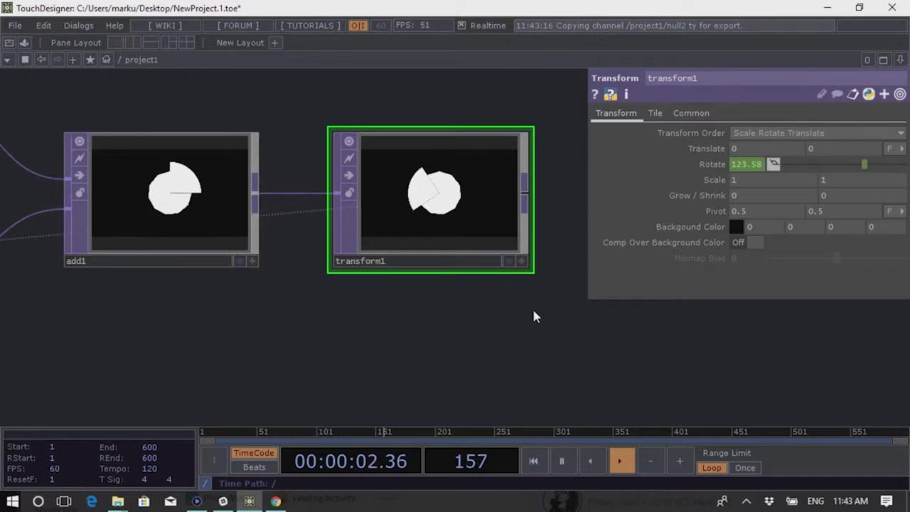
scroll(494, 309, "down", 3)
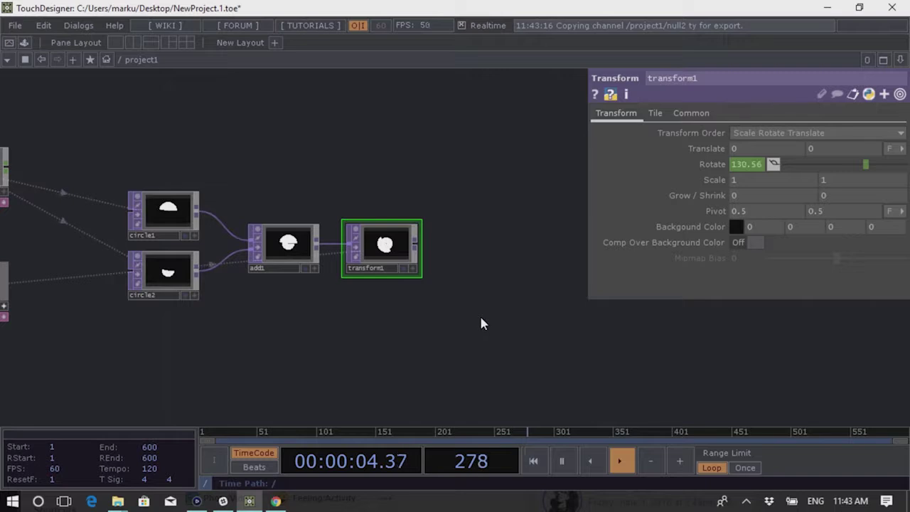
scroll(498, 320, "up", 3)
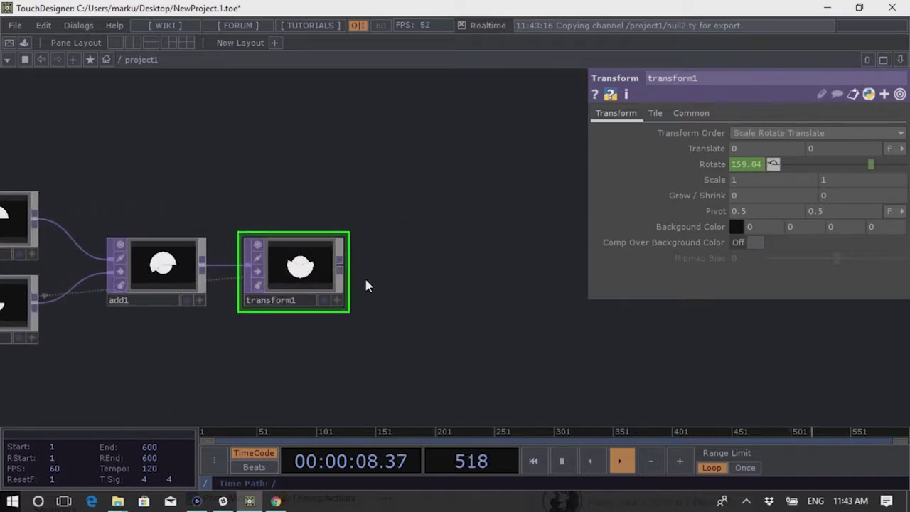
scroll(650, 315, "down", 5)
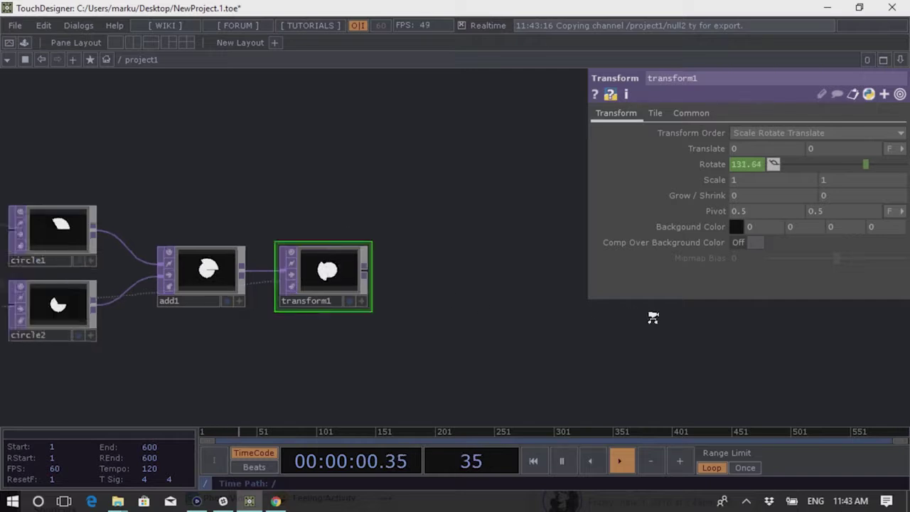
scroll(465, 346, "up", 5)
Inspect the Rotate setting of add1, the operator that combines the two circles
left_click(465, 346)
scroll(502, 372, "up", 4)
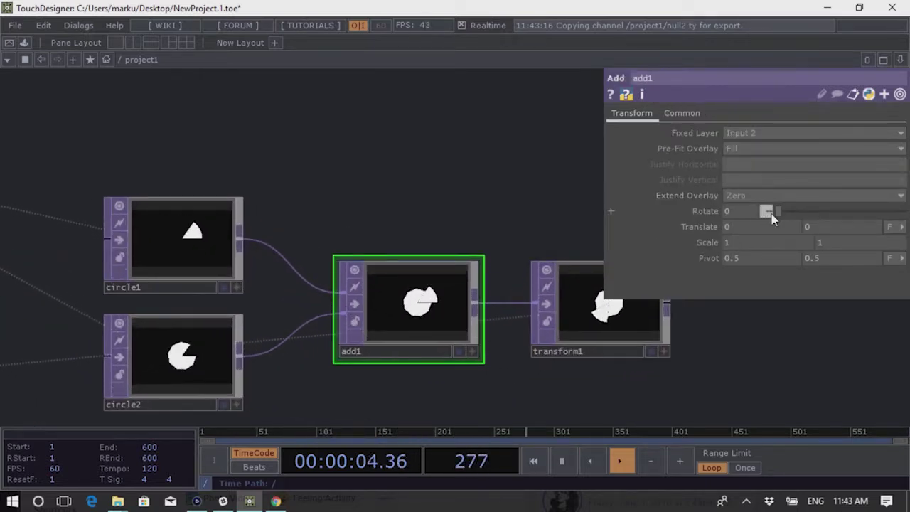
left_click_drag(779, 217, 740, 217)
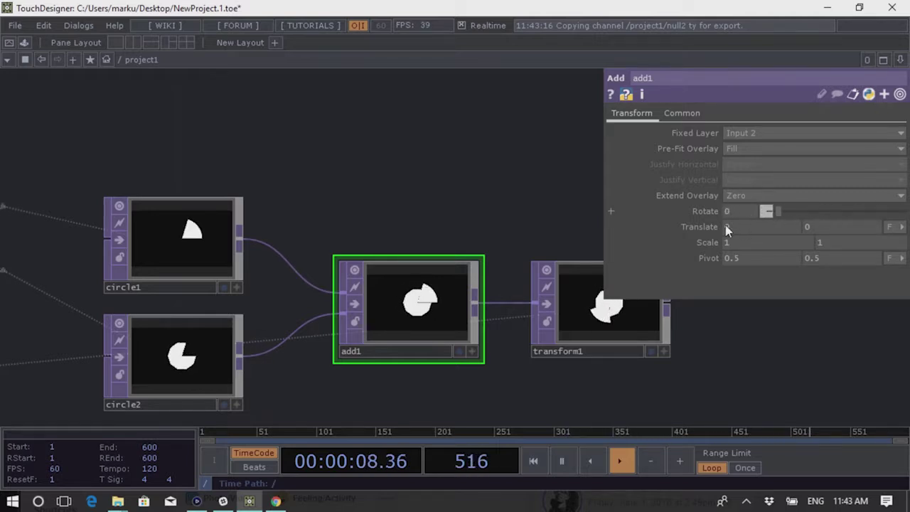
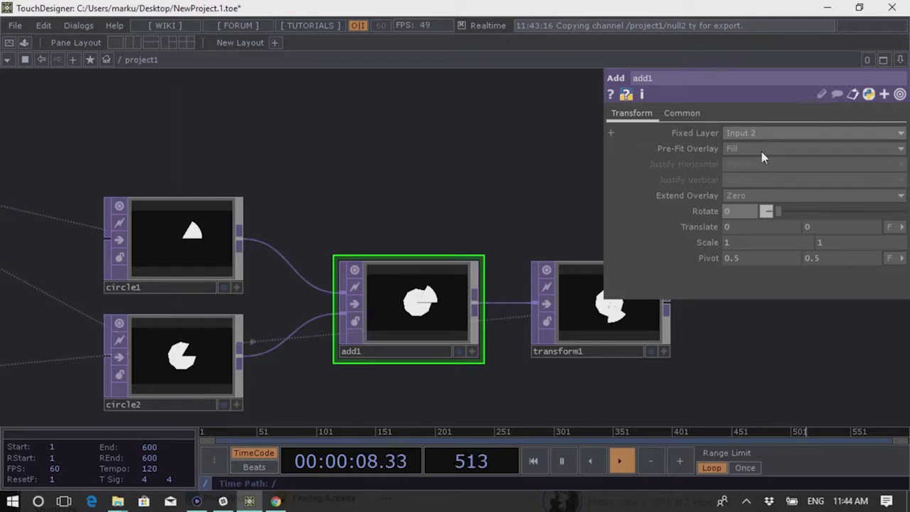
left_click_drag(779, 217, 826, 227)
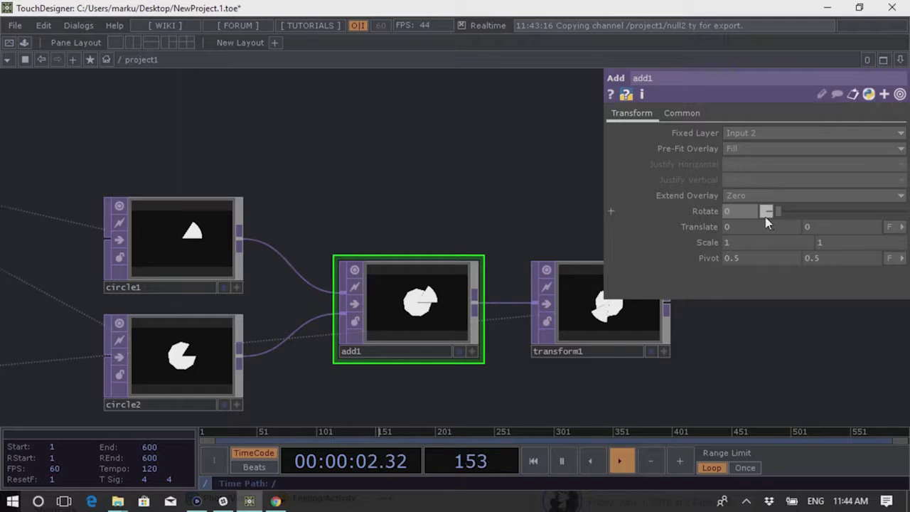
left_click_drag(766, 221, 740, 234)
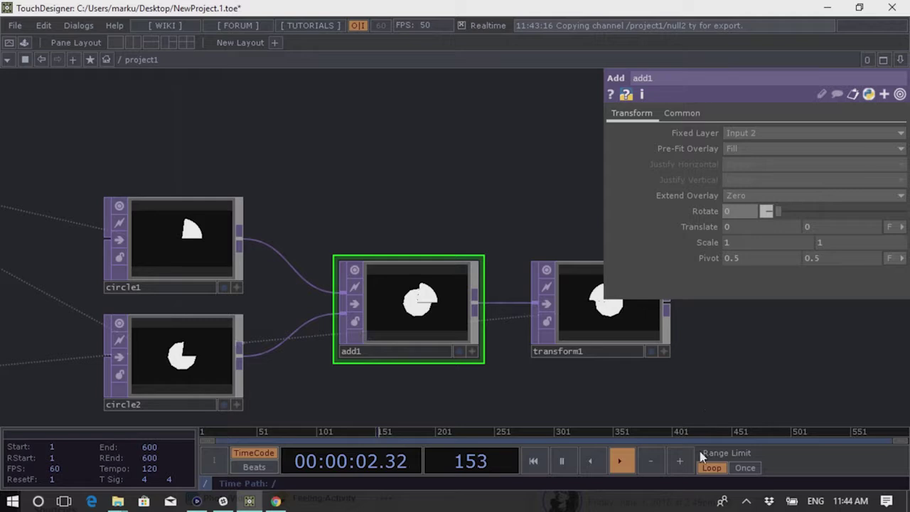
scroll(389, 318, "down", 3)
scroll(558, 310, "up", 2)
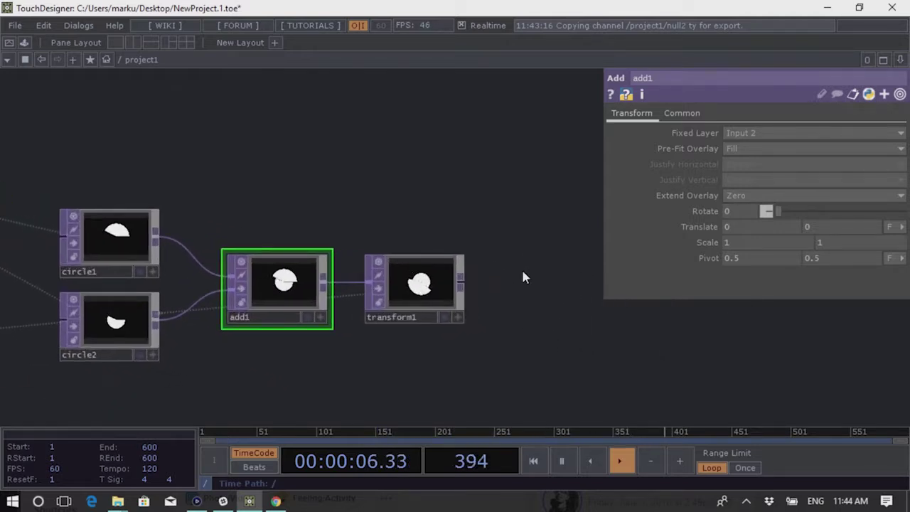
right_click(463, 285)
left_click(413, 221)
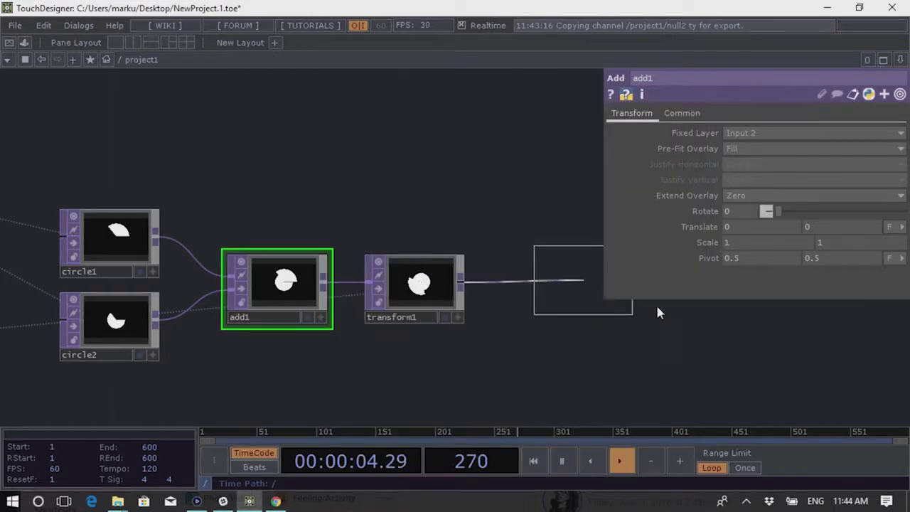
left_click(690, 289)
left_click_drag(656, 404, 469, 380)
scroll(516, 296, "down", 4)
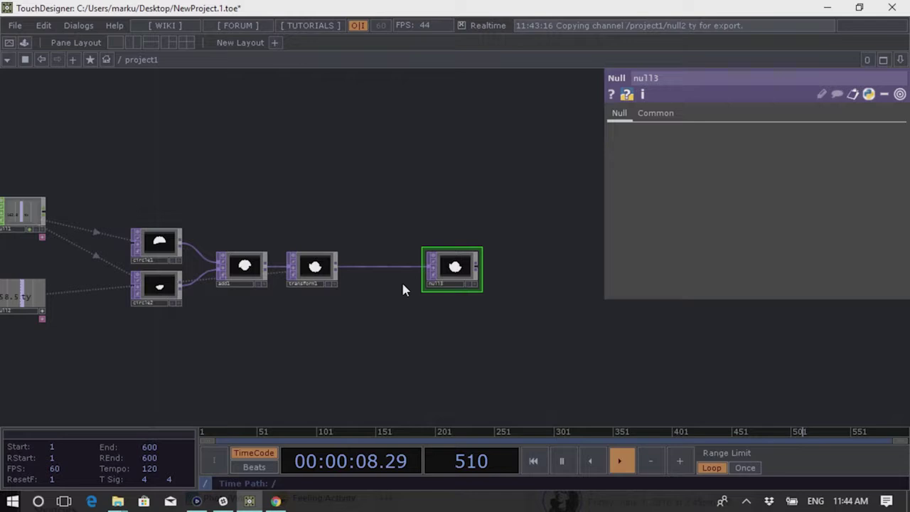
scroll(402, 289, "up", 5)
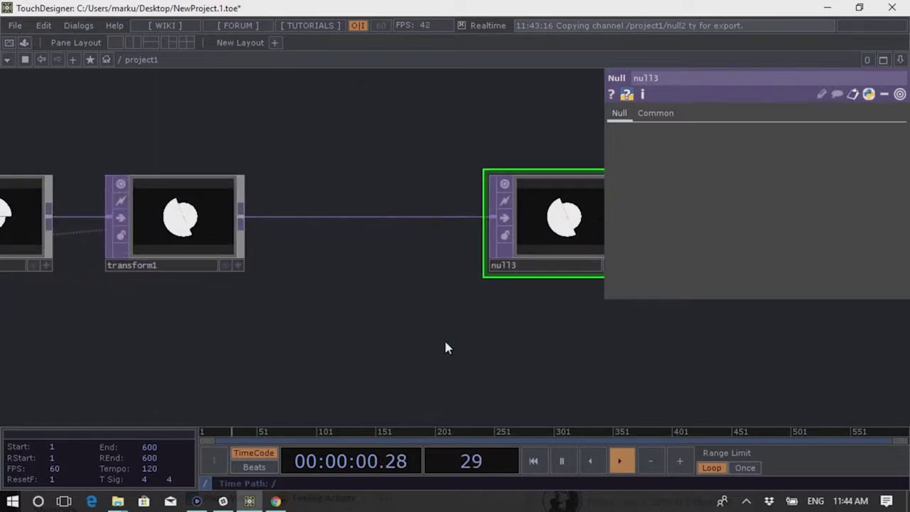
key("Delete")
Add a Null TOP after transform1, leaving a gap between the two operators
left_click(203, 222)
right_click(244, 222)
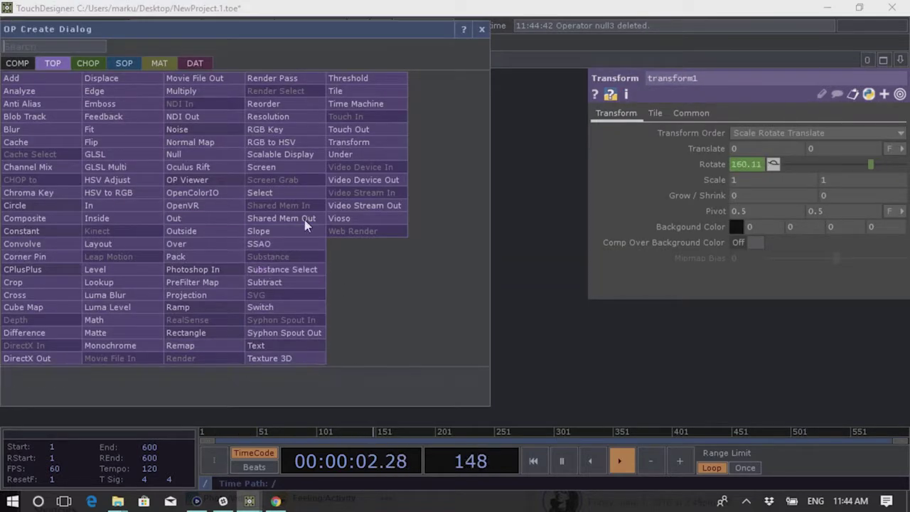
type("n")
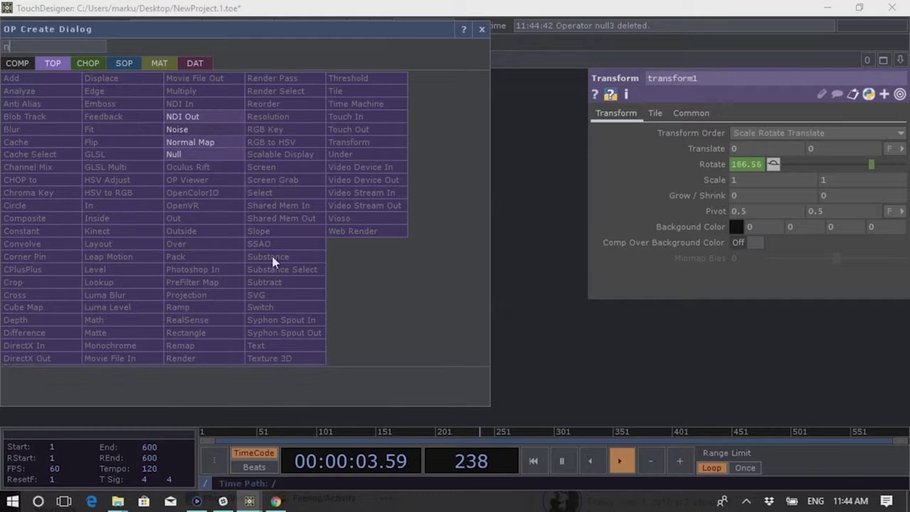
left_click(196, 163)
left_click(453, 218)
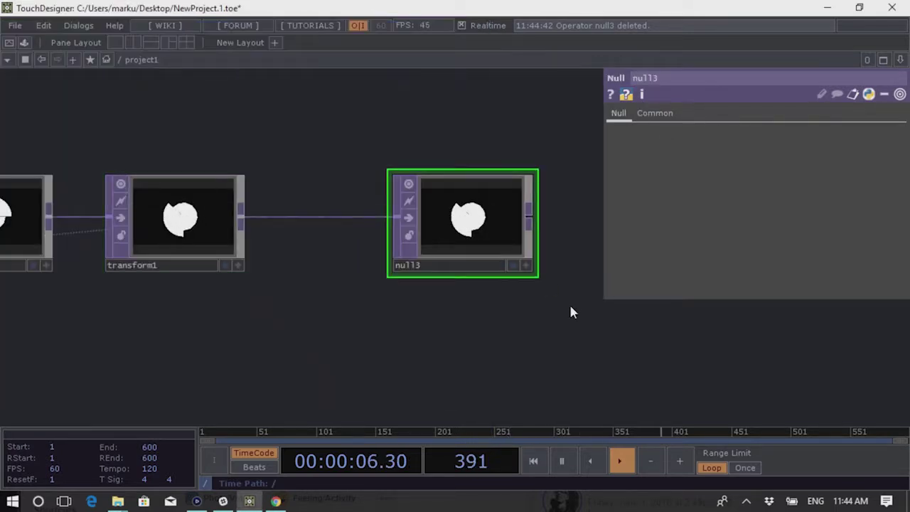
Move null3 farther away from transform1 to widen the gap between the two operators
scroll(535, 297, "down", 2)
scroll(541, 284, "up", 5)
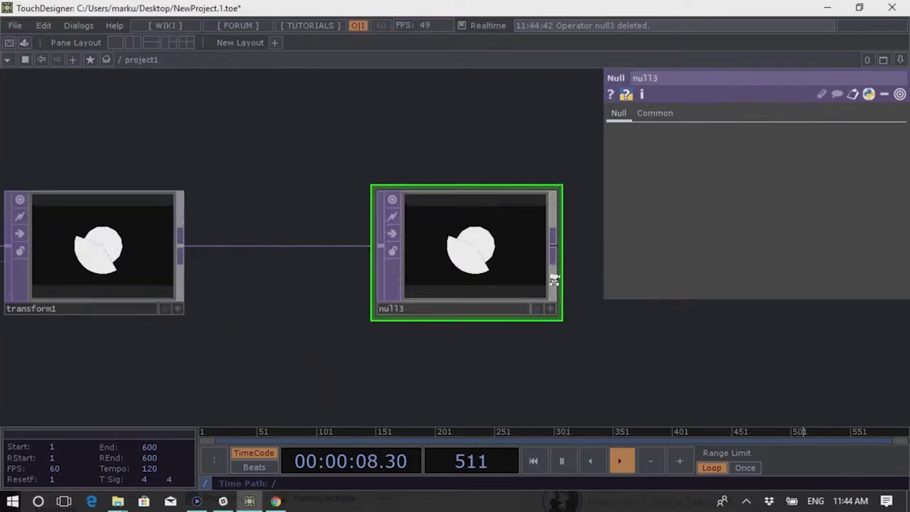
scroll(416, 298, "down", 3)
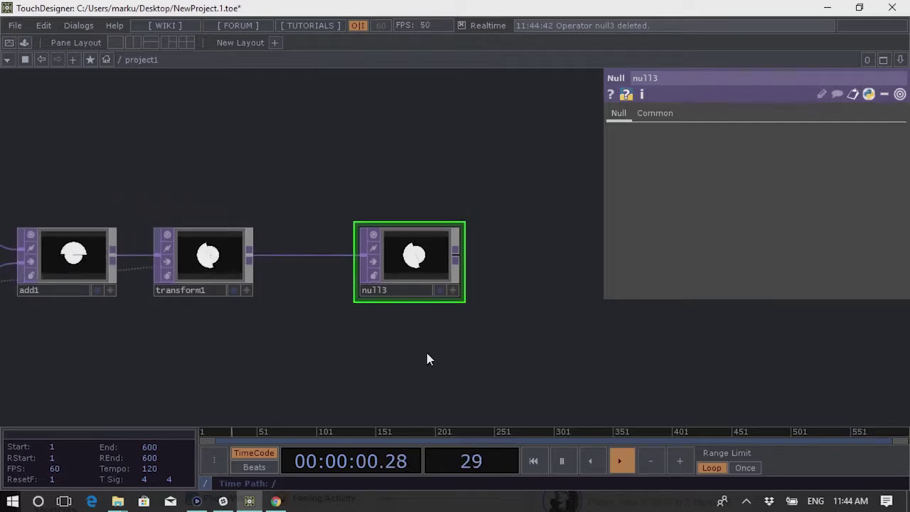
scroll(462, 353, "right", 5)
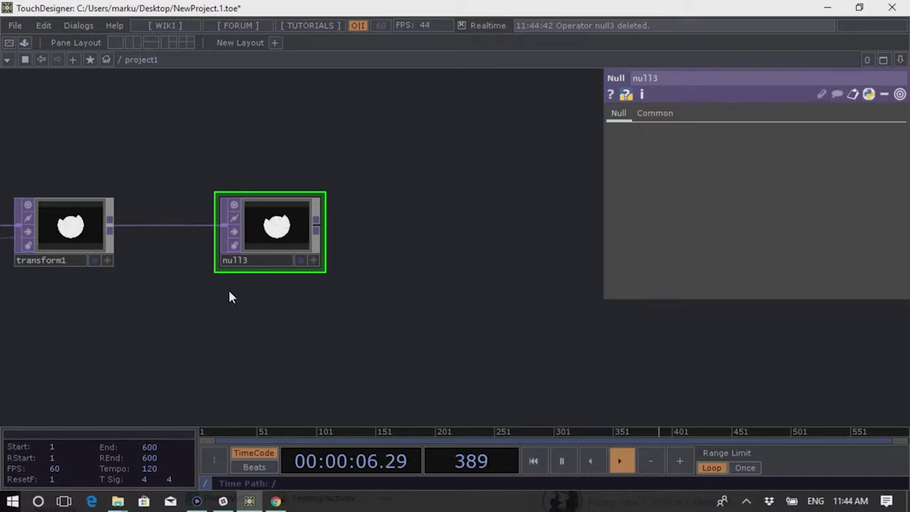
scroll(647, 338, "down", 5)
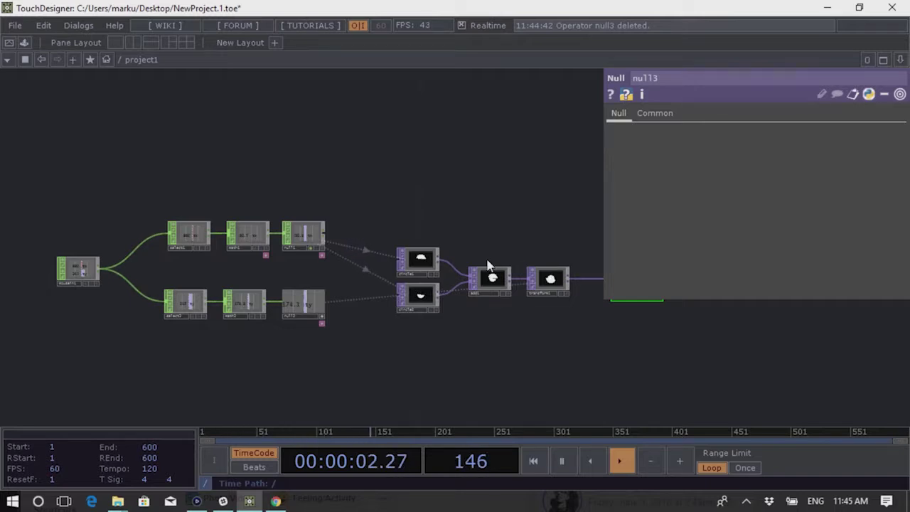
left_click_drag(621, 393, 451, 391)
left_click_drag(483, 301, 578, 302)
left_click_drag(512, 387, 540, 371)
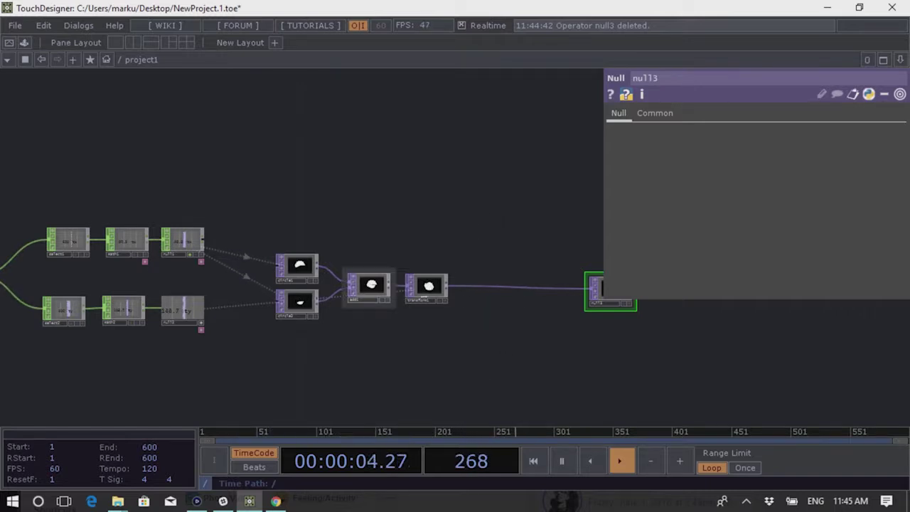
Open the component palette and select the rgbaDelay component among the Derivative image filters
scroll(430, 284, "up", 5)
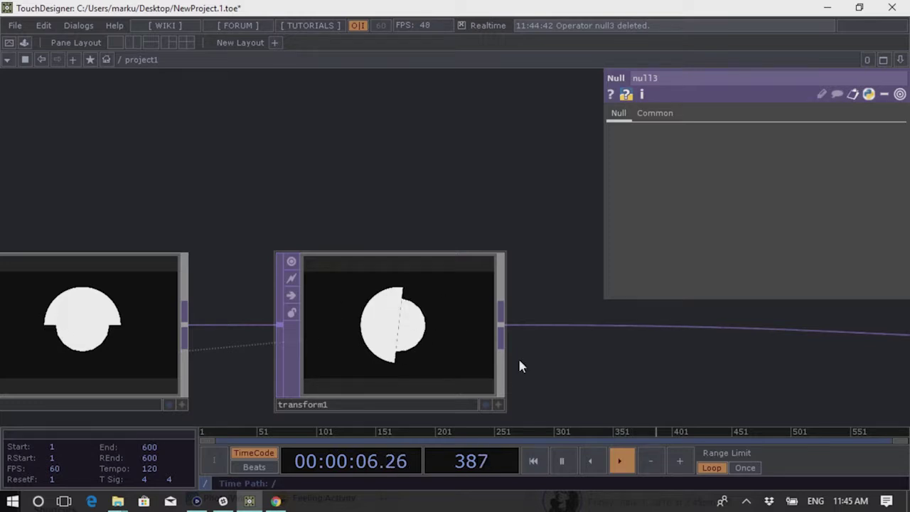
scroll(514, 320, "down", 5)
left_click_drag(556, 344, 552, 363)
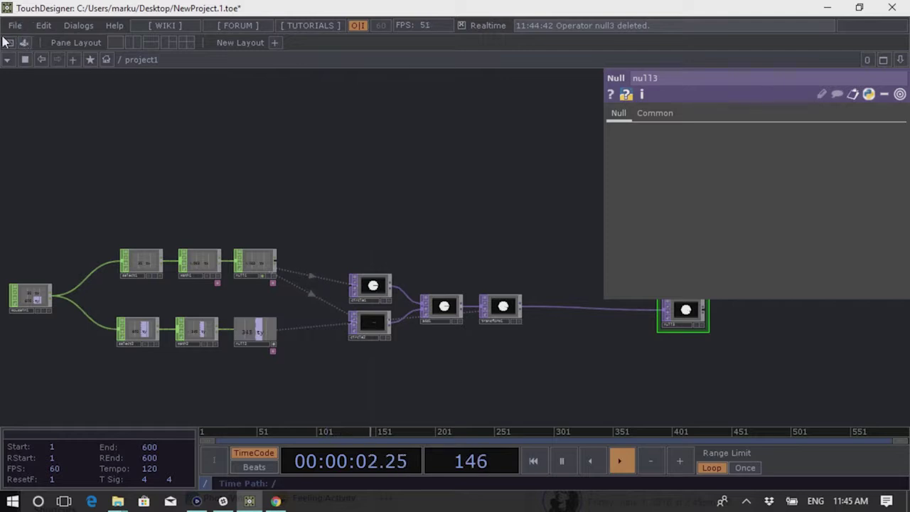
left_click(24, 42)
scroll(121, 103, "up", 4)
left_click(108, 107)
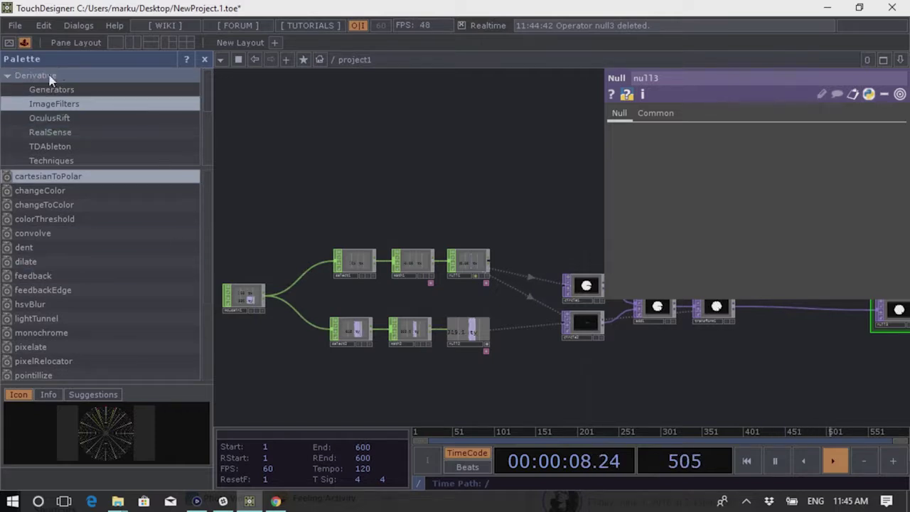
scroll(110, 294, "down", 1)
scroll(112, 292, "down", 3)
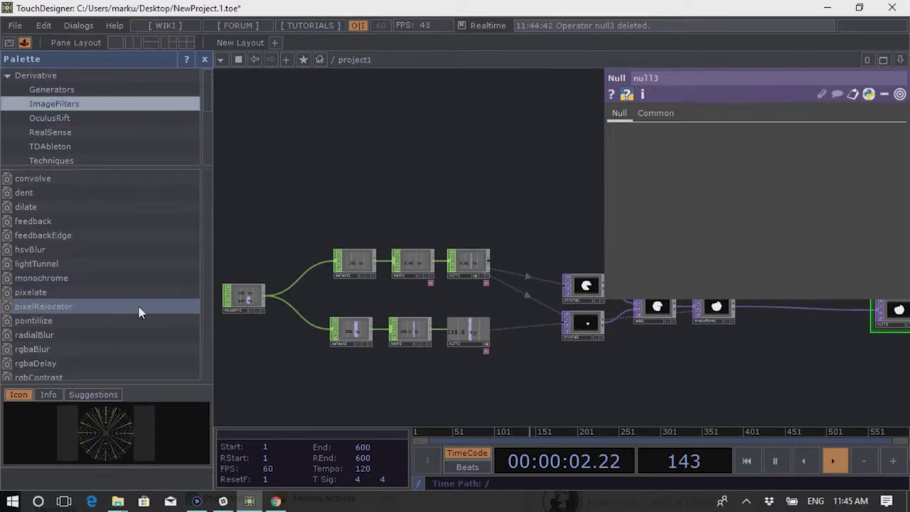
scroll(136, 320, "down", 3)
left_click(102, 320)
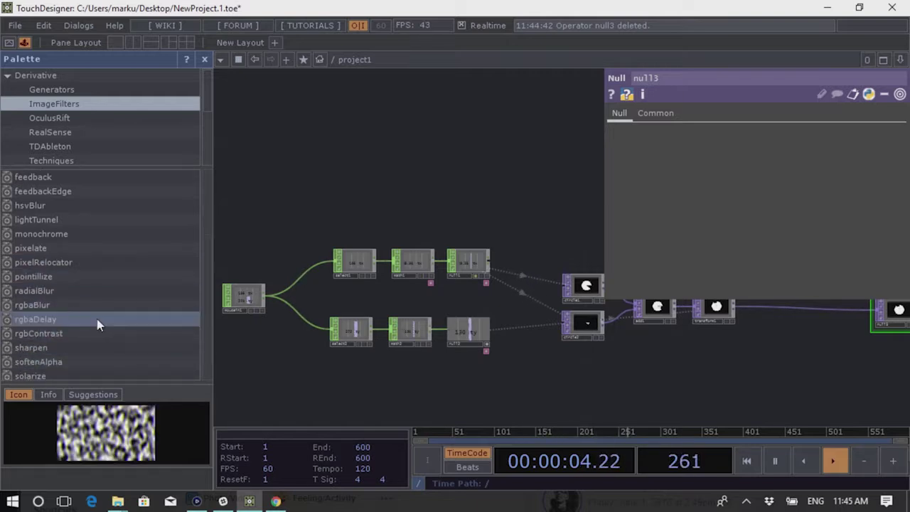
Place the rgbaDelay component in the network above the wire between transform1 and null3
left_click_drag(544, 373, 358, 374)
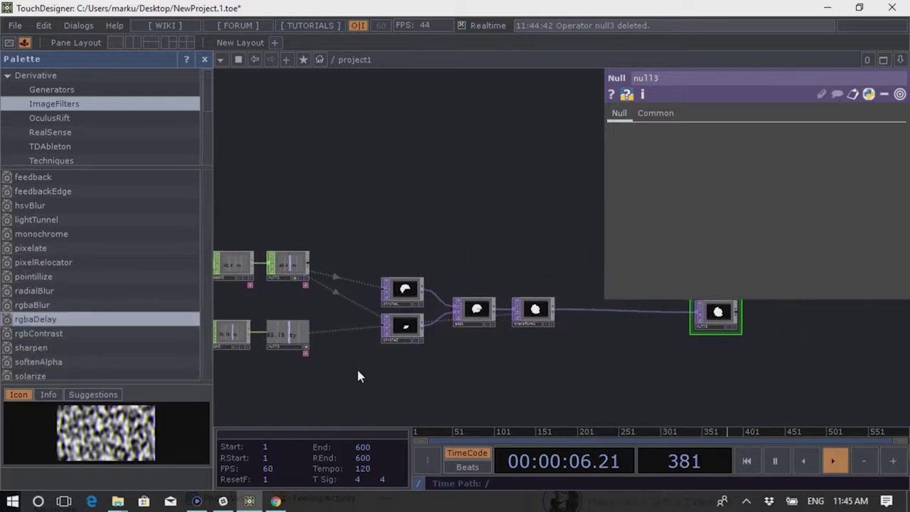
left_click_drag(30, 324, 552, 264)
left_click_drag(557, 302, 335, 289)
scroll(335, 289, "up", 3)
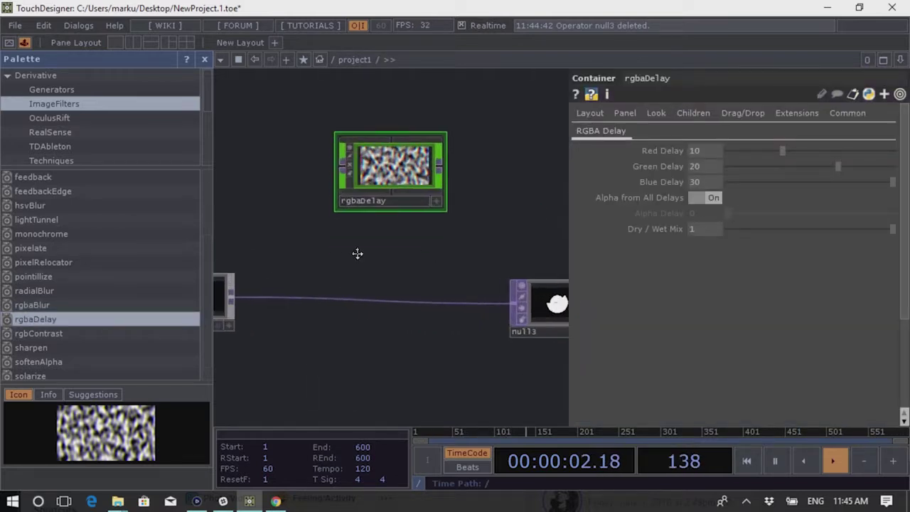
left_click_drag(358, 253, 374, 258)
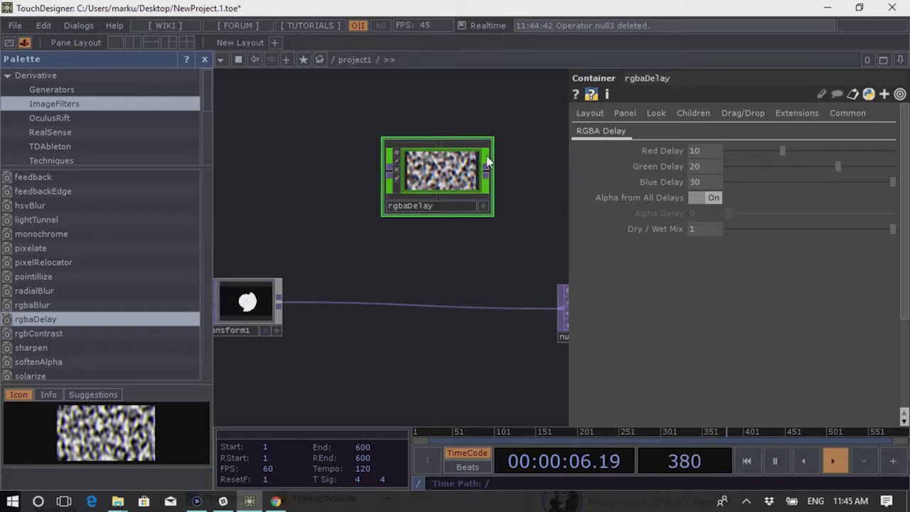
Wire rgbaDelay between transform1 and null3, placing it in the gap so its output replaces null3's direct input
middle_click_drag(283, 307, 316, 307)
left_click_drag(317, 307, 406, 157)
middle_click_drag(496, 252, 444, 261)
left_click_drag(423, 181, 408, 289)
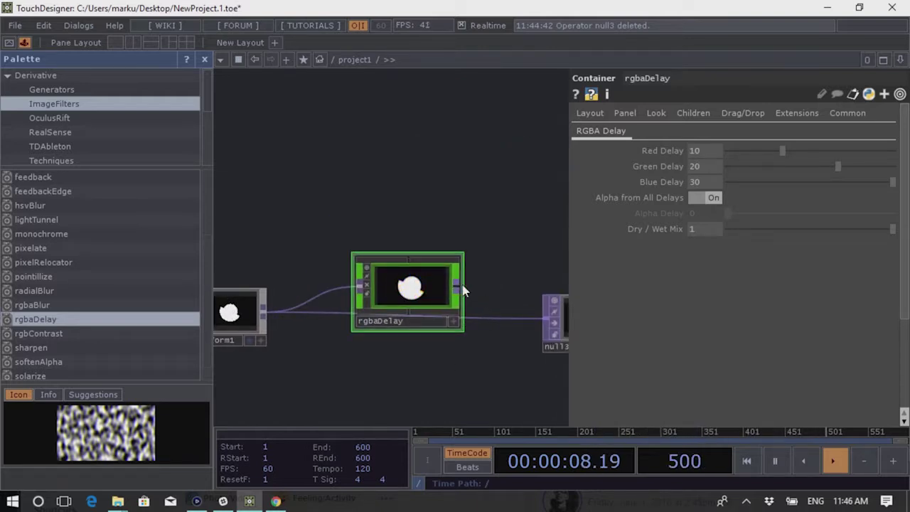
left_click_drag(472, 290, 527, 325)
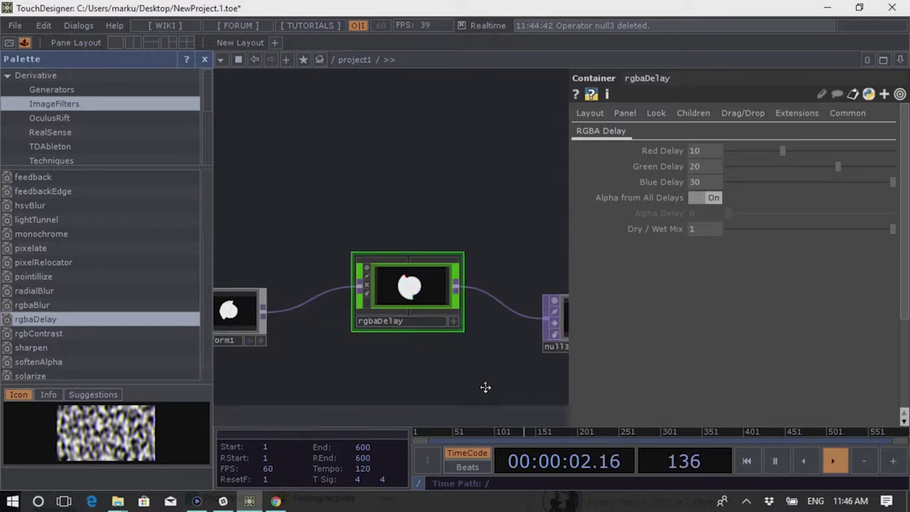
middle_click_drag(486, 386, 439, 382)
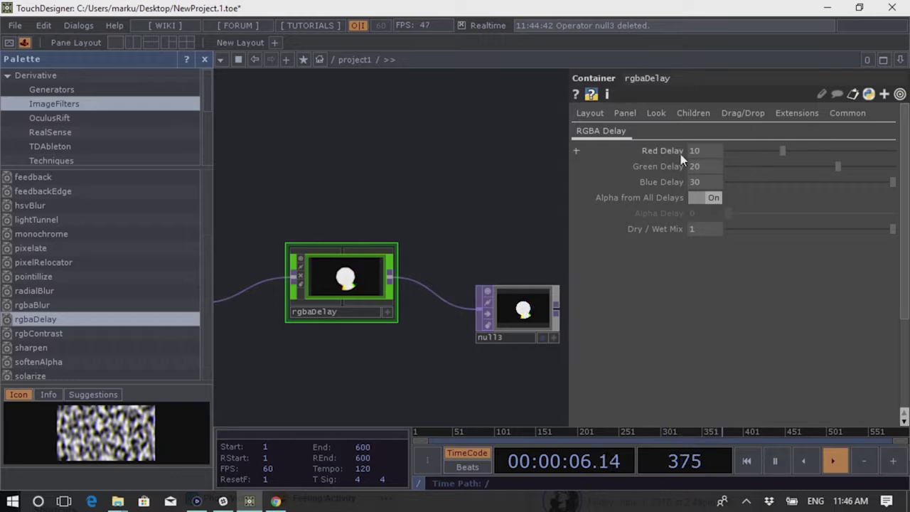
Set rgbaDelay's Red Delay to 2, Green Delay to 5 and Blue Delay to 7
left_click_drag(782, 157, 770, 190)
left_click(767, 182)
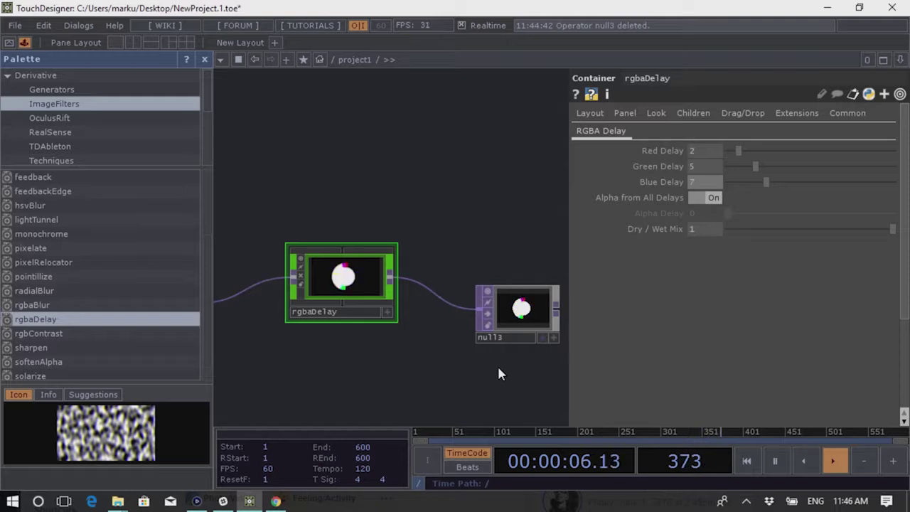
left_click_drag(498, 374, 464, 279)
Reposition null3 so that it lines up with transform1 and rgbaDelay in one row
left_click_drag(420, 320, 438, 302)
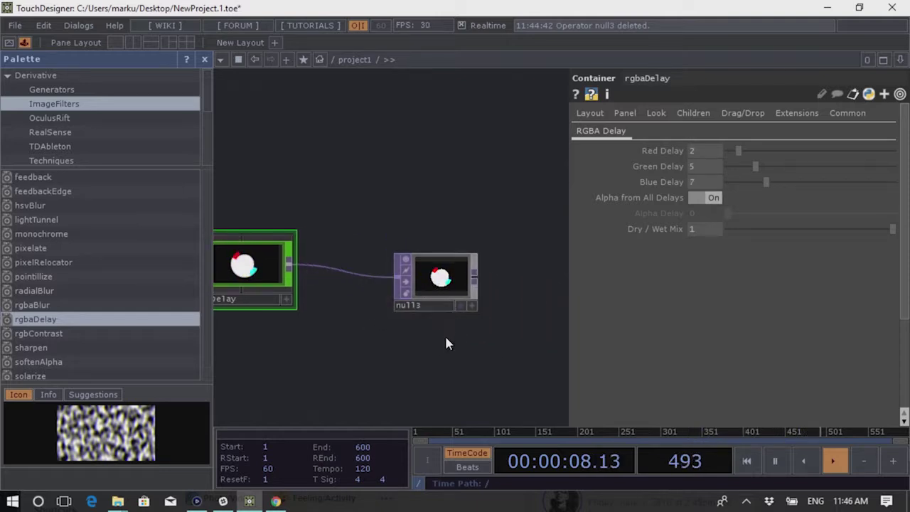
scroll(448, 349, "down", 2)
left_click_drag(356, 298, 357, 311)
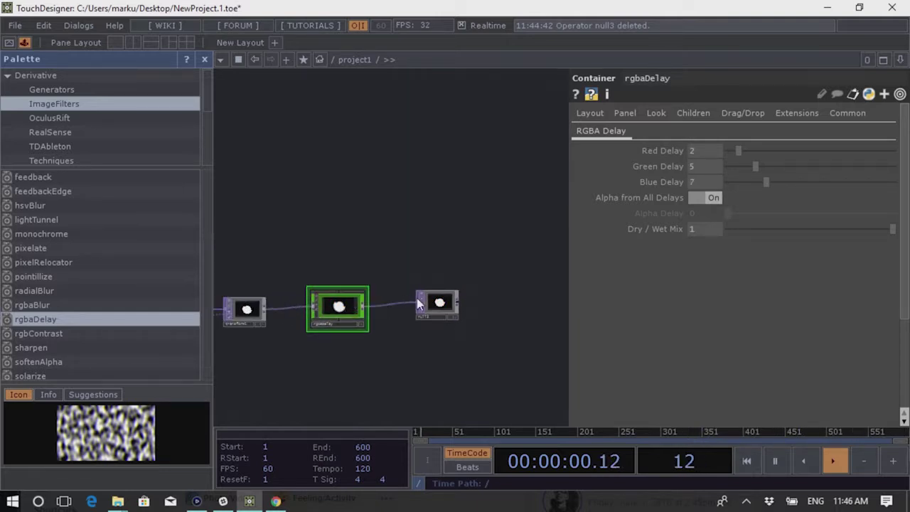
left_click_drag(436, 304, 447, 312)
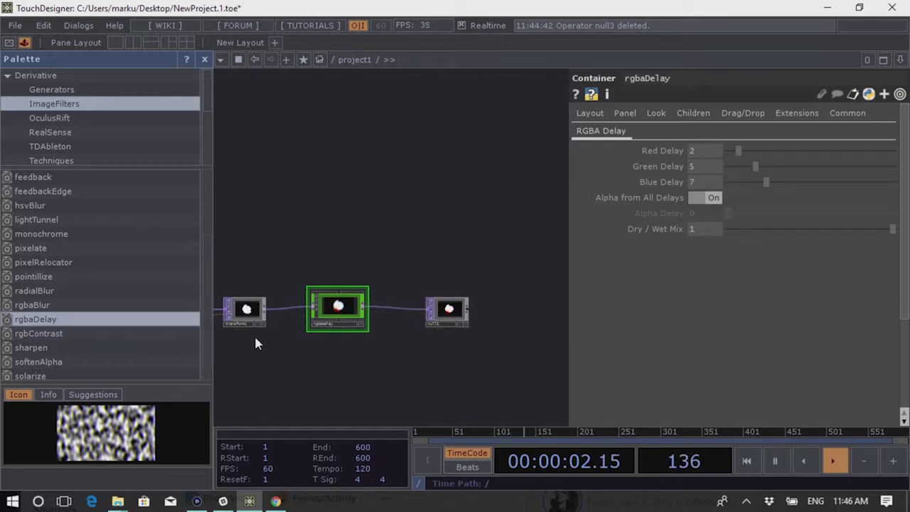
scroll(339, 348, "up", 3)
scroll(420, 338, "down", 2)
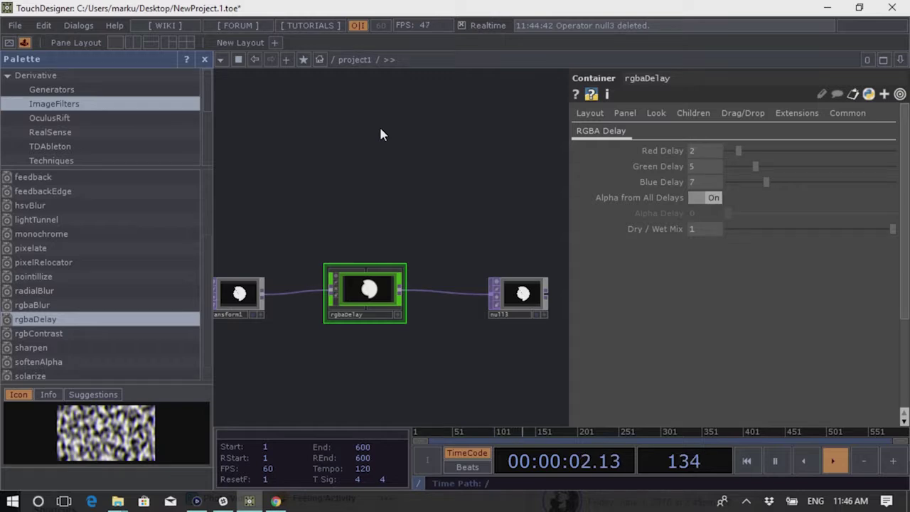
Add the checker component from the Generators palette category, placing it above rgbaDelay
left_click(124, 91)
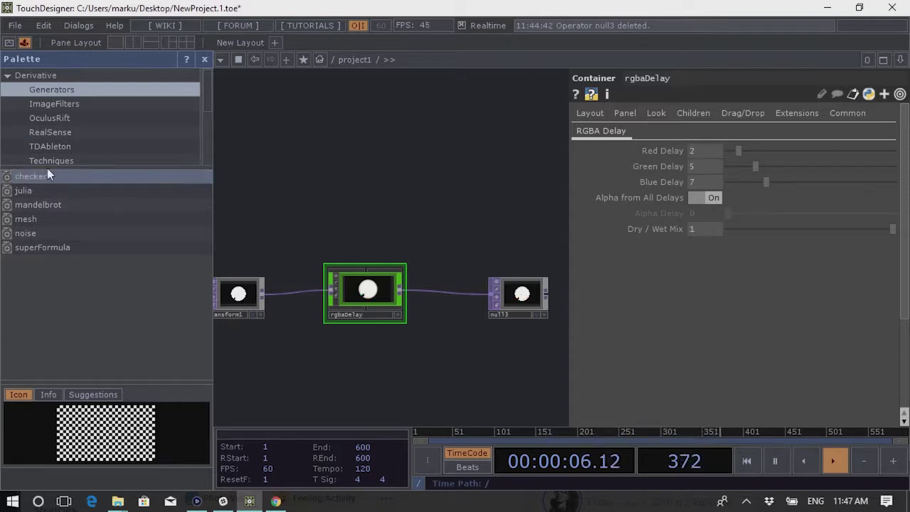
left_click_drag(364, 217, 330, 250)
scroll(354, 199, "up", 3)
scroll(359, 222, "up", 2)
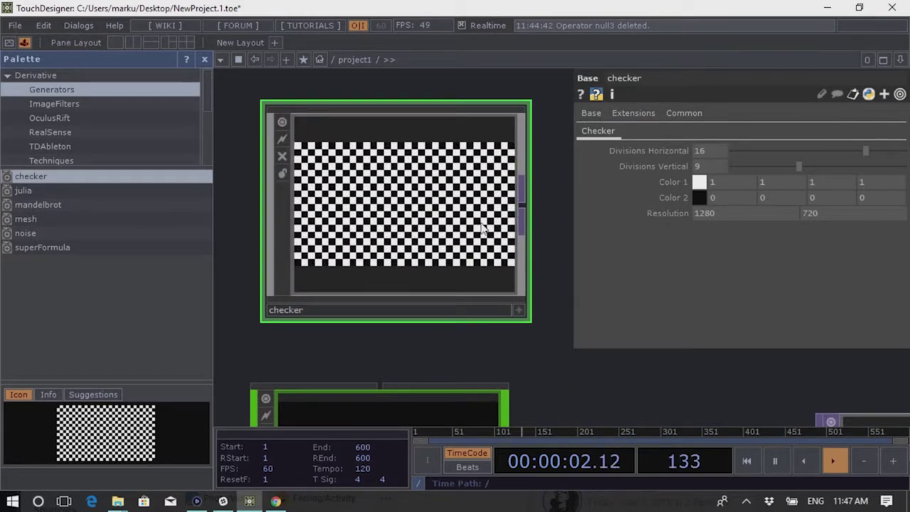
scroll(447, 191, "down", 2)
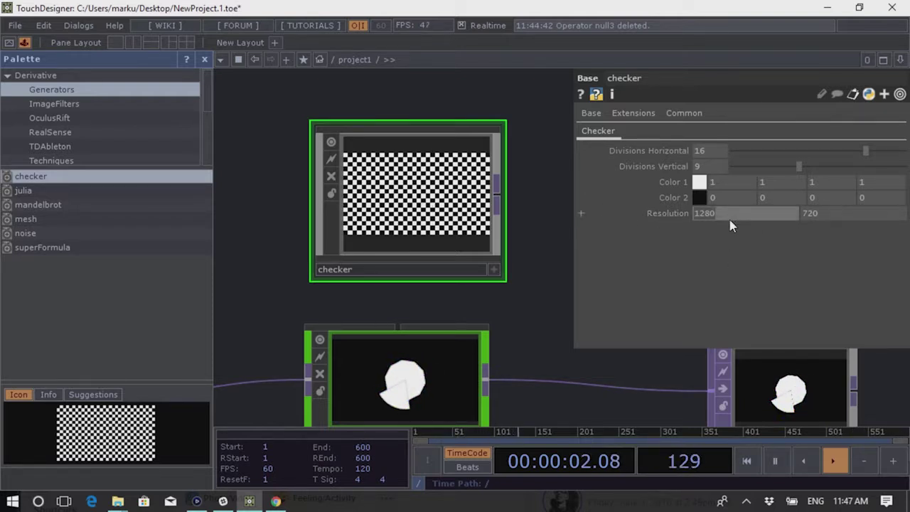
Set the checker component's horizontal resolution to 1
key("Return")
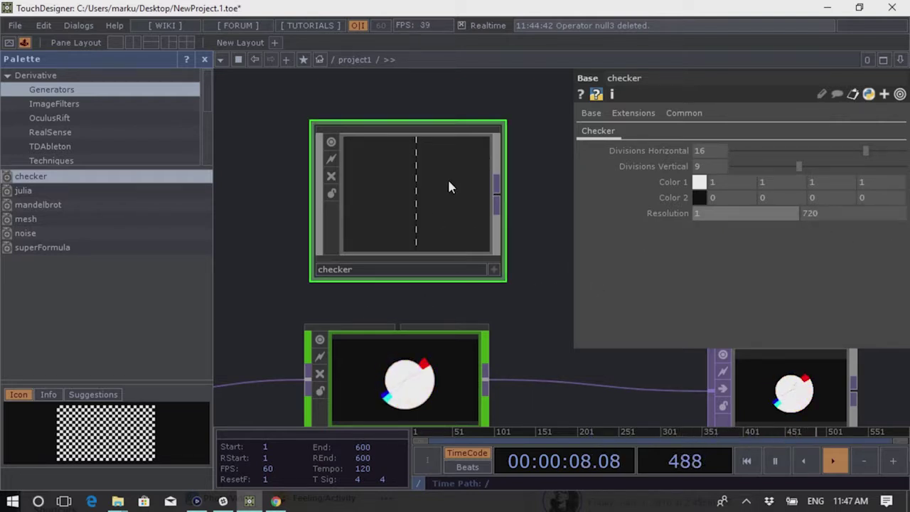
scroll(449, 182, "up", 2)
scroll(364, 190, "down", 3)
scroll(484, 272, "up", 1)
Move null3 farther away from rgbaDelay to make room for another operator before it
left_click_drag(547, 338, 525, 338)
scroll(437, 352, "down", 1)
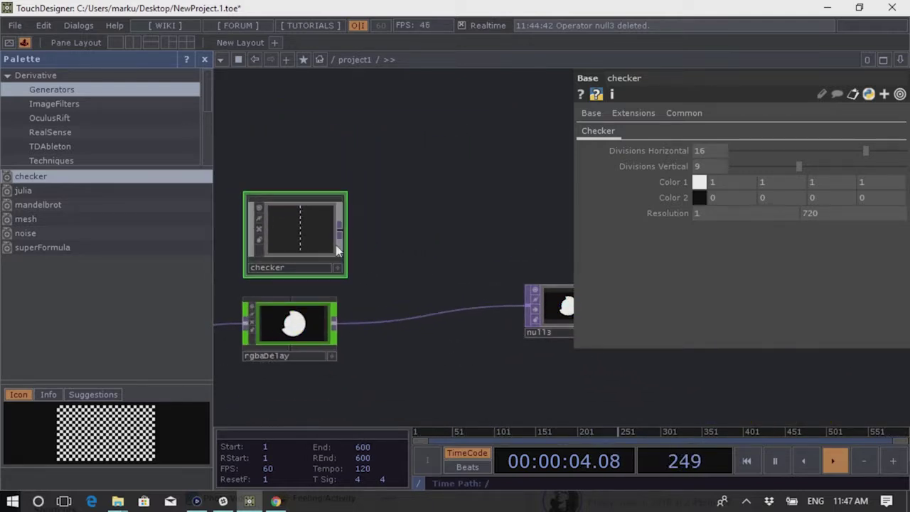
left_click_drag(413, 280, 435, 276)
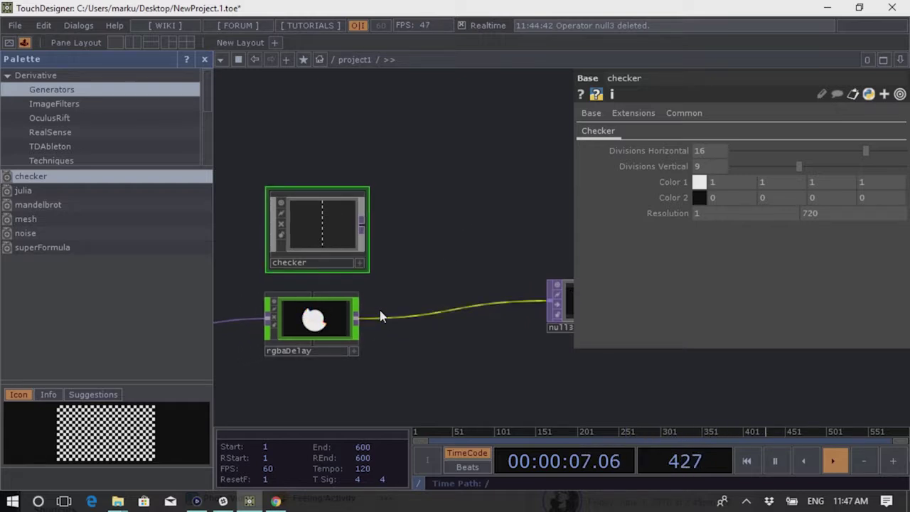
Add a Composite TOP fed by the checker's output, placing it between checker and null3
right_click(363, 227)
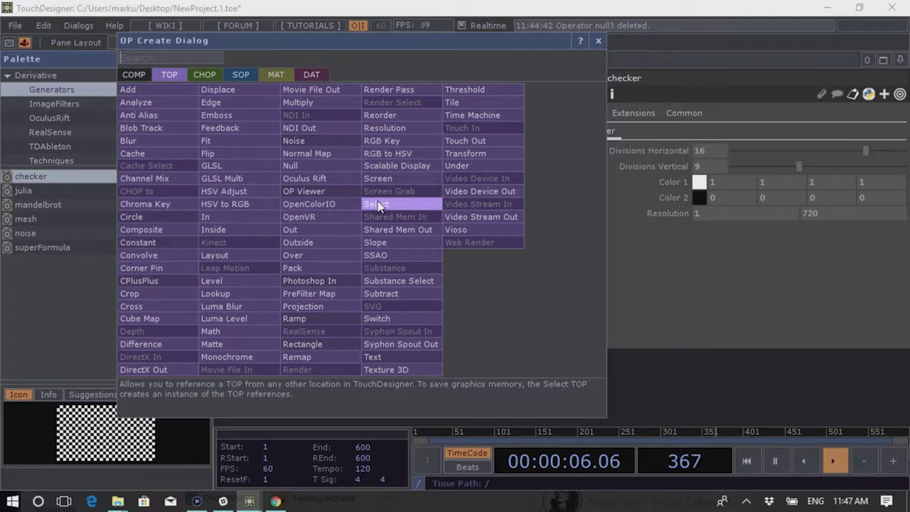
type("com")
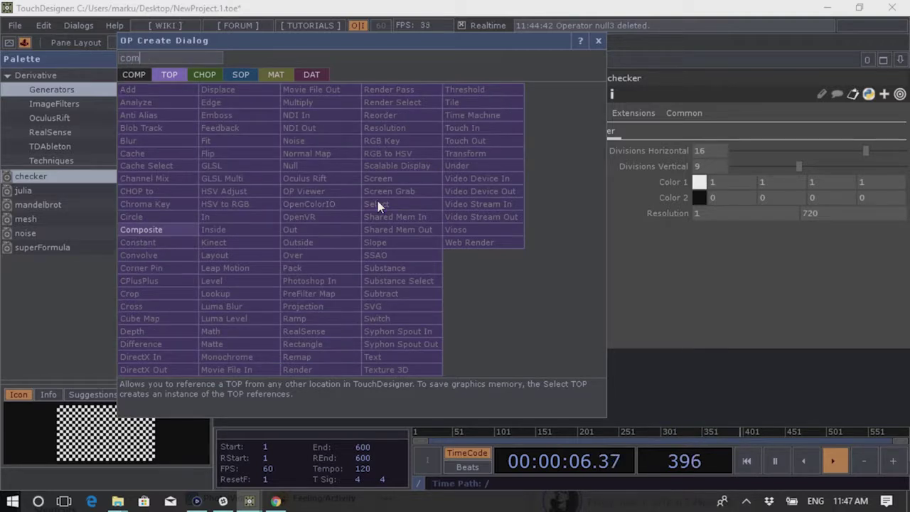
left_click(171, 229)
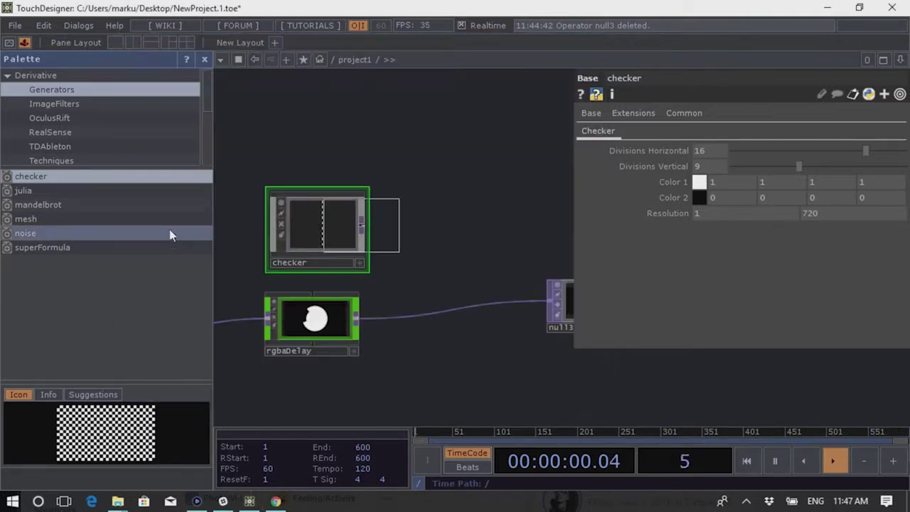
left_click(489, 279)
scroll(537, 307, "up", 3)
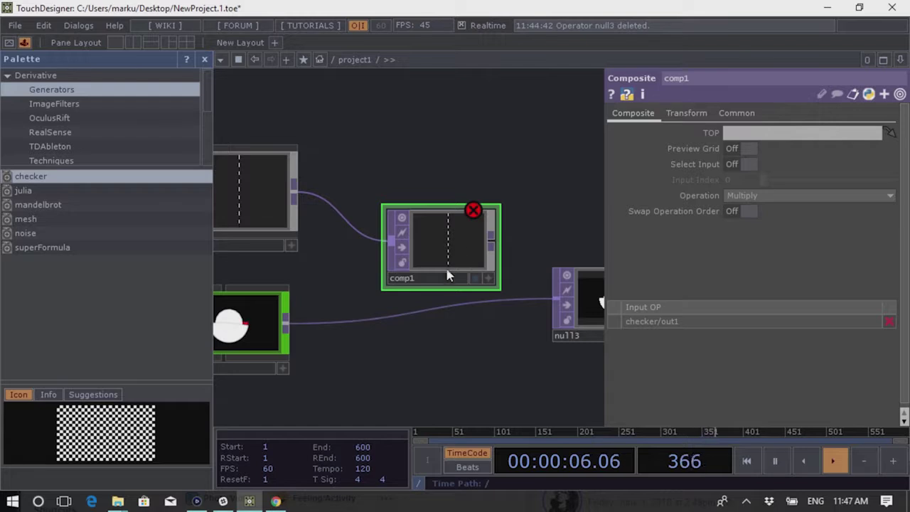
Examine the list of blend operations available for comp1
left_click(792, 197)
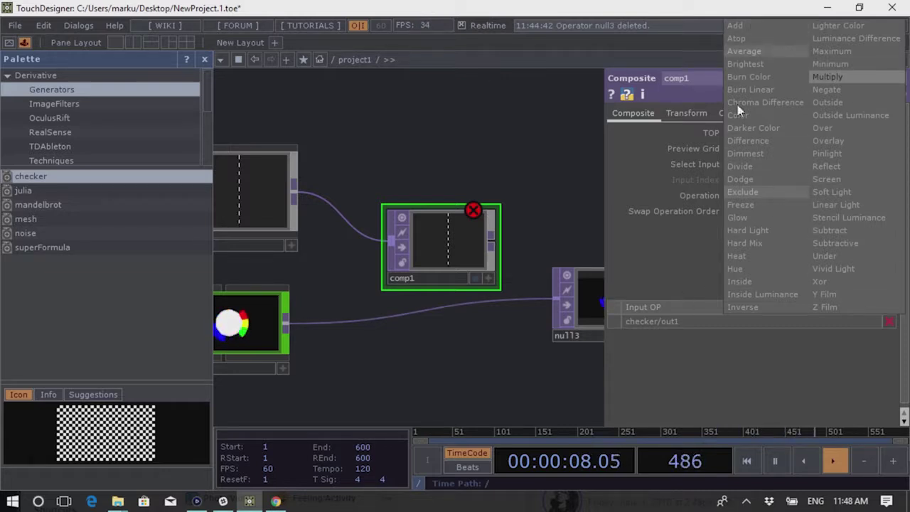
left_click(766, 362)
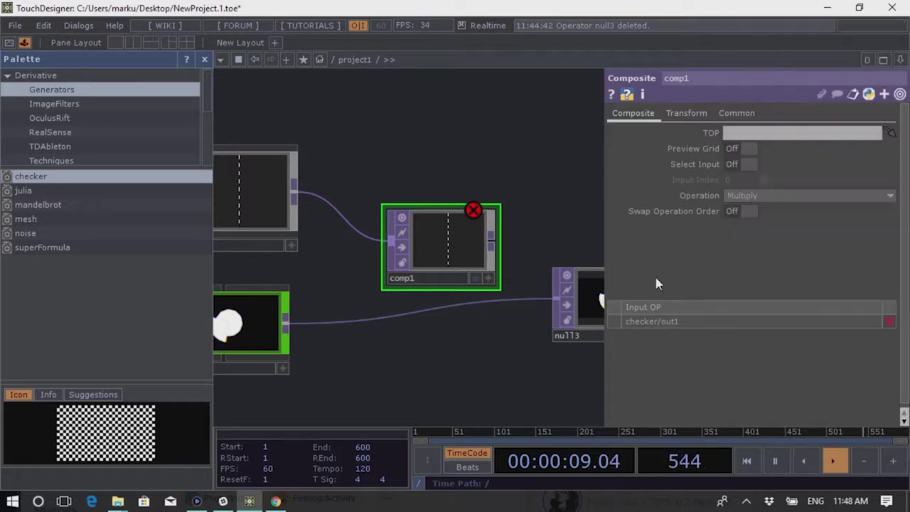
left_click(764, 195)
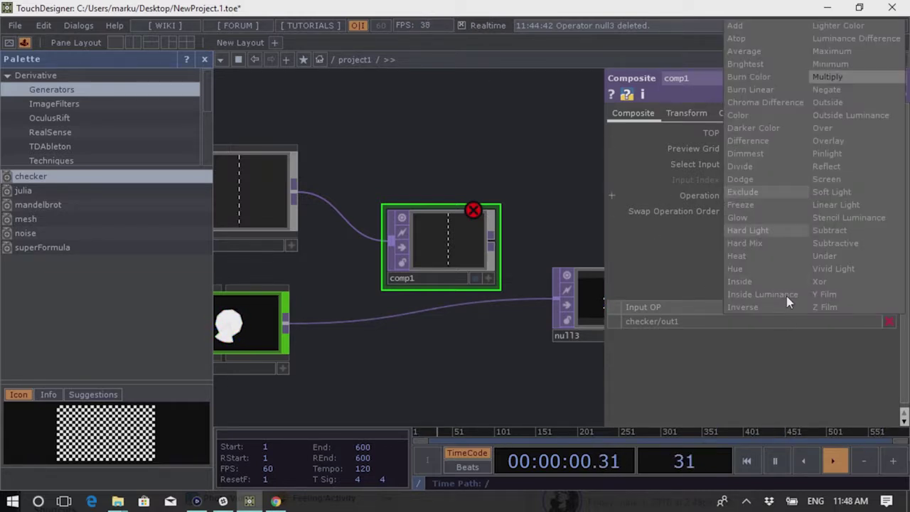
left_click(672, 265)
mouse_move(446, 358)
left_mouse_down()
mouse_move(458, 354)
mouse_move(443, 349)
left_mouse_up()
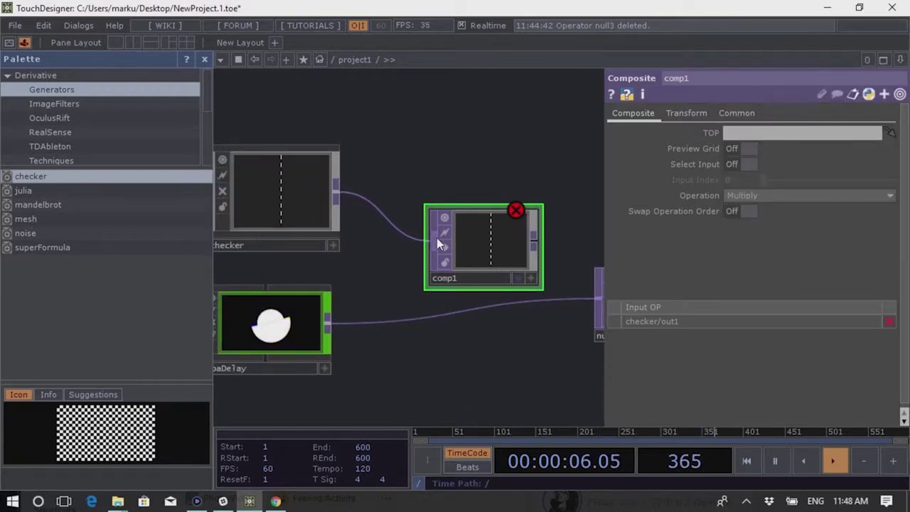
Connect rgbaDelay's output to comp1 as its second input and inspect the composite up close
left_click_drag(327, 326, 416, 353)
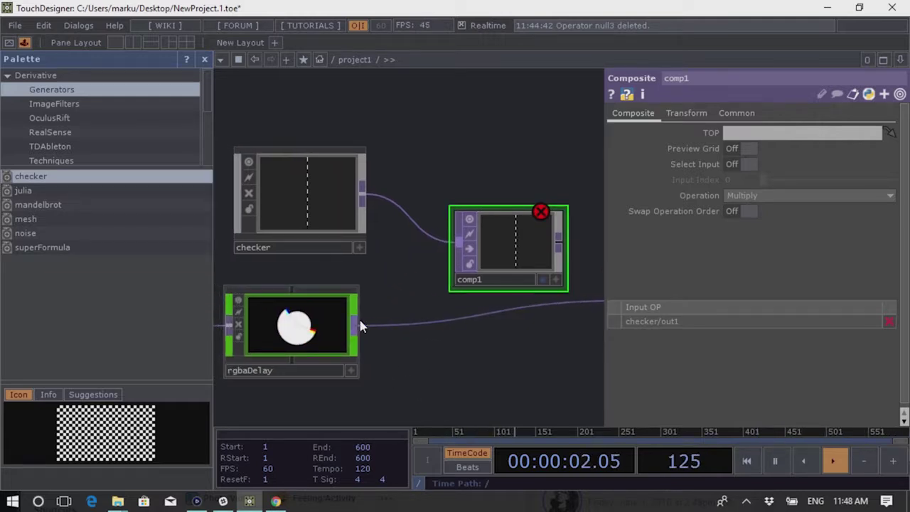
left_click_drag(358, 327, 433, 250)
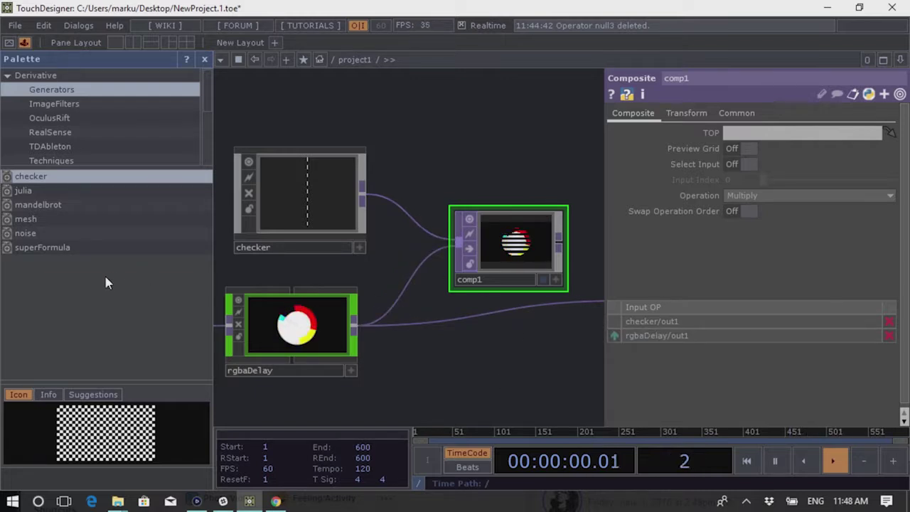
left_click_drag(472, 342, 502, 248)
scroll(508, 328, "up", 10)
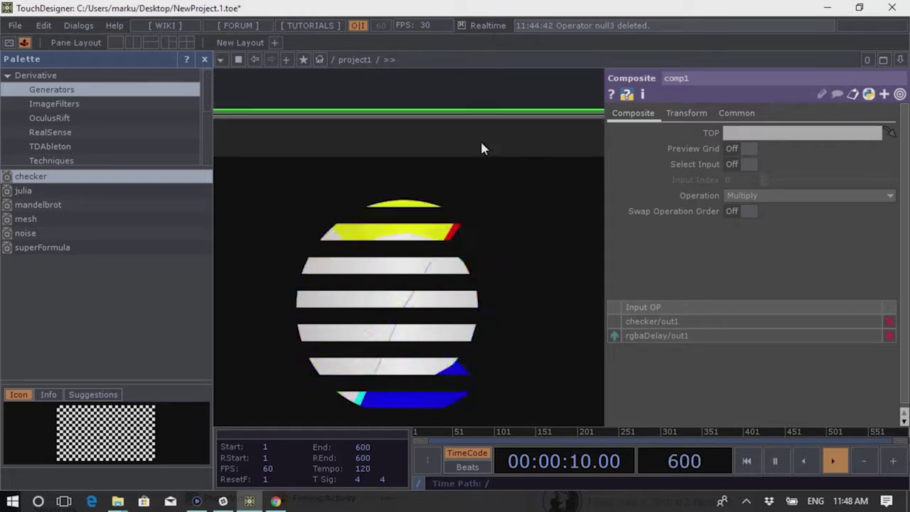
scroll(541, 201, "down", 5)
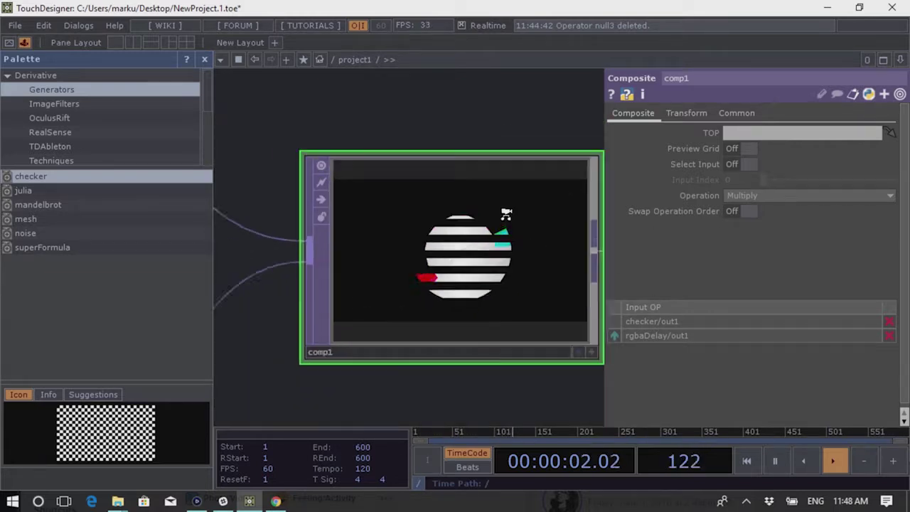
Set comp1's blend operation to Heat and check the result in the null3 viewer
left_click(746, 203)
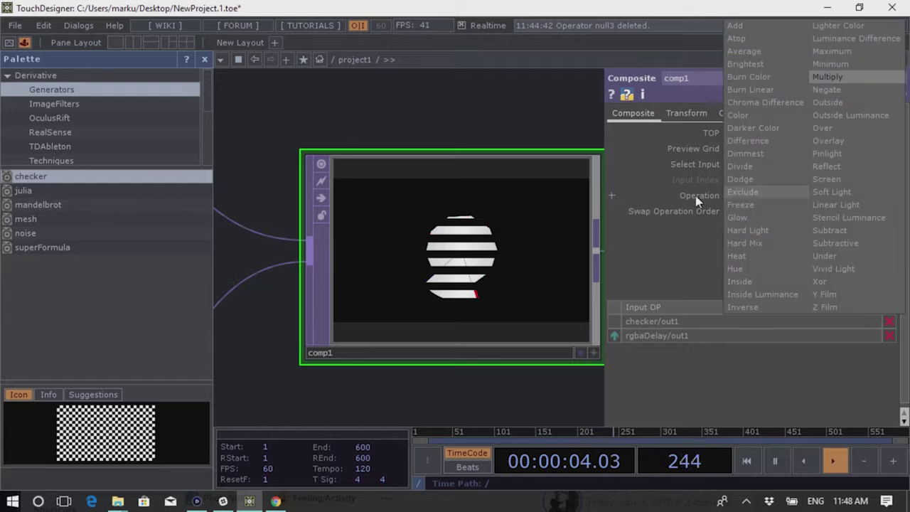
left_click(753, 256)
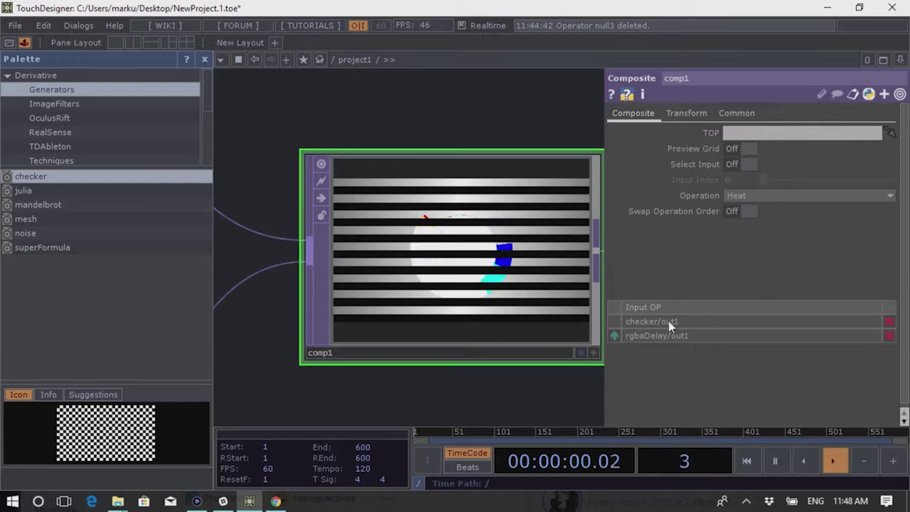
scroll(426, 263, "down", 1)
scroll(409, 324, "down", 3)
left_click_drag(472, 360, 374, 360)
scroll(491, 306, "up", 3)
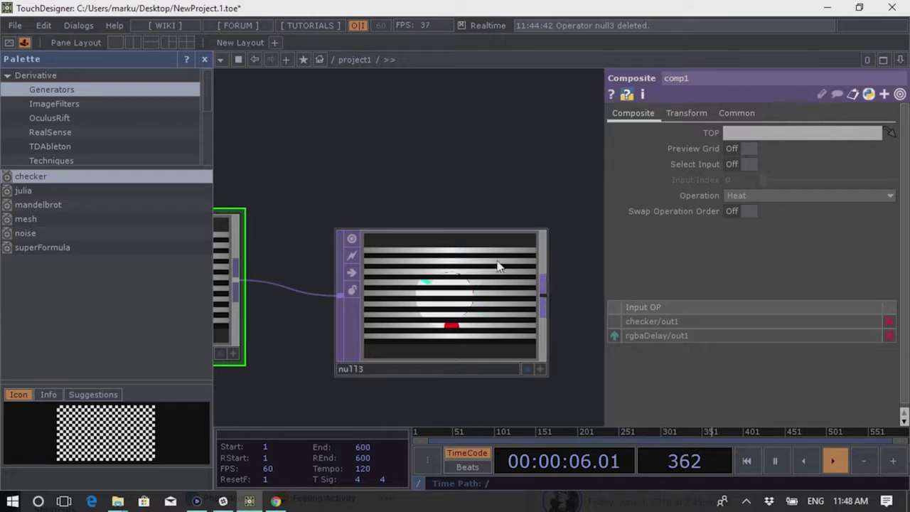
scroll(521, 279, "down", 3)
scroll(498, 299, "up", 5)
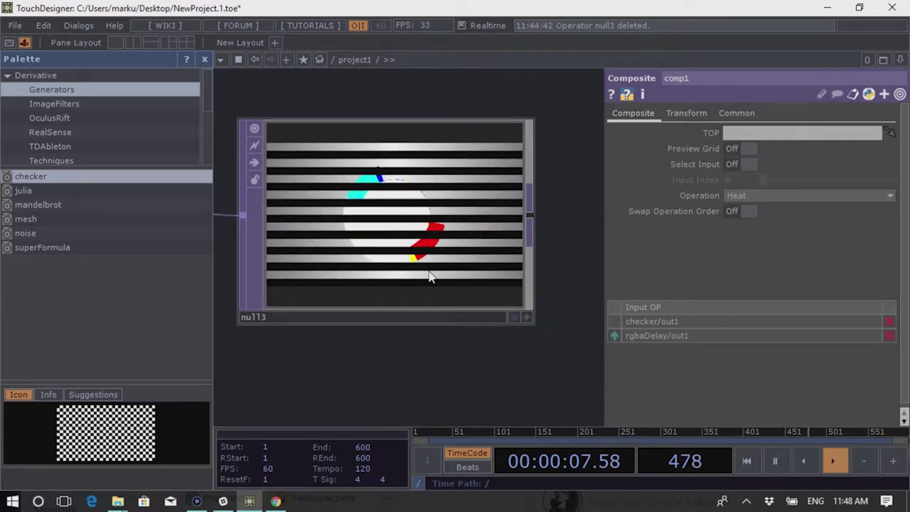
scroll(484, 299, "down", 4)
scroll(537, 339, "up", 3)
left_click_drag(538, 339, 477, 358)
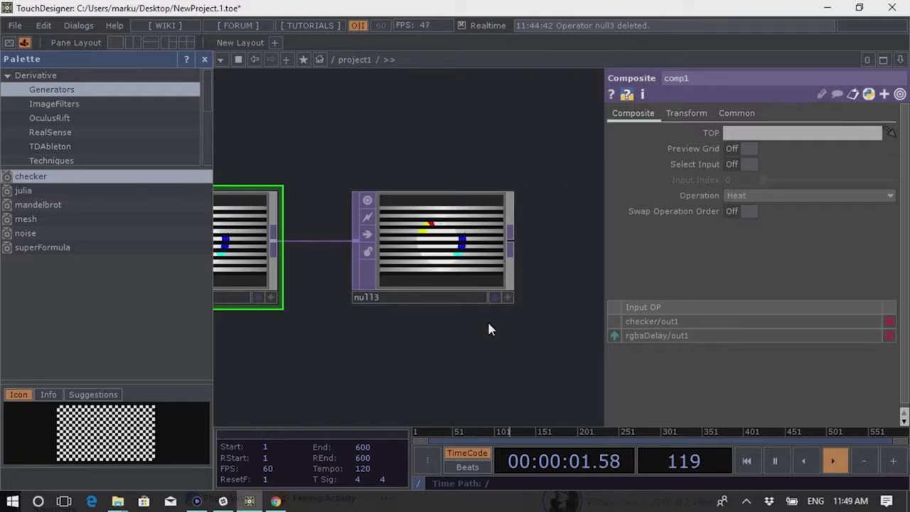
Display null3's output as the network background and hide the parameter window to see it fully
left_click(494, 298)
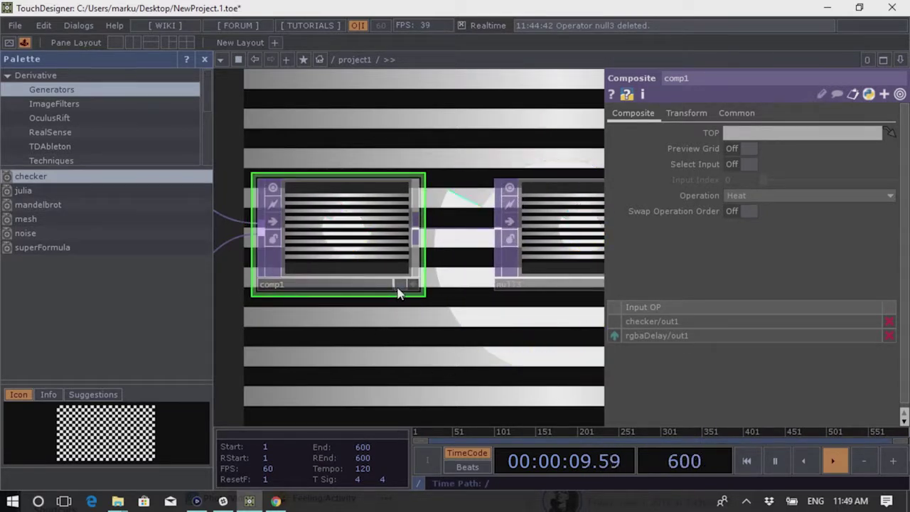
key("p")
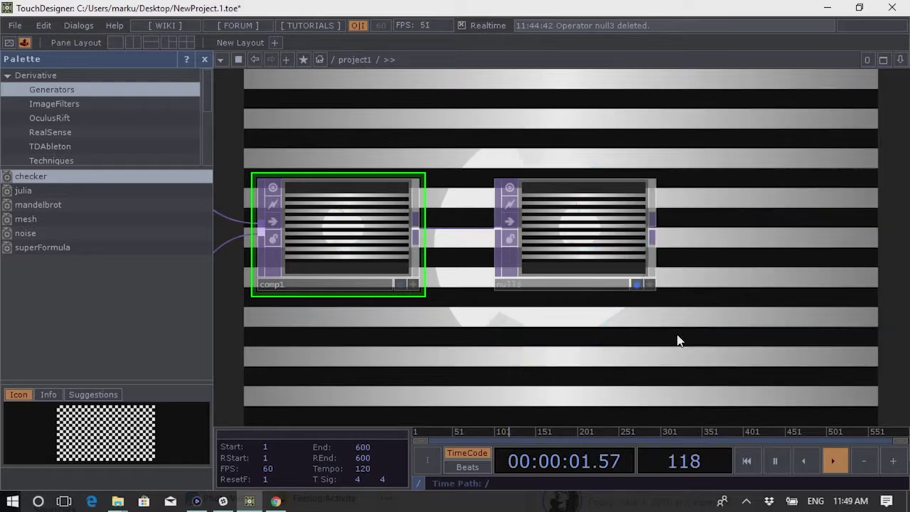
key("p")
key("p")
key("p")
key("p")
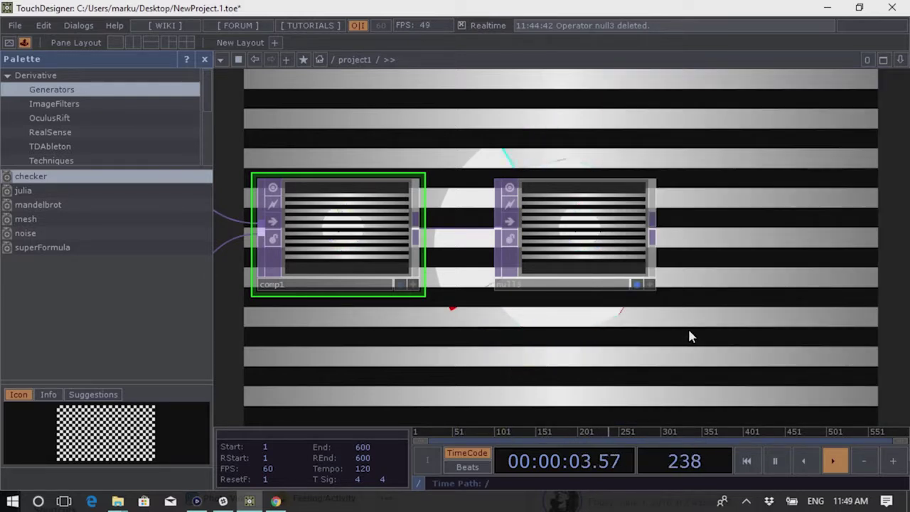
left_click_drag(689, 336, 536, 335)
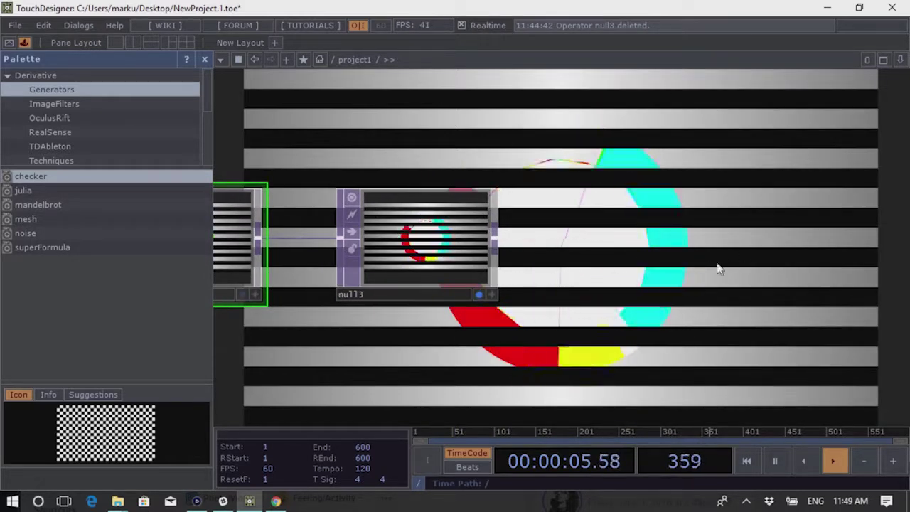
Preview comp1 and transform1 in the network background alongside null3, and turn all the background displays off again
left_click_drag(296, 320, 433, 289)
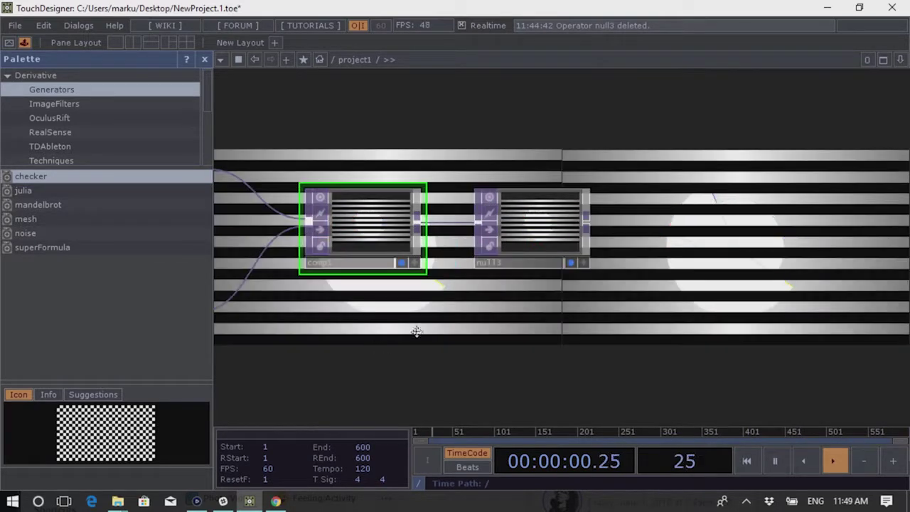
left_click_drag(299, 359, 595, 331)
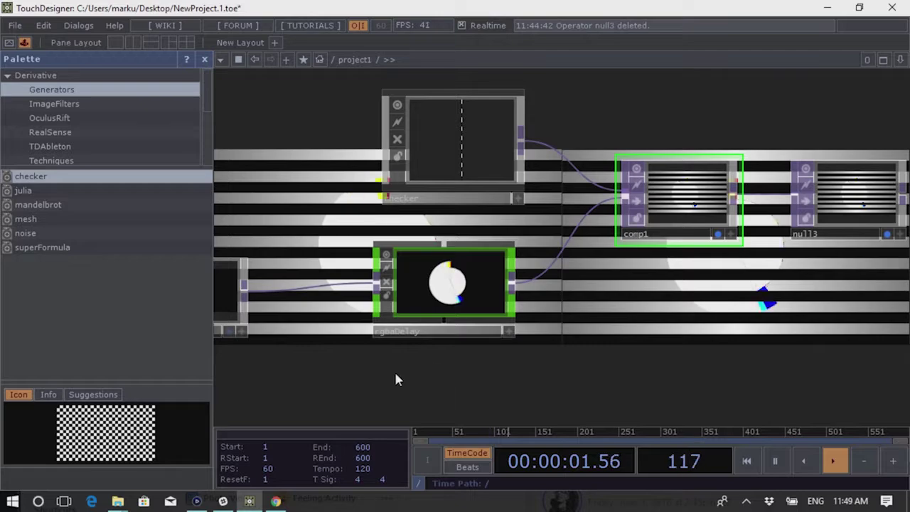
left_click_drag(396, 380, 606, 361)
scroll(585, 336, "down", 5)
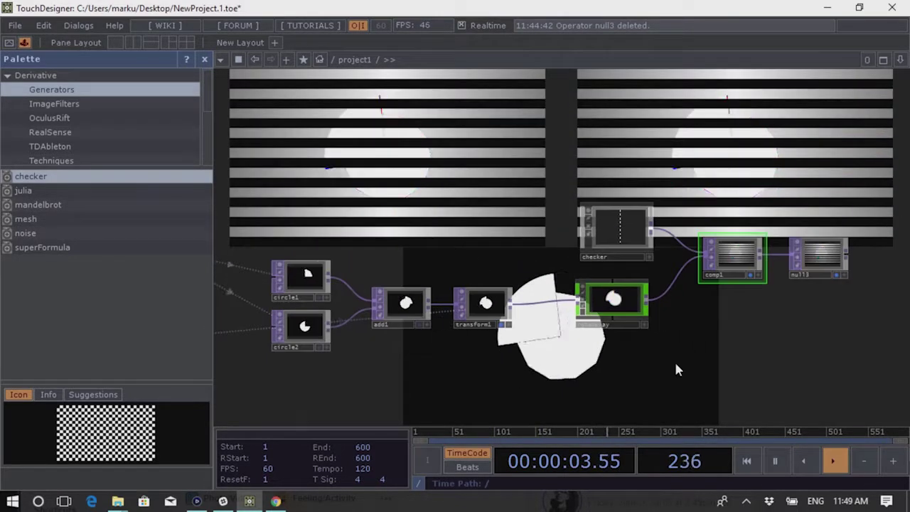
left_click_drag(674, 360, 626, 355)
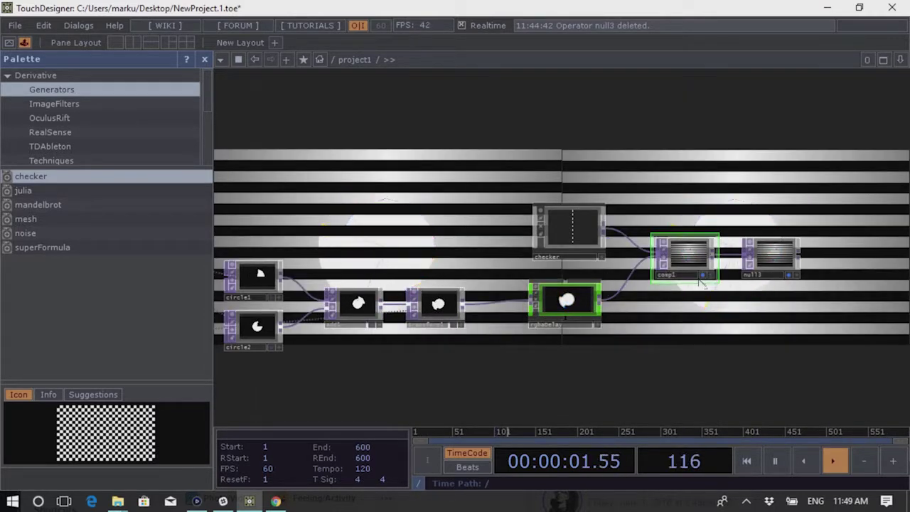
scroll(683, 332, "up", 3)
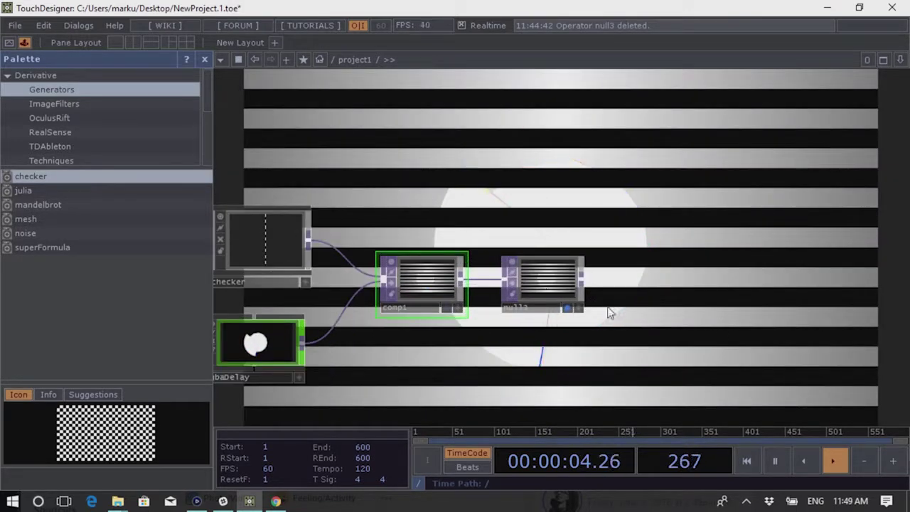
left_click(568, 309)
left_click_drag(654, 366, 596, 354)
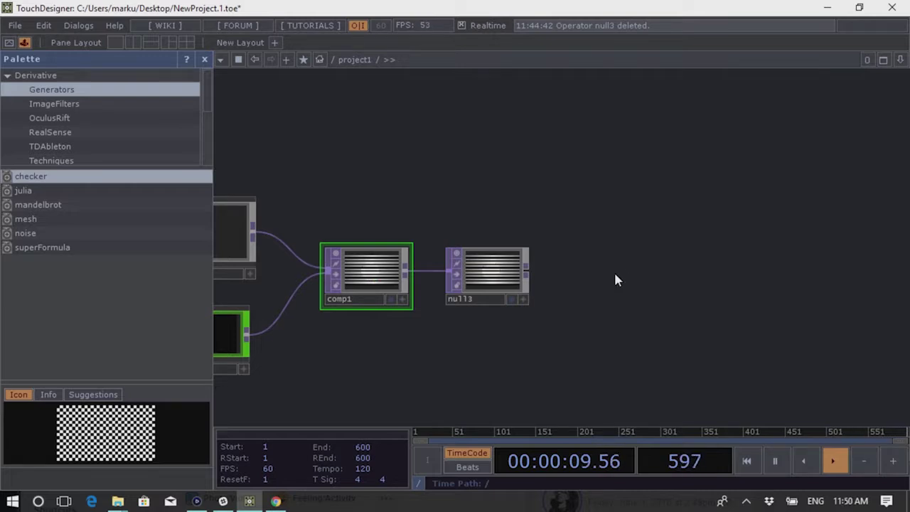
Add a Window COMP to the network beside null3
key("Tab")
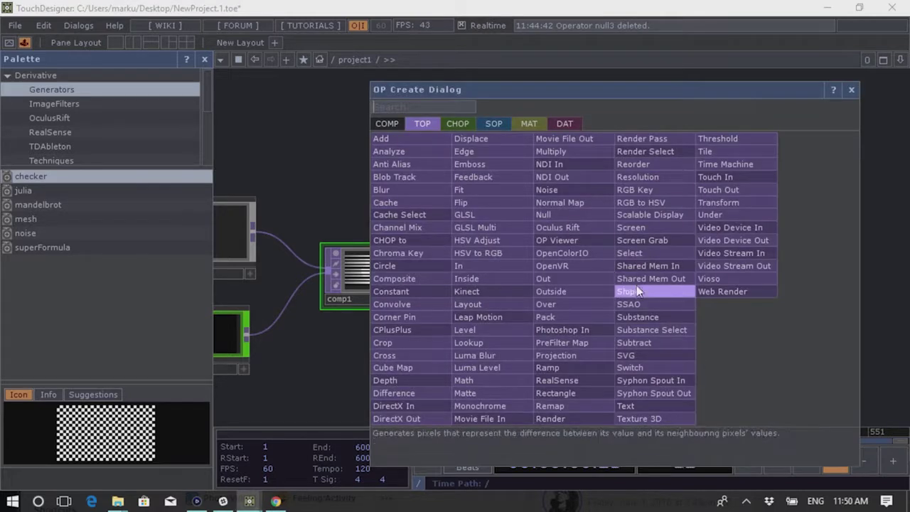
left_click(388, 124)
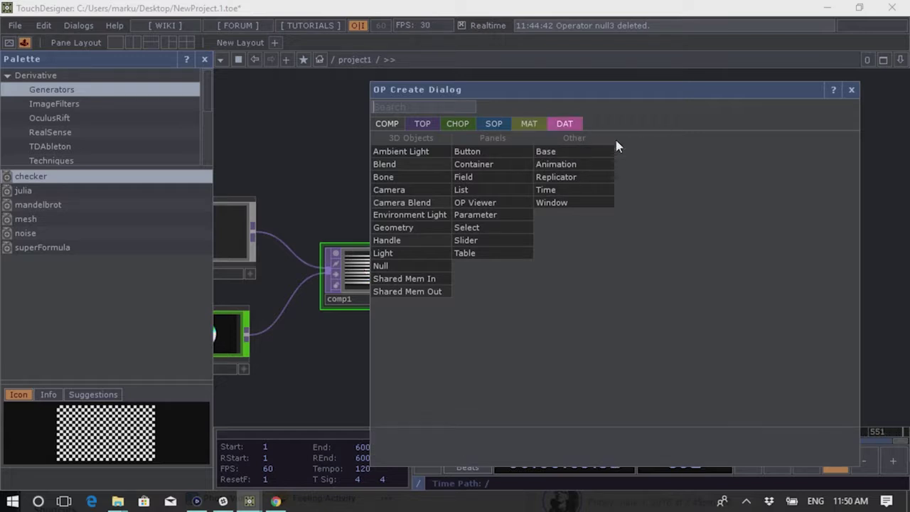
left_click(579, 205)
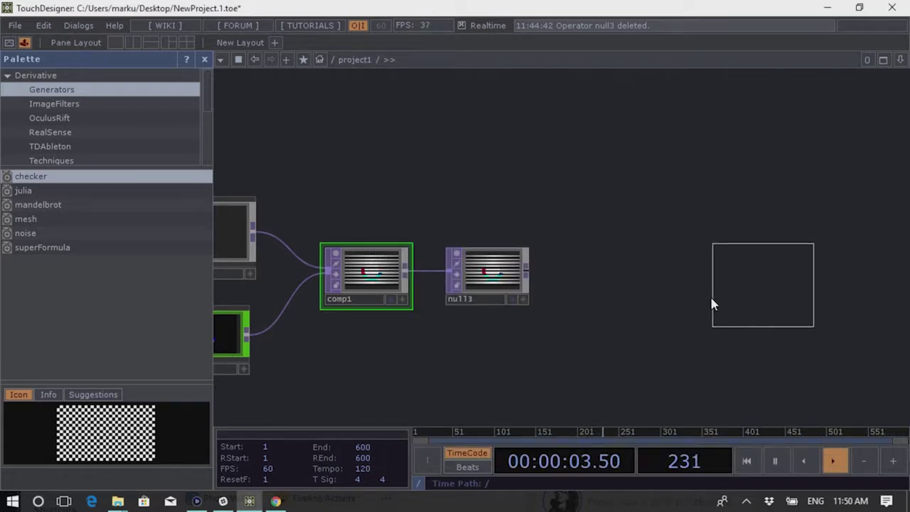
left_click(631, 278)
left_click_drag(797, 344, 736, 347)
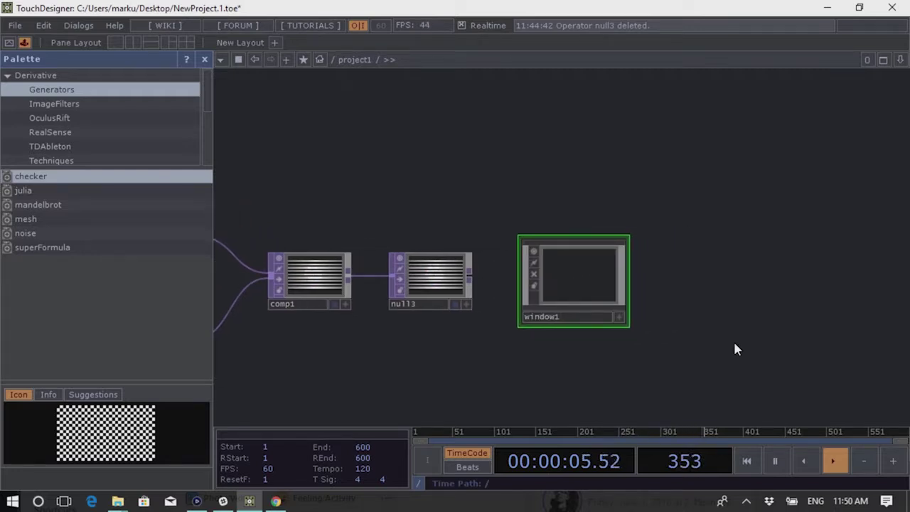
Show the parameters of window1 and close the Palette to free up network space
key("p")
left_click_drag(519, 370, 426, 354)
key("p")
key("p")
left_click(204, 59)
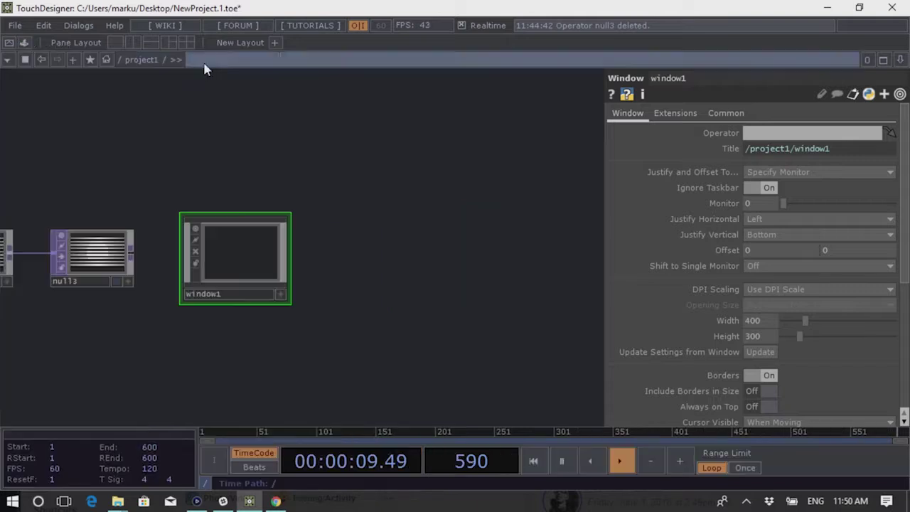
left_click_drag(147, 163, 357, 161)
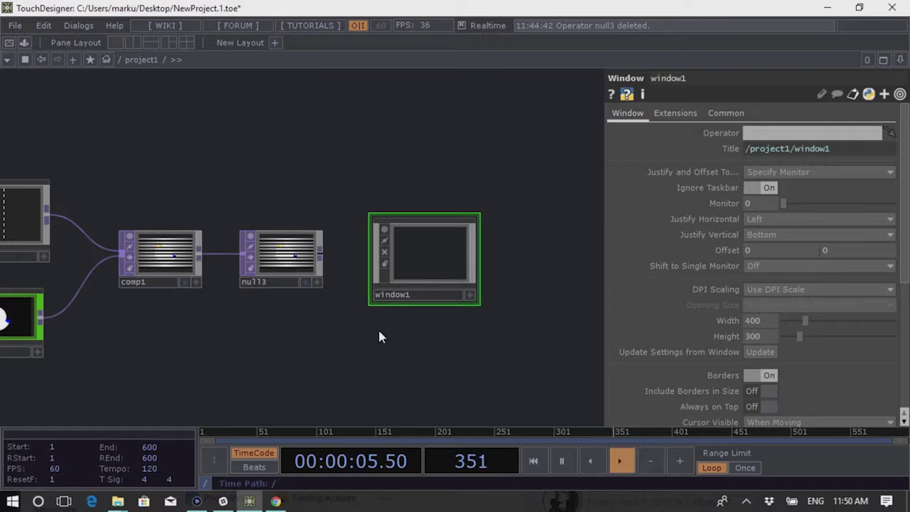
Assign null3 as the Operator of window1 and review its remaining parameters
left_click_drag(291, 259, 283, 278)
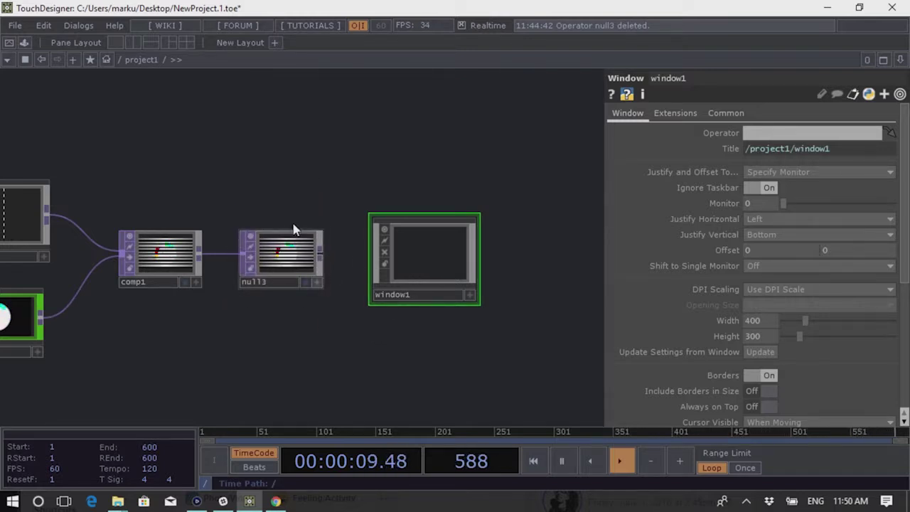
left_click_drag(298, 264, 766, 131)
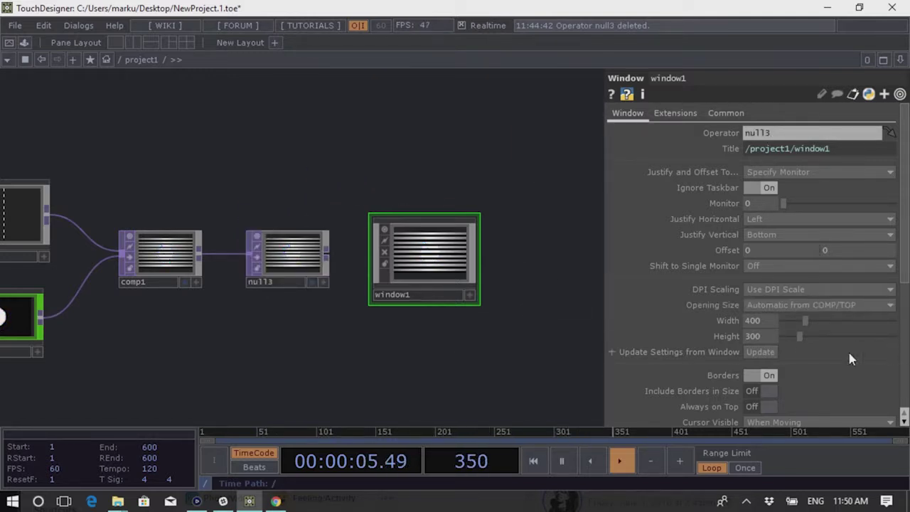
scroll(836, 339, "down", 5)
scroll(834, 340, "up", 5)
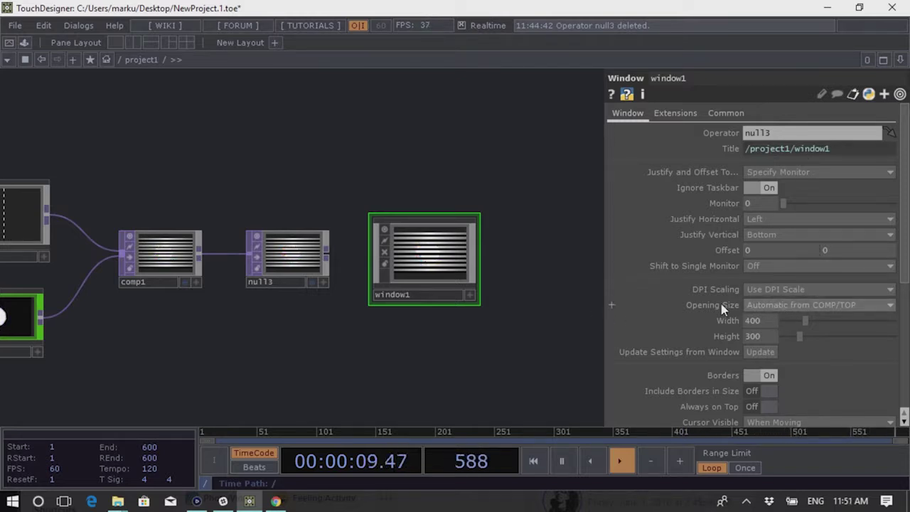
Set the Opening Size of window1 to Fill
left_click(779, 308)
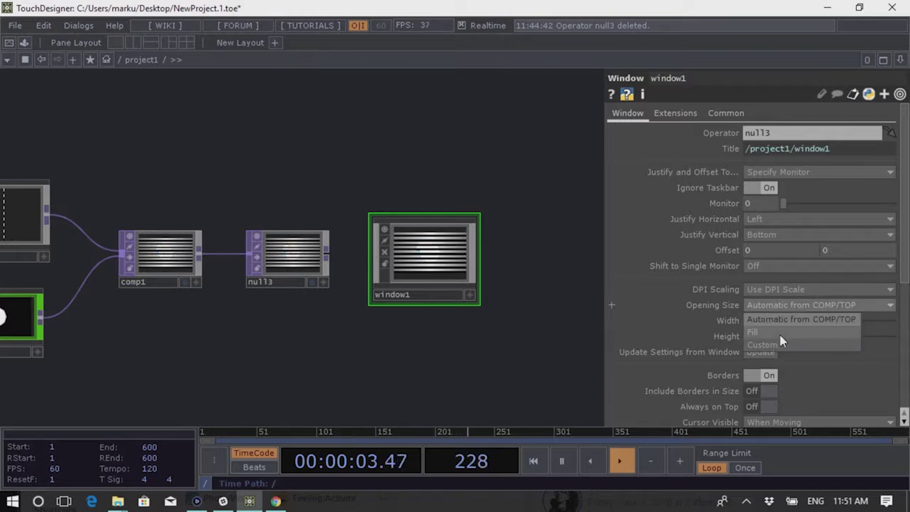
left_click(779, 333)
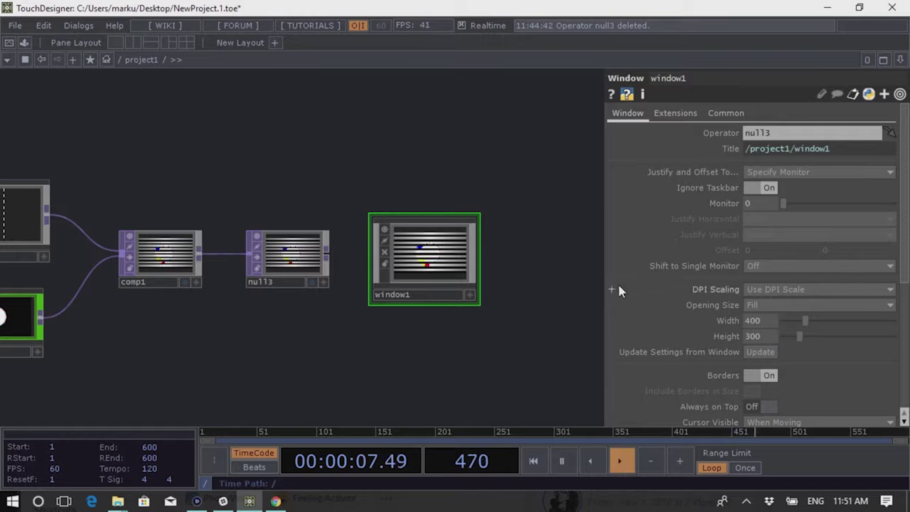
left_click(761, 305)
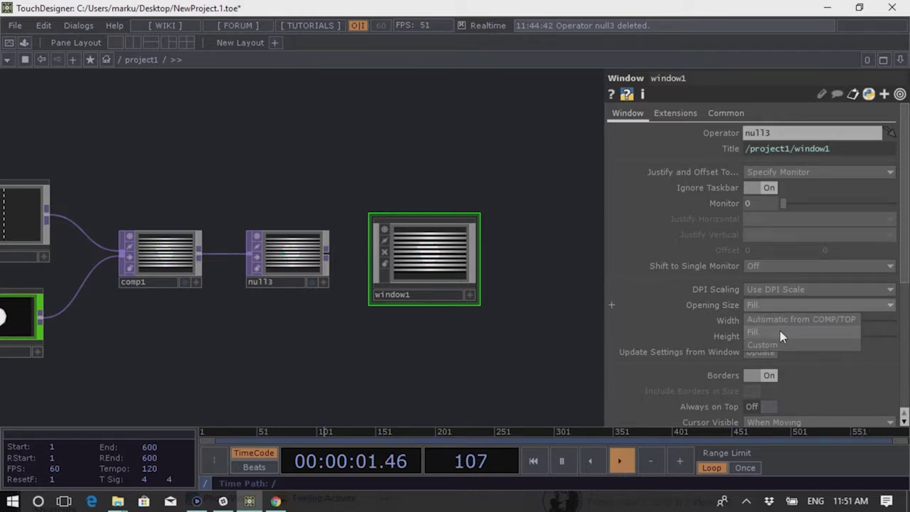
left_click(780, 332)
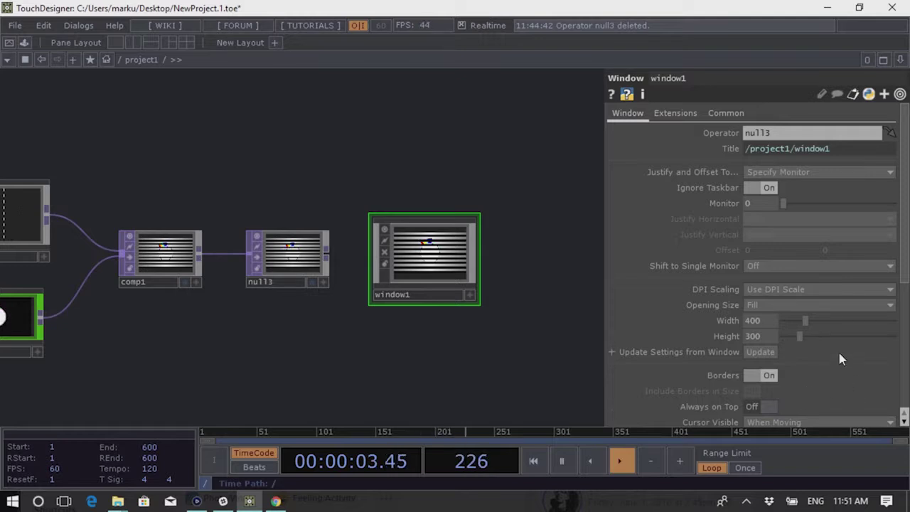
Open window1 as a separate window to preview the final output, and close it again
scroll(843, 364, "down", 5)
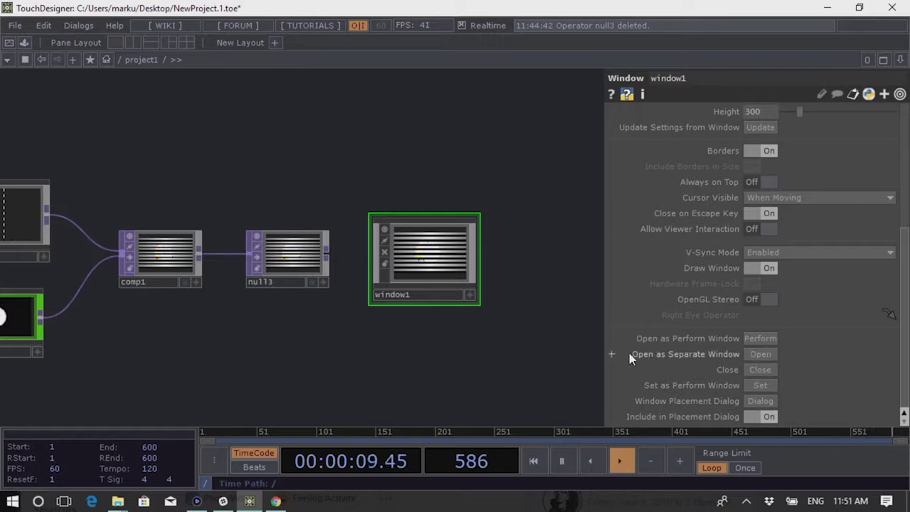
left_click(761, 355)
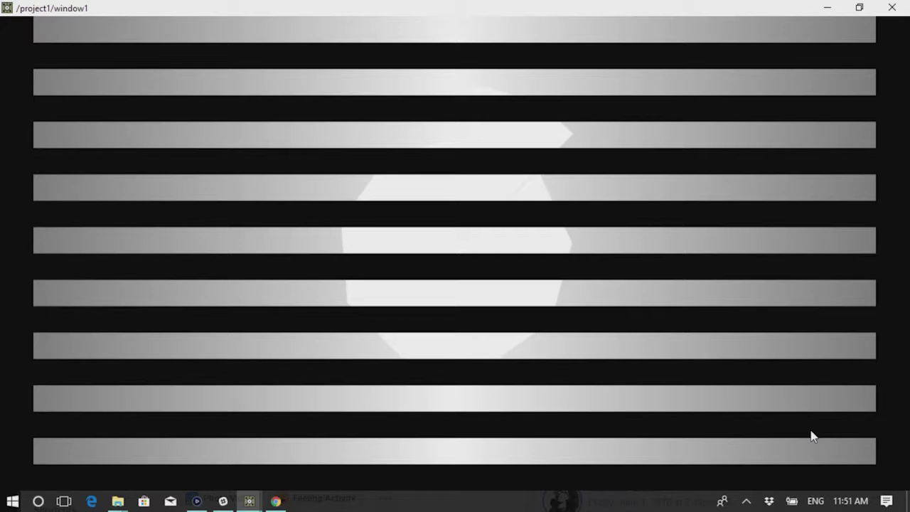
left_click(892, 7)
scroll(823, 272, "up", 5)
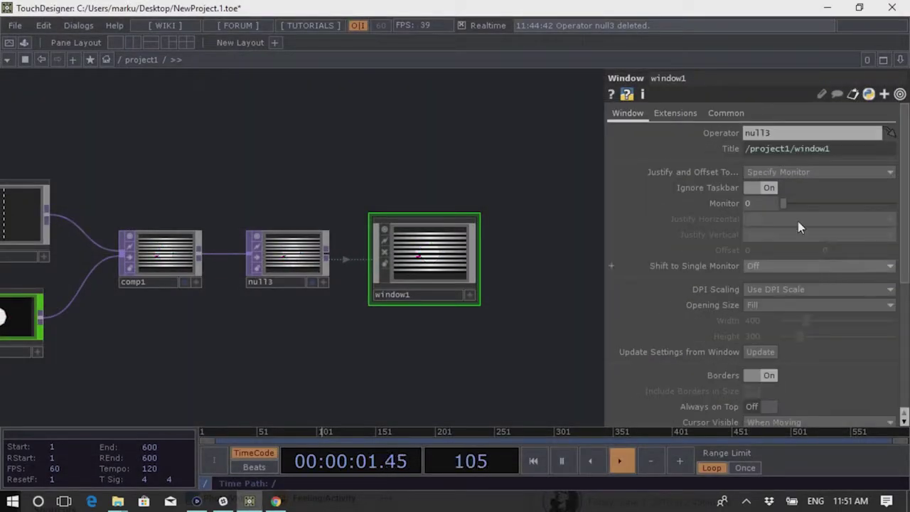
Turn off the Borders of window1, open it as a separate window to preview the borderless output, and close it again
left_click(753, 375)
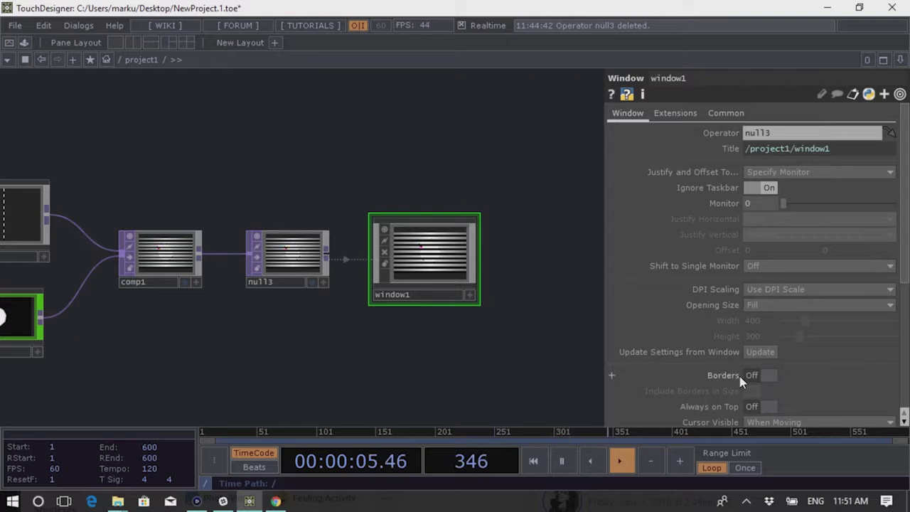
scroll(740, 399, "down", 5)
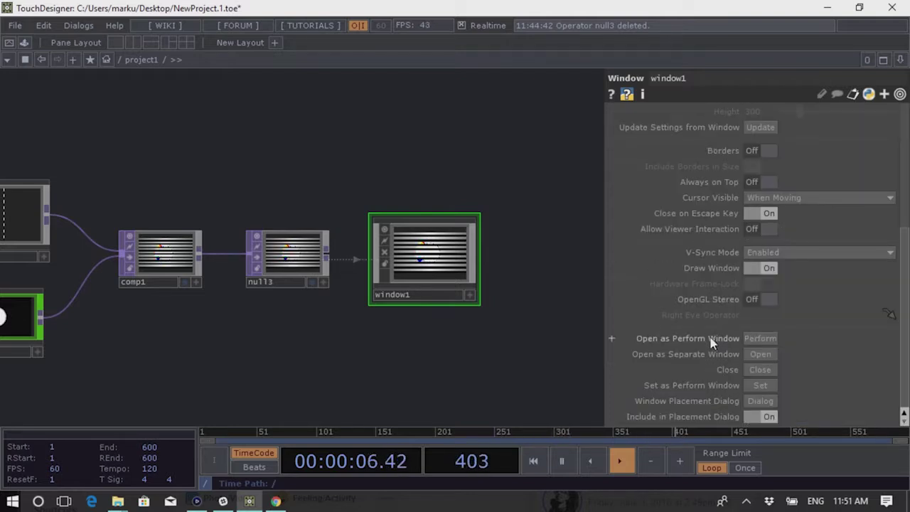
left_click(764, 358)
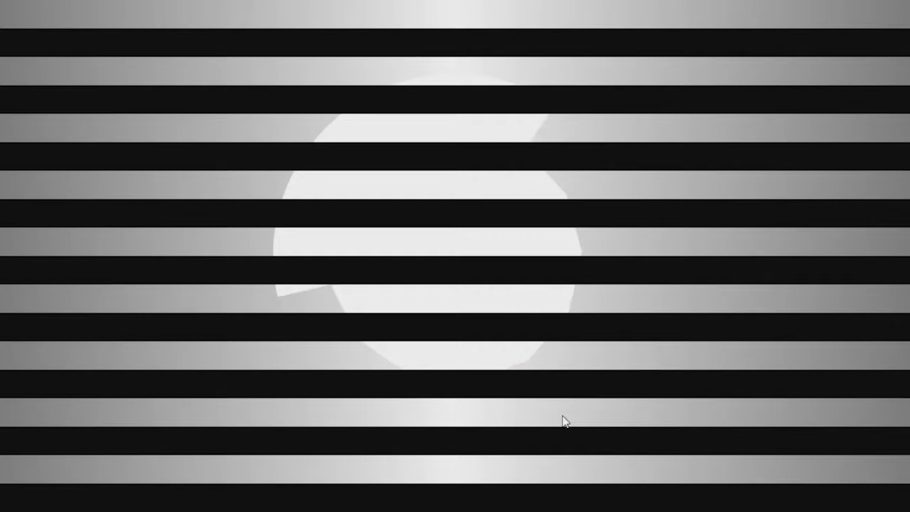
key("Escape")
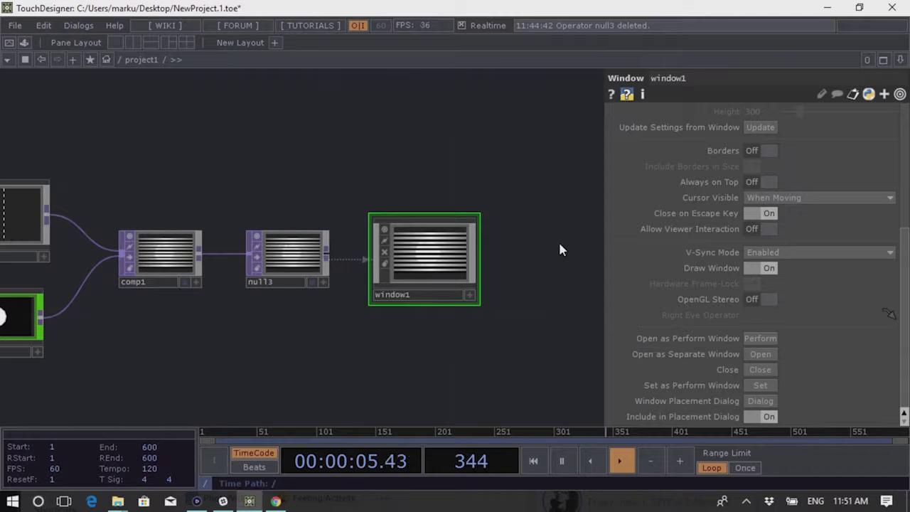
key("Tab")
left_click_drag(217, 10, 226, 82)
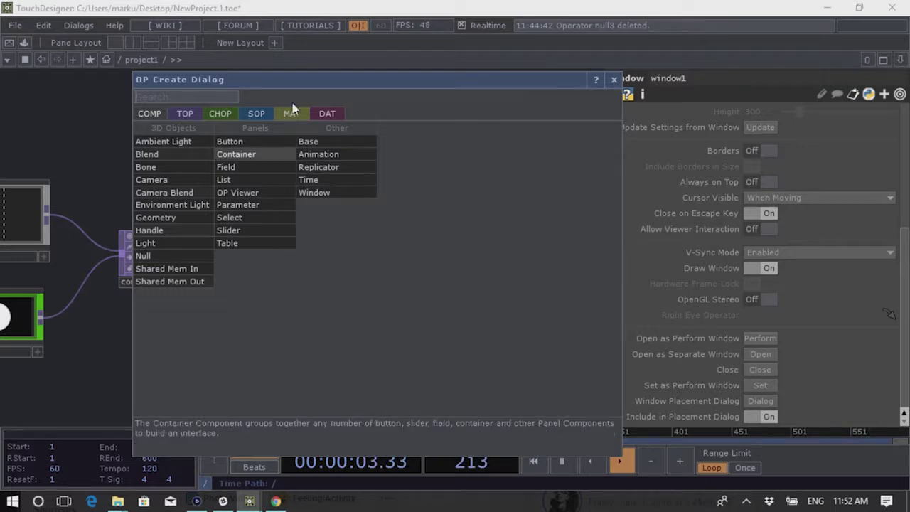
key("Escape")
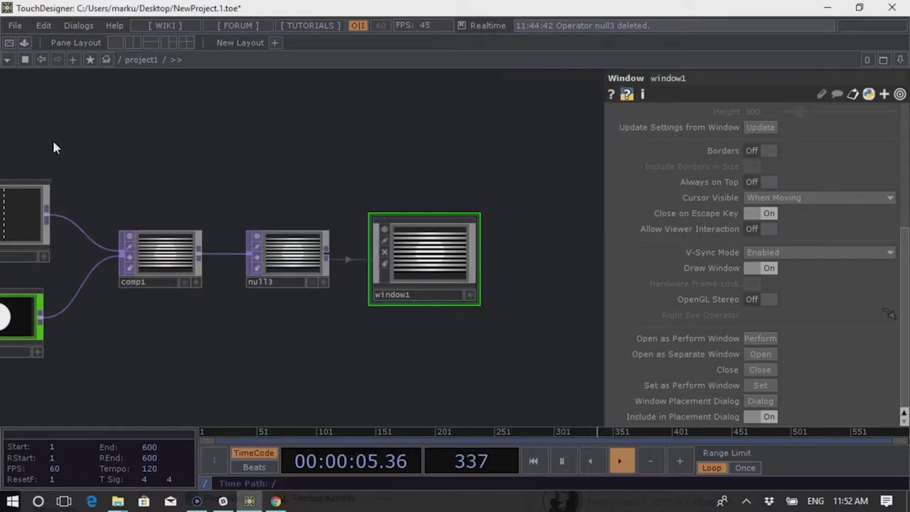
Review the whole network, view the final output once more in window1's separate window, and close that window
key("h")
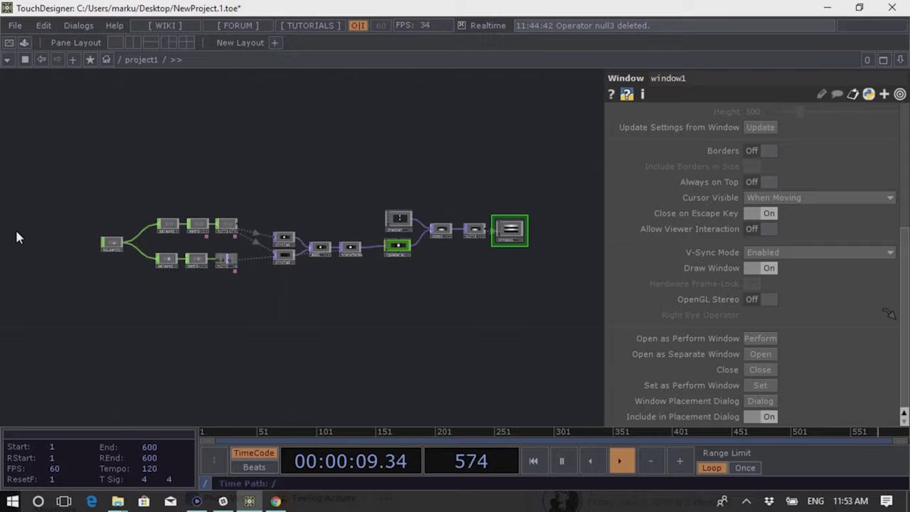
scroll(524, 274, "up", 5)
scroll(520, 284, "down", 5)
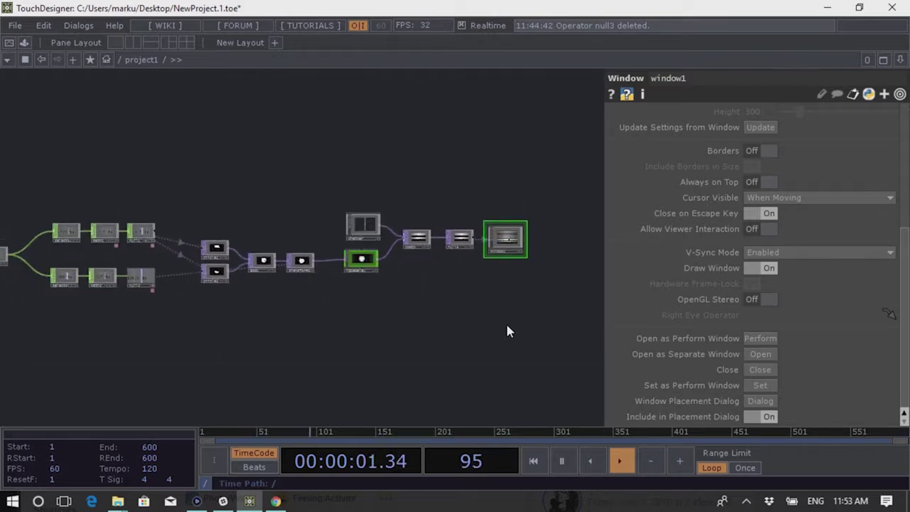
scroll(502, 214, "up", 5)
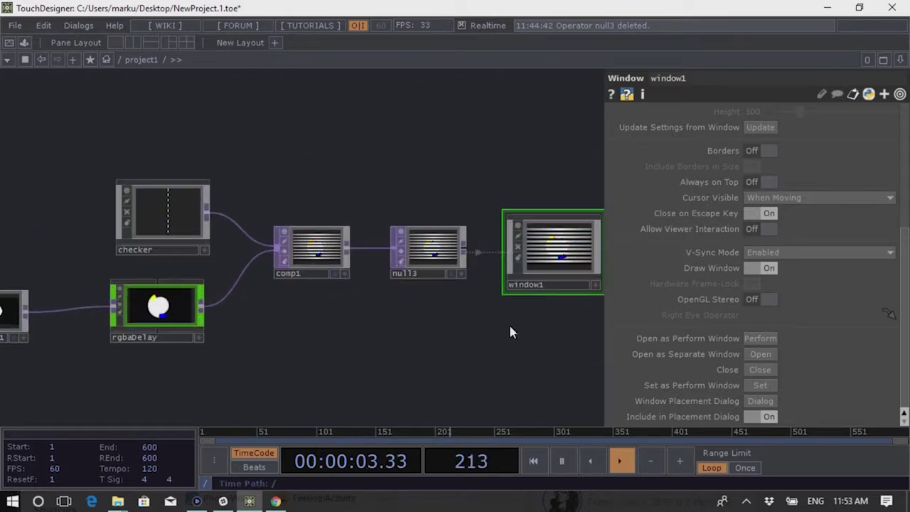
left_click(761, 354)
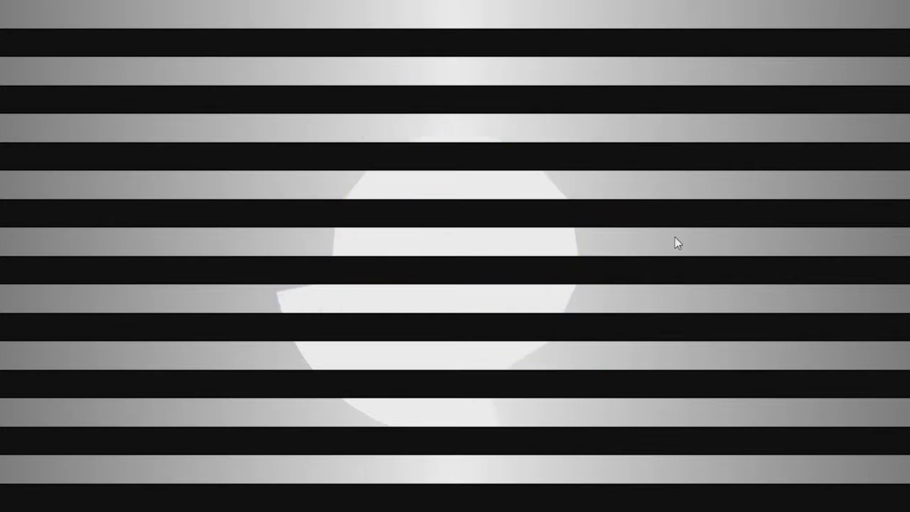
key("Escape")
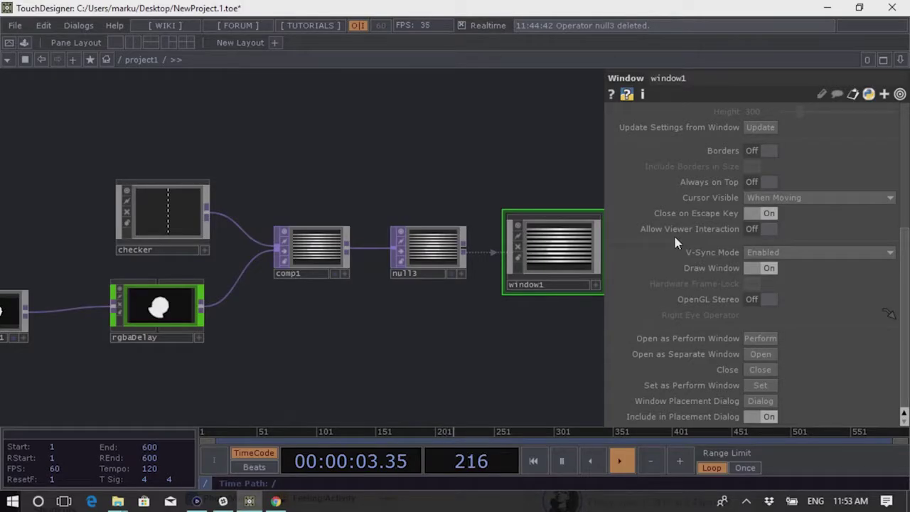
Add a Leap Motion CHOP below mousein1 at the start of the network
key("h")
scroll(235, 401, "up", 5)
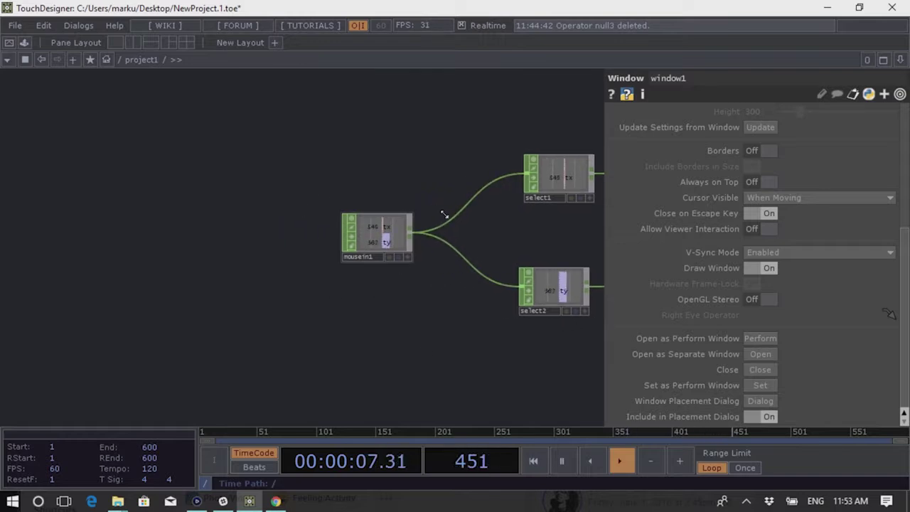
key("Tab")
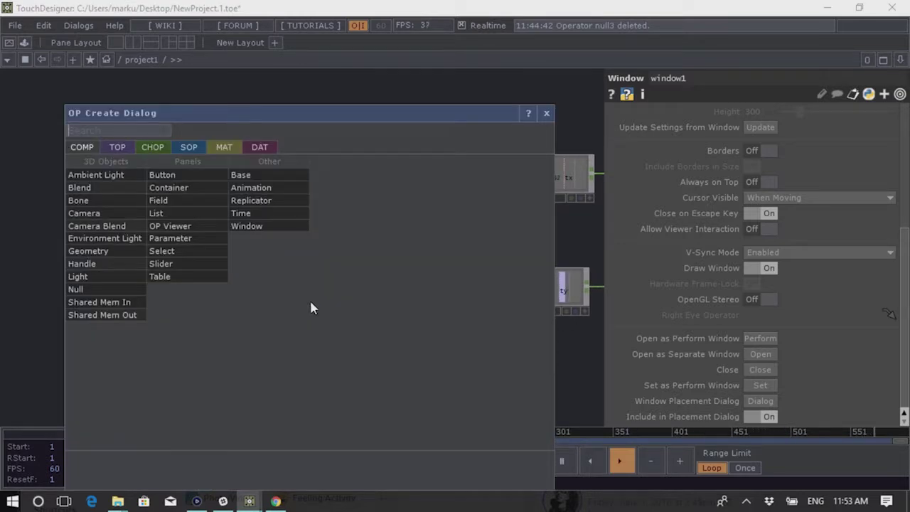
left_click(153, 147)
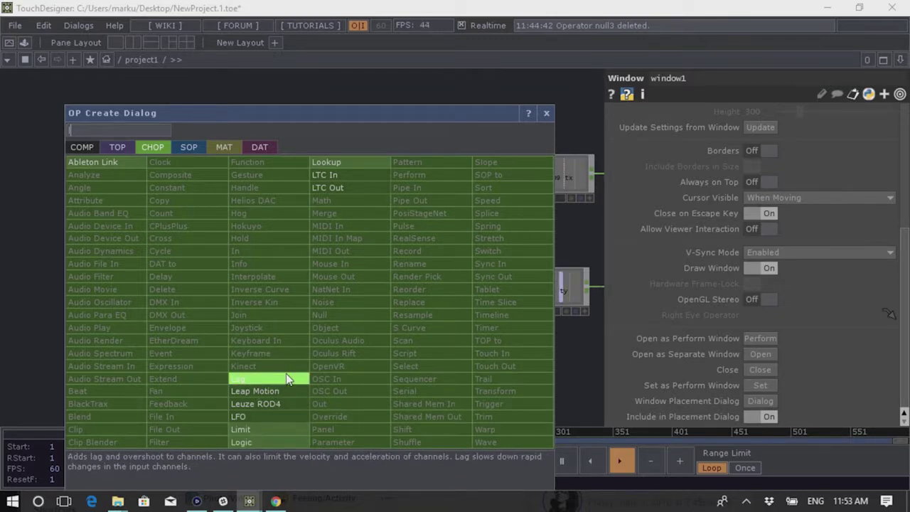
left_click(262, 391)
left_click(355, 349)
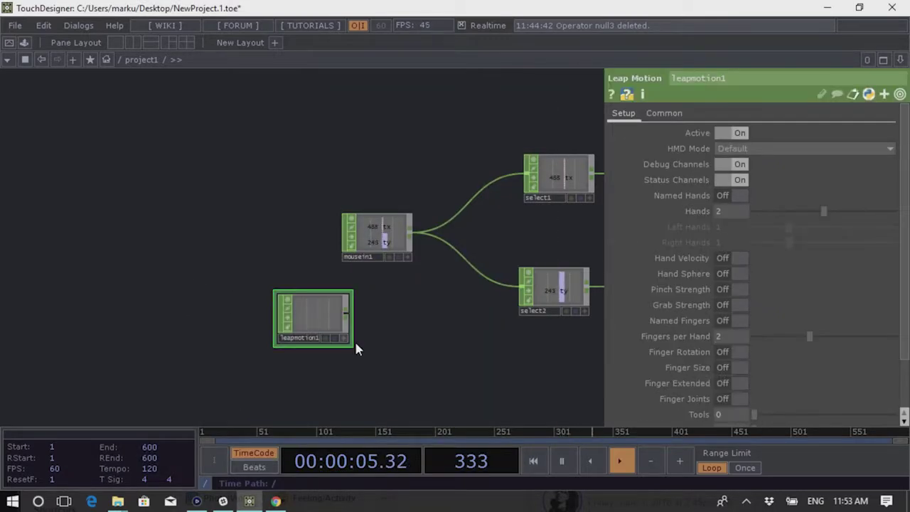
Inspect the info and list of channels that leapmotion1 delivers
scroll(370, 347, "up", 10)
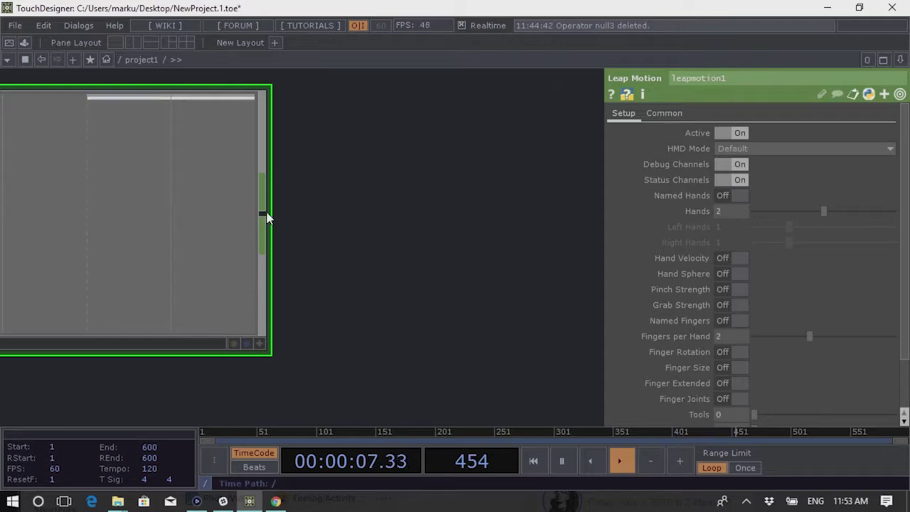
middle_click(142, 181)
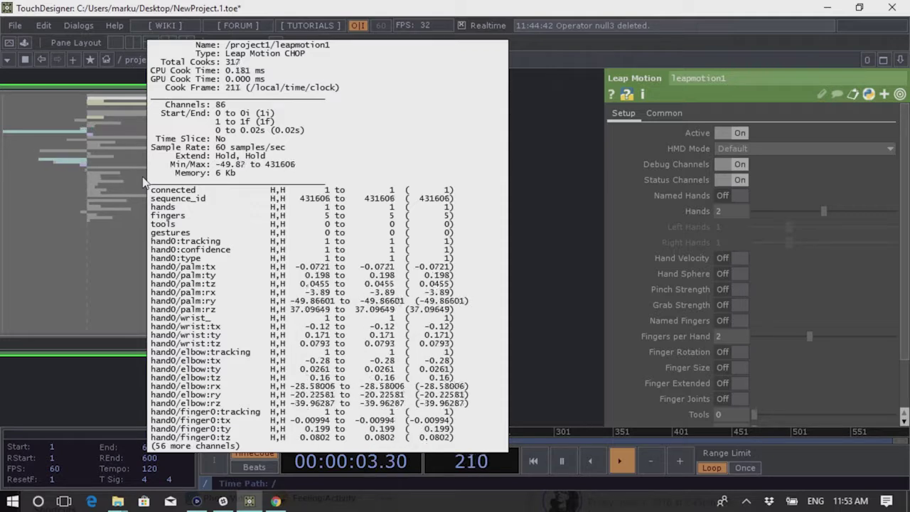
scroll(266, 301, "down", 5)
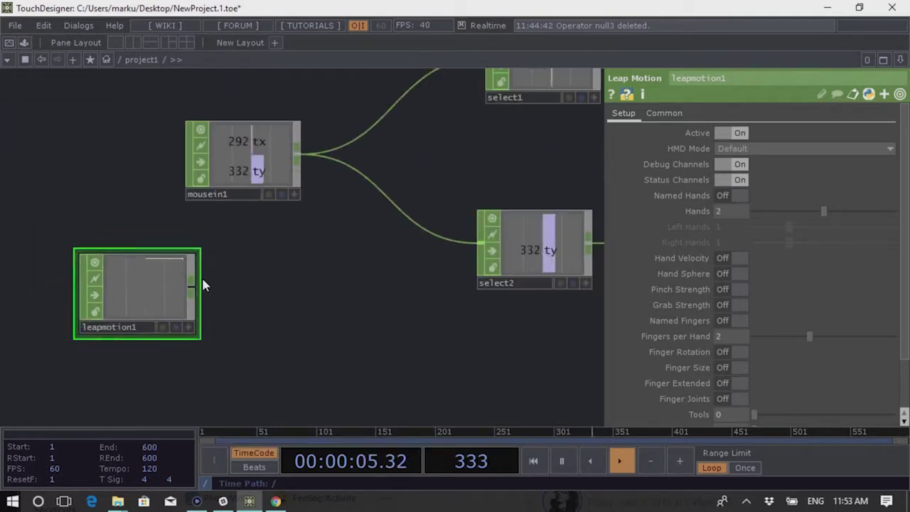
Add a Select CHOP after leapmotion1 and set its Channel Names to hand0/palm*
key("Tab")
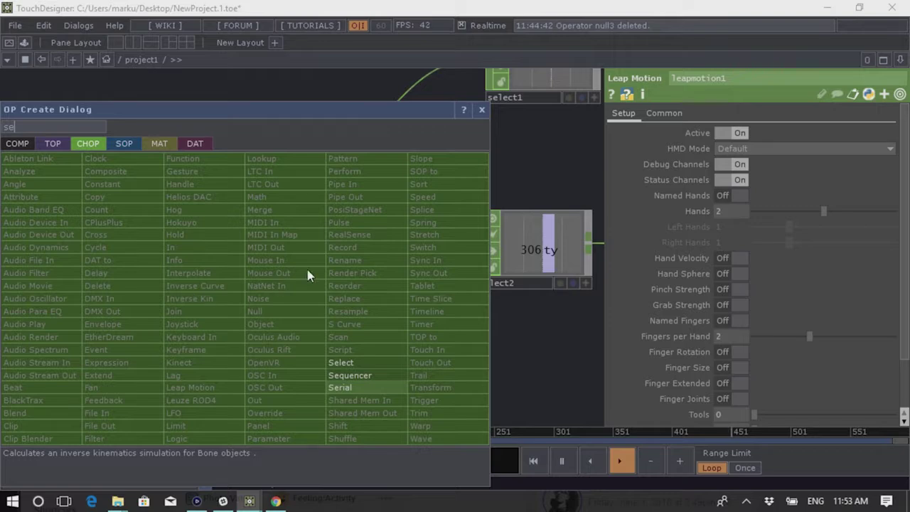
left_click(359, 363)
left_click(297, 292)
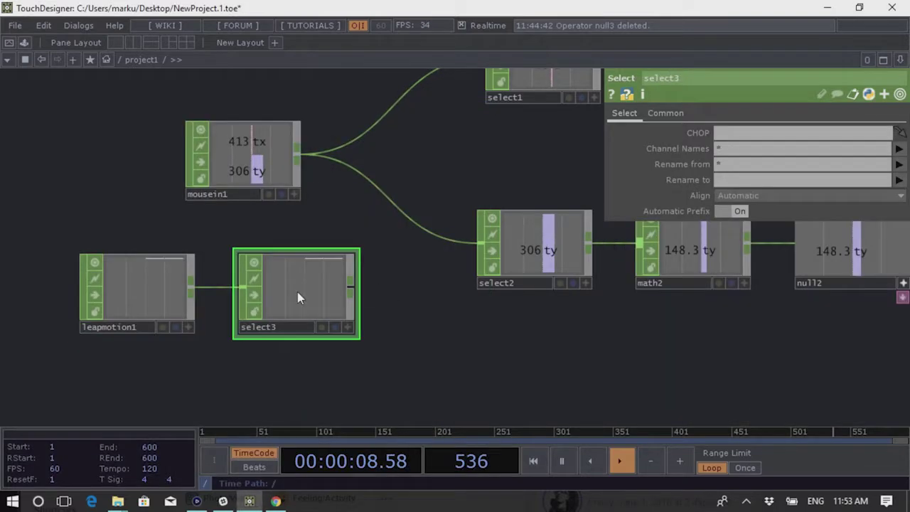
left_click(747, 149)
type("hand0")
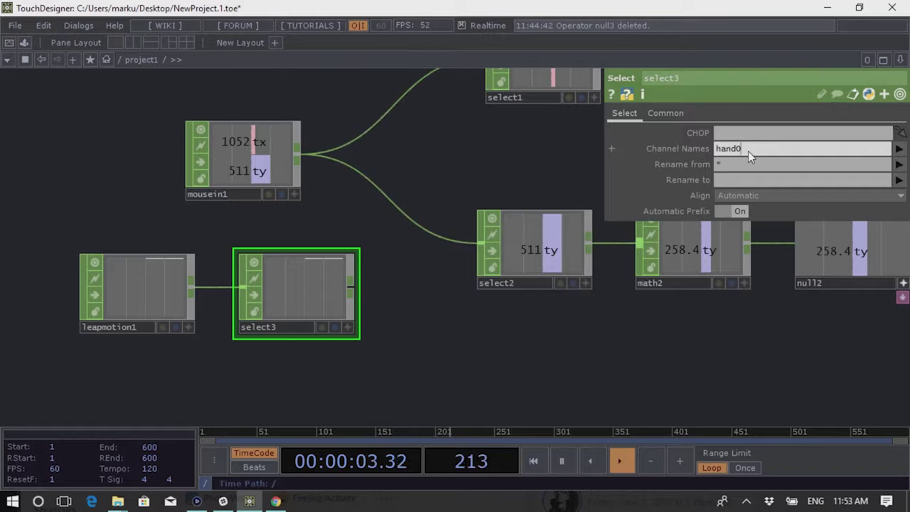
type("/palm*")
key("Return")
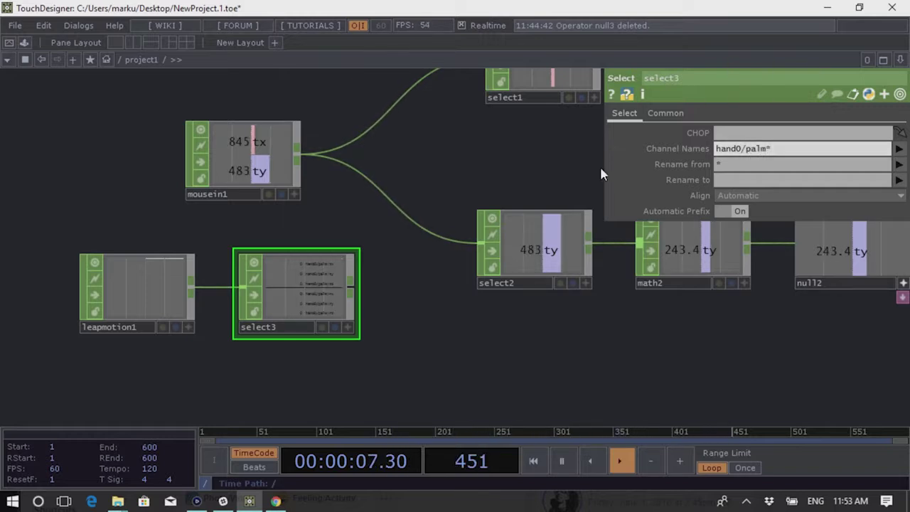
Narrow the Channel Names of select3 to hand0/palm:t[xy] so only the palm's x and y translation are selected
scroll(349, 297, "up", 3)
scroll(350, 297, "up", 2)
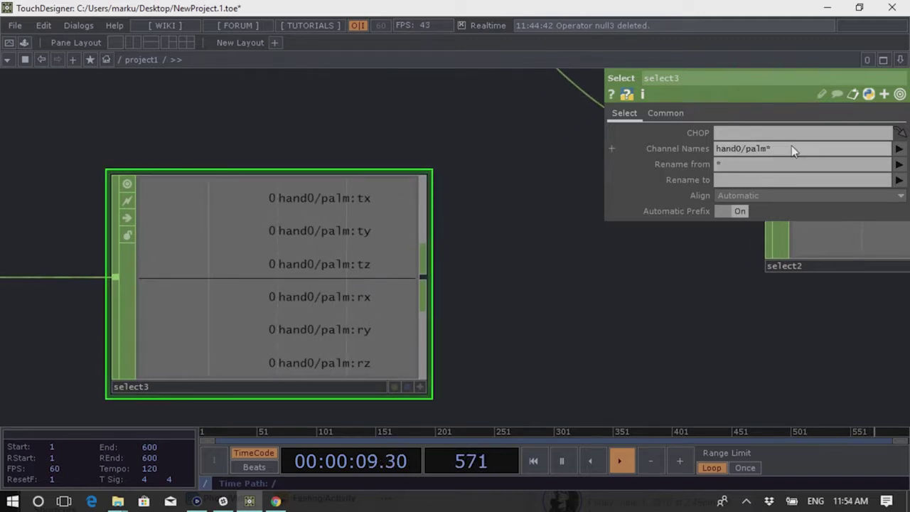
left_click(766, 149)
type(":")
type("t")
key("Delete")
type("[]")
type("xy")
key("Return")
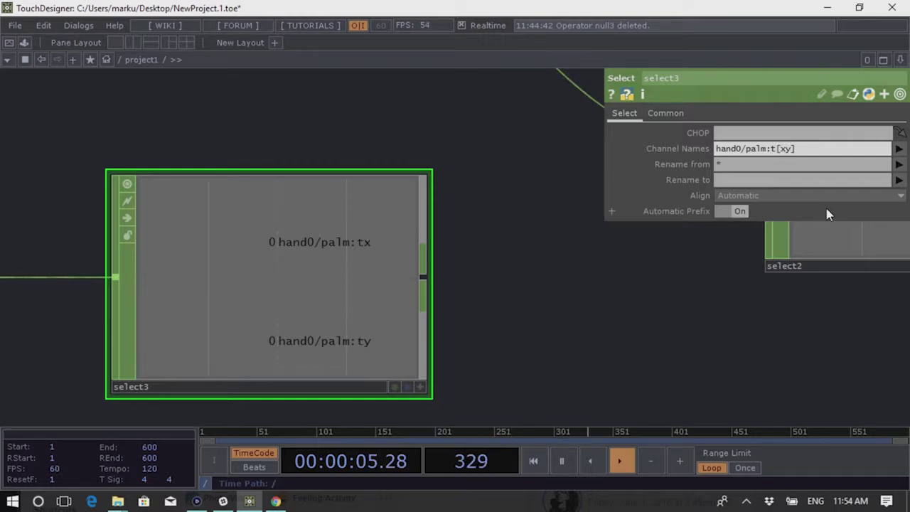
Rename the two palm channels in select3 to tx and ty
scroll(503, 398, "down", 5)
left_click_drag(447, 329, 190, 246)
left_click_drag(426, 272, 299, 310)
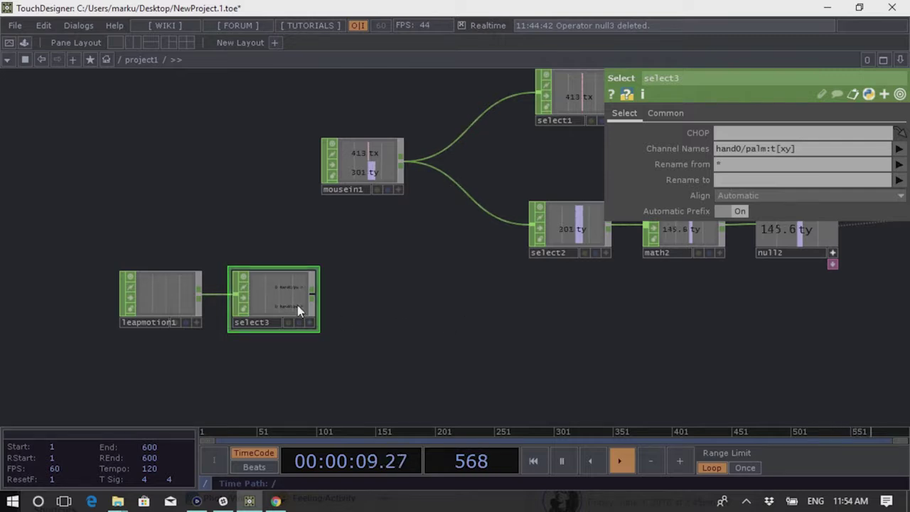
scroll(298, 308, "up", 3)
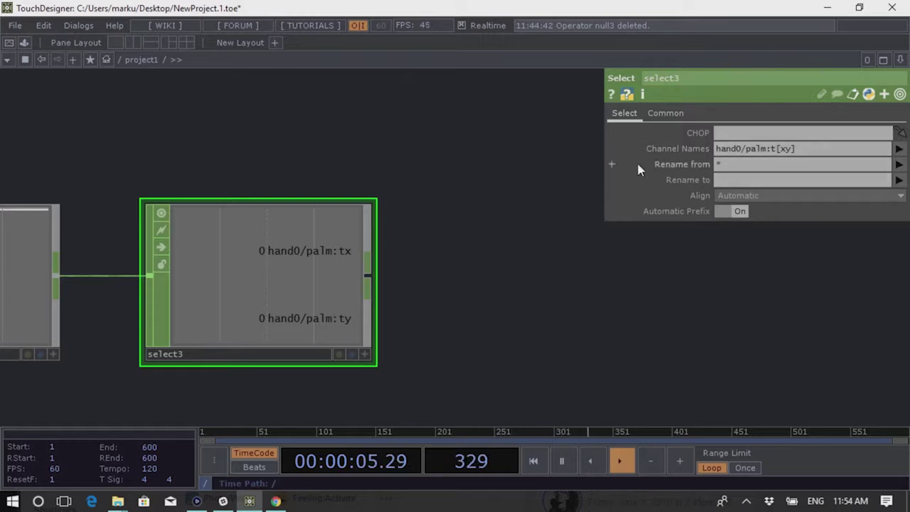
left_click(735, 182)
type("tx ty")
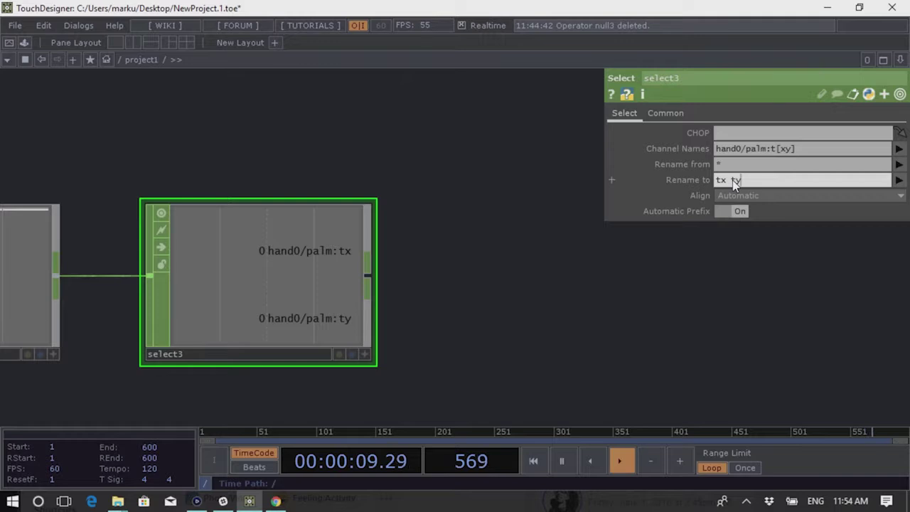
key("Return")
Connect the output of select3 to the inputs of select1 and select2, replacing mousein1 as their source
key("h")
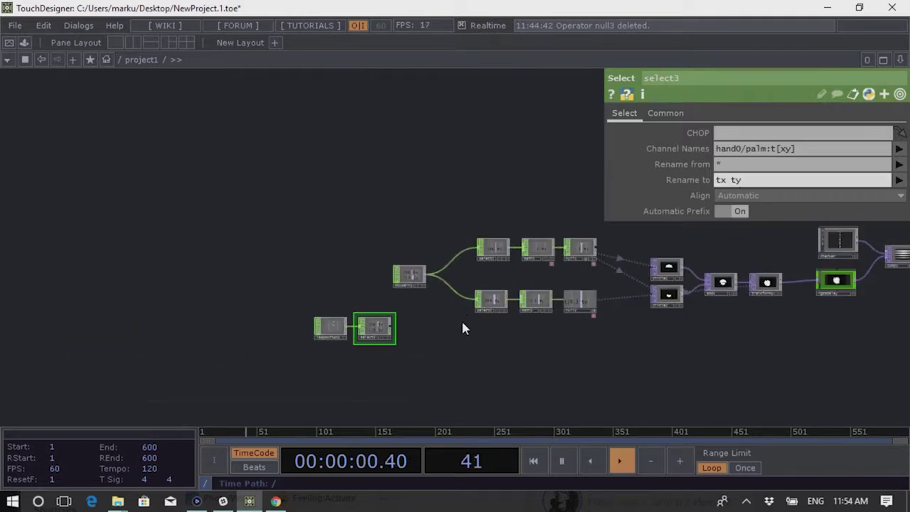
scroll(383, 331, "up", 5)
scroll(372, 319, "down", 1)
left_click_drag(334, 312, 239, 320)
left_click_drag(158, 307, 379, 119)
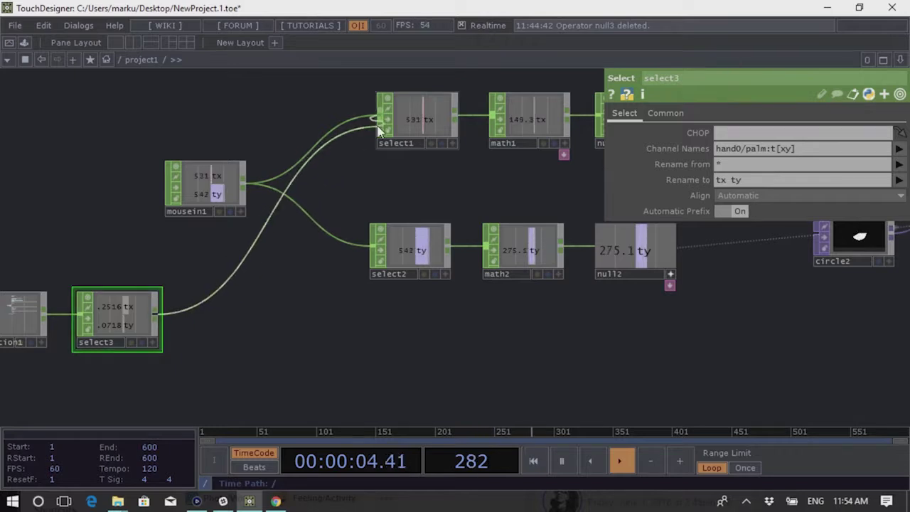
left_click_drag(156, 313, 371, 247)
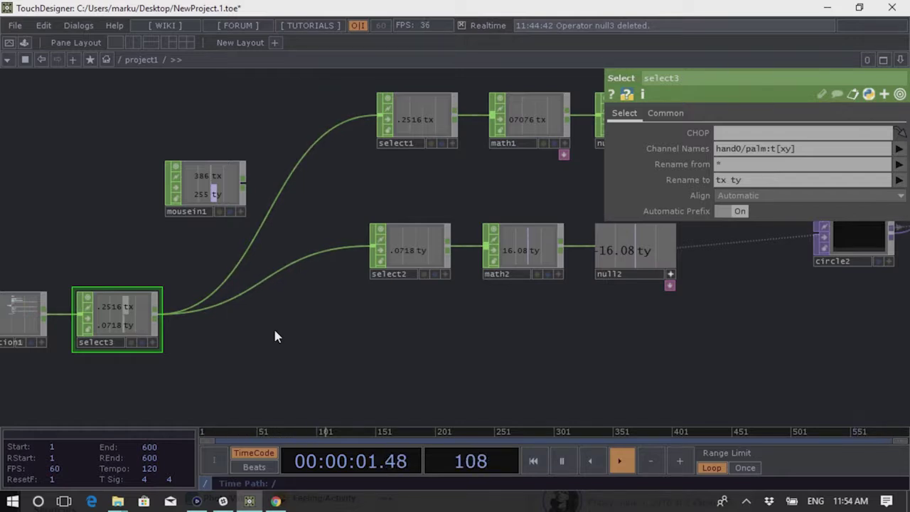
Restart the Leap Motion tracking by switching the Active parameter of leapmotion1 off and on again
left_click_drag(276, 325, 398, 285)
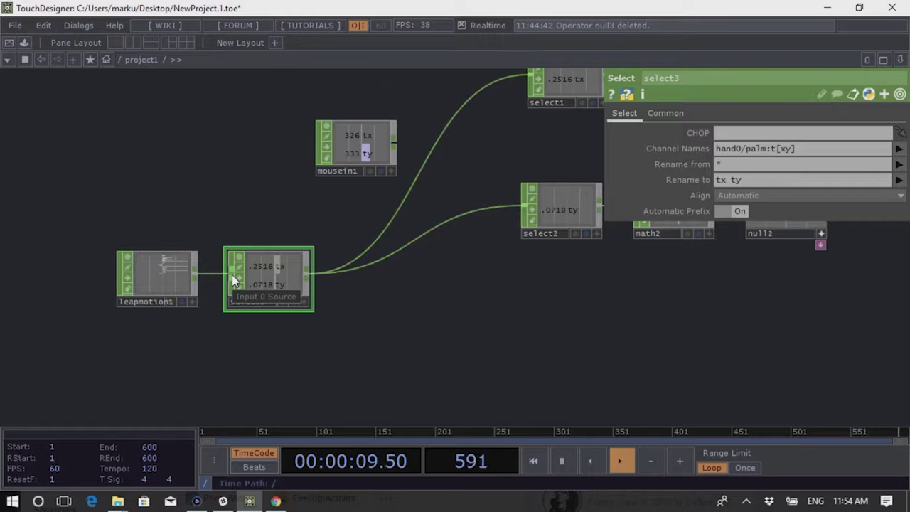
left_click(172, 286)
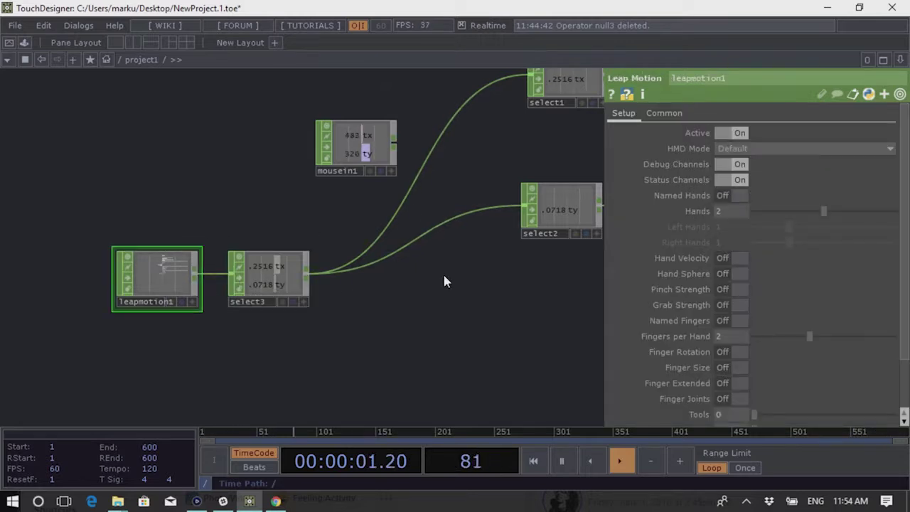
left_click(724, 135)
left_click(724, 135)
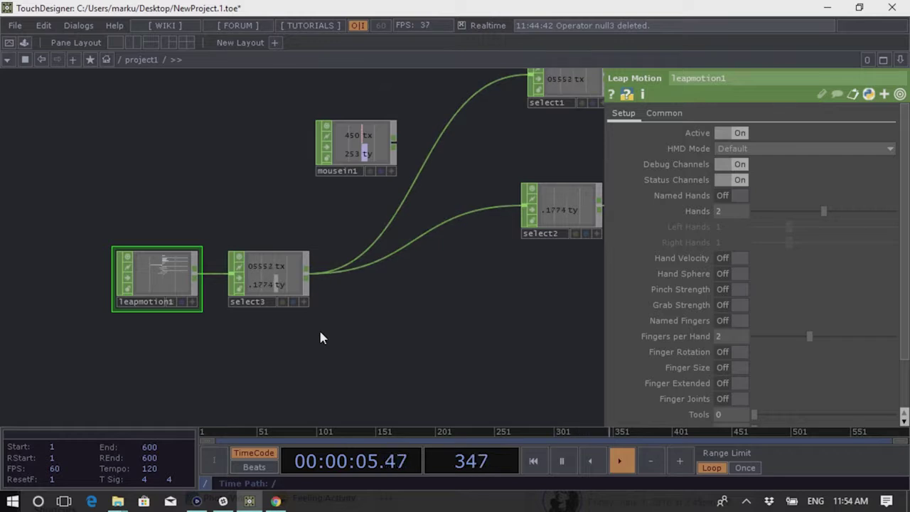
Set the upper From Range value of math1 to 1
scroll(97, 301, "down", 5)
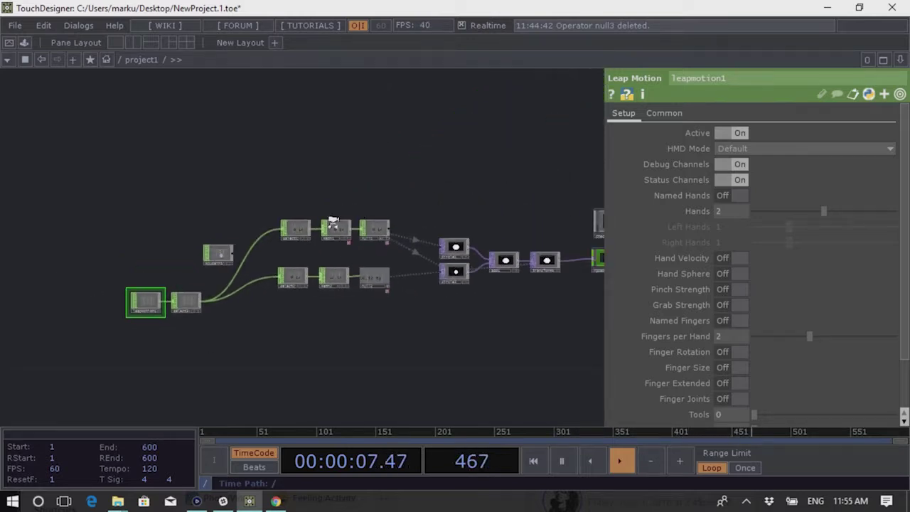
scroll(322, 228, "up", 6)
left_click(322, 227)
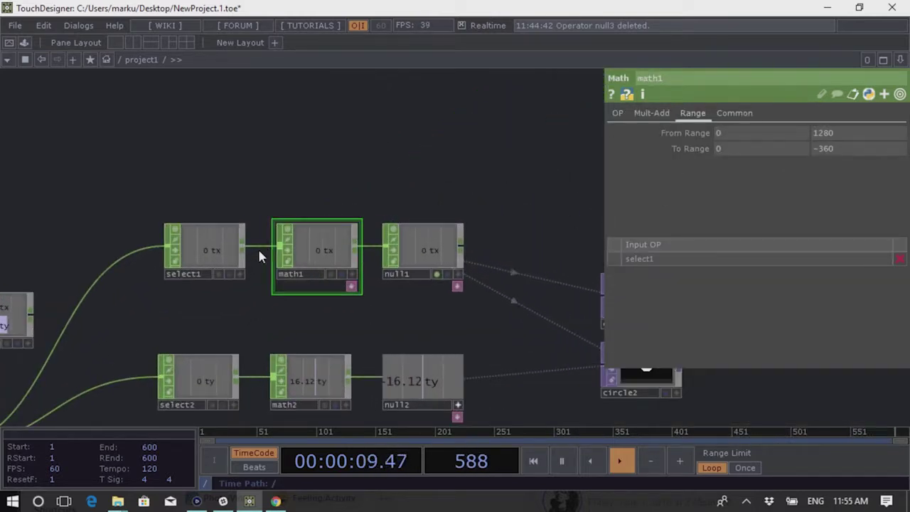
left_click(825, 133)
type("1")
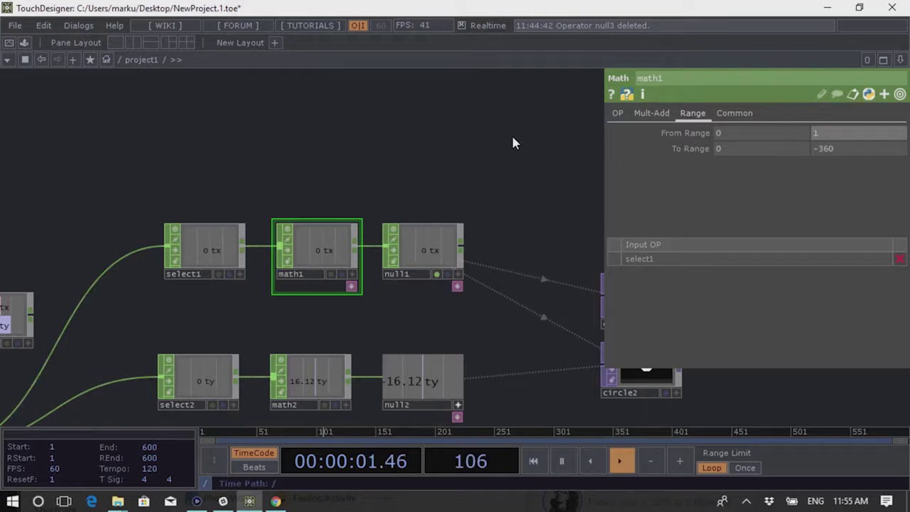
key("Return")
Set the From Range of math2 to 0 and 1
left_click(310, 377)
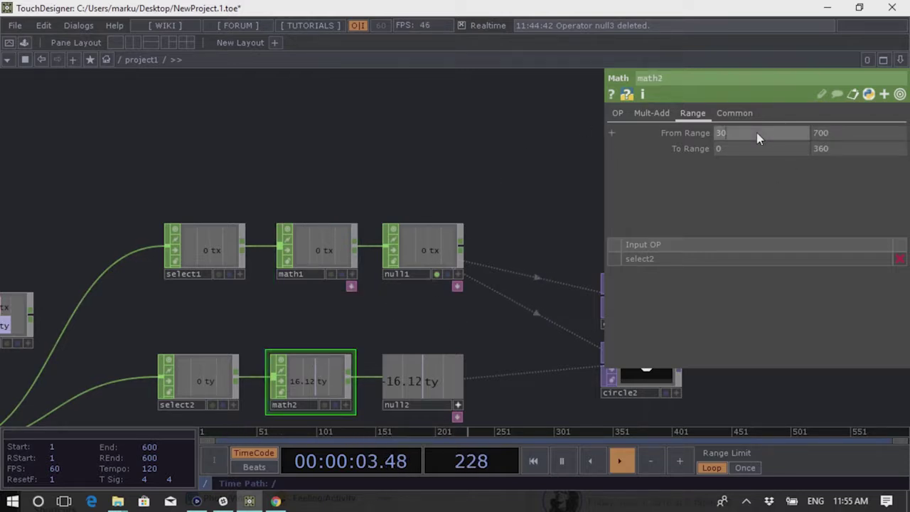
type("0")
key("Tab")
type("1")
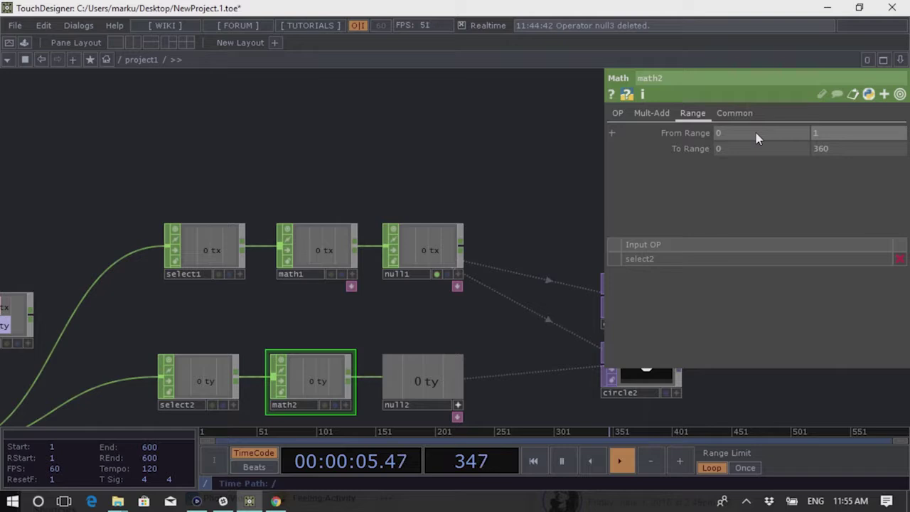
Open window1 as a separate window to test the palm-controlled output, and close it again
scroll(263, 172, "down", 3)
left_click_drag(555, 294, 285, 338)
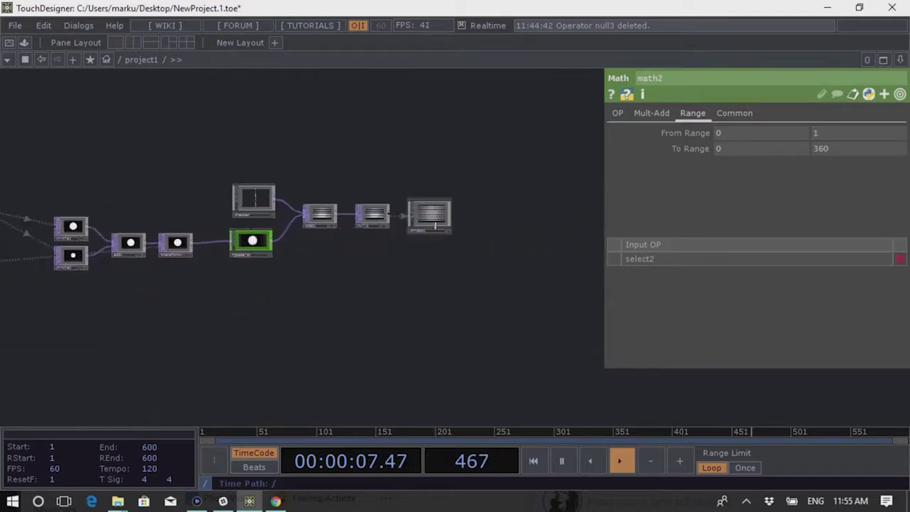
scroll(436, 202, "up", 5)
left_click(437, 202)
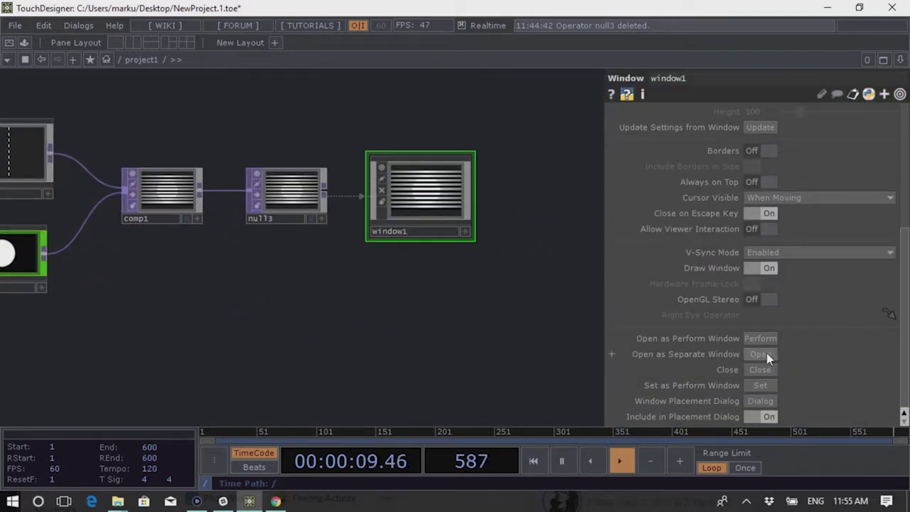
left_click(767, 353)
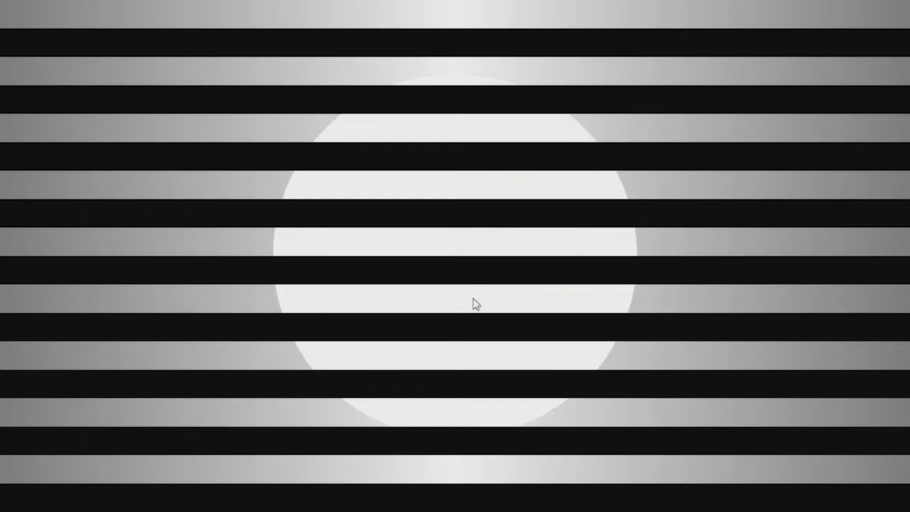
key("Escape")
key("h")
scroll(396, 302, "up", 5)
scroll(136, 258, "up", 2)
scroll(142, 250, "down", 8)
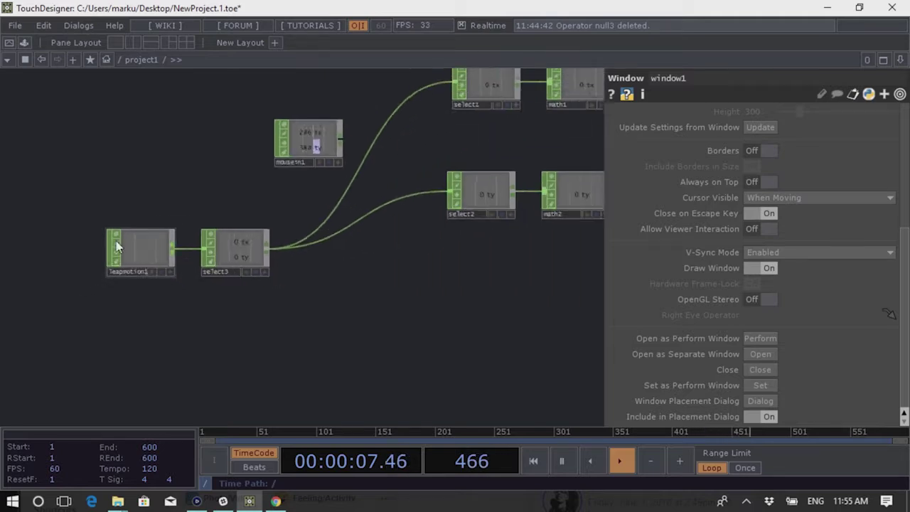
left_click_drag(505, 293, 468, 297)
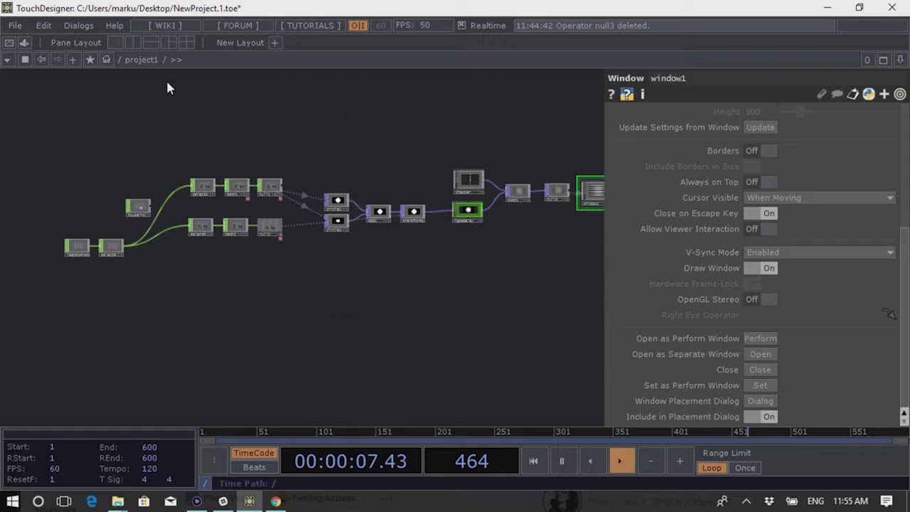
left_click_drag(284, 128, 289, 138)
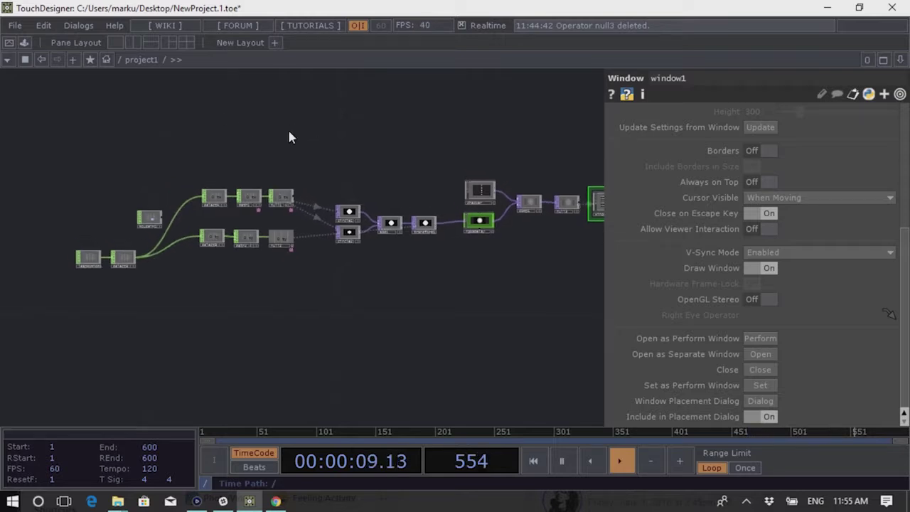
Save the project under the new file name synthnr1 on the Desktop
left_click(12, 25)
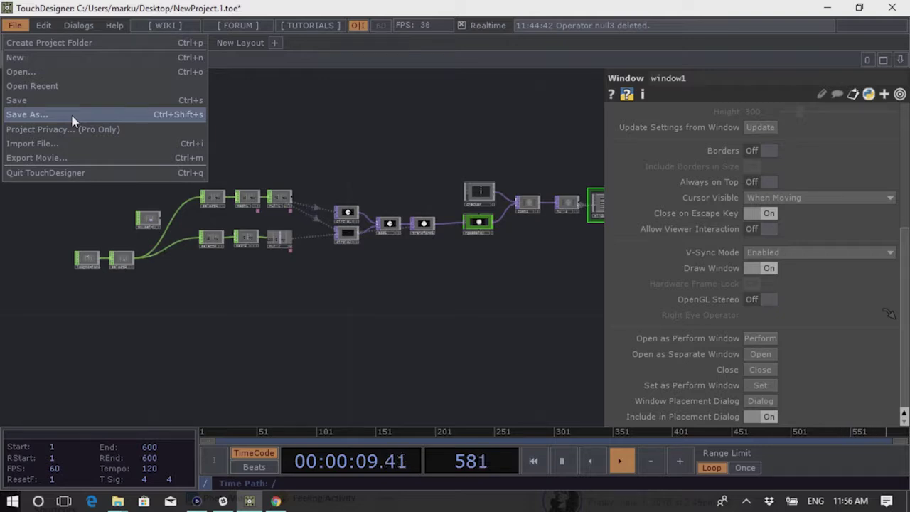
mouse_move(107, 86)
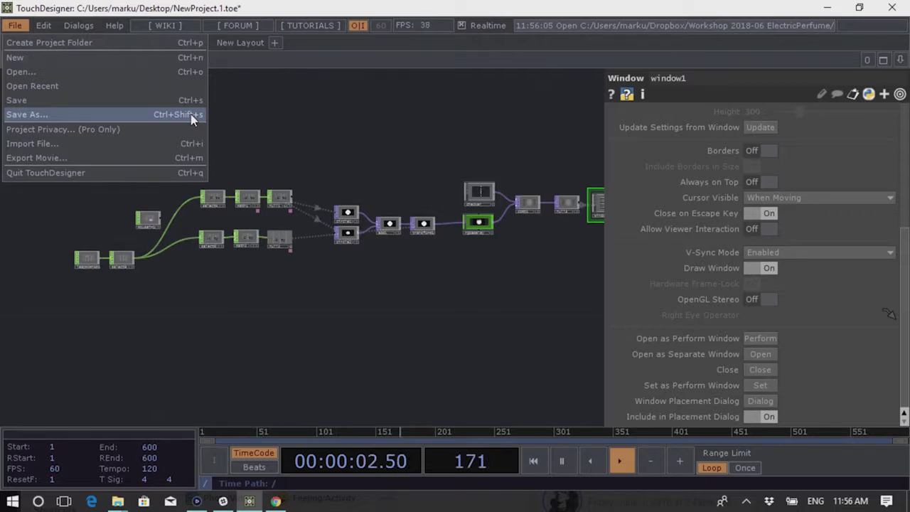
left_click(130, 112)
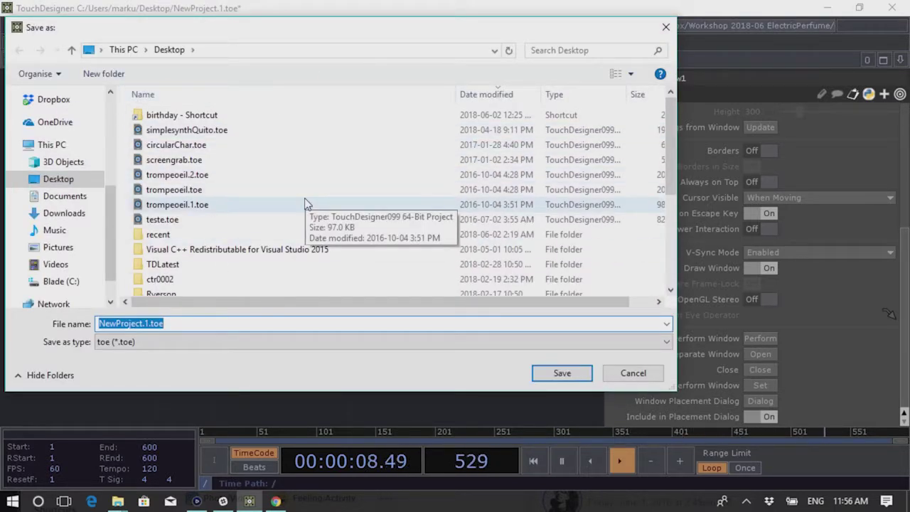
type("synthnr1")
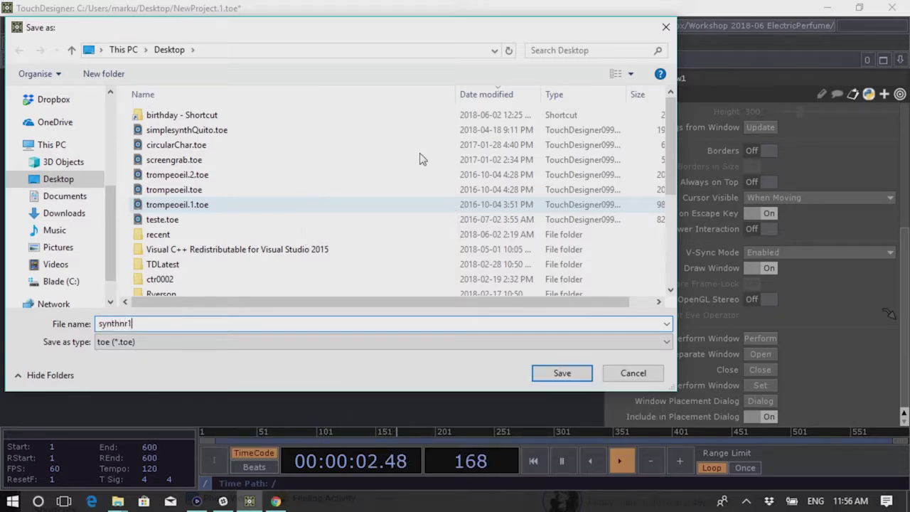
left_click(560, 375)
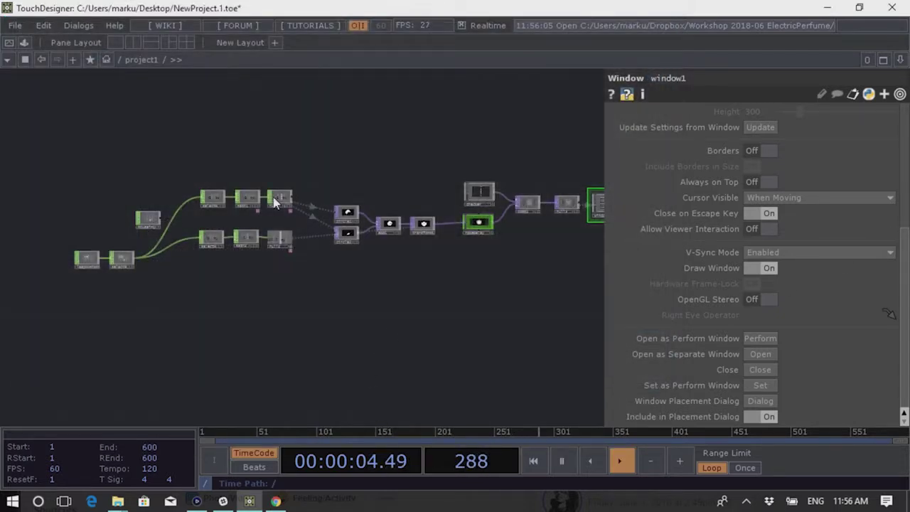
Create a project folder named synthnr1 on the Desktop, with the option to rename the file to synthnr1.toe enabled
key("h")
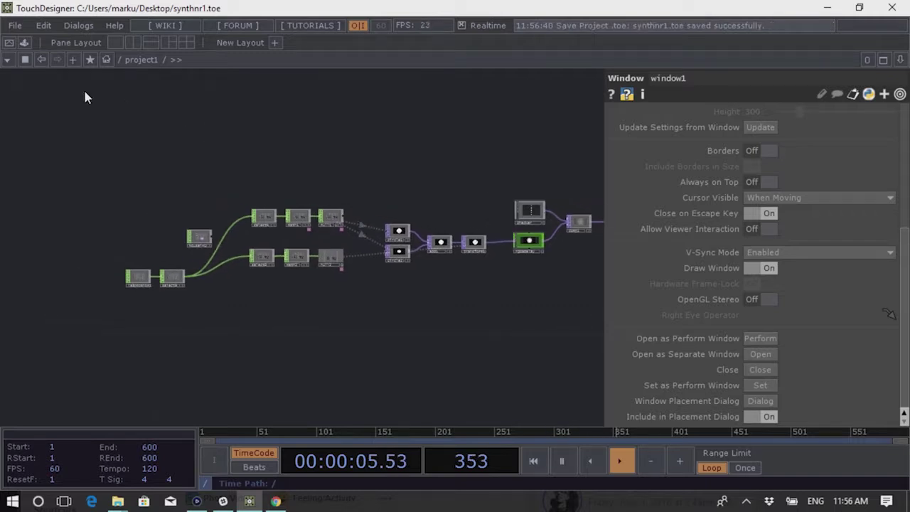
left_click(15, 25)
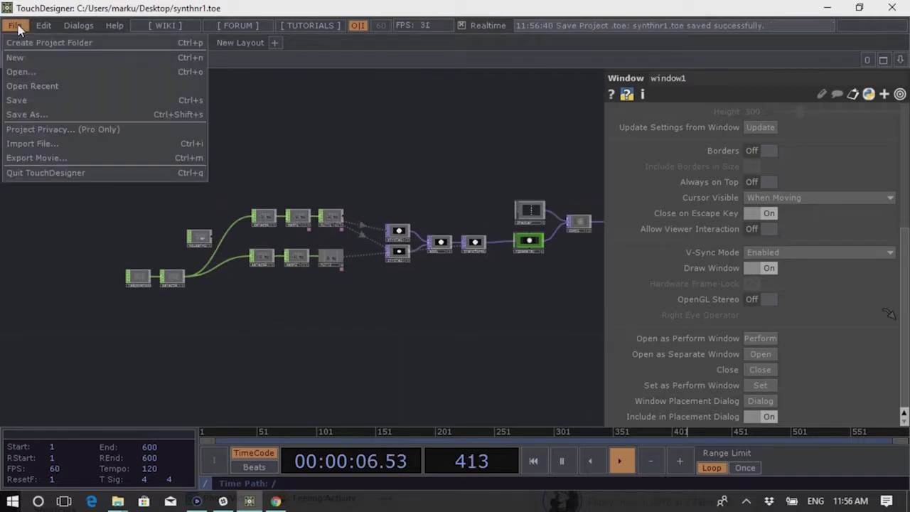
left_click(66, 44)
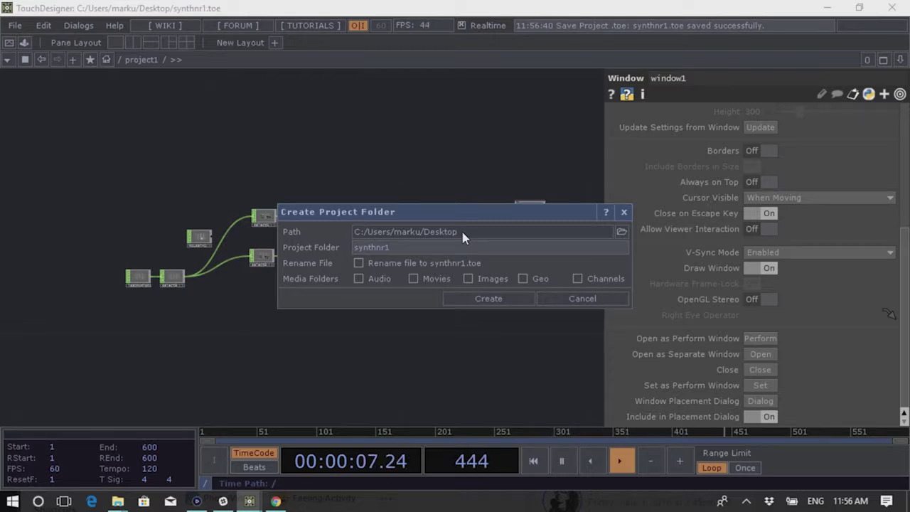
left_click(451, 248)
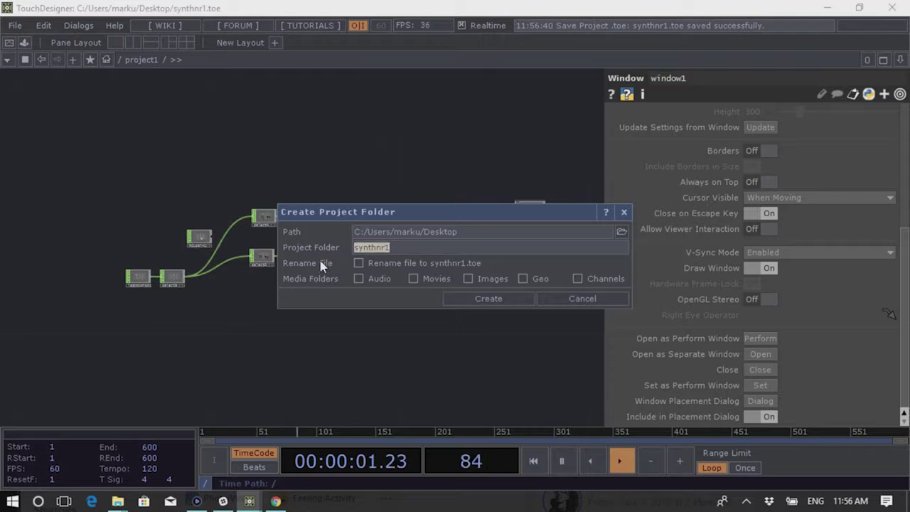
left_click(359, 264)
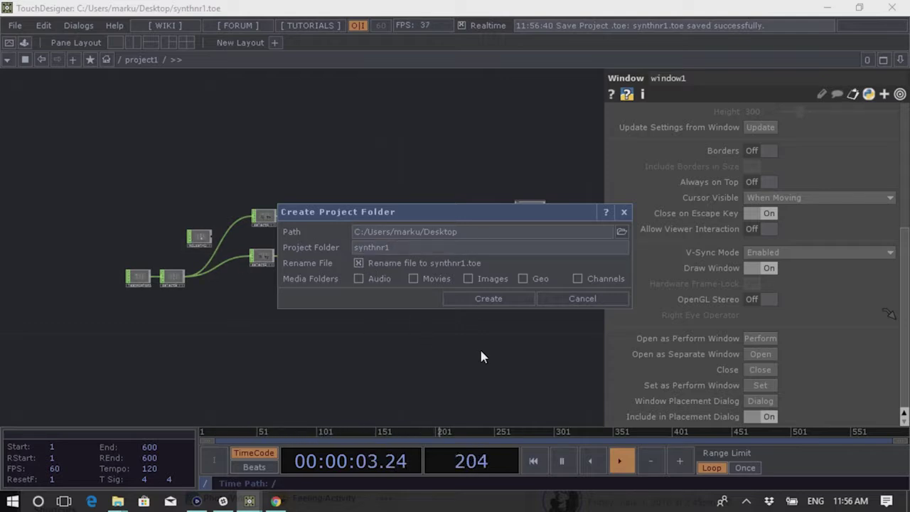
left_click(489, 299)
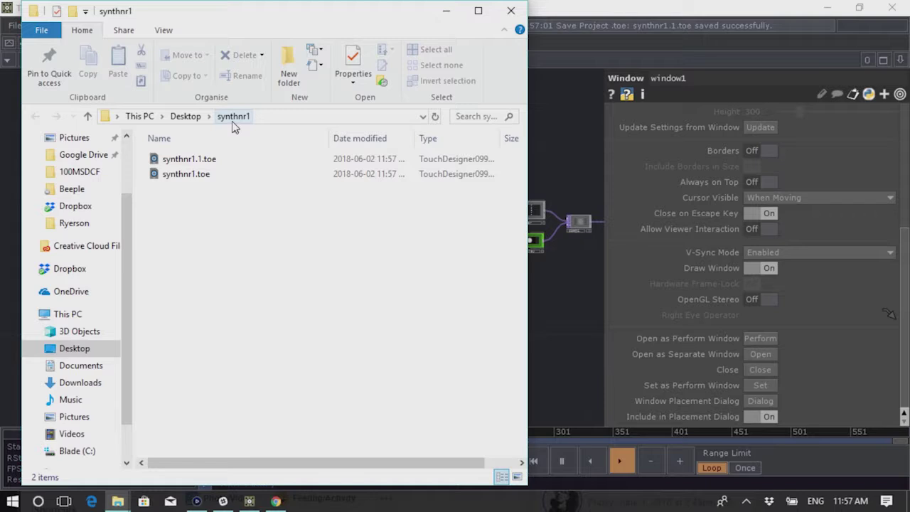
Switch back to TouchDesigner, save the project again, and check the contents of the synthnr1 folder in File Explorer
left_click(564, 300)
key("ctrl+s")
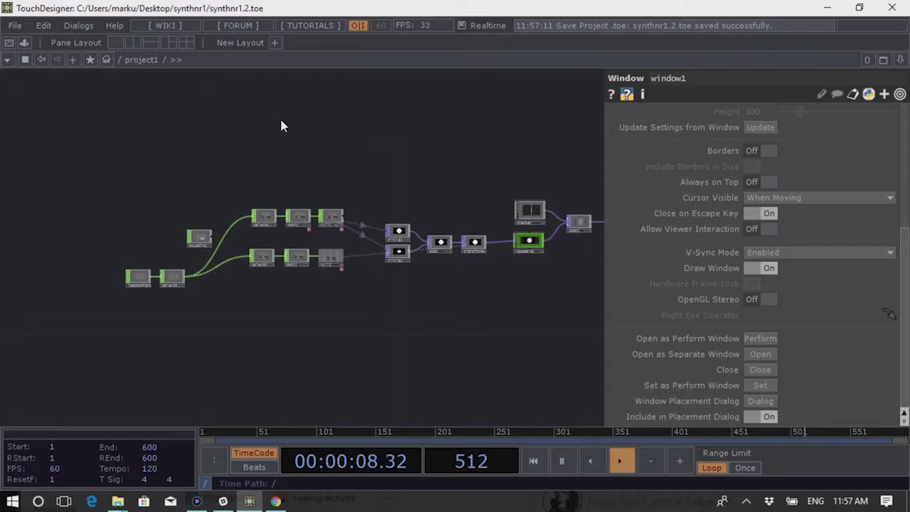
left_click_drag(270, 119, 256, 122)
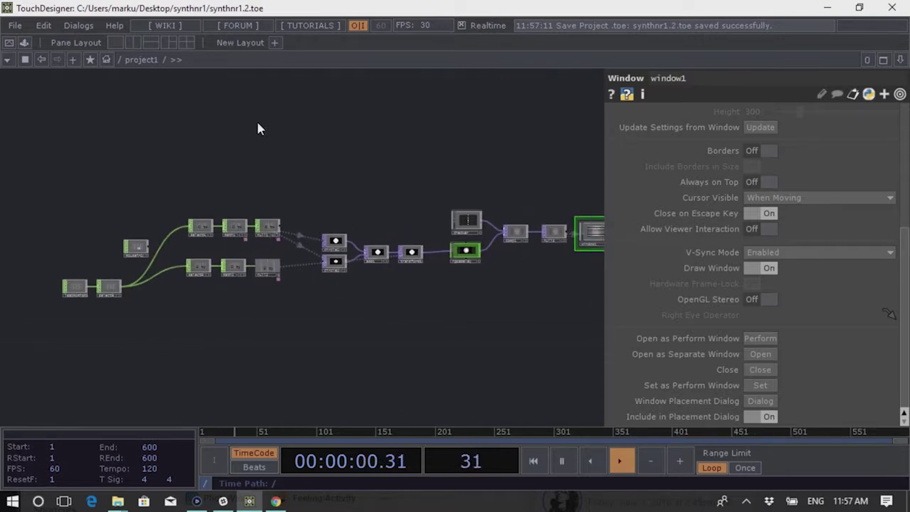
mouse_move(117, 502)
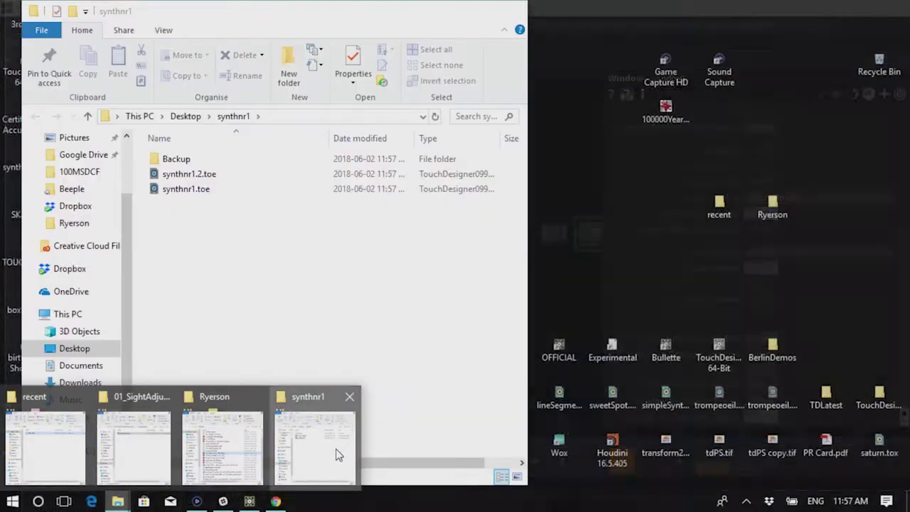
left_click(338, 455)
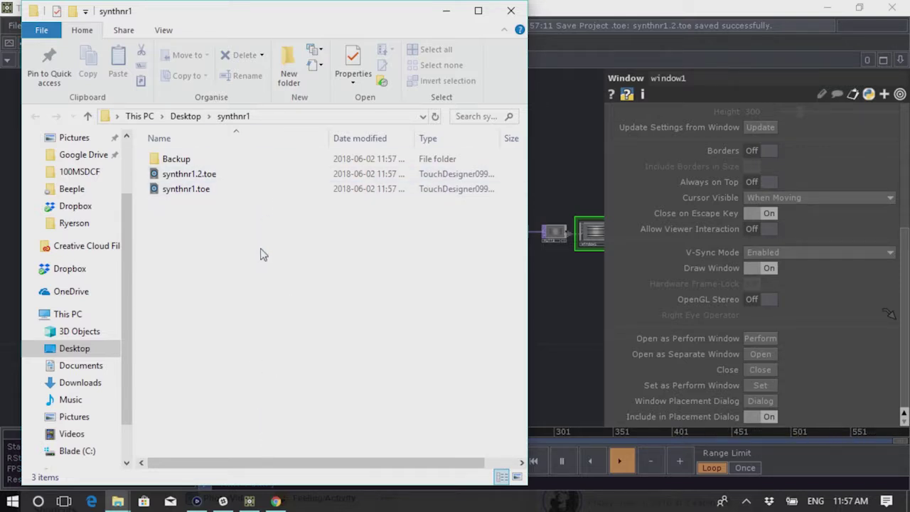
Return to TouchDesigner and show the available Increment Filename on Save options in the general Preferences
left_click(562, 306)
left_click(44, 25)
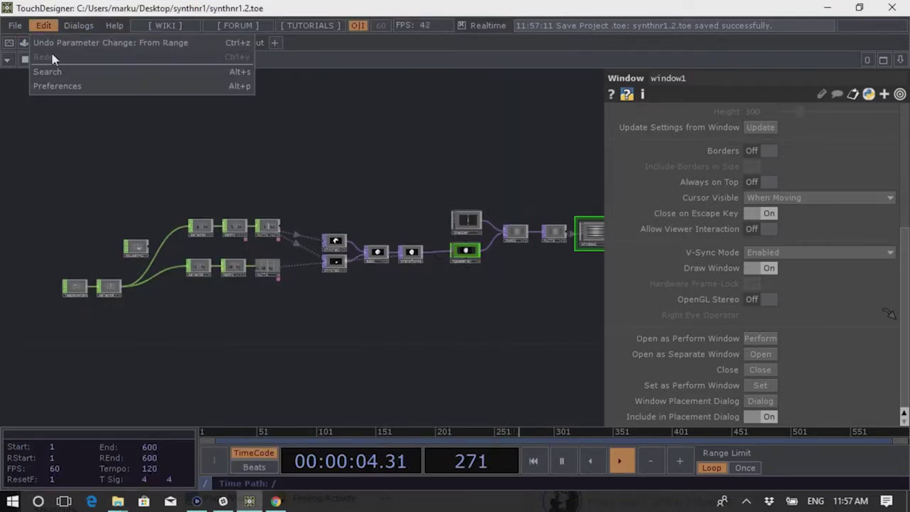
left_click(57, 86)
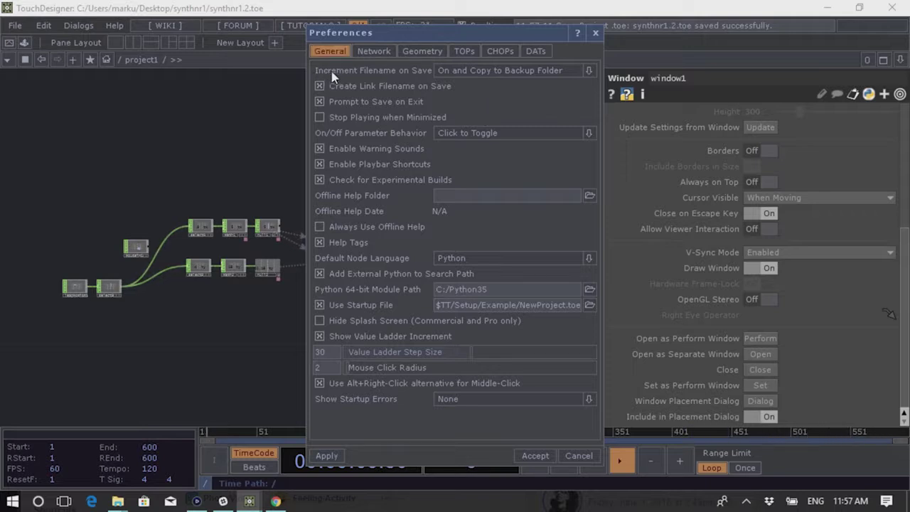
left_click(581, 71)
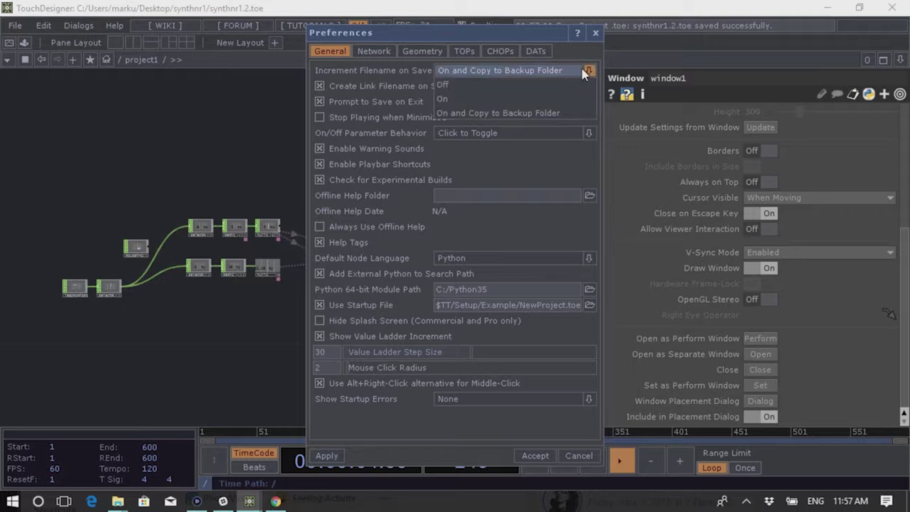
Set filename incrementing on save to On and Copy to Backup Folder in the preferences, apply it, and save the project repeatedly
left_click(544, 113)
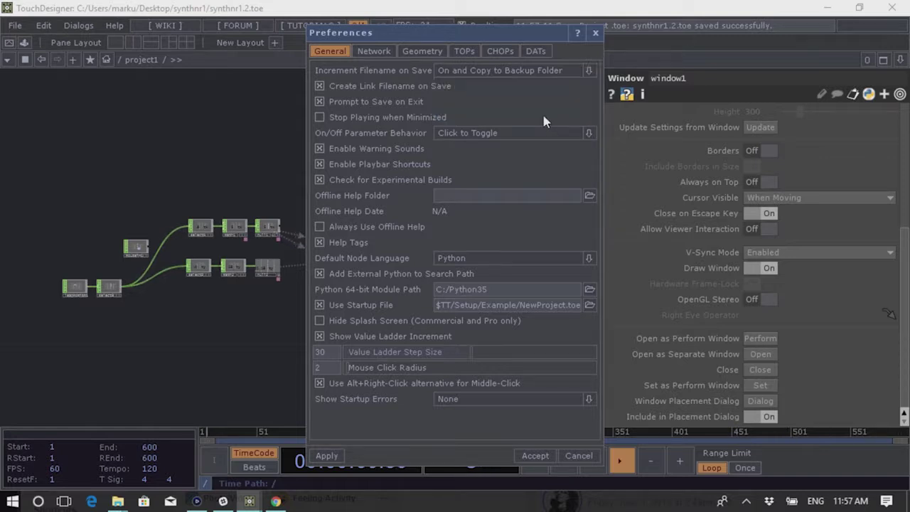
left_click(534, 455)
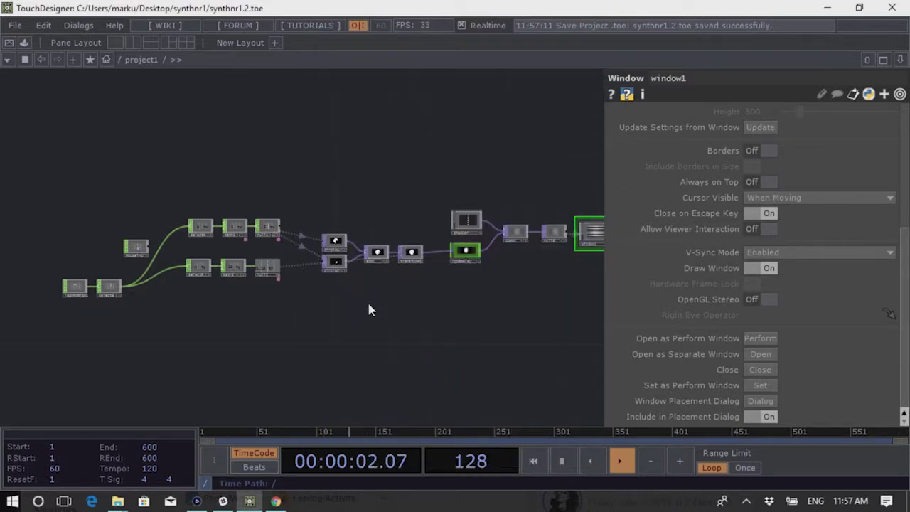
key("ctrl+s")
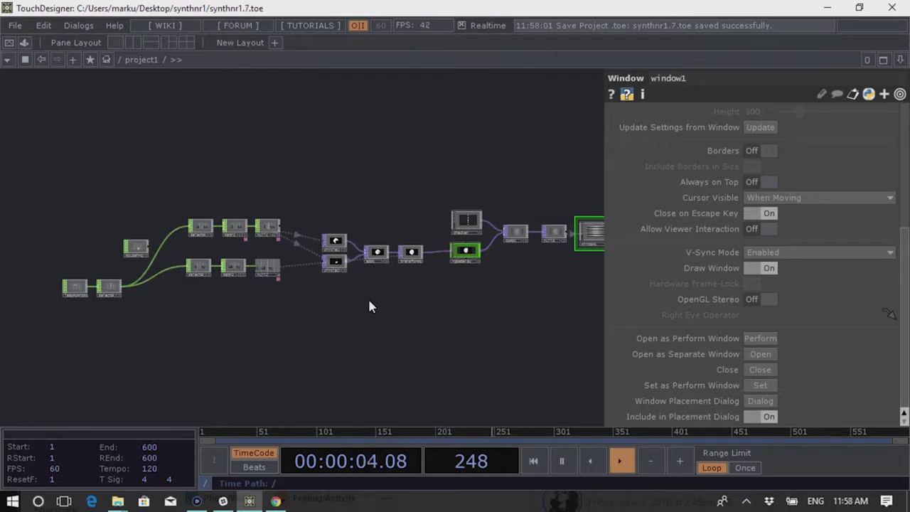
Switch to File Explorer, examine the saved versions in the synthnr1 folder and its Backup subfolder, and return to TouchDesigner
mouse_move(117, 501)
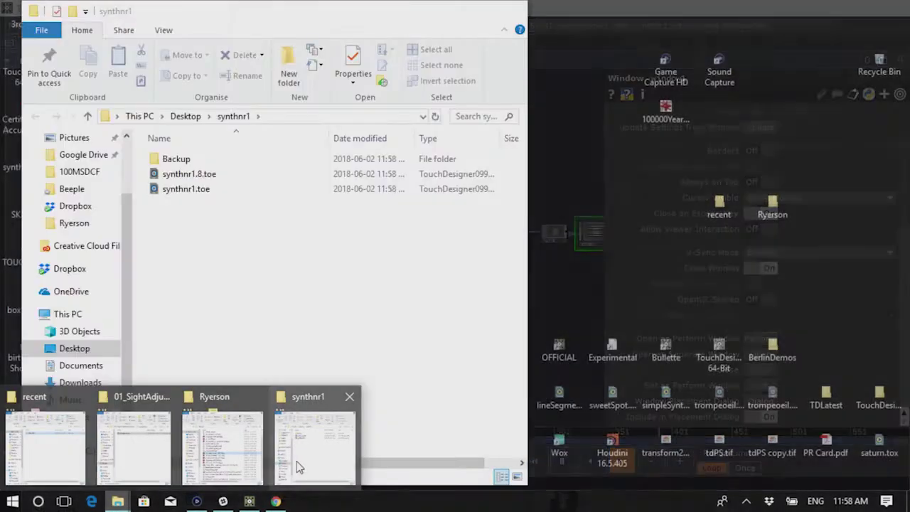
left_click(298, 468)
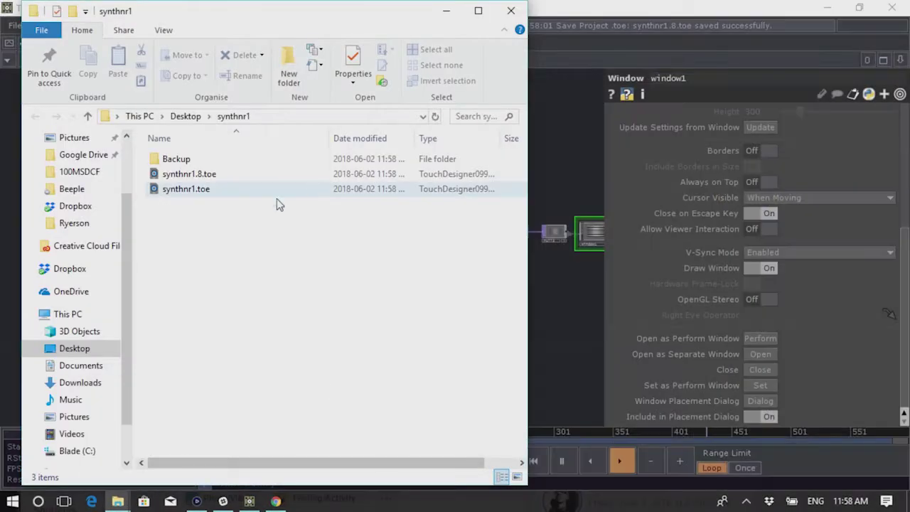
double_click(213, 159)
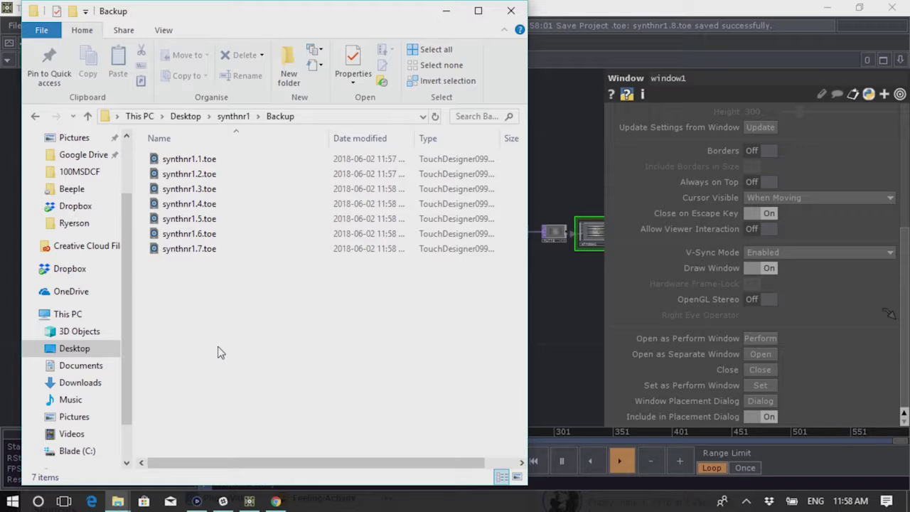
left_click(560, 321)
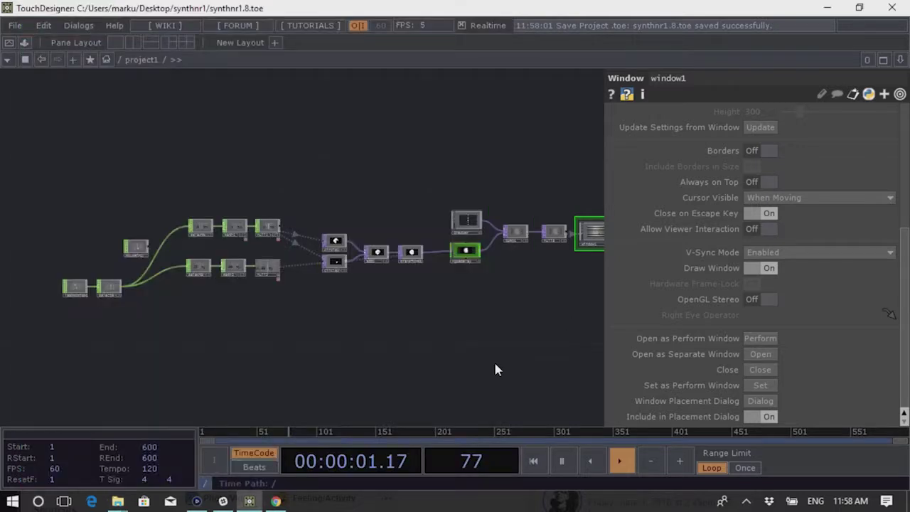
Open the operator creation dialog over an empty area of the network and look through the TOP and CHOP families
scroll(515, 363, "down", 5)
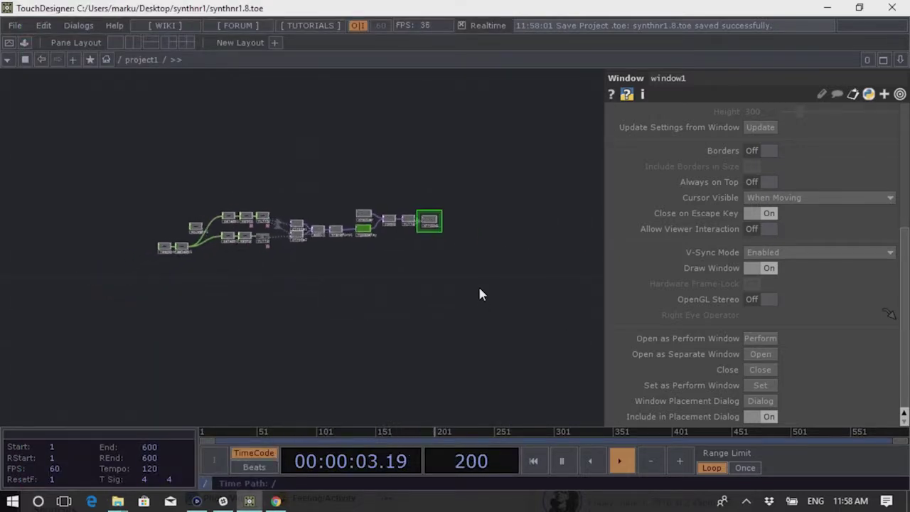
left_click_drag(413, 294, 413, 248)
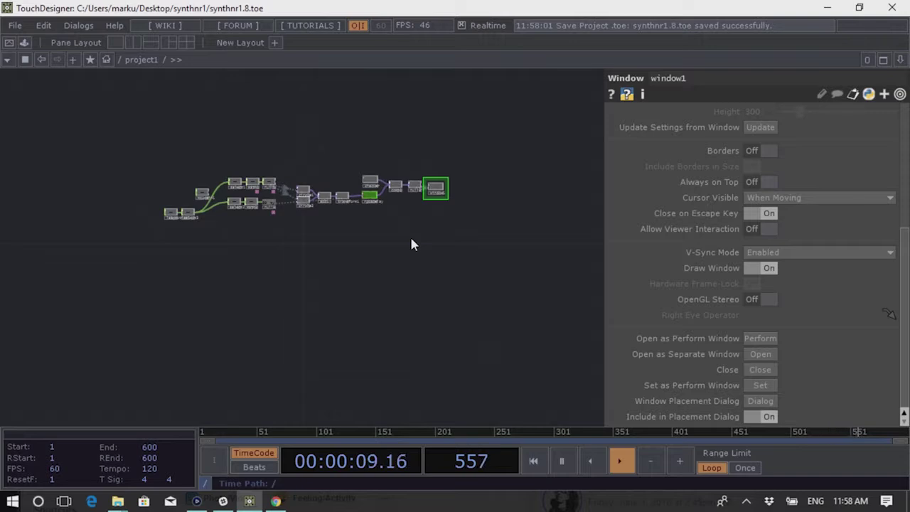
left_click_drag(300, 391, 345, 233)
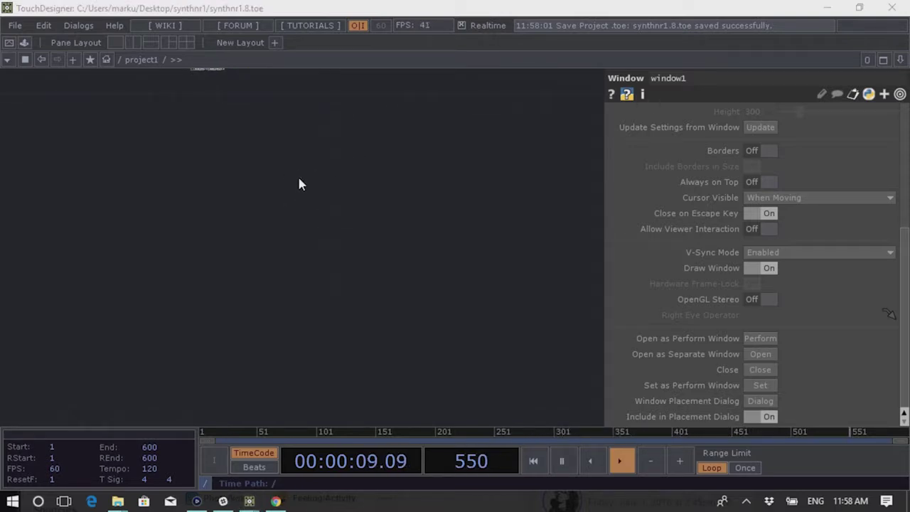
key("Tab")
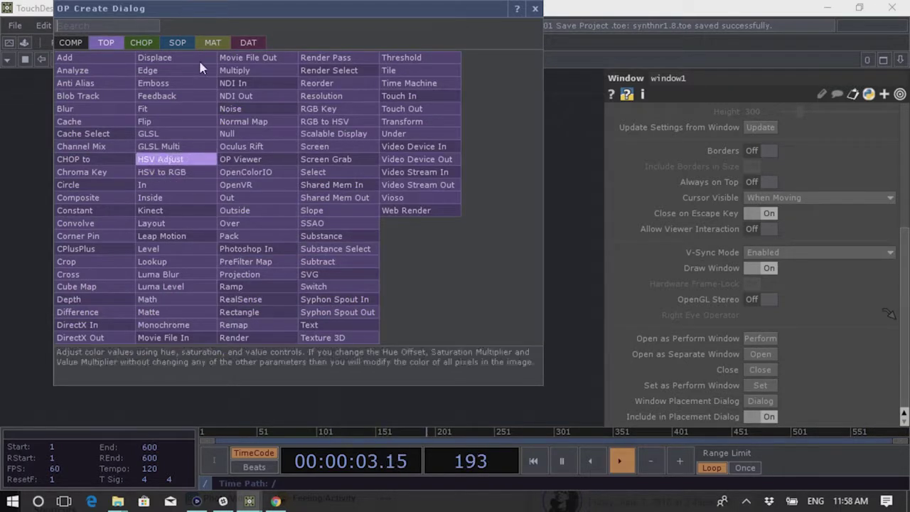
left_click_drag(238, 12, 281, 38)
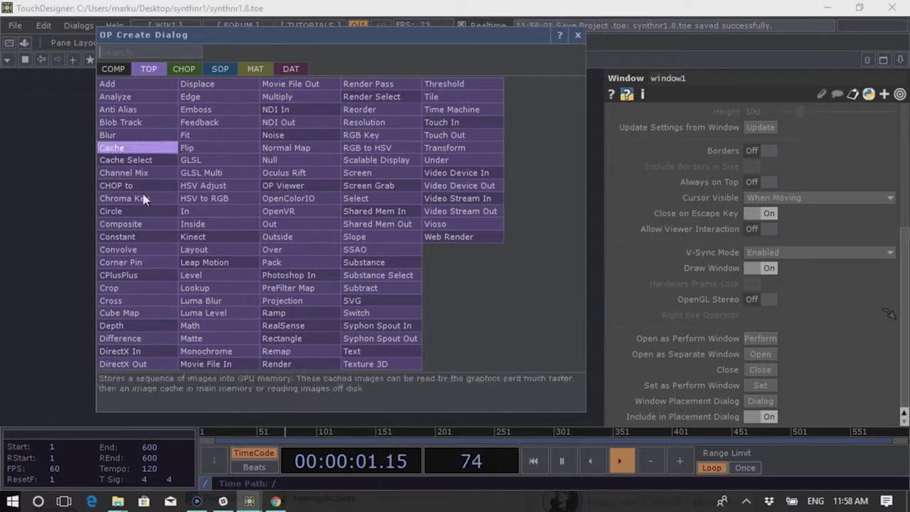
left_click(184, 69)
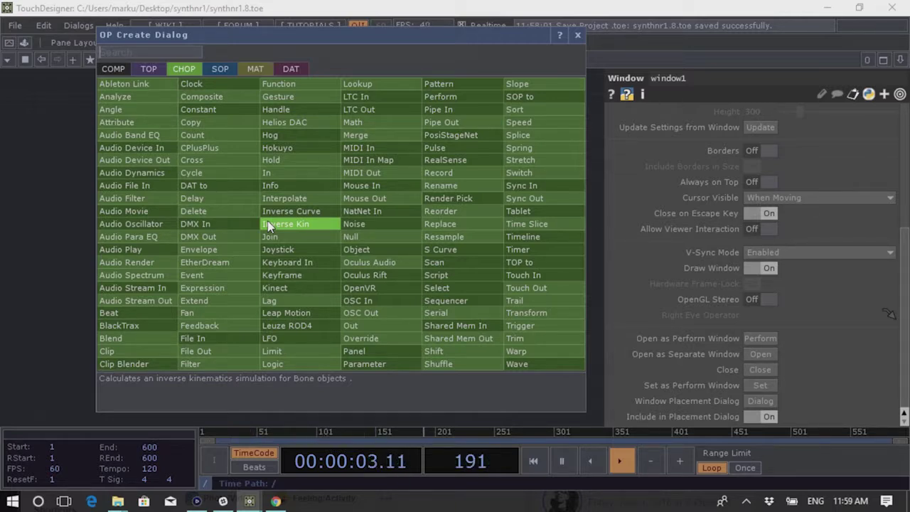
Place a Leap Motion TOP in the empty network area and frame it
left_click(141, 69)
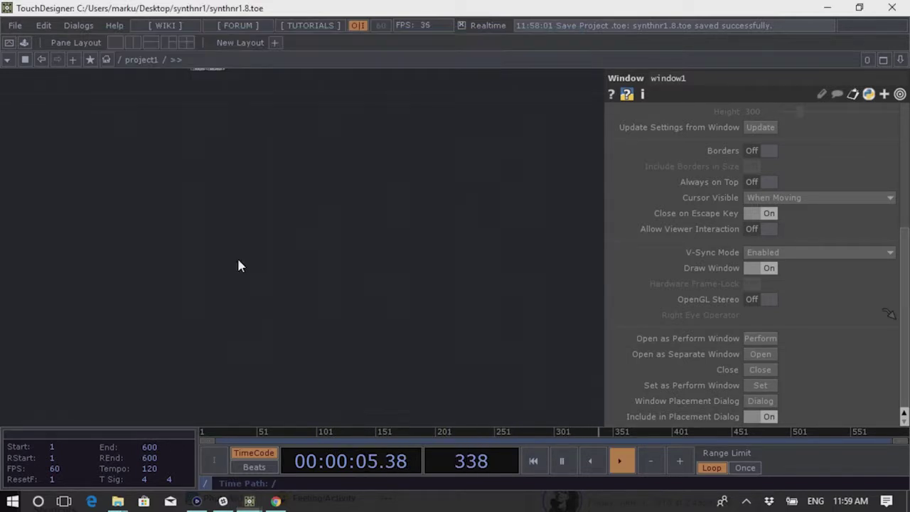
left_click(238, 262)
left_click(275, 197)
key("h")
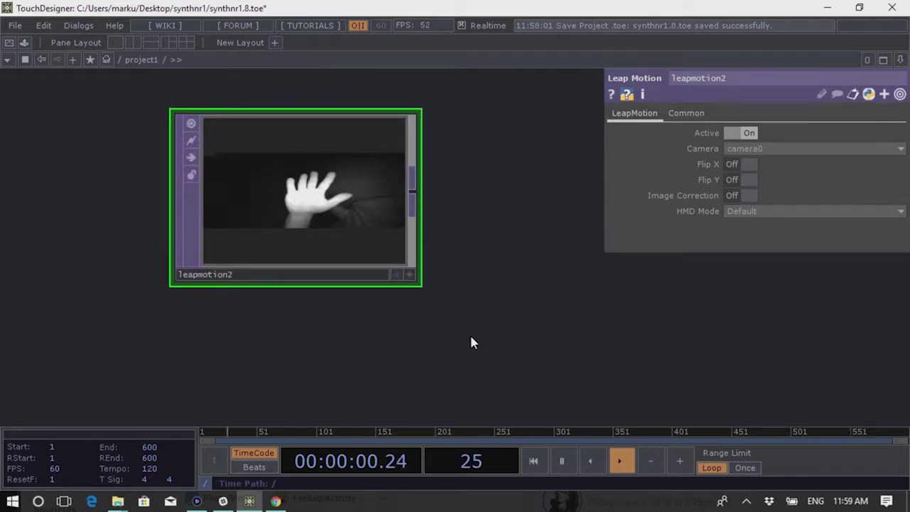
key("h")
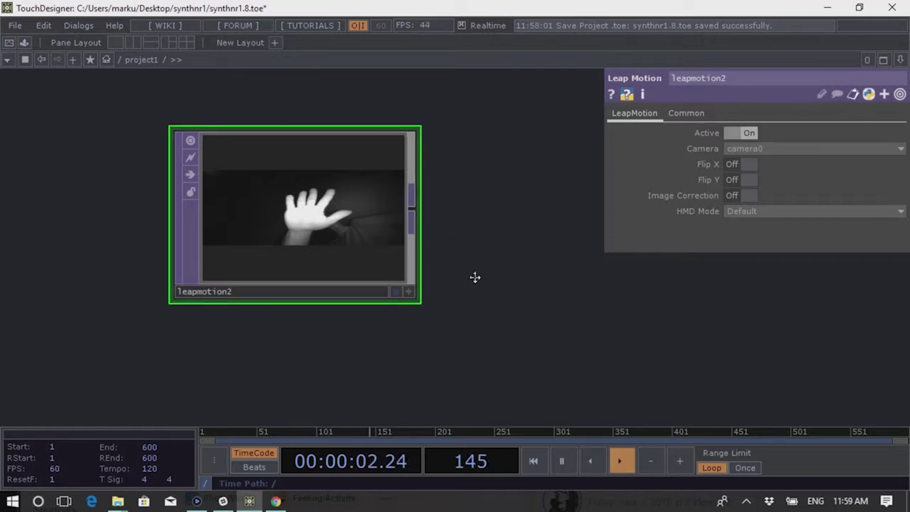
Delete the newly placed Leap Motion TOP from the network
scroll(427, 256, "down", 3)
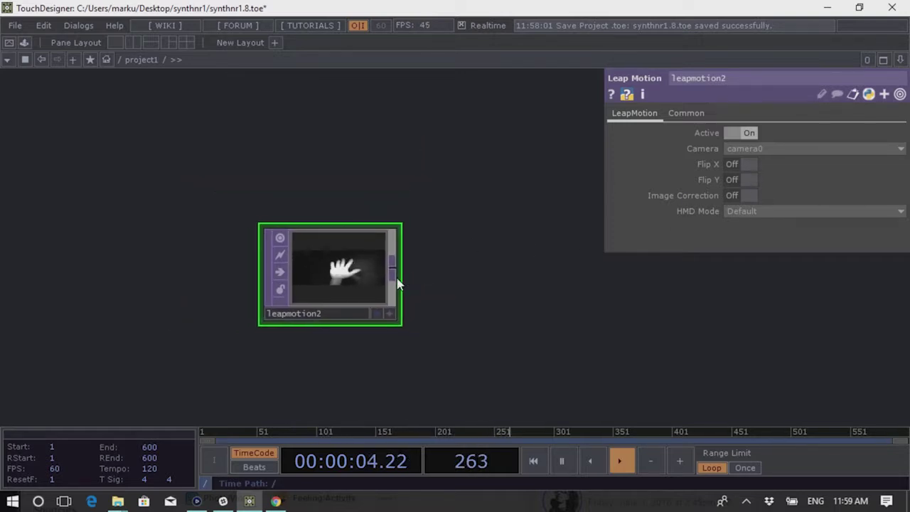
right_click(363, 281)
left_click(419, 396)
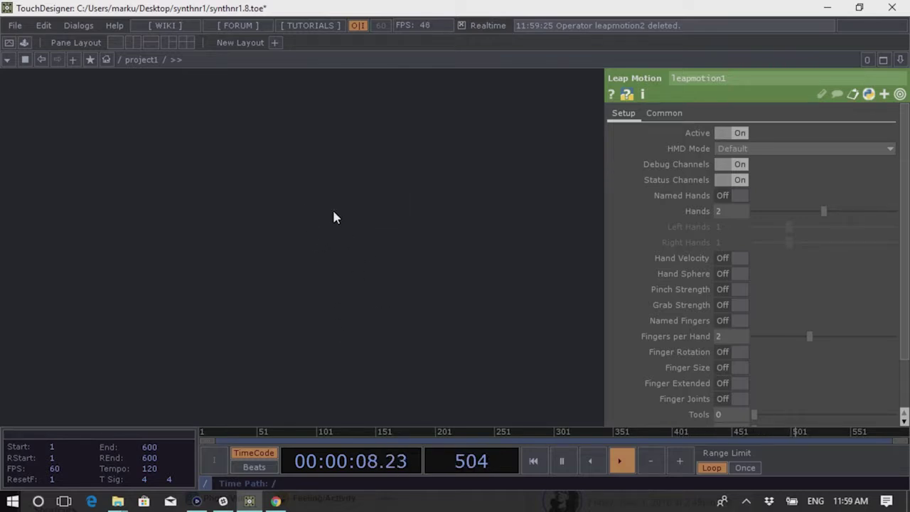
key("Tab")
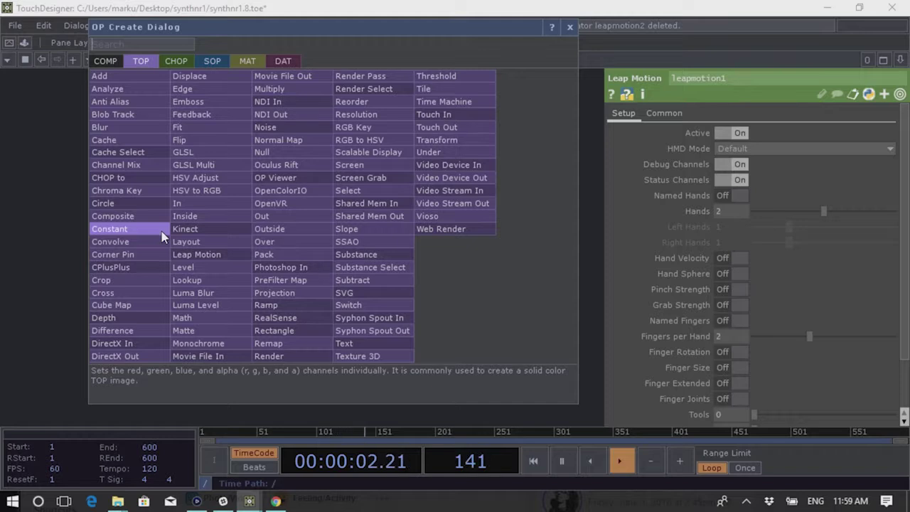
left_click(309, 228)
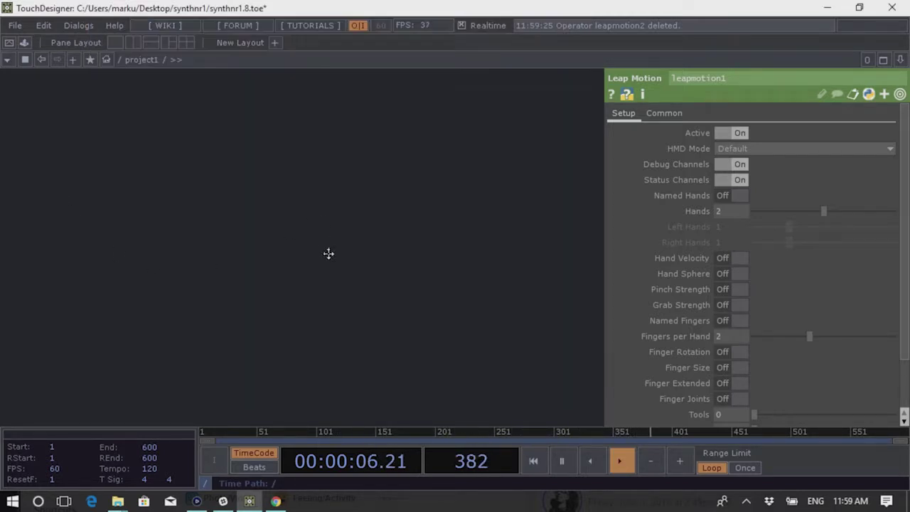
left_click(360, 299)
scroll(259, 164, "down", 2)
scroll(214, 228, "up", 4)
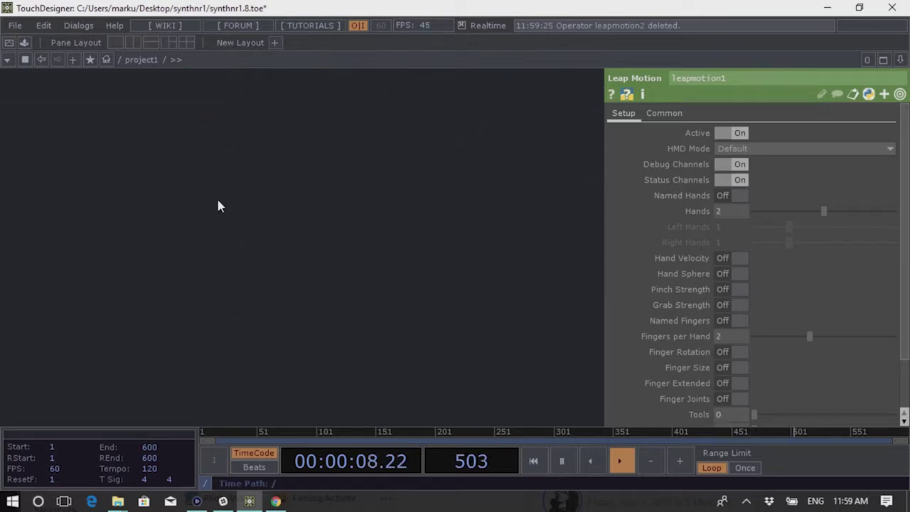
Add a Video Device In TOP to the empty area of the network
key("Tab")
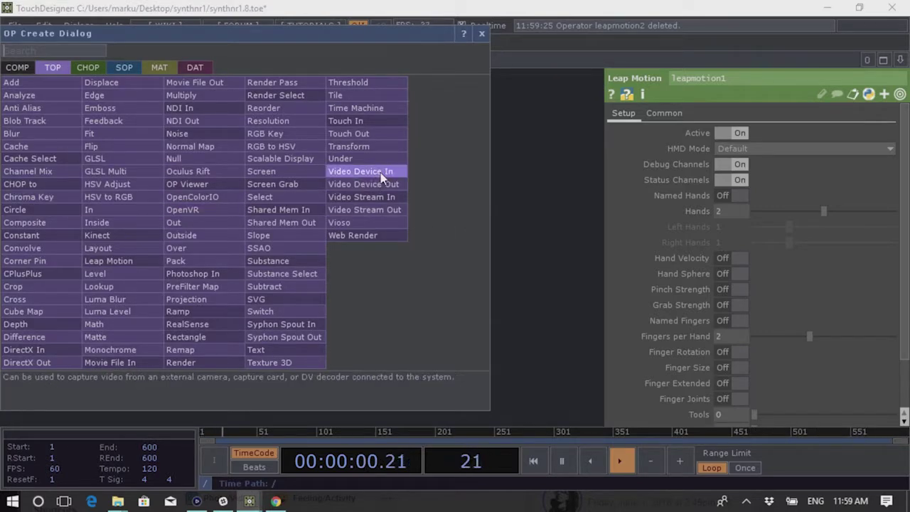
left_click(363, 172)
left_click(153, 119)
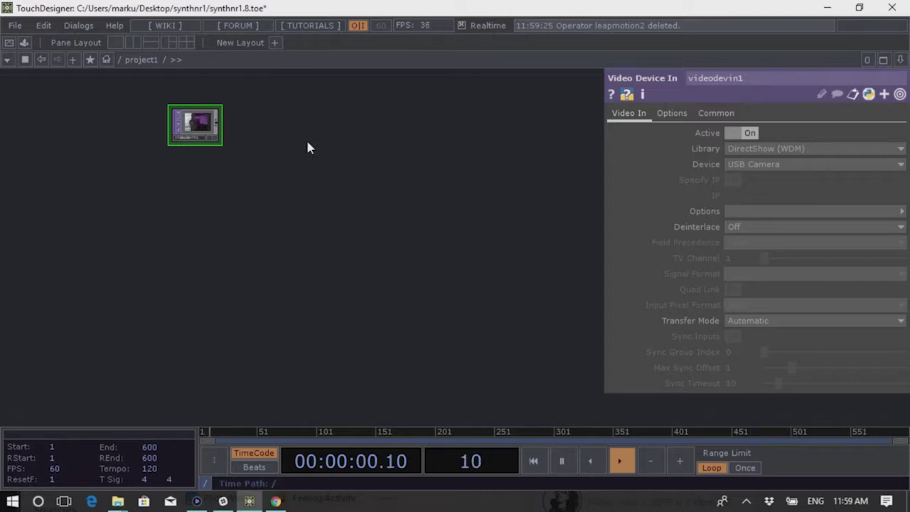
scroll(187, 107, "up", 3)
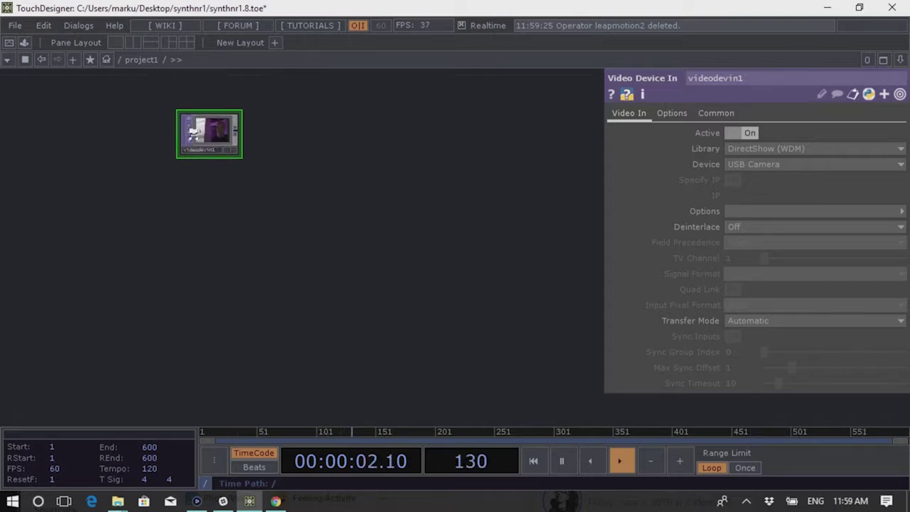
scroll(355, 232, "up", 3)
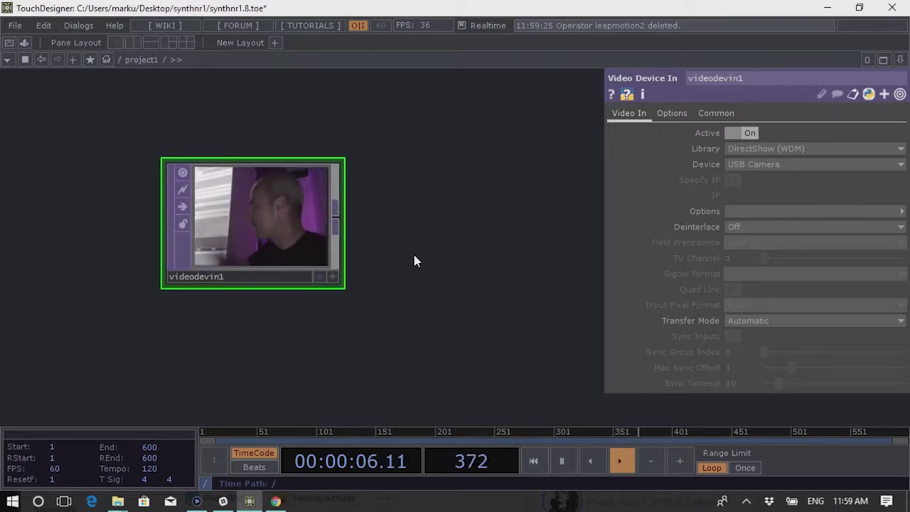
Examine the capture libraries and camera devices offered for the Video Device In TOP without changing the selection
left_click_drag(353, 224, 232, 197)
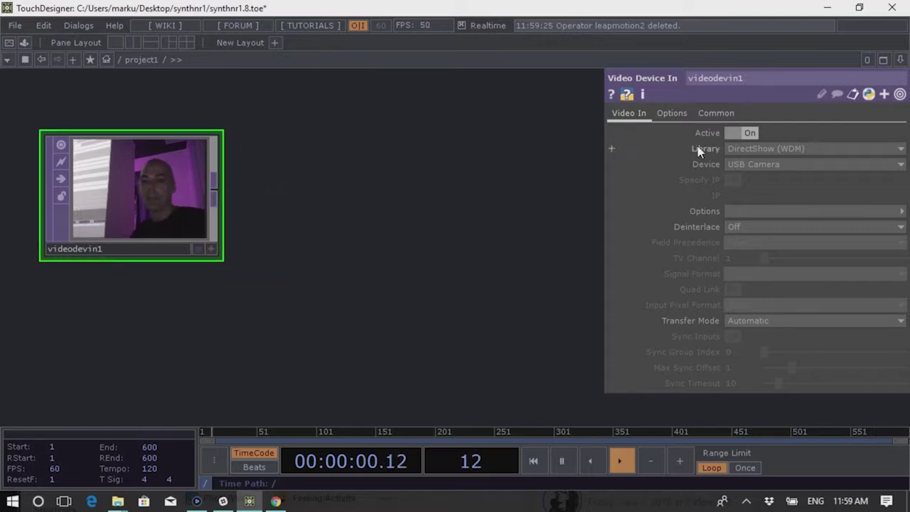
left_click(792, 149)
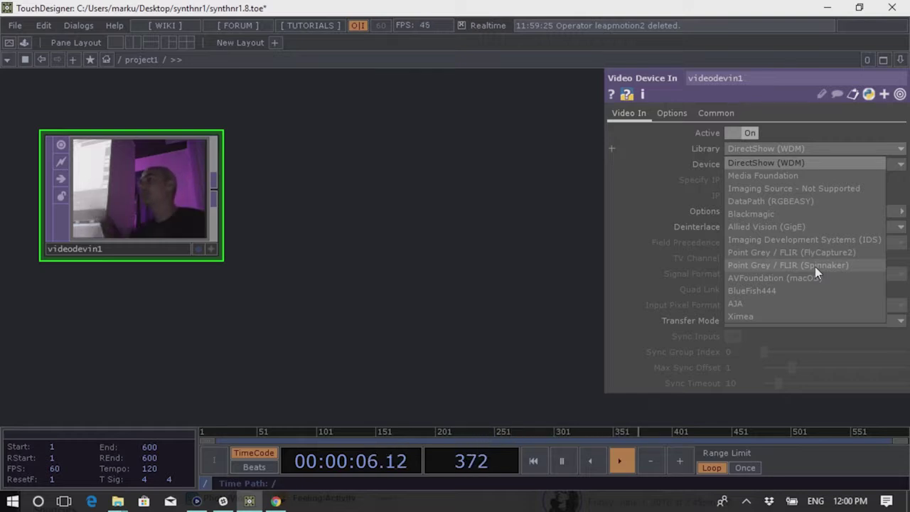
left_click(779, 153)
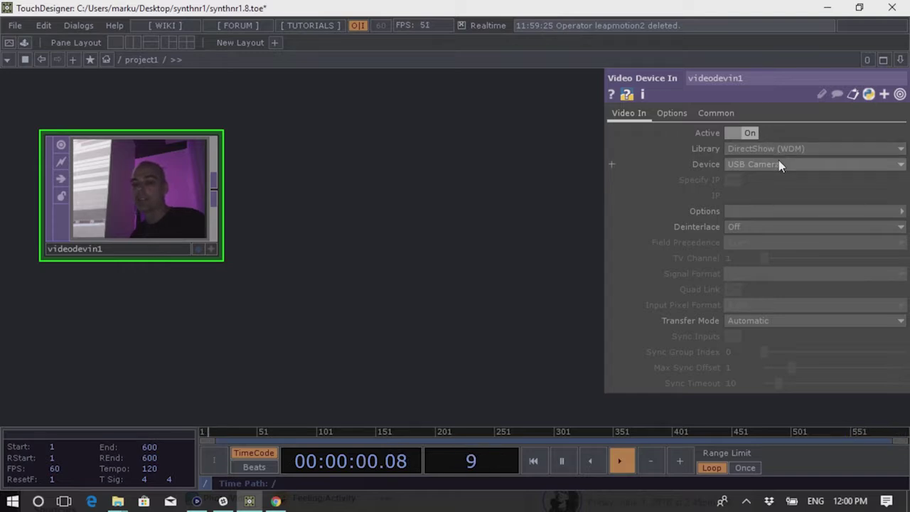
left_click(779, 164)
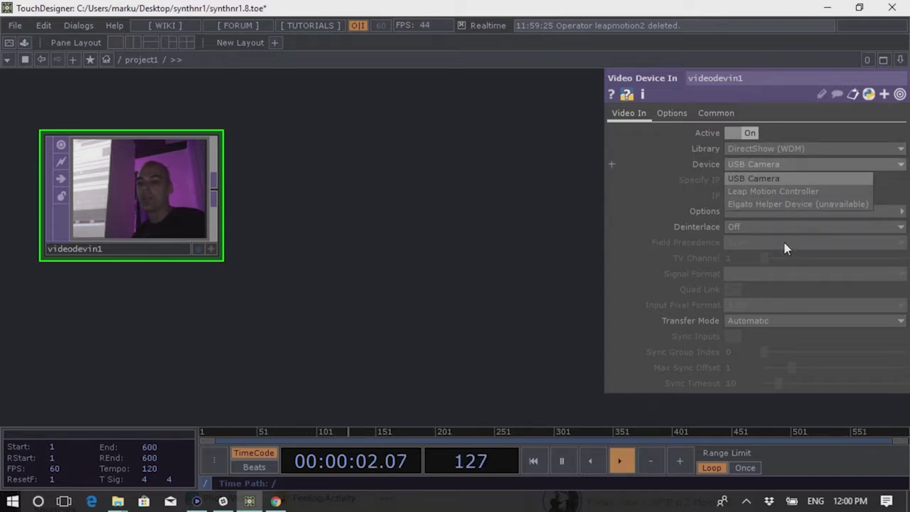
left_click(790, 164)
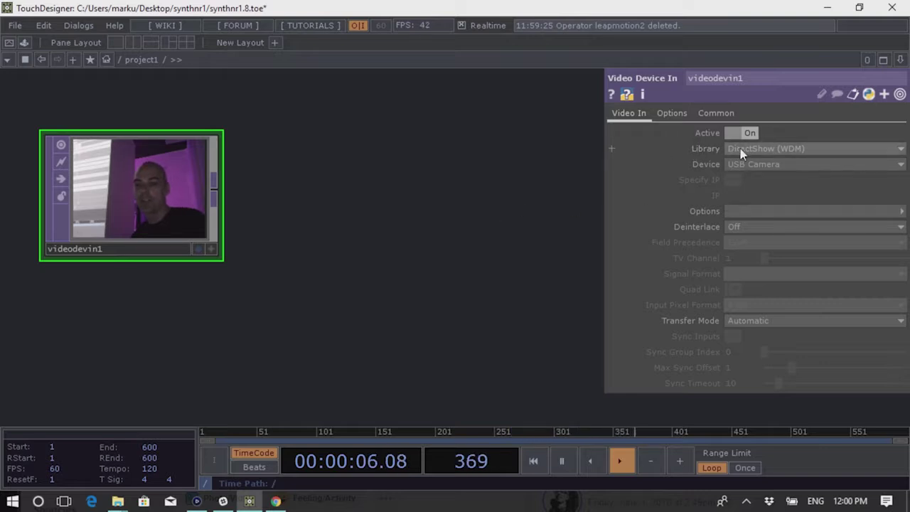
Add an HSV Adjust TOP connected to the output of the Video Device In TOP
left_click_drag(206, 203, 191, 207)
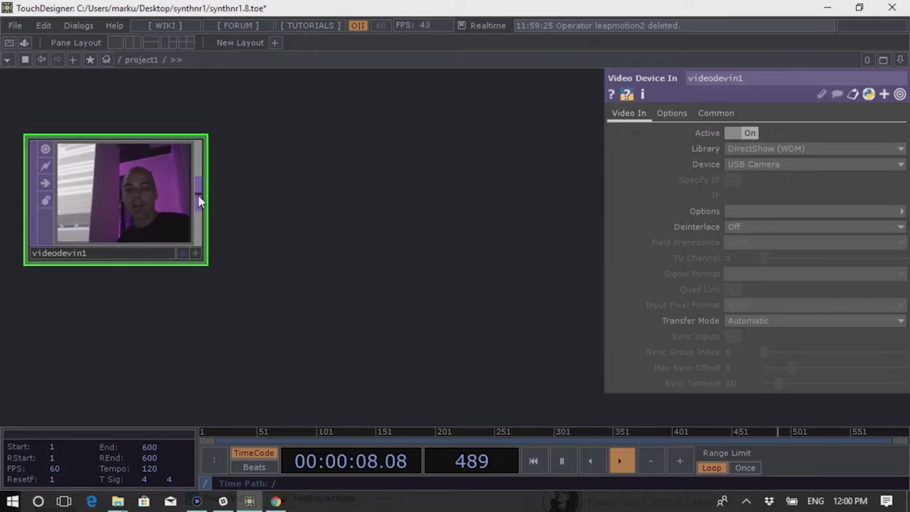
right_click(199, 201)
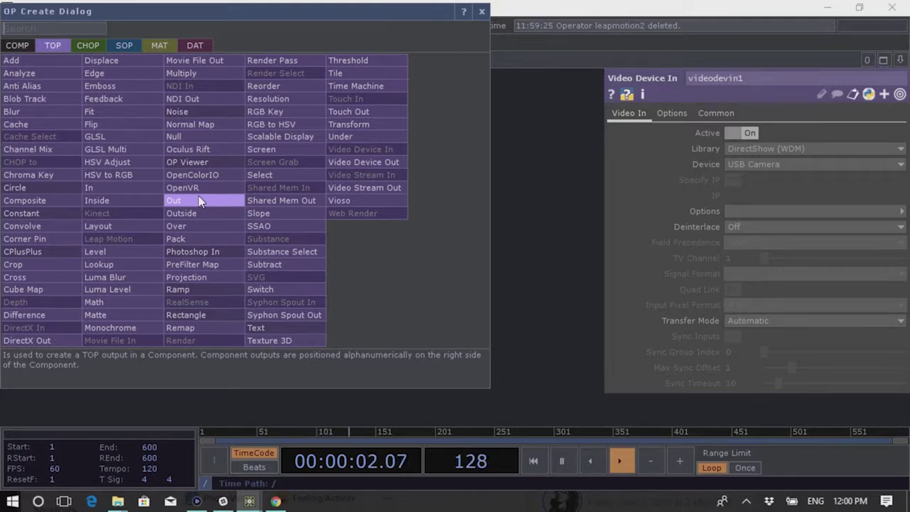
type("hsv")
left_click(114, 163)
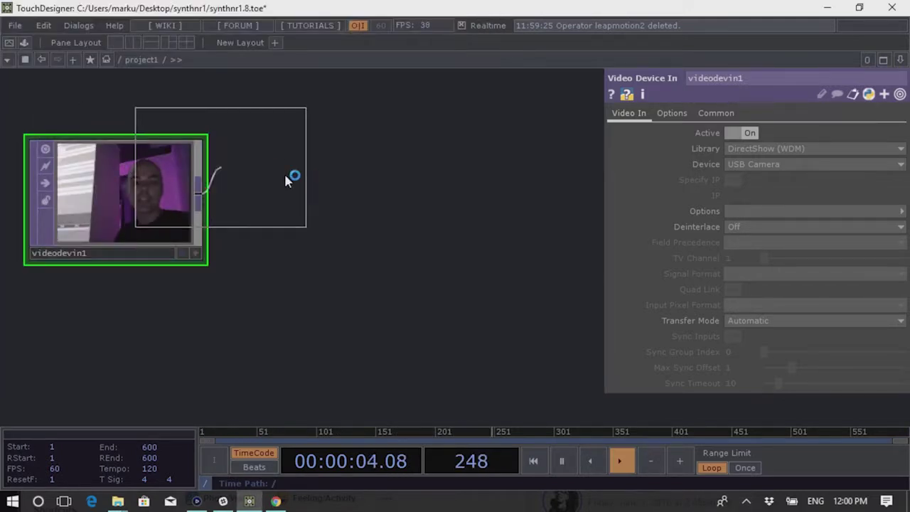
left_click(348, 204)
Set the HSV Adjust TOP's Hue Offset to -115 and its Saturation Multiplier to 0
left_click_drag(834, 242, 738, 260)
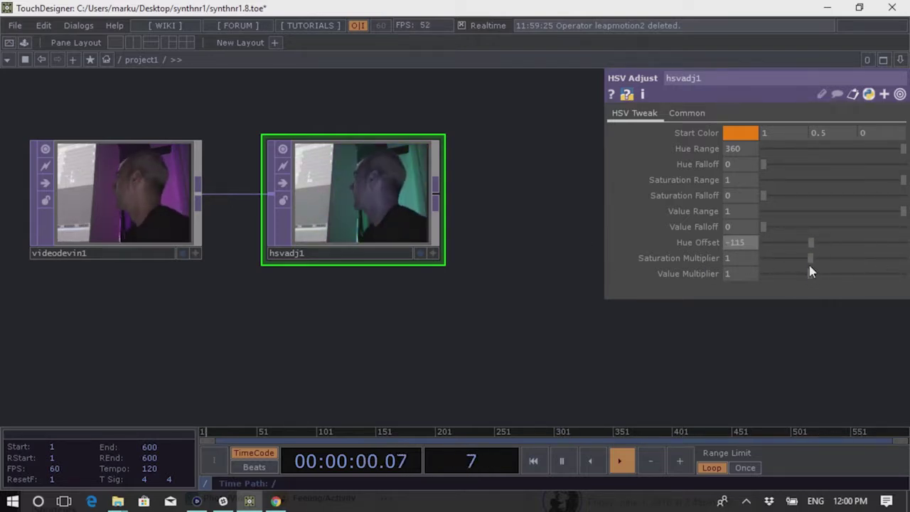
left_click_drag(812, 260, 666, 277)
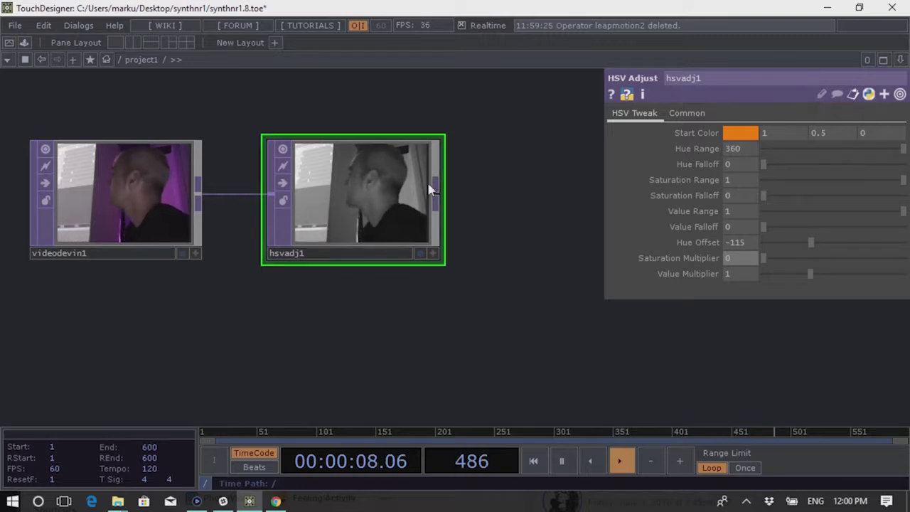
Delete both the Video Device In TOP and the HSV Adjust TOP from the network
scroll(422, 303, "down", 5)
left_click_drag(222, 189, 428, 327)
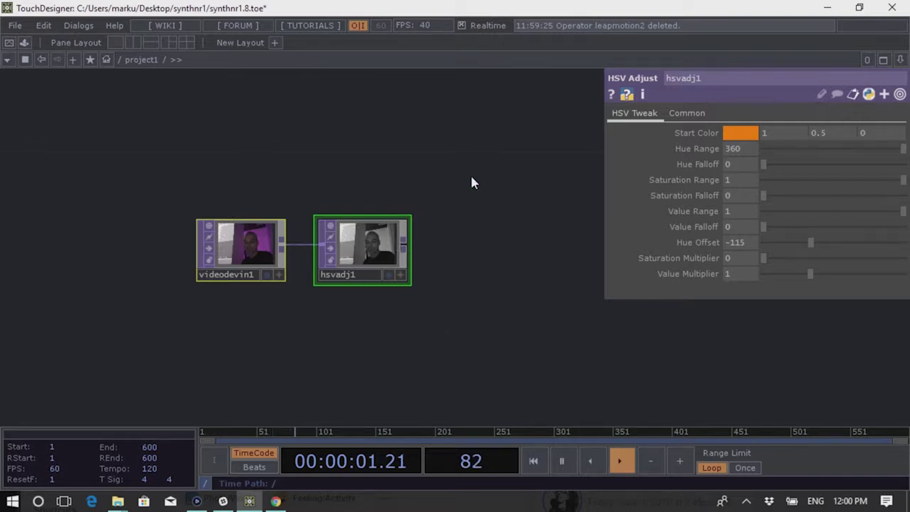
key("Delete")
left_click_drag(330, 327, 234, 220)
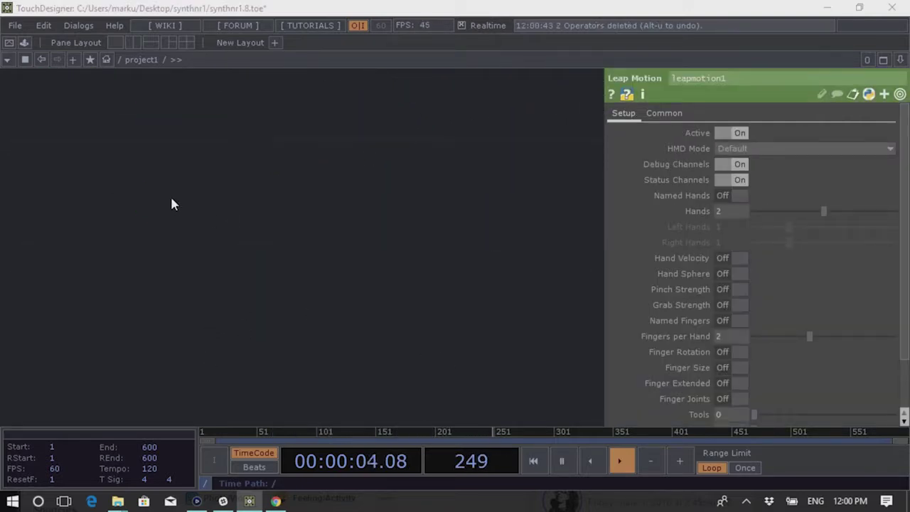
Add a Movie File In TOP to the empty network
key("Tab")
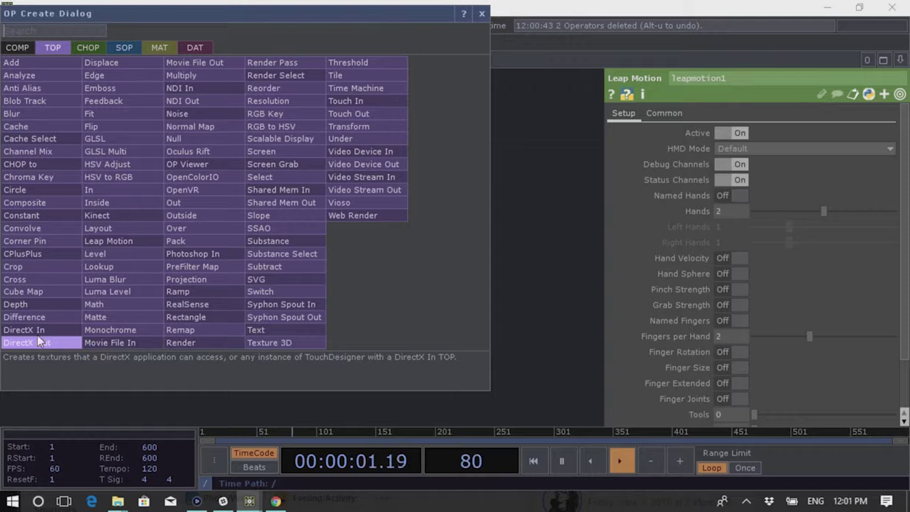
left_click(141, 347)
left_click(274, 281)
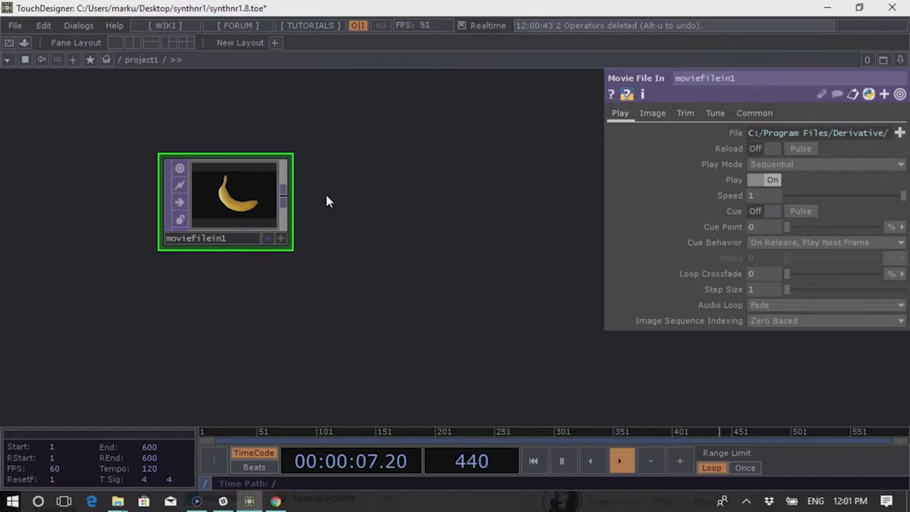
left_click_drag(400, 249, 393, 235)
left_click_drag(317, 247, 303, 239)
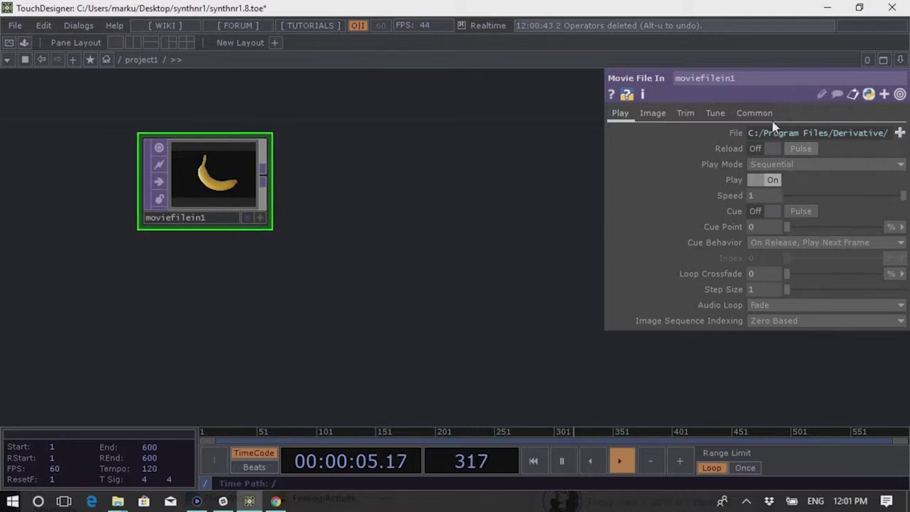
Load Movie.2.mp4 from the Nature folder of the sample maps into the Movie File In TOP
left_click(900, 133)
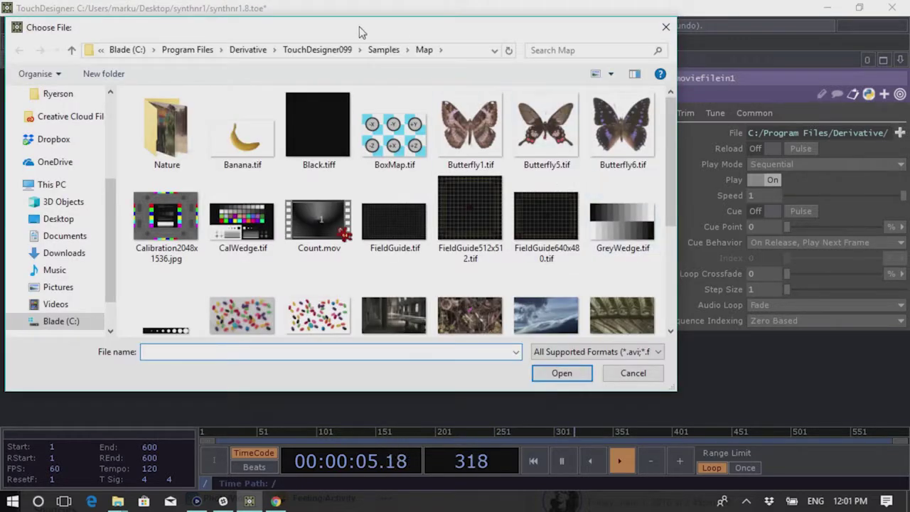
left_click_drag(359, 27, 375, 26)
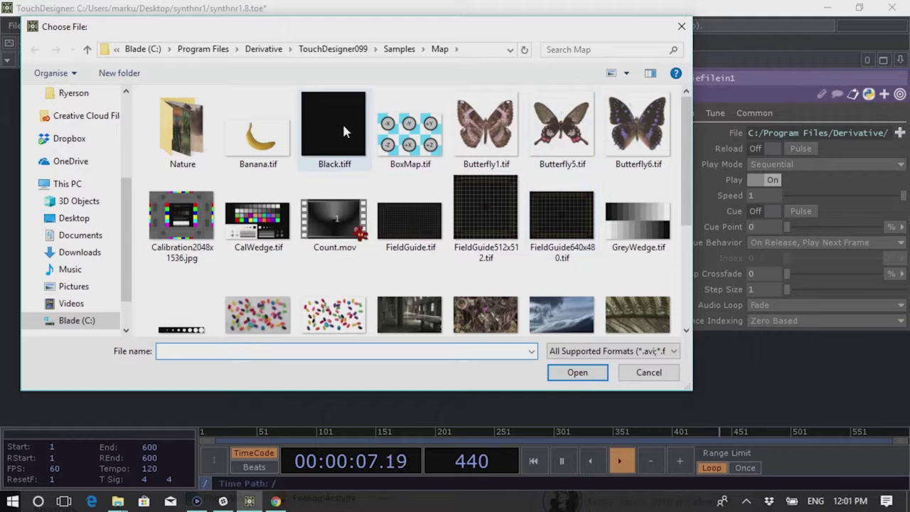
scroll(527, 315, "down", 3)
scroll(537, 286, "up", 3)
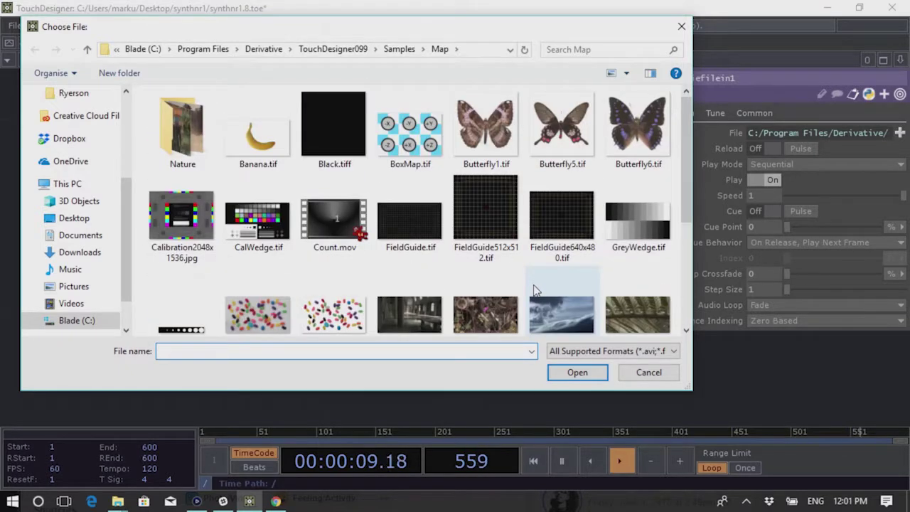
scroll(537, 286, "down", 3)
scroll(361, 252, "up", 3)
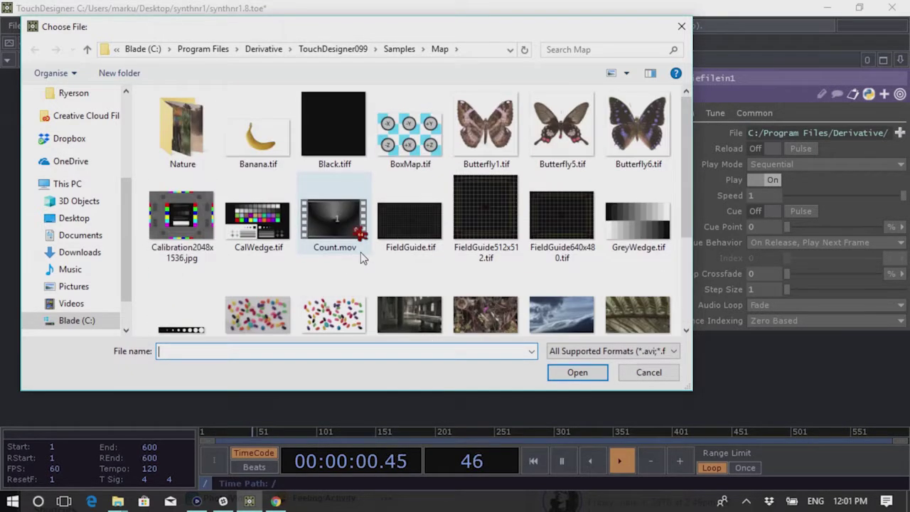
double_click(160, 133)
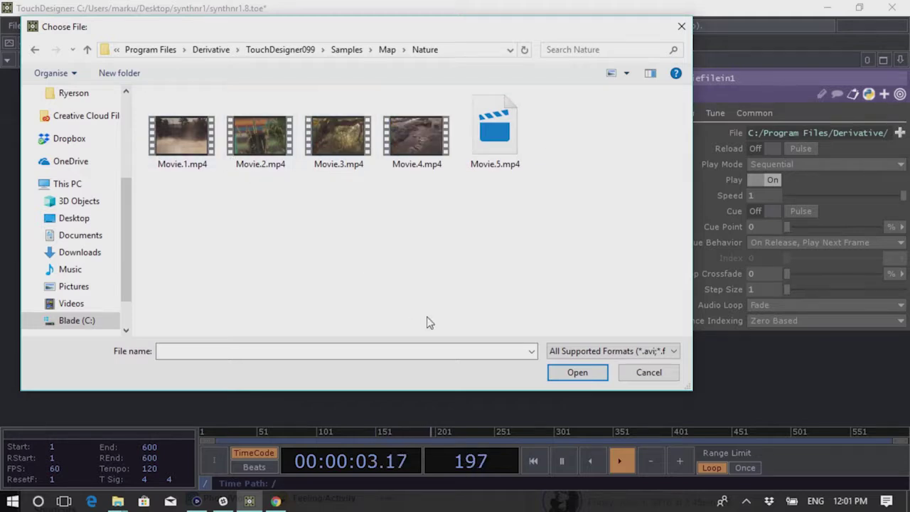
left_click(354, 162)
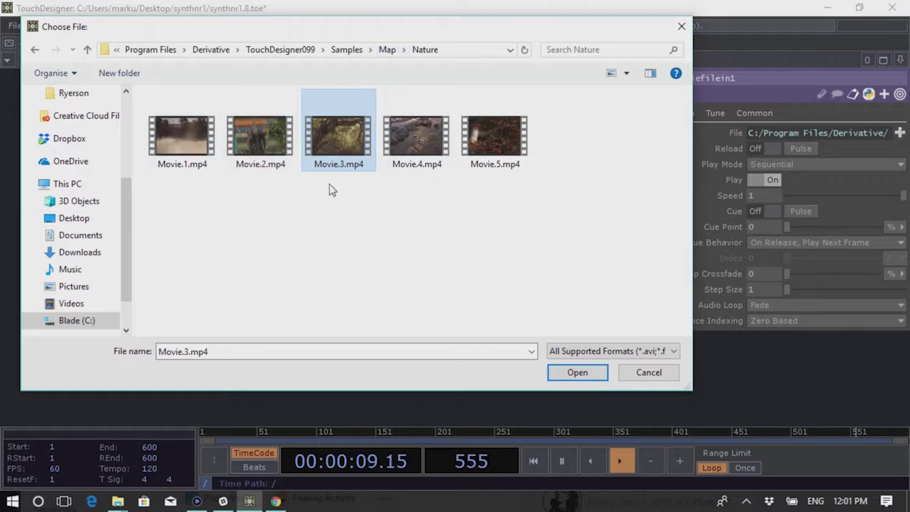
left_click(278, 147)
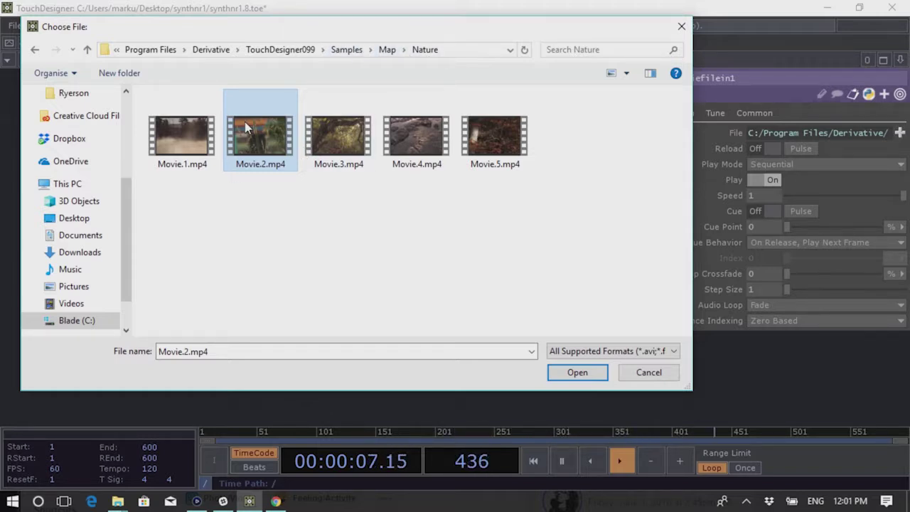
left_click(577, 372)
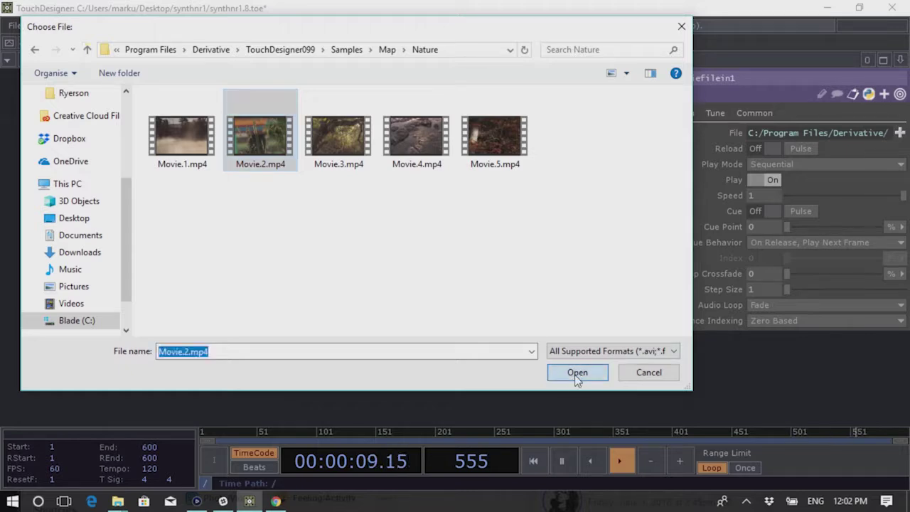
scroll(259, 161, "up", 5)
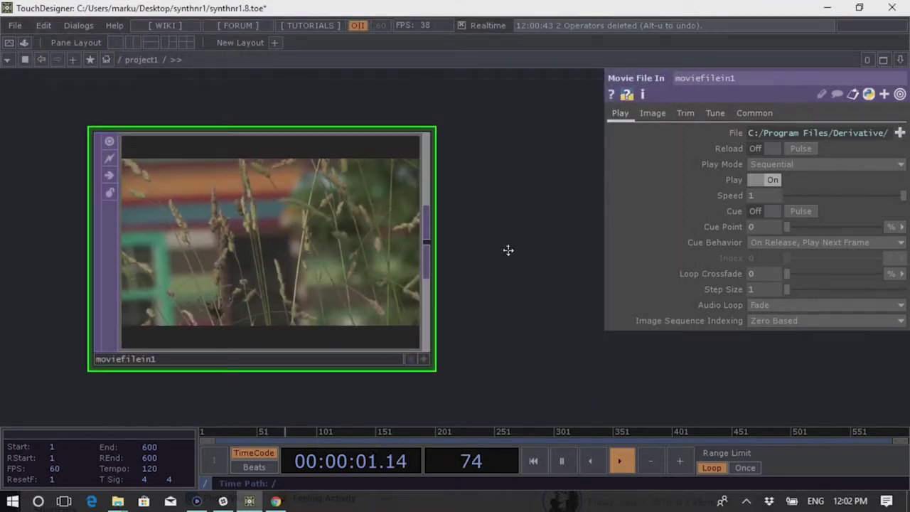
left_click_drag(508, 271, 505, 219)
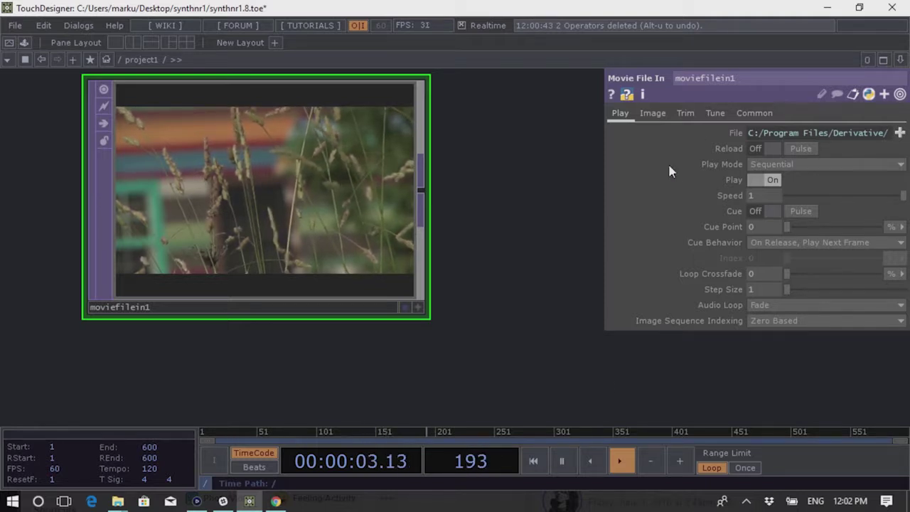
Scrub the timeline back to frame 127, resume playback, and set the movie's Play Mode to Locked to Timeline
left_click_drag(537, 432, 342, 423)
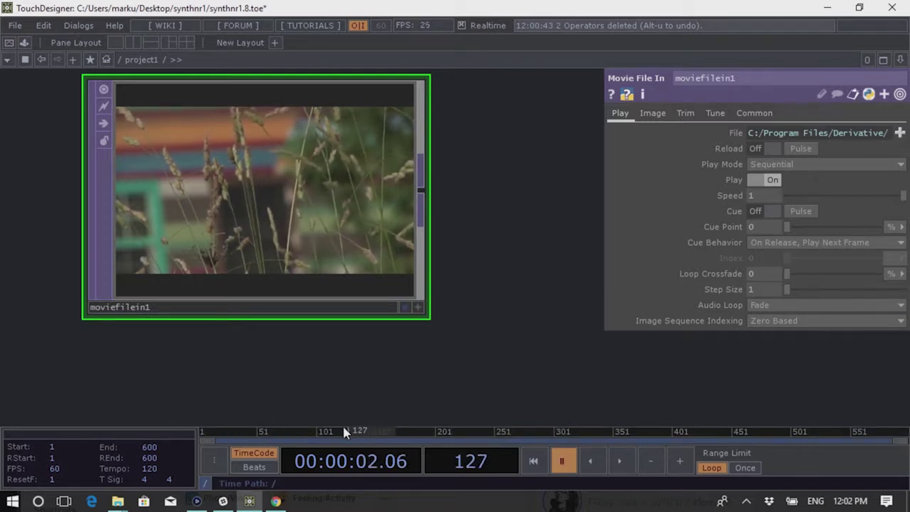
key("space")
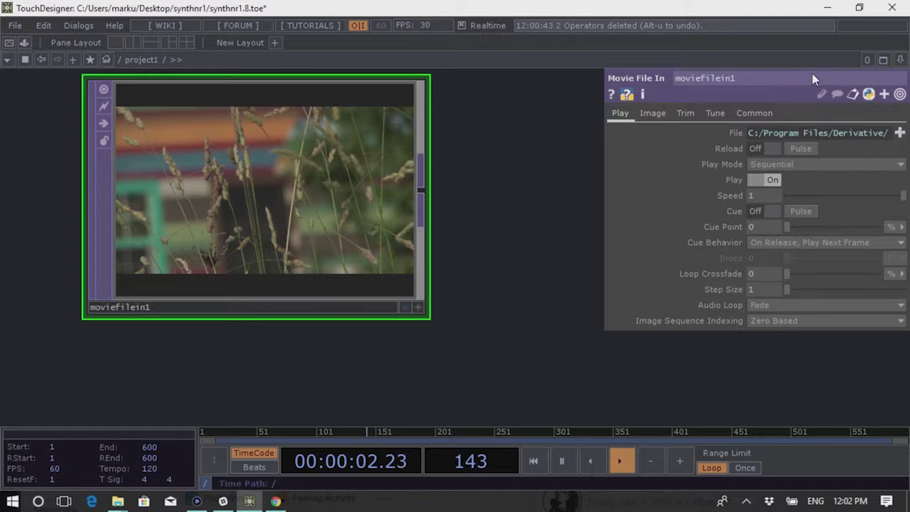
left_click(783, 165)
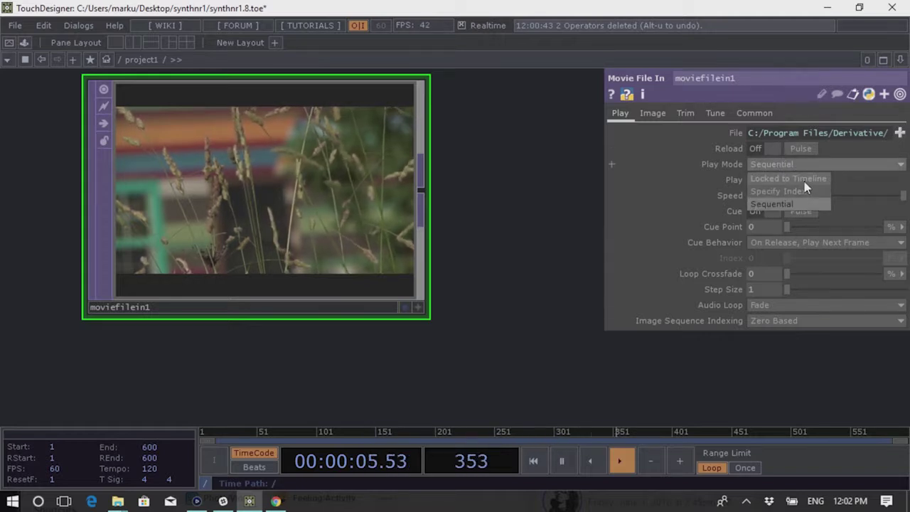
left_click(804, 180)
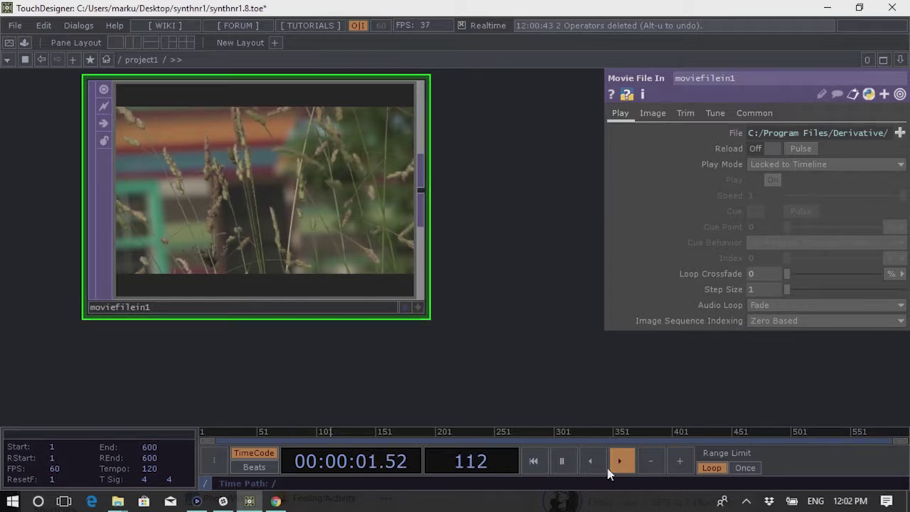
Scrub back and forth along the timeline to check how the locked movie follows it, and resume playback
left_click(613, 432)
left_click_drag(614, 431, 791, 432)
left_click(406, 435)
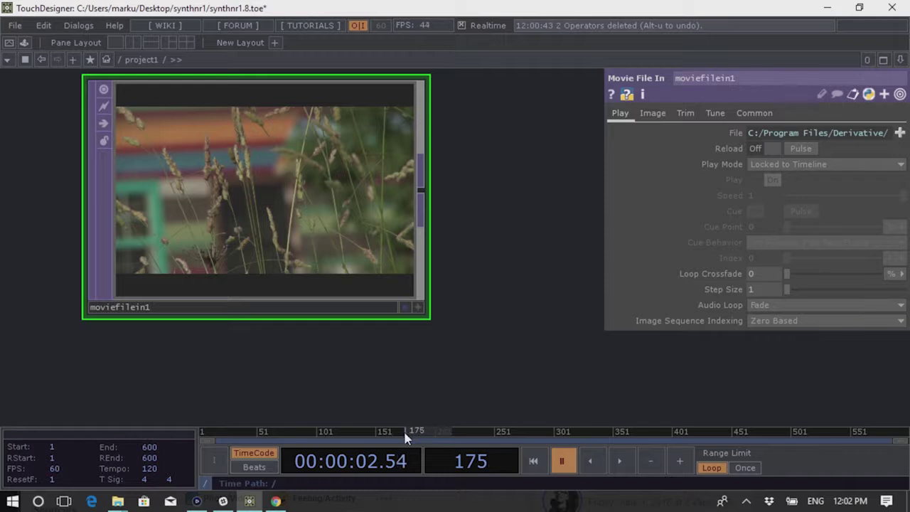
left_click_drag(380, 446, 740, 440)
left_click_drag(388, 441, 291, 443)
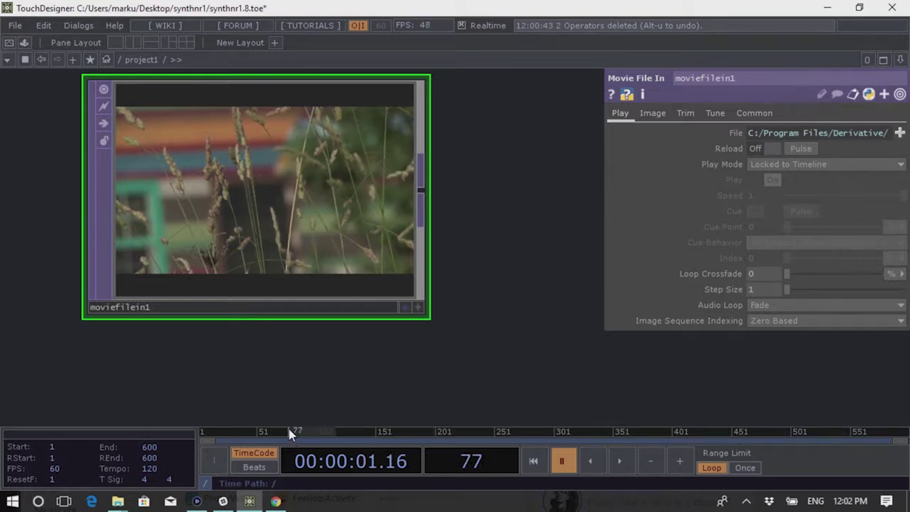
left_click_drag(305, 434, 791, 442)
key("space")
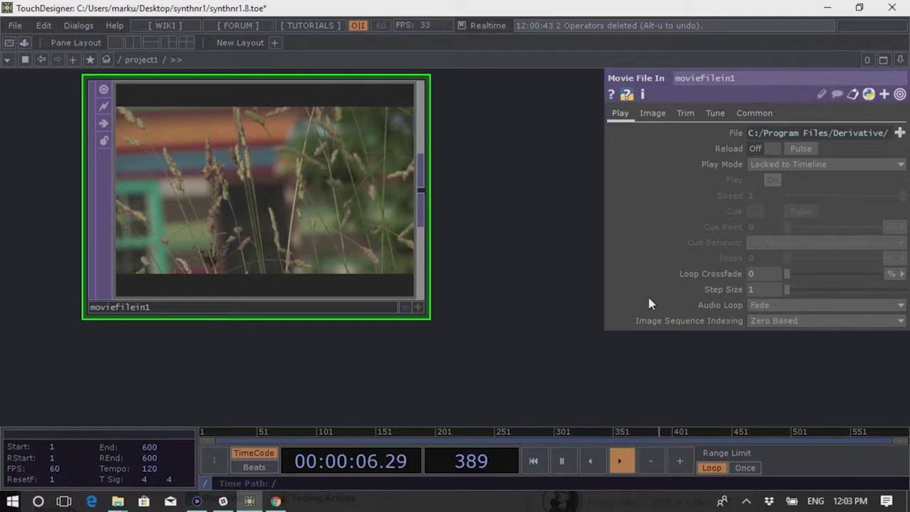
Set the movie's Play Mode to Specify Index
scroll(162, 258, "down", 3)
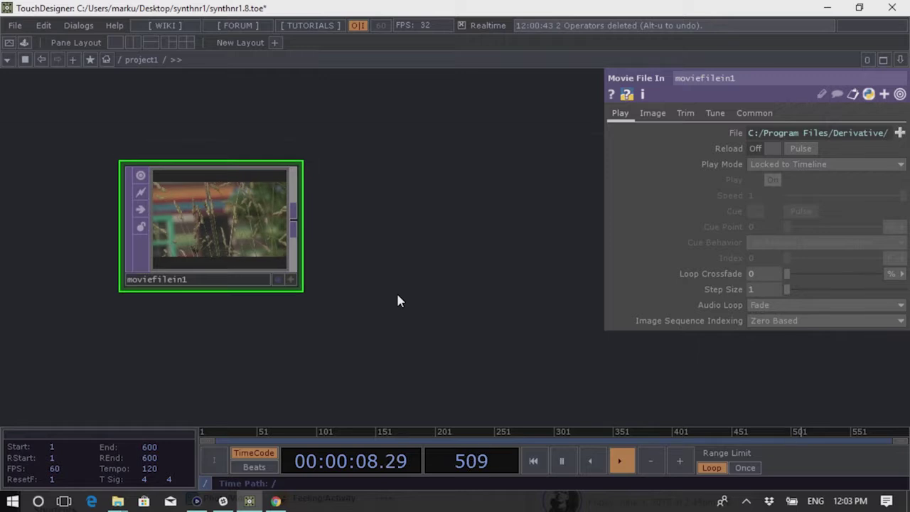
left_click_drag(396, 291, 408, 253)
left_click(800, 165)
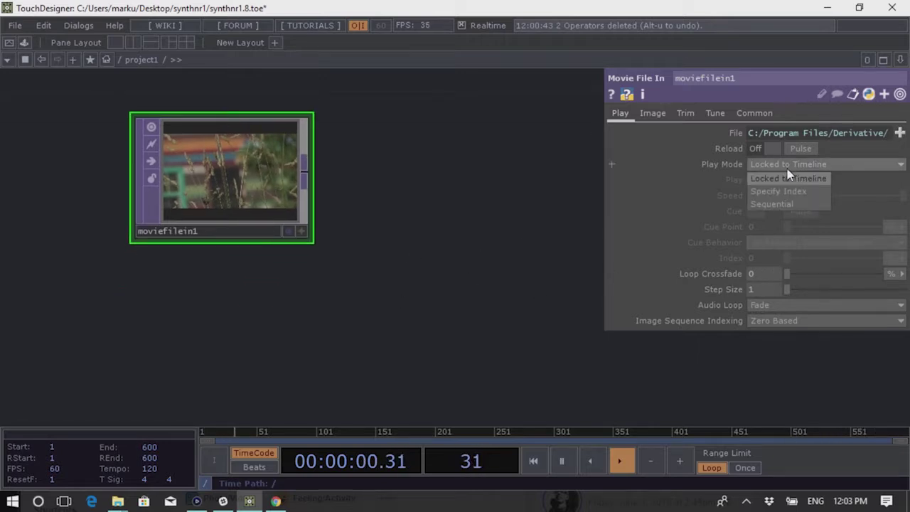
left_click(799, 192)
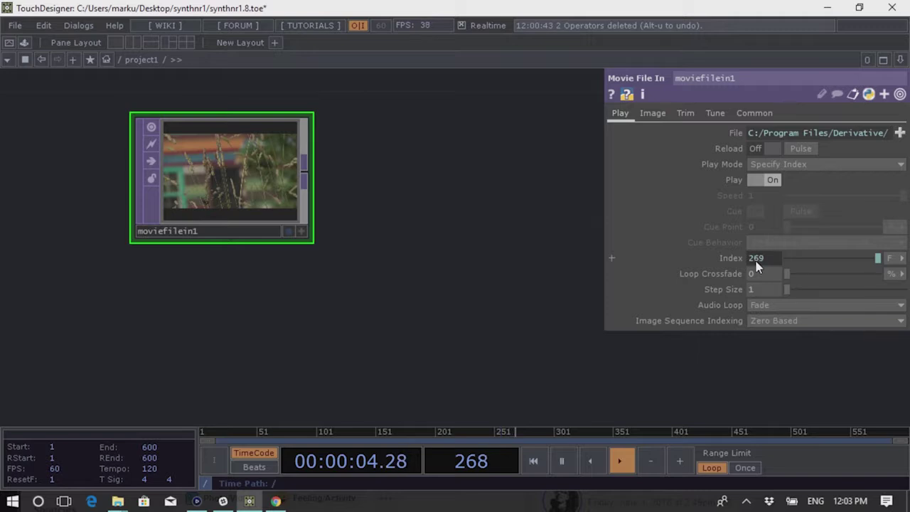
Set the movie's Play Mode to Sequential and switch its Play option off and on again
left_click(782, 164)
left_click(793, 200)
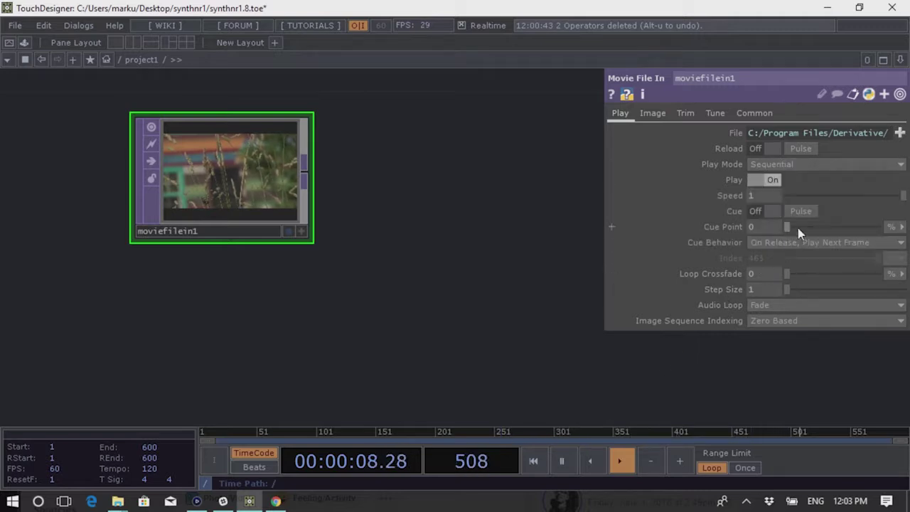
left_click(771, 180)
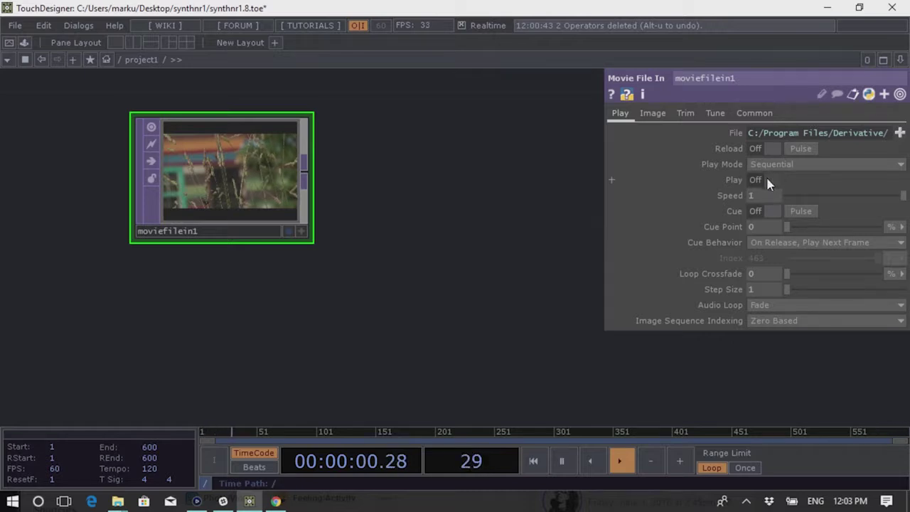
scroll(293, 178, "up", 5)
left_click(768, 181)
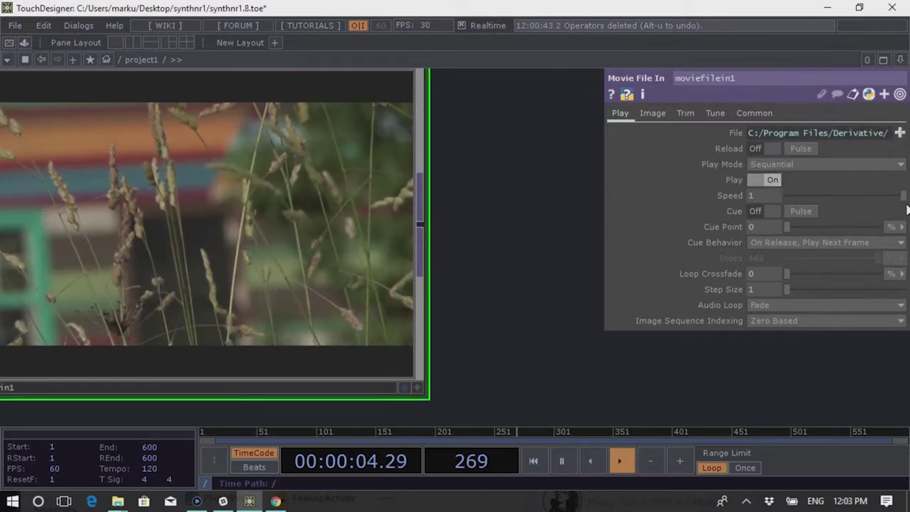
Try slower playback of the movie with Speed values such as 0.098, returning the Speed to 1
left_click_drag(902, 198, 746, 220)
left_click_drag(504, 344, 545, 339)
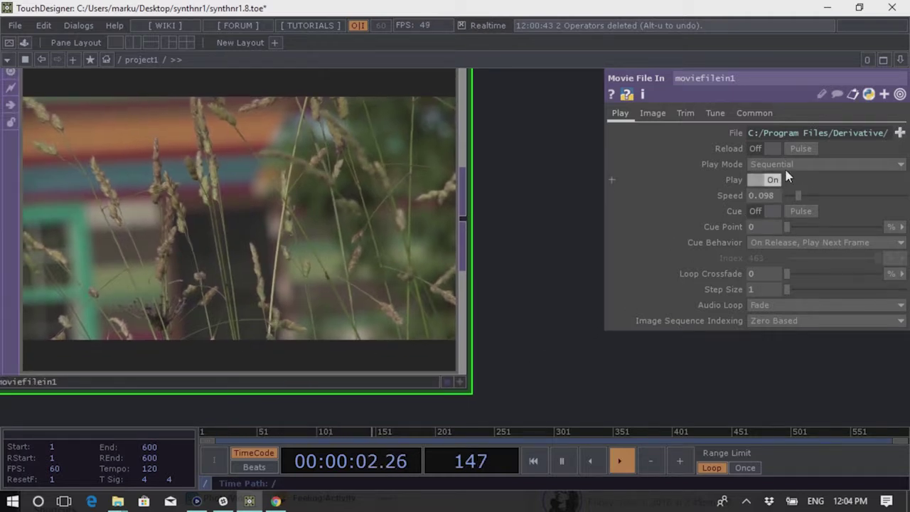
left_click(765, 196)
type("1")
key("Return")
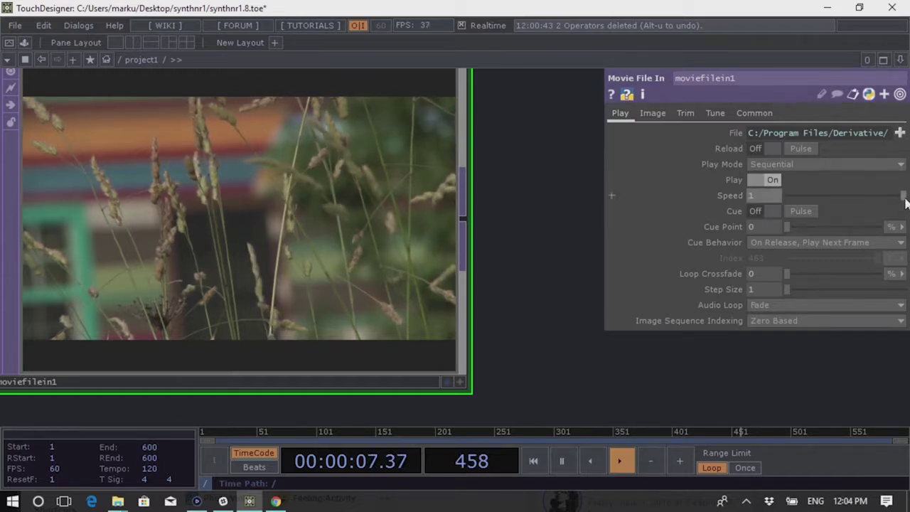
left_click_drag(904, 197, 756, 218)
left_click_drag(907, 220, 740, 212)
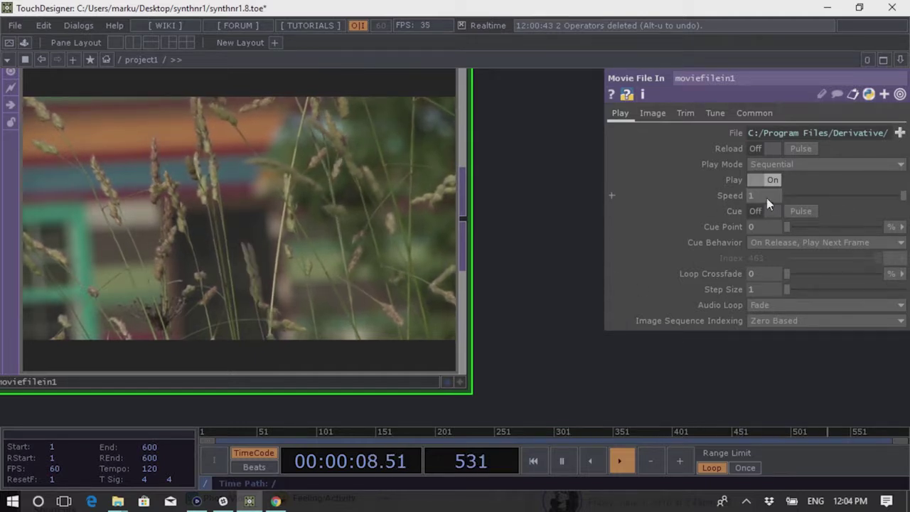
Try faster playback of the movie with a Speed of 7.2 followed by 5
middle_click_drag(765, 200, 768, 175)
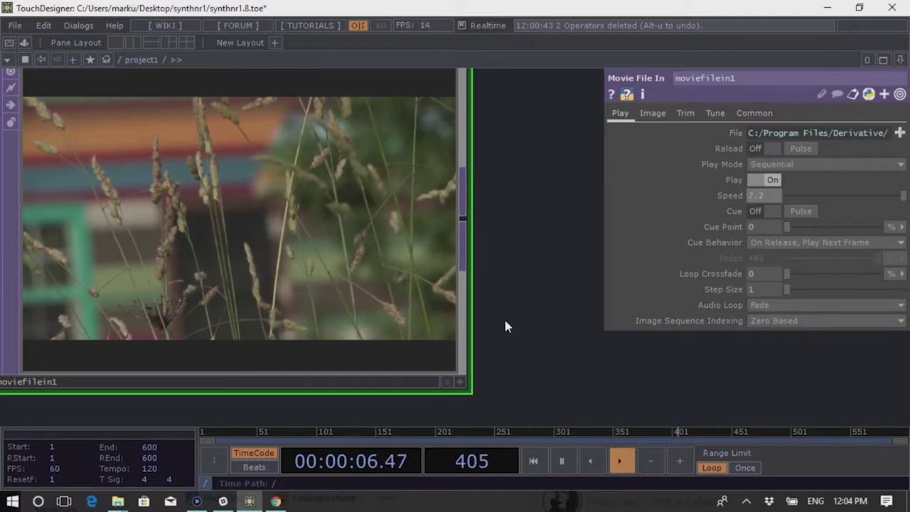
left_click(760, 196)
type("5")
key("Return")
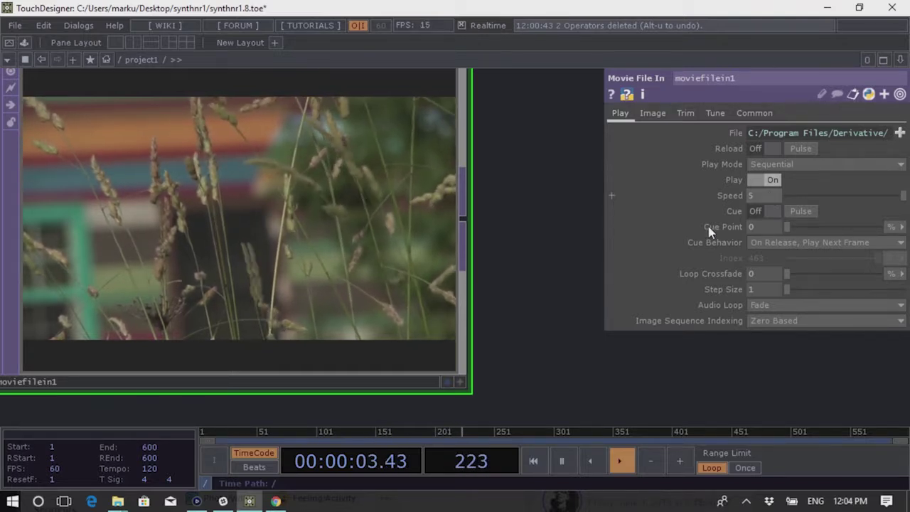
Bring the whole movie node into view and set its Speed back to 1
left_click_drag(516, 266, 556, 282)
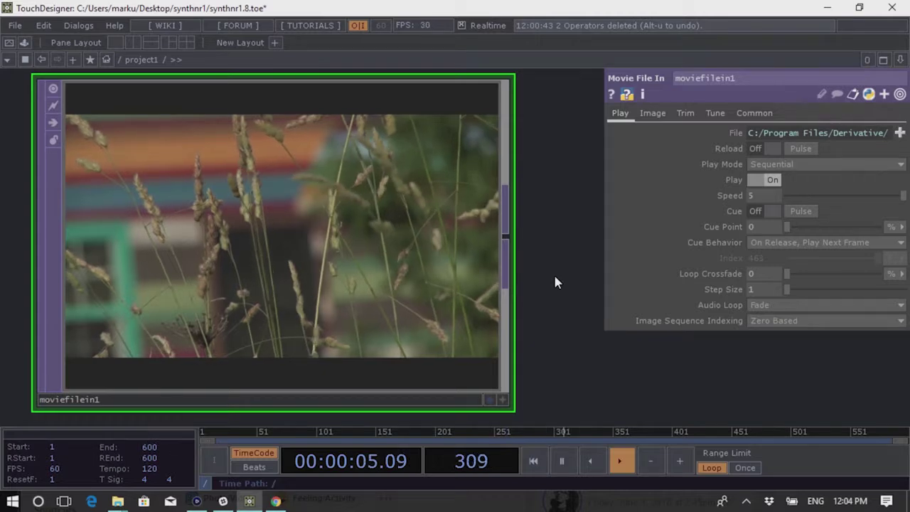
mouse_move(894, 196)
left_mouse_down()
mouse_move(886, 196)
mouse_move(902, 196)
left_mouse_up()
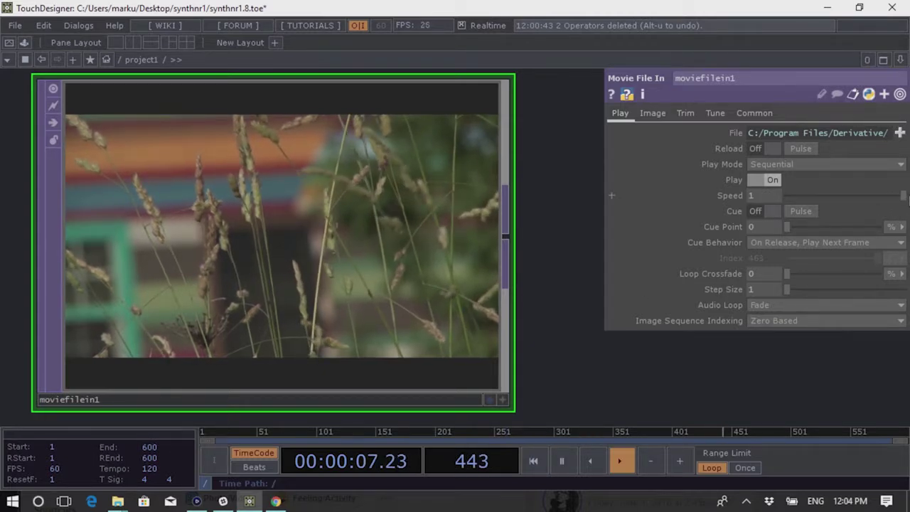
Try cueing the movie at a Cue Point of 0.227, release and pulse the cue, and return Cue Point to 0
left_click(774, 212)
left_click_drag(735, 228, 808, 238)
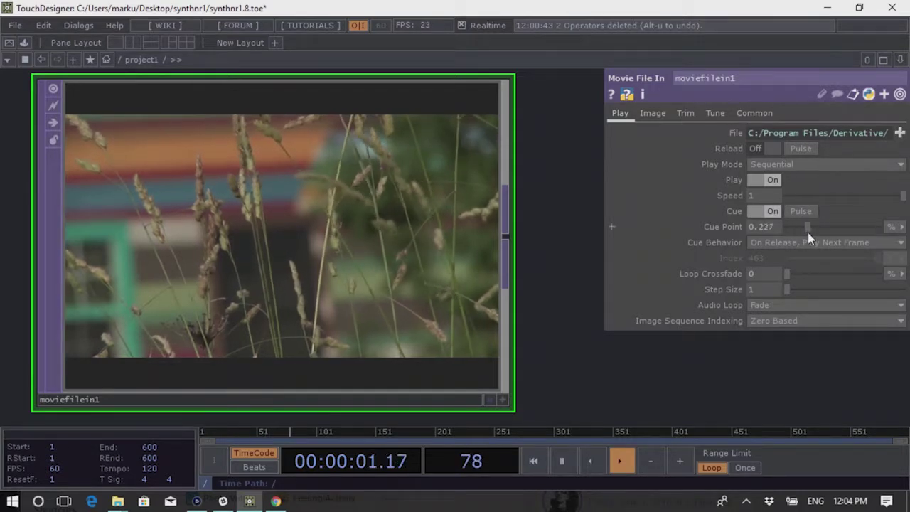
left_click(768, 212)
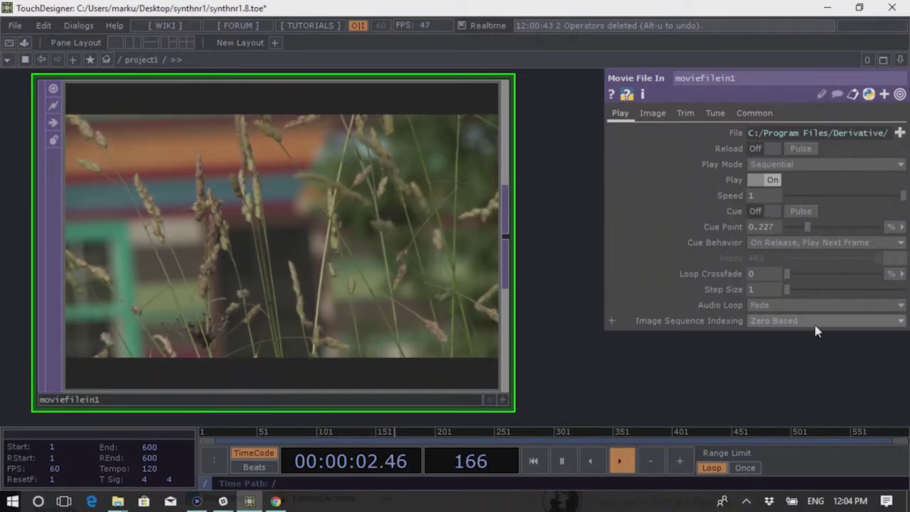
left_click(796, 212)
left_click(797, 212)
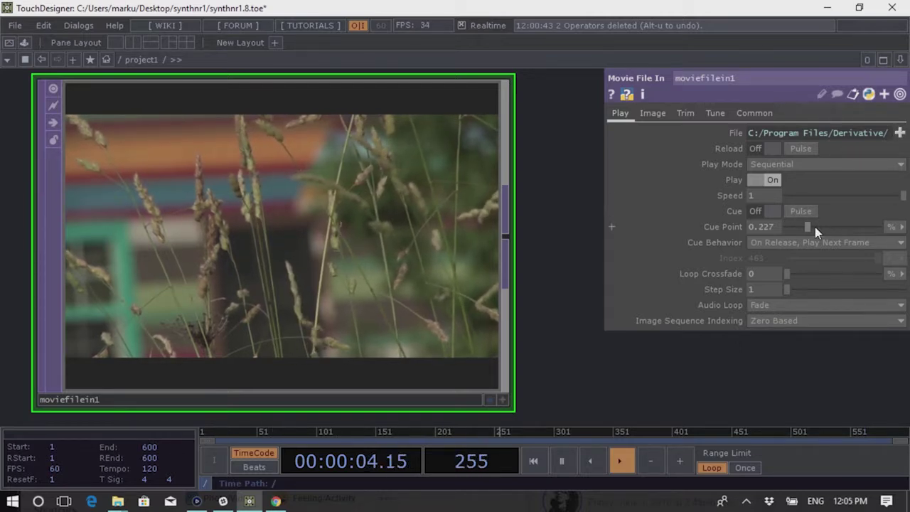
left_click_drag(793, 227, 761, 229)
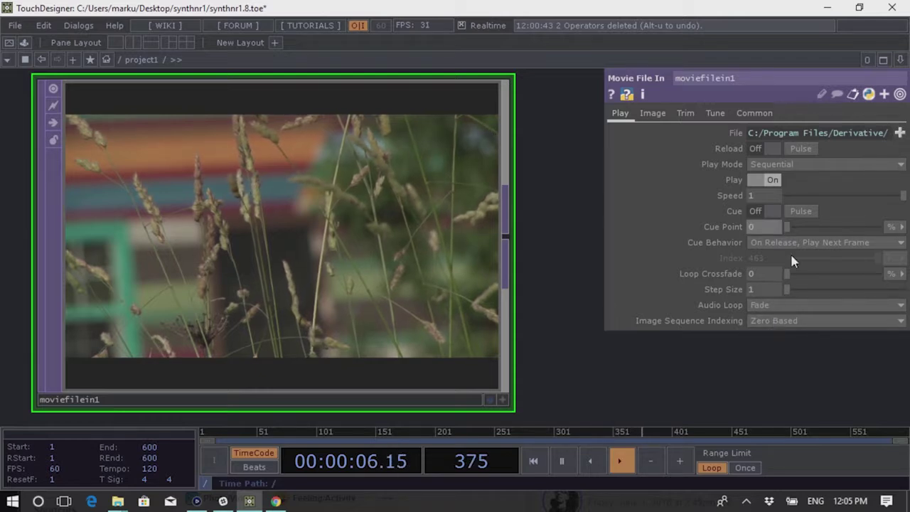
Set the movie's Loop Crossfade to 0.113 and turn on Interpolate Frames
left_click_drag(790, 277, 814, 275)
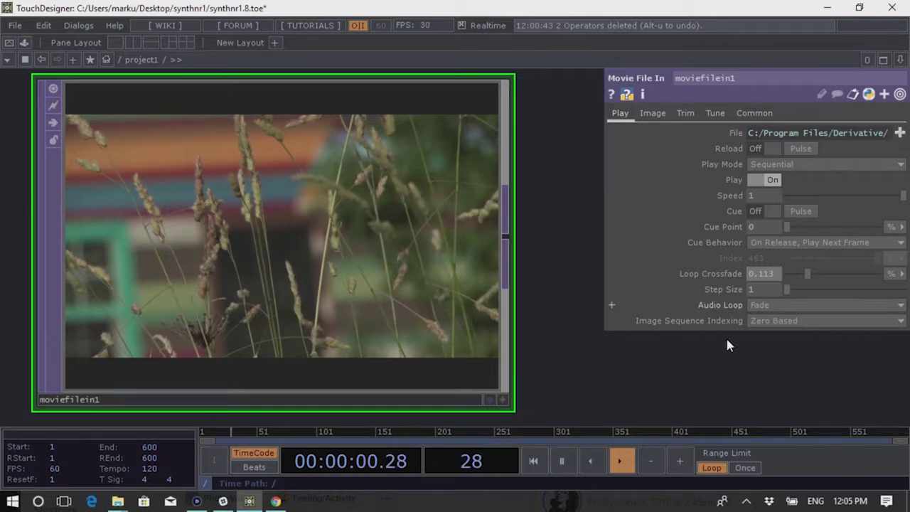
left_click(652, 114)
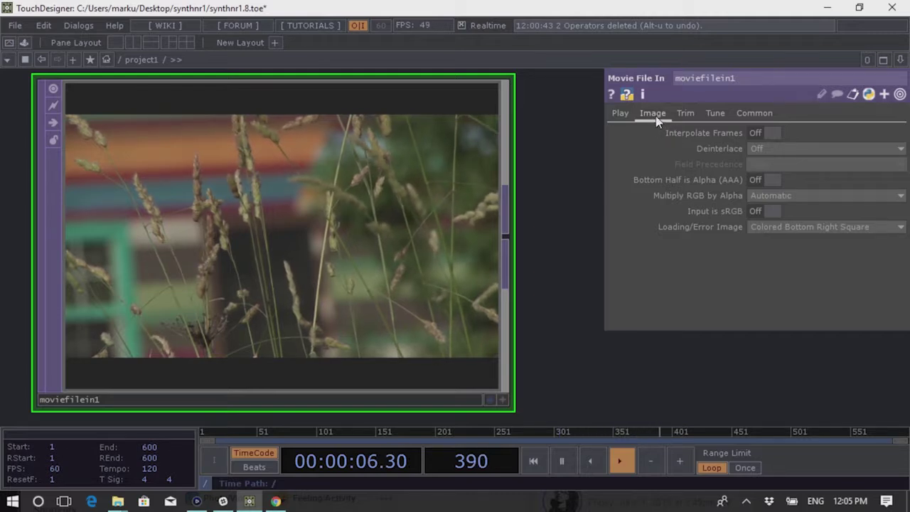
left_click(770, 134)
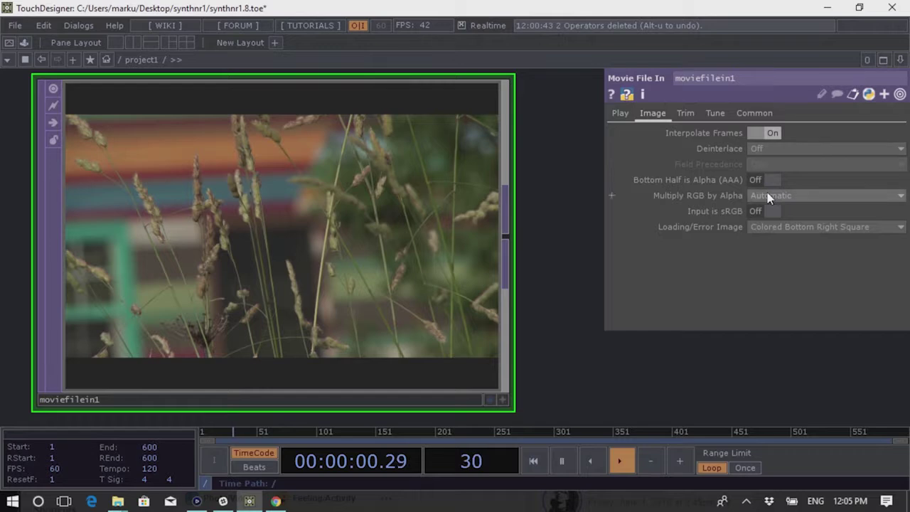
Slow the movie to a Speed of 0.043 and compare Interpolate Frames off and on, leaving it on
left_click(620, 113)
left_click_drag(804, 190, 795, 195)
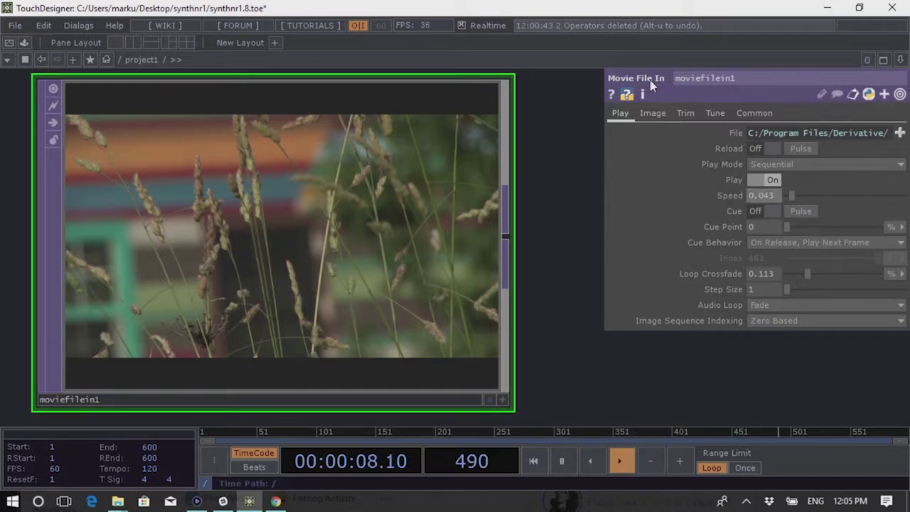
left_click(653, 113)
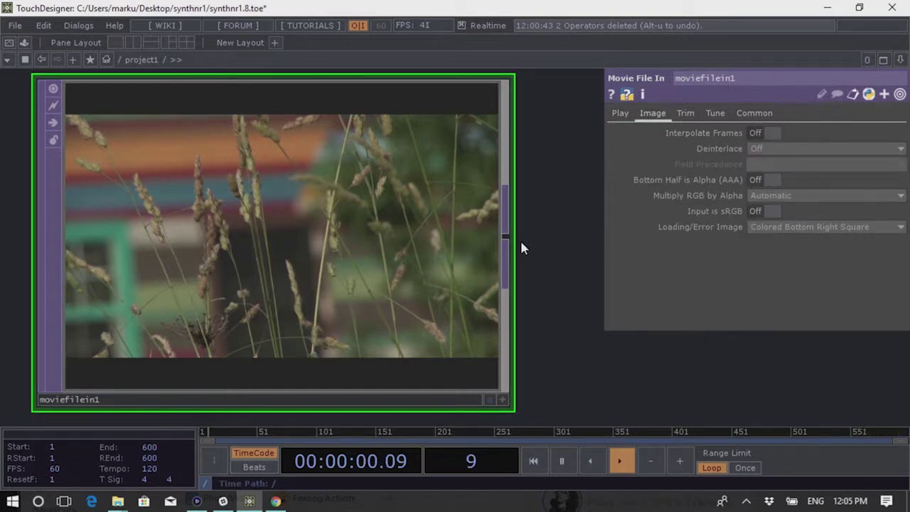
scroll(525, 140, "up", 3)
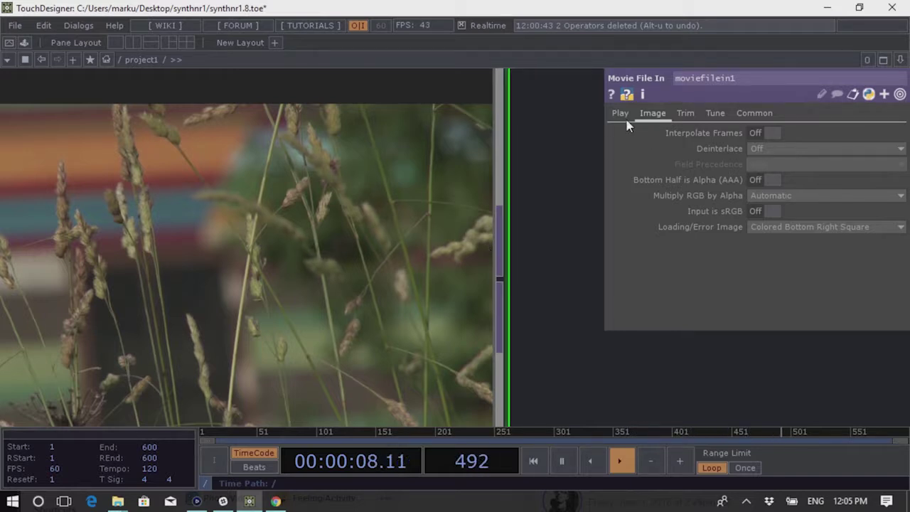
left_click(756, 134)
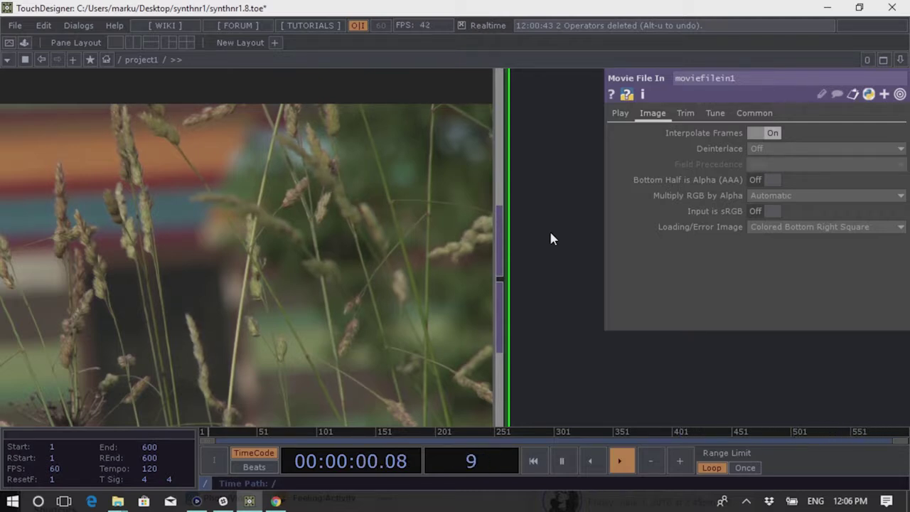
Review the movie's Trim settings with the Extend Right options and its Tune settings, and return to the Play settings
left_click(686, 114)
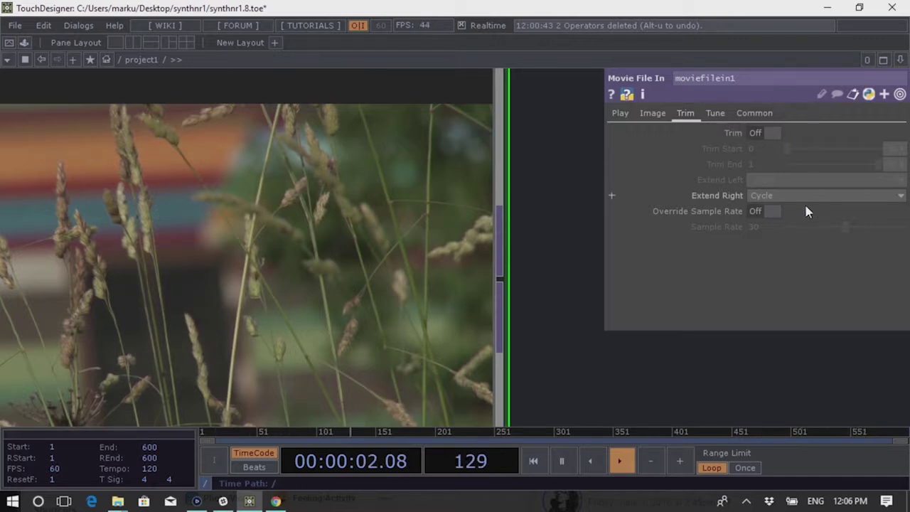
left_click(779, 202)
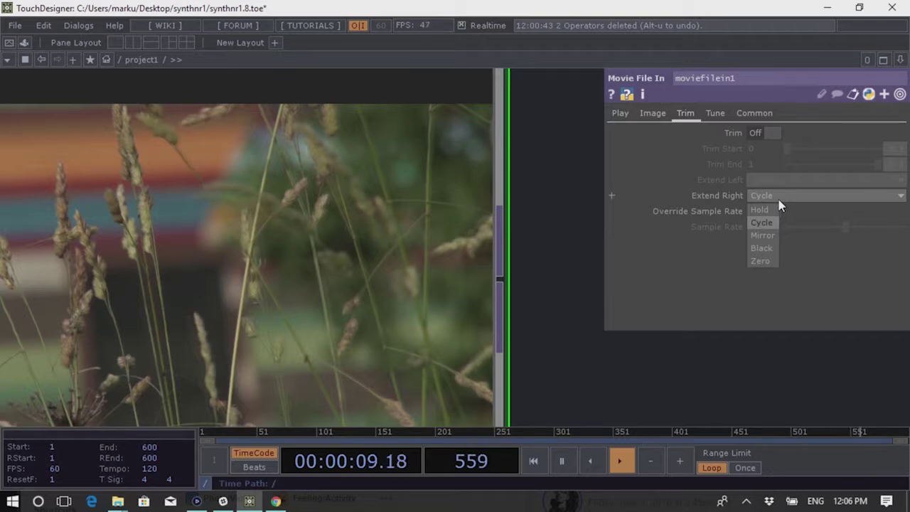
left_click(779, 202)
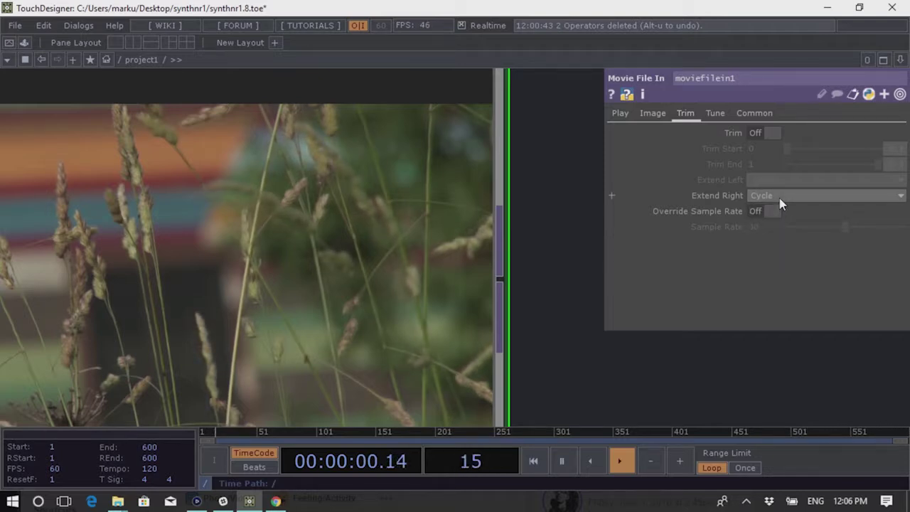
left_click(718, 118)
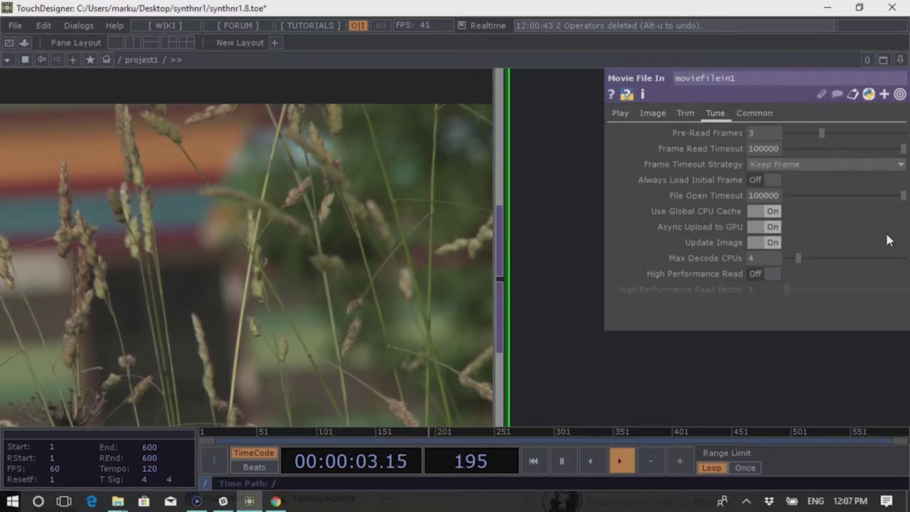
scroll(451, 256, "down", 5)
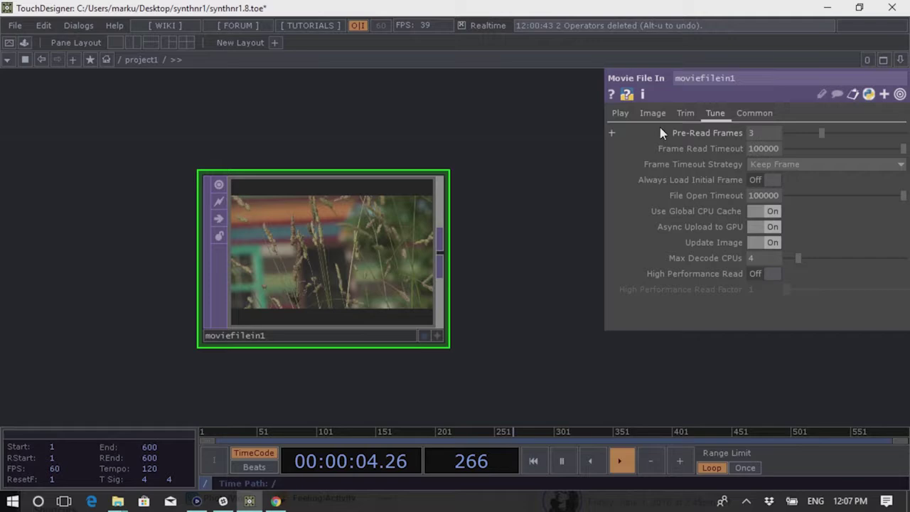
left_click(620, 113)
left_click_drag(524, 258, 444, 207)
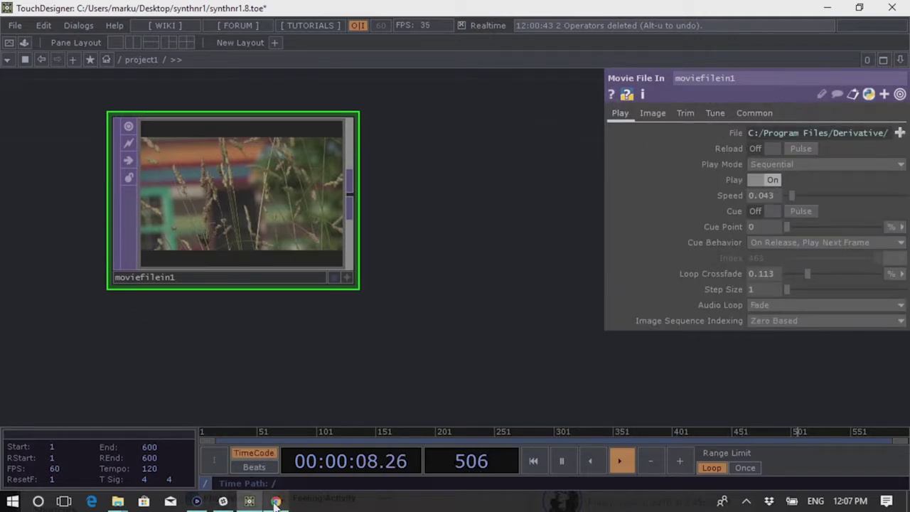
Switch to Chrome and bring up the Movie File In TOP documentation page in a larger view
mouse_move(279, 503)
left_click(270, 463)
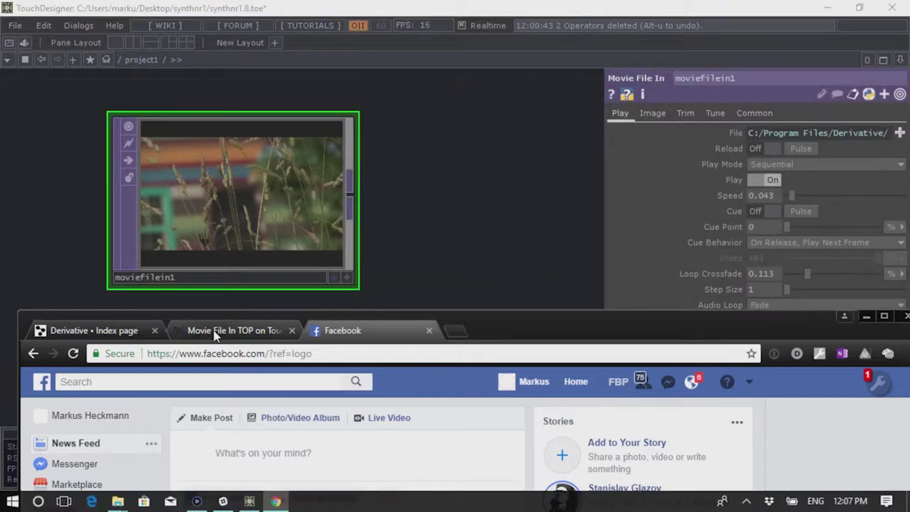
left_click(231, 330)
left_click_drag(498, 328, 492, 32)
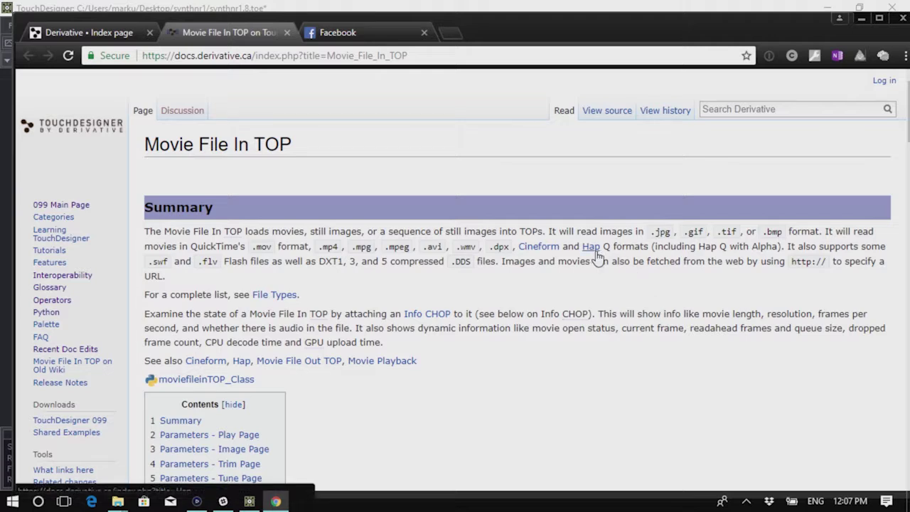
Look up the Hap codec page linked from the supported formats, go back, and switch to TouchDesigner
left_click_drag(610, 247, 576, 246)
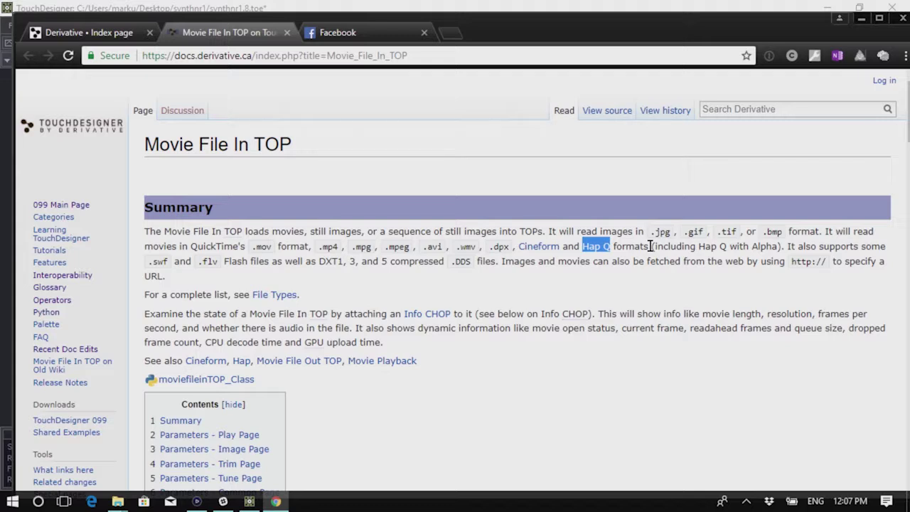
left_click(589, 245)
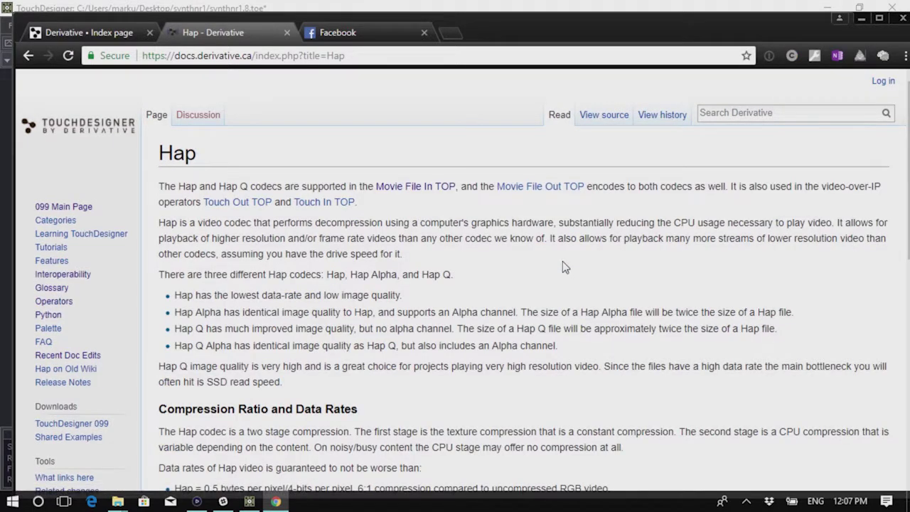
left_click(32, 56)
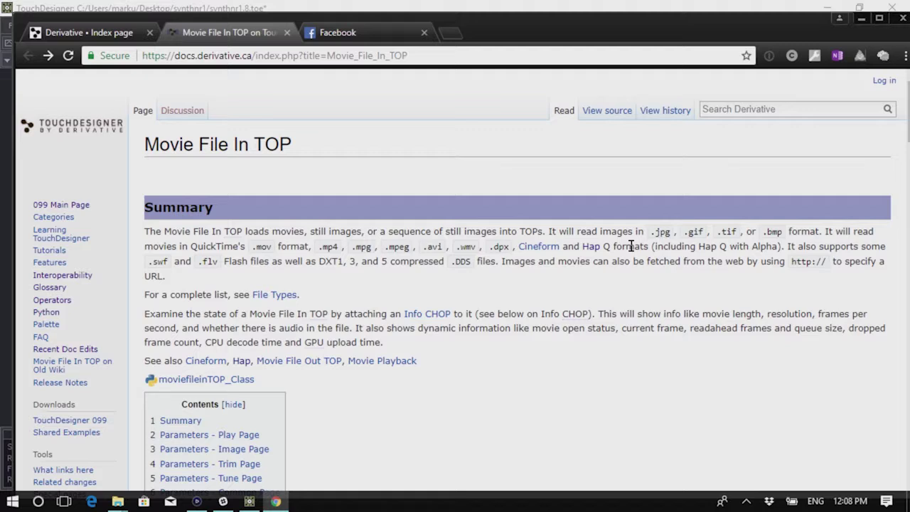
left_click(542, 6)
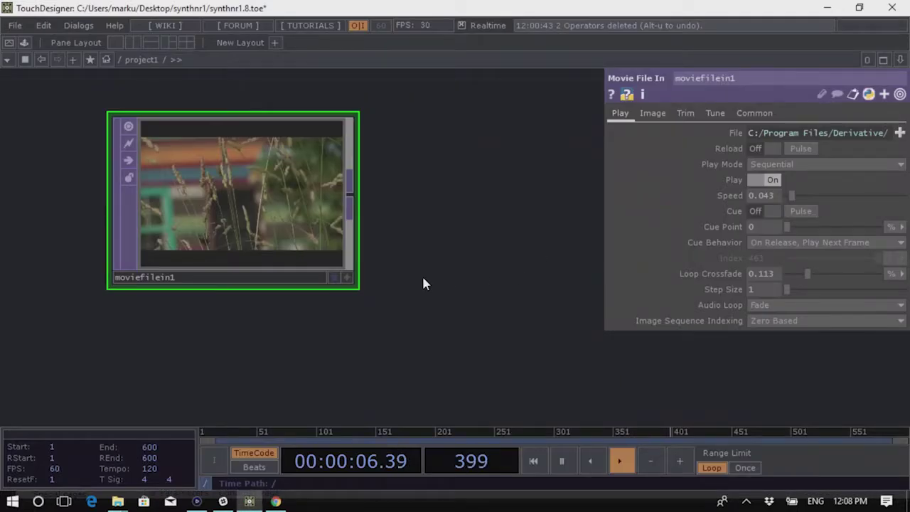
Add a Text TOP directly below the moviefilein1 node
left_click_drag(425, 283, 337, 285)
scroll(355, 263, "down", 2)
scroll(362, 228, "down", 1)
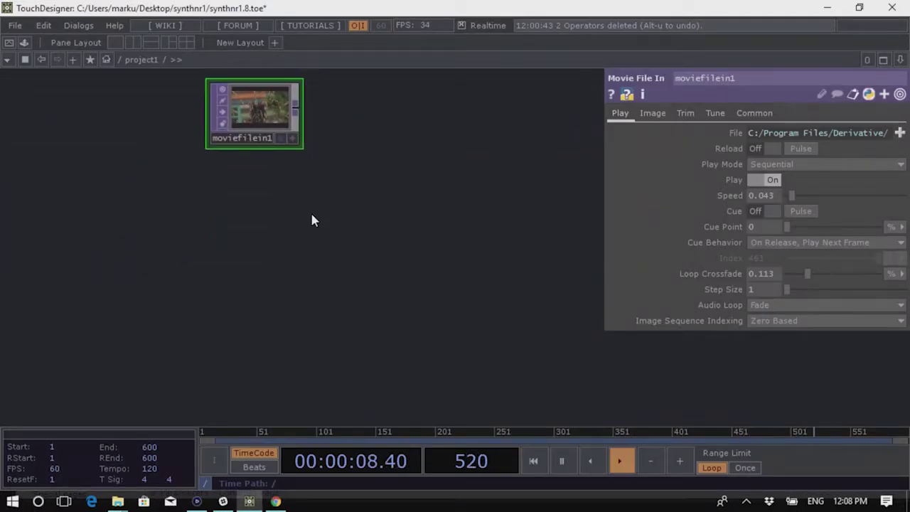
key("Tab")
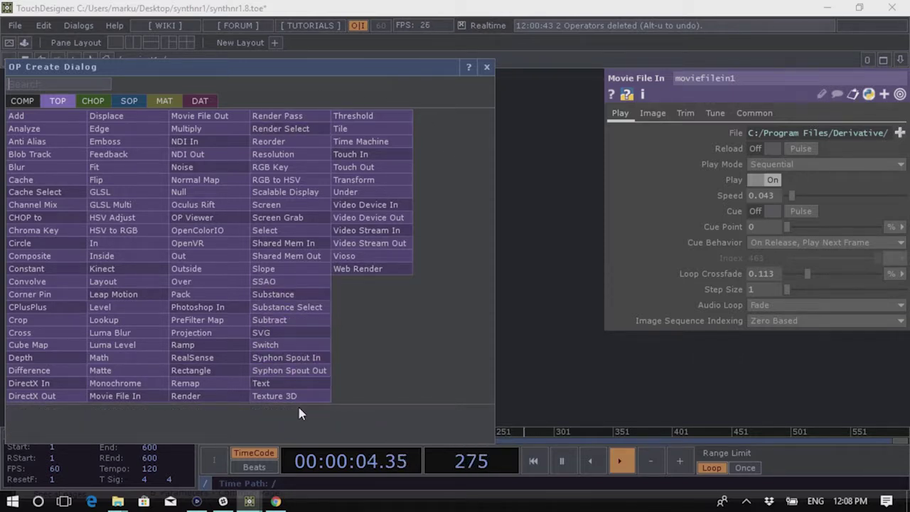
left_click(291, 382)
left_click(239, 207)
left_click_drag(355, 217, 437, 239)
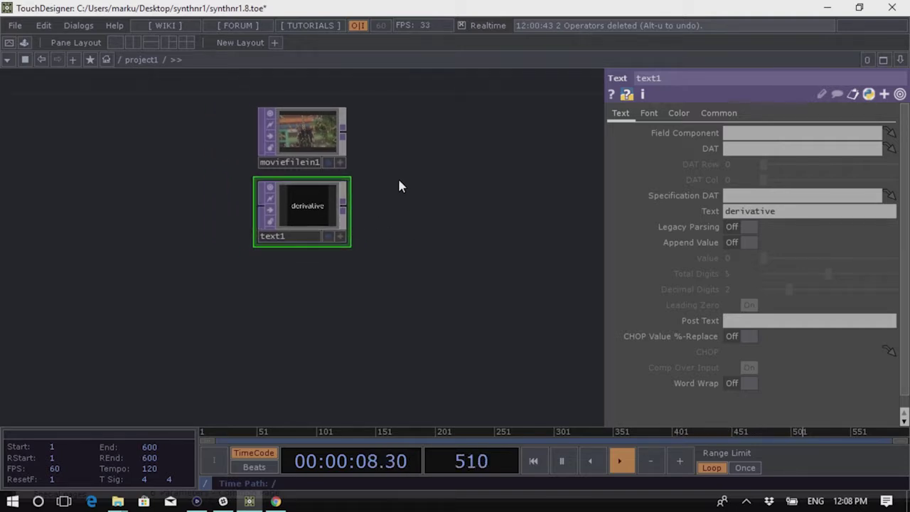
Change the Text TOP's displayed text to "Hello"
scroll(397, 176, "up", 4)
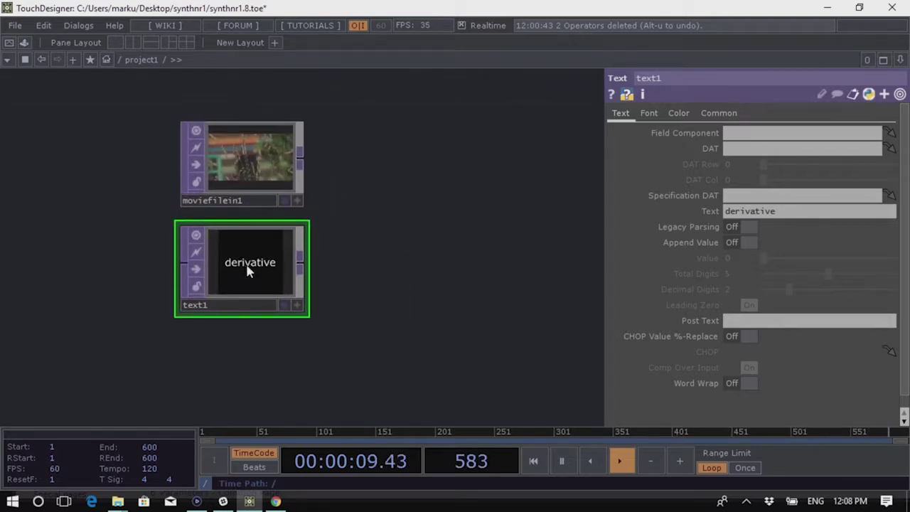
scroll(444, 285, "up", 3)
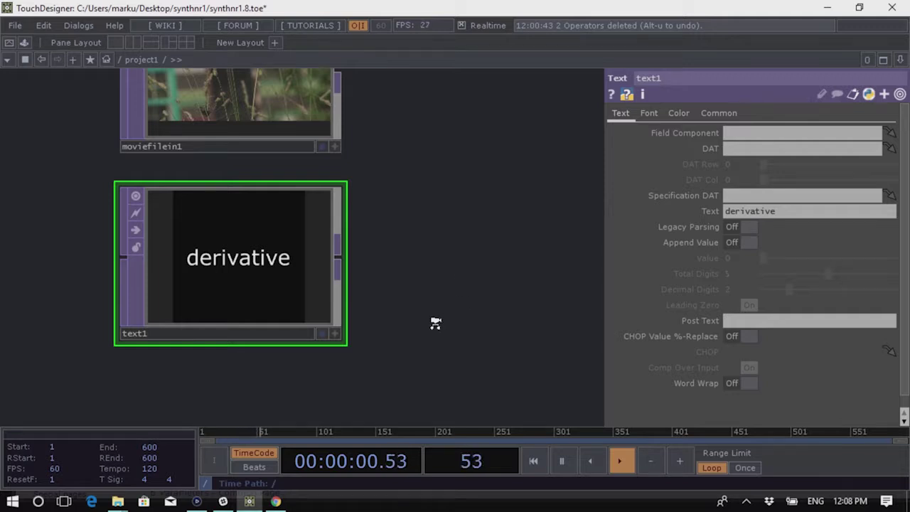
scroll(436, 325, "down", 2)
double_click(804, 212)
type("Hello")
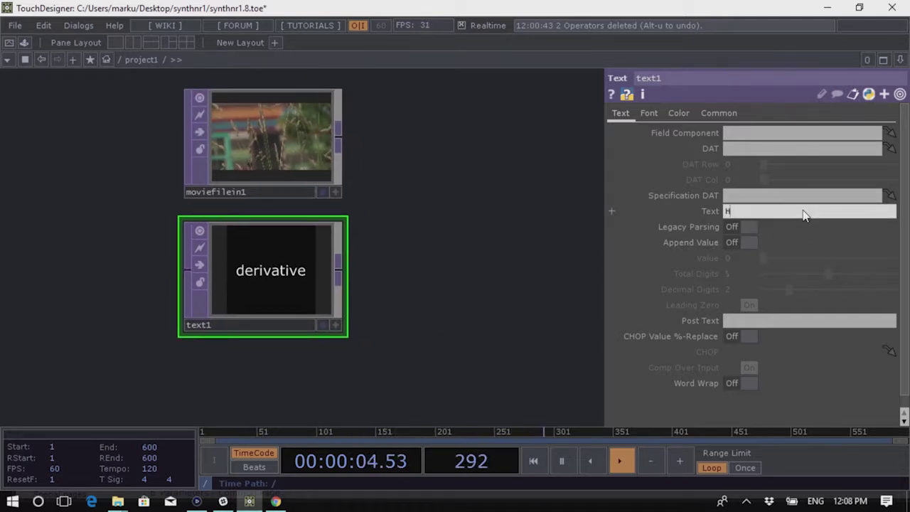
key("Return")
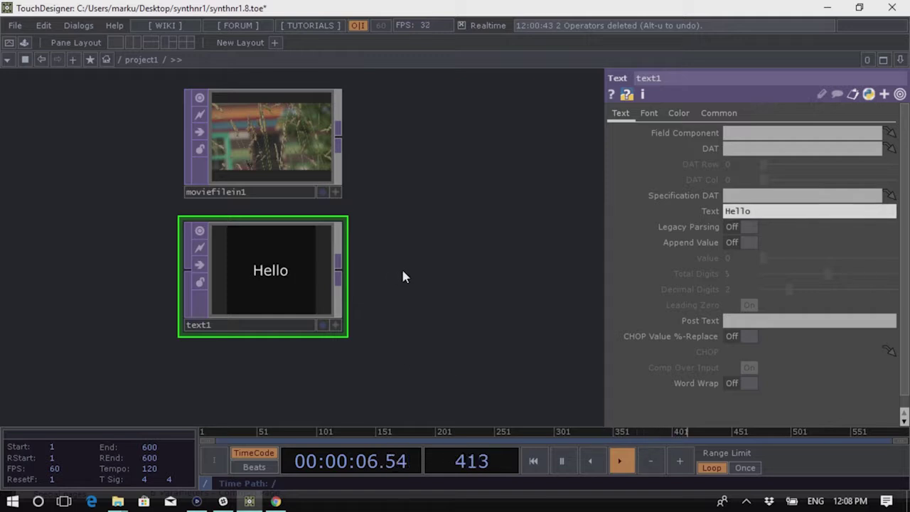
Look through the Text TOP's Font and Color settings and return to its Text settings
left_click(652, 115)
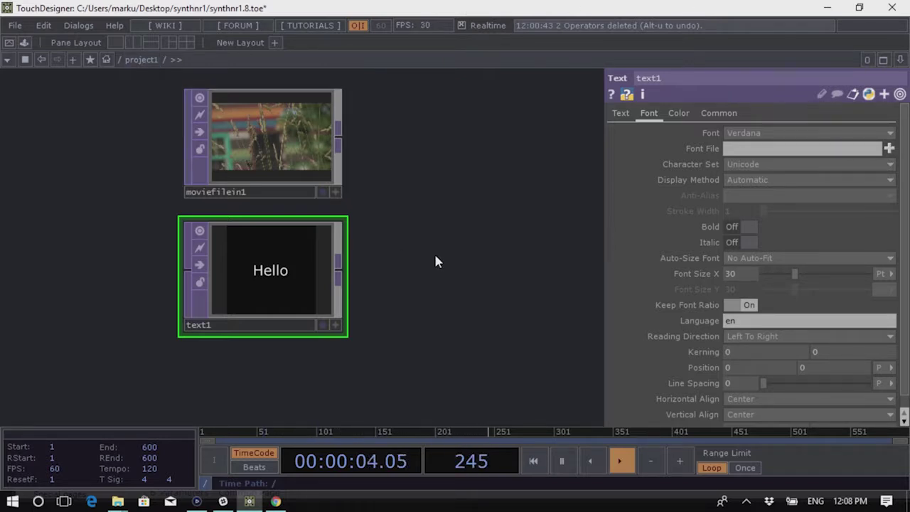
left_click_drag(434, 262, 384, 266)
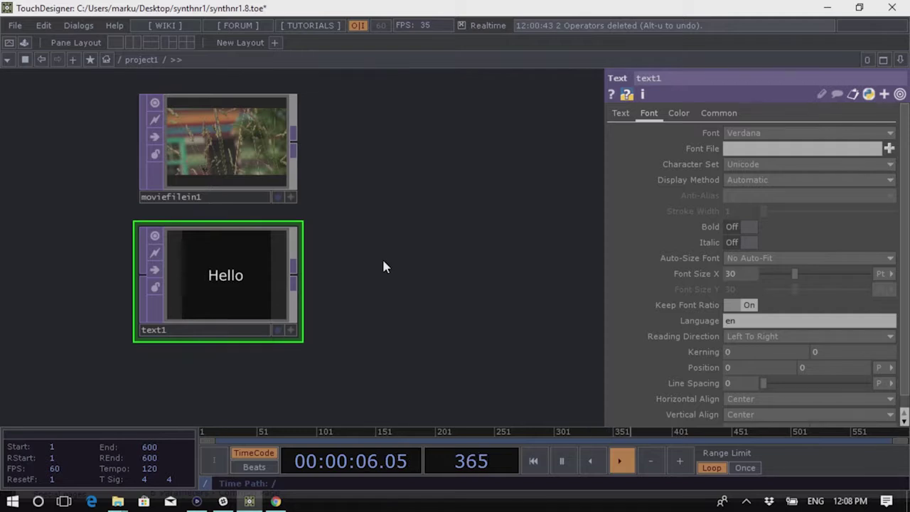
left_click(678, 115)
left_click(621, 113)
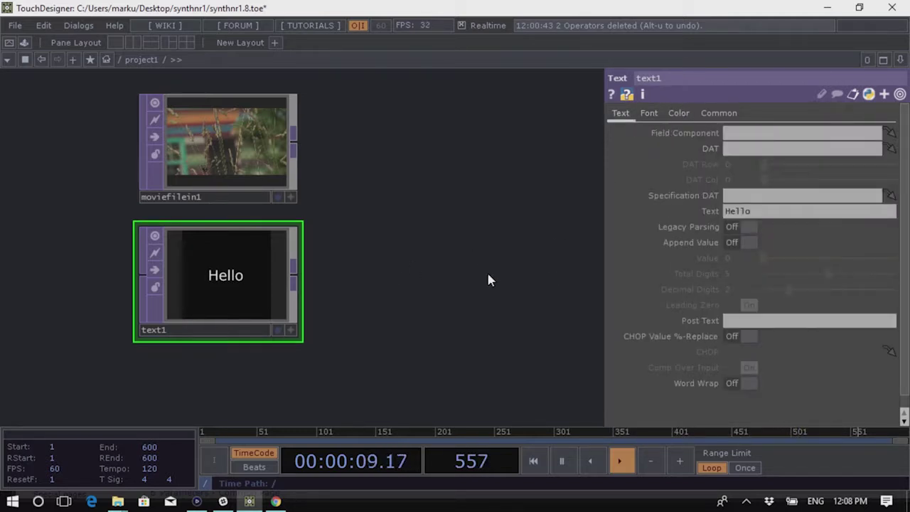
Create an Add TOP wired from the moviefilein1 output and place it beside the movie and text nodes
left_click_drag(487, 281, 467, 280)
left_click_drag(409, 318, 410, 360)
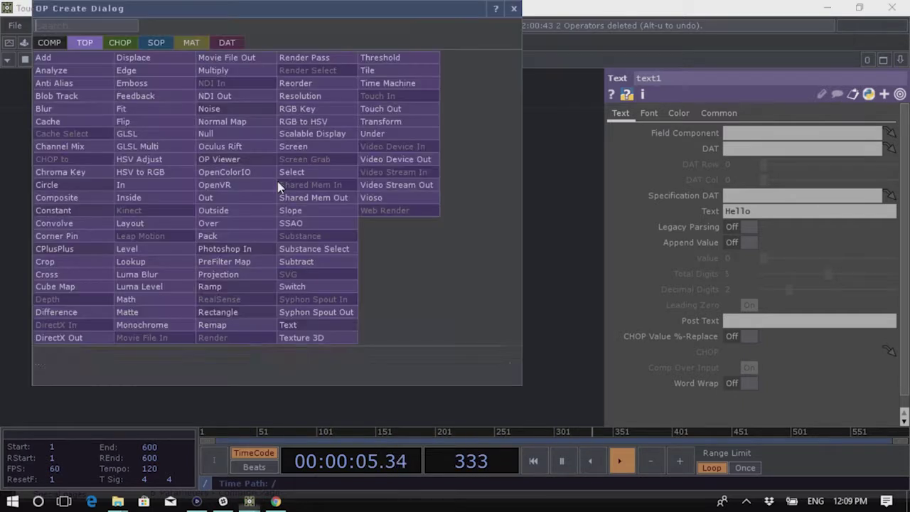
right_click(278, 187)
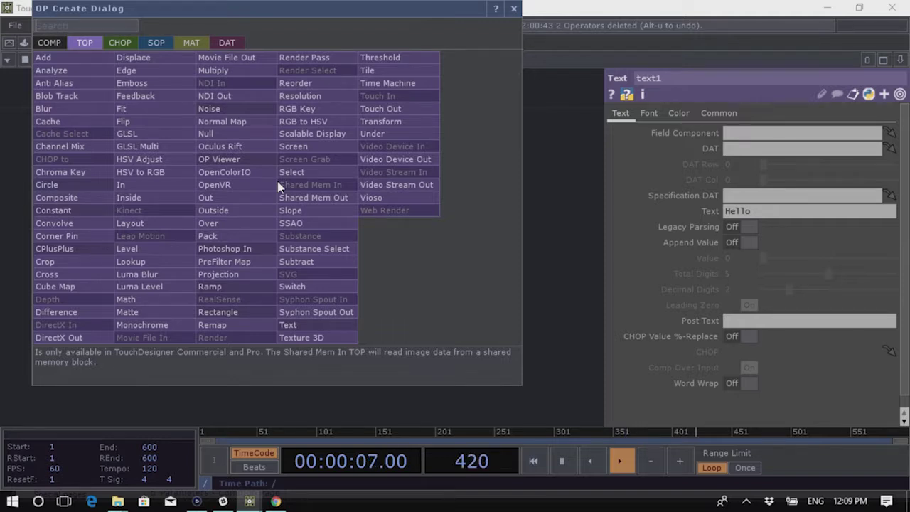
type("ad")
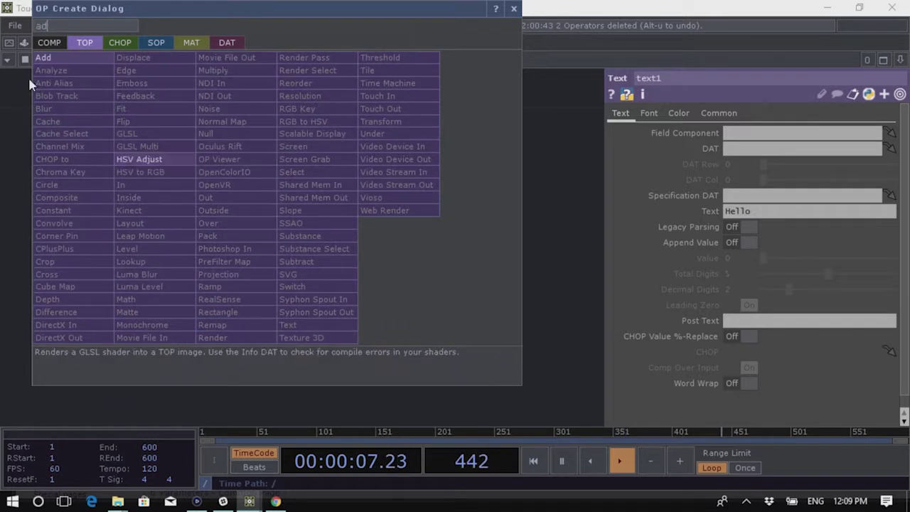
left_click(71, 63)
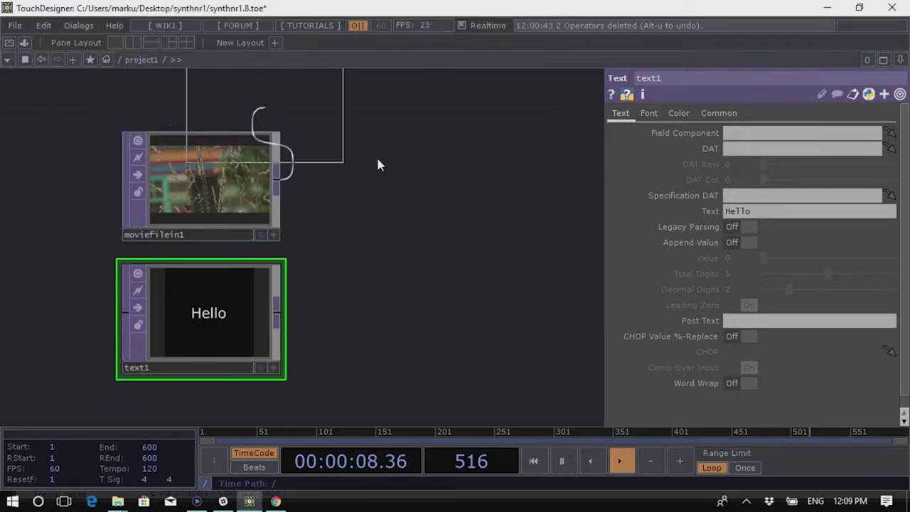
left_click(448, 249)
left_click_drag(476, 368, 426, 352)
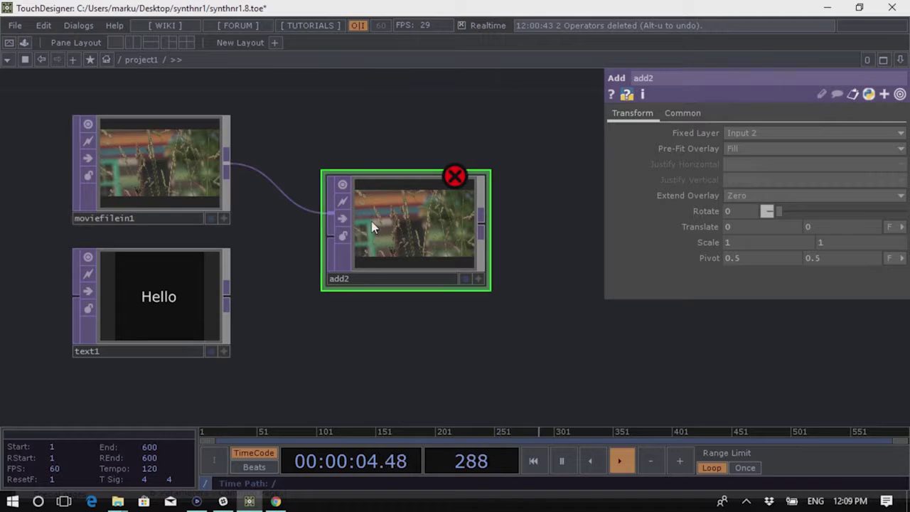
Connect the output of text1 to the second input of the new Add TOP
left_click(228, 302)
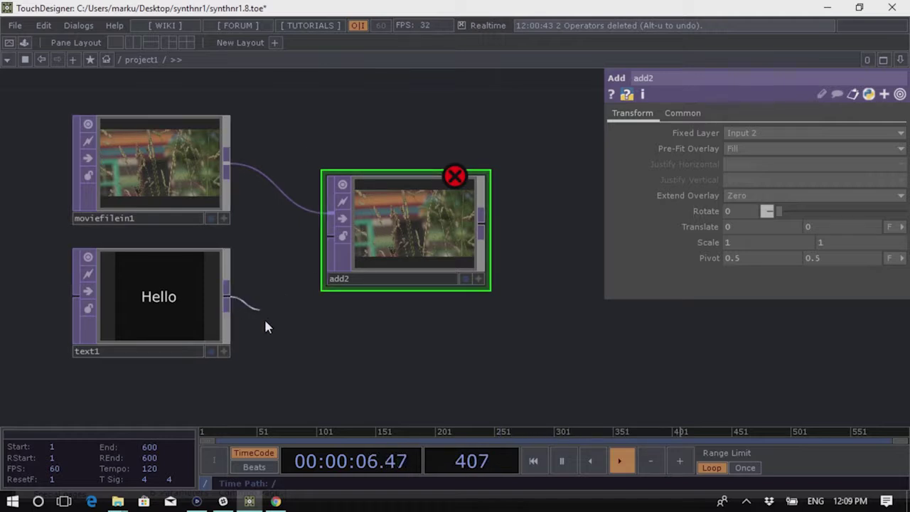
left_click(318, 262)
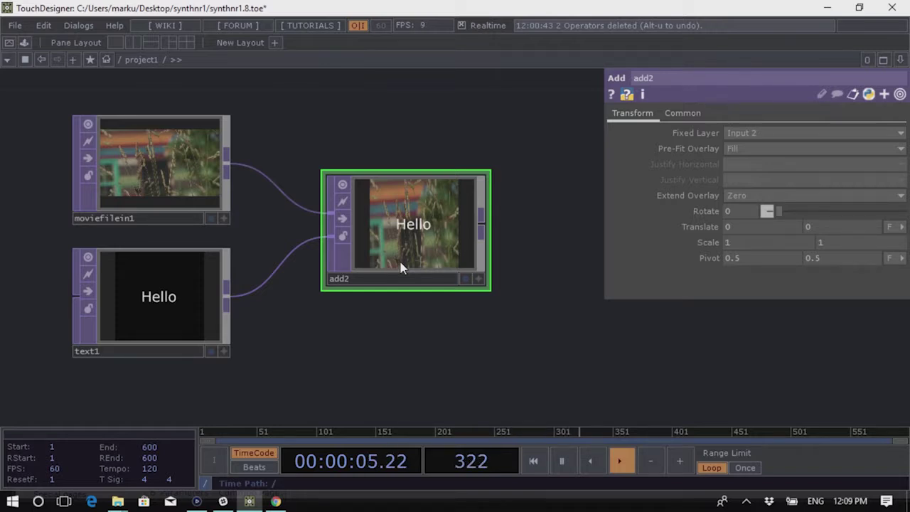
left_click_drag(399, 224, 417, 231)
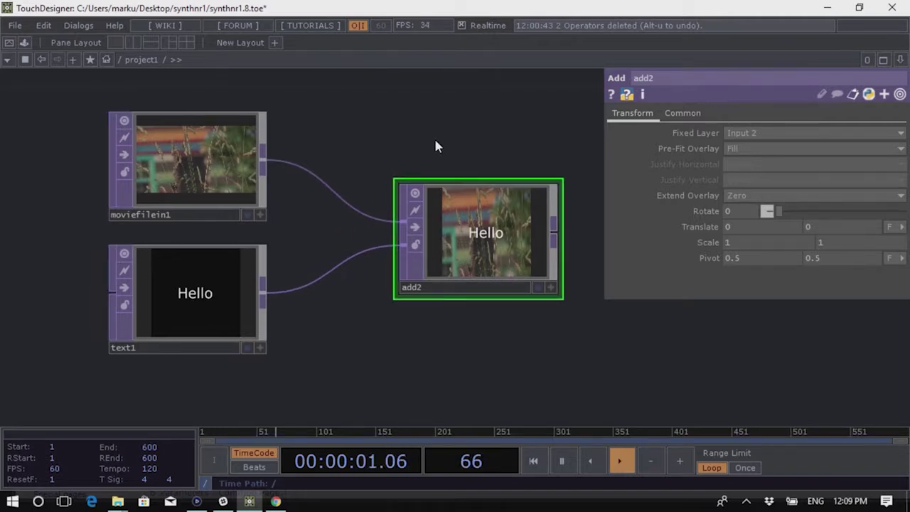
Examine the rest of the network, from the Leap Motion chain to the circle, add1, transform1 and rgbaDelay nodes, and return to add2
scroll(331, 339, "down", 5)
left_click_drag(447, 320, 264, 306)
scroll(332, 295, "down", 2)
left_click_drag(552, 309, 57, 193)
scroll(427, 219, "up", 5)
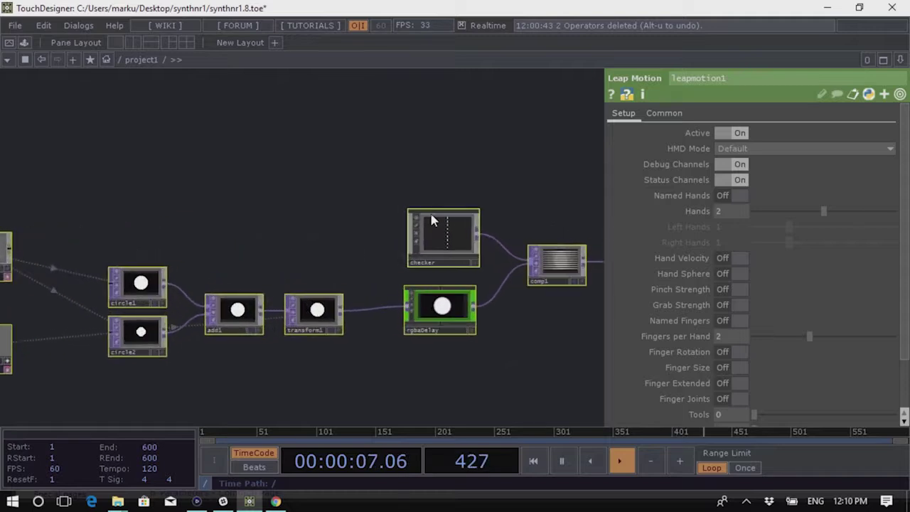
scroll(484, 179, "down", 5)
scroll(324, 235, "up", 1)
scroll(370, 230, "up", 4)
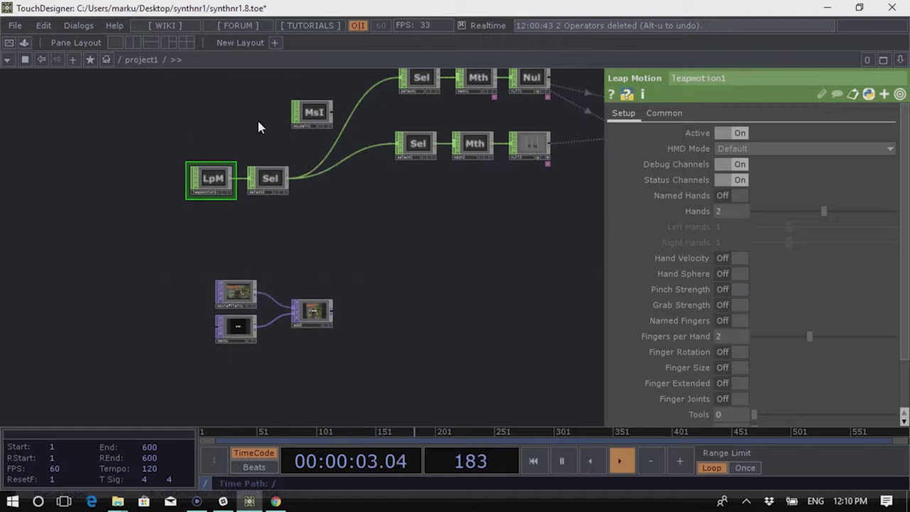
scroll(175, 228, "down", 3)
left_click_drag(126, 111, 602, 223)
scroll(503, 166, "up", 5)
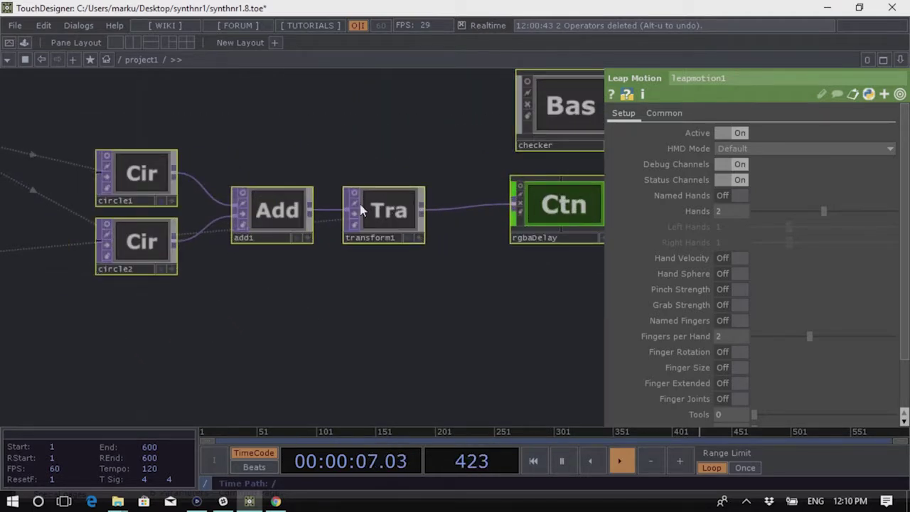
scroll(360, 208, "down", 6)
scroll(350, 247, "up", 4)
scroll(350, 248, "up", 6)
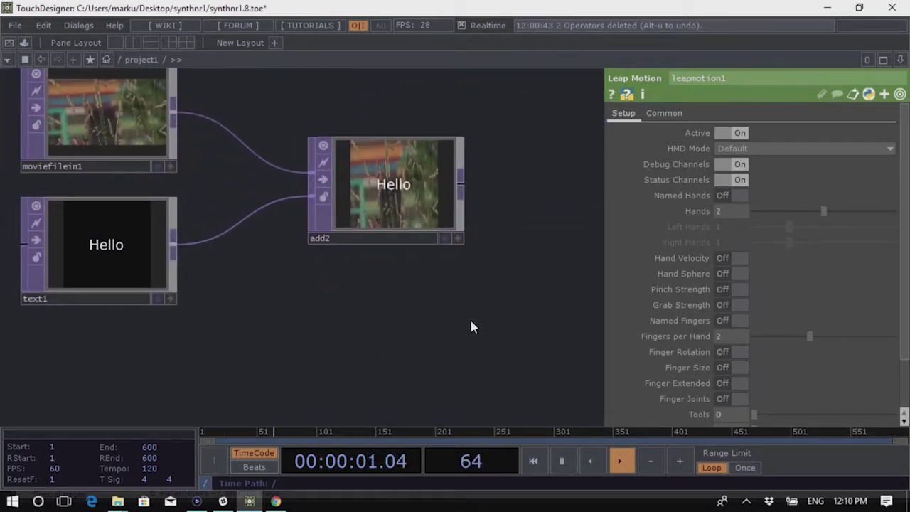
Select the add2 node and look over its Transform parameters, including Rotate
left_click(416, 189)
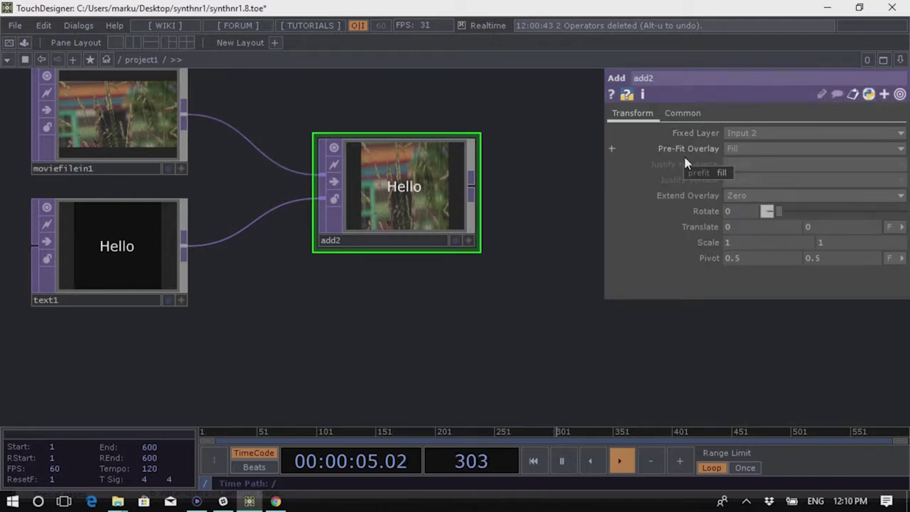
left_click_drag(438, 309, 459, 317)
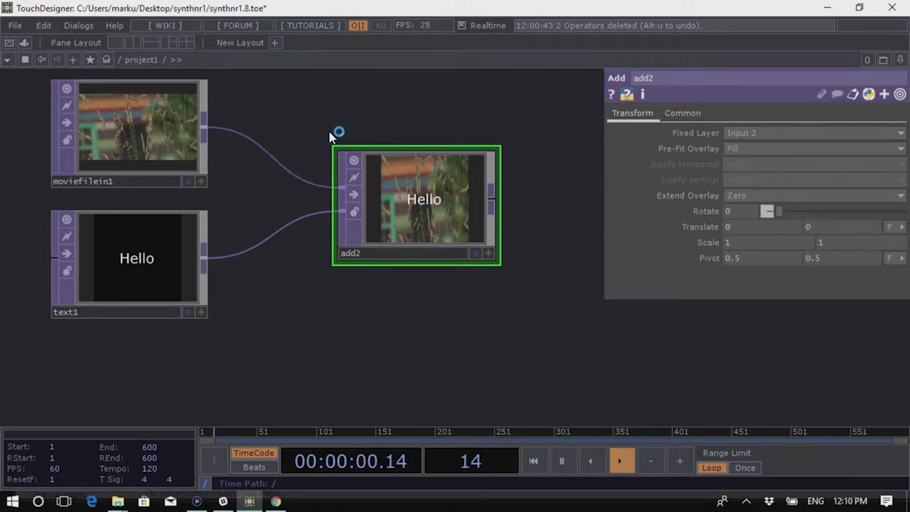
left_click_drag(795, 218, 768, 213)
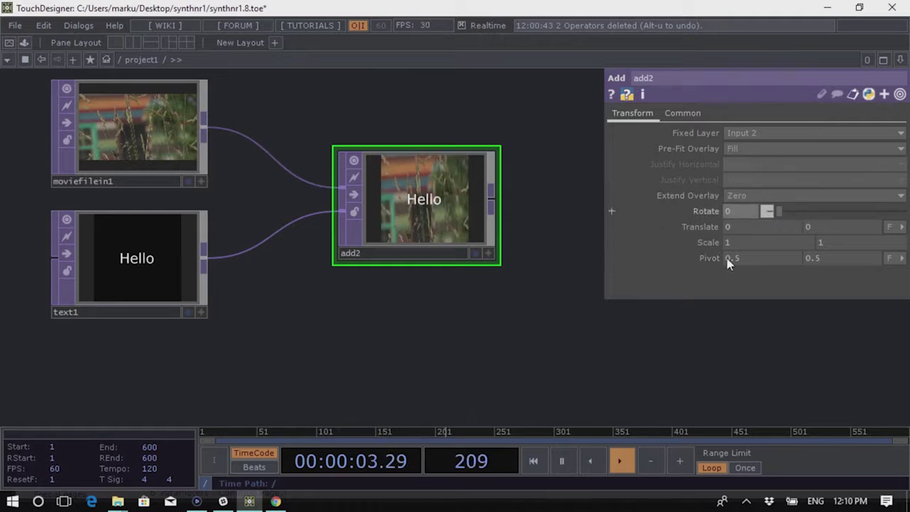
left_click_drag(772, 210, 753, 220)
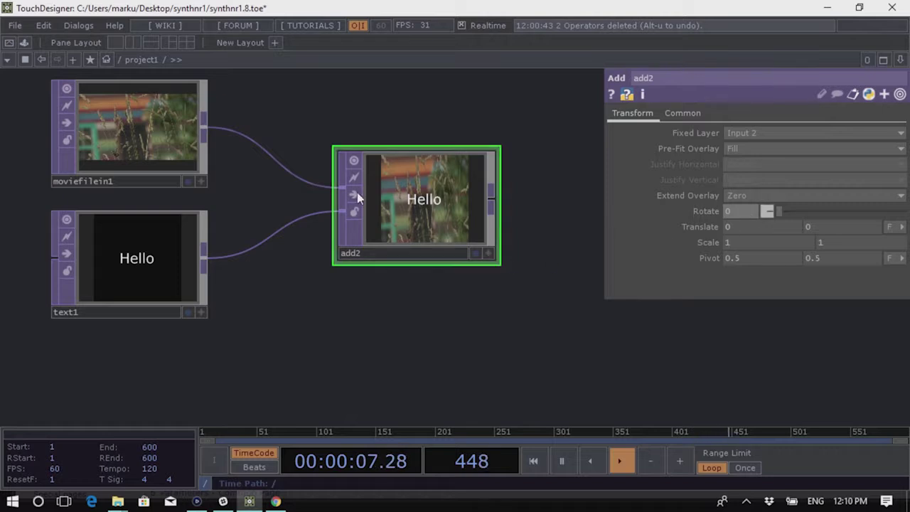
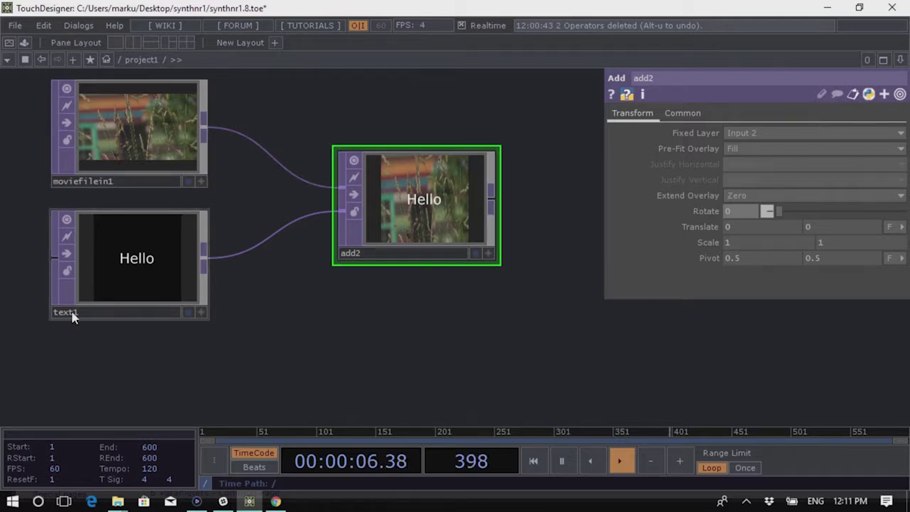
Try the Fit Horizontal and Fit Vertical options for the Pre-Fit Overlay of add2 and compare the results
left_click(744, 149)
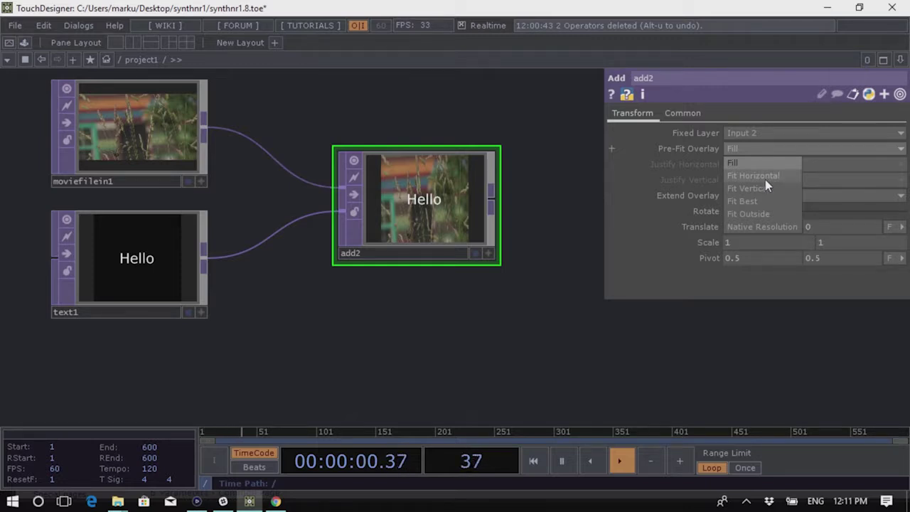
left_click(766, 179)
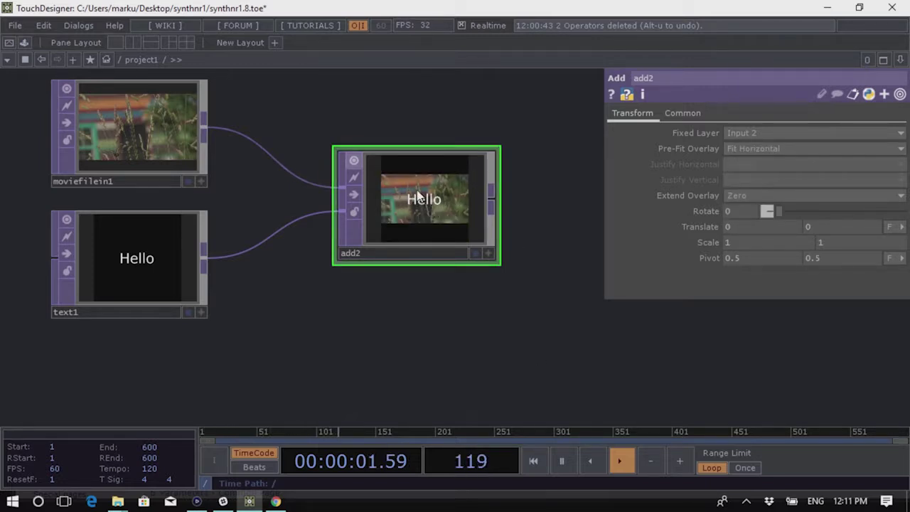
scroll(419, 198, "up", 4)
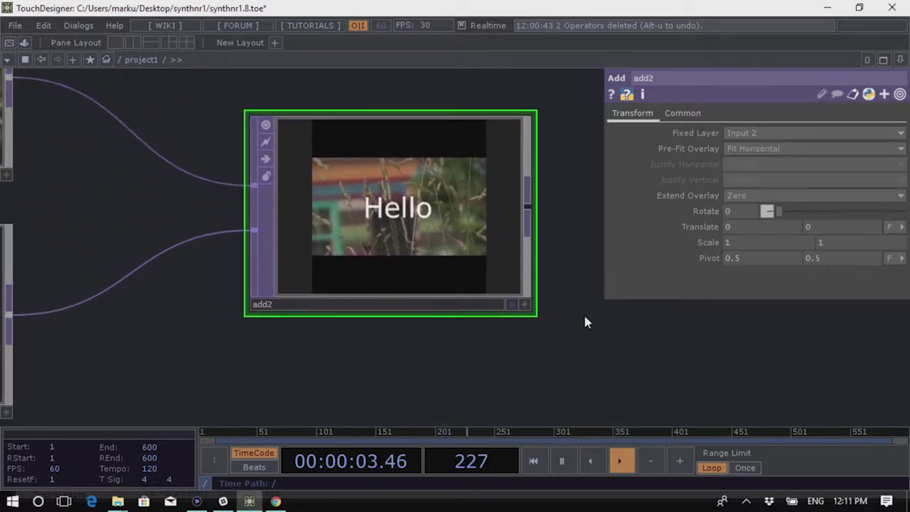
left_click(760, 150)
left_click(763, 190)
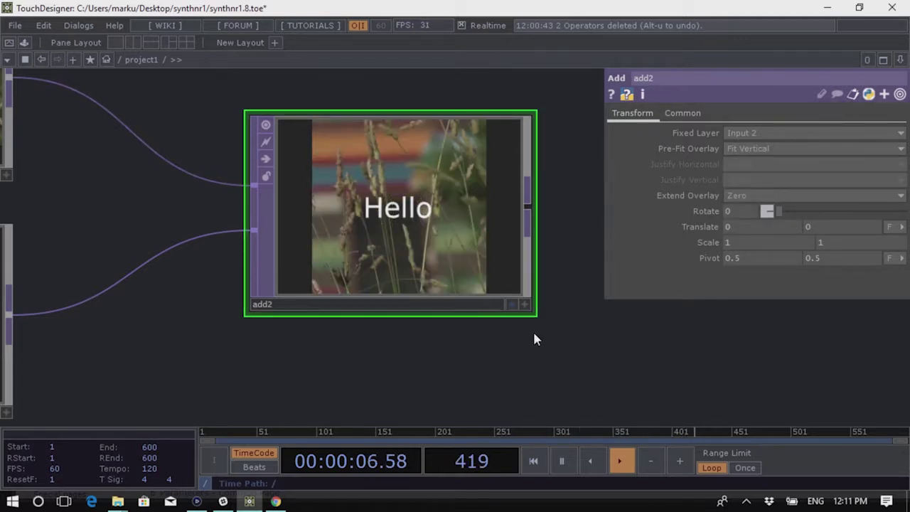
key("h")
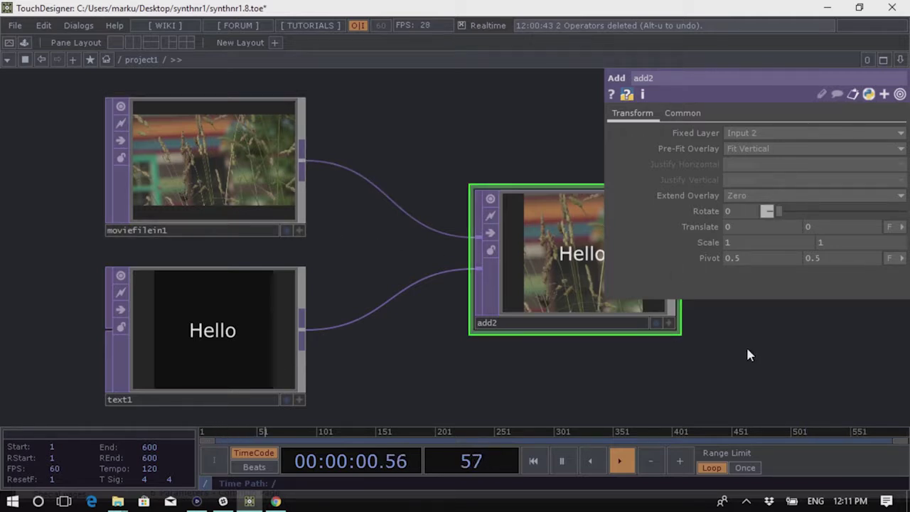
Try the Fit Best and Fit Outside options for the Pre-Fit Overlay of add2
left_click(754, 147)
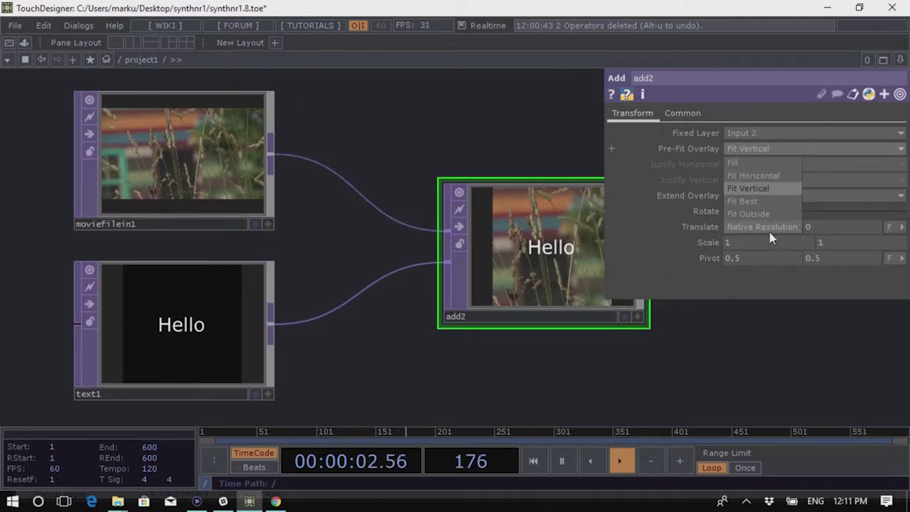
left_click(755, 201)
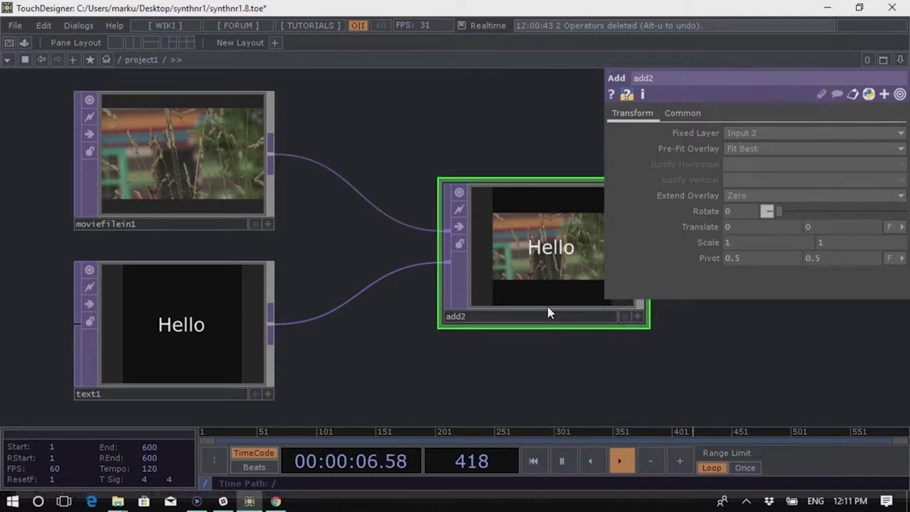
left_click(753, 149)
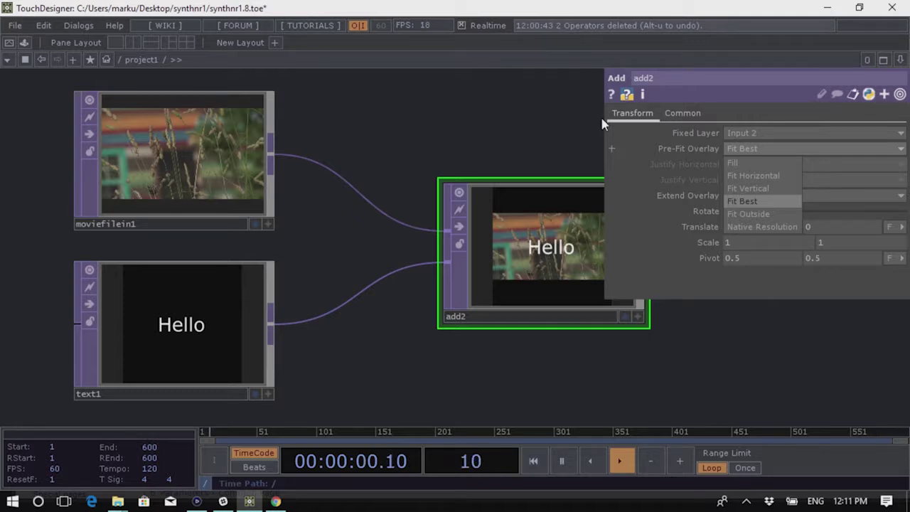
left_click(747, 214)
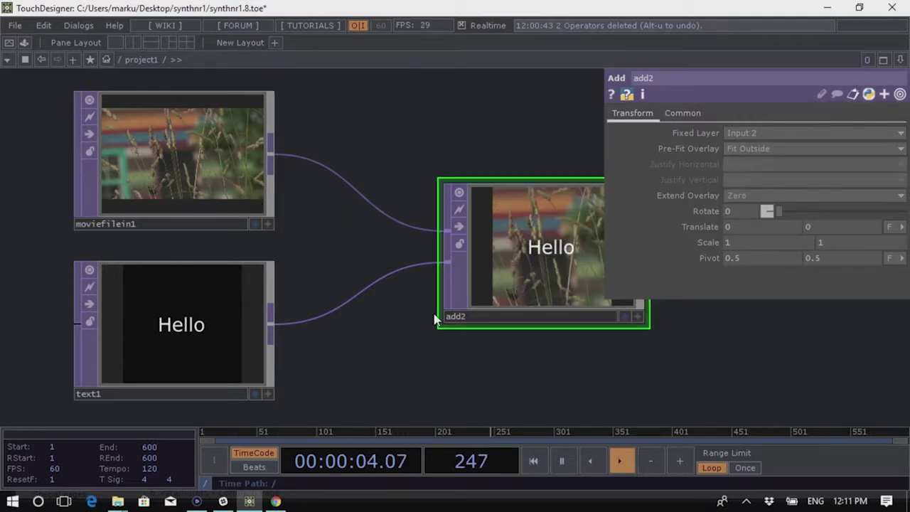
Try Native Resolution as the Pre-Fit Overlay of add2
left_click(765, 149)
left_click(773, 227)
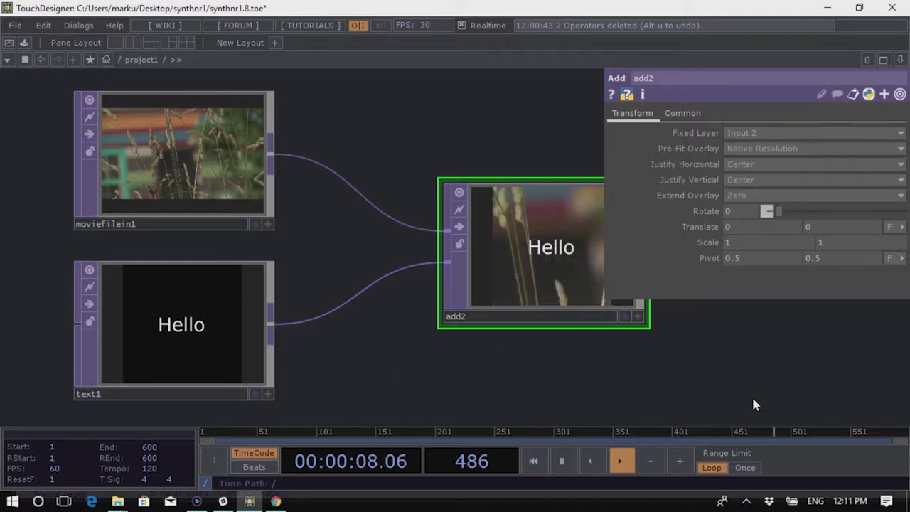
left_click_drag(759, 346, 769, 356)
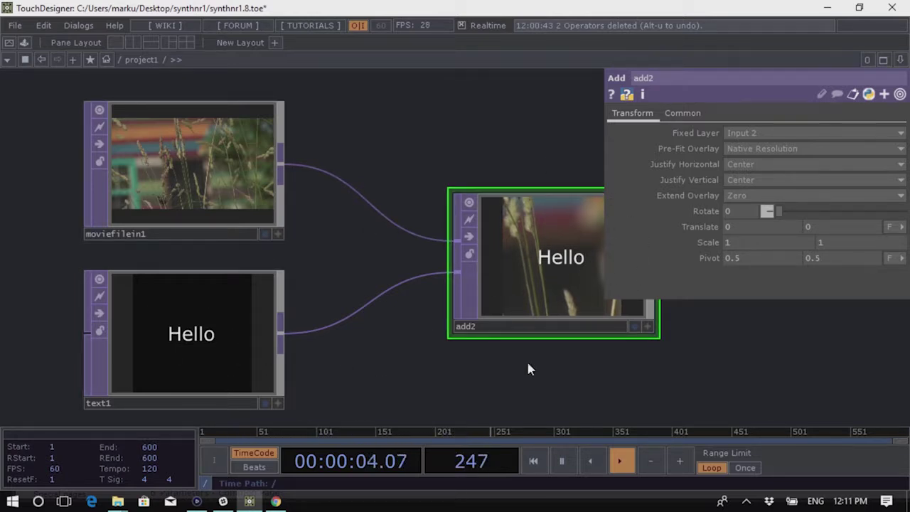
Set the Fixed Layer of add2 to Input 1, inspect the combined image, and check the text1 node's info
scroll(528, 362, "down", 3)
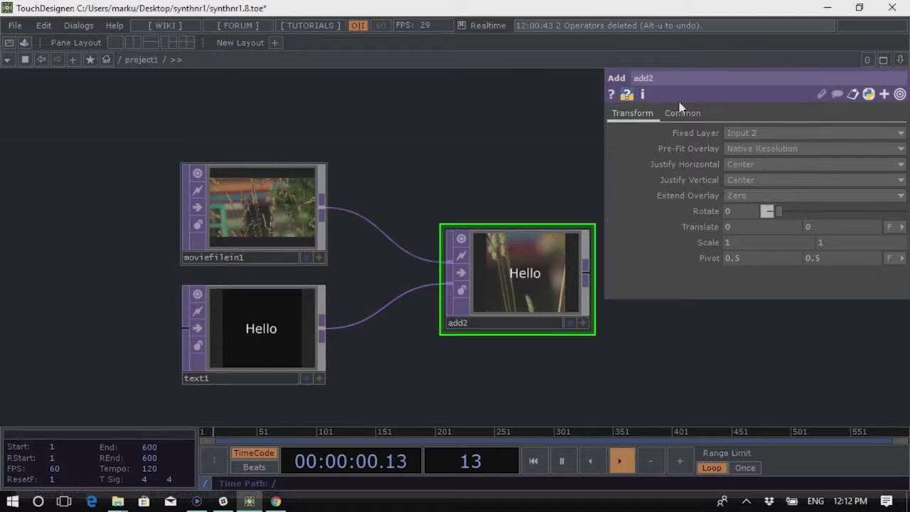
left_click(747, 134)
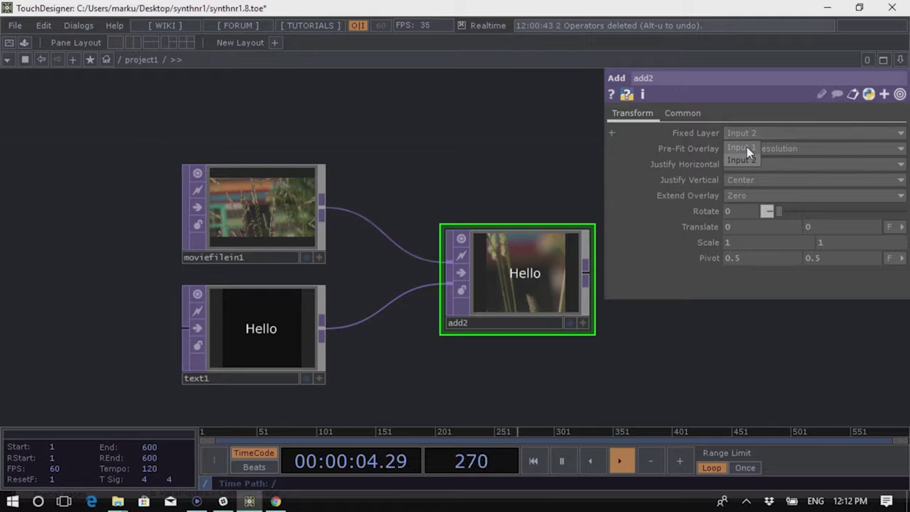
left_click(747, 147)
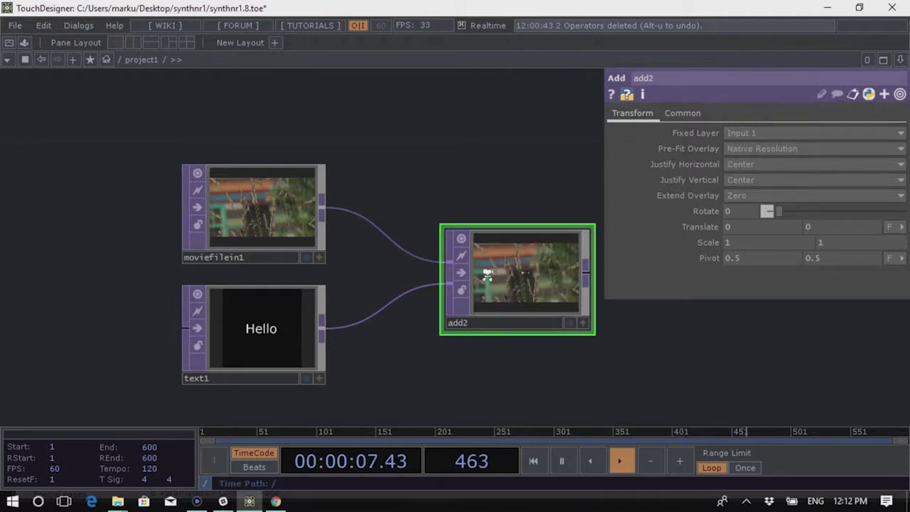
scroll(484, 278, "up", 2)
scroll(558, 263, "up", 3)
scroll(543, 264, "down", 5)
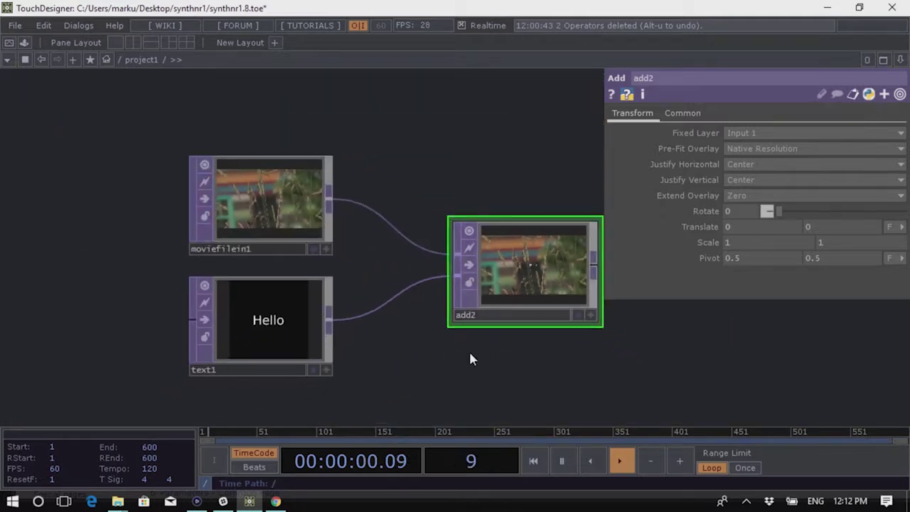
middle_click(264, 315)
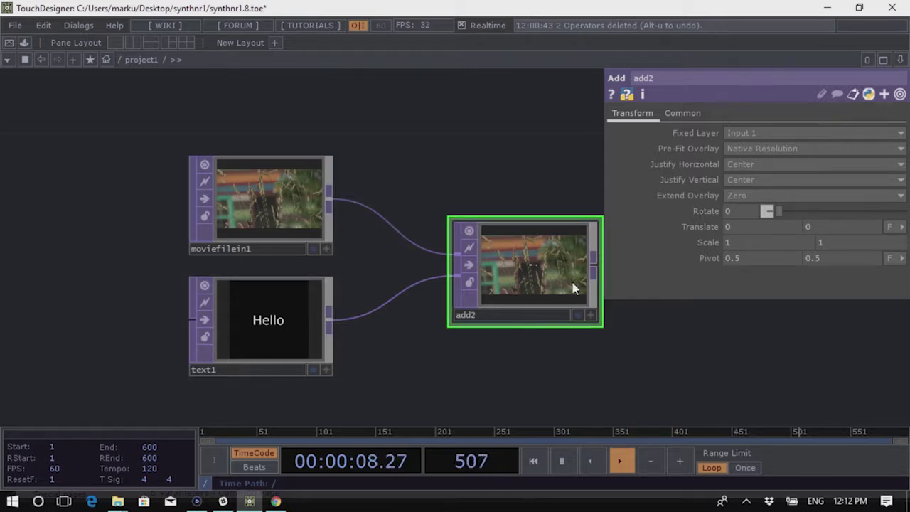
Inspect the small text in the add2 image and set its Pre-Fit Overlay to Fill
scroll(575, 285, "up", 5)
scroll(587, 307, "down", 5)
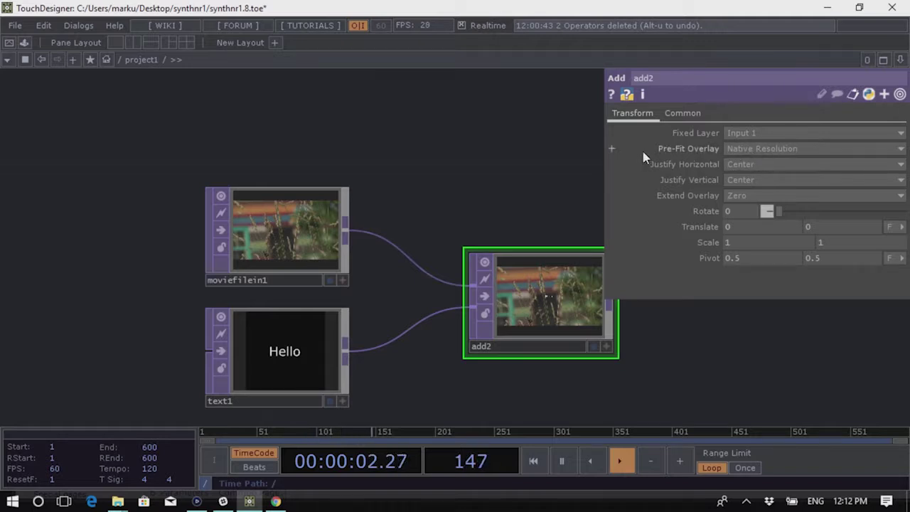
left_click(756, 149)
left_click(754, 164)
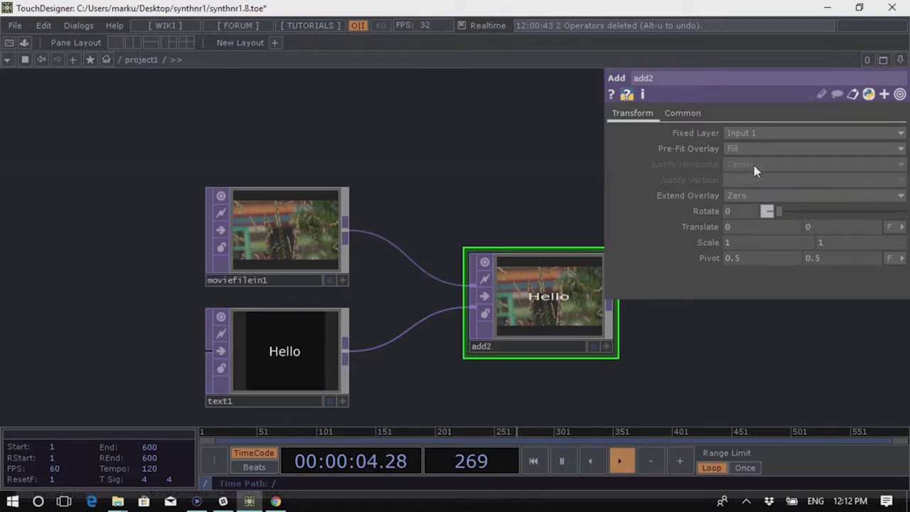
Try Fit Horizontal as the Pre-Fit Overlay of add2, set it to Native Resolution instead, and inspect the Hello text closely
scroll(575, 311, "up", 3)
scroll(486, 304, "down", 3)
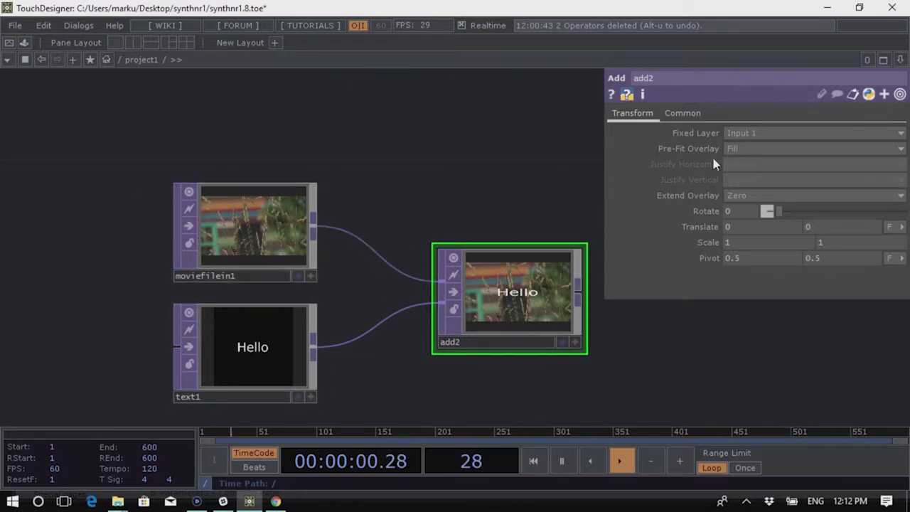
left_click(762, 148)
left_click(759, 178)
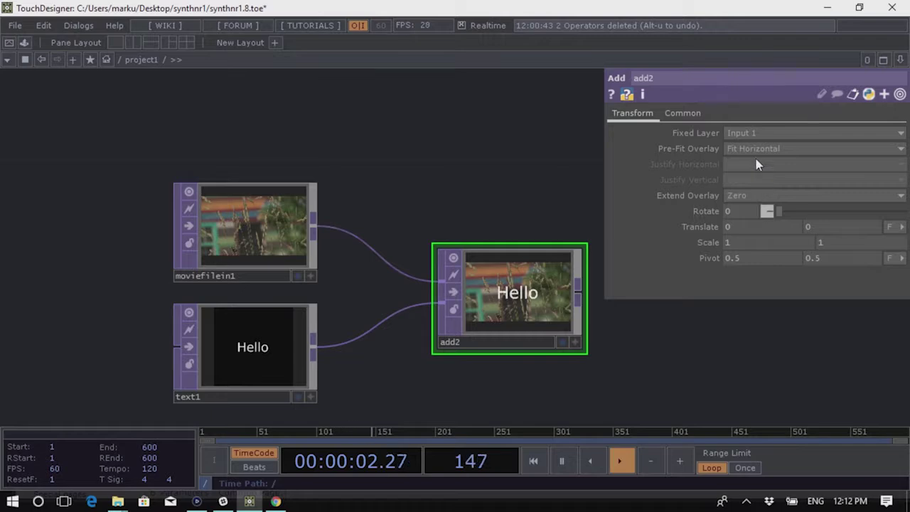
left_click(755, 151)
left_click(761, 226)
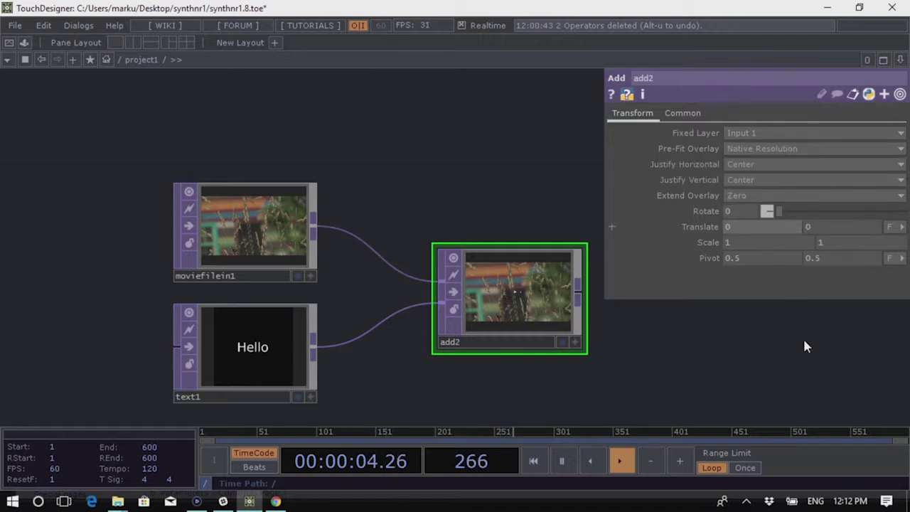
scroll(548, 294, "up", 2)
scroll(543, 311, "up", 5)
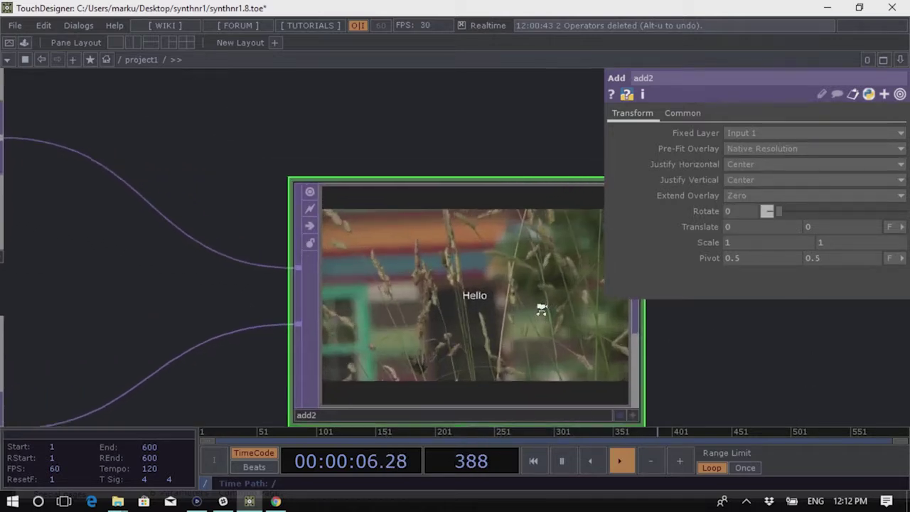
scroll(471, 309, "down", 2)
scroll(441, 285, "up", 2)
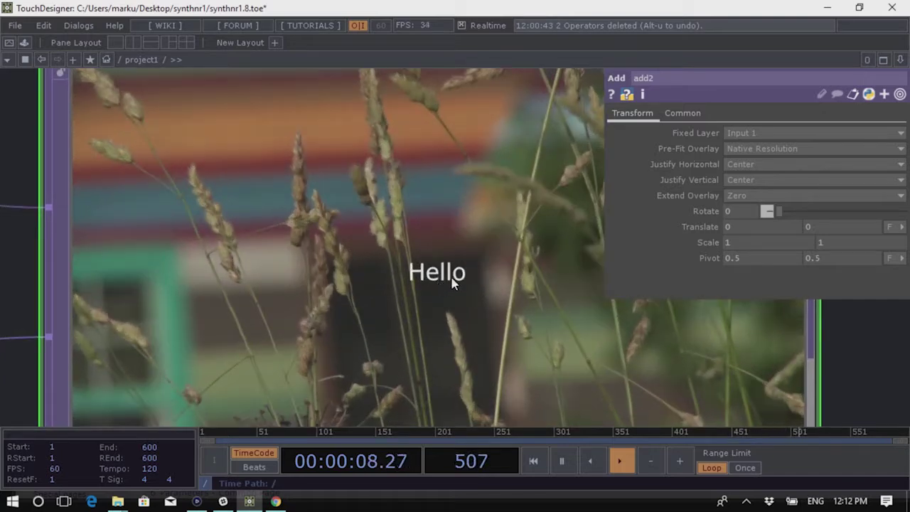
scroll(446, 279, "down", 4)
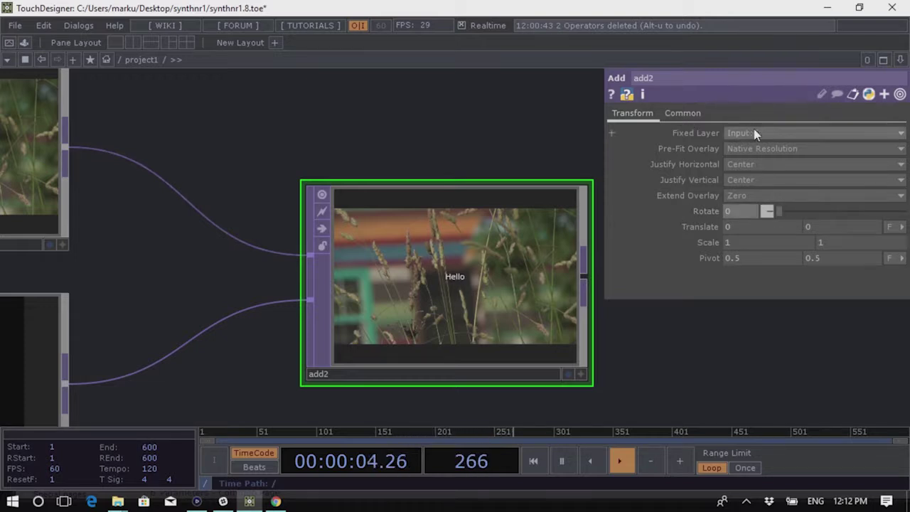
Set the overlay's Rotate to 14 and its Scale to 3 in both directions on add2
scroll(507, 295, "down", 3)
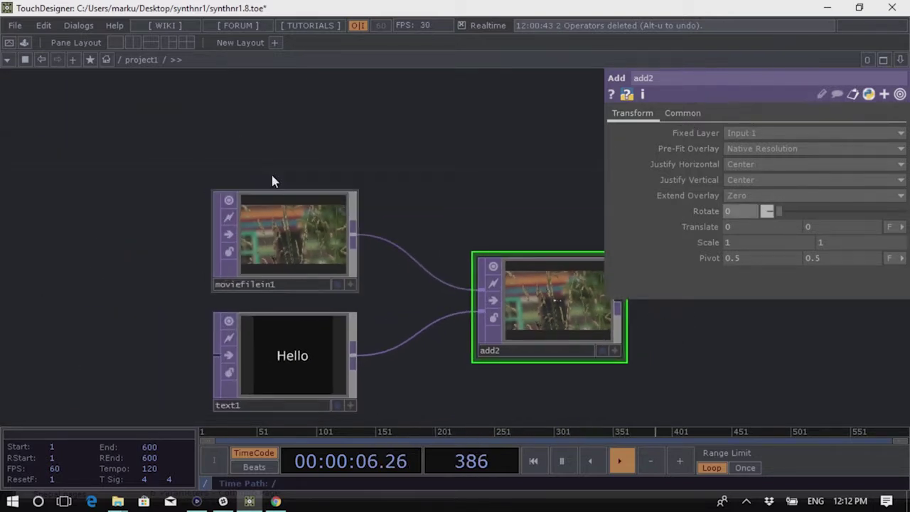
scroll(612, 313, "up", 5)
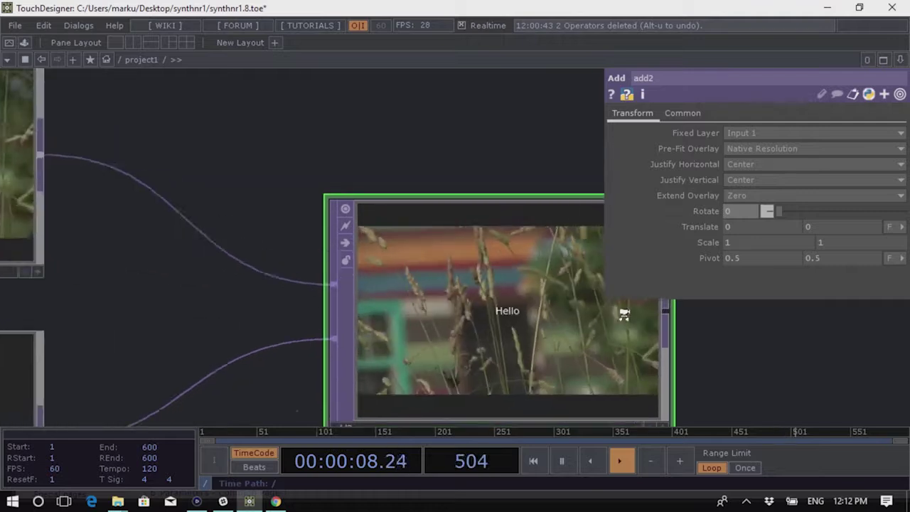
mouse_move(792, 213)
left_mouse_down()
mouse_move(830, 210)
mouse_move(786, 219)
left_mouse_up()
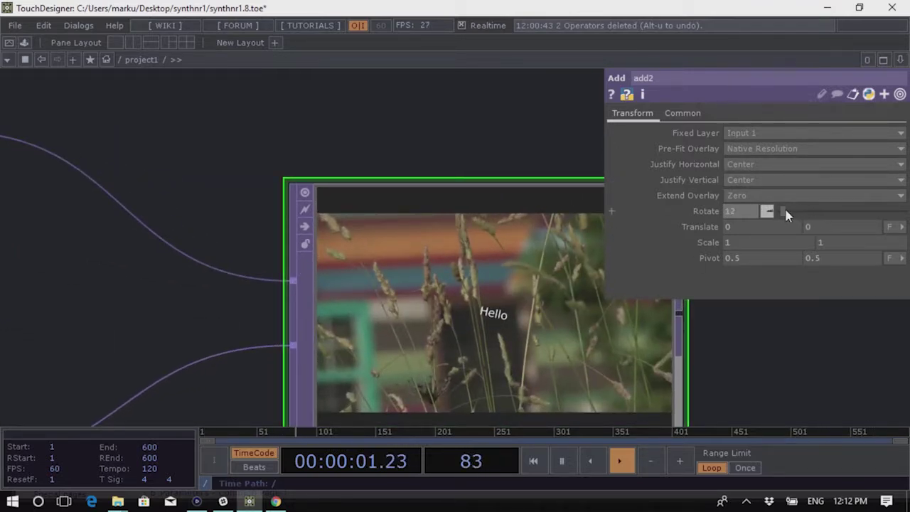
middle_click(708, 226)
middle_click_drag(708, 225, 761, 226)
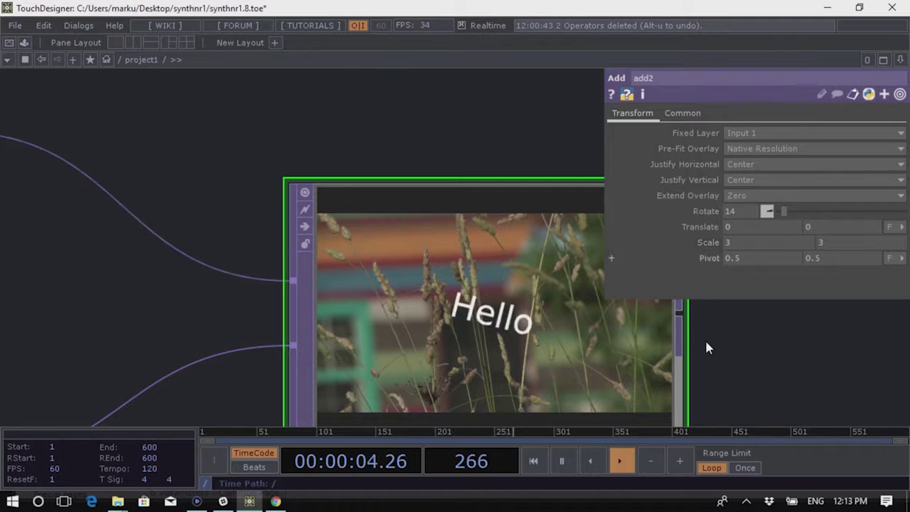
scroll(512, 306, "down", 5)
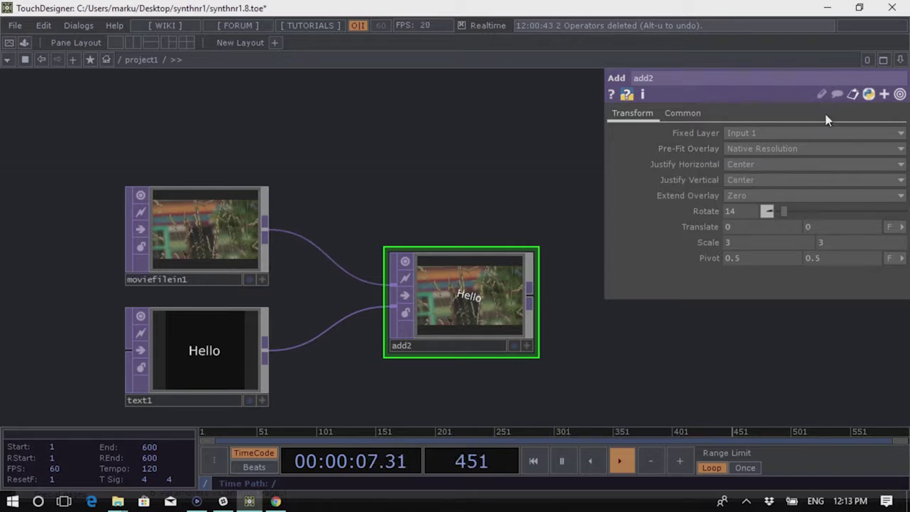
Add a Noise TOP to the network below add2
left_click_drag(686, 368, 597, 320)
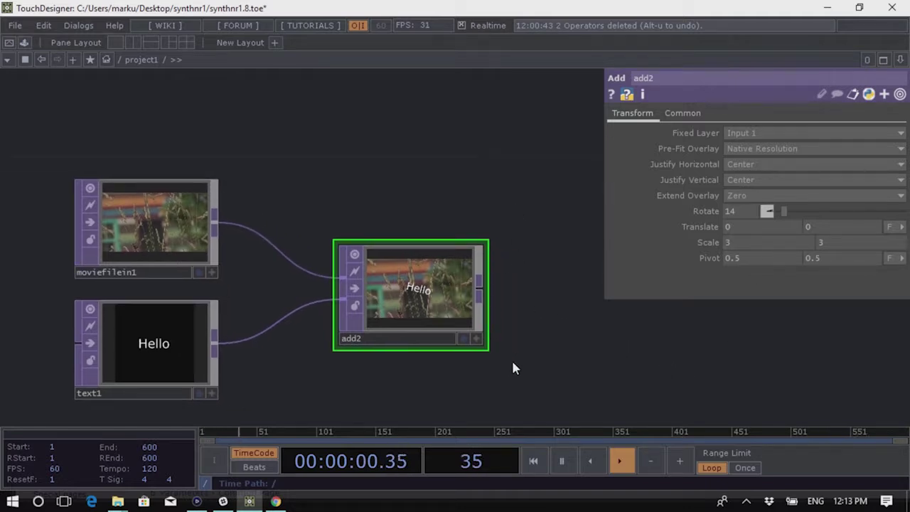
scroll(541, 311, "down", 5)
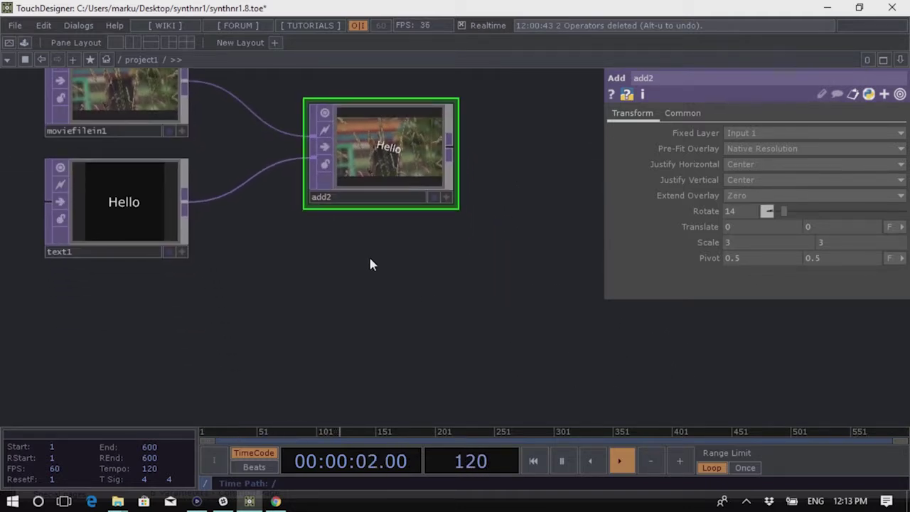
key("Tab")
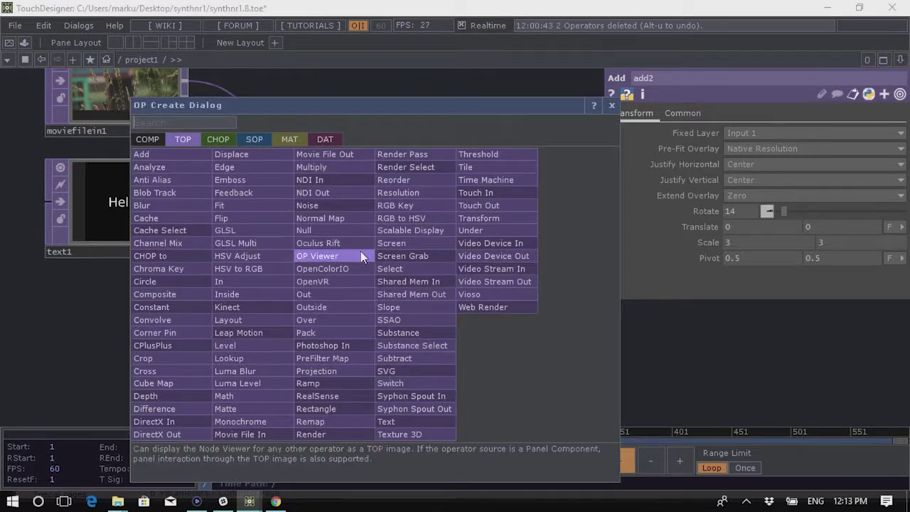
type("nois")
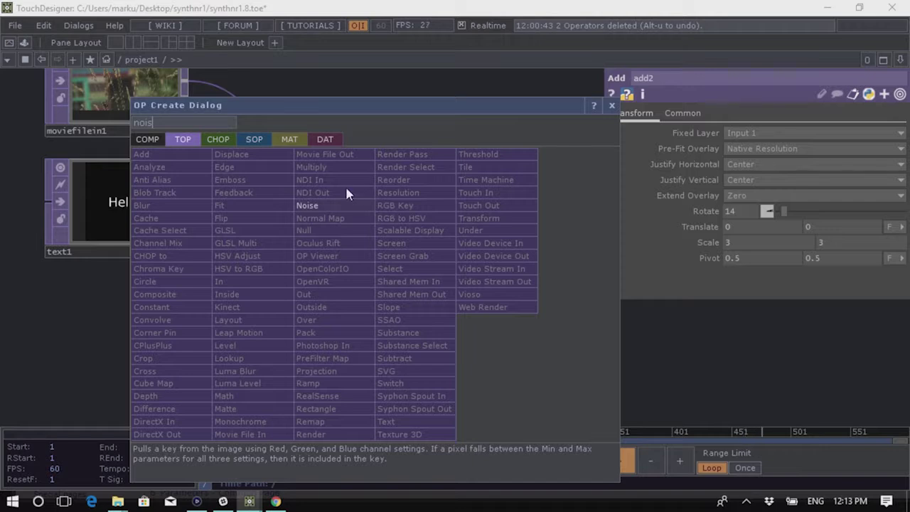
left_click(324, 207)
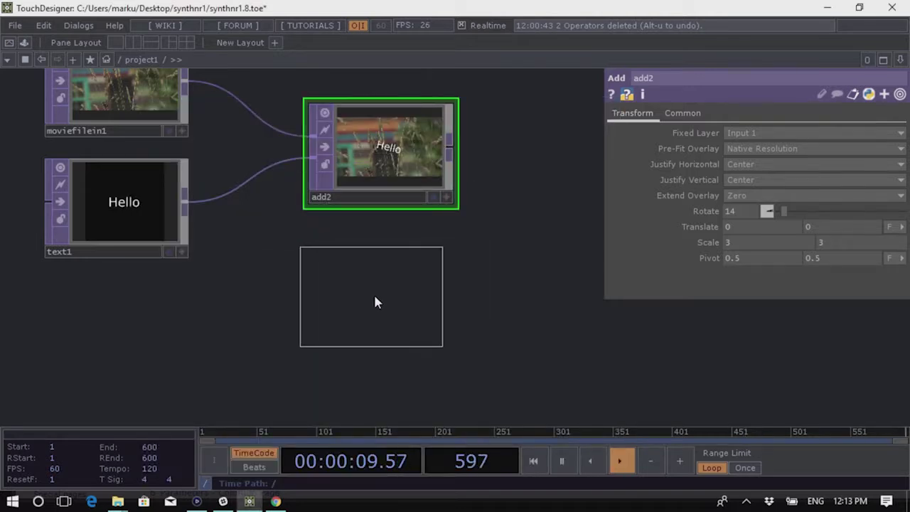
left_click(376, 293)
left_click_drag(541, 374, 501, 361)
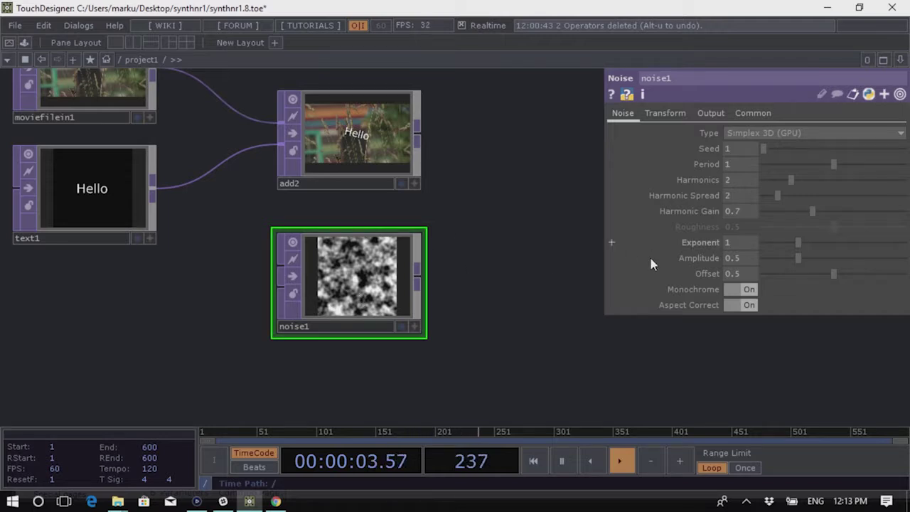
Turn Monochrome off and back on for noise1, and look through its available noise types
left_click(742, 291)
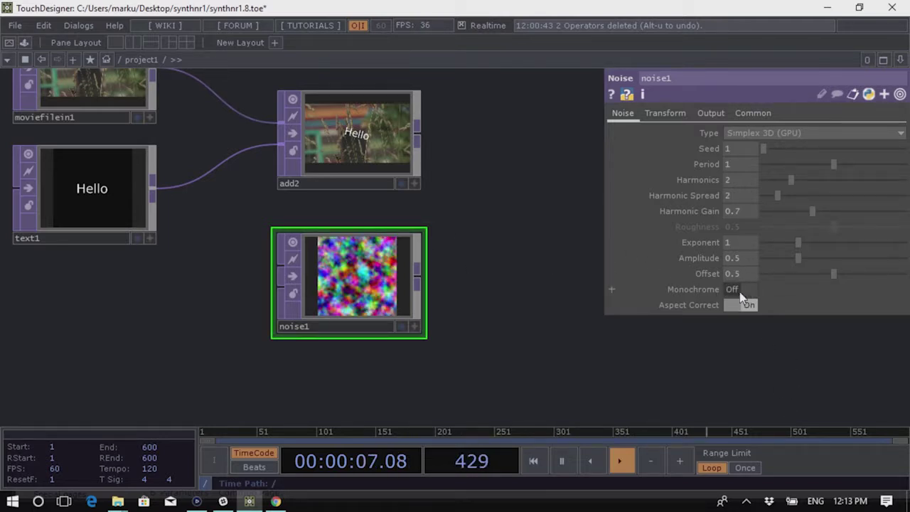
left_click(740, 291)
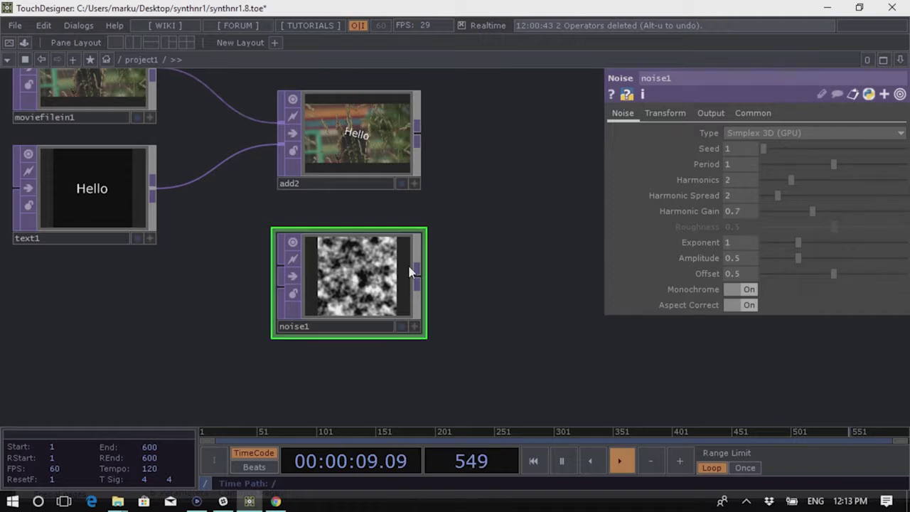
left_click(756, 134)
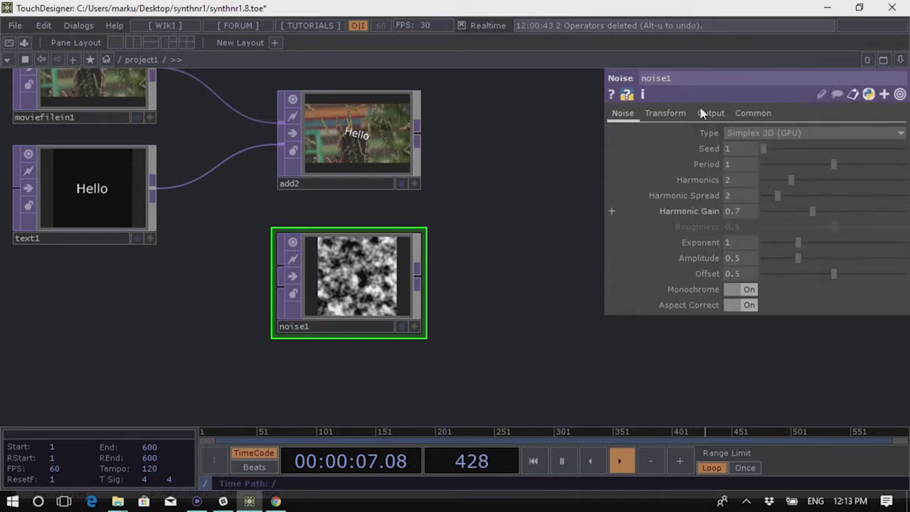
Shift the noise1 pattern by setting its Translate values to -0.7, 10.3 and 1.1
left_click(651, 113)
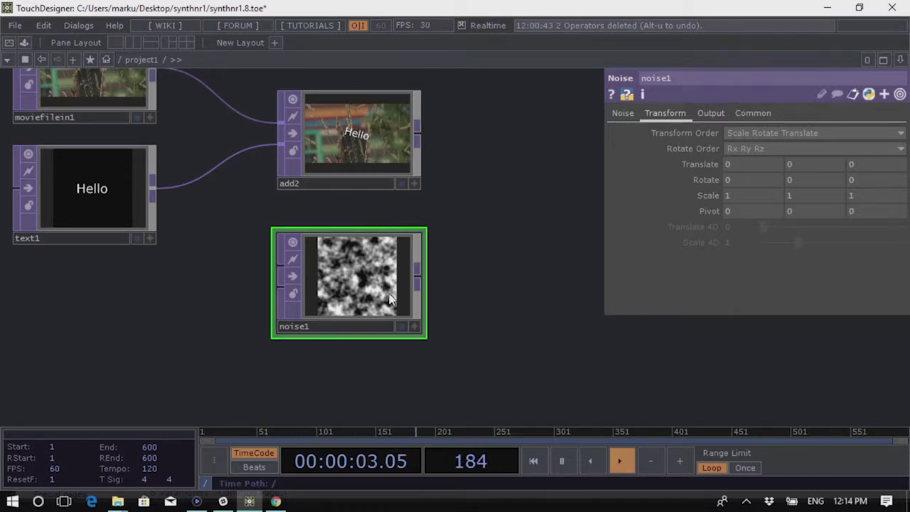
middle_click_drag(739, 170, 737, 142)
middle_click_drag(799, 167, 799, 143)
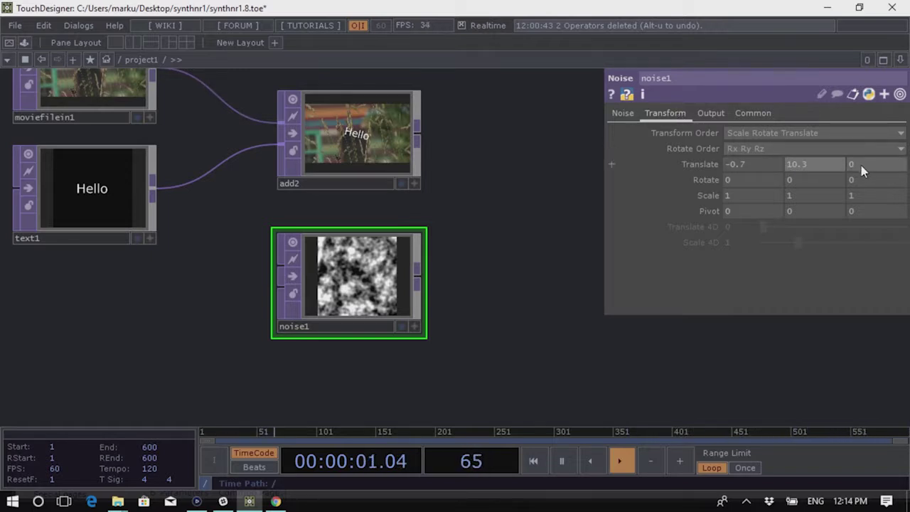
middle_click_drag(858, 169, 860, 146)
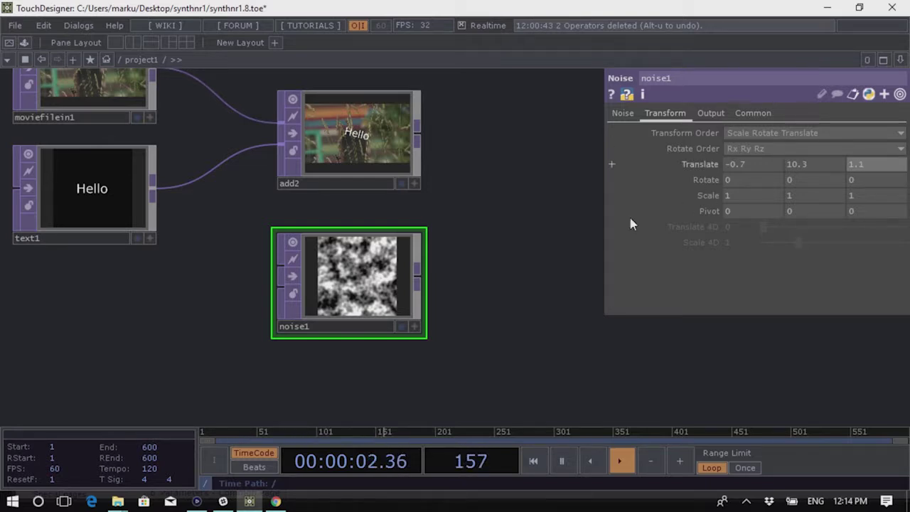
Set the Period of noise1 to 4 and its Harmonics to 4
left_click(617, 115)
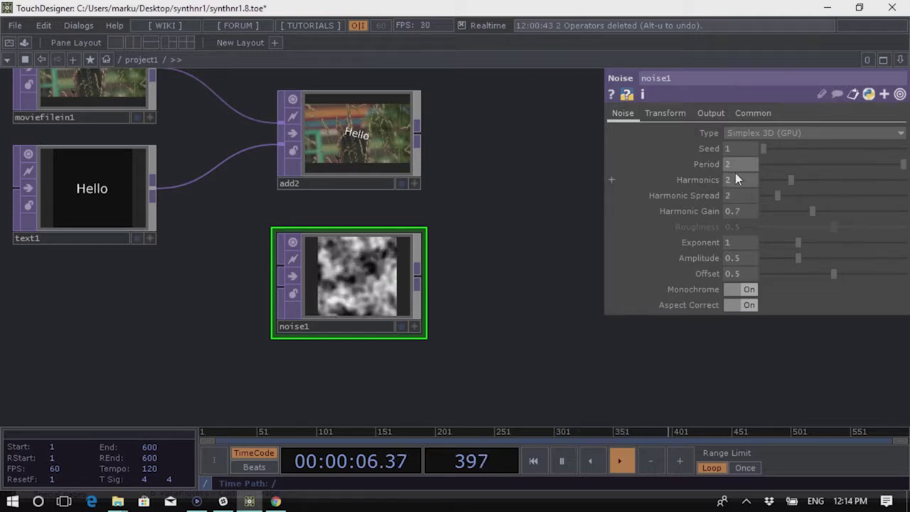
middle_click_drag(744, 165, 791, 186)
mouse_move(790, 185)
left_mouse_down()
mouse_move(837, 183)
mouse_move(768, 183)
mouse_move(861, 184)
mouse_move(806, 184)
left_mouse_up()
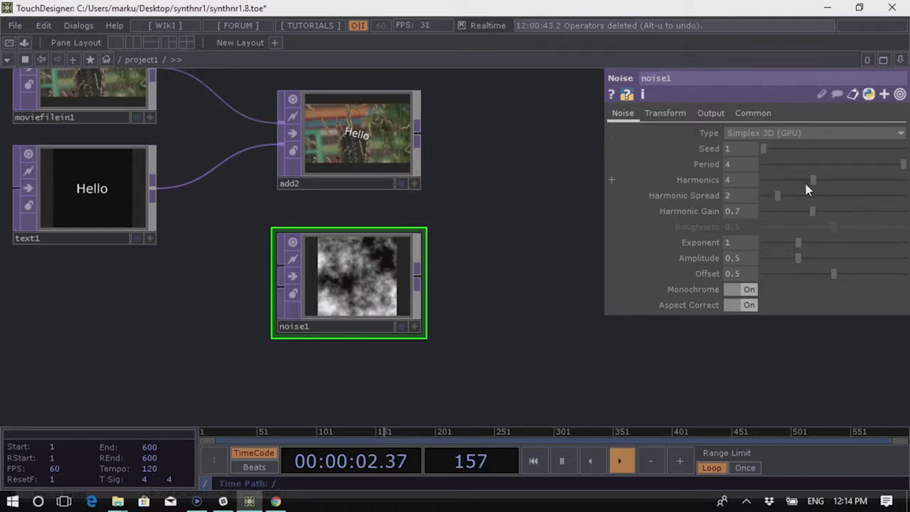
Move the noise1 pattern through its third dimension by setting the Z Translate value to -5.9
left_click_drag(465, 281, 499, 261)
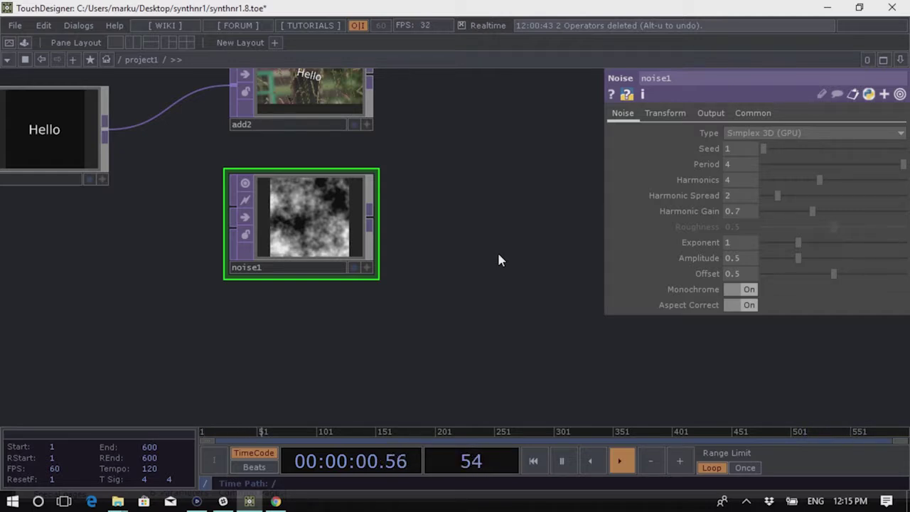
key("h")
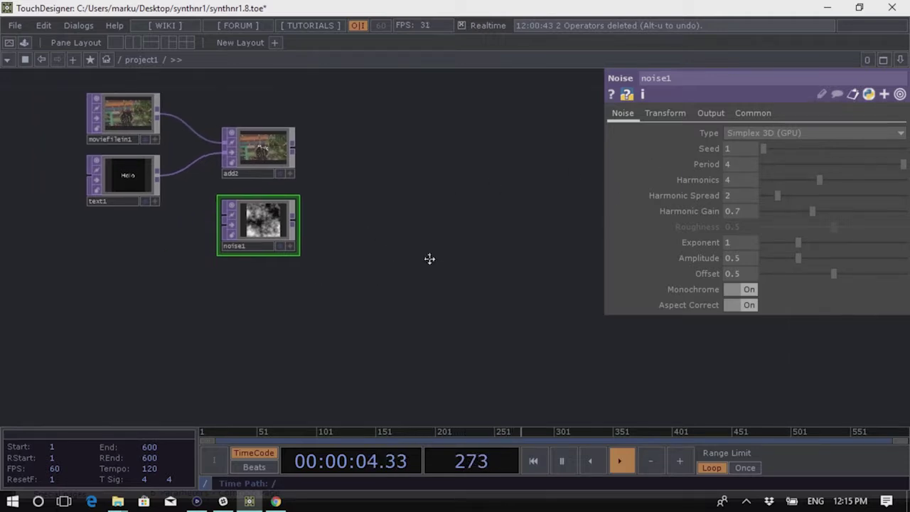
left_click(665, 113)
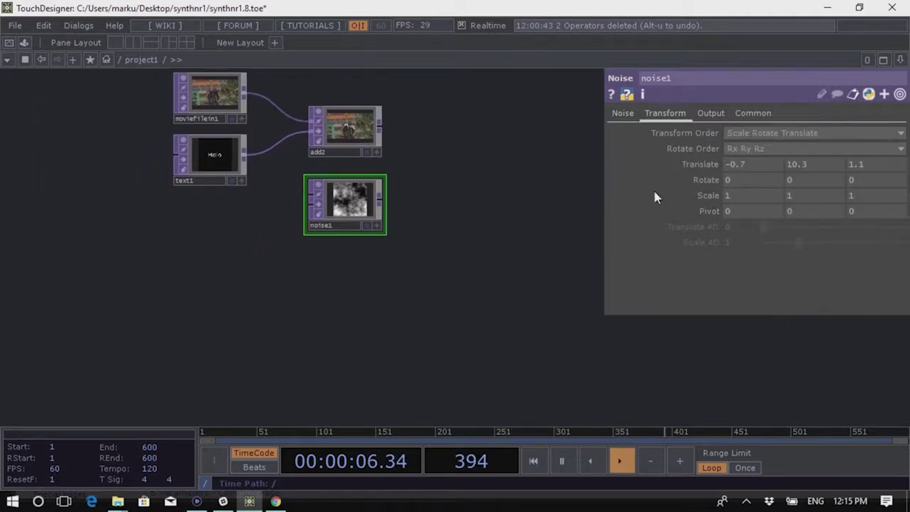
mouse_move(858, 164)
middle_mouse_down()
mouse_move(865, 140)
mouse_move(818, 142)
middle_mouse_up()
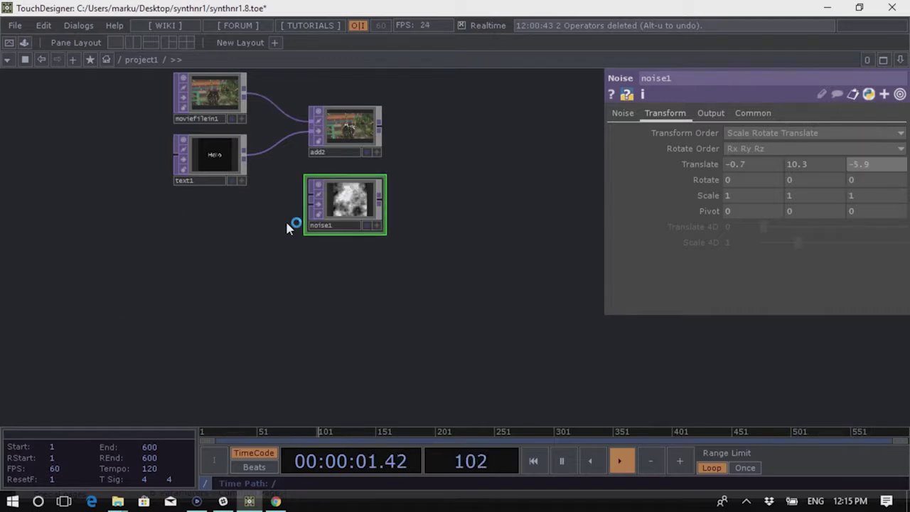
Add a Ramp TOP below noise1 and set its Type to Vertical
scroll(377, 328, "up", 3)
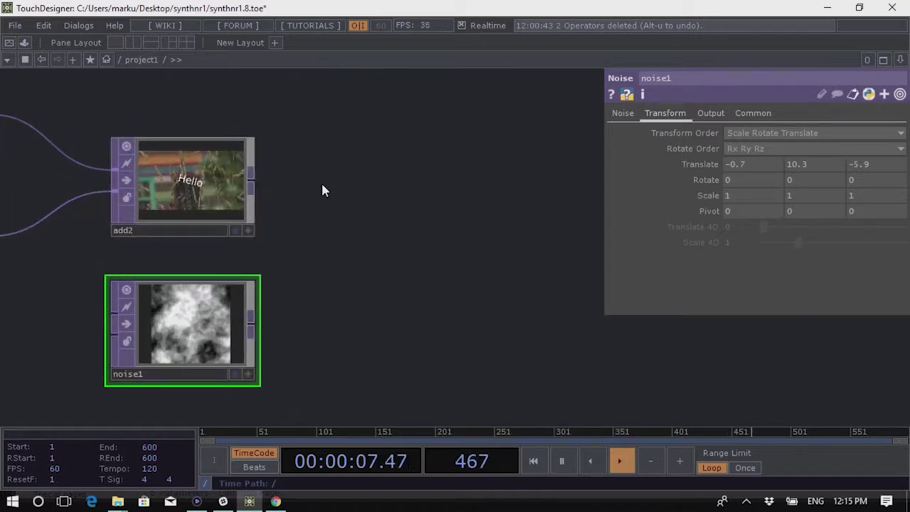
scroll(334, 185, "down", 3)
left_click_drag(364, 228, 352, 203)
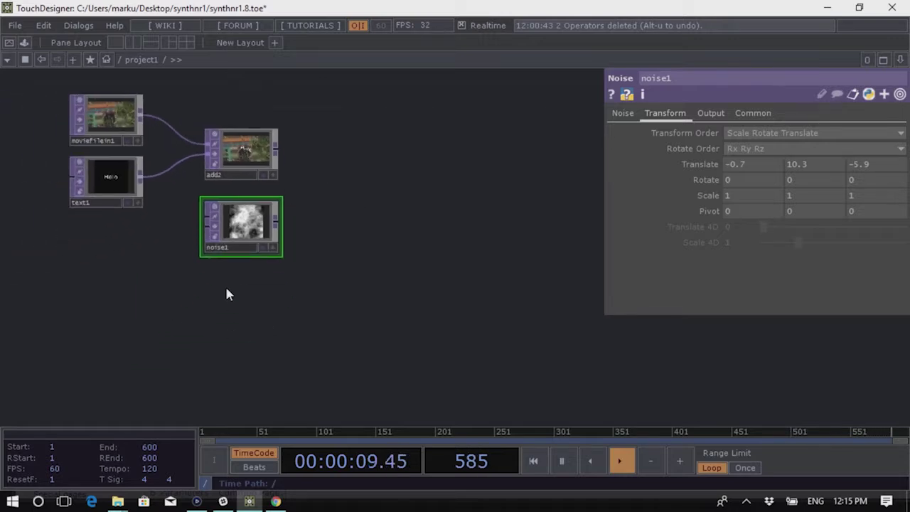
key("Tab")
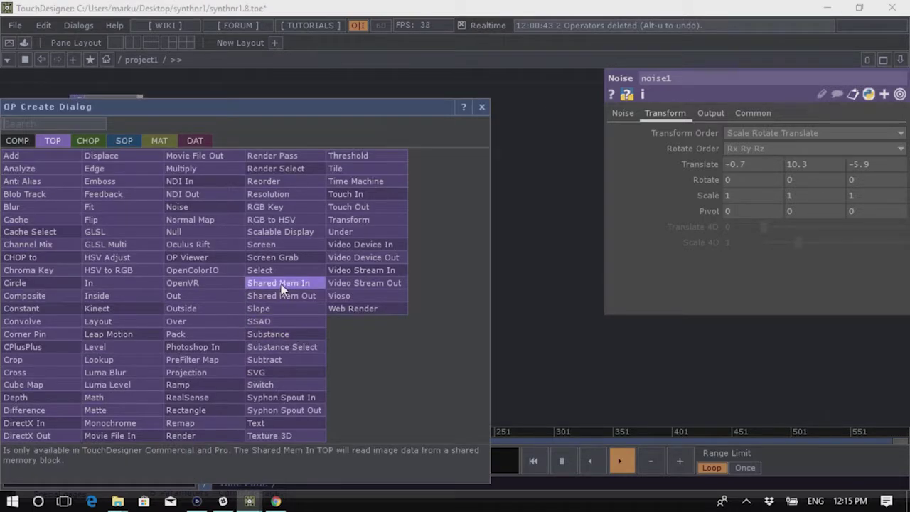
left_click(199, 386)
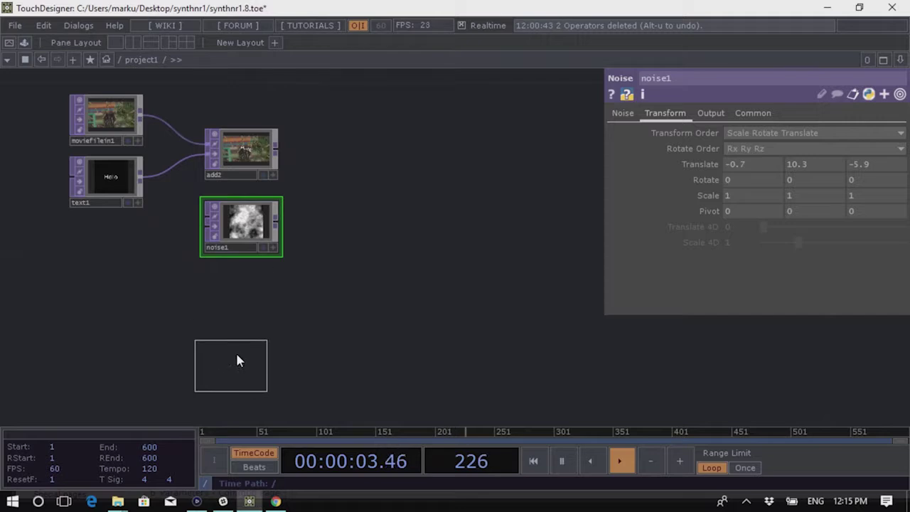
left_click(239, 291)
scroll(257, 334, "up", 3)
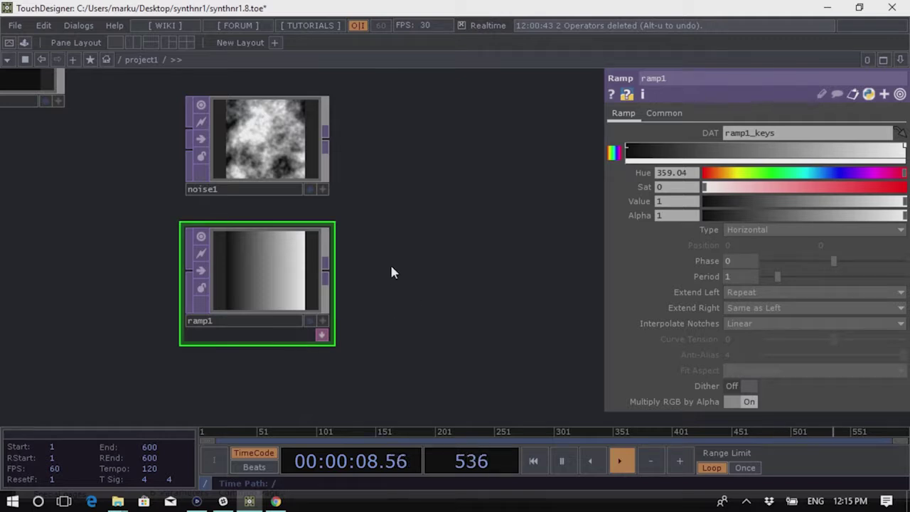
left_click(748, 232)
left_click(752, 243)
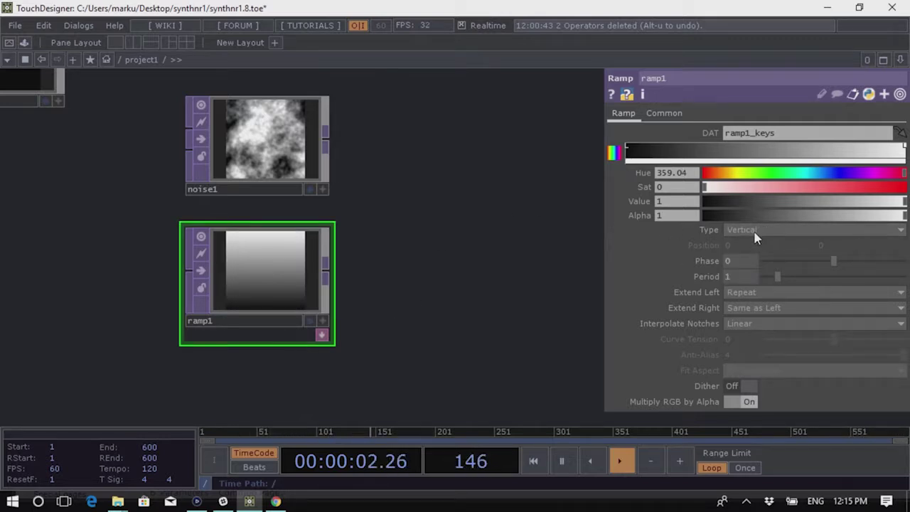
Add a blue colour stop to the lower third of ramp1's gradient, with Hue 231, Saturation 1 and Value 1
left_click(708, 155)
left_click(834, 174)
left_click_drag(853, 187, 906, 186)
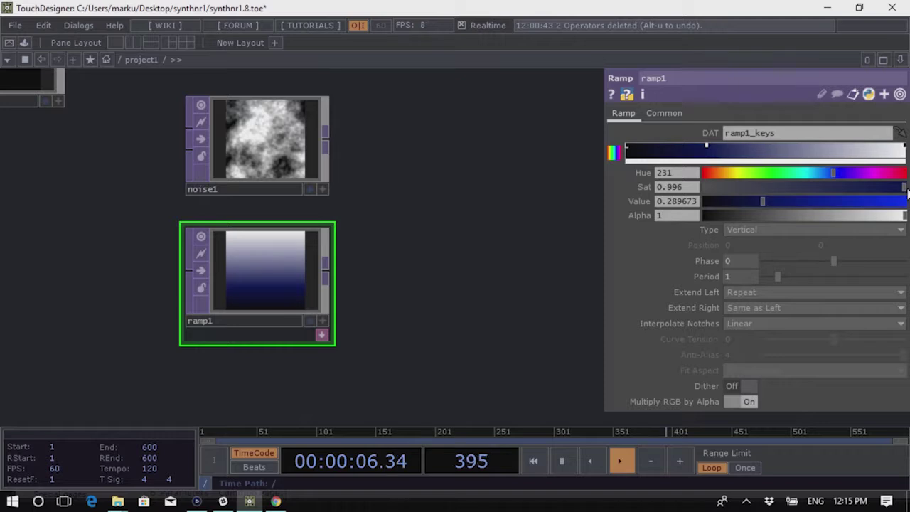
left_click(903, 201)
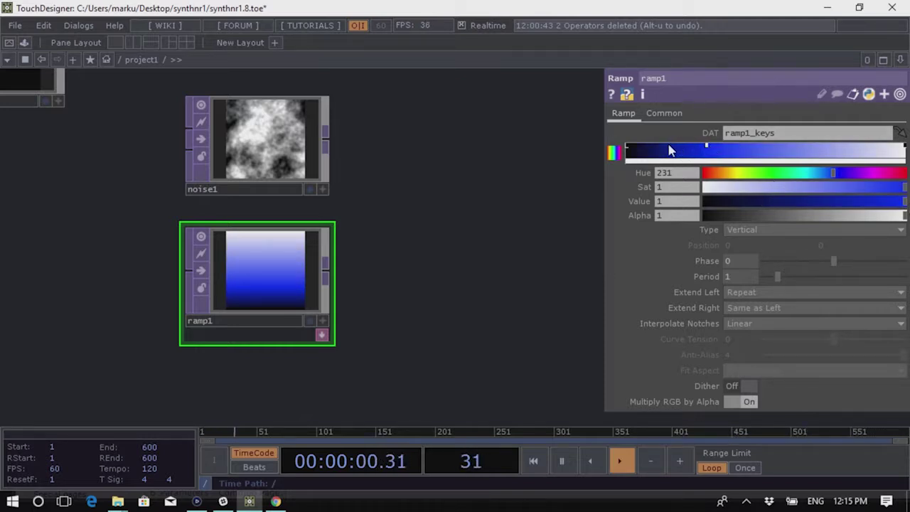
Add a red colour stop between the black and blue stops of ramp1, with Hue 360 and Value 1
left_click(668, 150)
left_click_drag(834, 173, 908, 173)
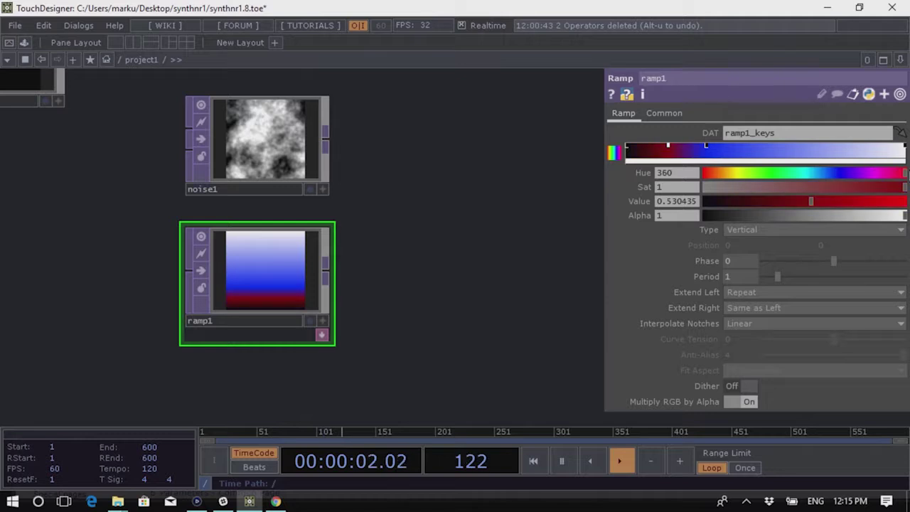
left_click(903, 201)
Add a green colour stop between ramp1's blue and white stops, with Hue 91 and Saturation 1
scroll(278, 344, "up", 2)
scroll(278, 343, "up", 2)
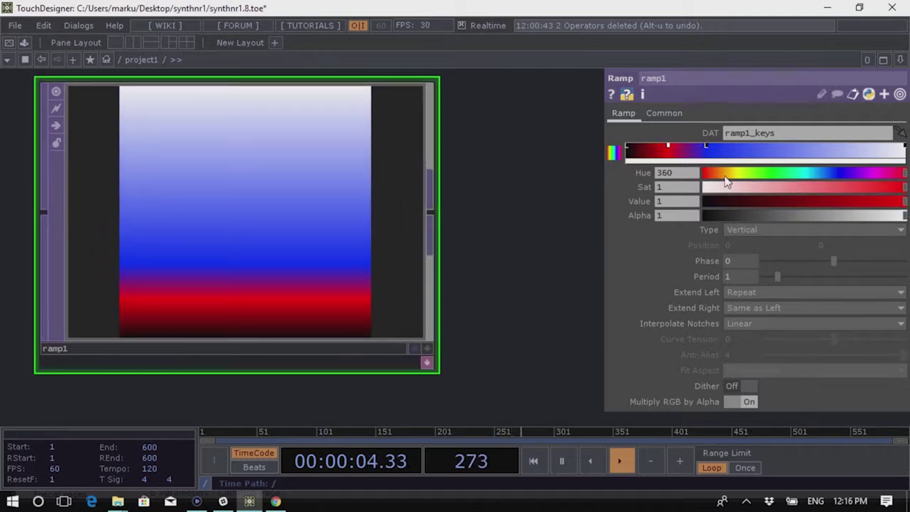
left_click(767, 151)
left_click_drag(829, 172, 755, 173)
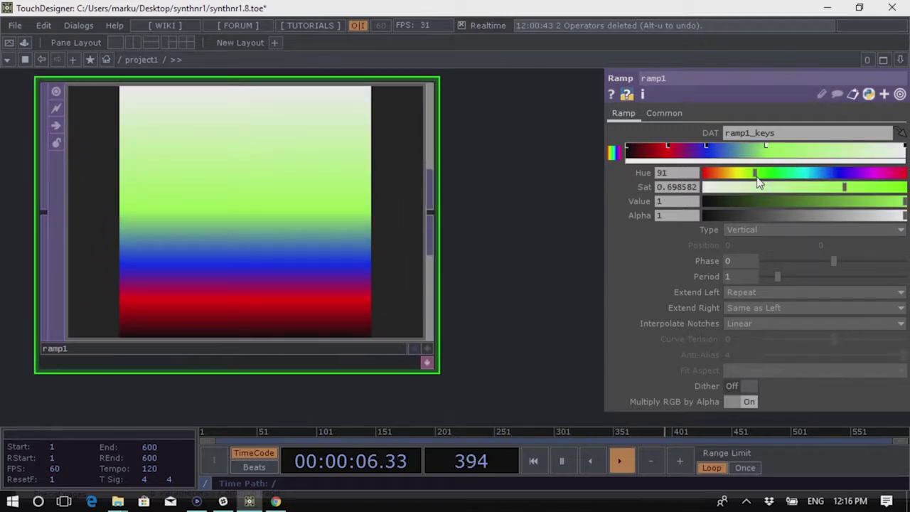
left_click_drag(861, 187, 908, 187)
Set the Type of ramp1 to Radial and its Period to 0.76
scroll(222, 306, "down", 3)
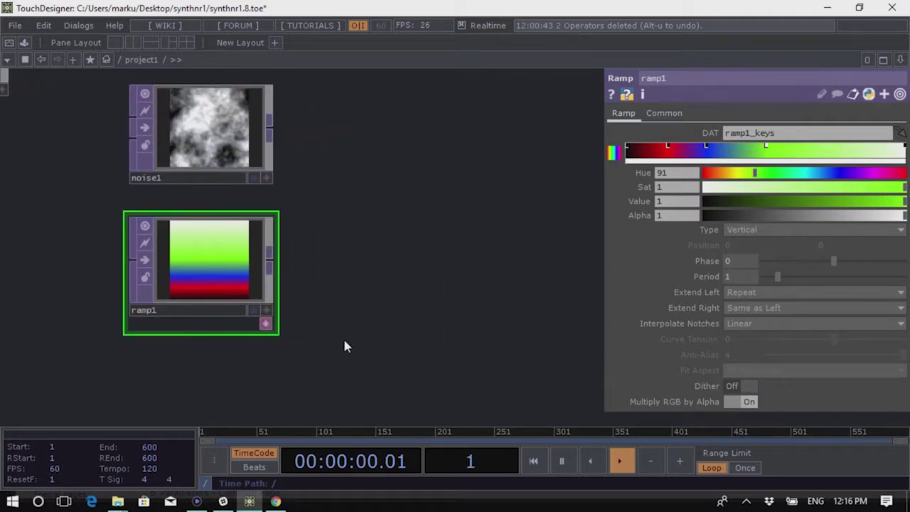
scroll(344, 346, "down", 1)
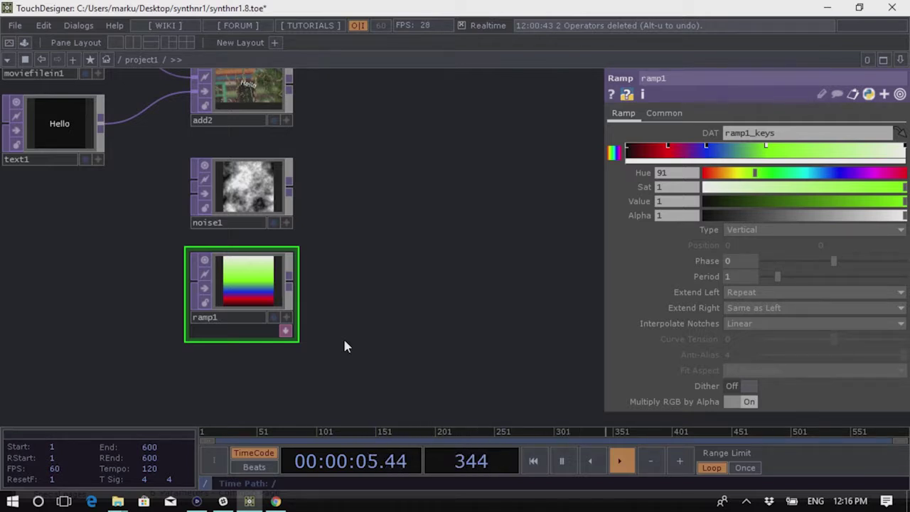
scroll(390, 256, "down", 1)
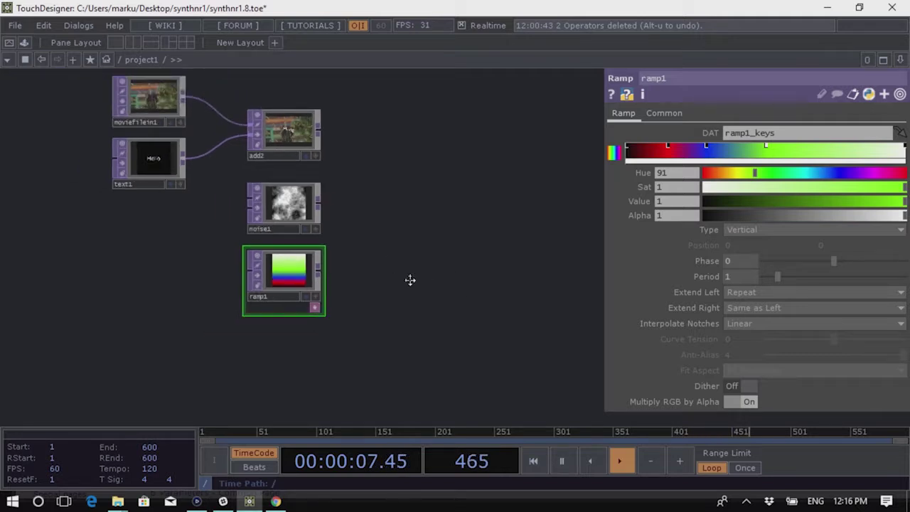
left_click_drag(410, 280, 377, 286)
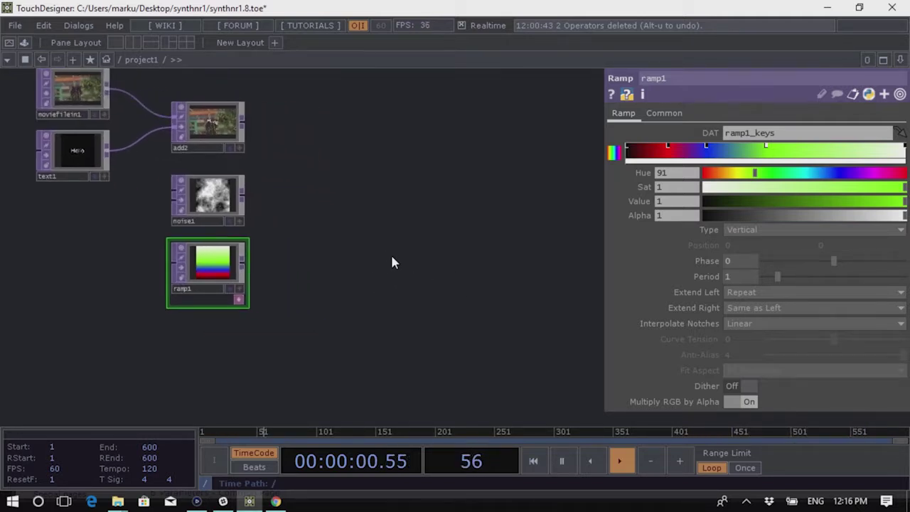
left_click_drag(344, 337, 334, 330)
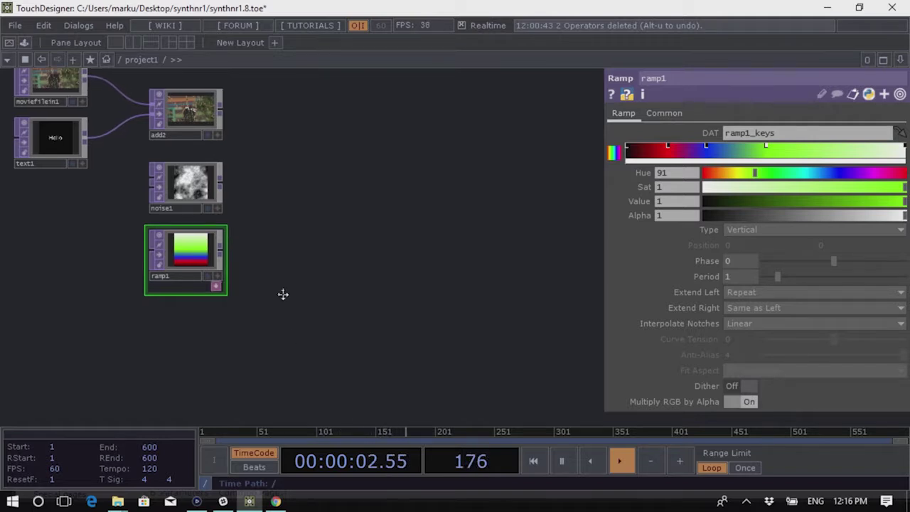
left_click_drag(283, 294, 299, 246)
left_click(737, 228)
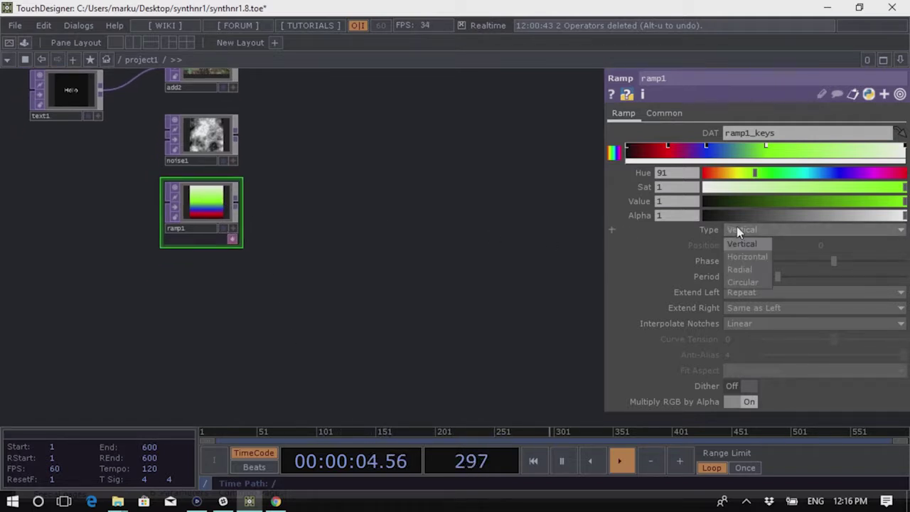
left_click(744, 269)
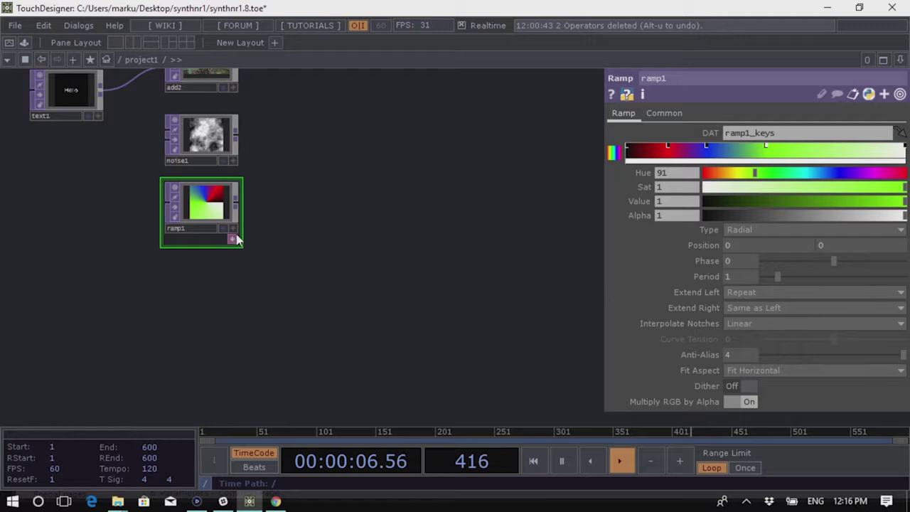
scroll(242, 235, "up", 3)
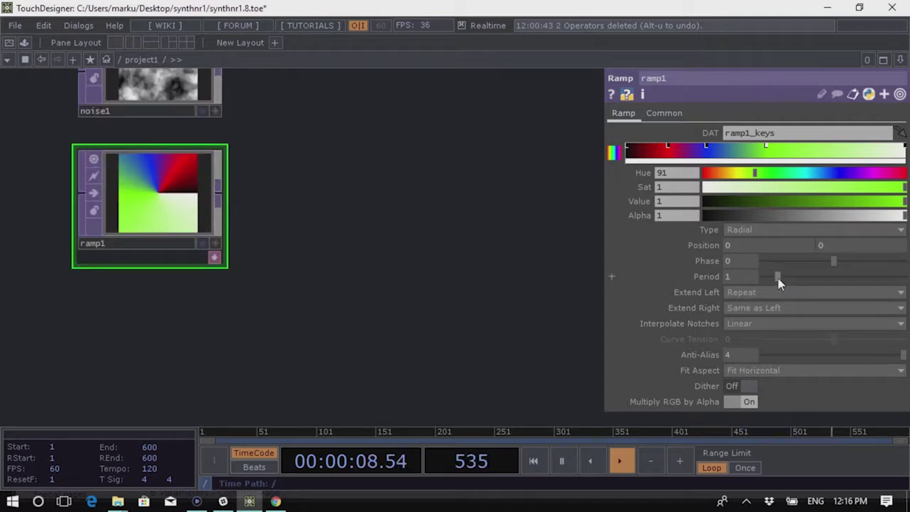
mouse_move(780, 283)
left_mouse_down()
mouse_move(833, 291)
mouse_move(775, 293)
left_mouse_up()
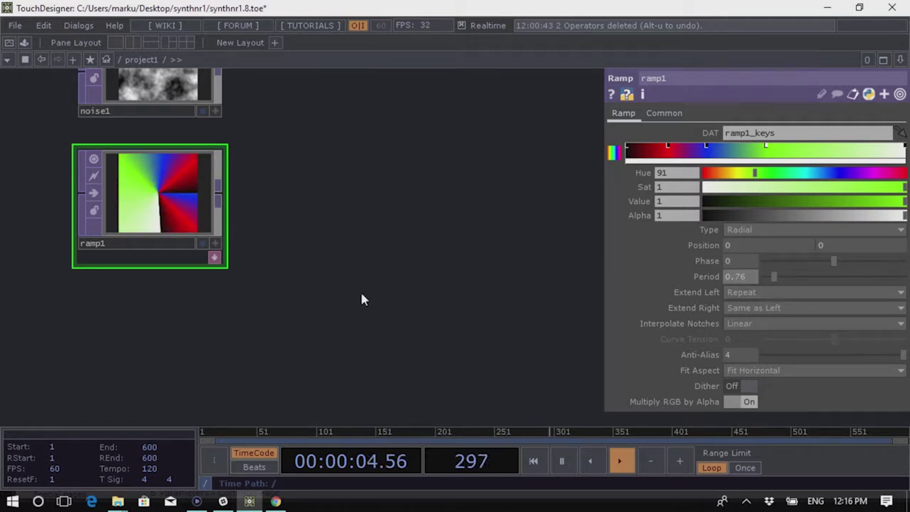
Change the Type of ramp1 to Circular and set its Phase to 0.73 and Period to 0.81
left_click_drag(402, 266, 384, 277)
left_click(758, 233)
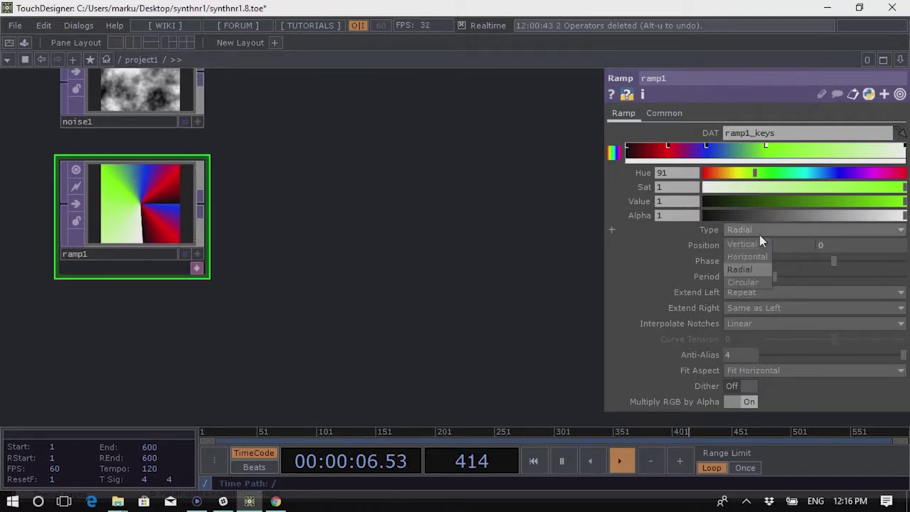
left_click(758, 283)
left_click_drag(308, 325, 404, 310)
left_click_drag(832, 261, 885, 262)
mouse_move(773, 277)
left_mouse_down()
mouse_move(802, 281)
mouse_move(762, 284)
left_mouse_up()
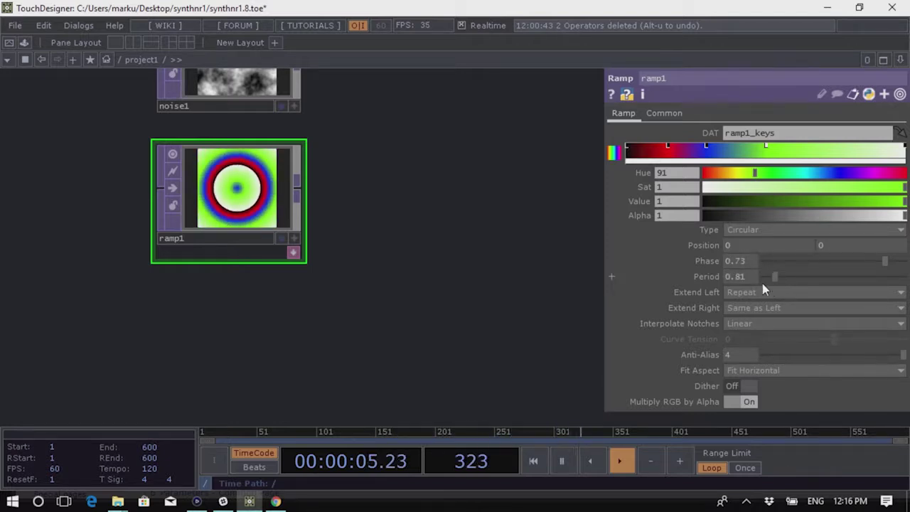
Set Extend Left of ramp1 to Mirror and reduce its Period to 0.15 for many concentric rings
left_click(800, 296)
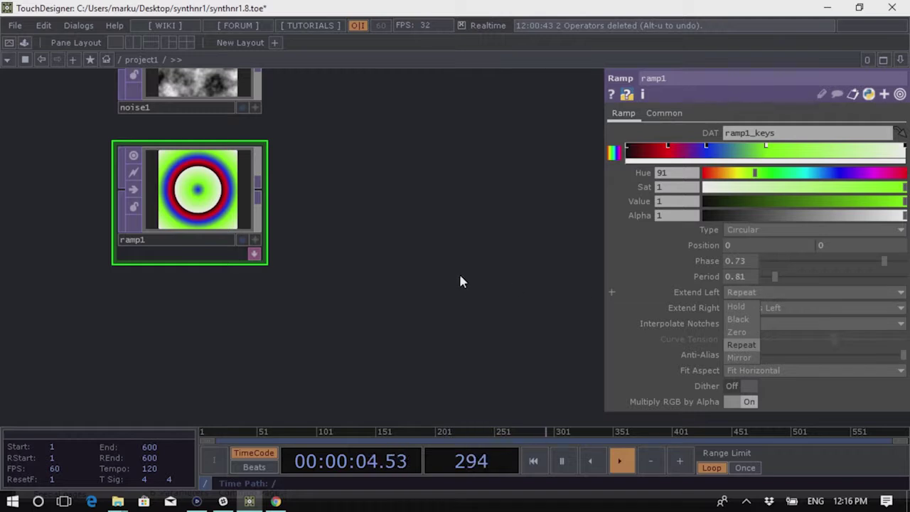
left_click(370, 256)
scroll(162, 208, "up", 3)
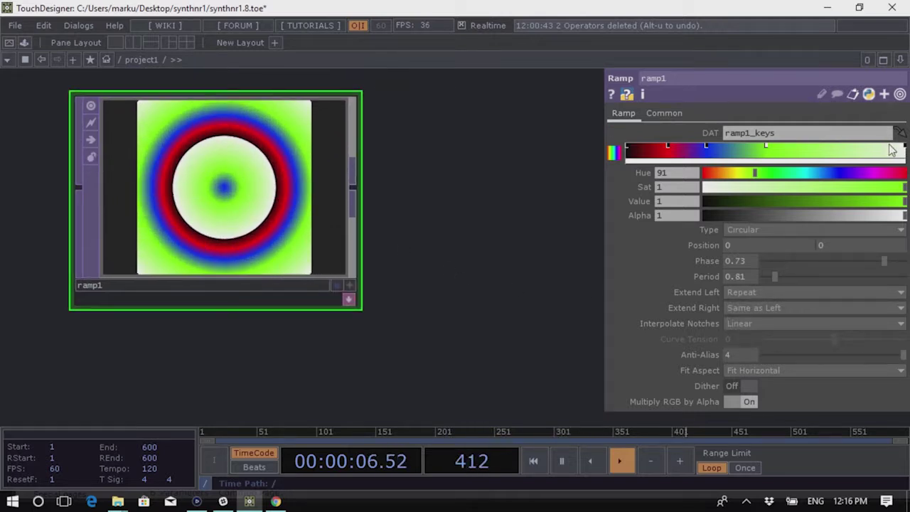
scroll(285, 193, "up", 3)
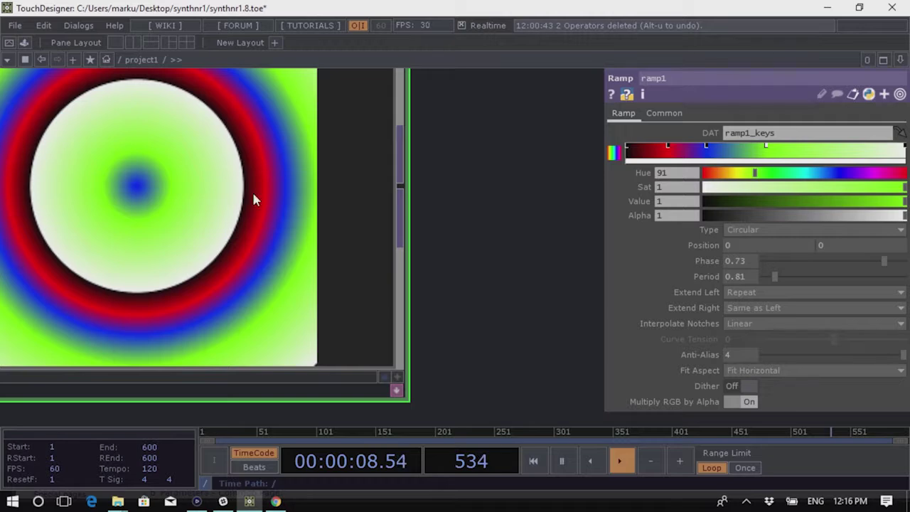
left_click(754, 309)
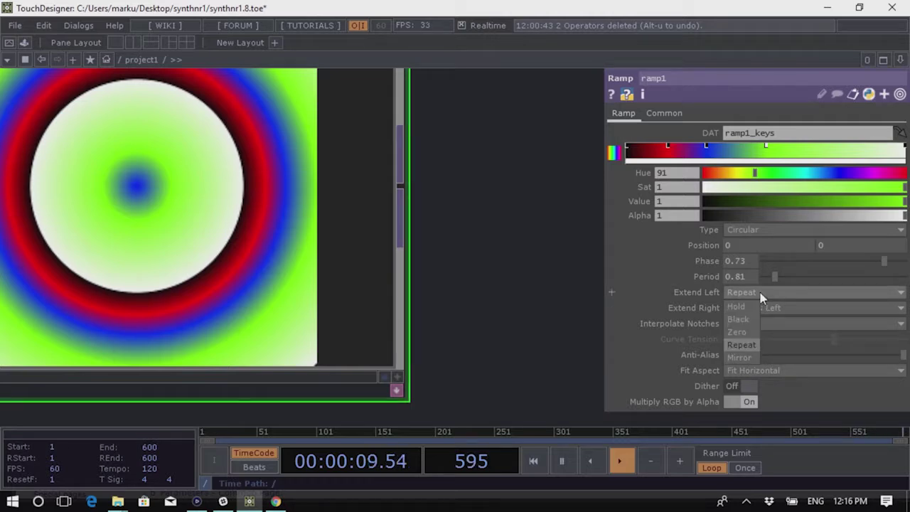
left_click(744, 359)
scroll(435, 248, "down", 3)
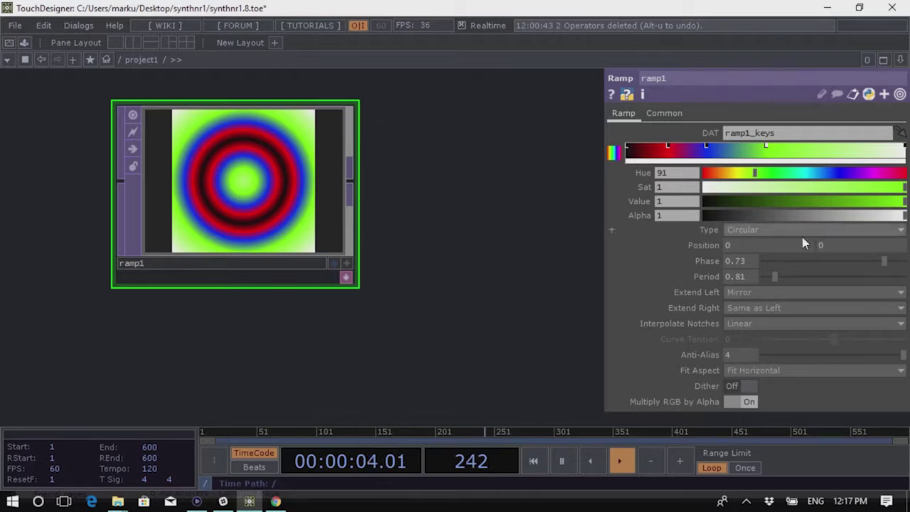
left_click_drag(774, 278, 768, 281)
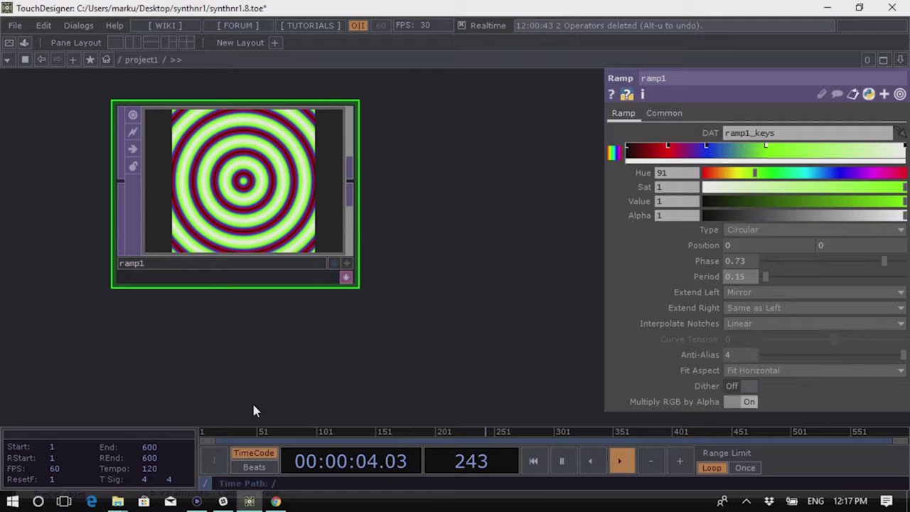
Add a second Ramp TOP to the network, beside noise1
scroll(295, 310, "down", 2)
scroll(327, 282, "down", 3)
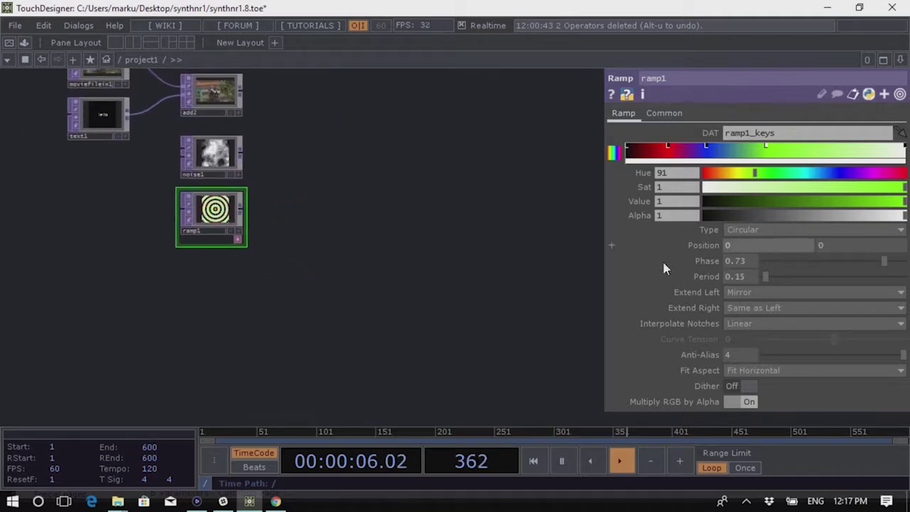
key("Tab")
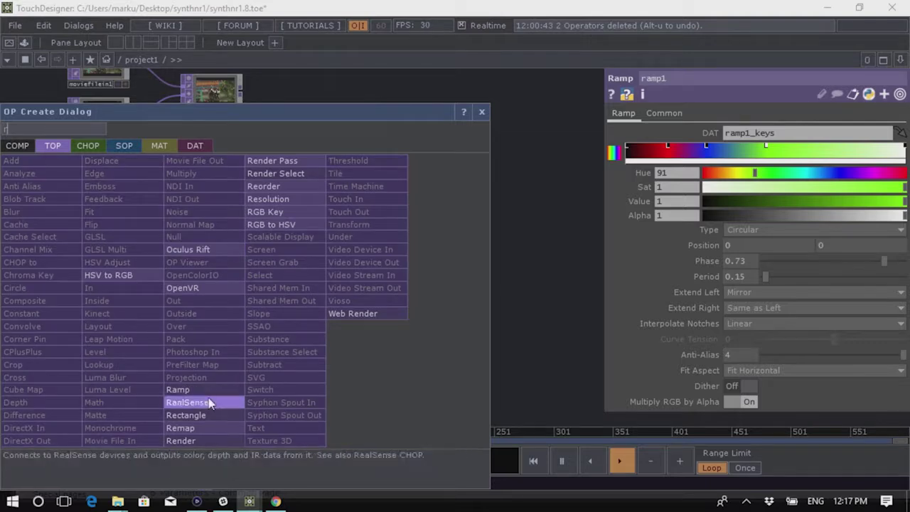
left_click(213, 389)
left_click(315, 163)
Select moviefilein1, text1 and add2 together and move the group above the noise and ramp operators
left_click_drag(421, 197, 334, 291)
right_click_drag(24, 135, 244, 214)
left_click_drag(186, 207, 302, 151)
left_click_drag(405, 197, 387, 198)
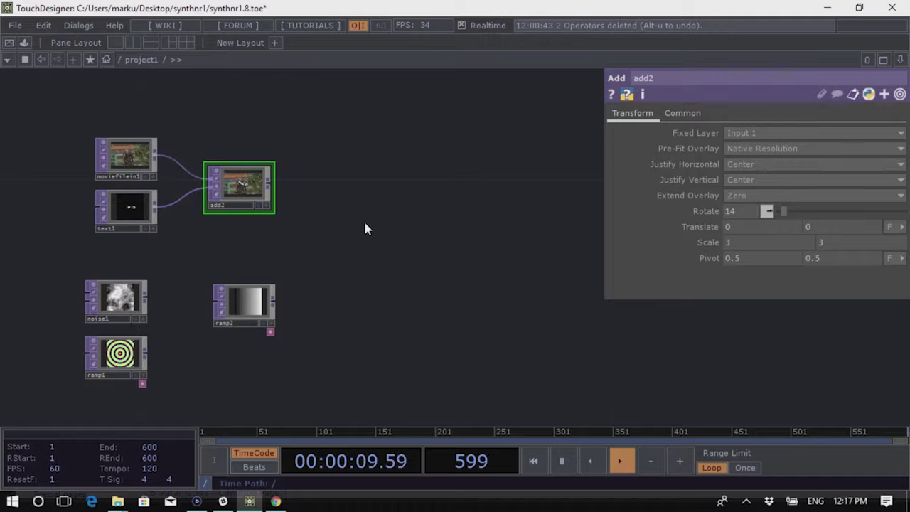
Add a new Movie File In TOP directly above add2 and move ramp2 directly below add2
left_click(126, 156)
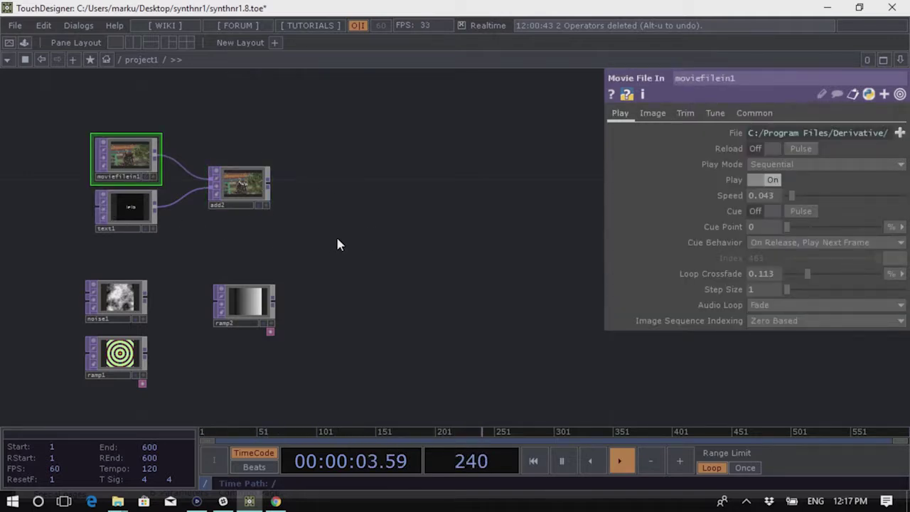
key("Tab")
type("movie")
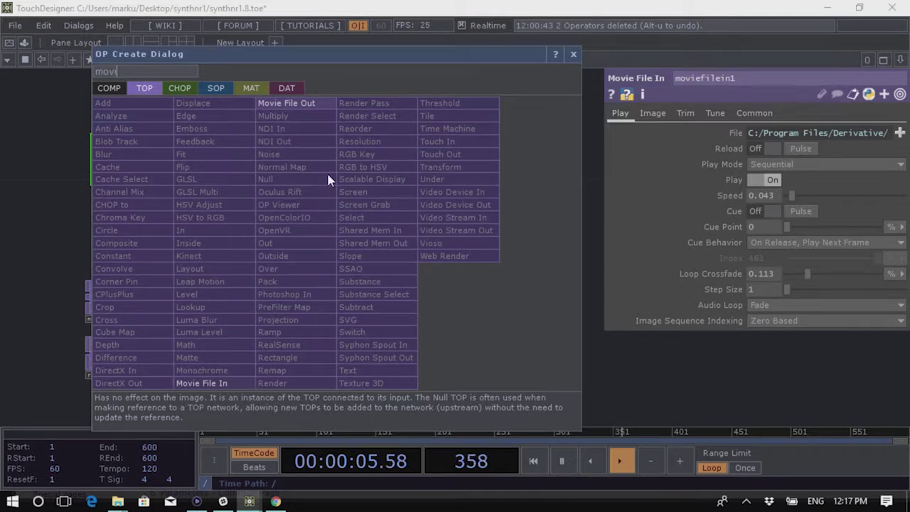
left_click(221, 386)
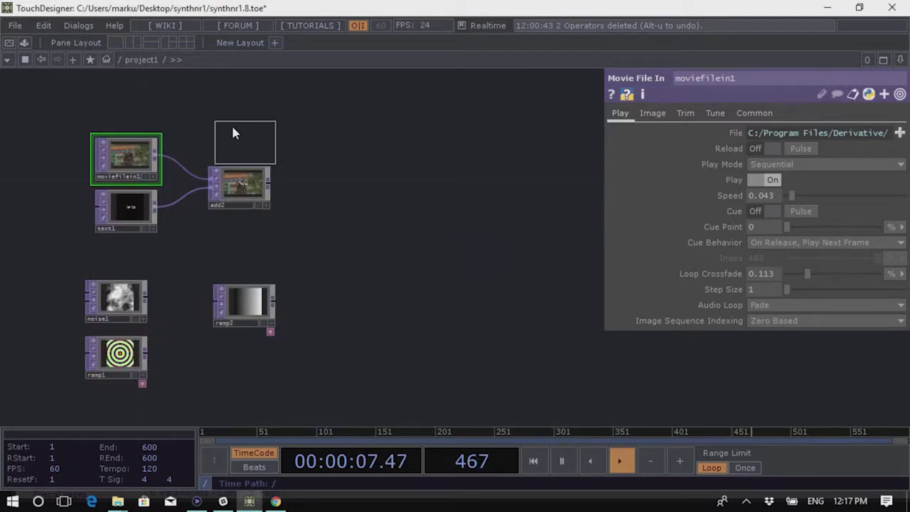
left_click(231, 125)
left_click_drag(230, 128, 235, 133)
left_click_drag(260, 318, 215, 275)
scroll(255, 209, "up", 3)
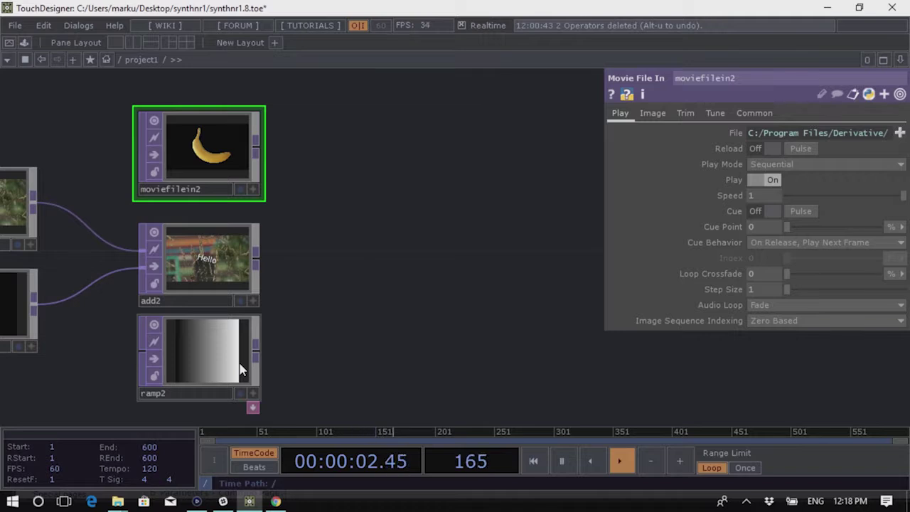
Add a Matte TOP fed by the output of moviefilein2
right_click(257, 151)
type("matt")
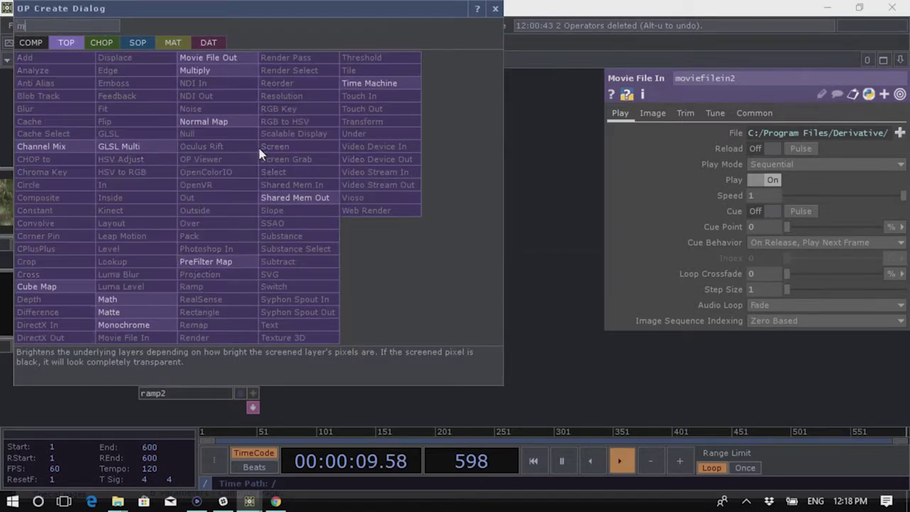
left_click(135, 315)
left_click(393, 212)
Connect add2 to the second input of matte1 and ramp2 to its third input, and shift matte1 slightly down
left_click_drag(388, 301, 220, 205)
scroll(235, 235, "up", 2)
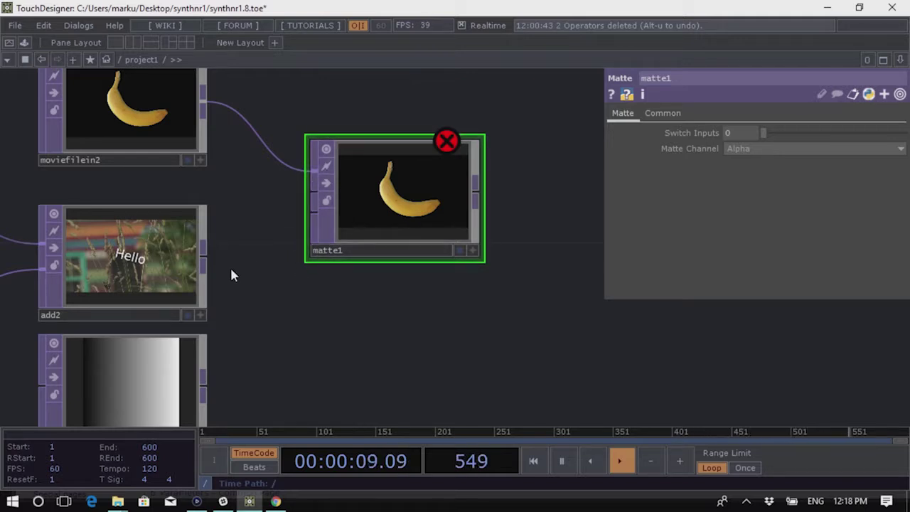
left_click_drag(205, 257, 313, 194)
left_click_drag(401, 296, 448, 286)
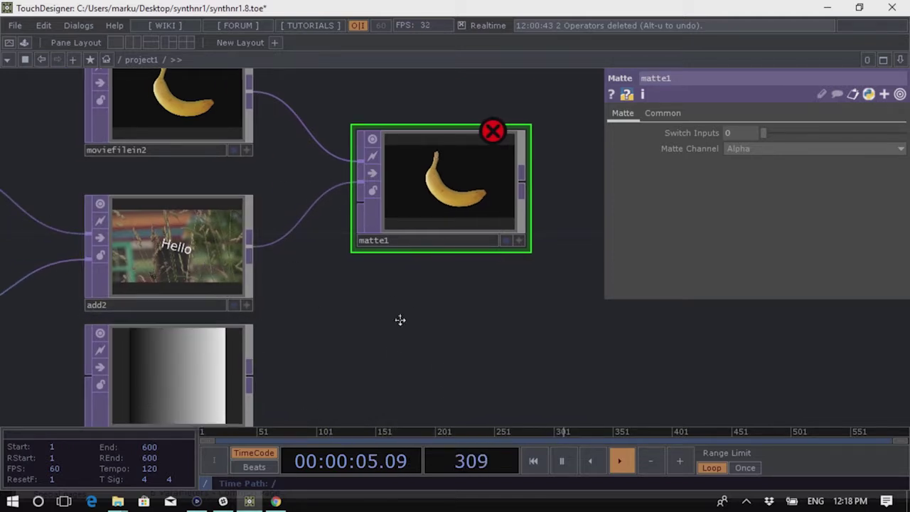
scroll(313, 330, "down", 4)
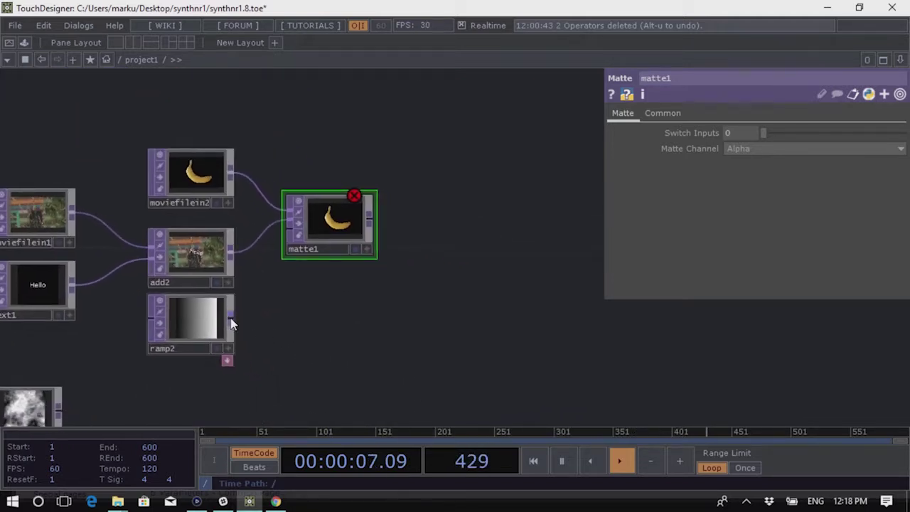
left_click_drag(234, 320, 284, 240)
left_click_drag(334, 209, 332, 240)
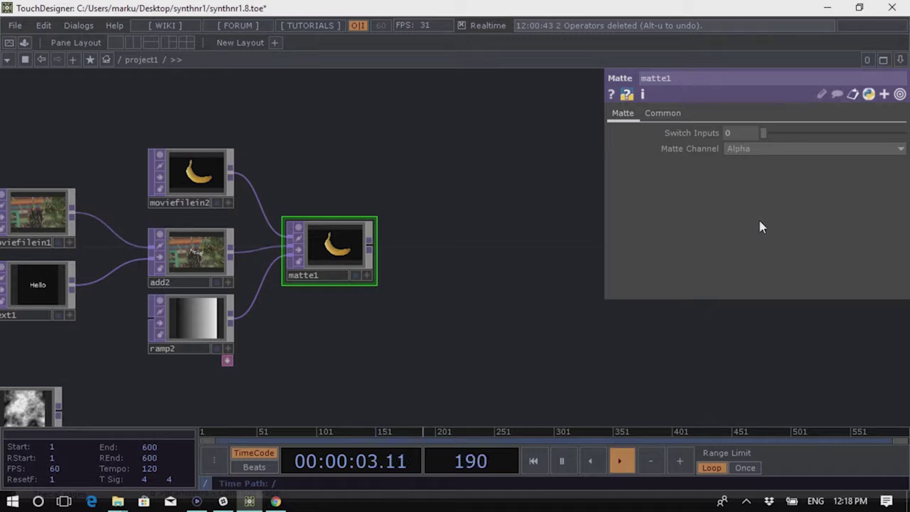
Nudge matte1 slightly lower and set its Matte Channel to Luminance
left_click(745, 150)
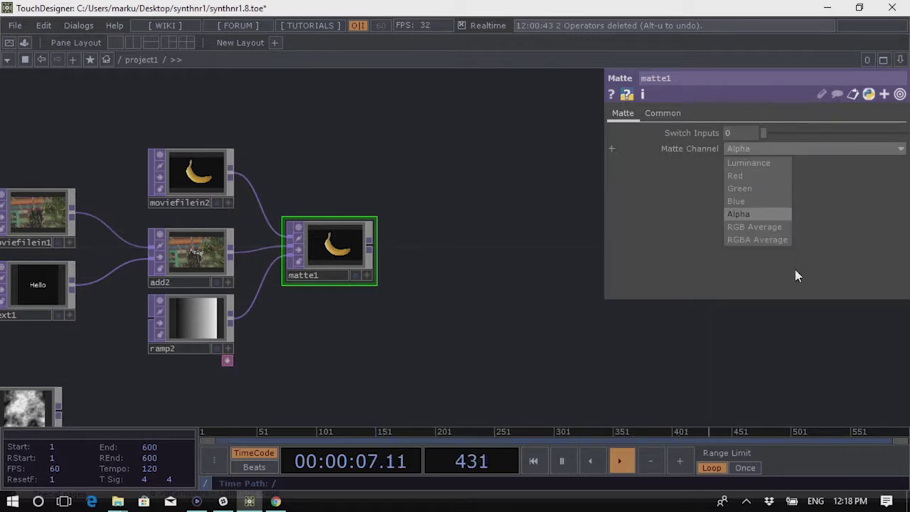
left_click(224, 323)
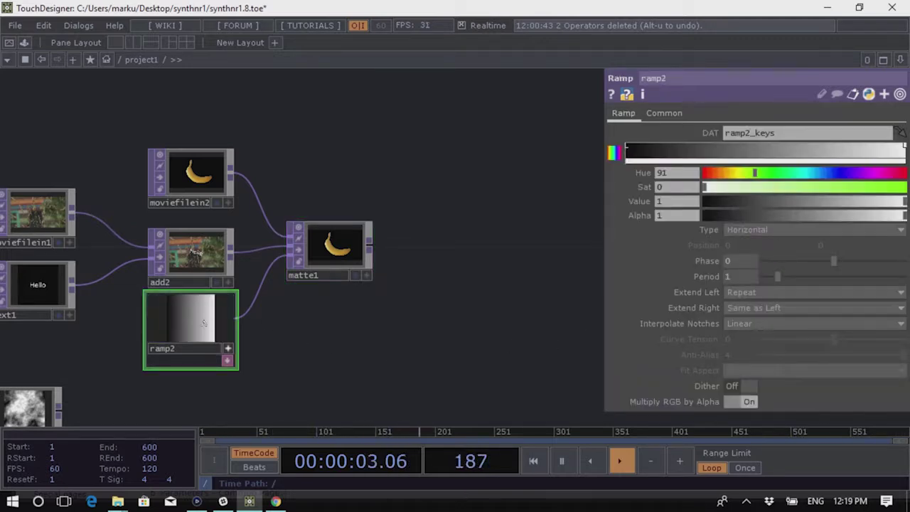
left_click(340, 255)
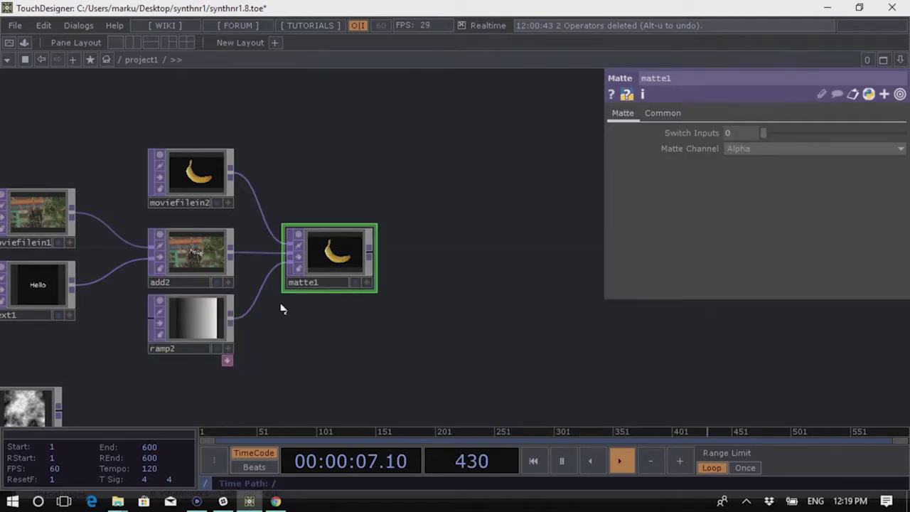
left_click(760, 151)
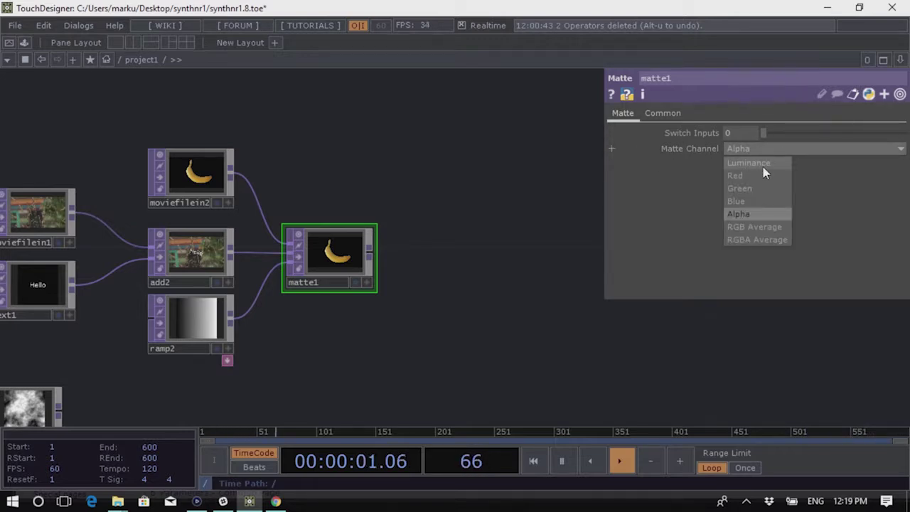
left_click(764, 169)
scroll(338, 303, "up", 5)
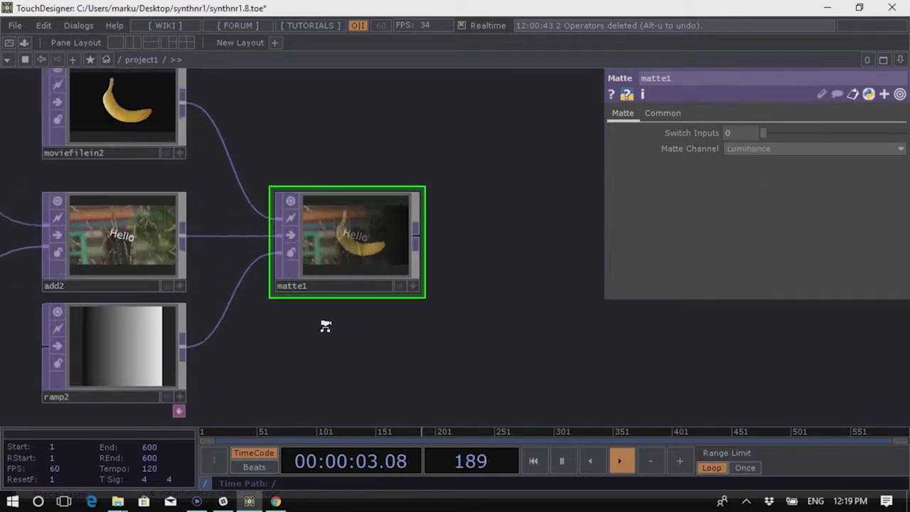
left_click_drag(394, 307, 472, 340)
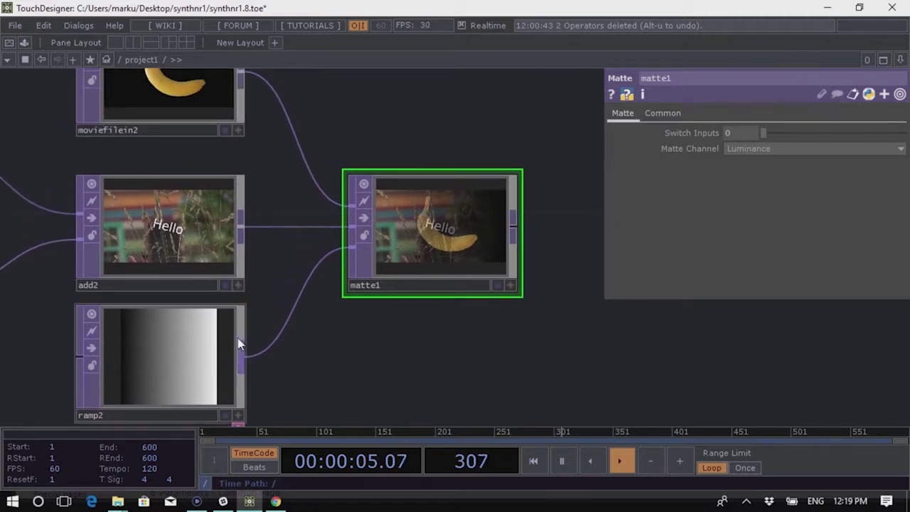
Select ramp2 and set its Period to 0.14, checking the striped blend in matte1
left_click(198, 343)
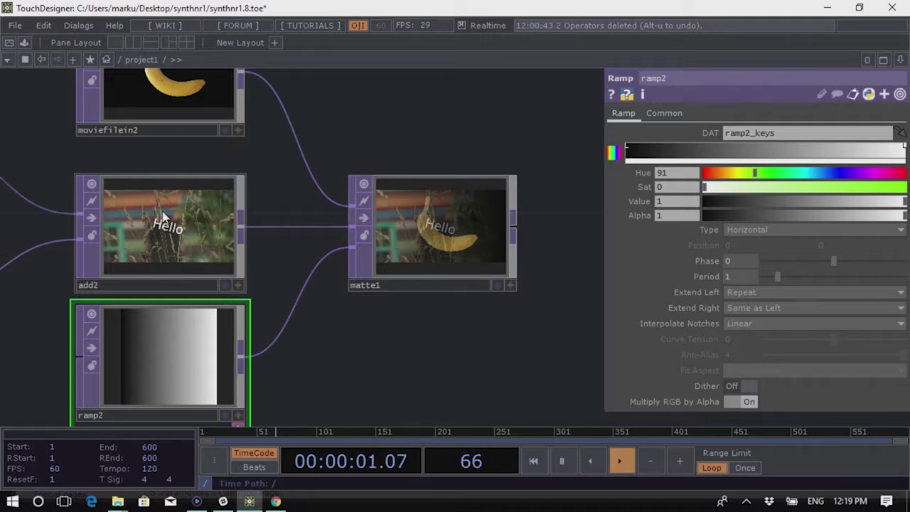
left_click(325, 228)
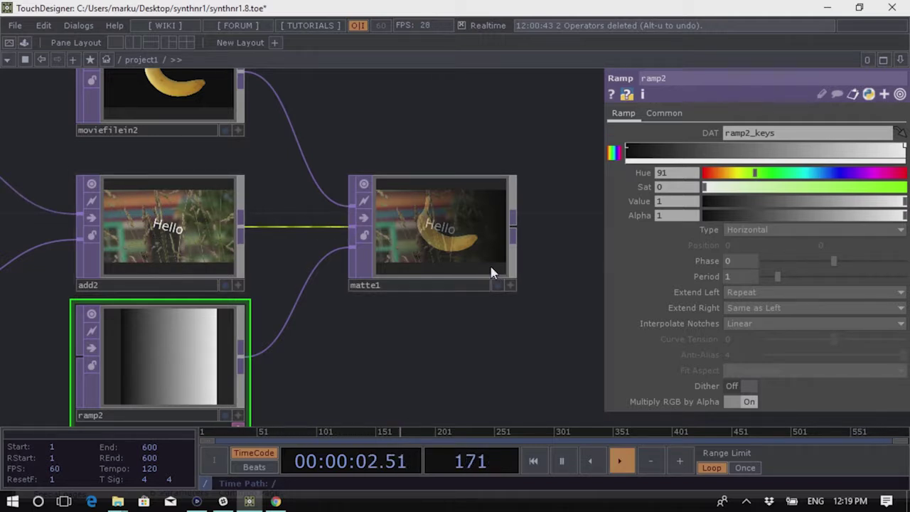
left_click(222, 360)
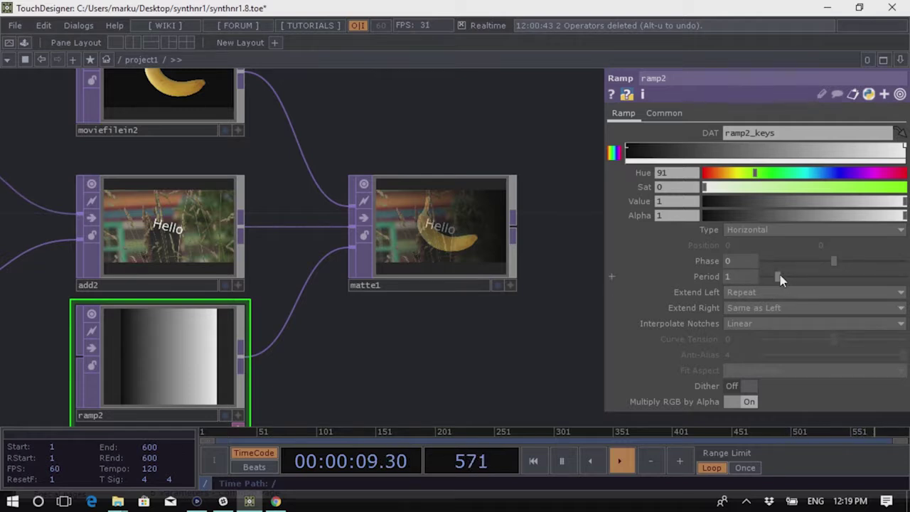
left_click_drag(777, 280, 768, 285)
scroll(432, 285, "up", 5)
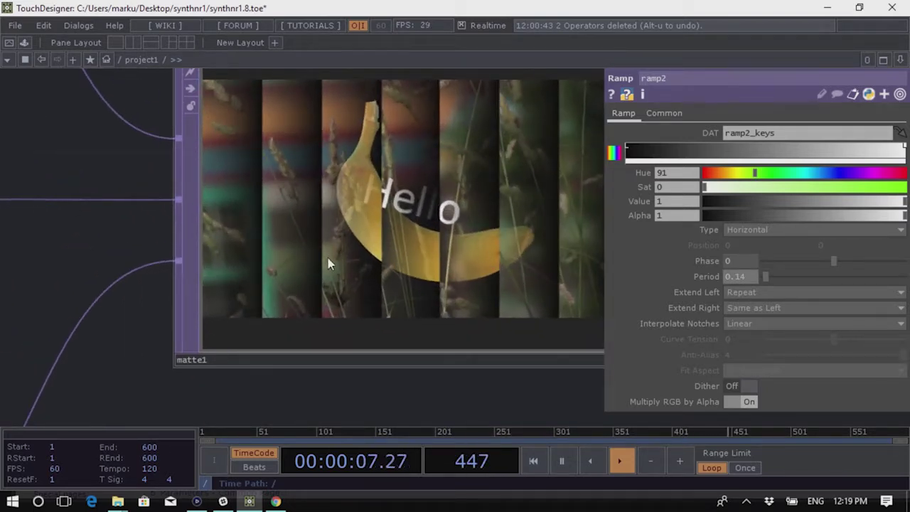
scroll(268, 271, "down", 6)
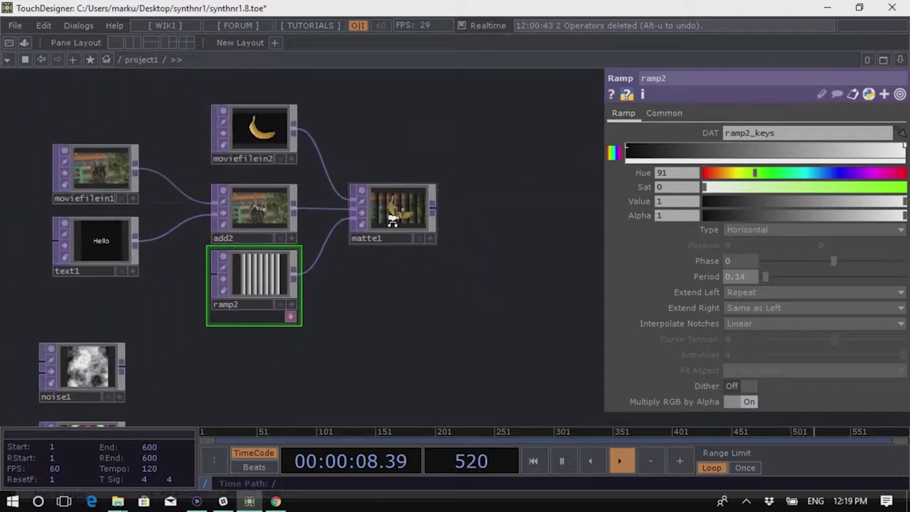
Try the Radial type on ramp2 and shift its Phase to -0.32 while viewing matte1
scroll(221, 295, "up", 2)
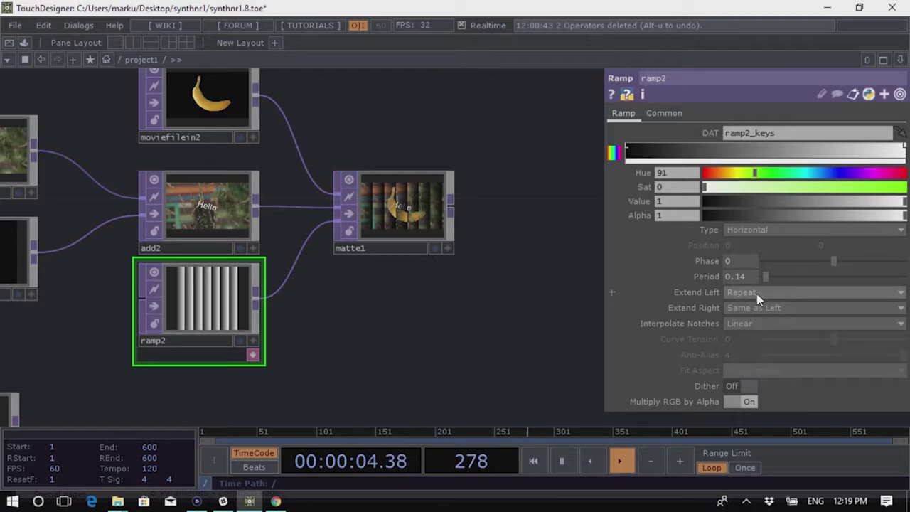
left_click(755, 229)
left_click(754, 268)
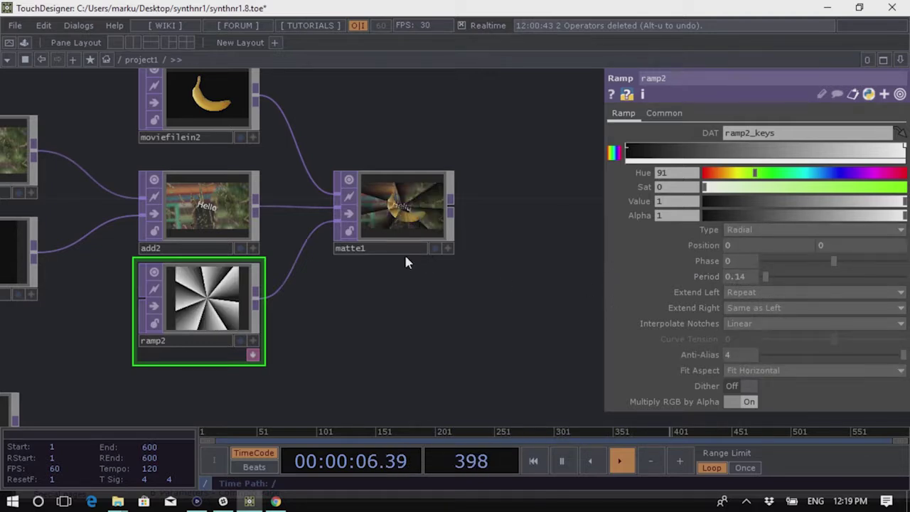
scroll(475, 273, "up", 5)
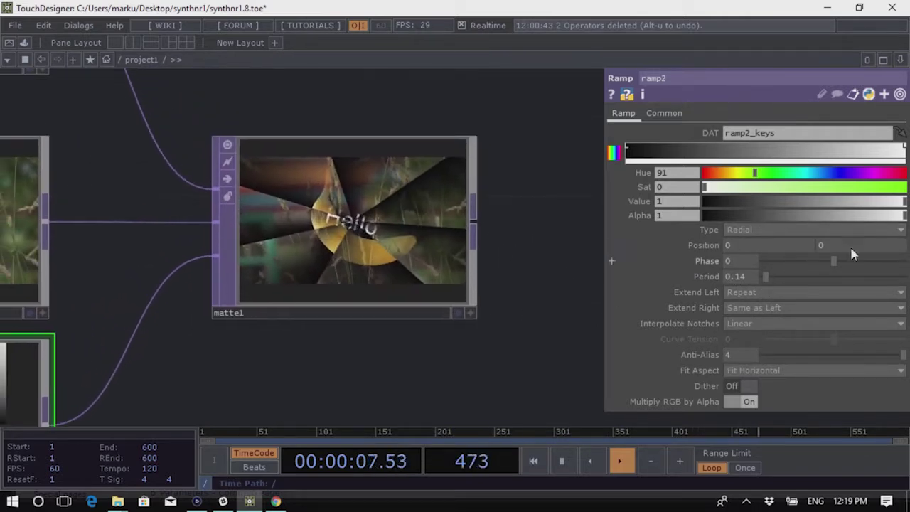
left_click_drag(835, 259, 782, 260)
Switch ramp2 to the Circular type and adjust its Phase to -0.38
left_click(744, 230)
left_click(743, 282)
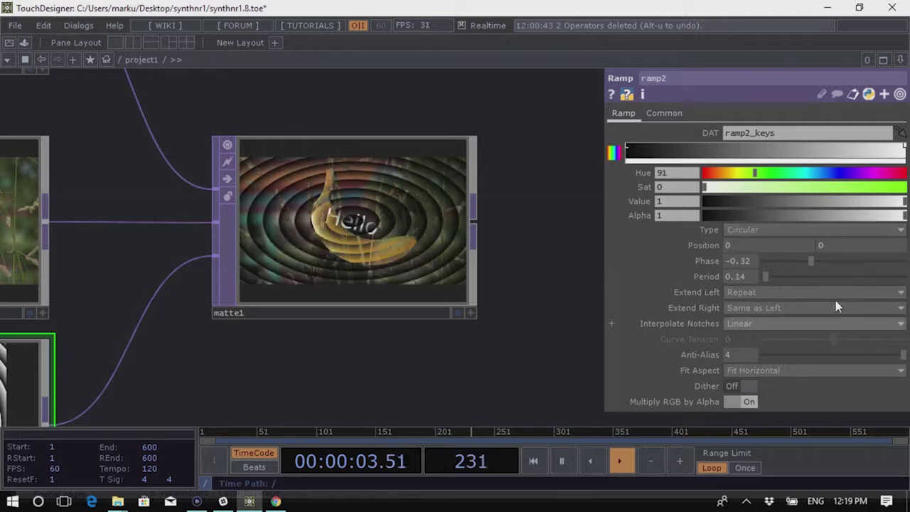
left_click_drag(815, 261, 831, 255)
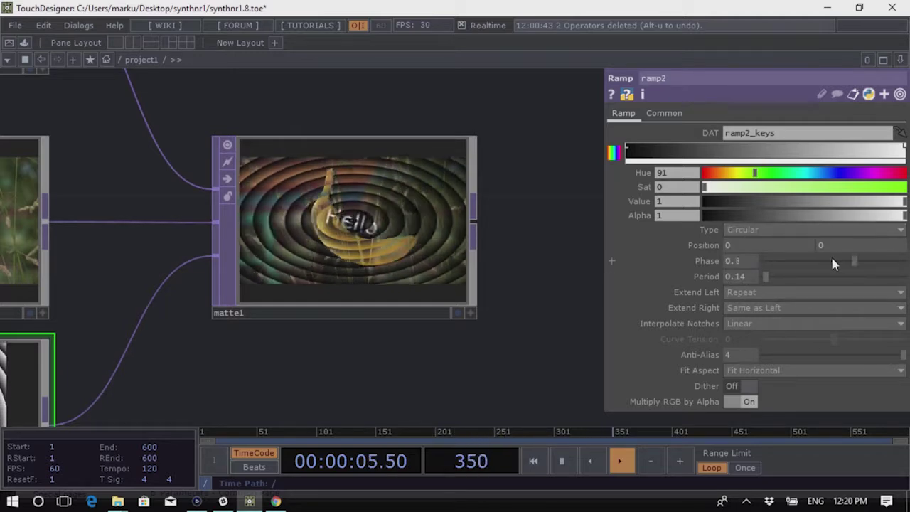
Look over the whole operator network, then bring the group around ramp2 back into view
scroll(515, 211, "down", 3)
left_click_drag(505, 336, 384, 189)
scroll(384, 189, "down", 2)
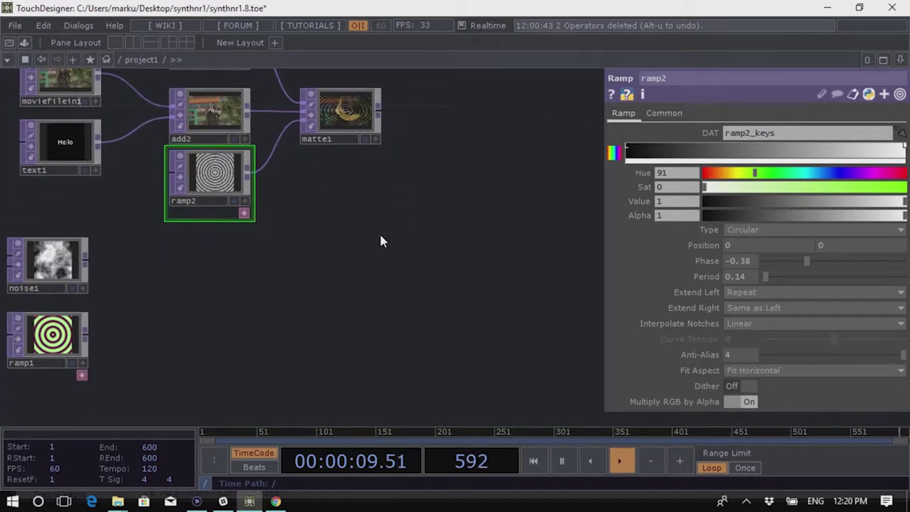
left_click_drag(334, 310, 338, 223)
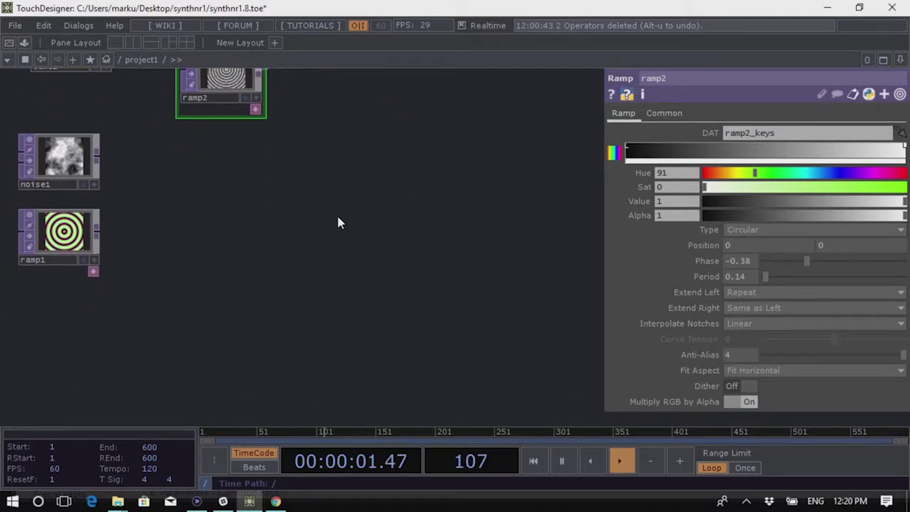
left_click_drag(303, 291, 356, 204)
scroll(356, 204, "down", 3)
right_click_drag(416, 236, 271, 187)
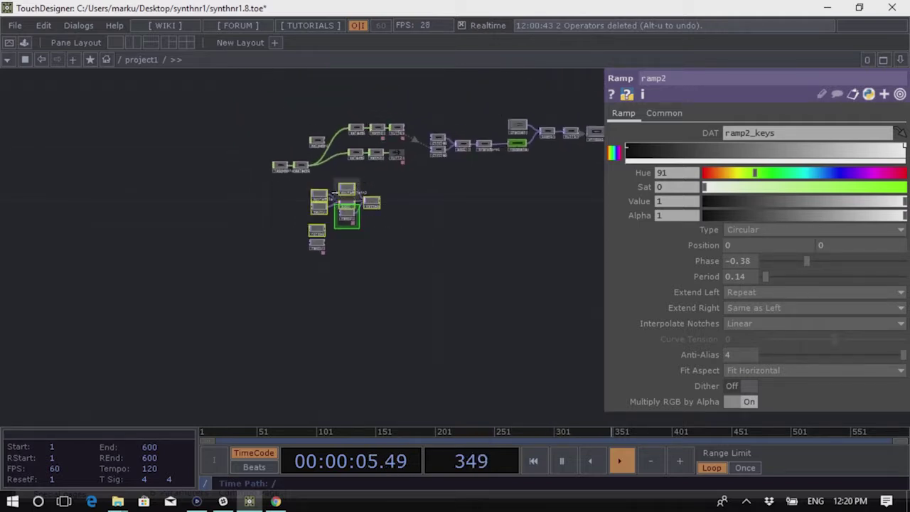
scroll(334, 192, "up", 5)
left_click_drag(259, 344, 245, 198)
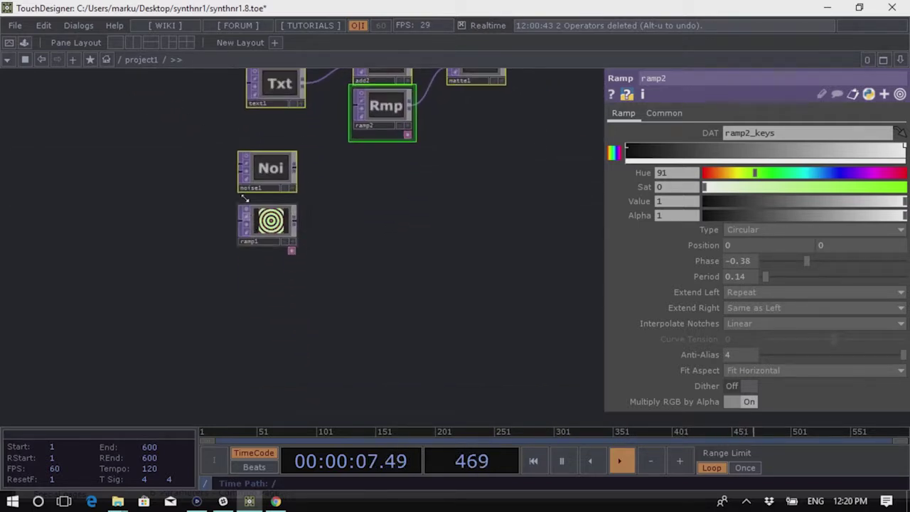
left_click_drag(392, 250, 381, 203)
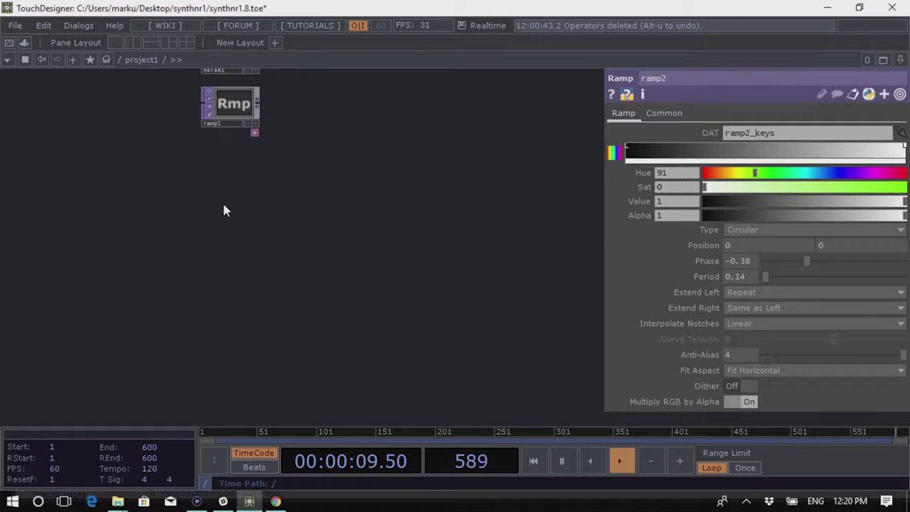
key("shift+h")
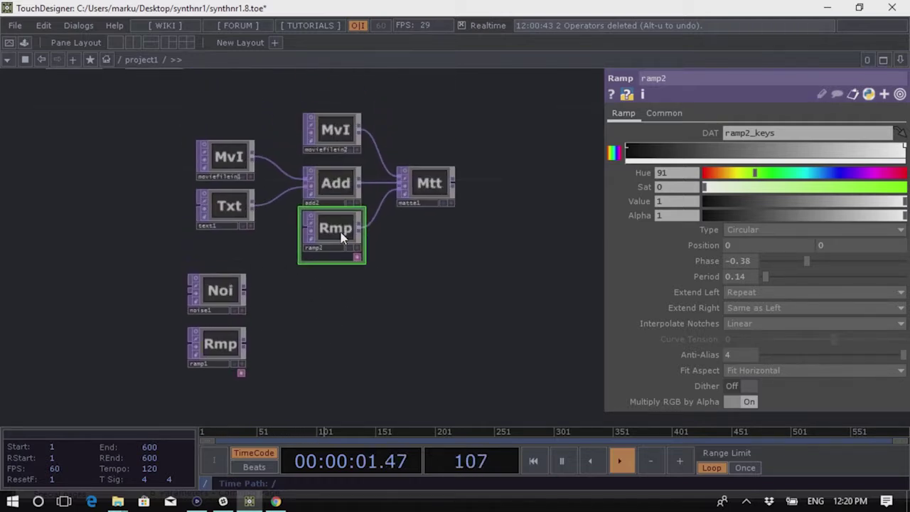
Make the viewer of ramp2 active, switching it off and back on once
left_click(286, 201)
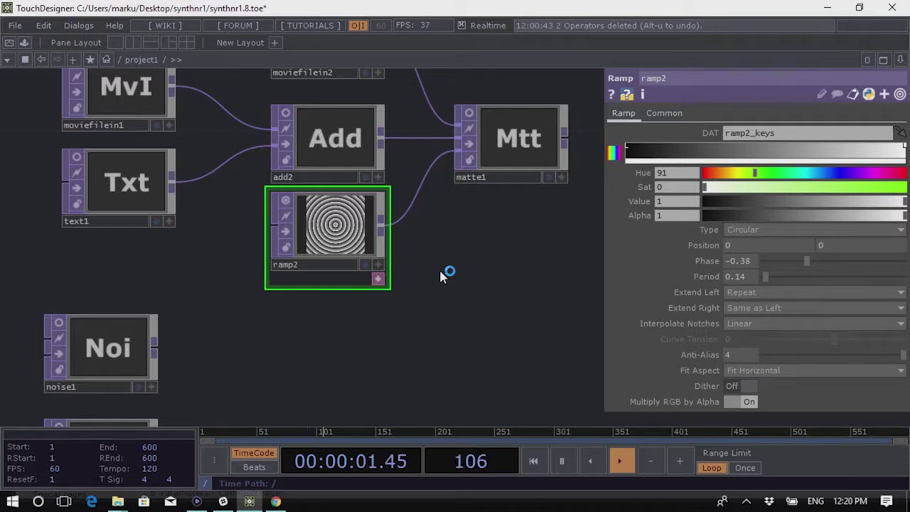
left_click(377, 265)
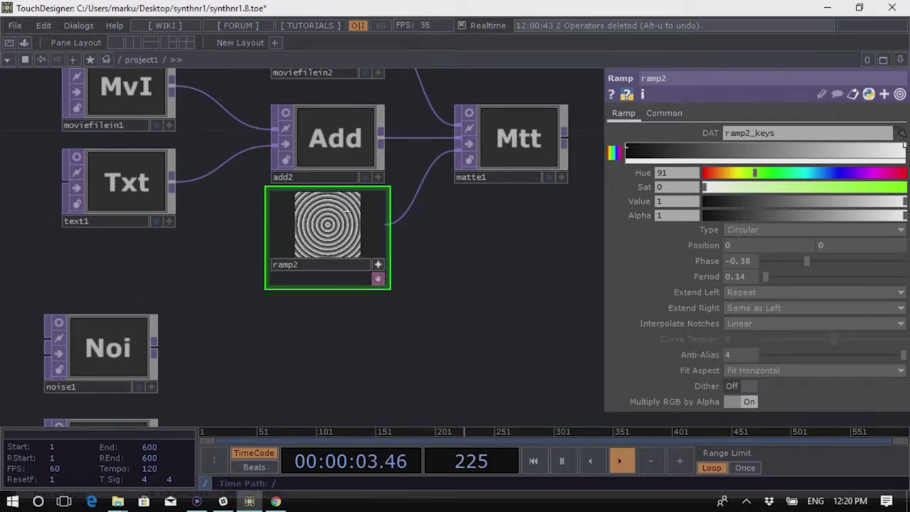
scroll(420, 267, "up", 3)
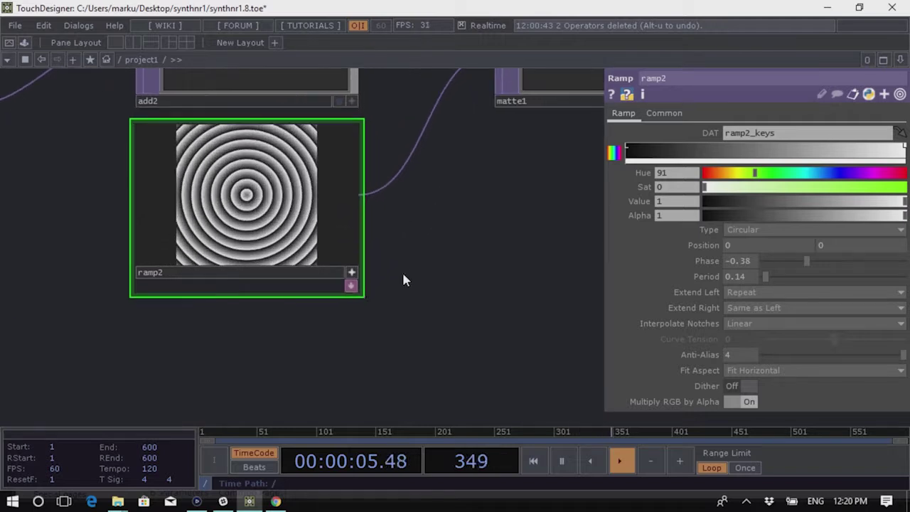
left_click(352, 279)
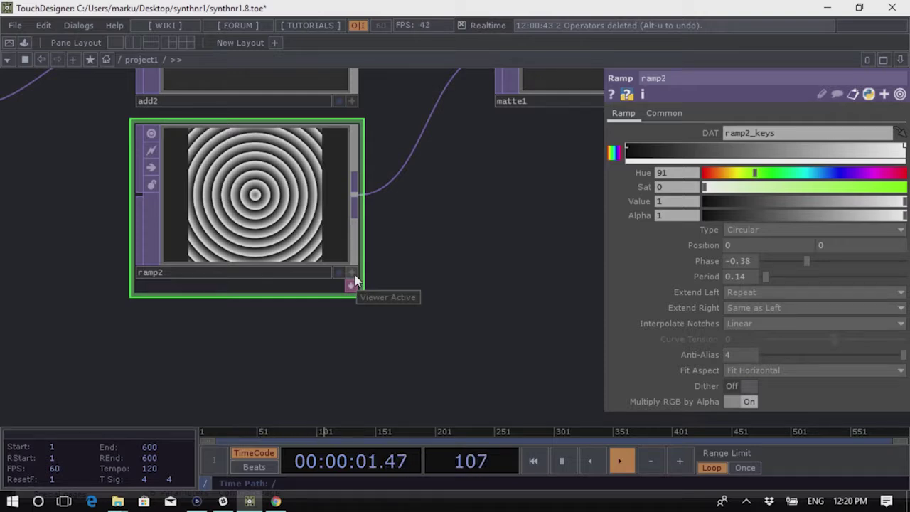
left_click(353, 282)
Zoom and pan the image inside ramp2's active viewer, then reset it to its home view
middle_click_drag(214, 219, 579, 223)
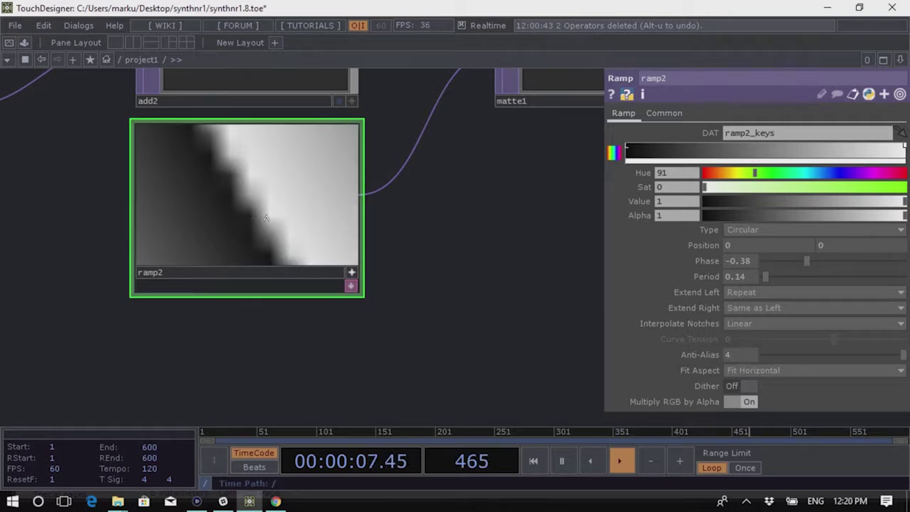
middle_click_drag(269, 215, 3, 265)
left_click_drag(176, 225, 223, 213)
left_click_drag(276, 204, 283, 206)
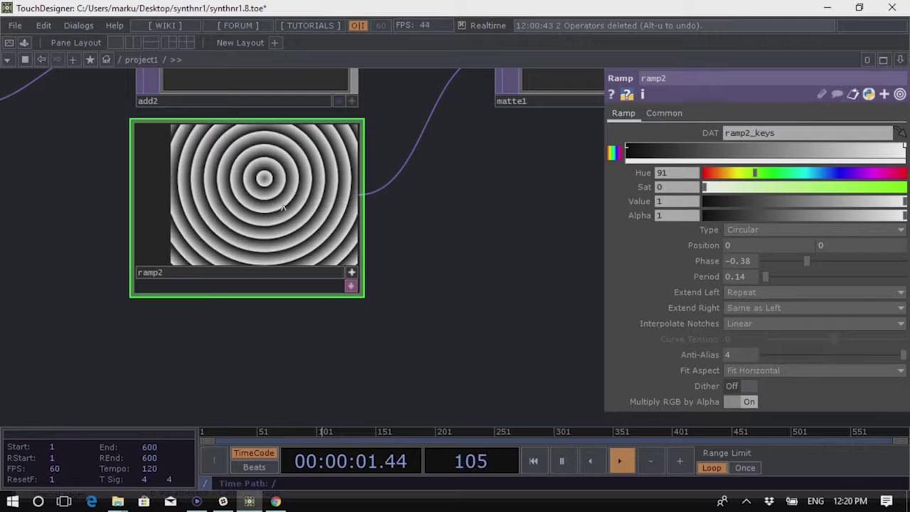
key("h")
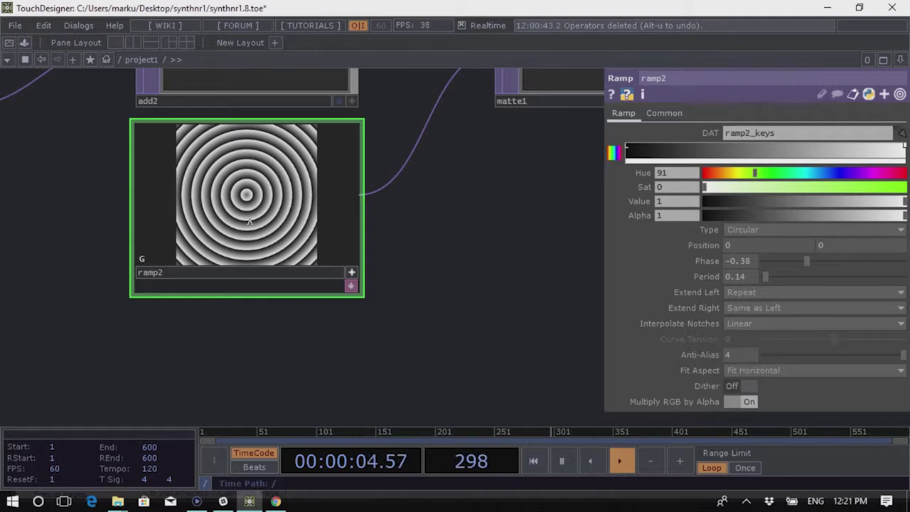
Inspect ramp2's alpha channel in its viewer and return to the full-colour display
key("a")
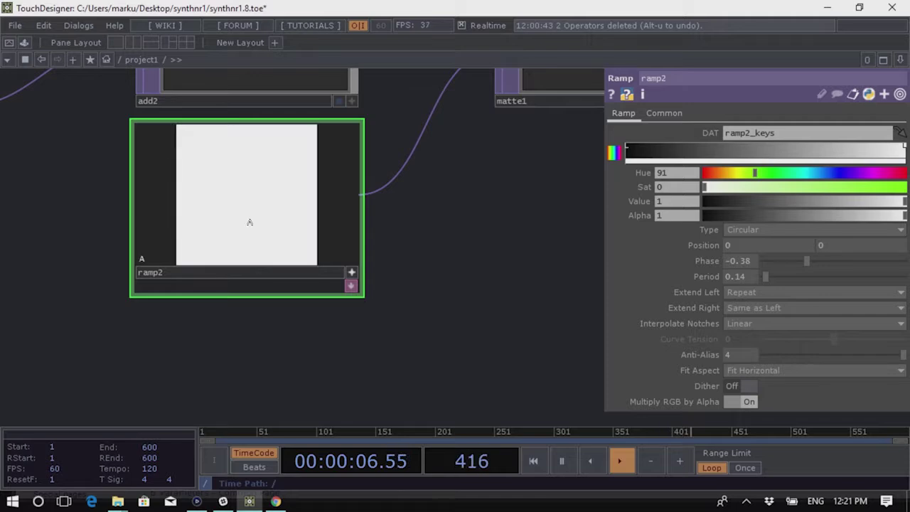
key("a")
key("a")
key("a")
key("a")
key("a")
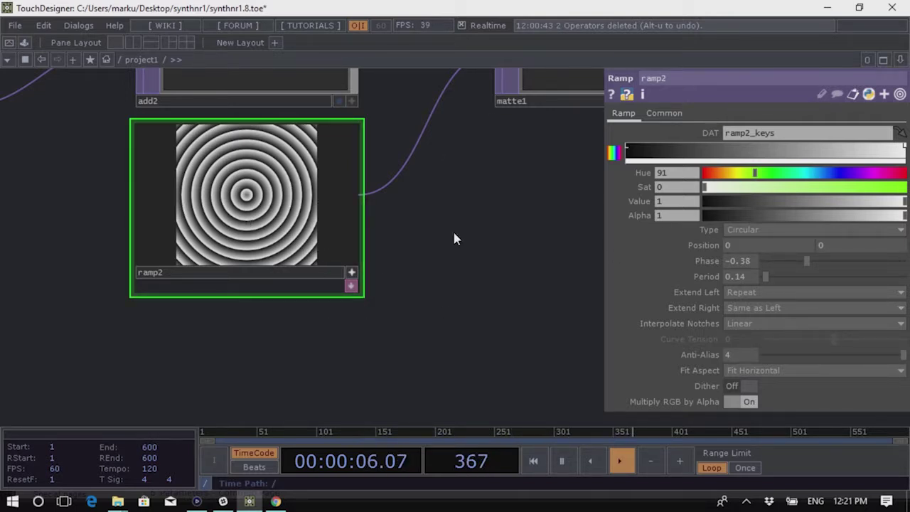
Add a blue key (hue 243, saturation 1) mid-gradient in ramp2 and a red key (hue 3, saturation 1, value 1) before it
left_click(768, 151)
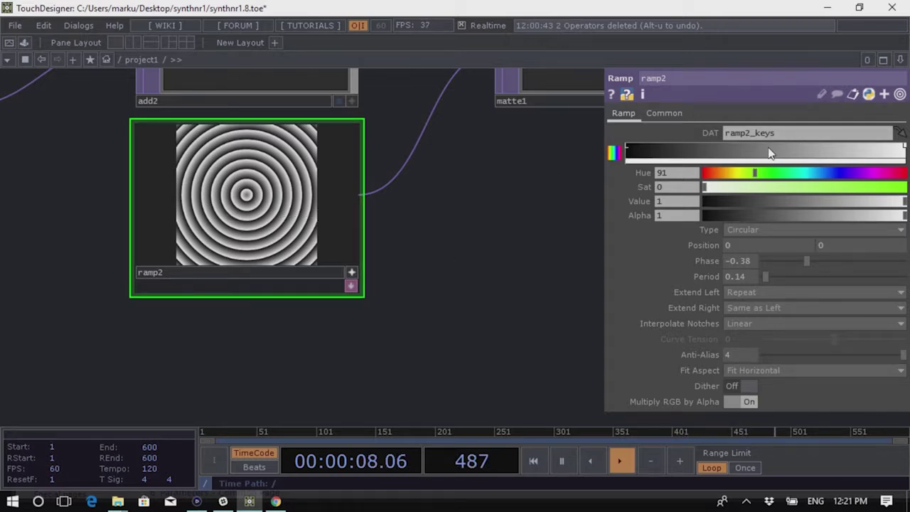
left_click_drag(805, 175, 908, 187)
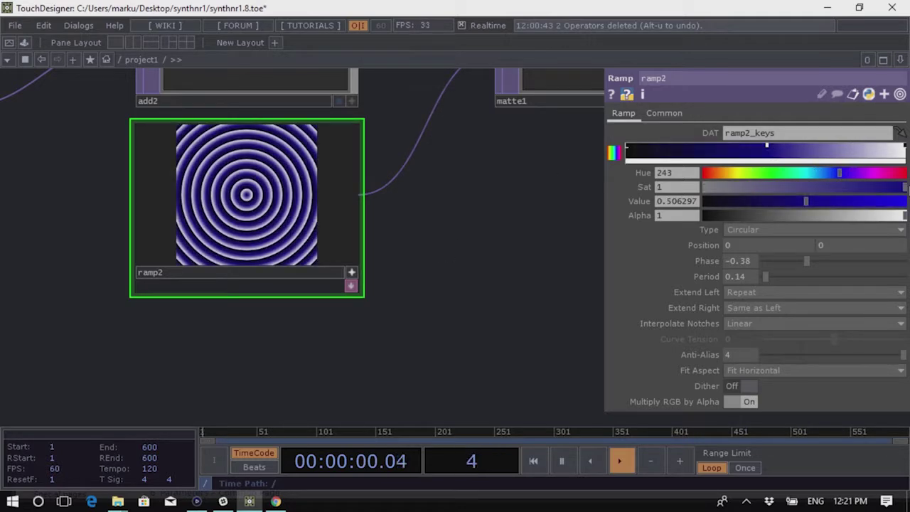
scroll(402, 246, "up", 5)
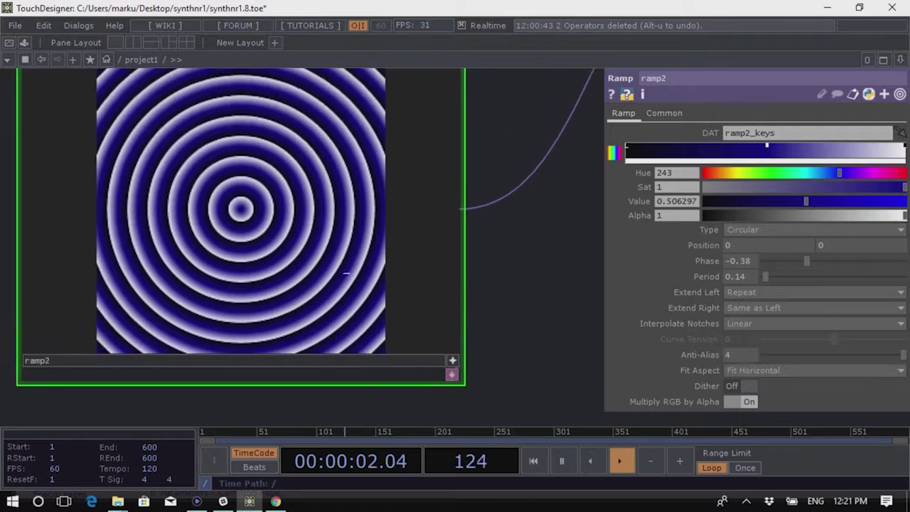
left_click(684, 149)
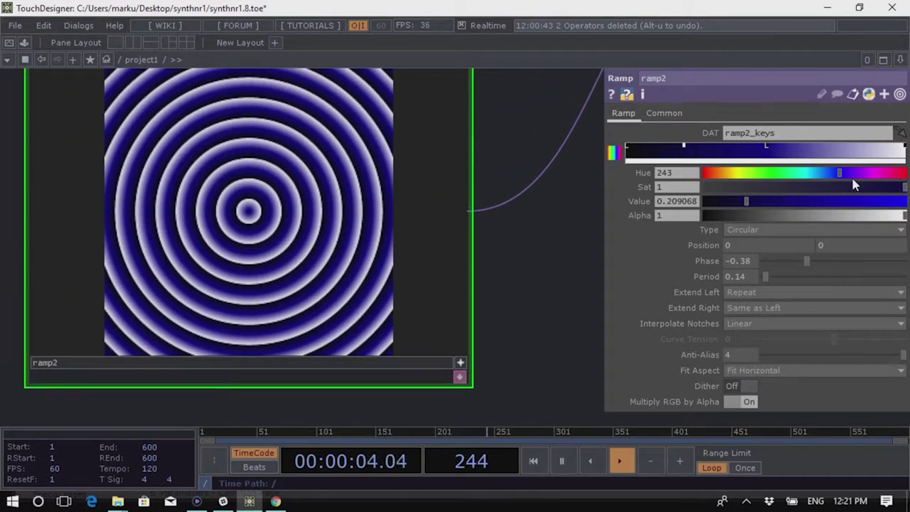
left_click_drag(854, 176, 612, 186)
left_click(869, 202)
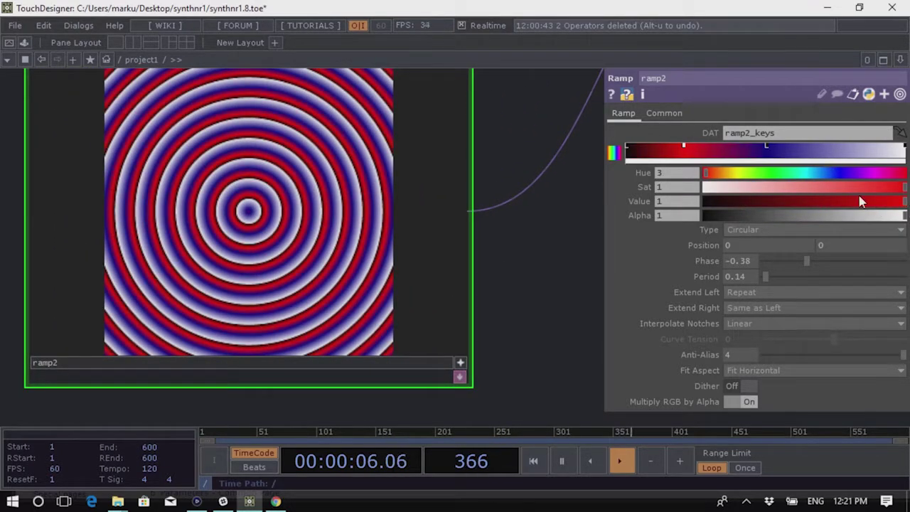
Add a green key with hue 106 and saturation 1 between the blue key and the white end of ramp2's gradient
left_click(850, 147)
left_click_drag(841, 173, 766, 177)
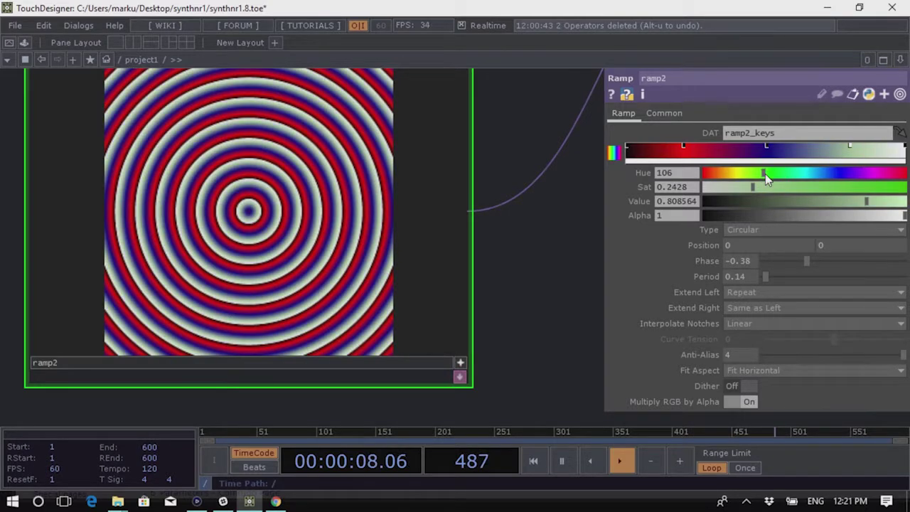
left_click(897, 188)
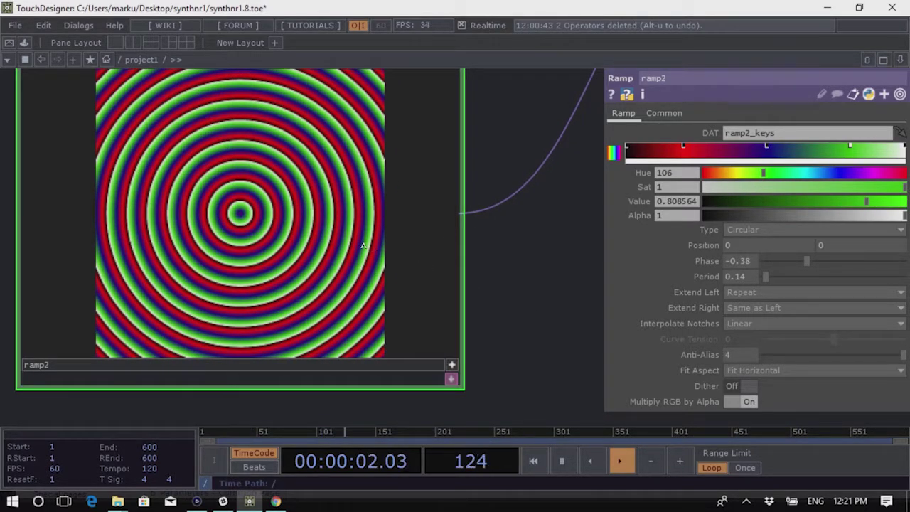
Inspect the red, blue and alpha channels of ramp2 one after another in its active viewer
key("r")
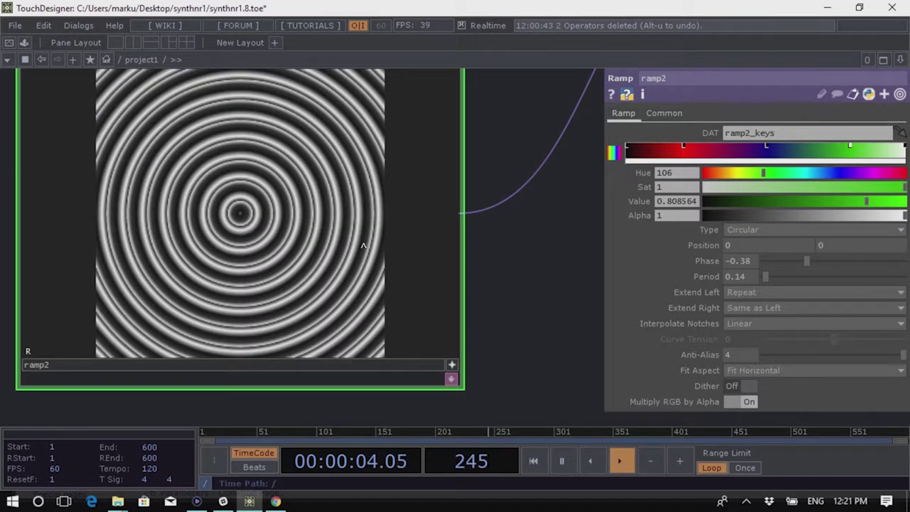
key("b")
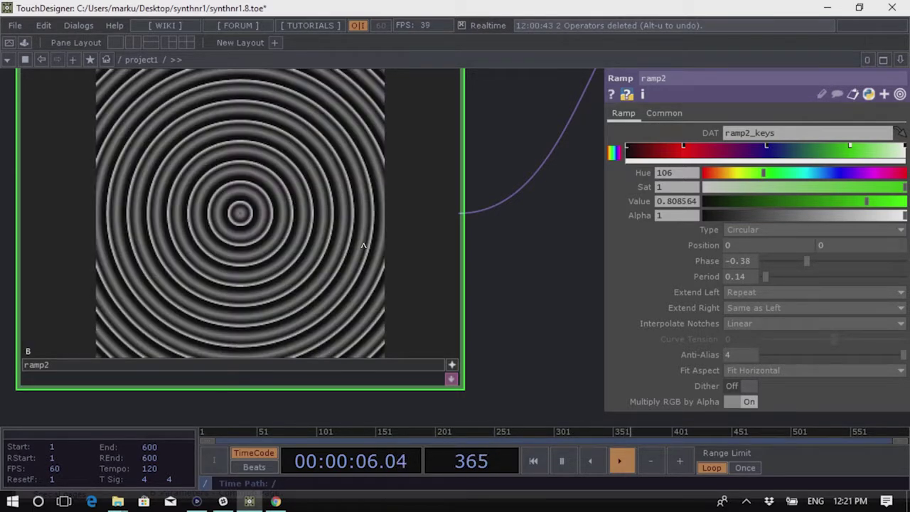
key("a")
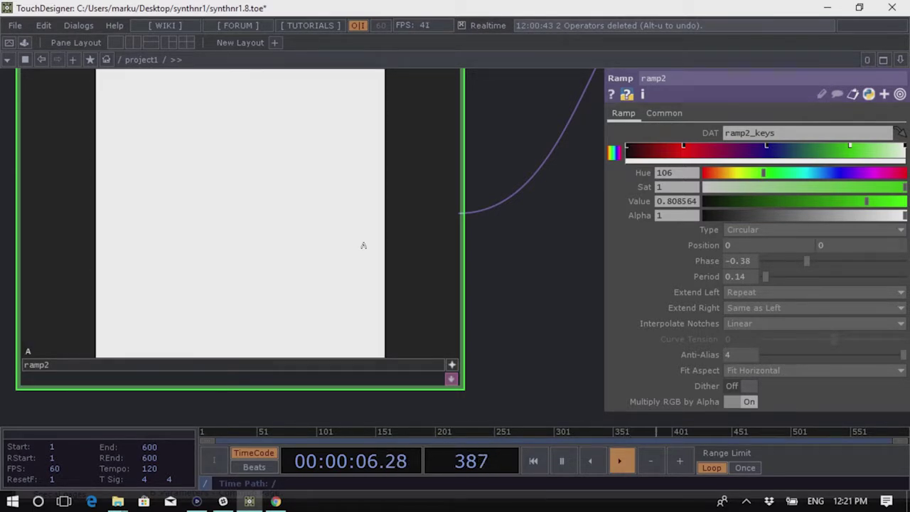
Set the alpha of the gradient's first, black key to 0 and compare ramp2's red and alpha channels in the viewer
left_click(627, 147)
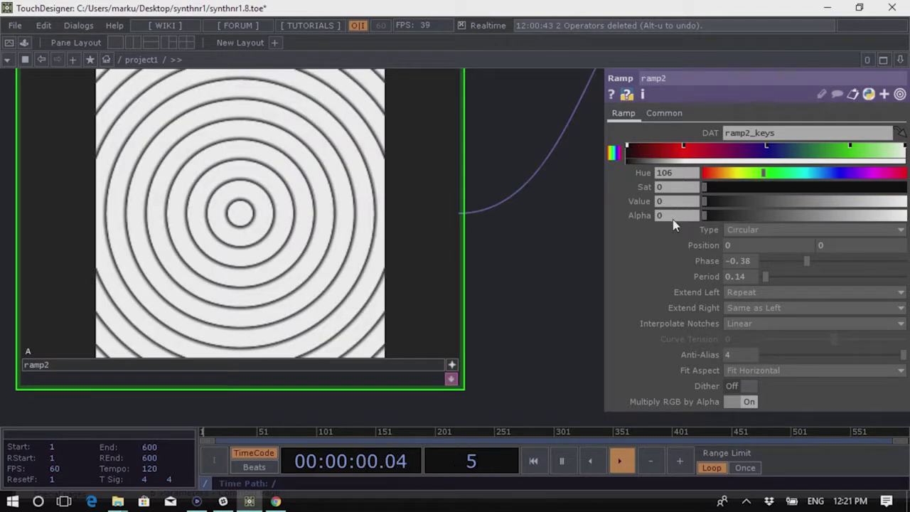
left_click(767, 147)
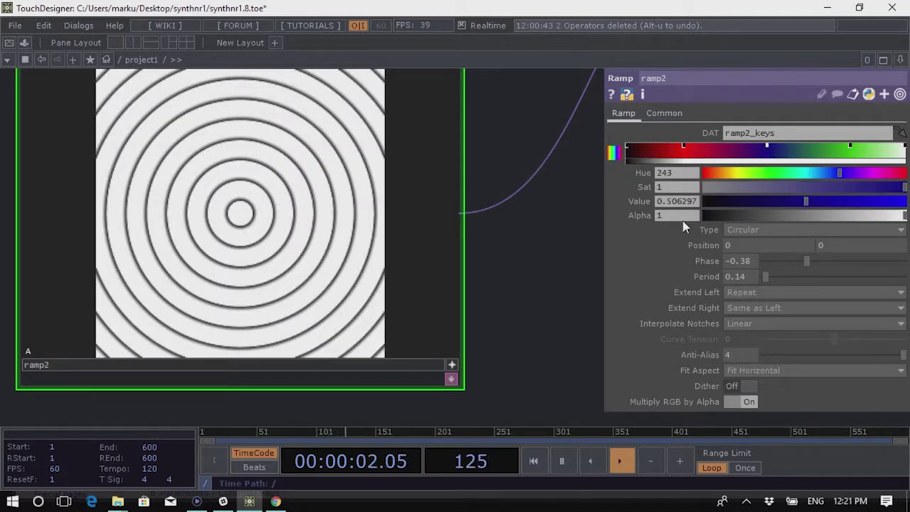
key("a")
key("a")
key("a")
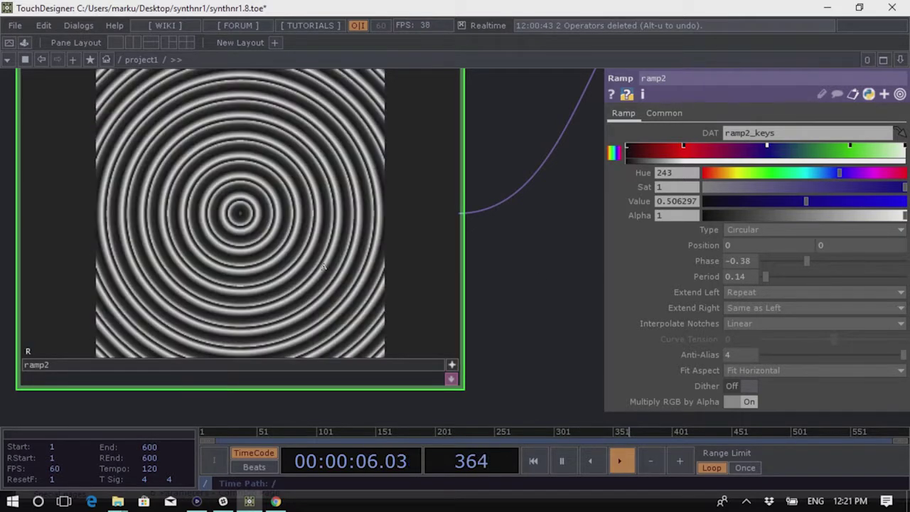
key("a")
key("a")
key("a")
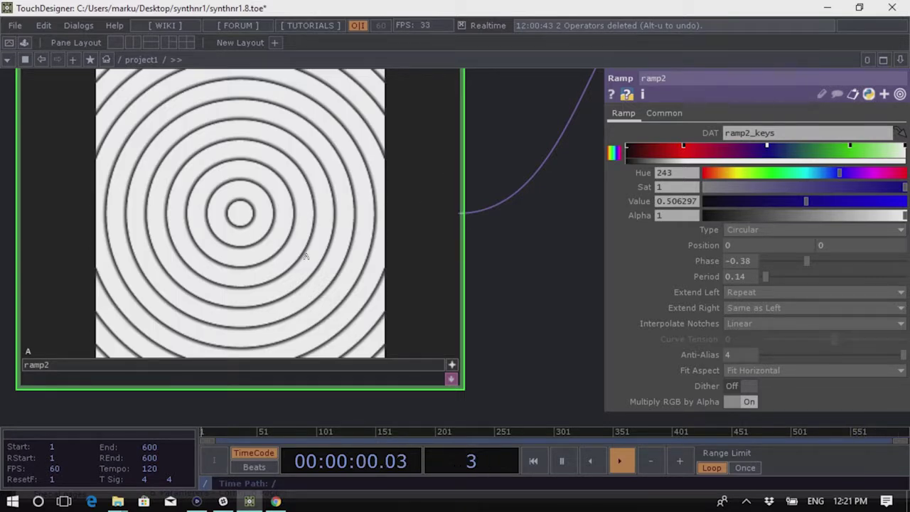
Return ramp2's viewer to the Color display mode and turn on Display Pixel Values
scroll(365, 274, "down", 3)
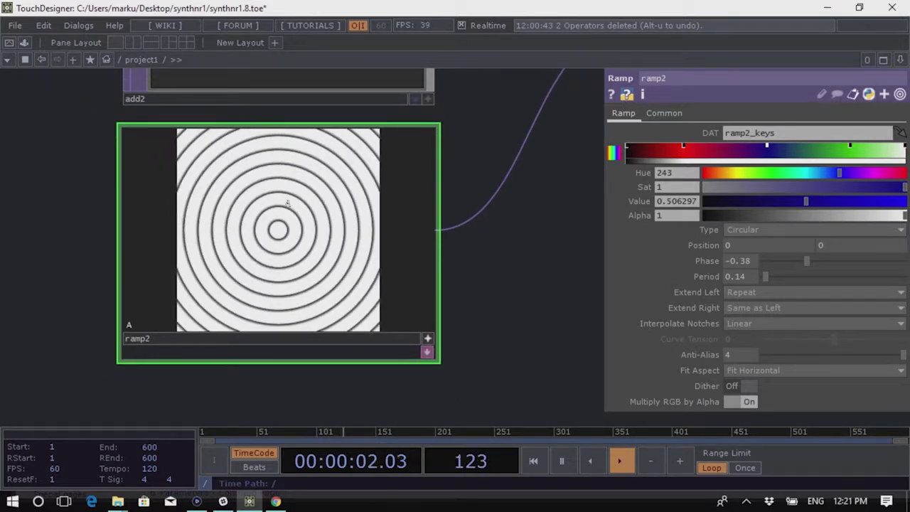
right_click(288, 203)
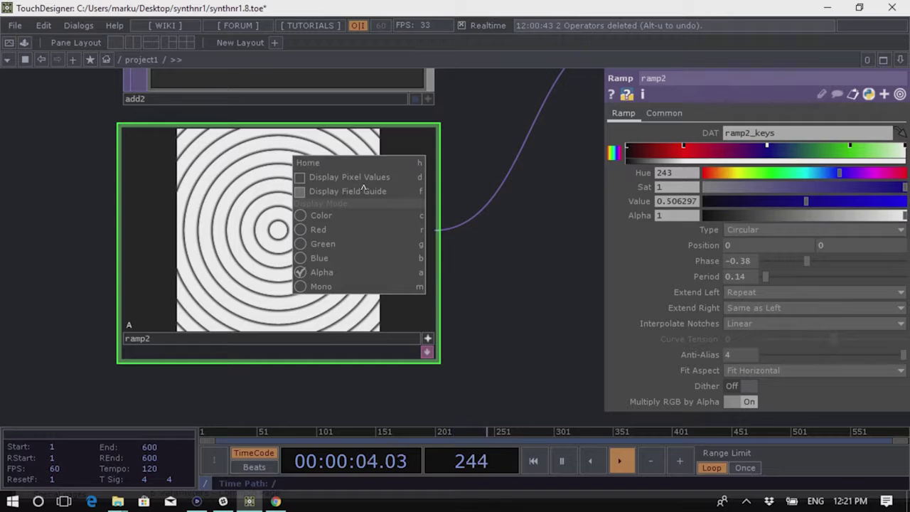
left_click(311, 216)
right_click(307, 220)
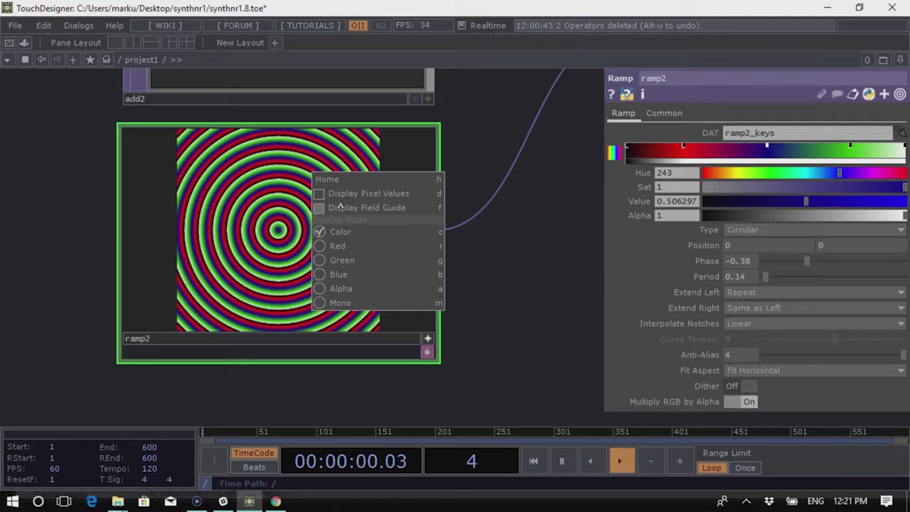
left_click(319, 194)
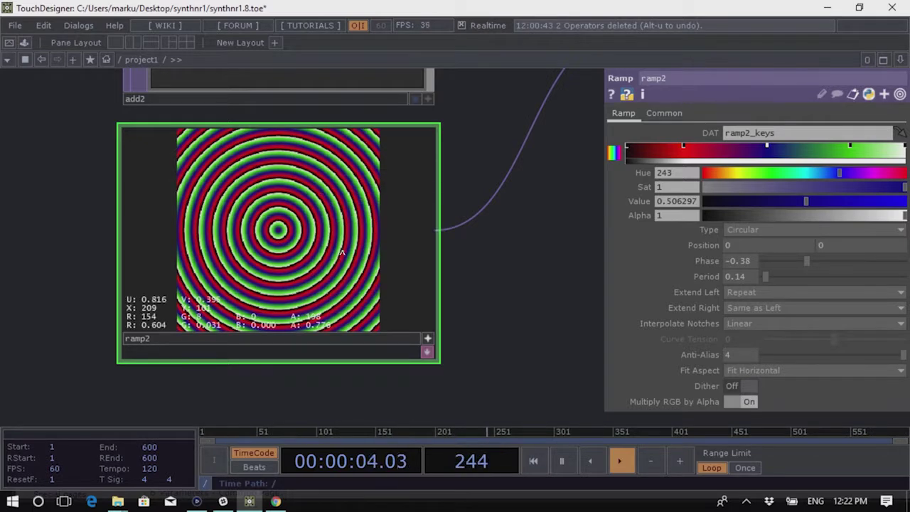
Examine individual pixel values up close in ramp2's viewer, then return to the full image
scroll(251, 292, "up", 8)
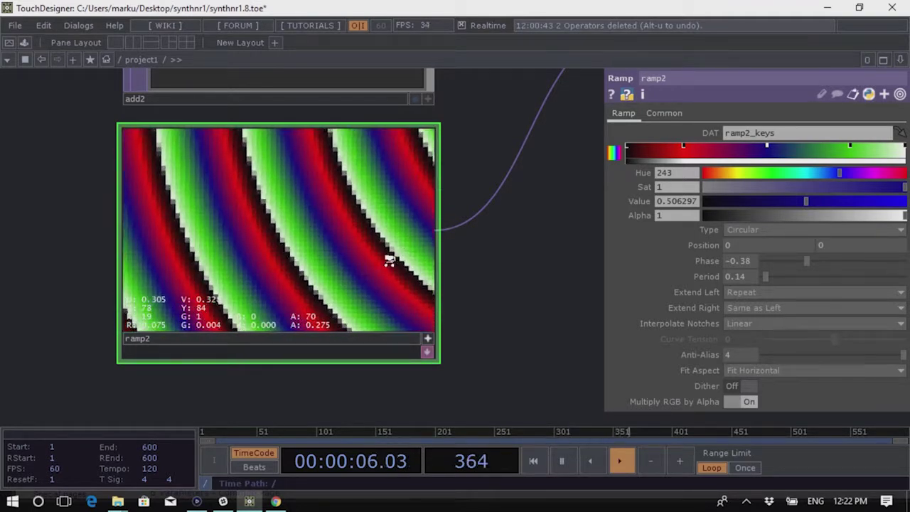
scroll(428, 252, "up", 3)
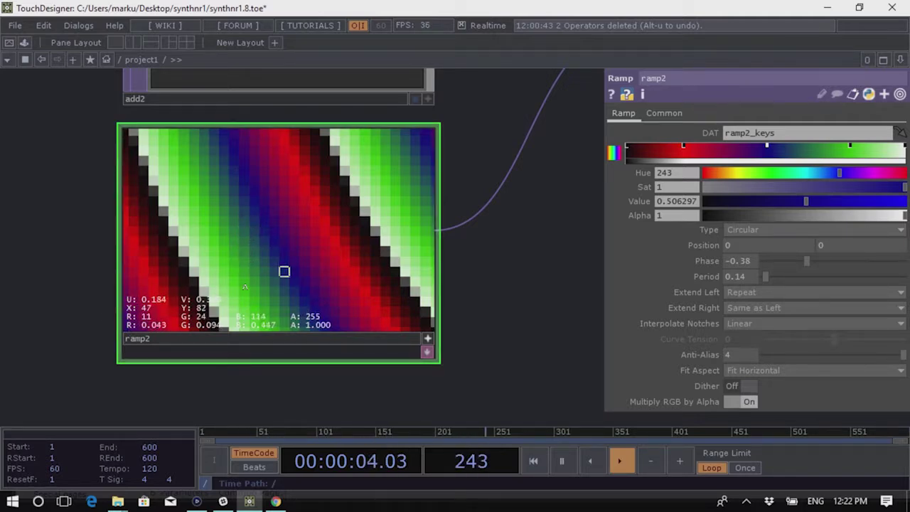
scroll(293, 262, "down", 3)
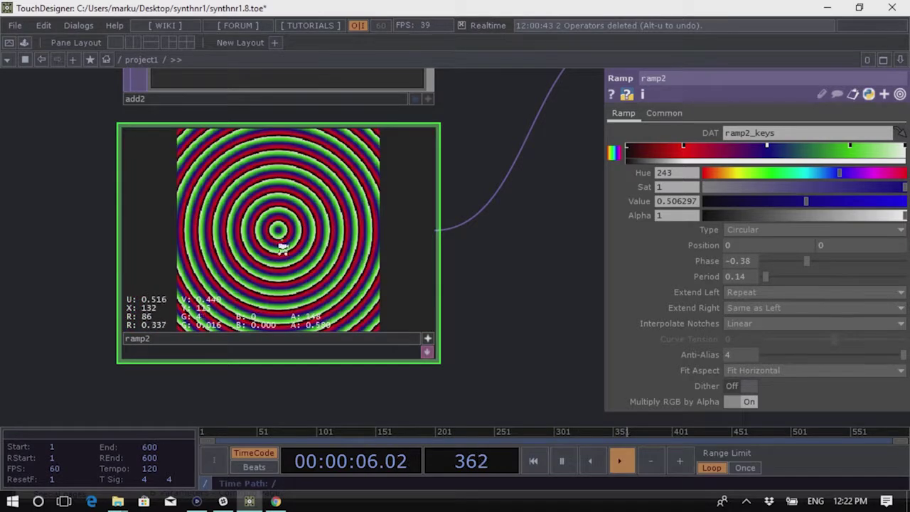
scroll(299, 264, "down", 5)
right_click(306, 202)
left_click(350, 228)
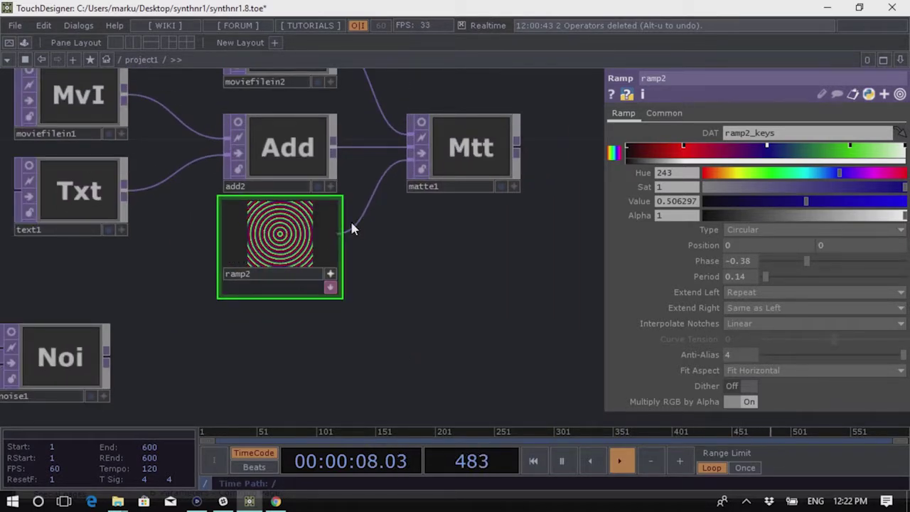
Add a Texture 3D TOP in an empty area of the network
scroll(370, 289, "down", 5)
scroll(368, 229, "down", 5)
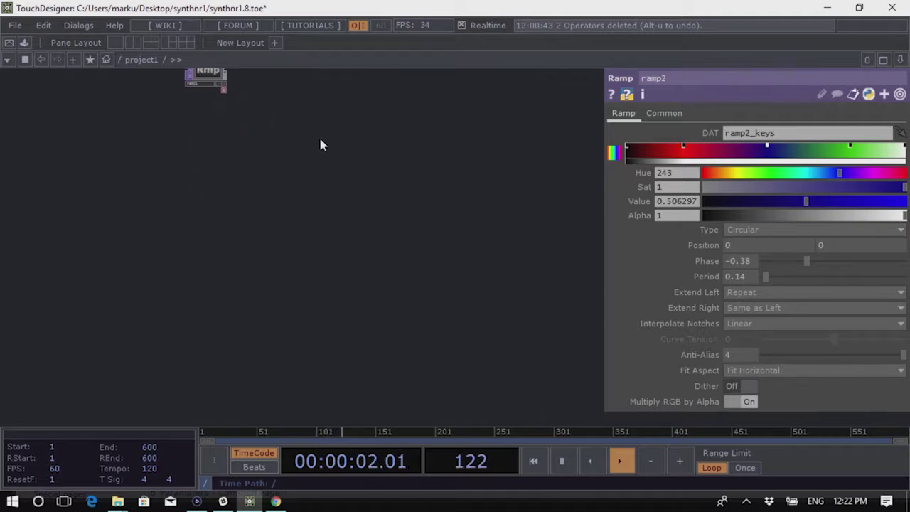
scroll(320, 135, "up", 5)
scroll(309, 159, "up", 5)
scroll(320, 197, "down", 8)
scroll(284, 224, "down", 3)
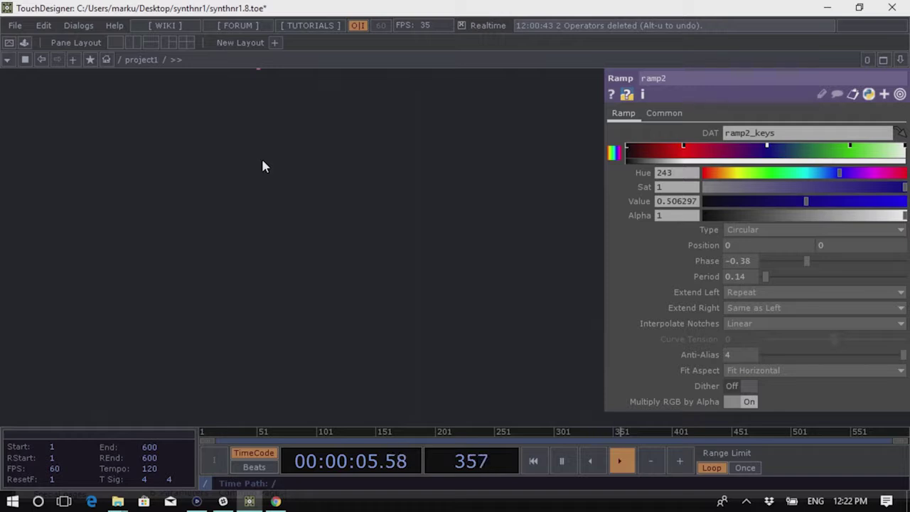
double_click(305, 114)
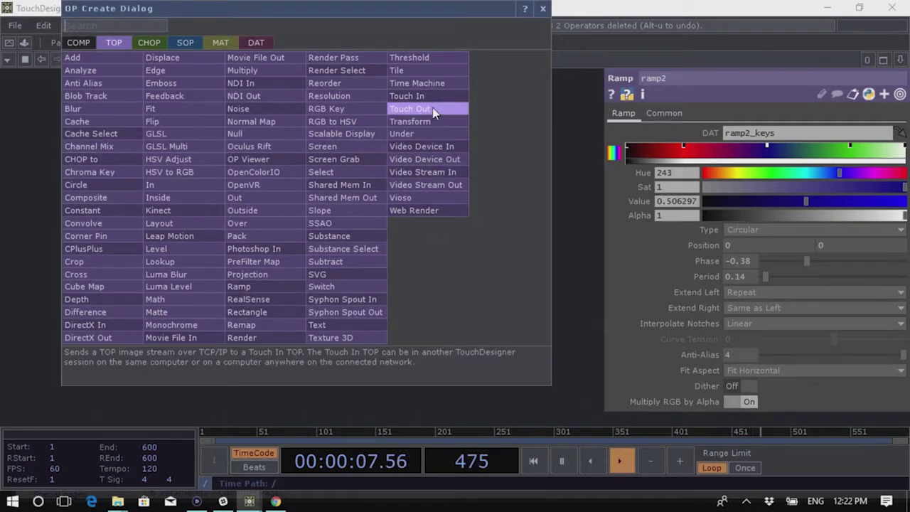
left_click(329, 175)
left_click(301, 129)
scroll(301, 132, "up", 5)
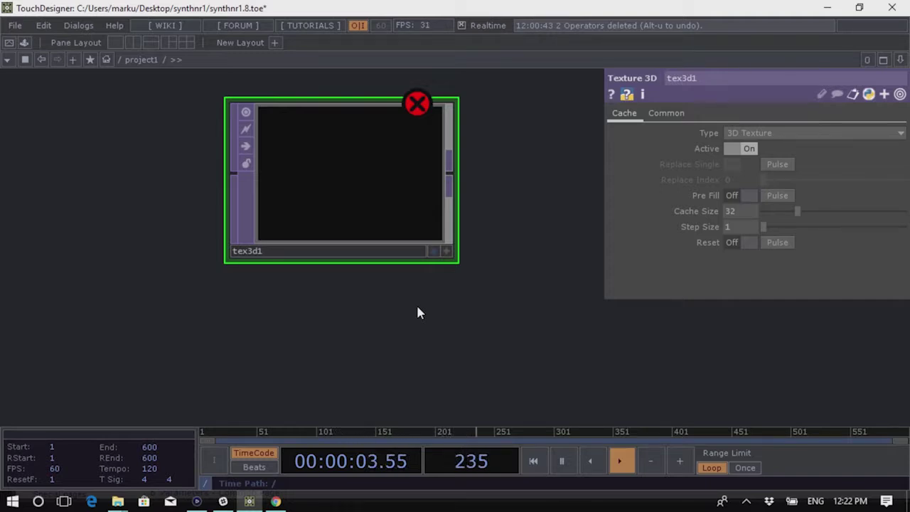
Add a Video Device In TOP beside tex3d1 and connect its output to tex3d1's input
scroll(503, 288, "down", 4)
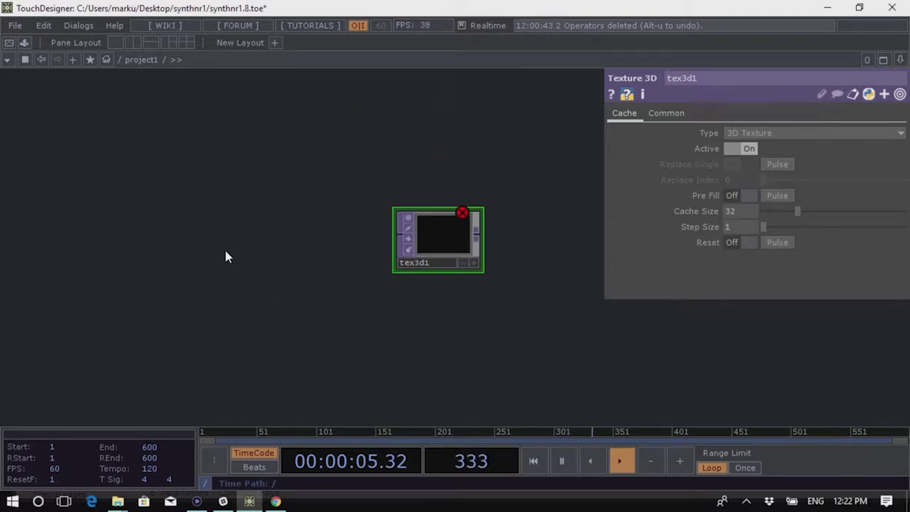
double_click(226, 257)
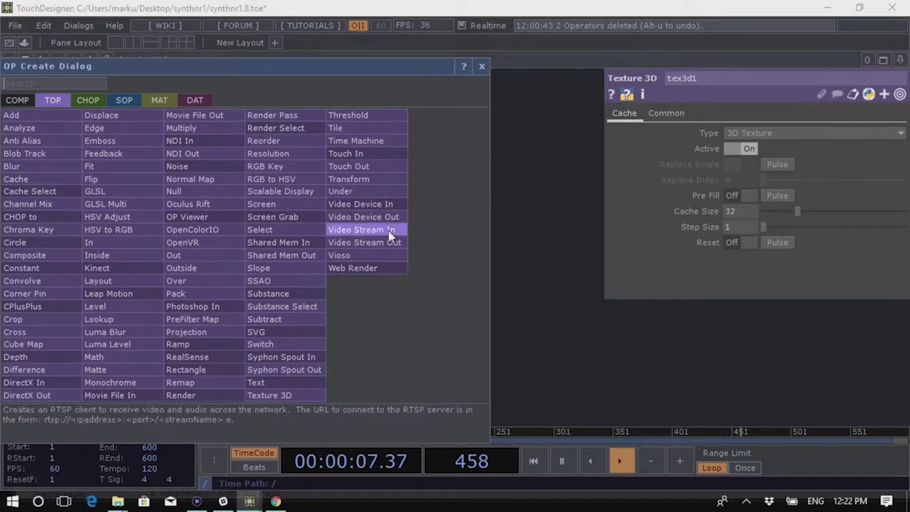
left_click(387, 204)
left_click(301, 245)
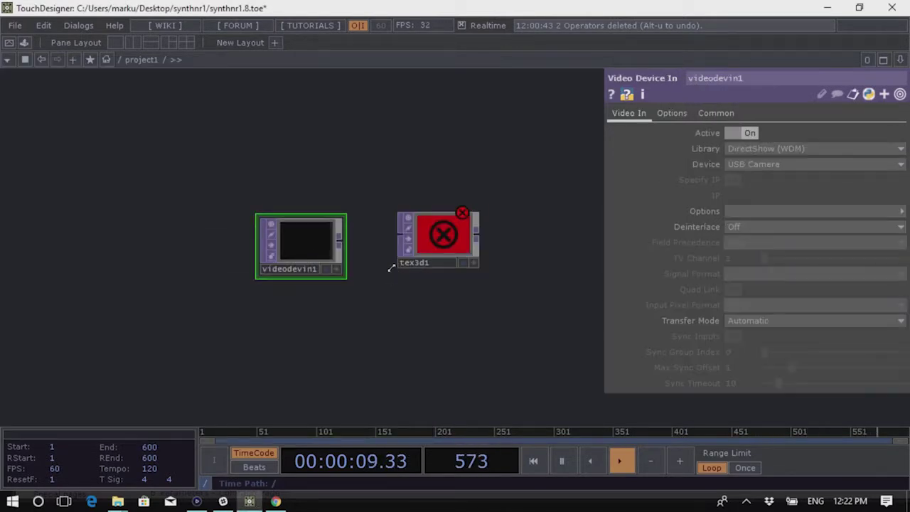
scroll(390, 273, "up", 3)
left_click_drag(292, 211, 411, 200)
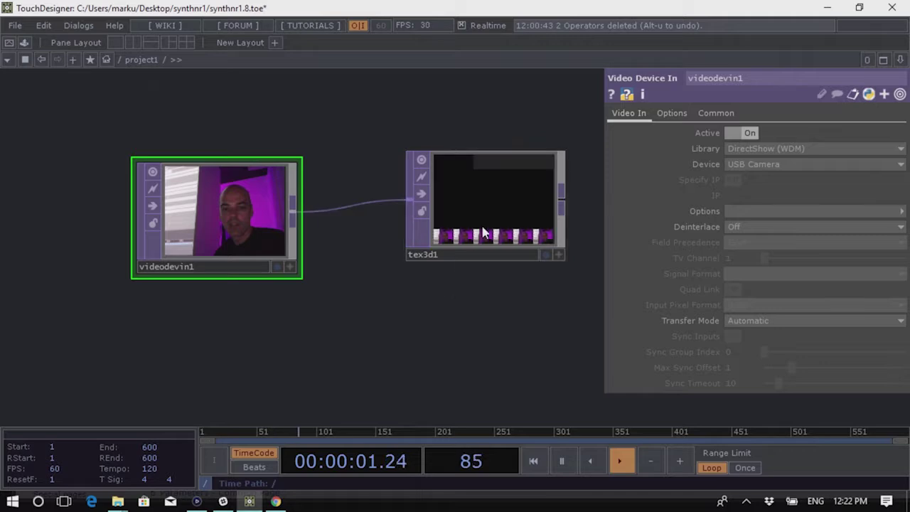
Examine the camera frames cached in tex3d1 and select it to show its parameters
scroll(513, 234, "up", 3)
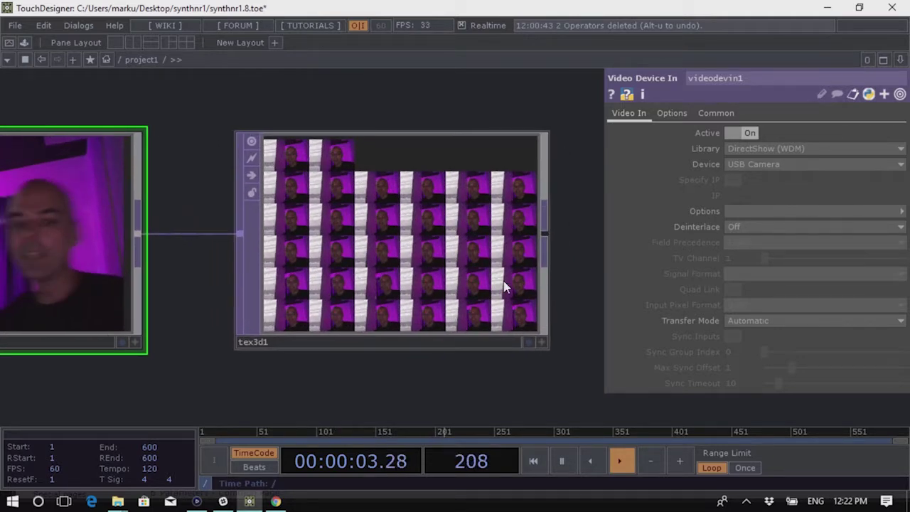
scroll(460, 260, "down", 2)
scroll(451, 256, "up", 4)
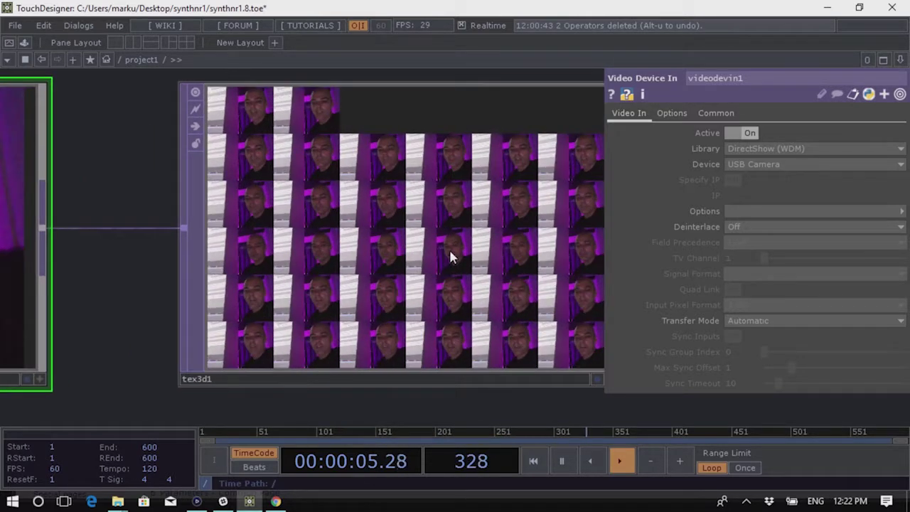
scroll(498, 259, "down", 3)
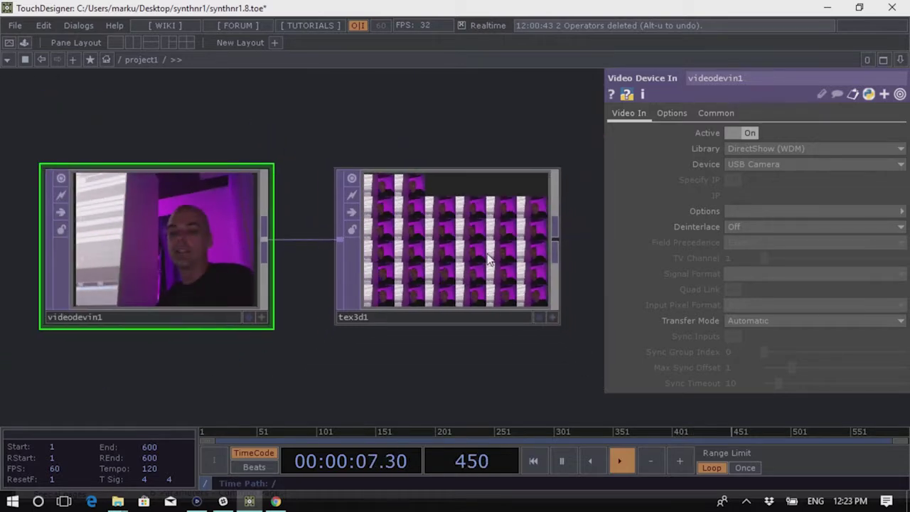
left_click(488, 261)
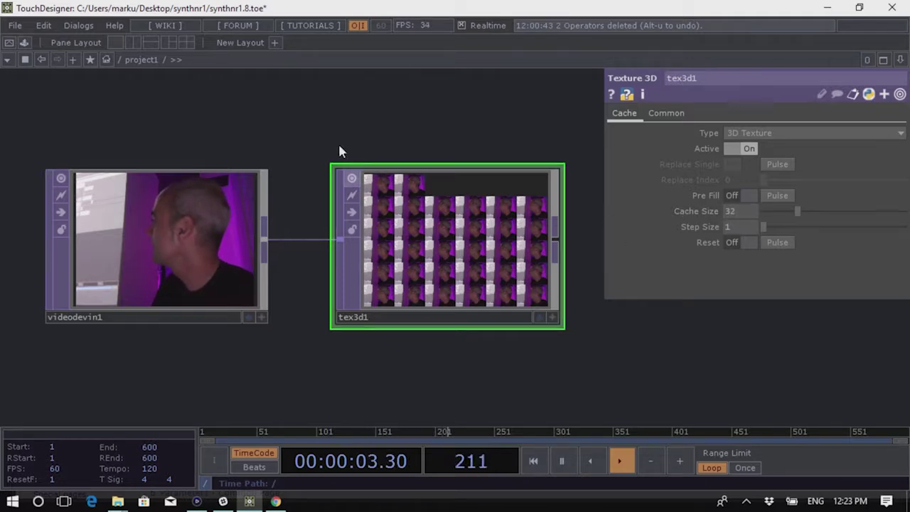
scroll(430, 249, "up", 4)
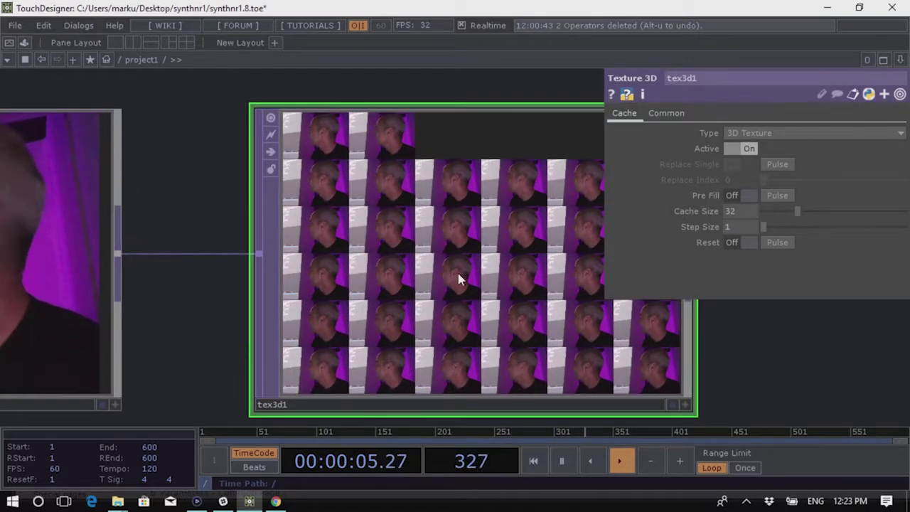
scroll(425, 209, "down", 4)
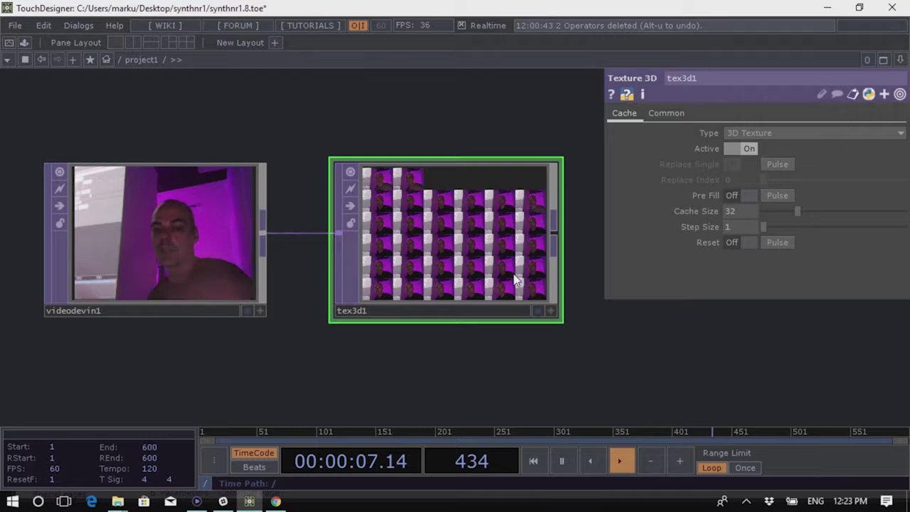
scroll(502, 267, "up", 3)
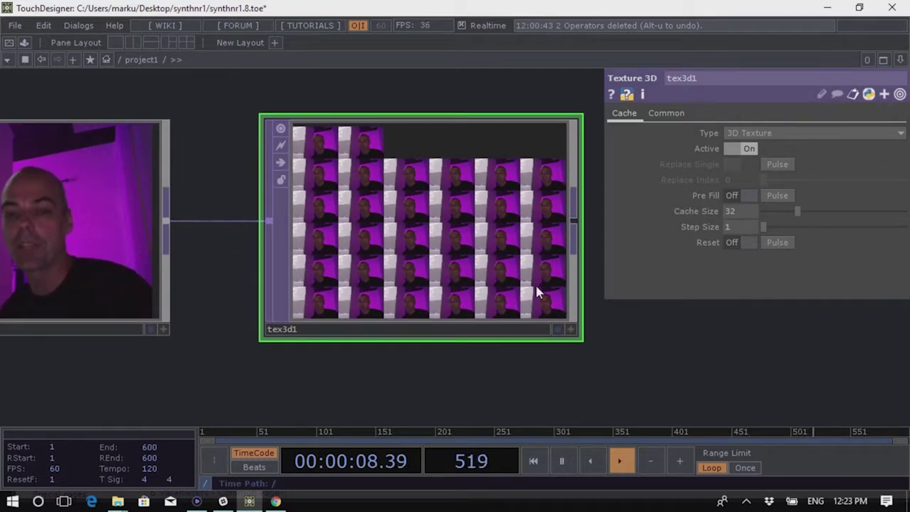
scroll(528, 319, "down", 3)
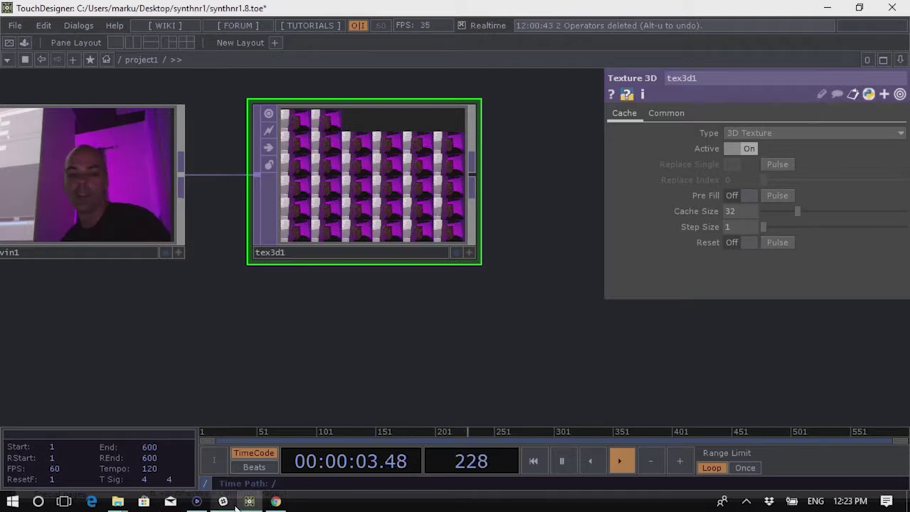
Switch to the Chrome browser, look up slit scan photography in a new tab, and read the Wikipedia article on it
left_click(276, 502)
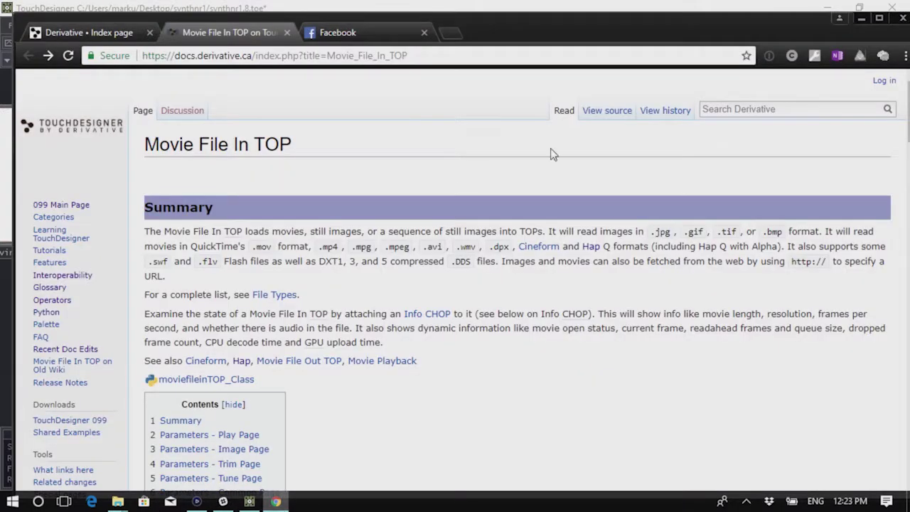
left_click(450, 36)
type("sla")
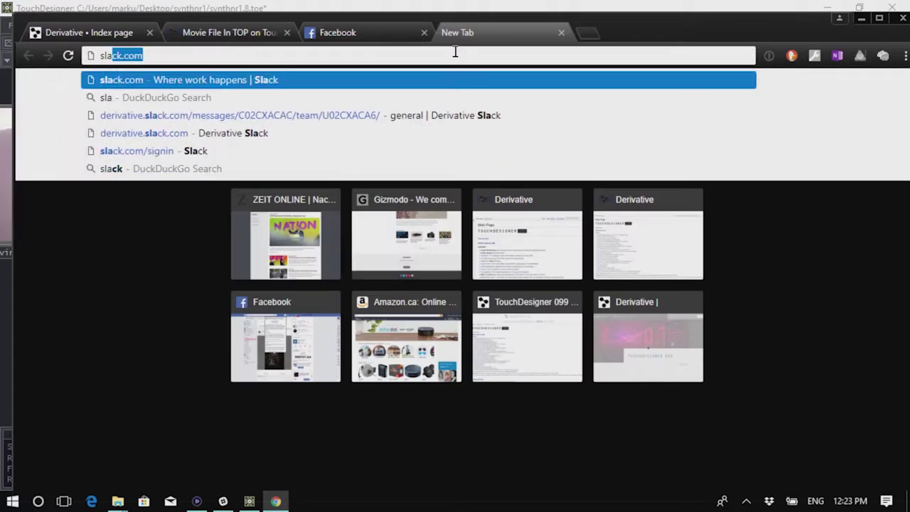
key("BackSpace")
key("BackSpace")
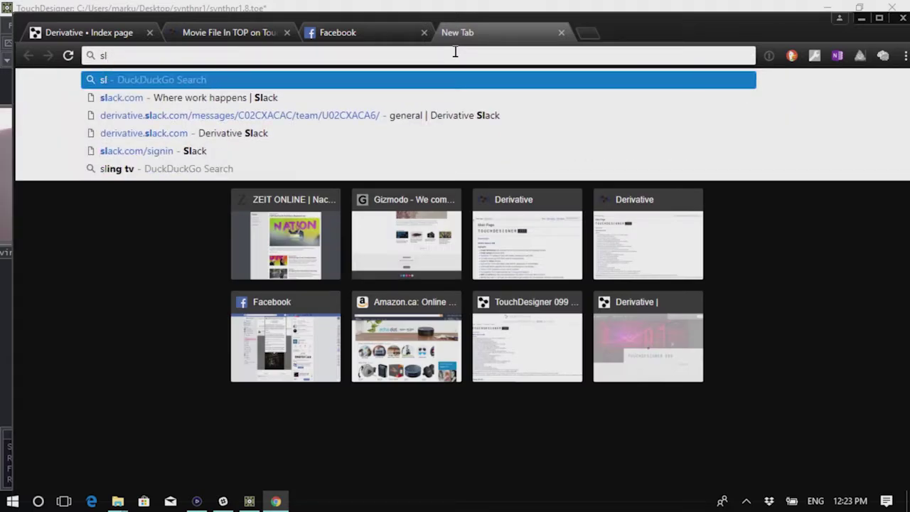
type("itscan")
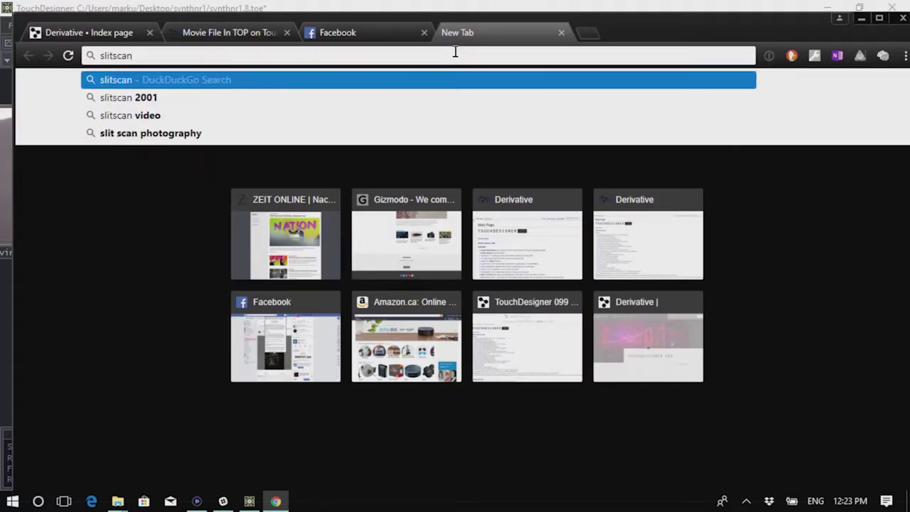
key("Down")
key("Down")
key("Down")
key("Return")
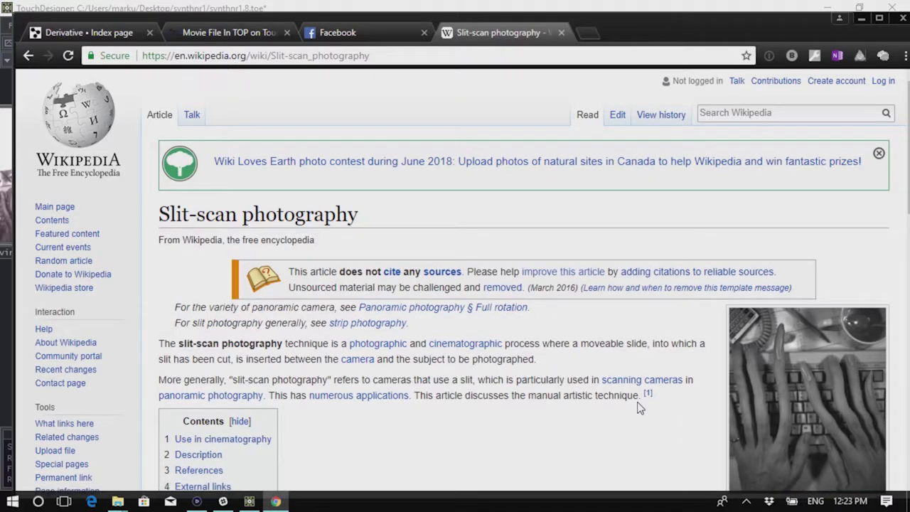
scroll(656, 363, "down", 3)
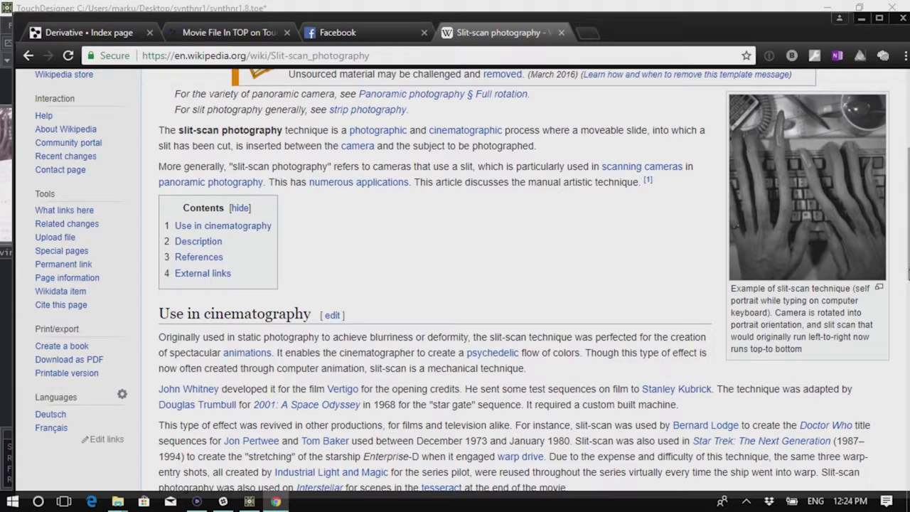
Return to TouchDesigner and add a Ramp TOP below tex3d1
left_click(572, 9)
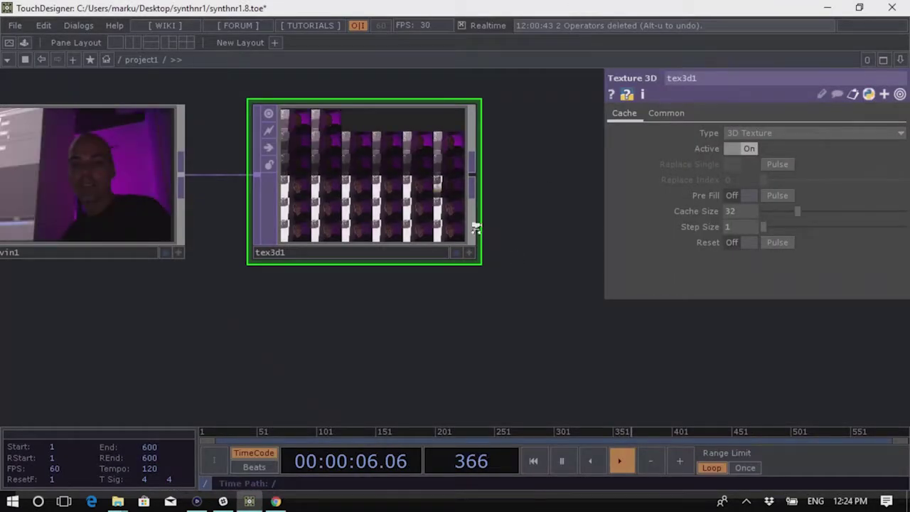
scroll(464, 334, "down", 3)
scroll(461, 274, "up", 3)
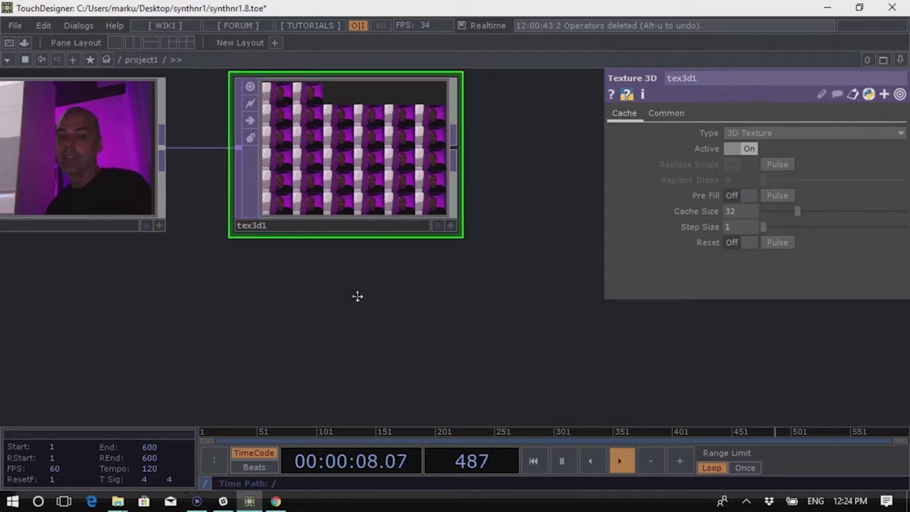
scroll(437, 311, "down", 3)
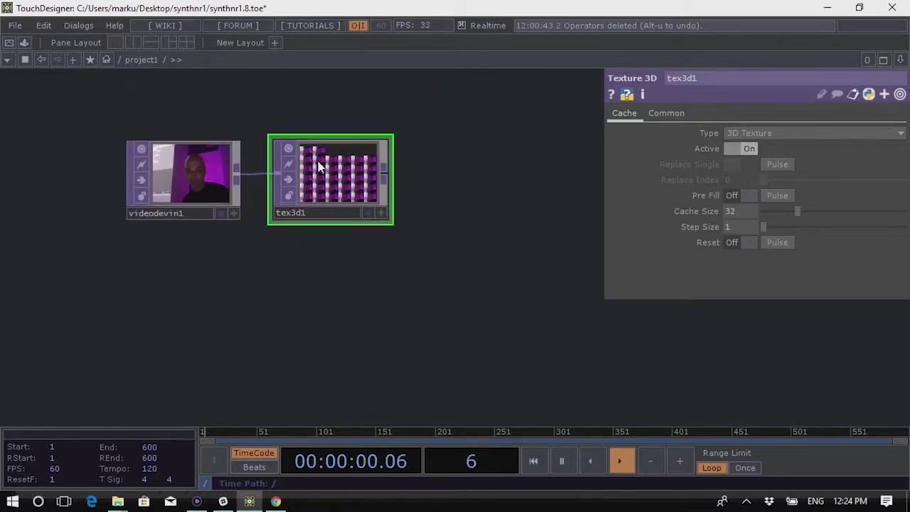
double_click(334, 279)
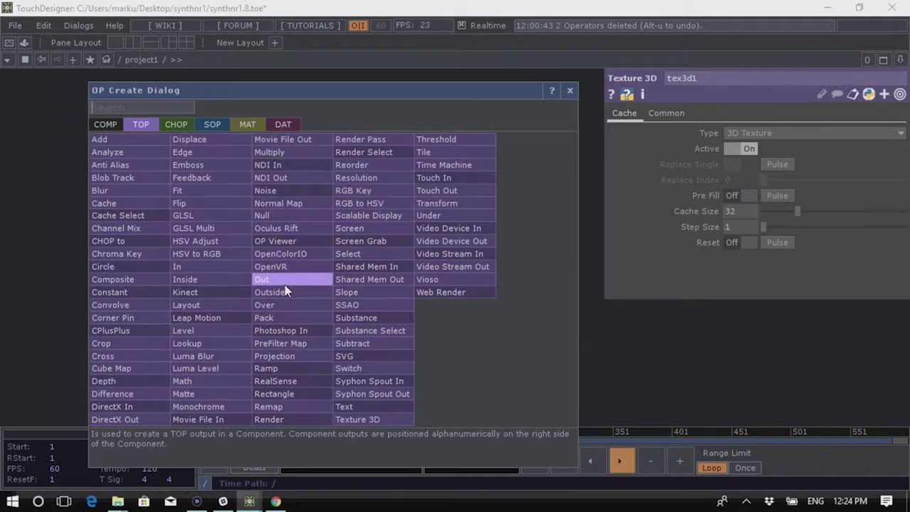
type("ra")
left_click(298, 368)
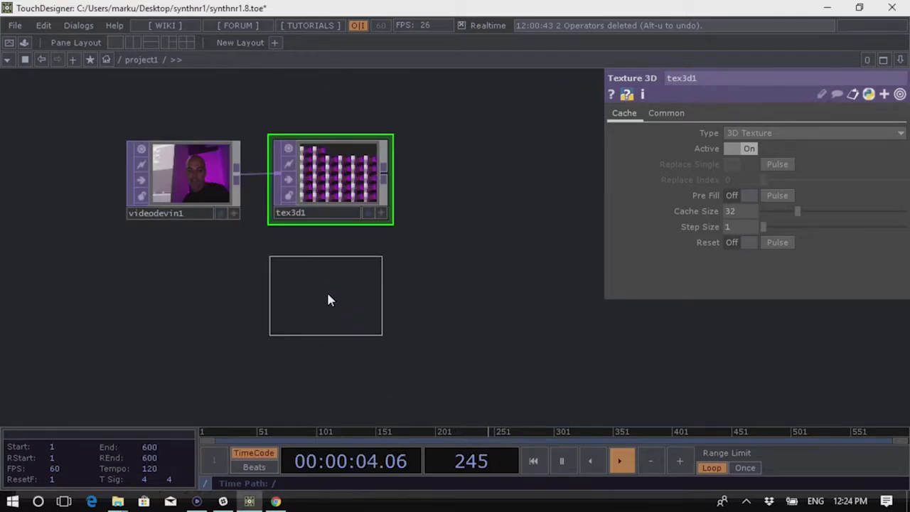
left_click(331, 281)
left_click_drag(462, 299, 417, 300)
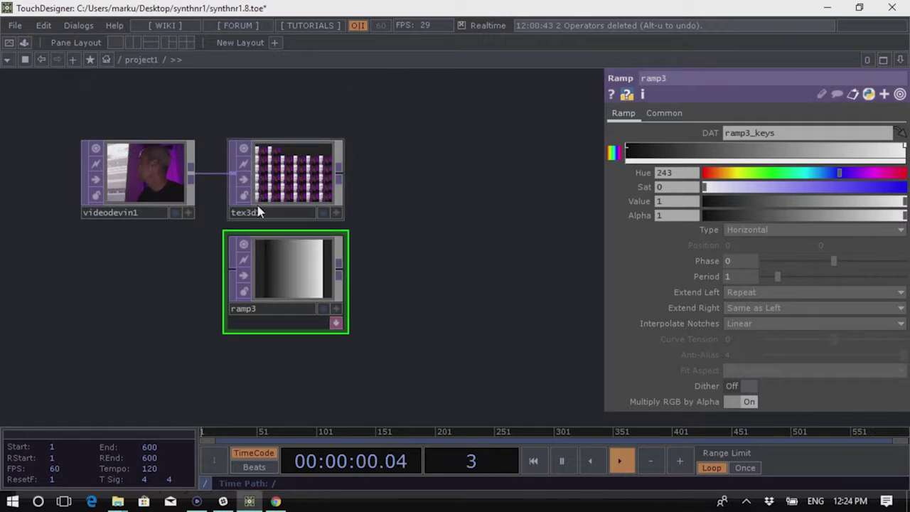
Add a Time Machine TOP fed by tex3d1's output, placed beyond tex3d1 and ramp3
right_click(340, 176)
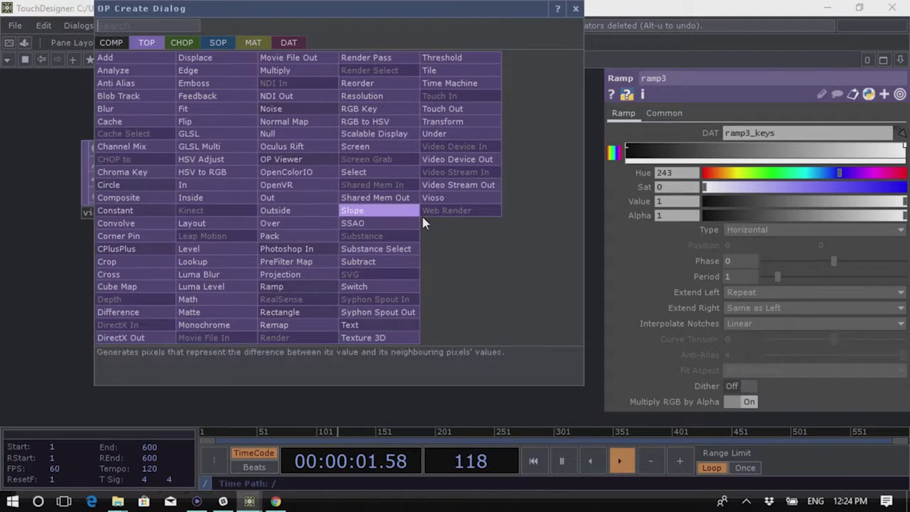
type("time")
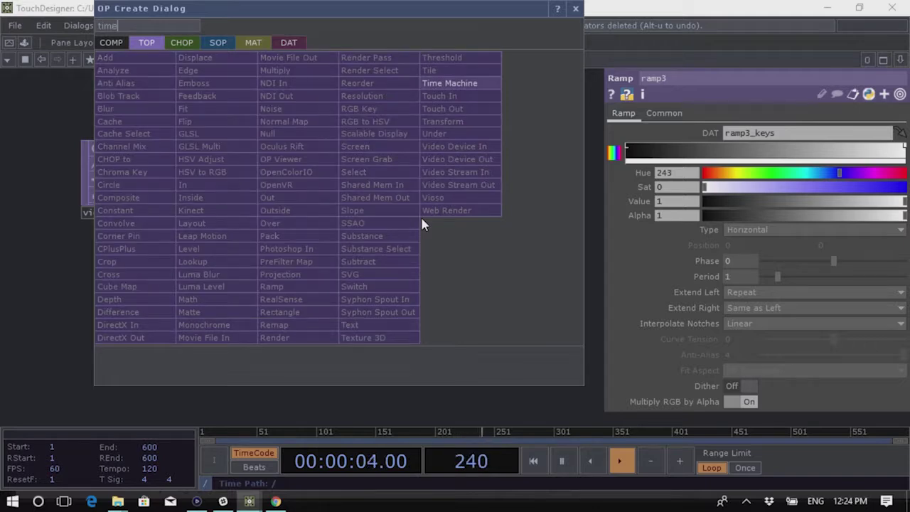
left_click(450, 84)
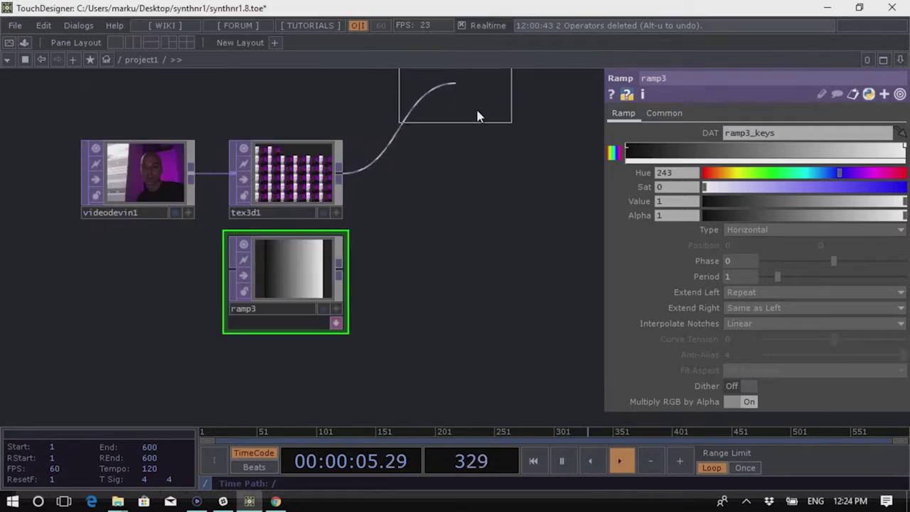
left_click(496, 233)
left_click_drag(451, 325, 380, 329)
Connect ramp3's output to the second input of tima1
scroll(349, 283, "up", 2)
scroll(350, 282, "up", 1)
left_click_drag(254, 296, 205, 292)
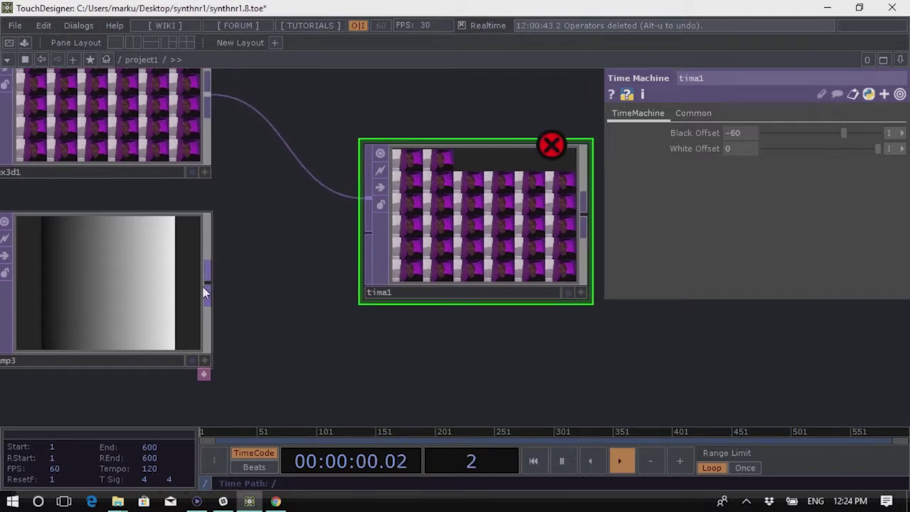
left_click(209, 288)
left_click(367, 234)
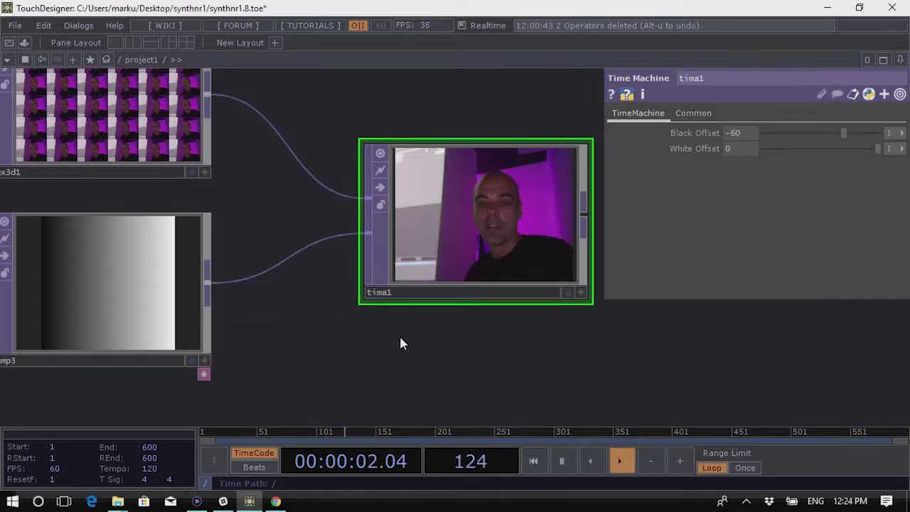
Move tima1 closer to tex3d1 and ramp3 and watch its time-displaced image
scroll(443, 333, "left", 2)
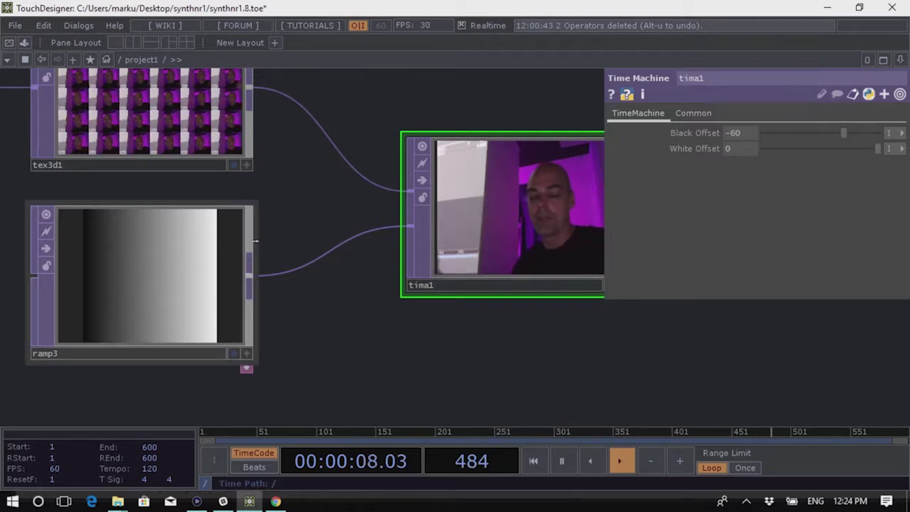
scroll(419, 355, "down", 3)
left_click_drag(402, 224, 378, 212)
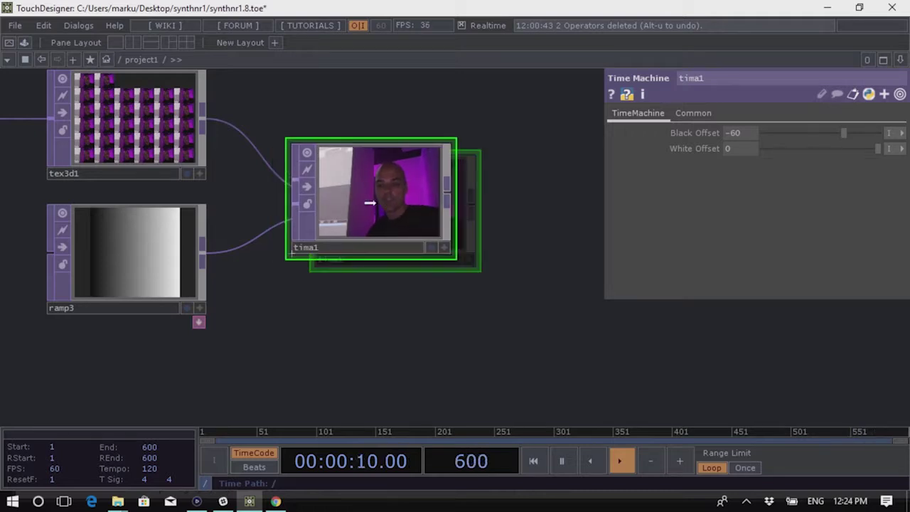
scroll(377, 199, "up", 3)
left_click_drag(344, 315, 403, 316)
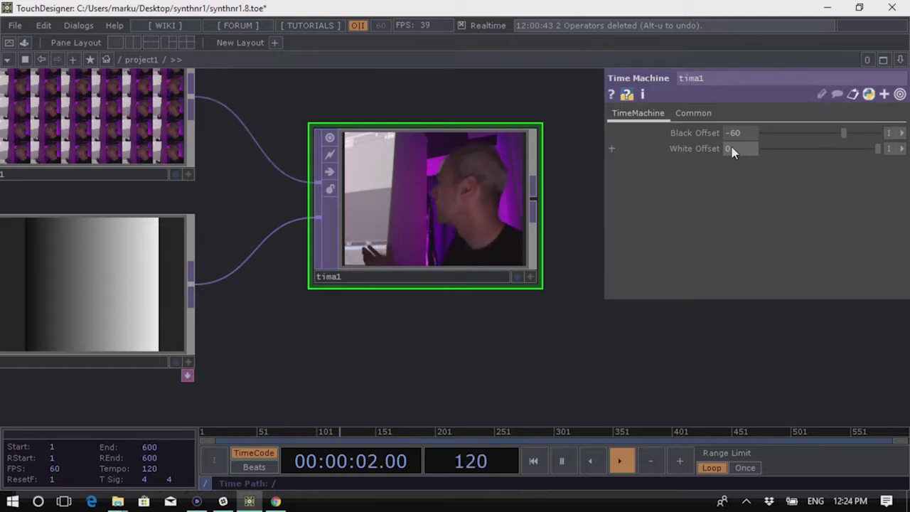
Set the Cache Size of tex3d1 to 60 and bring tima1's output into view
left_click(144, 168)
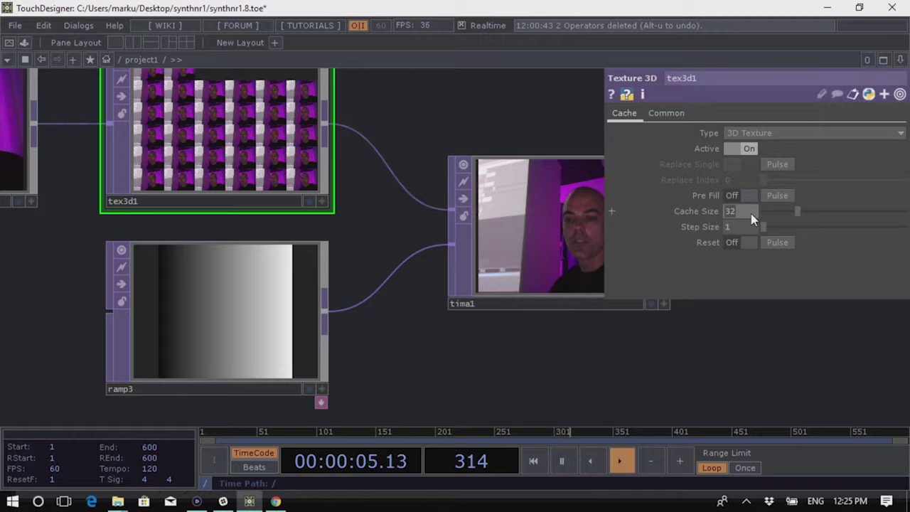
left_click(751, 214)
type("60")
key("Return")
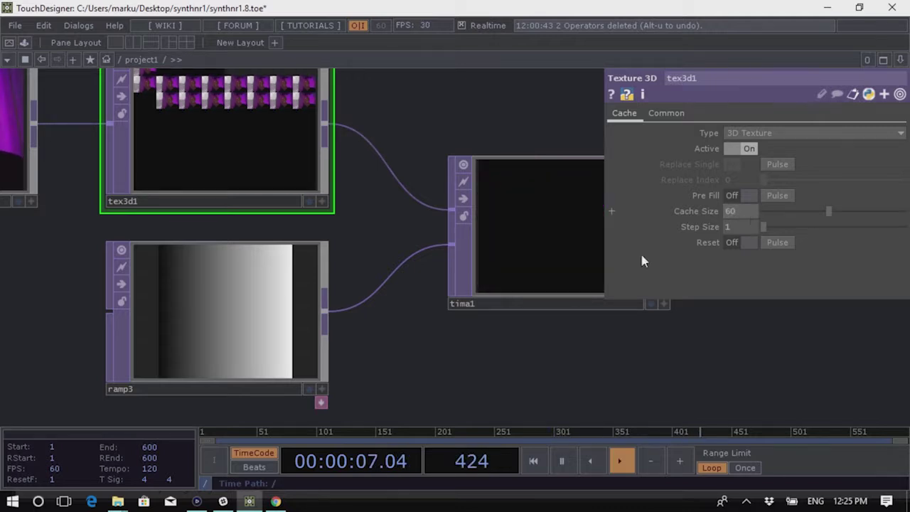
left_click_drag(567, 367, 492, 366)
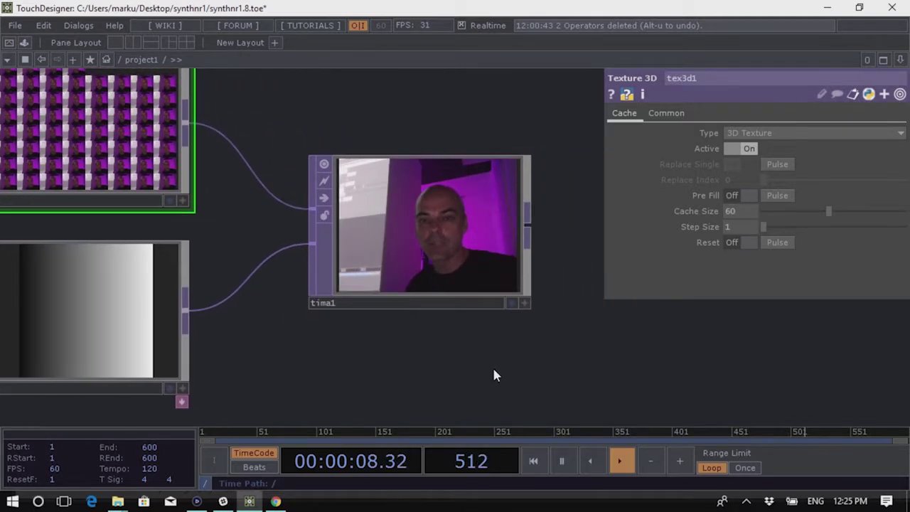
Set ramp3's Type to Radial and watch the effect in tima1
left_click(109, 333)
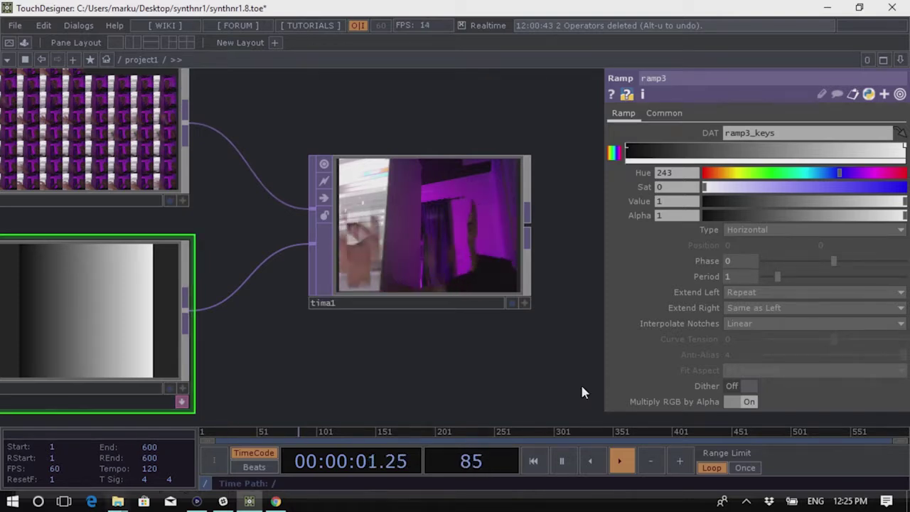
scroll(380, 369, "down", 5)
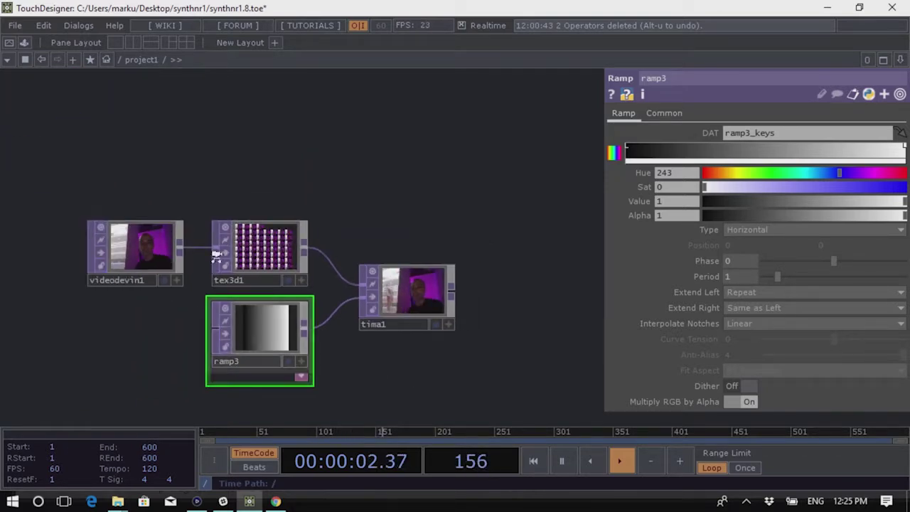
scroll(268, 278, "up", 5)
scroll(237, 177, "down", 5)
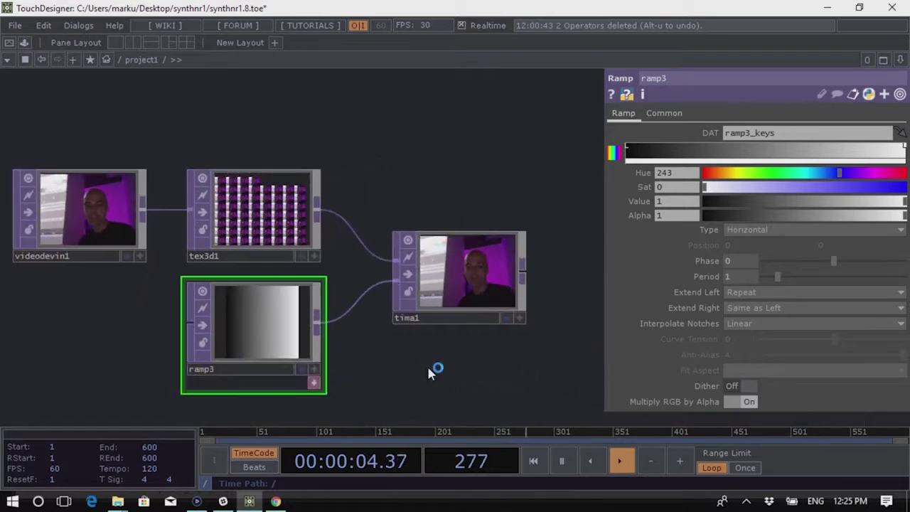
scroll(298, 281, "up", 3)
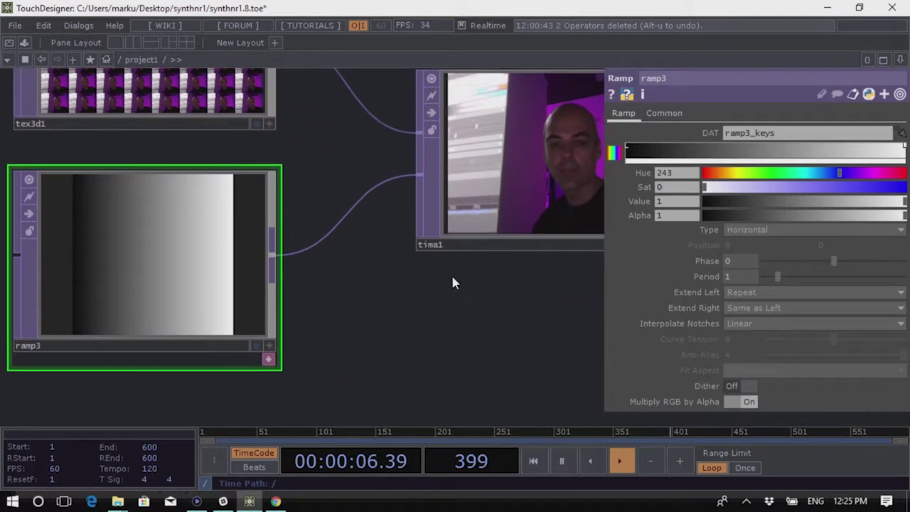
scroll(374, 285, "down", 2)
left_click_drag(380, 290, 401, 281)
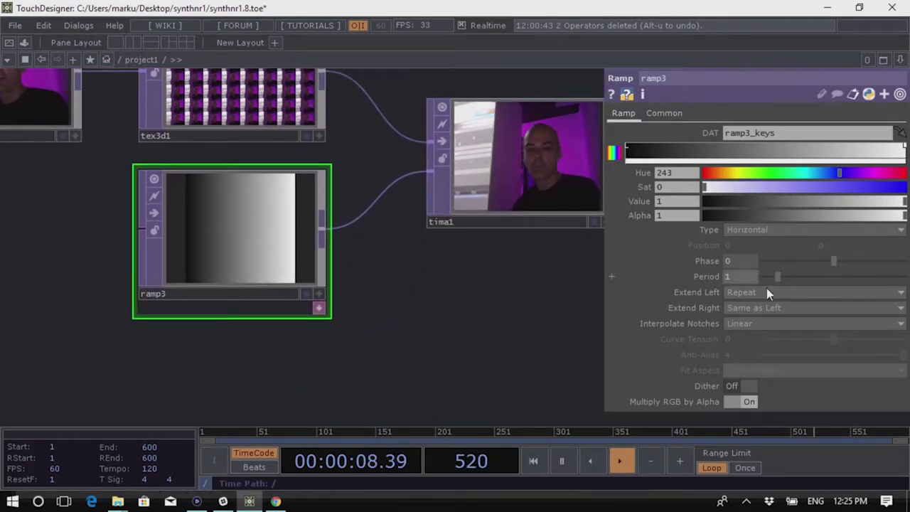
left_click(786, 231)
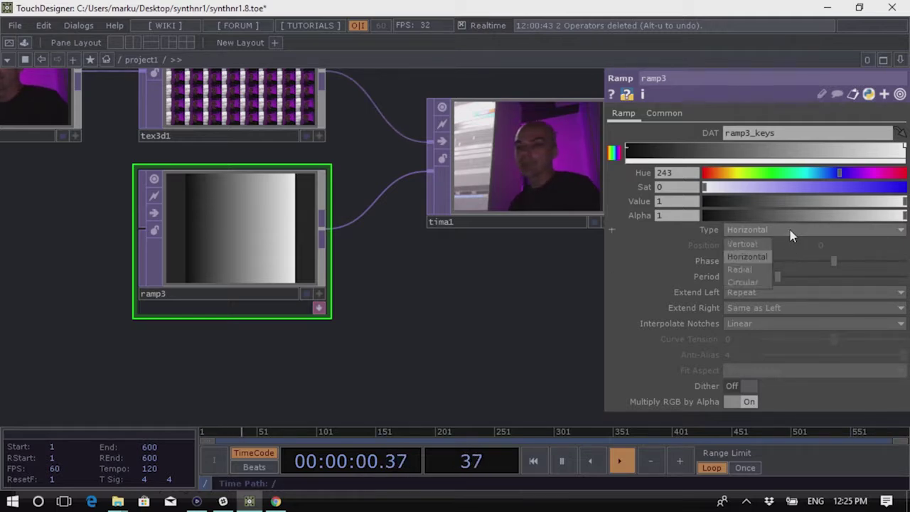
left_click(756, 269)
left_click_drag(473, 307, 411, 336)
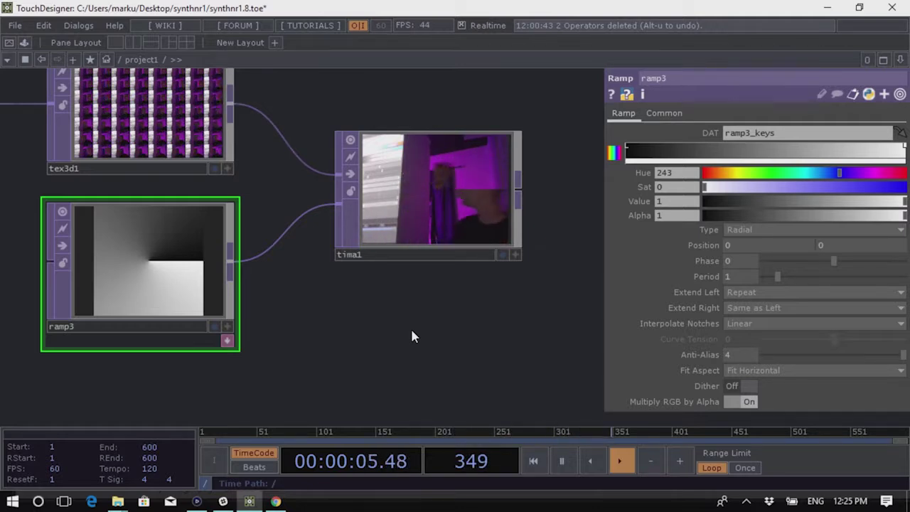
Change ramp3's Type to Circular and view the whole Time Machine network
left_click(766, 229)
left_click(743, 282)
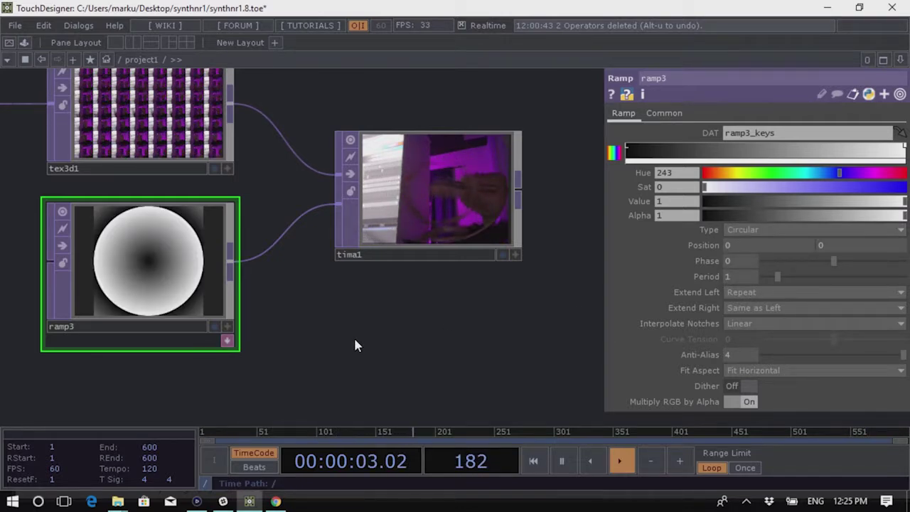
scroll(496, 186, "down", 3)
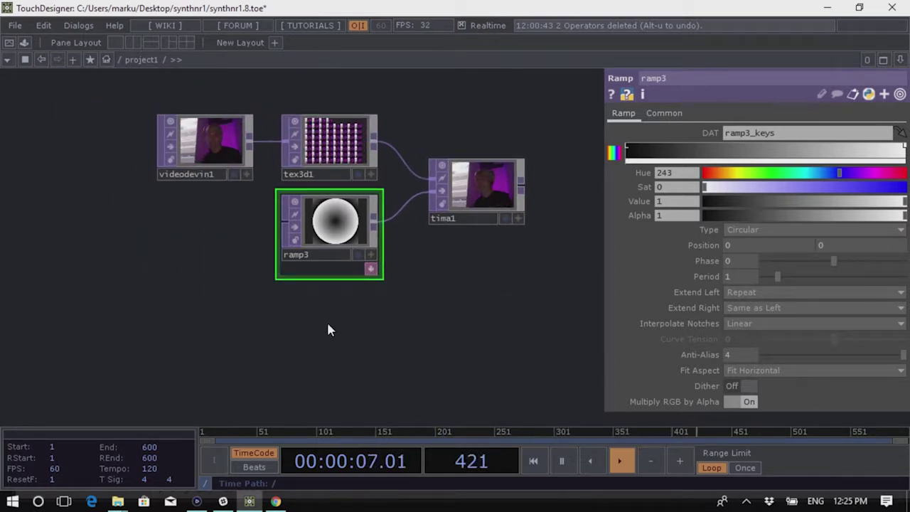
Add a Noise TOP below ramp3, connect it to tima1's second input in place of ramp3, and watch tima1's image
key("Tab")
type("nois")
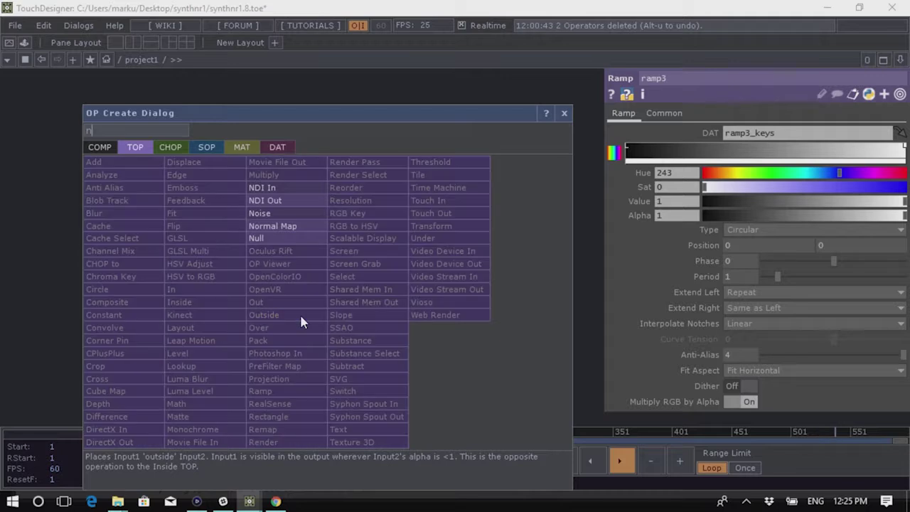
left_click(290, 216)
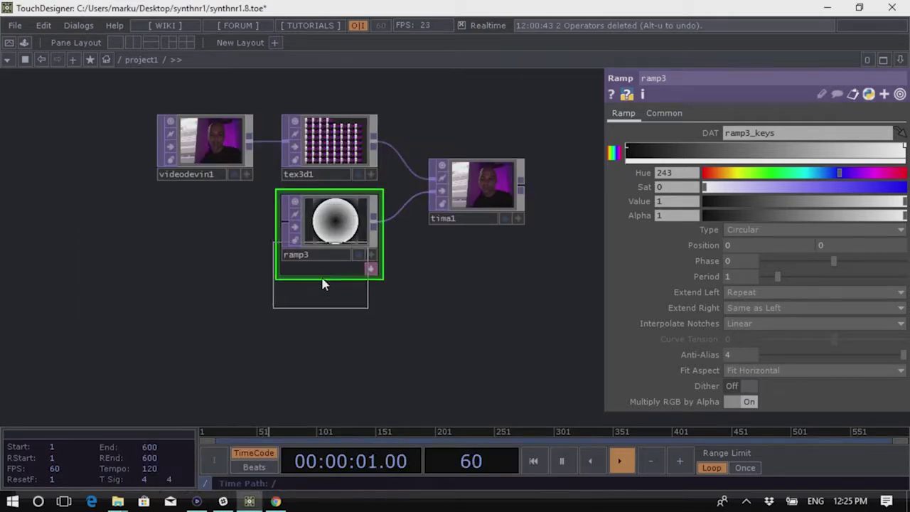
left_click(333, 330)
left_click_drag(385, 325, 431, 188)
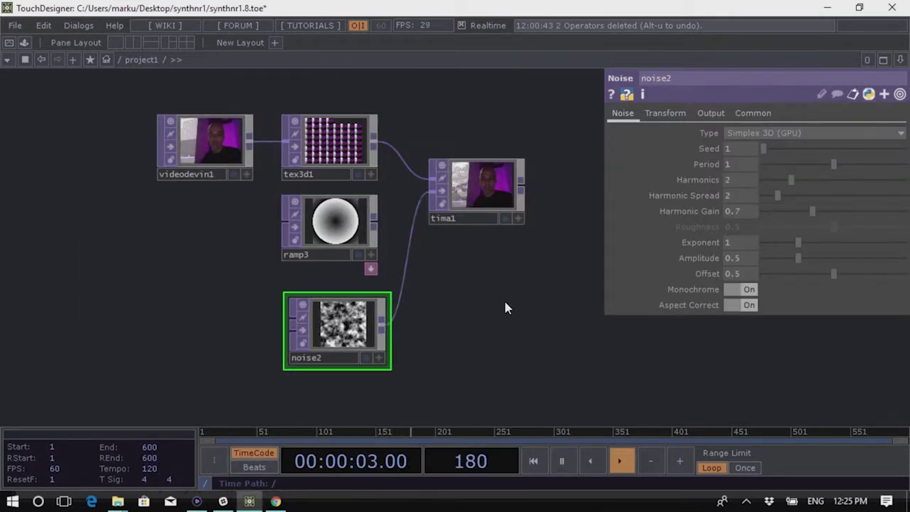
scroll(498, 186, "up", 8)
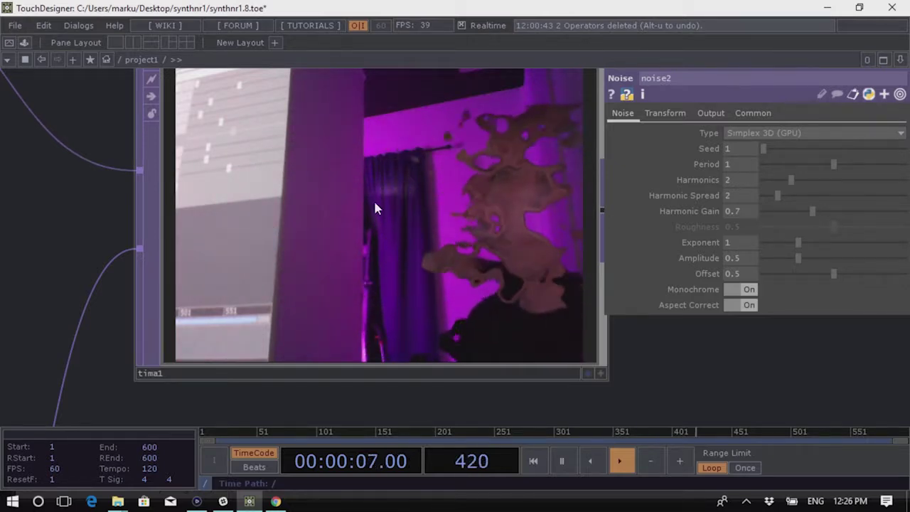
scroll(392, 242, "down", 5)
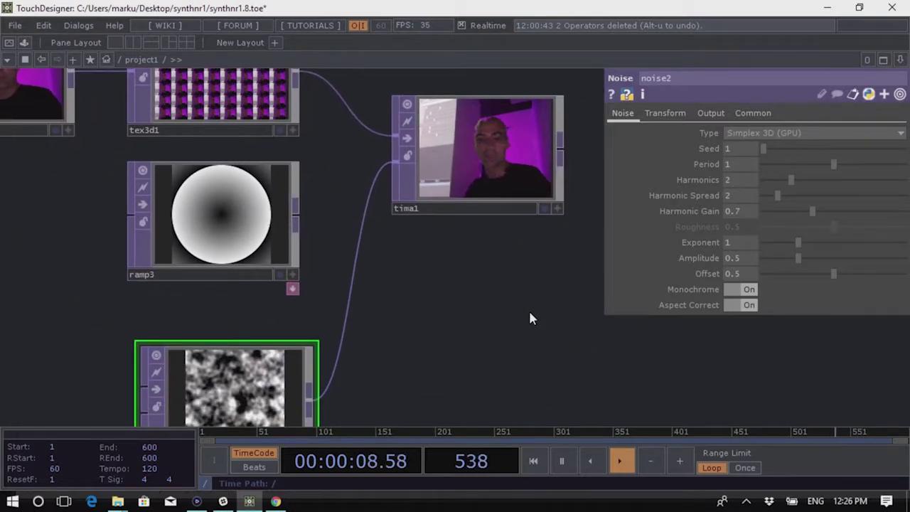
scroll(469, 323, "down", 2)
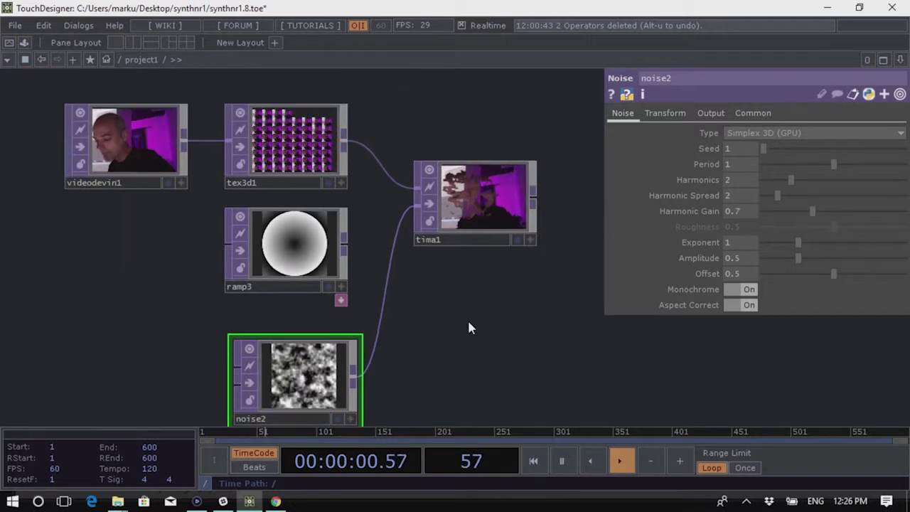
Move noise2 to the left of its current spot, below videodevin1
scroll(483, 317, "down", 4)
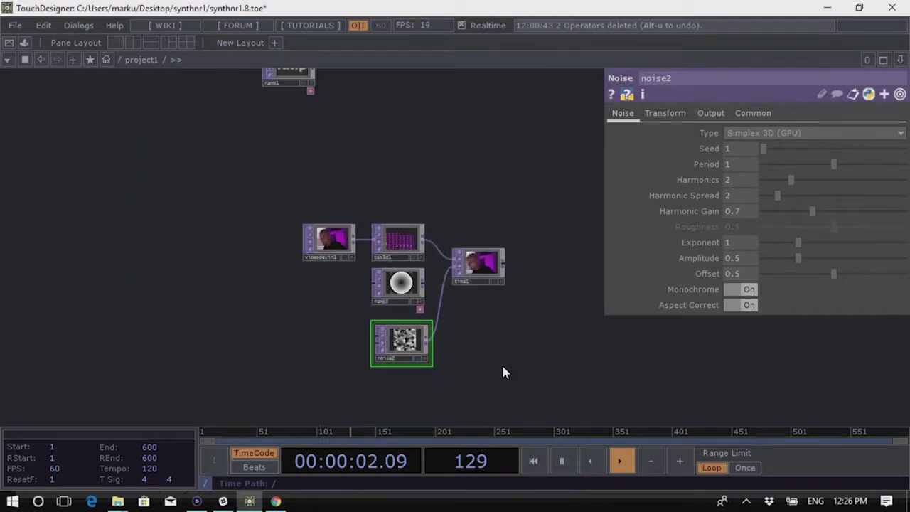
left_click_drag(370, 345, 306, 333)
left_click_drag(468, 338, 470, 294)
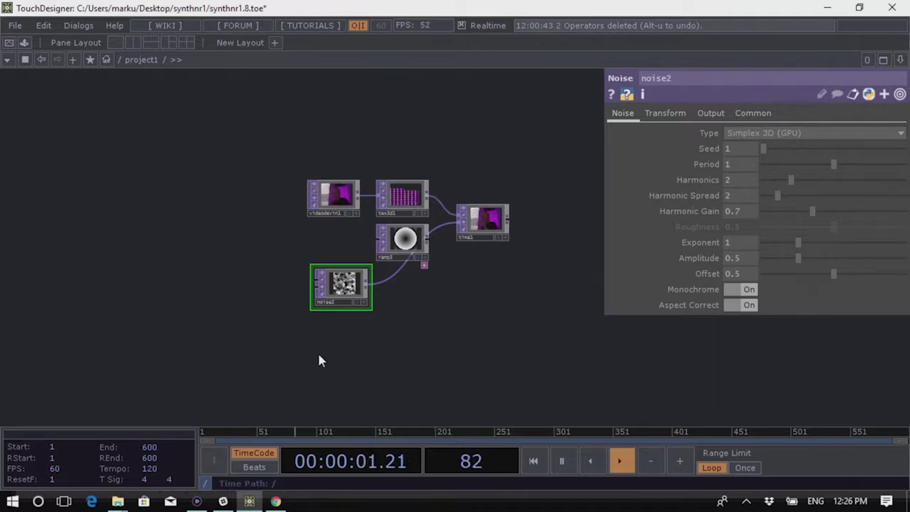
scroll(491, 229, "up", 3)
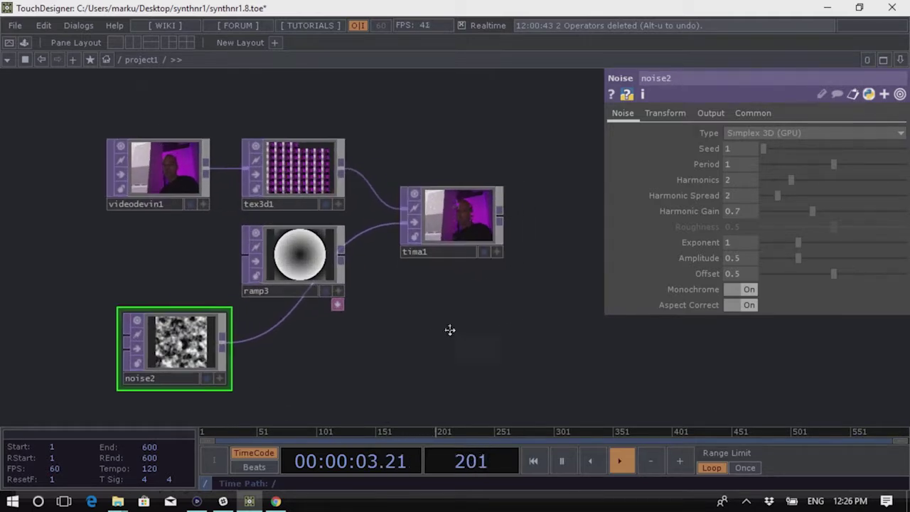
Append a Null TOP to tima1's output and place it beside tima1
right_click(460, 228)
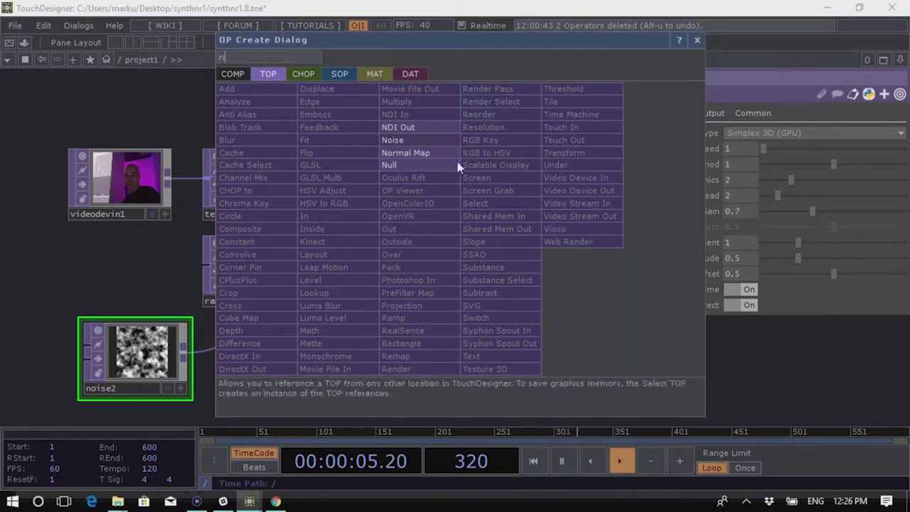
left_click(427, 152)
left_click(544, 230)
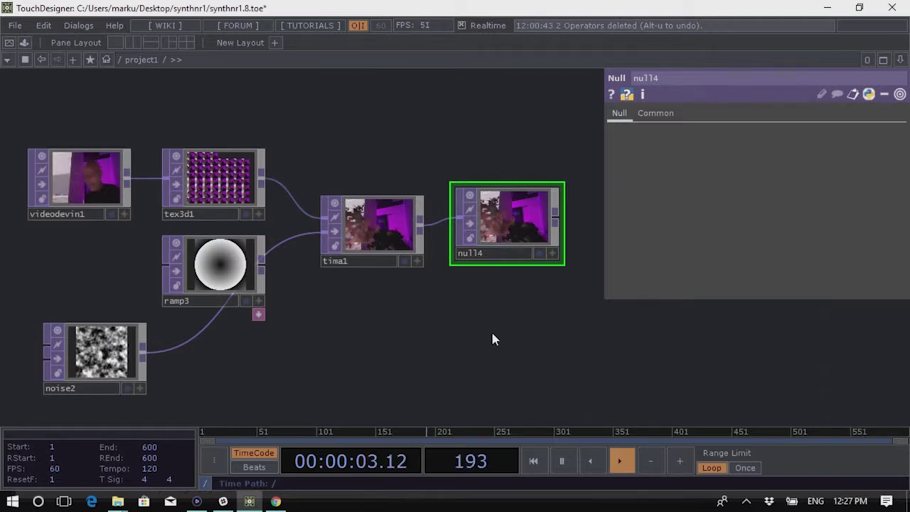
Add the firmata component from the Palette's Tools collection to the network, left of the Time Machine operators
scroll(488, 146, "down", 4)
scroll(468, 276, "down", 2)
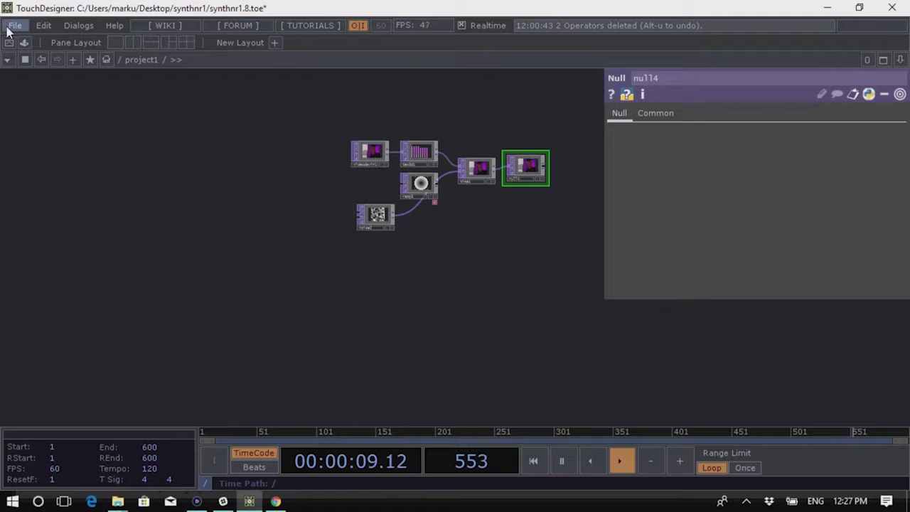
left_click(24, 42)
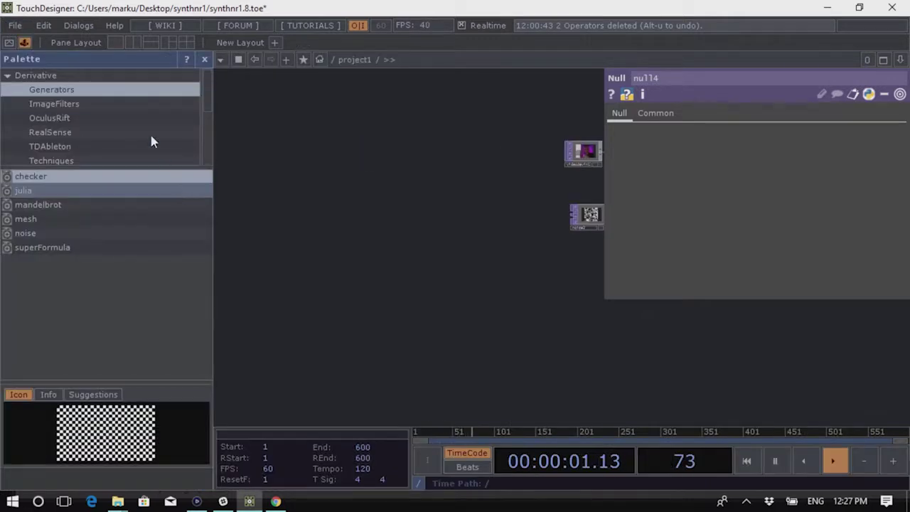
scroll(91, 139, "down", 1)
left_click(81, 142)
scroll(71, 291, "down", 1)
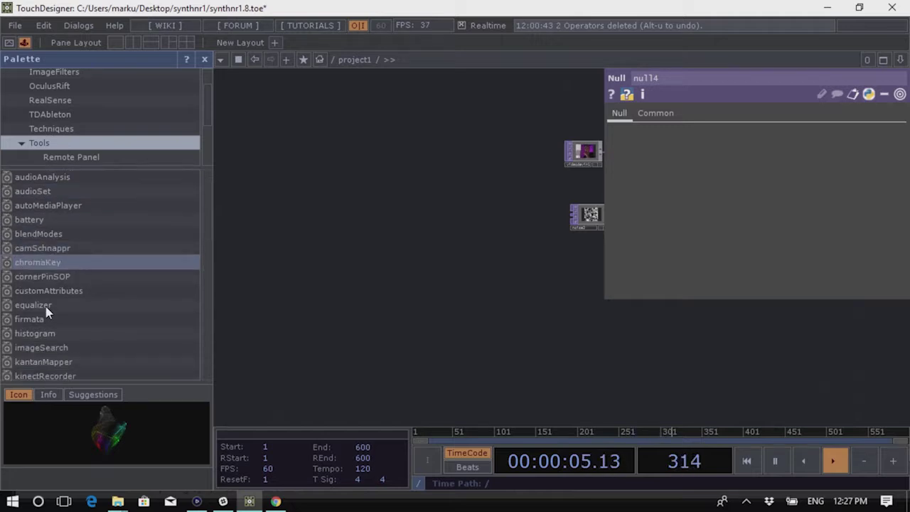
scroll(107, 316, "down", 2)
left_click_drag(40, 304, 468, 230)
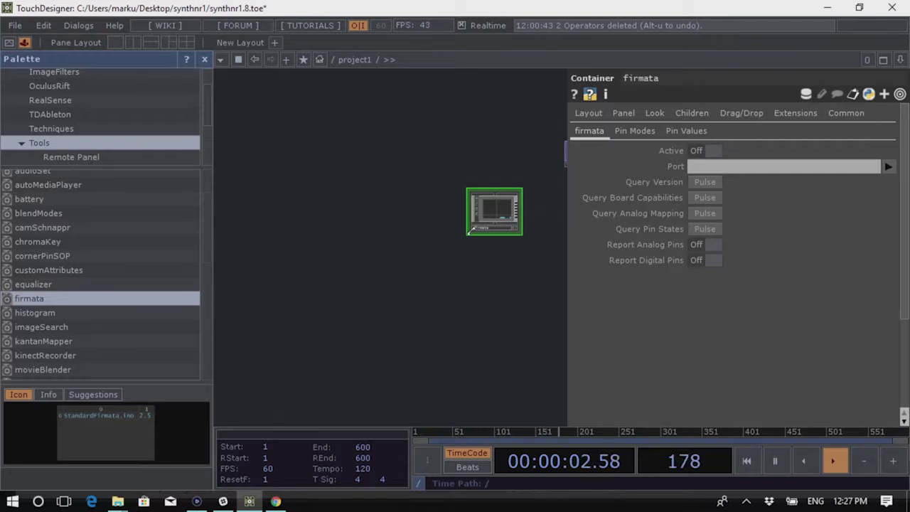
Search Windows for Arduino and launch the Arduino IDE
key("super")
type("a")
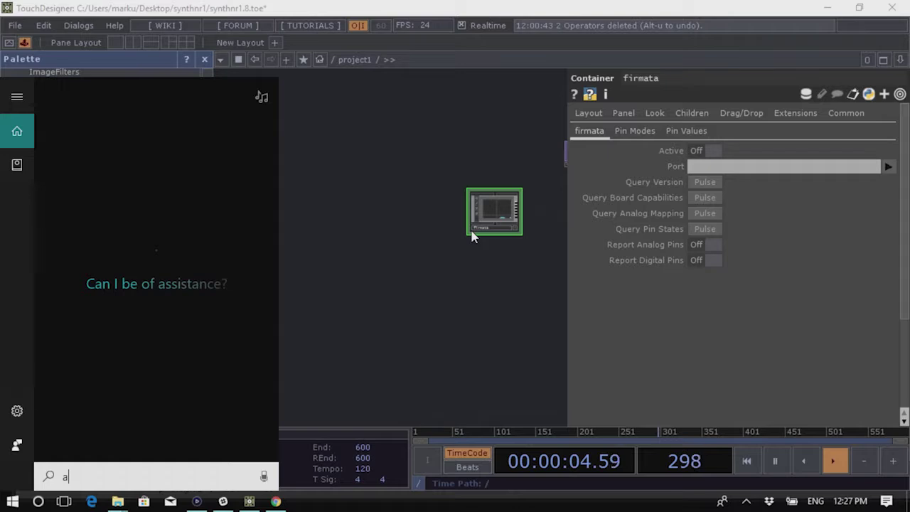
type("rduni")
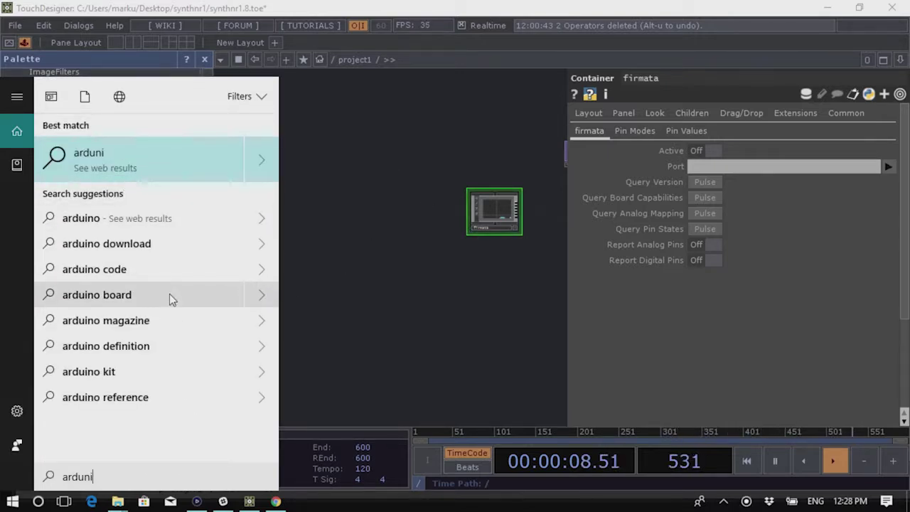
key("BackSpace")
key("BackSpace")
left_click(198, 168)
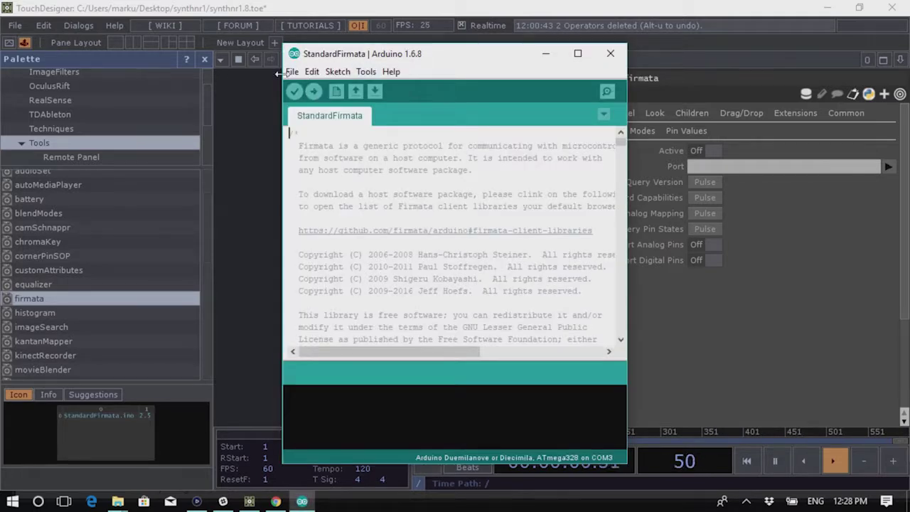
Open the StandardFirmata example sketch from the Firmata library in the Arduino IDE
left_click(293, 73)
mouse_move(371, 153)
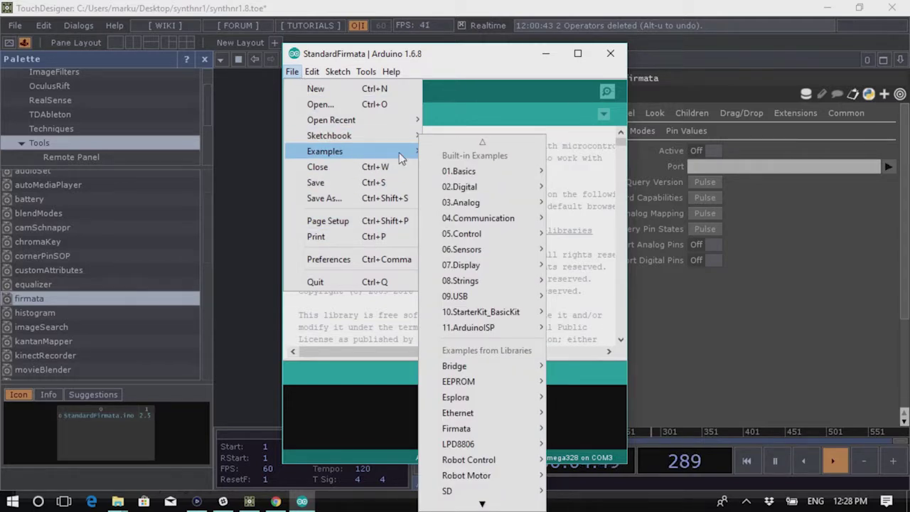
mouse_move(498, 430)
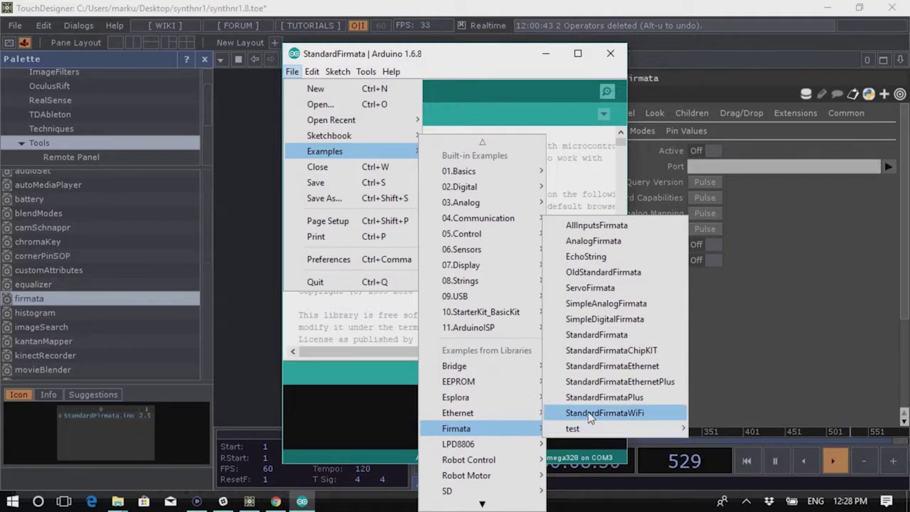
left_click(611, 335)
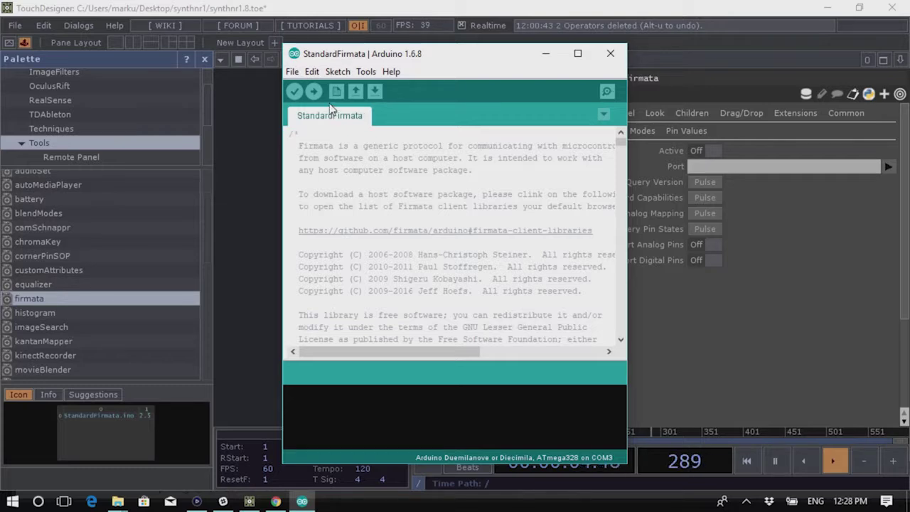
Switch back to TouchDesigner, set the firmata component's Port to com3 and turn Active on
left_click(307, 7)
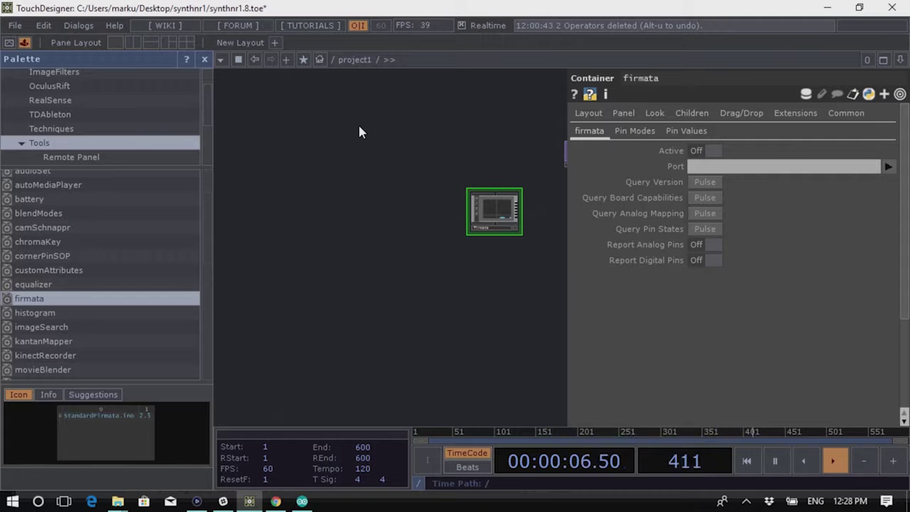
scroll(544, 218, "up", 5)
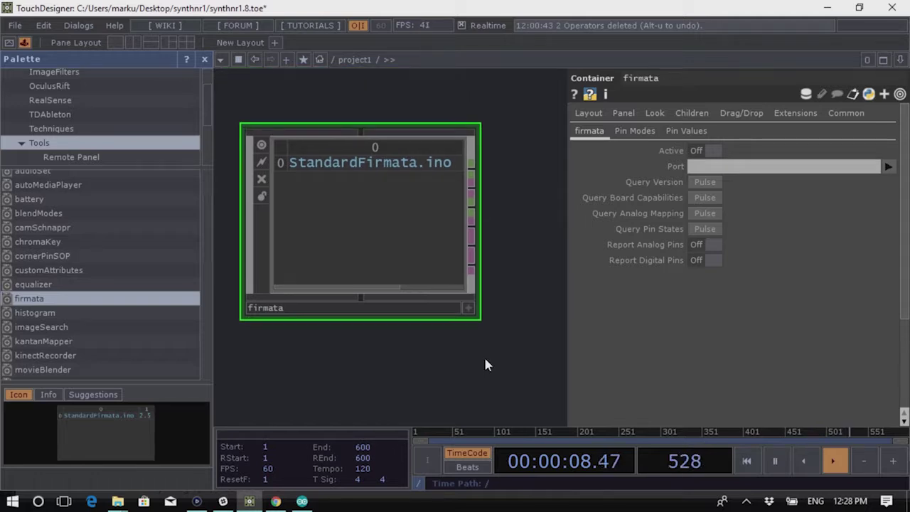
scroll(409, 245, "down", 3)
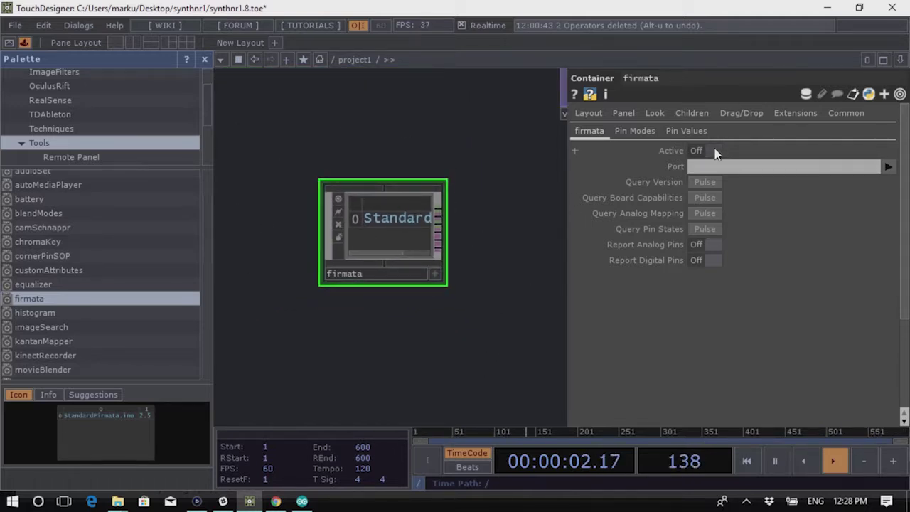
left_click(889, 167)
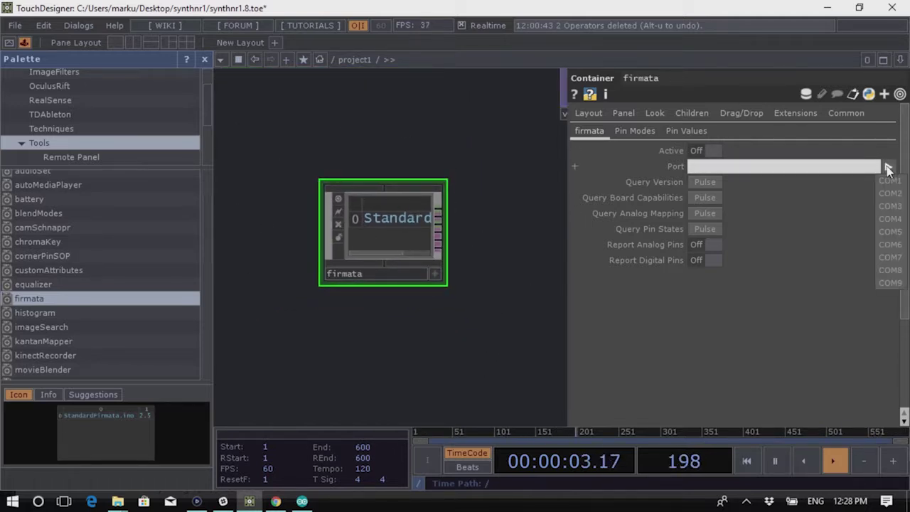
left_click(893, 207)
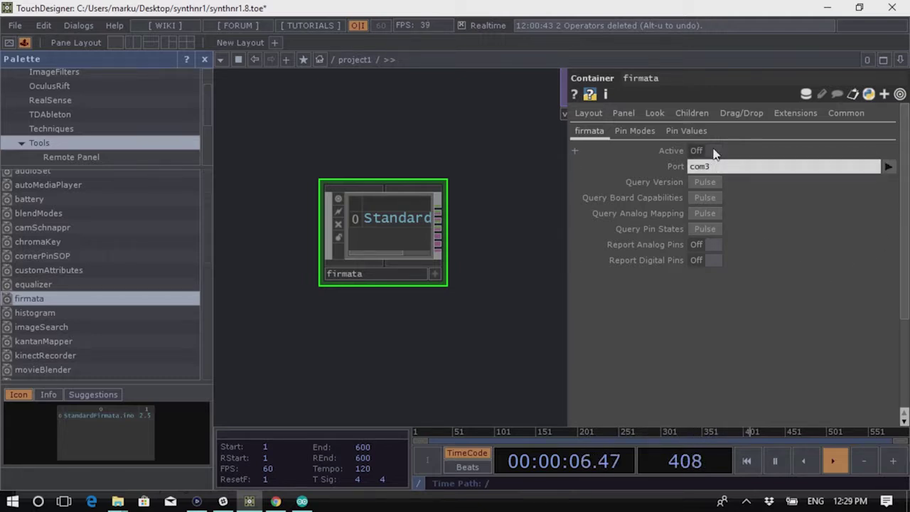
left_click(713, 150)
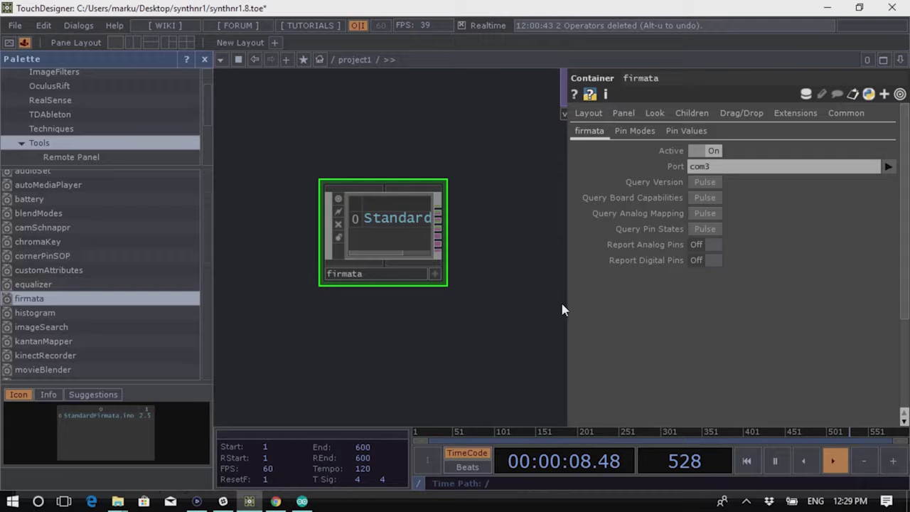
Examine firmata's pin modes, including the options offered for Pin 11 and Pin 14, and its pin values
left_click_drag(499, 340, 426, 338)
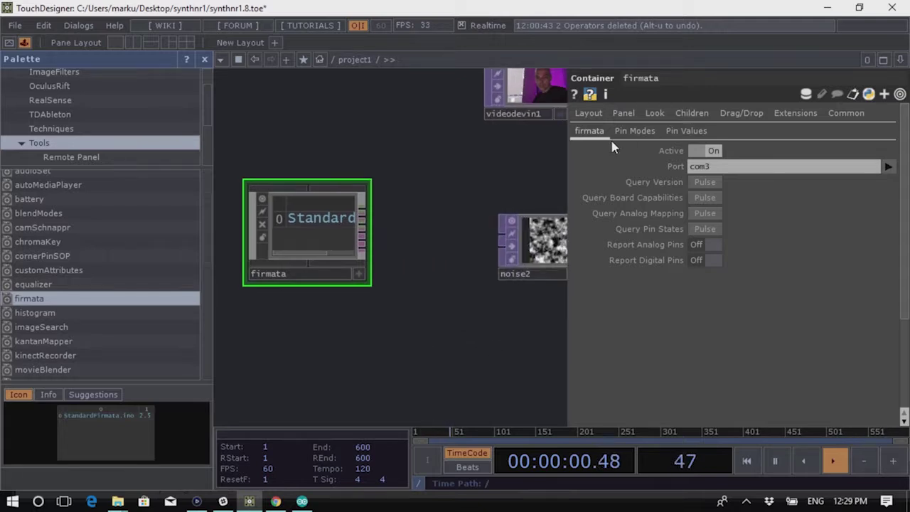
left_click(636, 132)
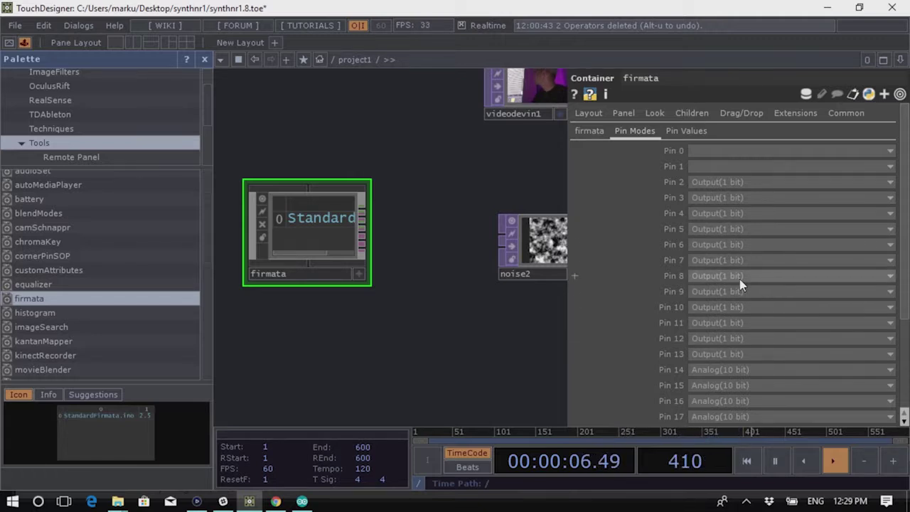
scroll(772, 363, "down", 3)
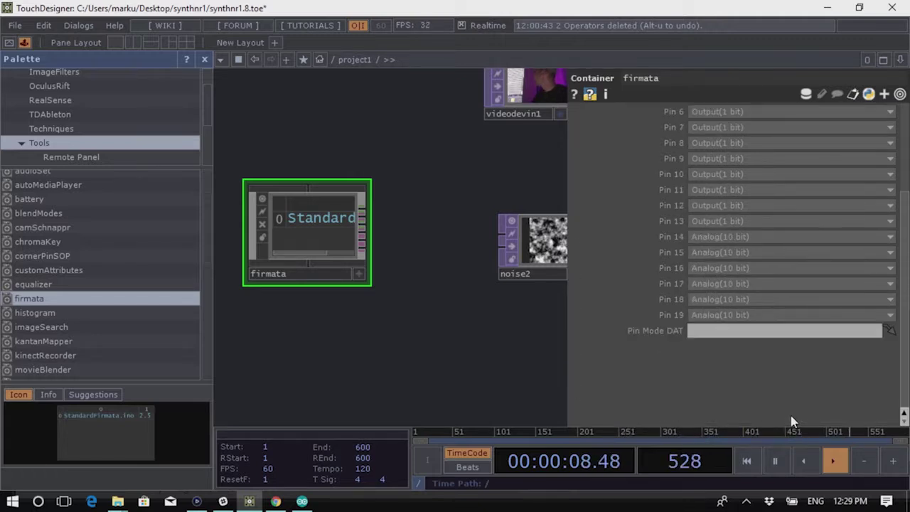
left_click(771, 189)
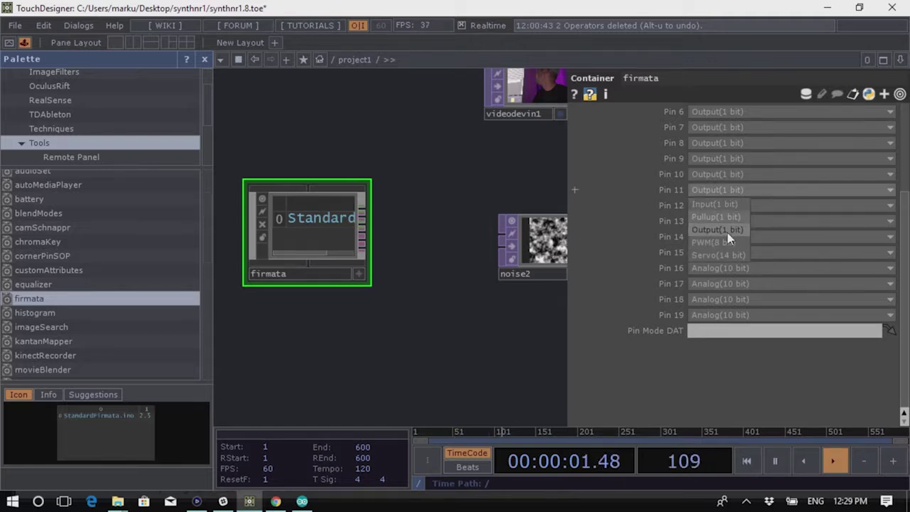
left_click(755, 192)
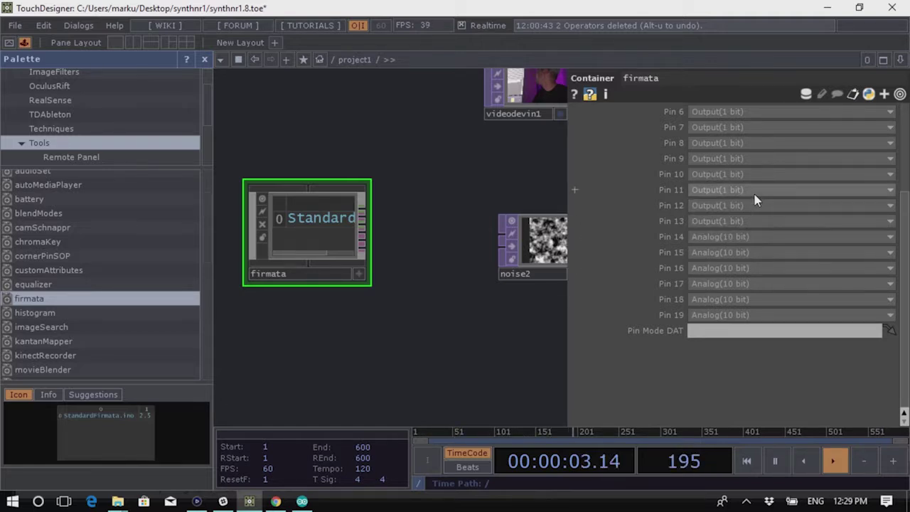
left_click(750, 241)
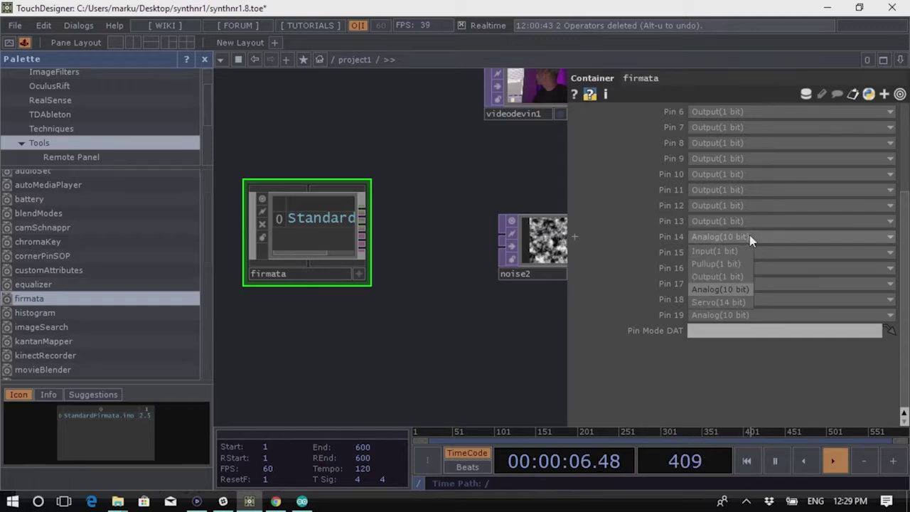
left_click(750, 240)
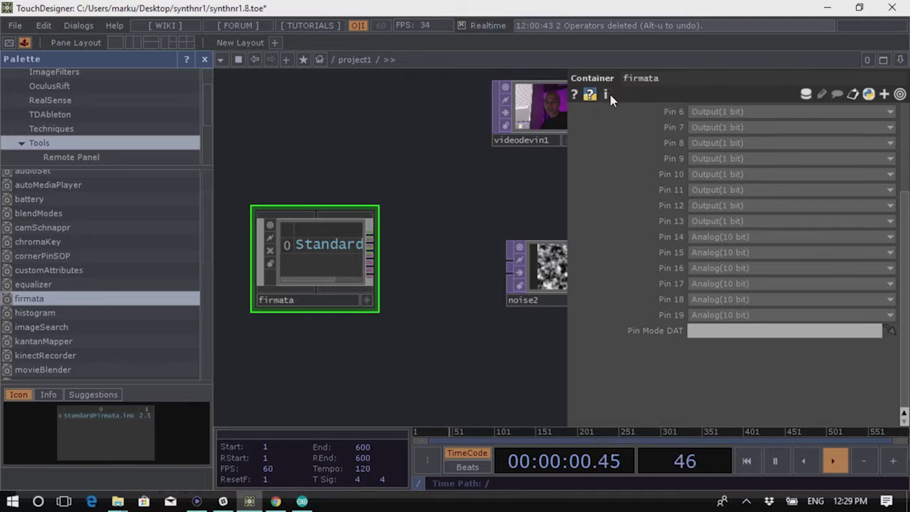
scroll(650, 249, "up", 3)
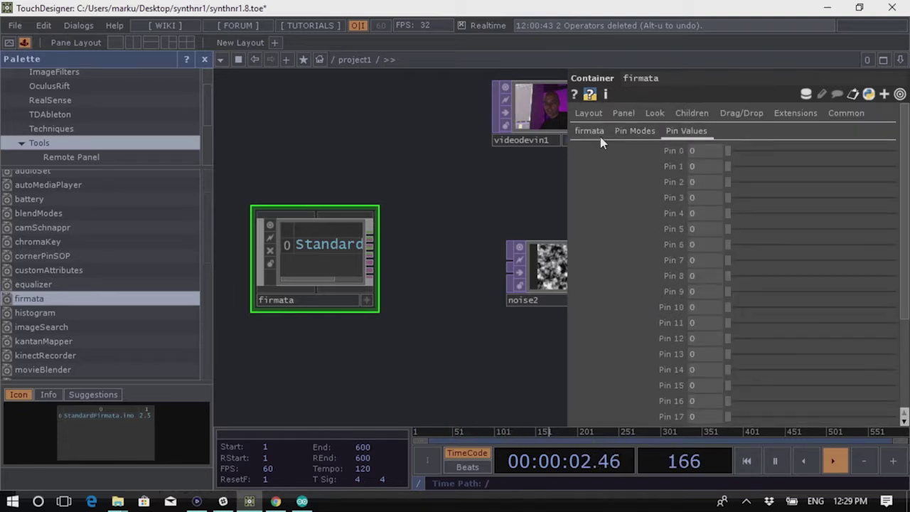
Turn on firmata's Report Analog Pins and connect a Null CHOP to the component's analog output
left_click(590, 131)
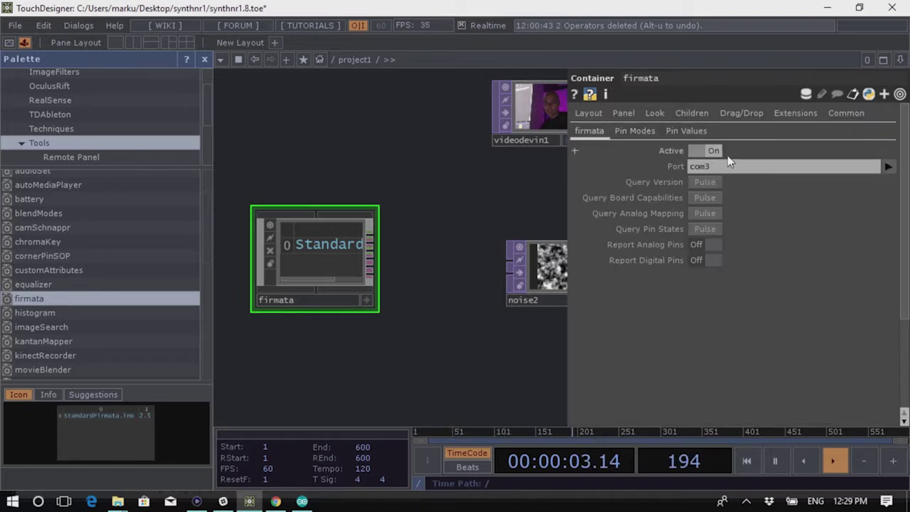
left_click(709, 246)
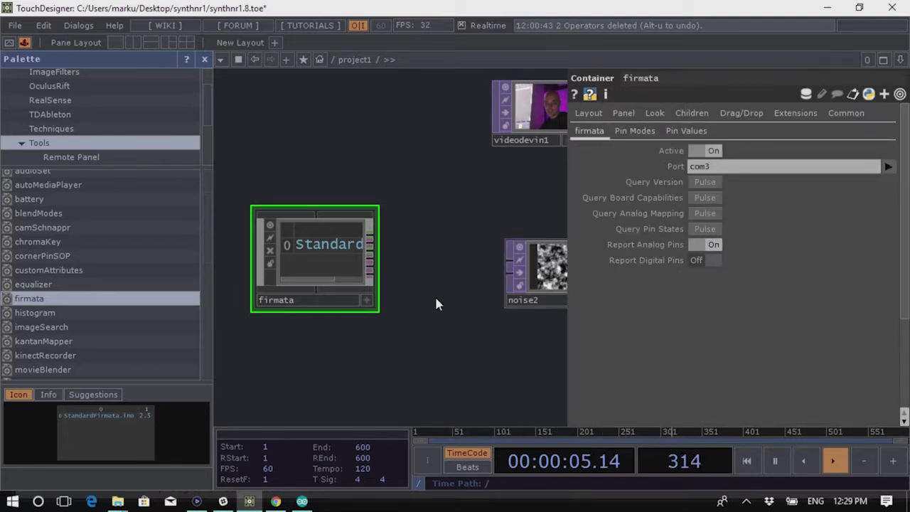
right_click(372, 242)
type("n")
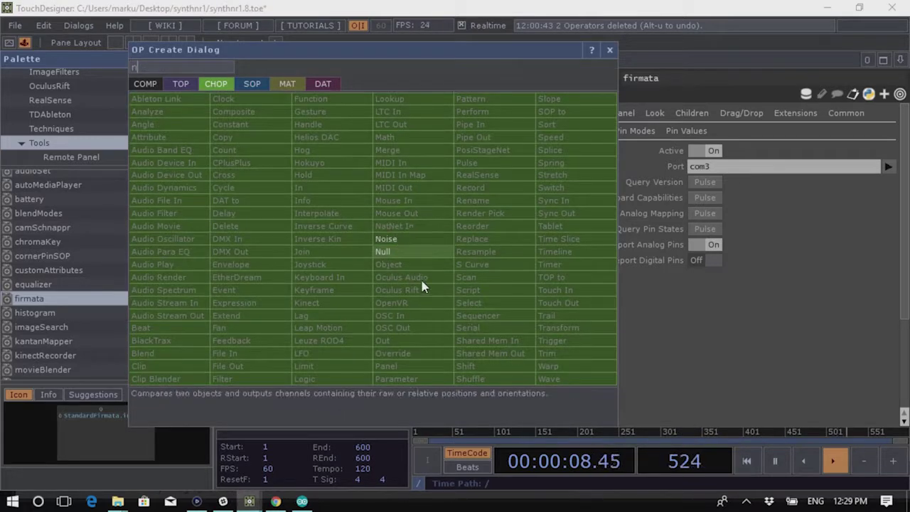
left_click(398, 252)
left_click(454, 193)
scroll(498, 203, "up", 5)
scroll(567, 263, "down", 6)
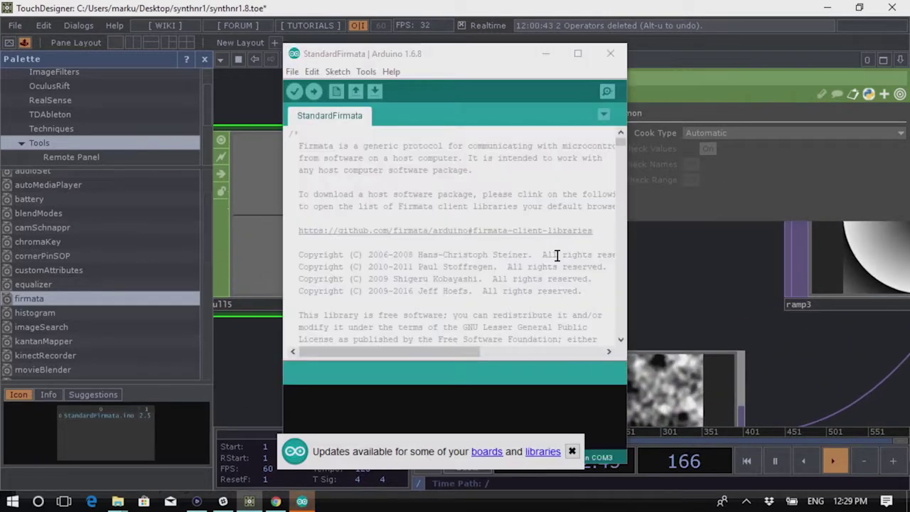
Close the Arduino IDE window and inspect the incoming analog channels on the new Null CHOP
left_click(609, 57)
scroll(557, 271, "down", 4)
scroll(574, 301, "up", 2)
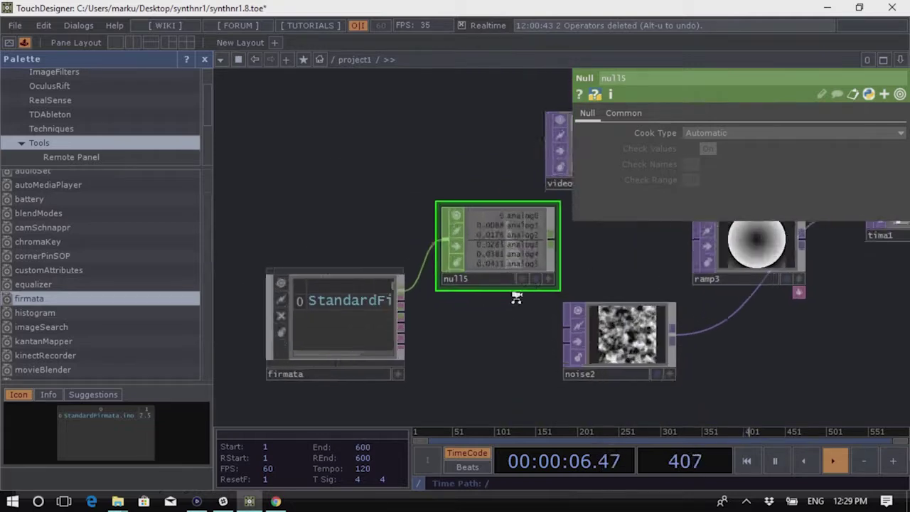
scroll(464, 333, "up", 3)
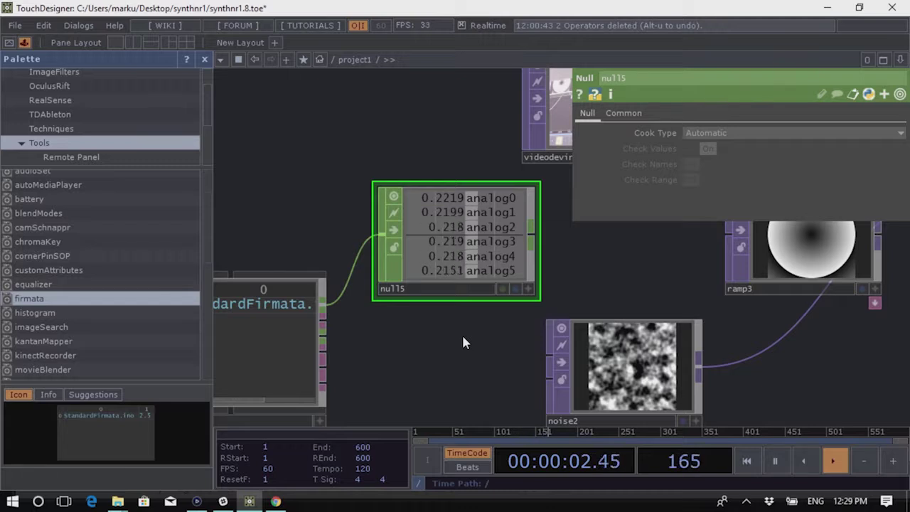
Export the analog0 channel of null5 to noise2's Period parameter and view its effect on the time machine output
scroll(446, 327, "down", 5)
left_click(486, 284)
scroll(486, 285, "up", 3)
left_click_drag(447, 212, 432, 213)
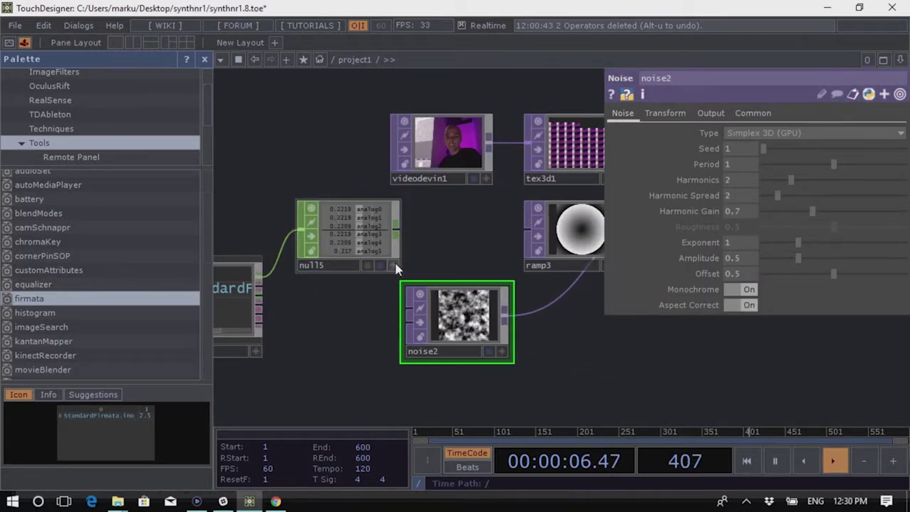
left_click(392, 265)
mouse_move(365, 205)
left_mouse_down()
mouse_move(416, 220)
mouse_move(365, 206)
left_mouse_up()
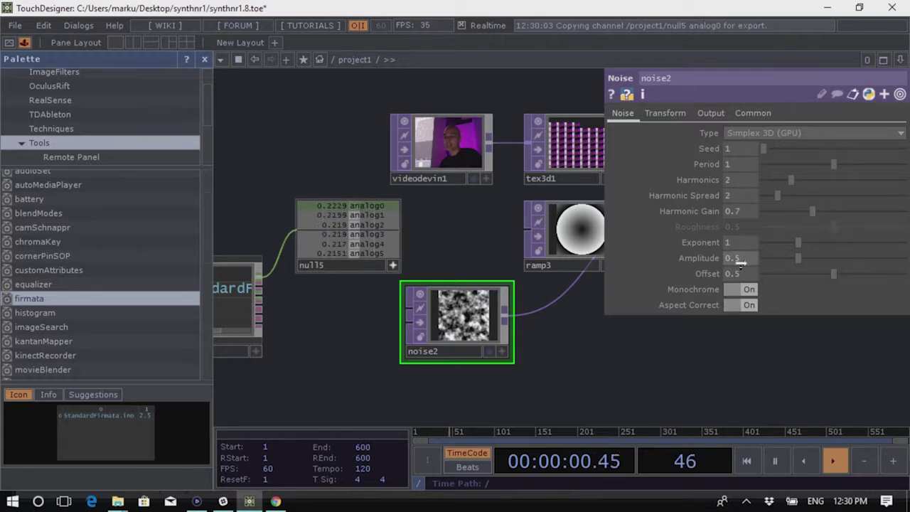
left_click_drag(737, 265, 743, 162)
left_click(733, 132)
left_click_drag(692, 346, 480, 305)
scroll(526, 249, "up", 5)
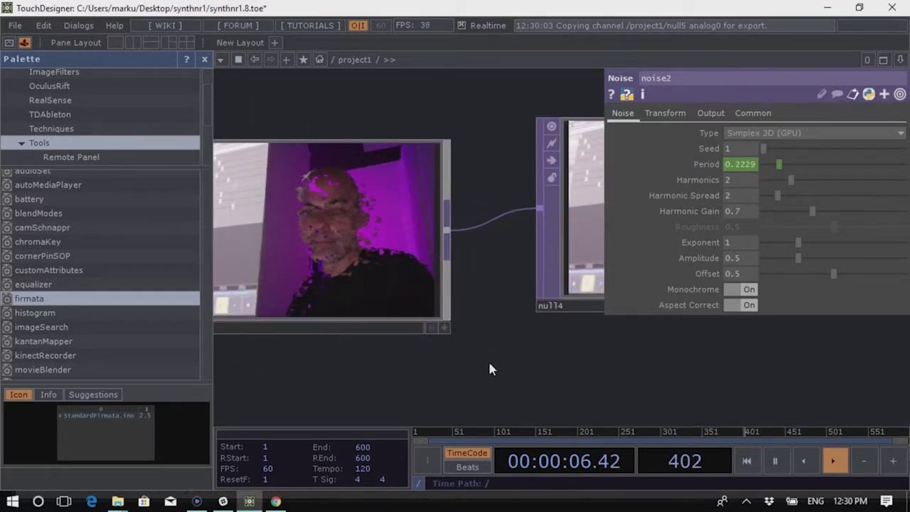
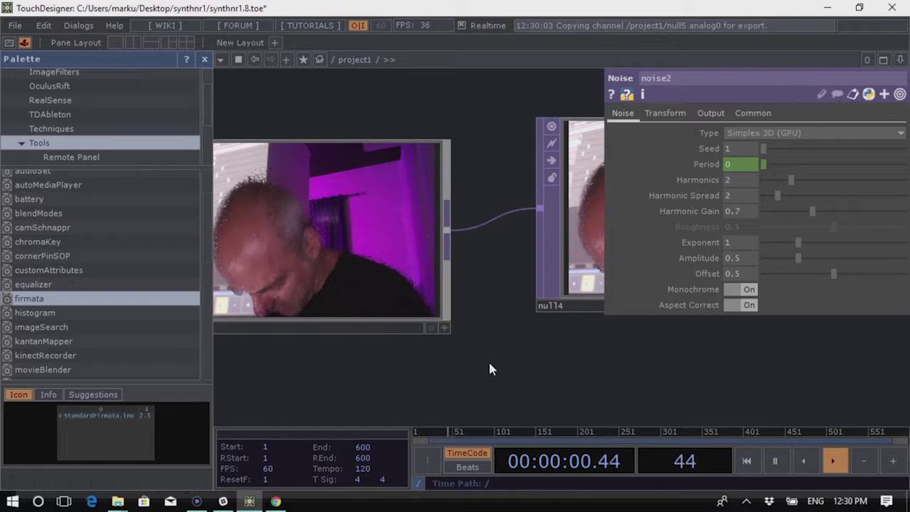
Set the firmata component's Pin 11 mode to PWM(8 bit)
scroll(370, 335, "down", 10)
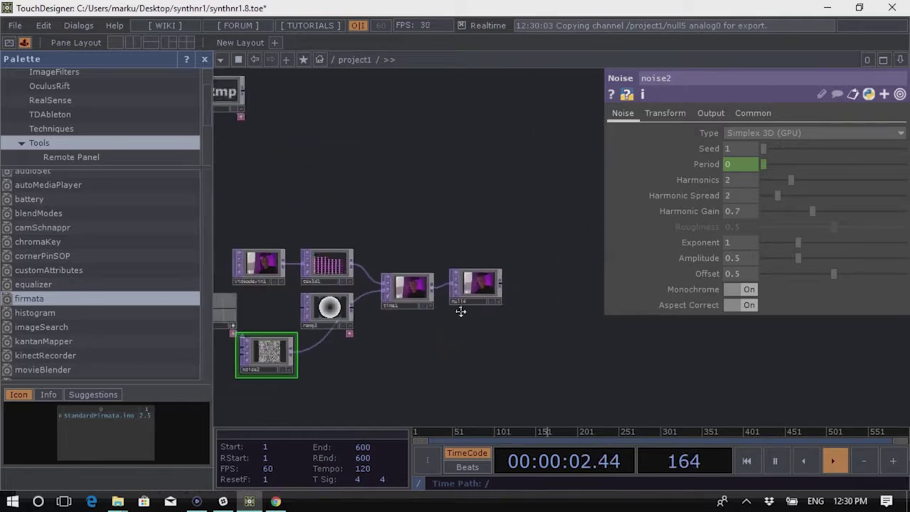
left_click_drag(374, 331, 468, 332)
scroll(384, 242, "up", 4)
left_click(372, 230)
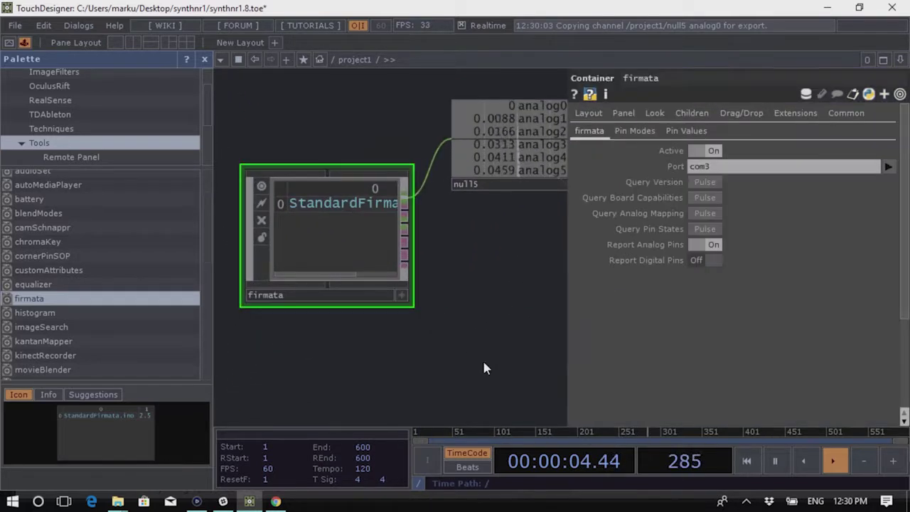
left_click(658, 138)
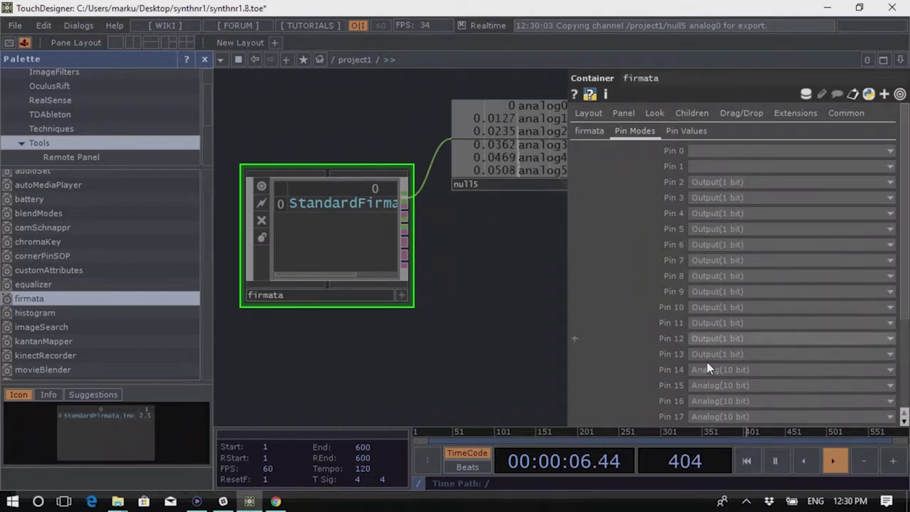
left_click(714, 323)
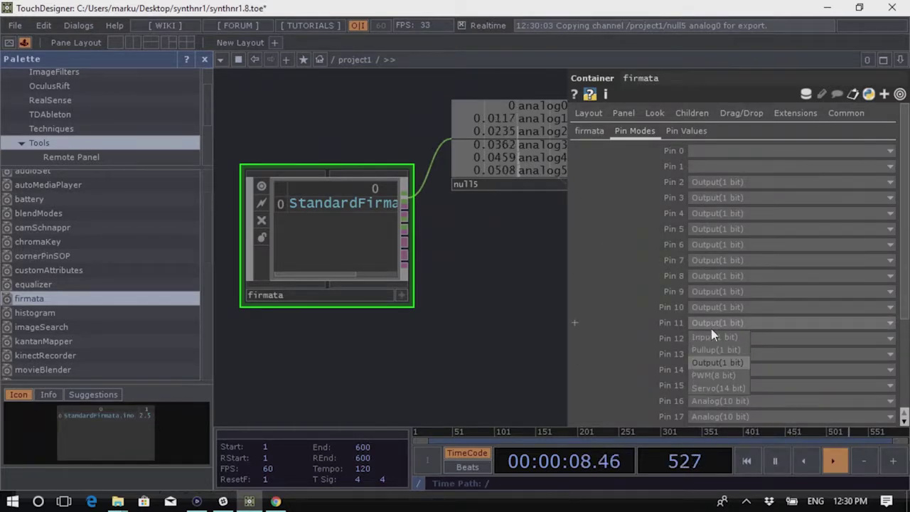
left_click(724, 375)
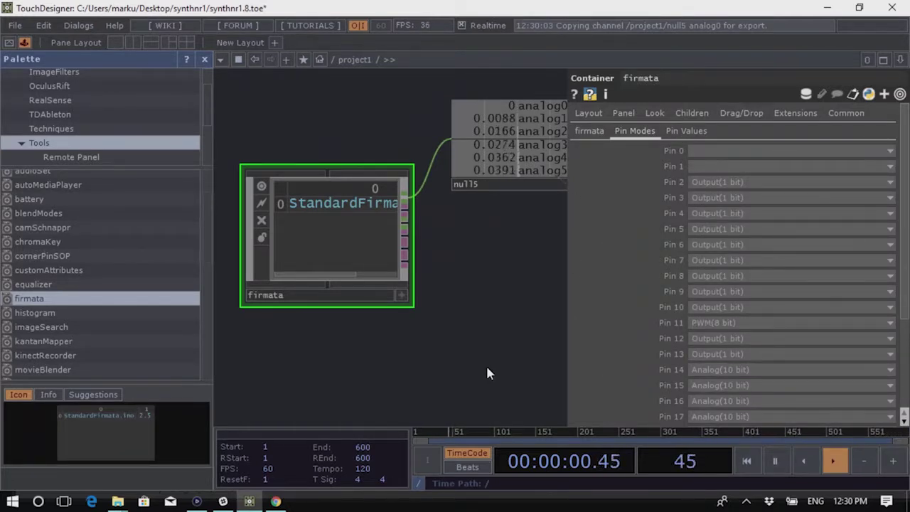
Try adjusting firmata's Pin 11 value by hand, and export the analog0 channel of null5 to that pin value
left_click_drag(486, 364, 386, 340)
left_click_drag(395, 284, 480, 305)
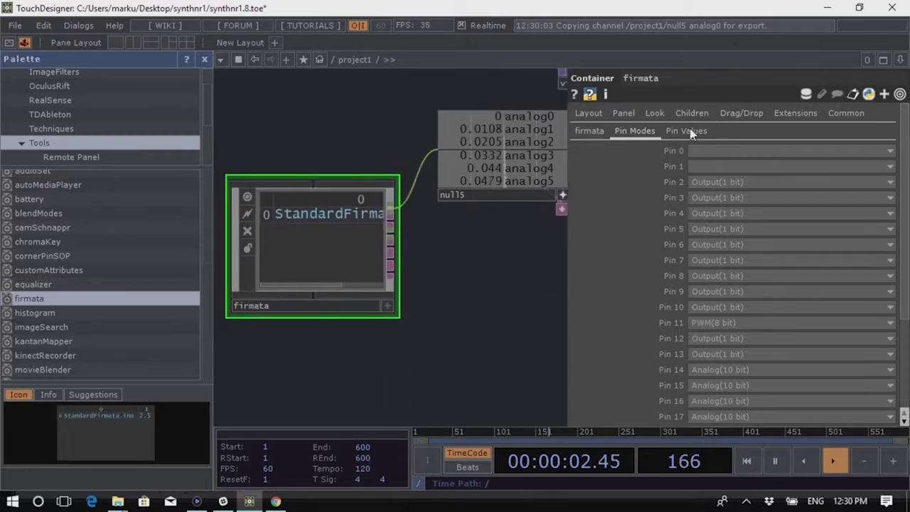
left_click(687, 131)
left_click_drag(728, 323, 671, 329)
left_click_drag(834, 342, 521, 344)
left_click_drag(467, 372, 436, 311)
scroll(436, 312, "down", 3)
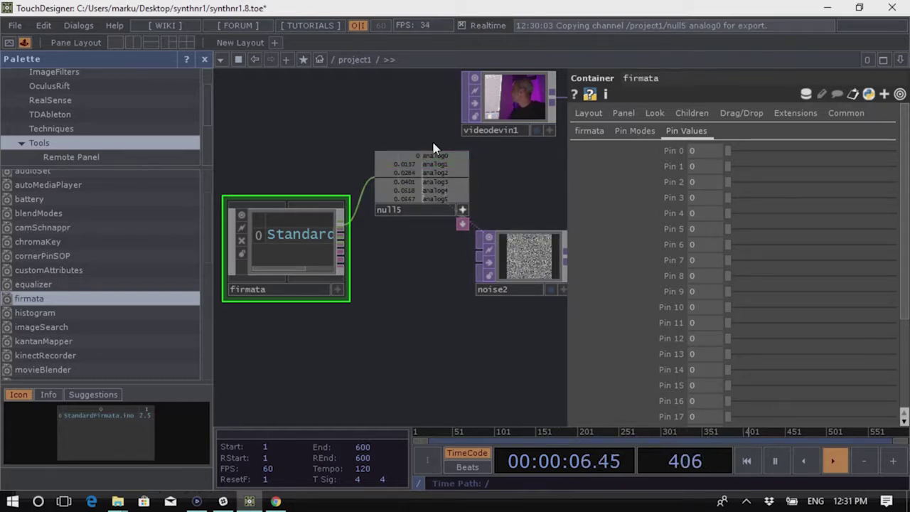
left_click_drag(645, 361, 706, 286)
left_click(706, 285)
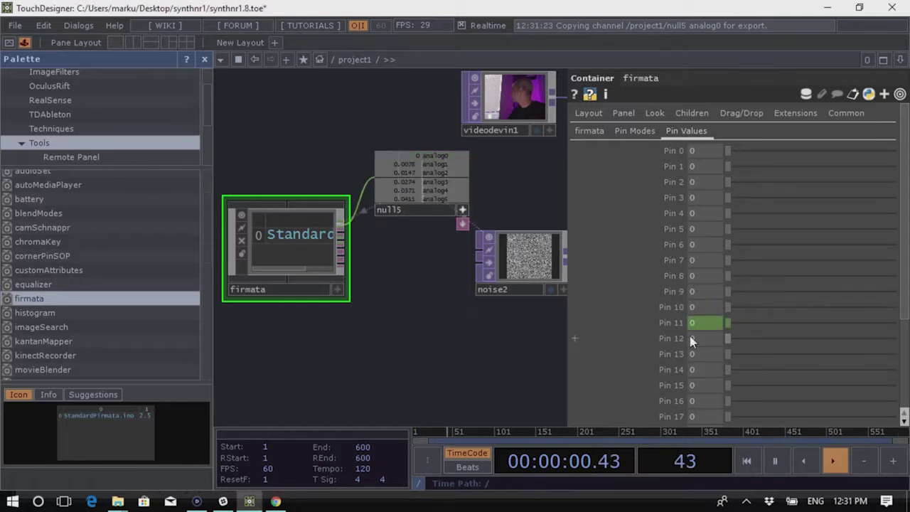
Examine the distorted camera image in null4 and the operator network leading from firmata to it
scroll(447, 344, "down", 6)
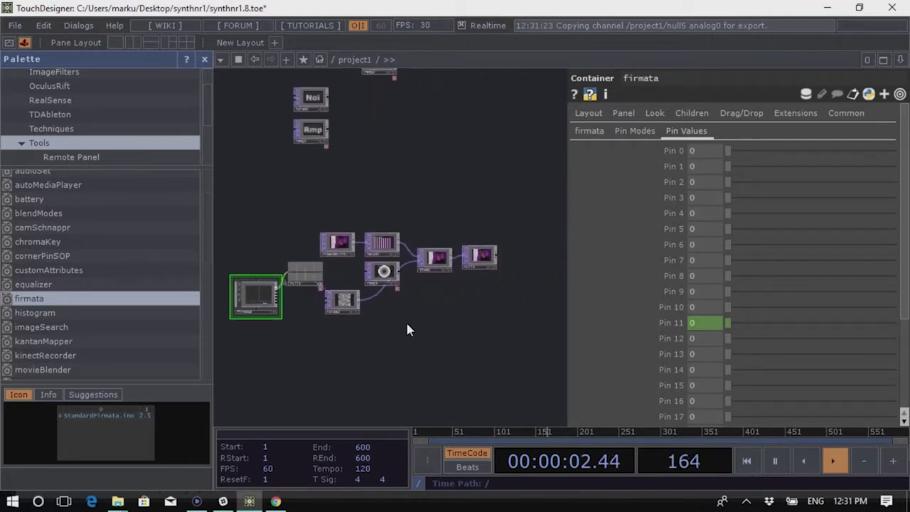
scroll(466, 280, "up", 8)
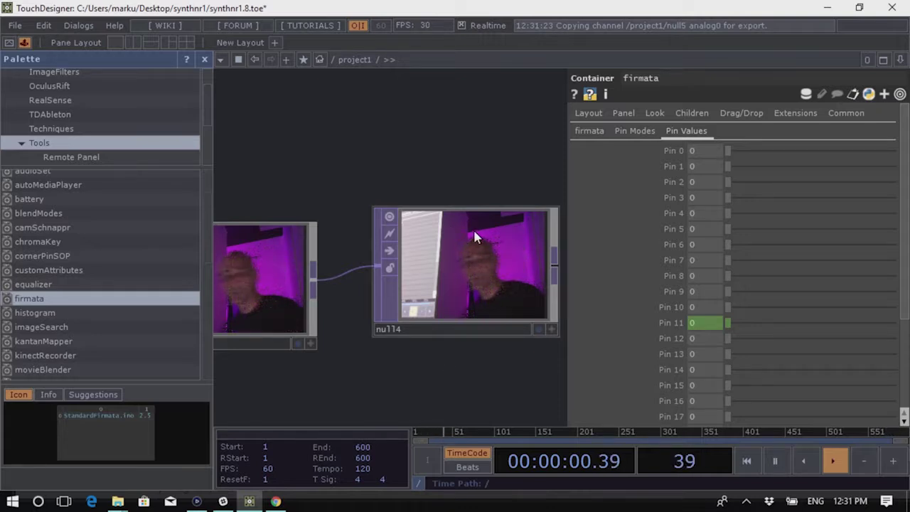
scroll(509, 231, "down", 4)
scroll(445, 331, "down", 6)
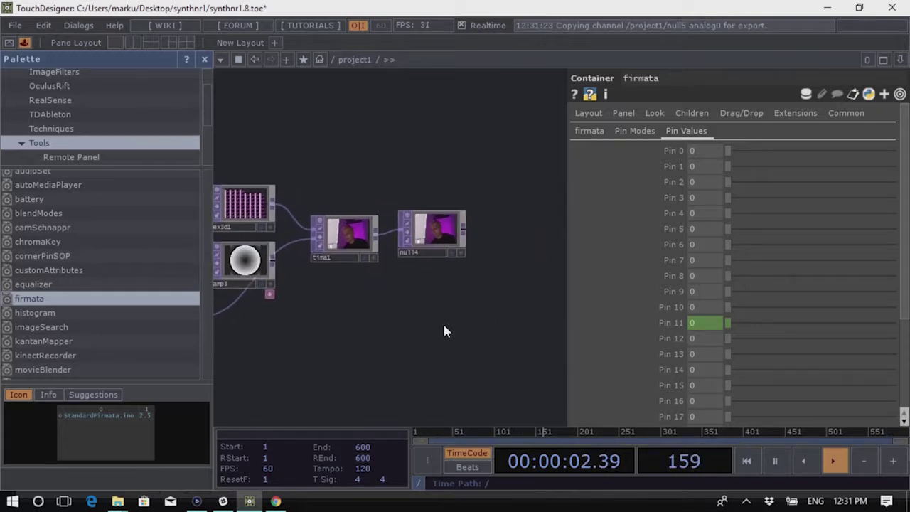
scroll(459, 179, "up", 3)
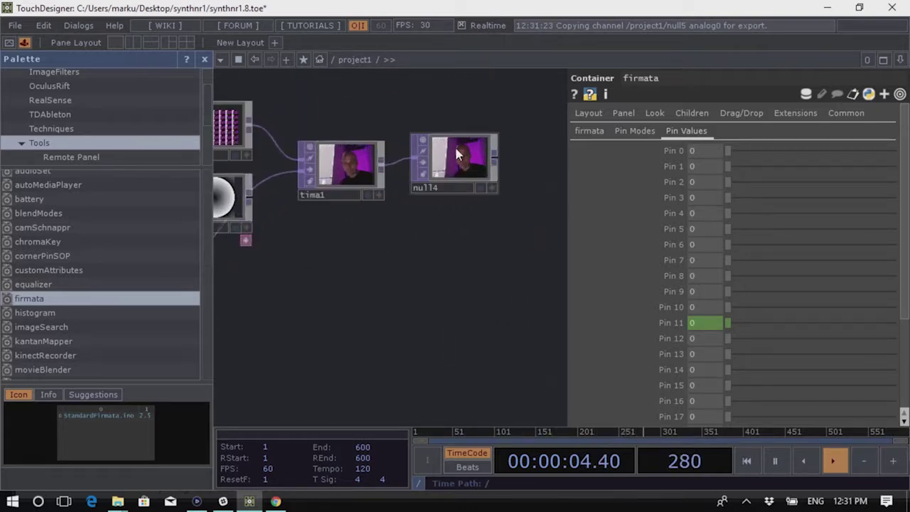
scroll(453, 195, "down", 1)
scroll(454, 218, "down", 3)
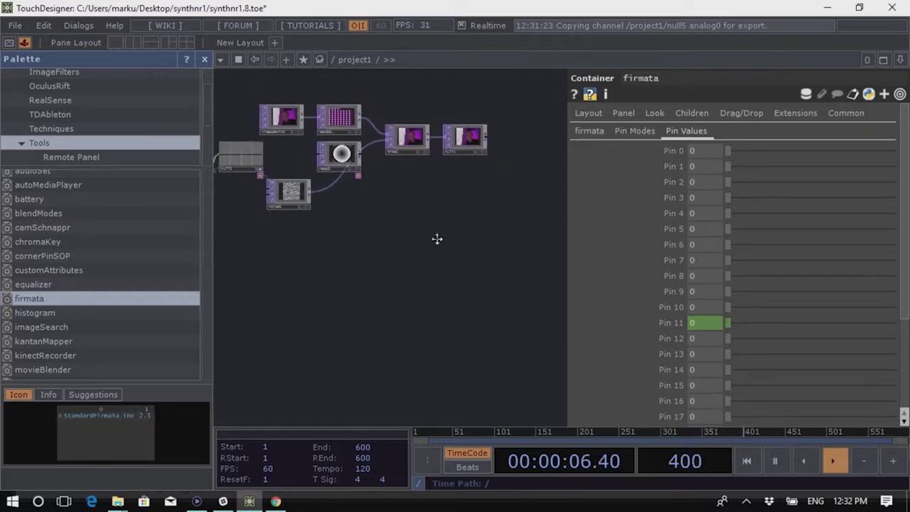
scroll(381, 236, "up", 1)
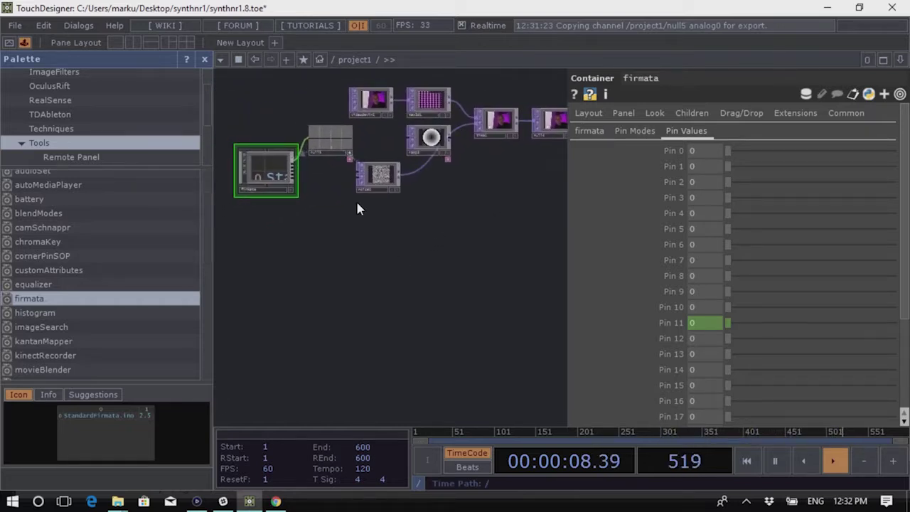
Close the Palette browser to give the network more room
left_click_drag(437, 240, 411, 193)
scroll(437, 218, "up", 5)
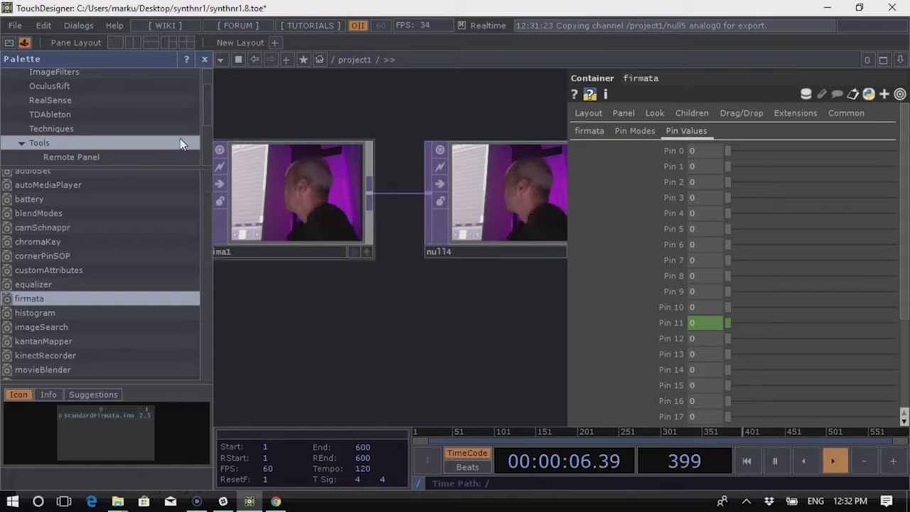
left_click(202, 60)
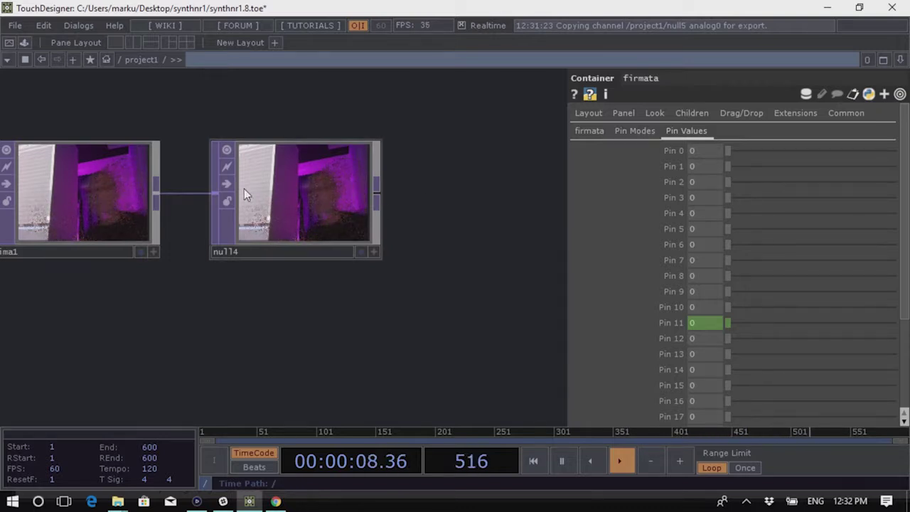
Move the videodevin1 node up, well above the tex3d1 node it feeds
scroll(382, 319, "down", 3)
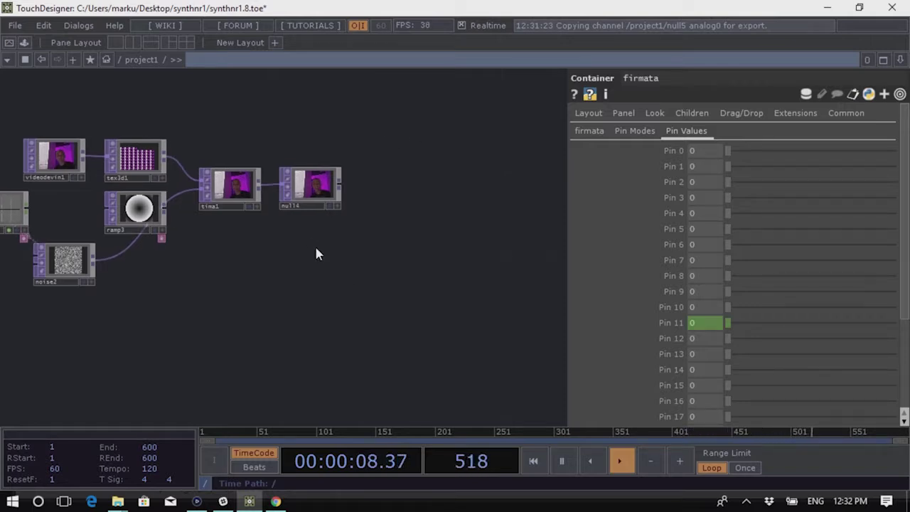
left_click_drag(288, 267, 316, 279)
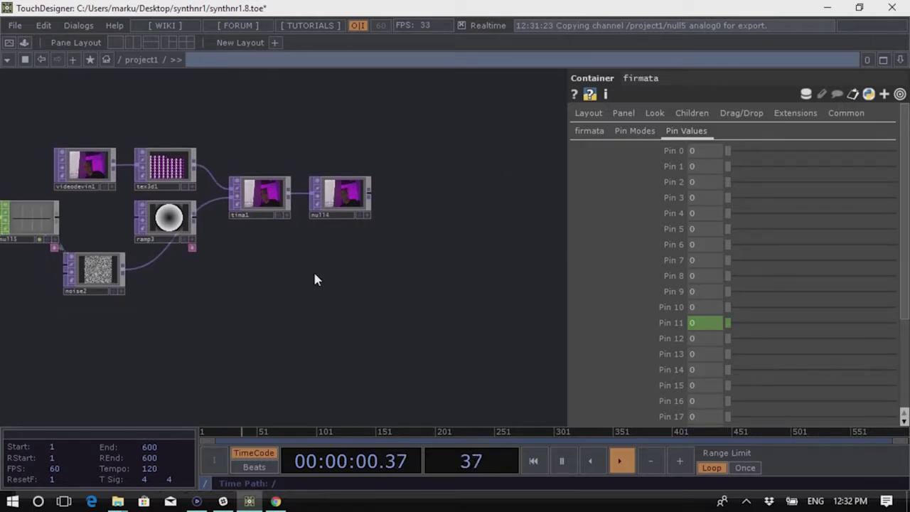
scroll(299, 228, "up", 3)
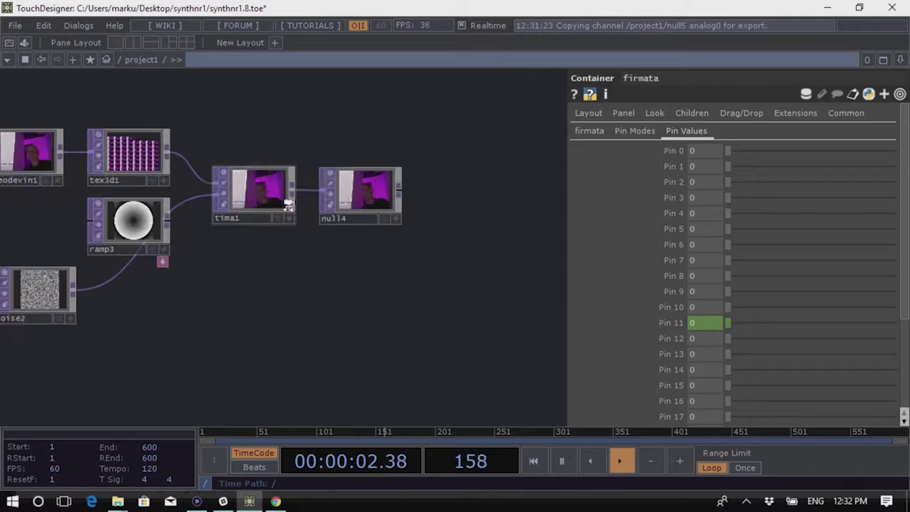
scroll(298, 258, "down", 2)
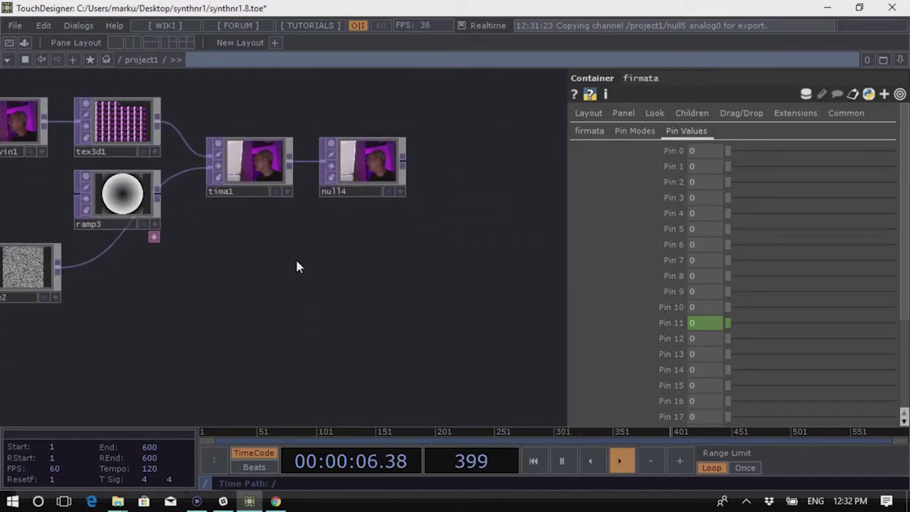
left_click_drag(325, 262, 405, 307)
left_click_drag(158, 308, 146, 176)
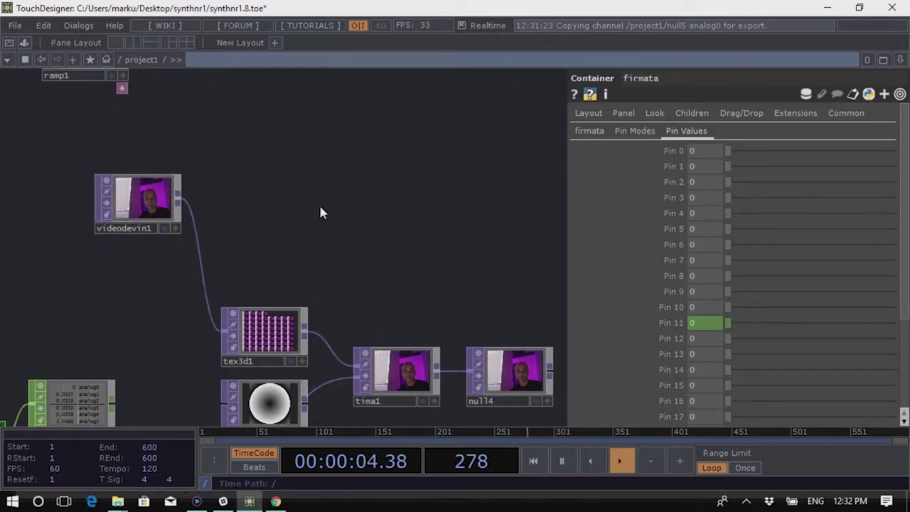
Examine the videodevin1 camera feed and the frame grid stored in tex3d1
left_click_drag(320, 212, 292, 230)
scroll(153, 238, "up", 3)
scroll(152, 213, "down", 3)
left_click_drag(232, 222, 261, 194)
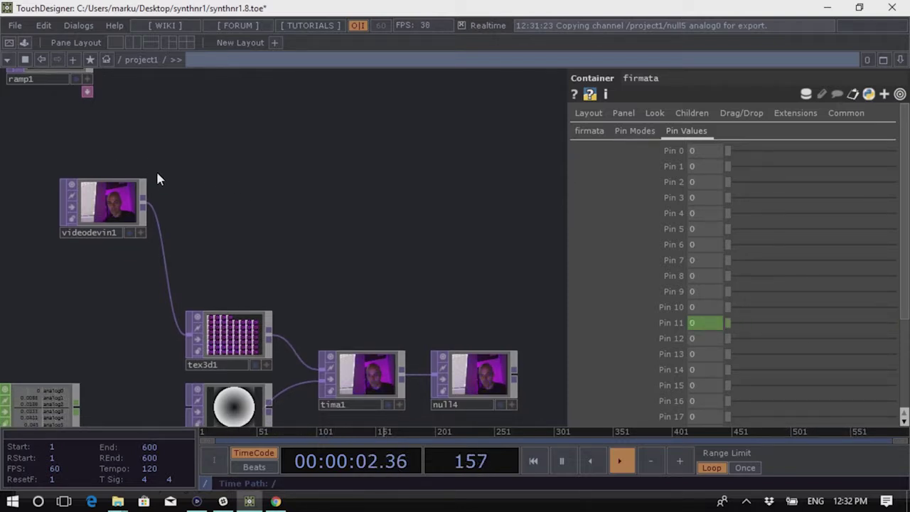
scroll(194, 223, "up", 3)
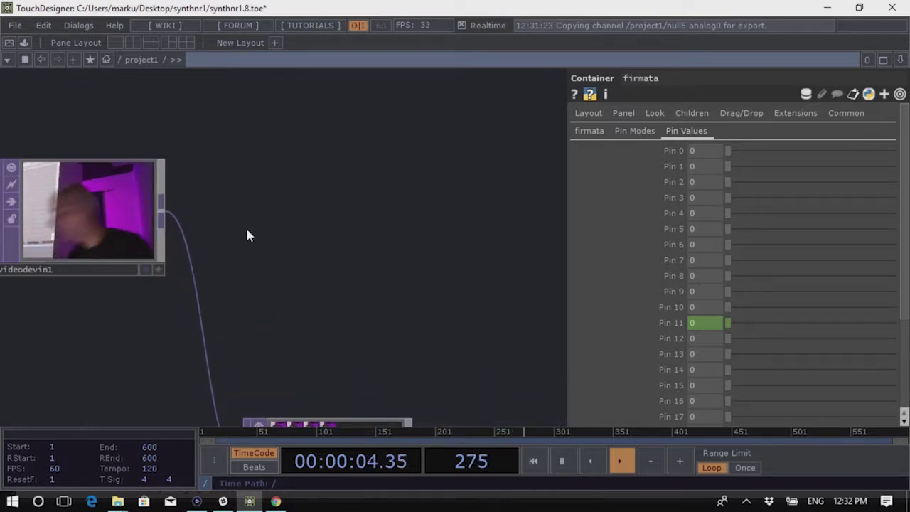
left_click_drag(243, 219, 233, 219)
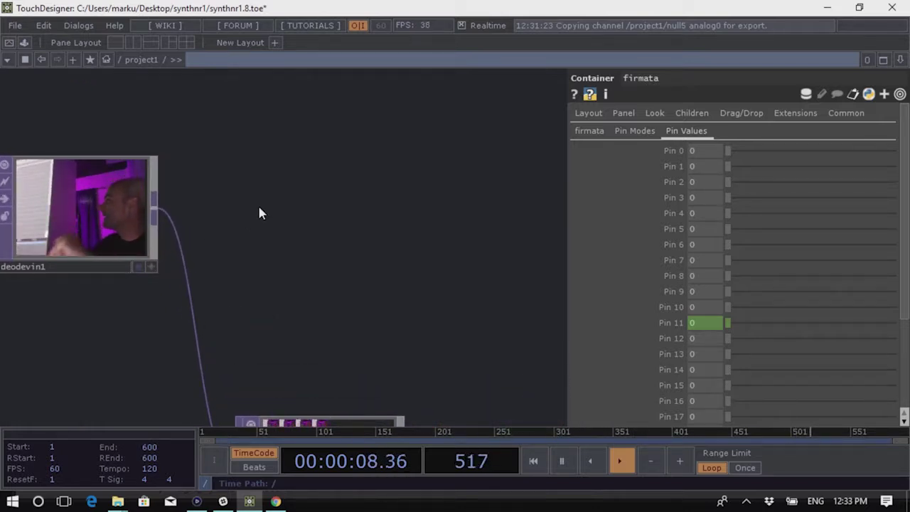
scroll(249, 170, "down", 1)
scroll(249, 170, "down", 3)
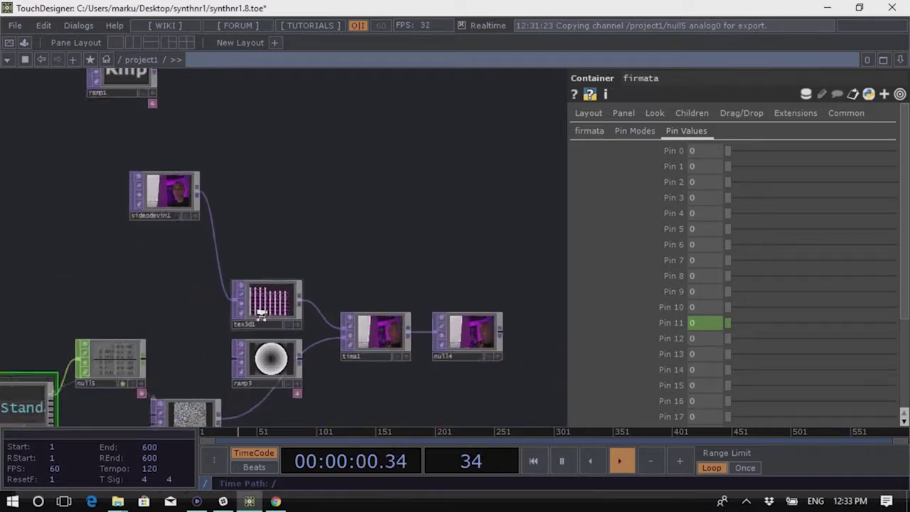
scroll(275, 335, "up", 4)
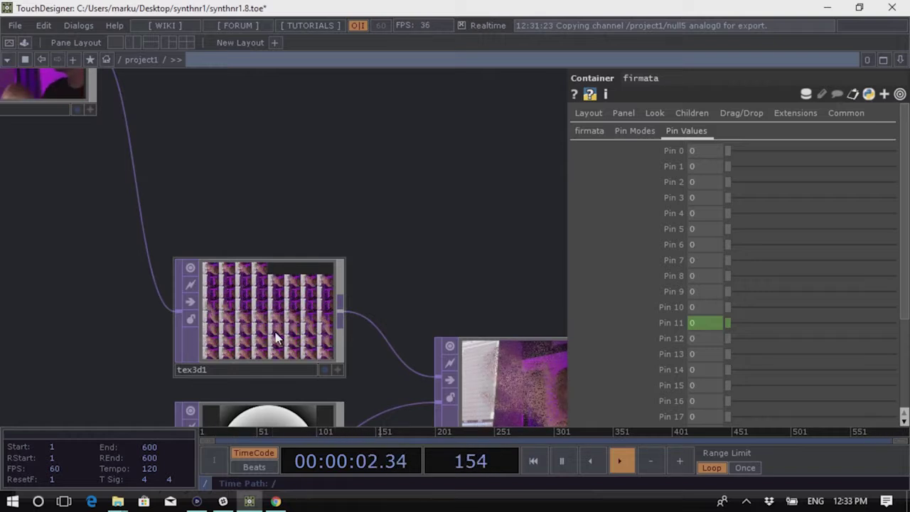
scroll(167, 280, "down", 5)
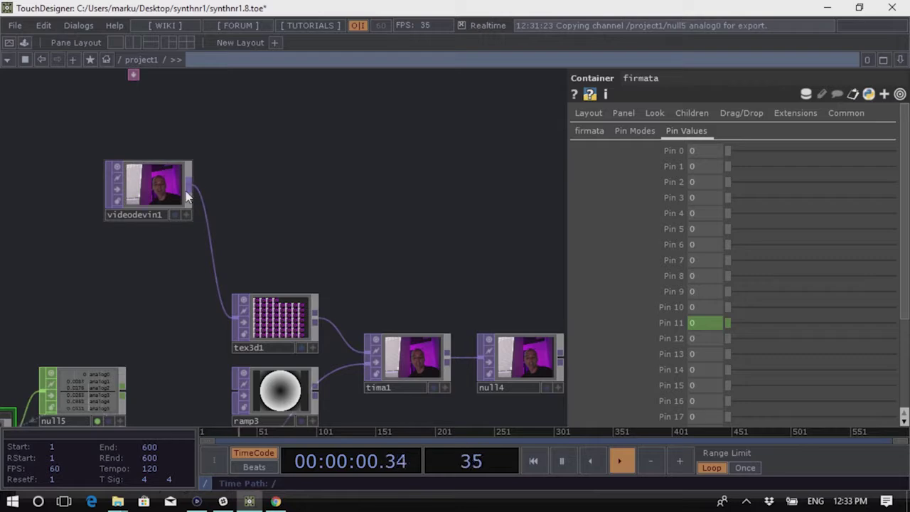
Create a Cache TOP beside videodevin1 and connect videodevin1's output to its input
key("Tab")
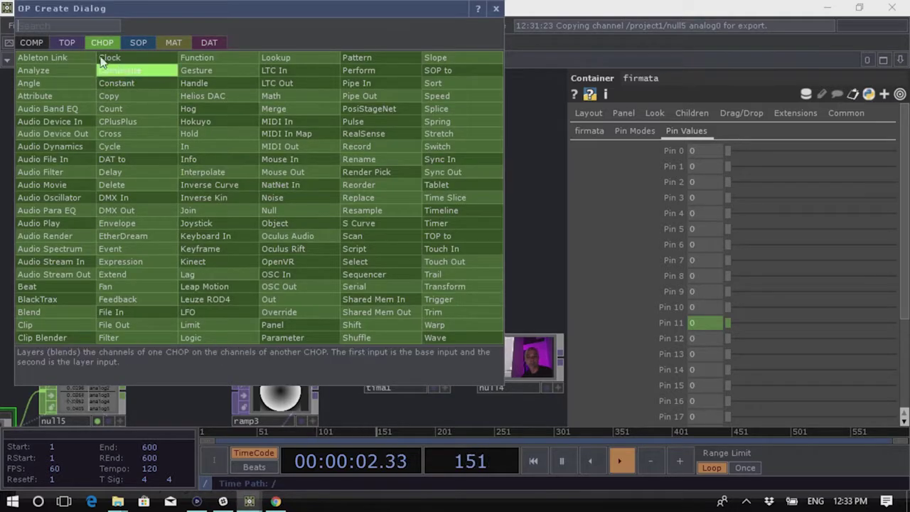
left_click(67, 42)
type("cache")
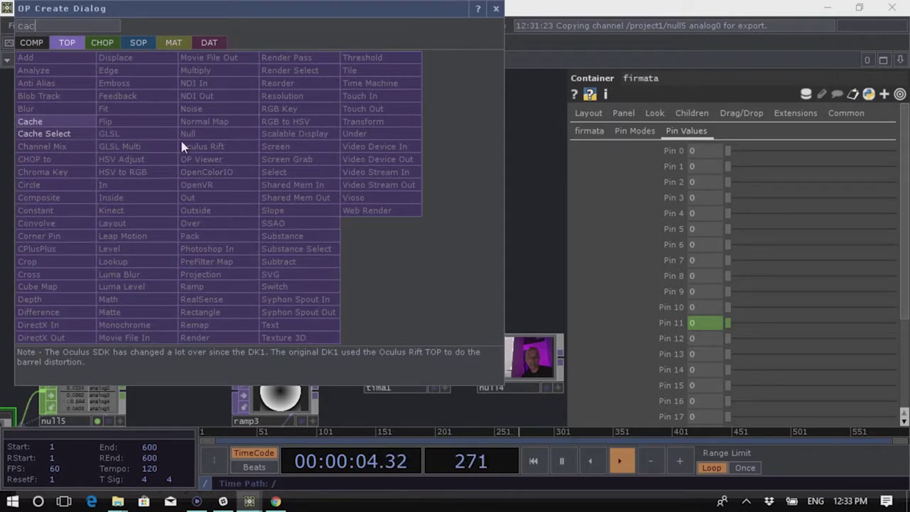
left_click(68, 124)
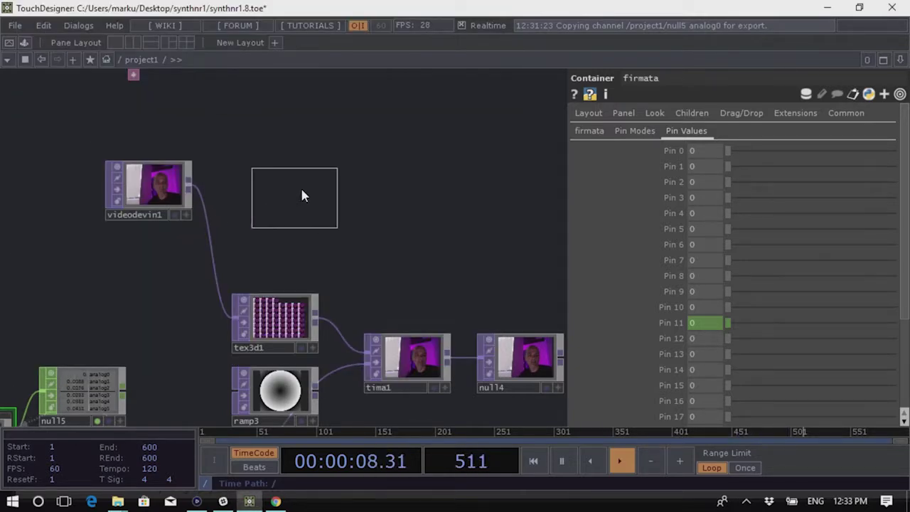
left_click(292, 195)
left_click_drag(190, 189, 260, 185)
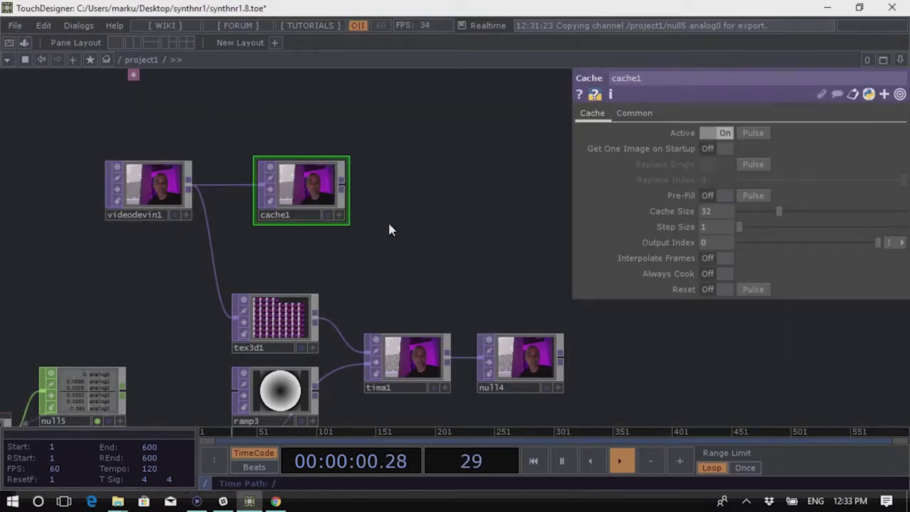
Test cache1's Output Index down to -127 and return it to 0
scroll(412, 207, "up", 3)
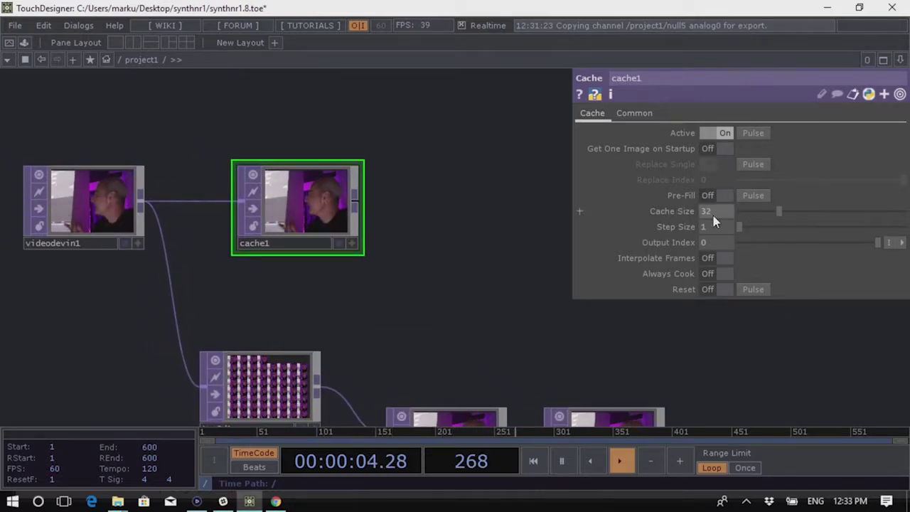
middle_click_drag(421, 269, 350, 270)
middle_click_drag(386, 136, 371, 175)
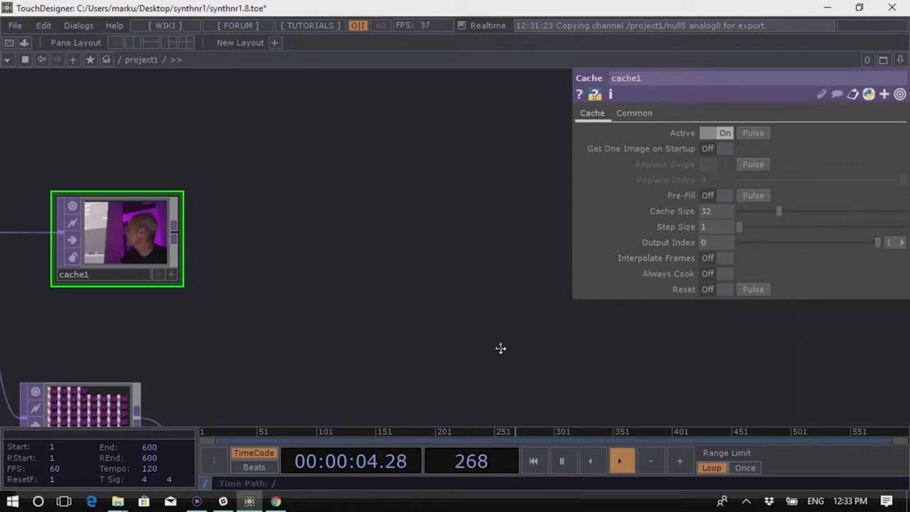
left_click_drag(468, 344, 545, 362)
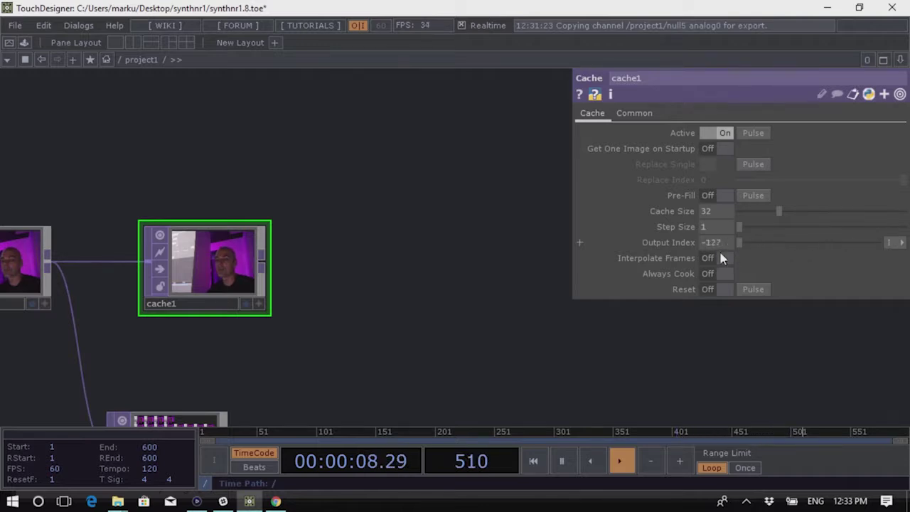
left_click_drag(739, 242, 903, 263)
left_click(869, 244)
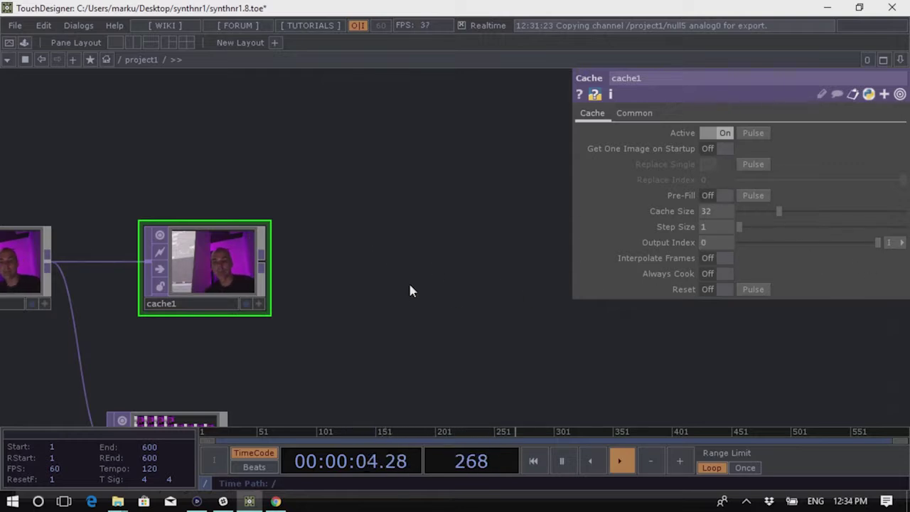
Create a Cache Select TOP up beside cache1 and assign cache1 as its Cache TOP
left_click_drag(395, 266, 367, 262)
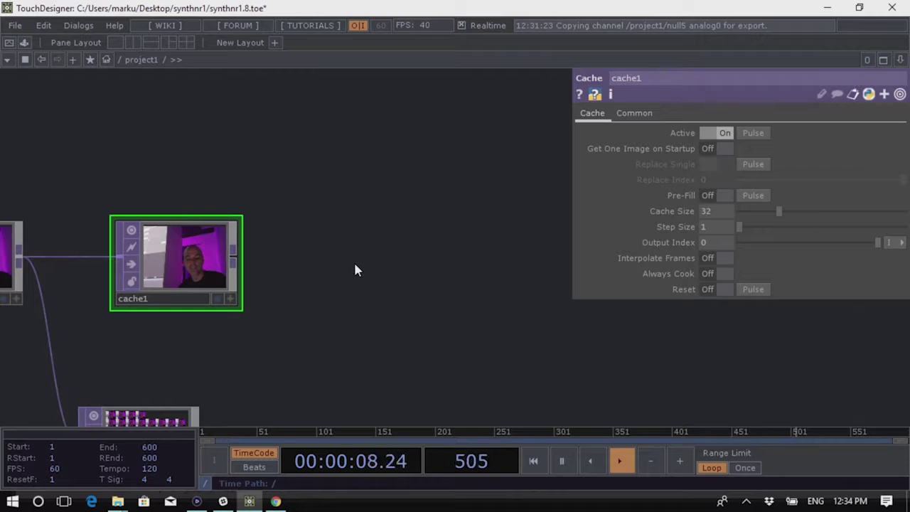
key("Tab")
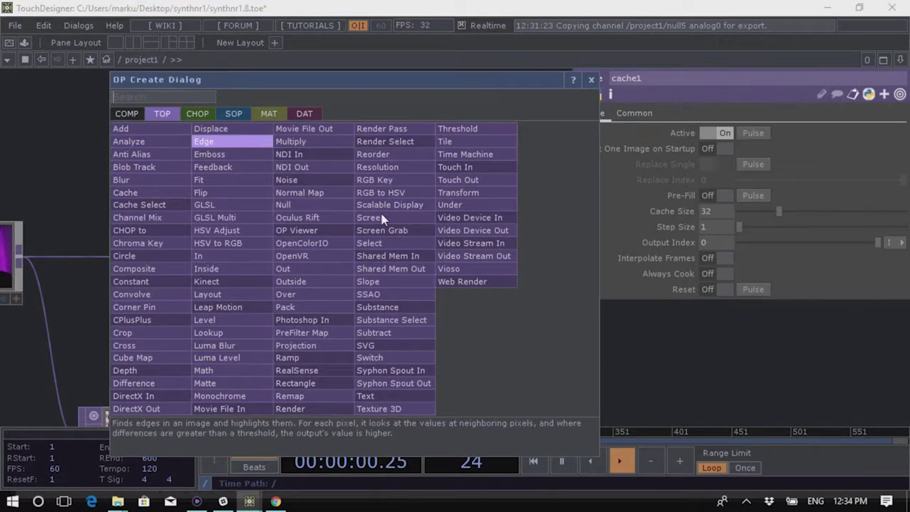
key("Escape")
key("Tab")
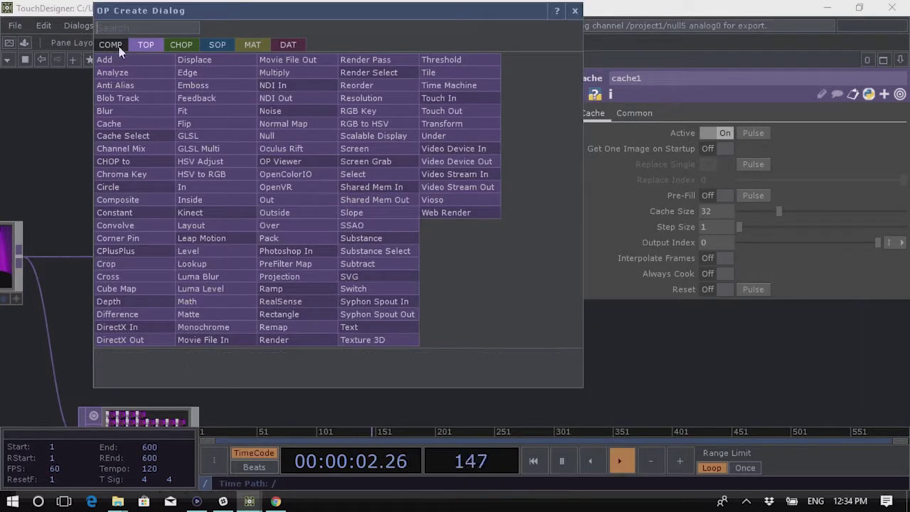
left_click(148, 136)
left_click(405, 171)
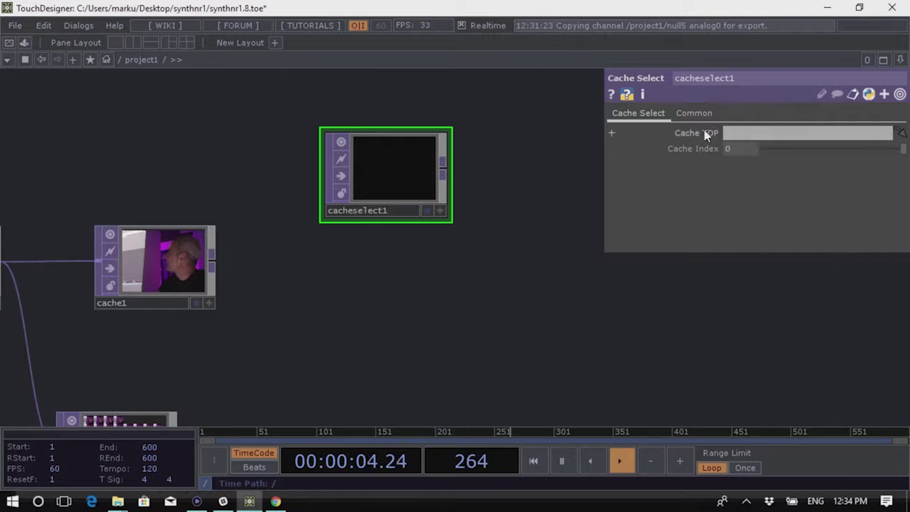
left_click_drag(172, 280, 759, 133)
Move cacheselect1 farther up and away from cache1 and set its Cache Index to -2
left_click_drag(415, 290, 353, 317)
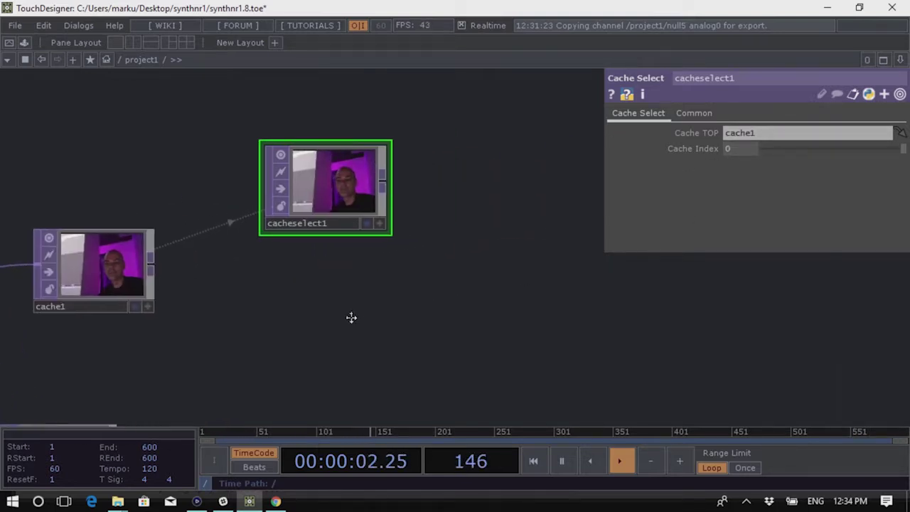
left_click_drag(406, 295, 384, 290)
left_click_drag(272, 180, 309, 143)
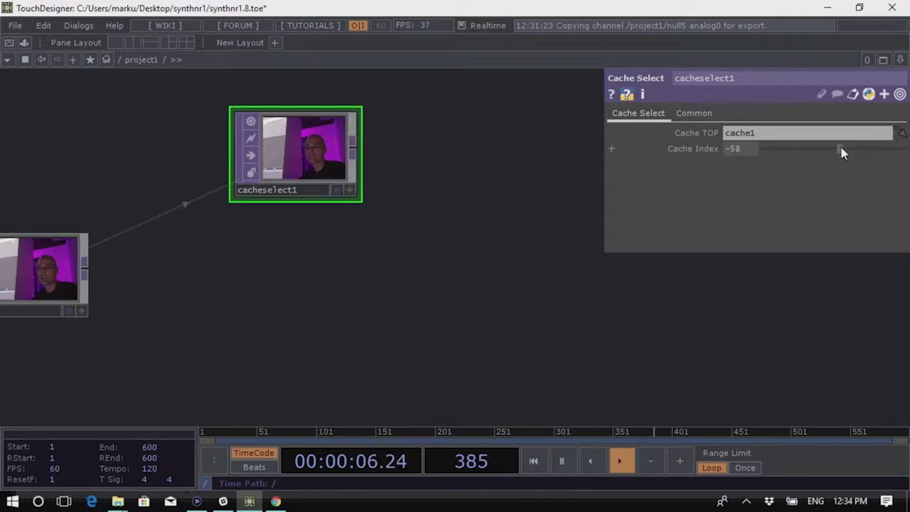
left_click_drag(900, 157, 907, 157)
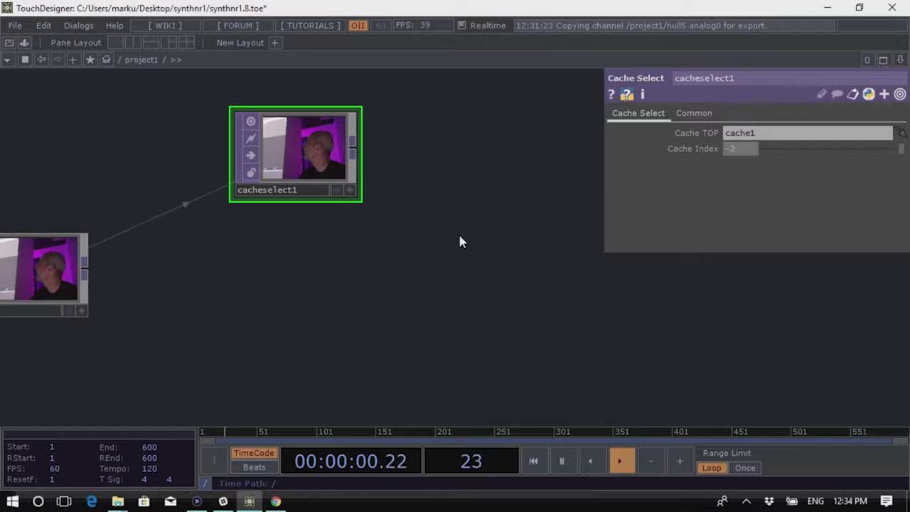
Copy cacheselect1 and paste two duplicates in a column below it
key("ctrl+c")
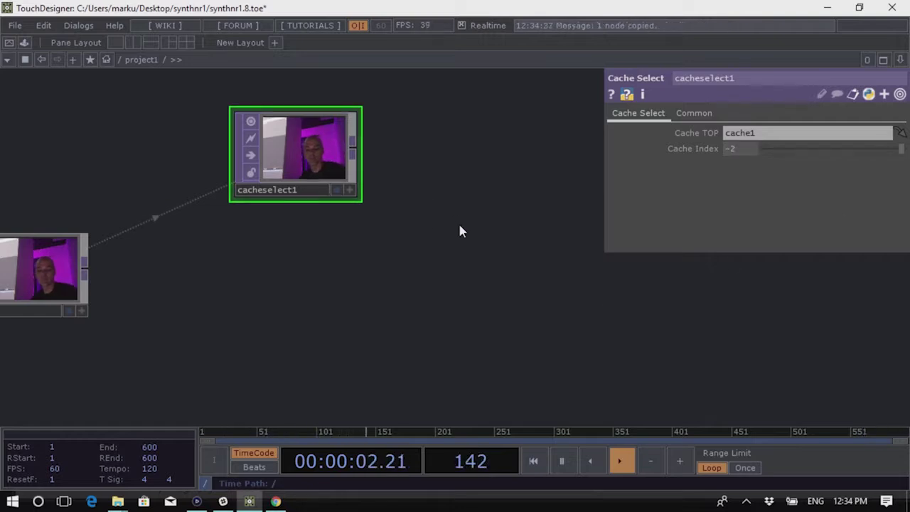
key("ctrl+v")
key("ctrl+v")
Set the Cache Index to -7 on cacheselect2 and -8 on cacheselect3, and review all three cache selects
left_click(302, 276)
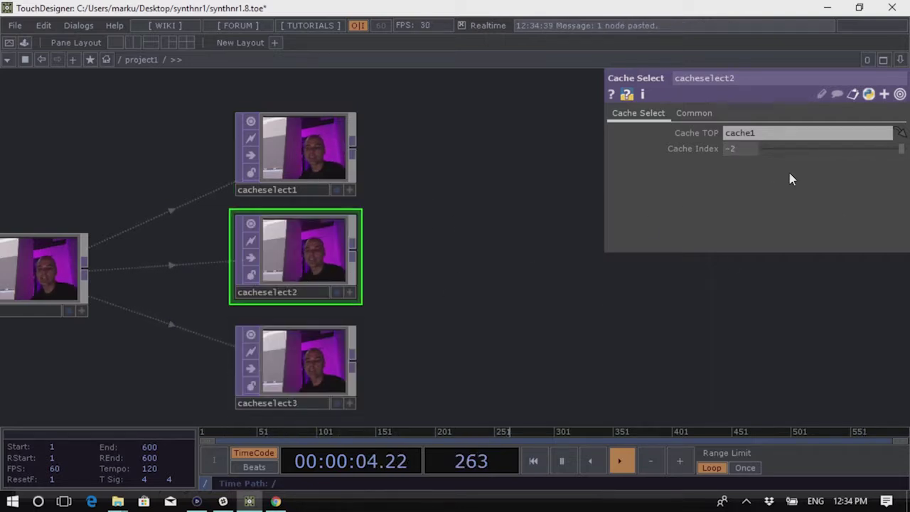
left_click_drag(902, 149, 896, 150)
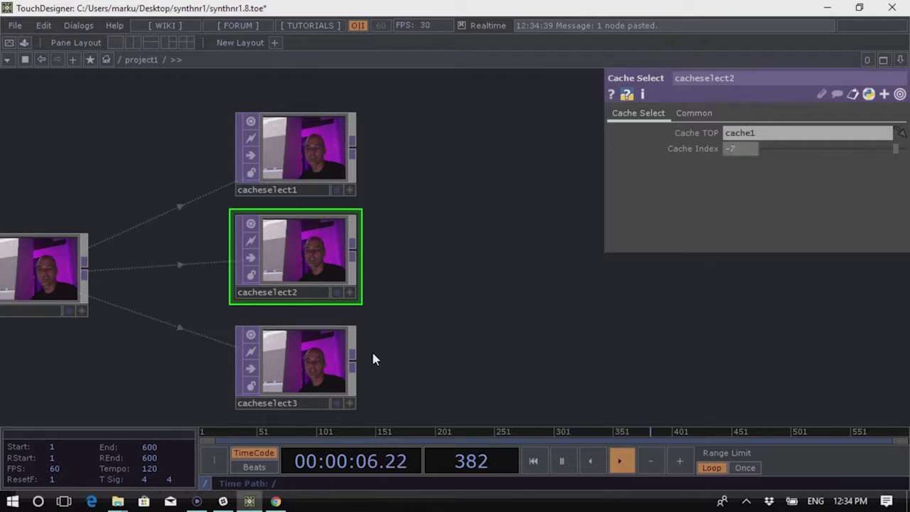
left_click(350, 359)
left_click_drag(905, 155, 896, 154)
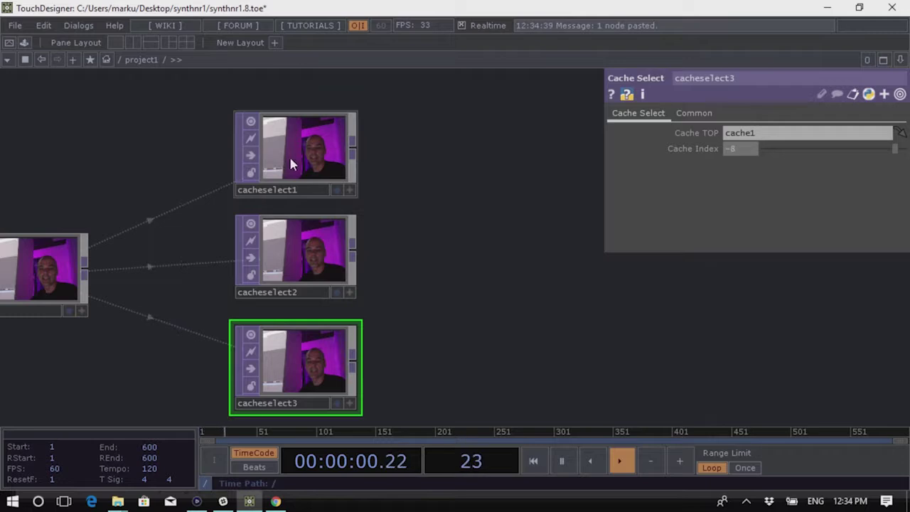
left_click(318, 168)
left_click(299, 257)
left_click(295, 361)
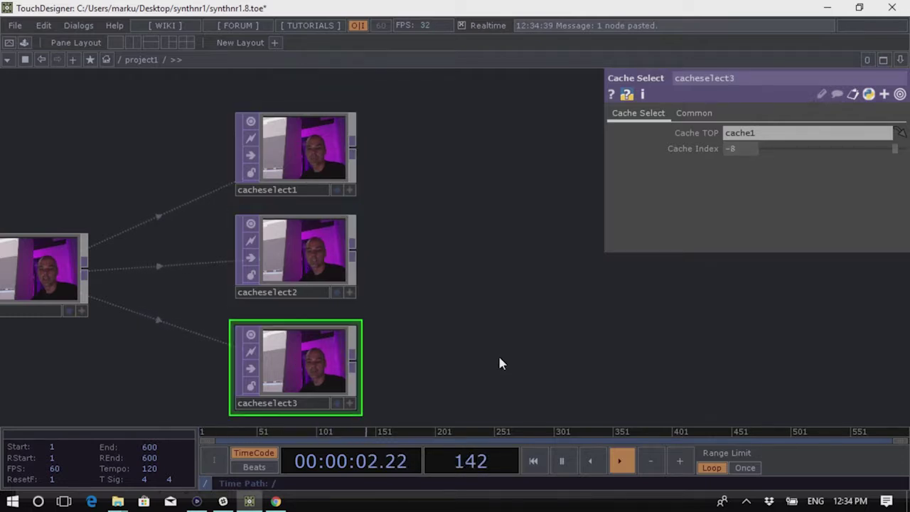
scroll(309, 339, "down", 4)
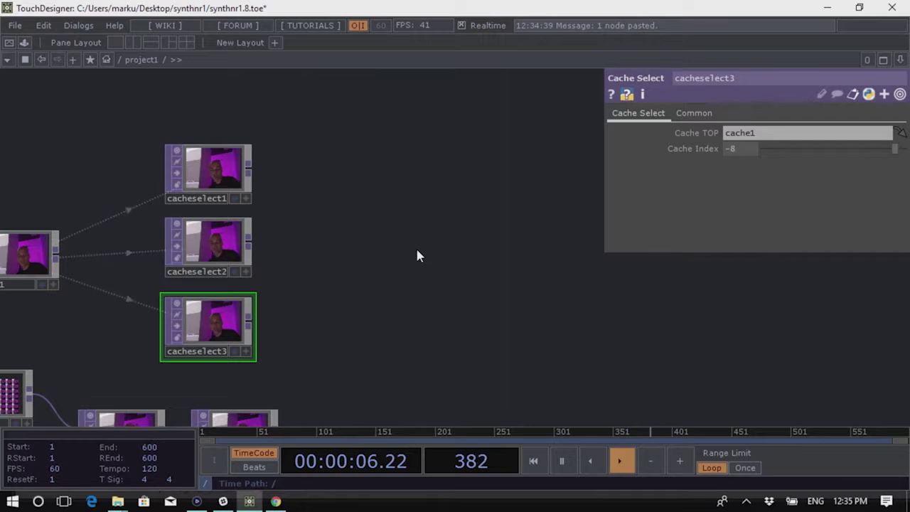
key("Tab")
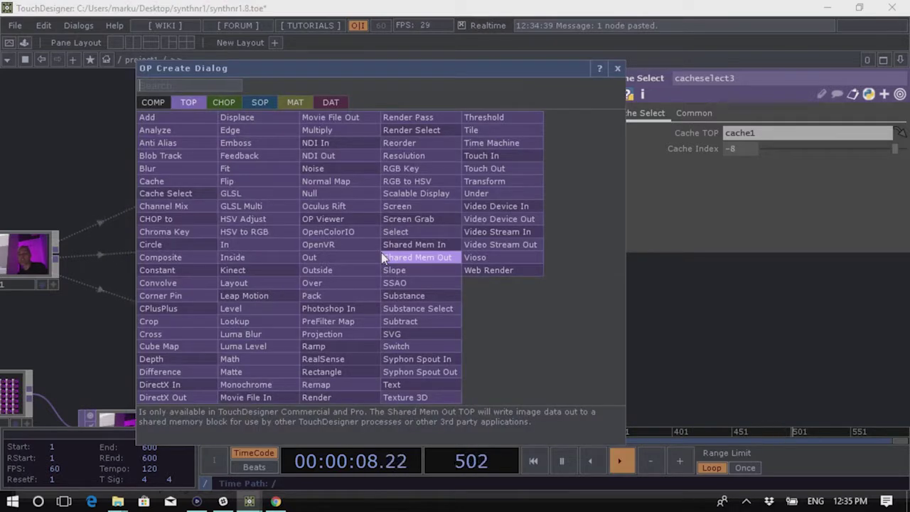
type("re")
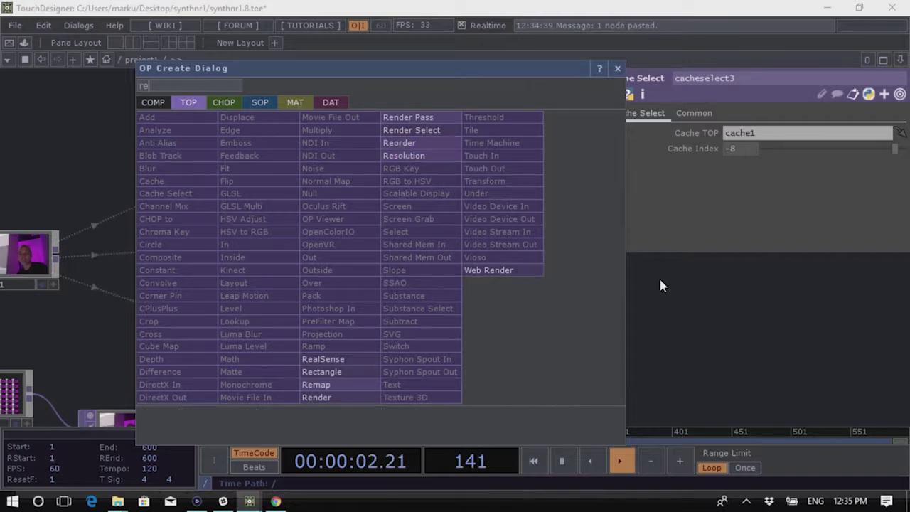
key("Escape")
Create a Reorder TOP in the empty network area beside the three cache selects
key("Tab")
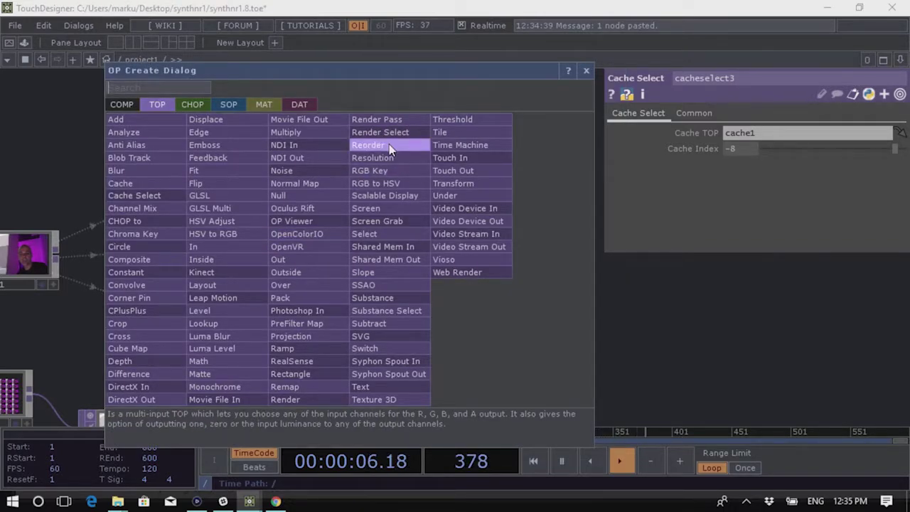
type("reo")
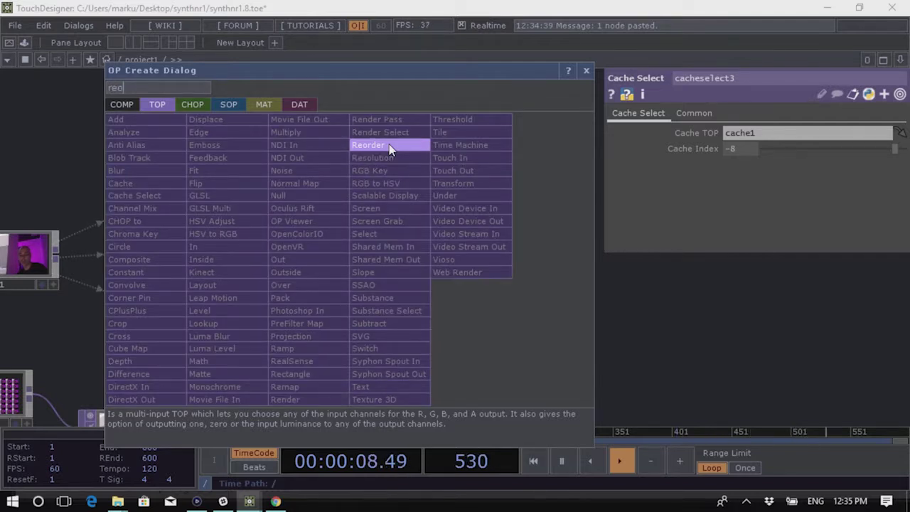
left_click(389, 147)
left_click(390, 245)
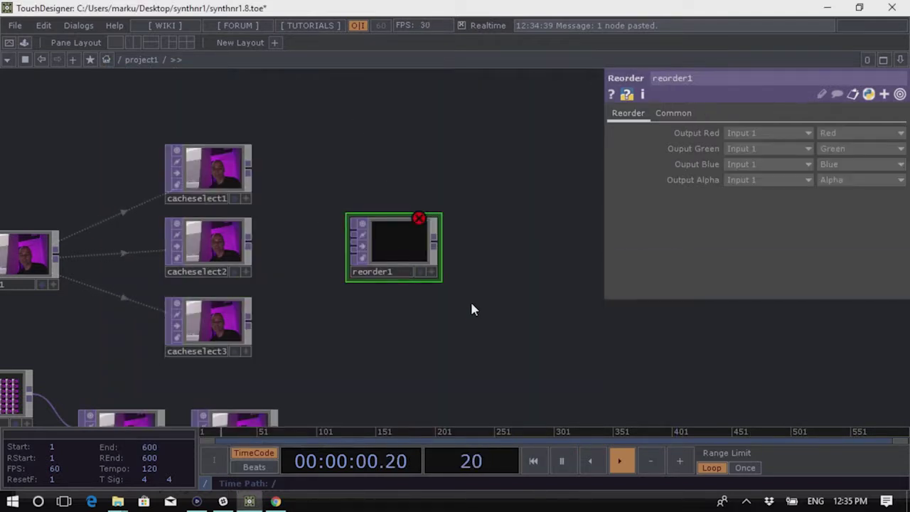
Connect cacheselect1, cacheselect2 and cacheselect3 to the first three inputs of reorder1, and move reorder1 slightly closer to them
scroll(433, 307, "down", 2)
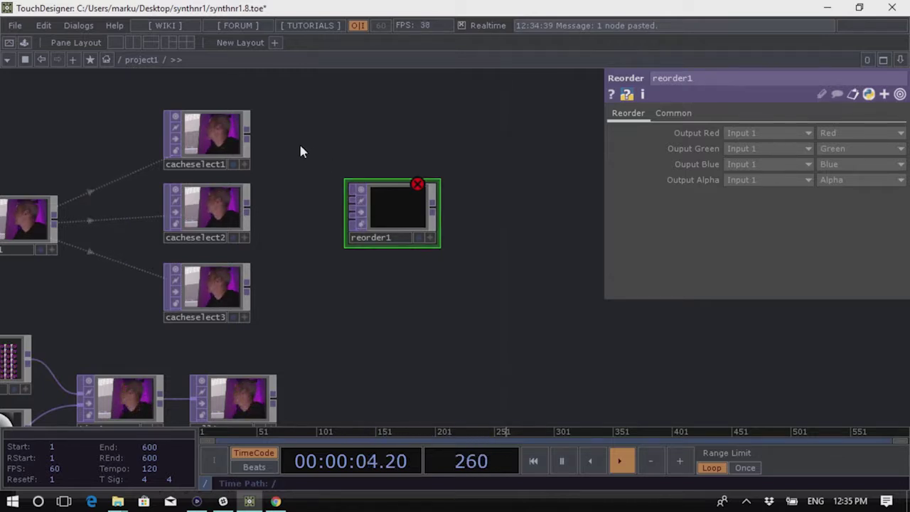
left_click(324, 191)
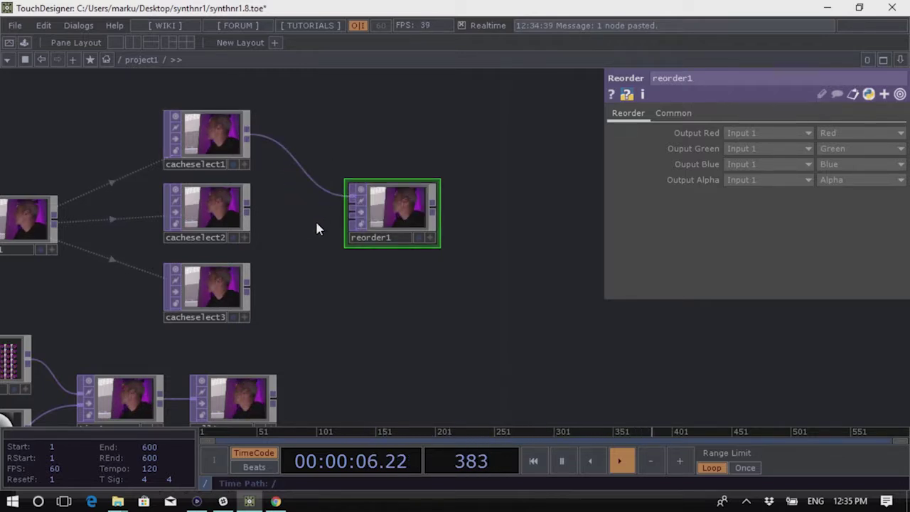
left_click(247, 206)
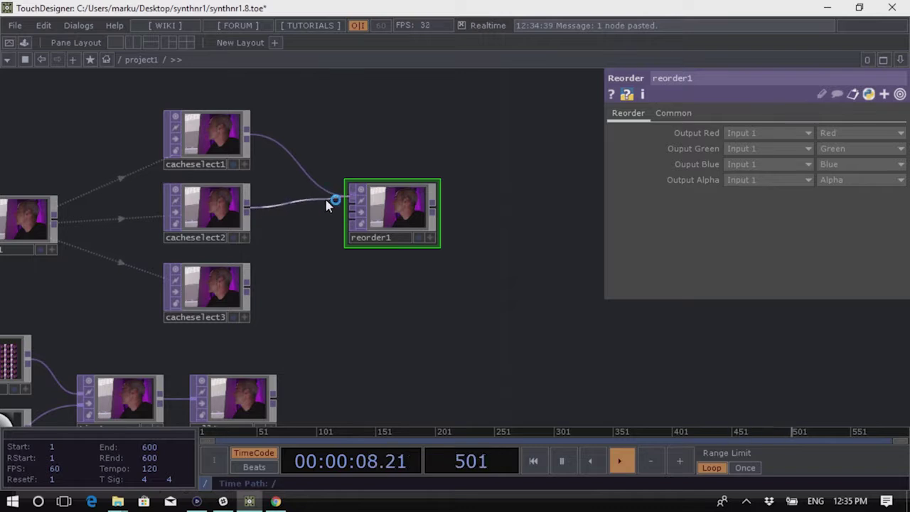
left_click(327, 205)
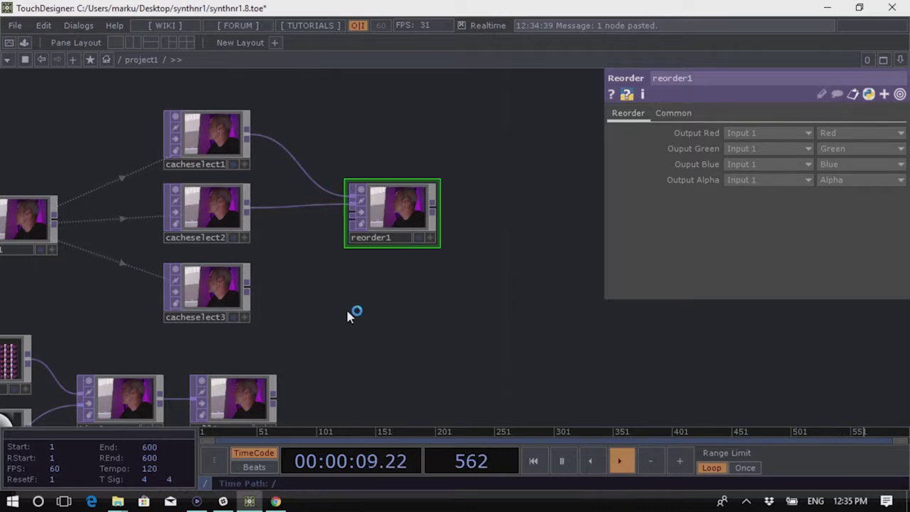
left_click(250, 281)
left_click(334, 208)
left_click_drag(392, 198, 371, 204)
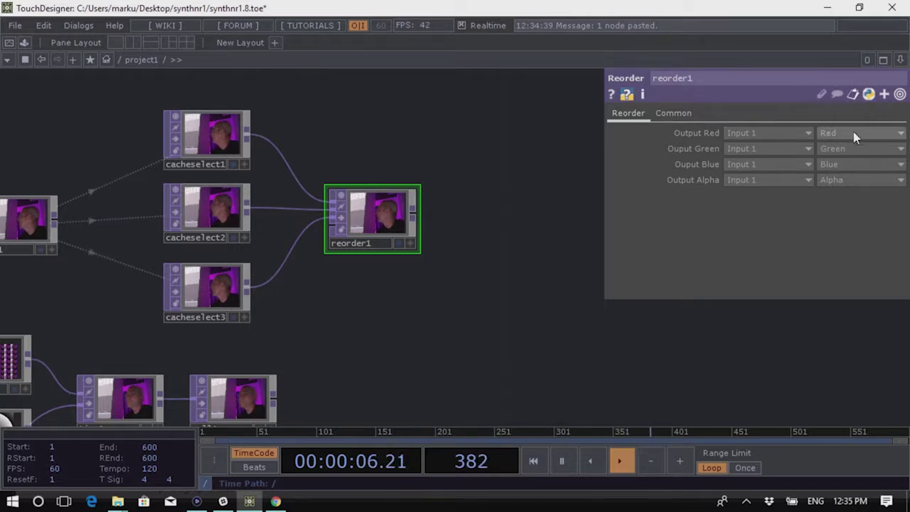
In reorder1, take the output green from Input 2 and the output blue from Input 3, and inspect the resulting image up close
left_click(764, 157)
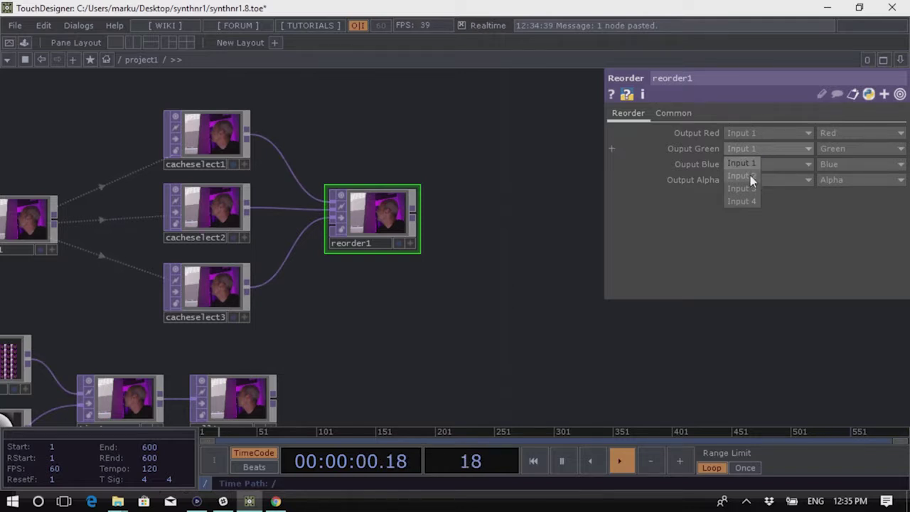
left_click(751, 178)
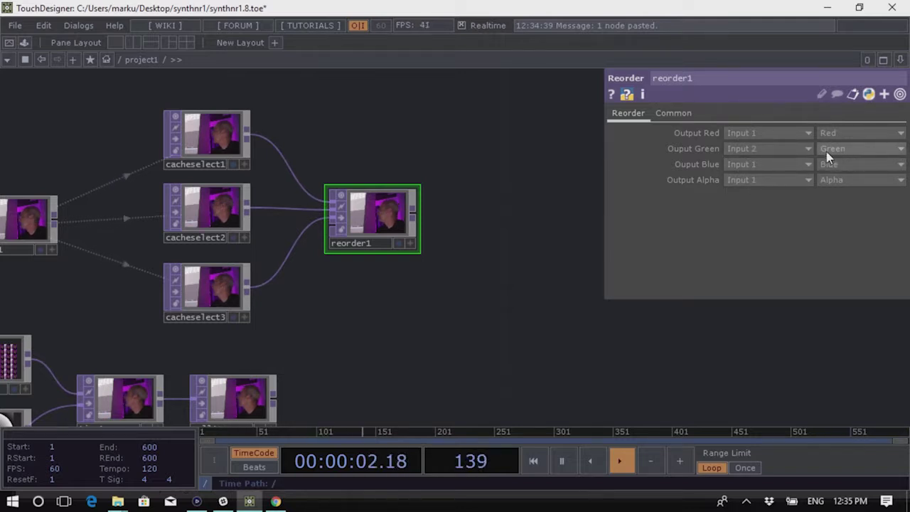
left_click(760, 169)
left_click(744, 202)
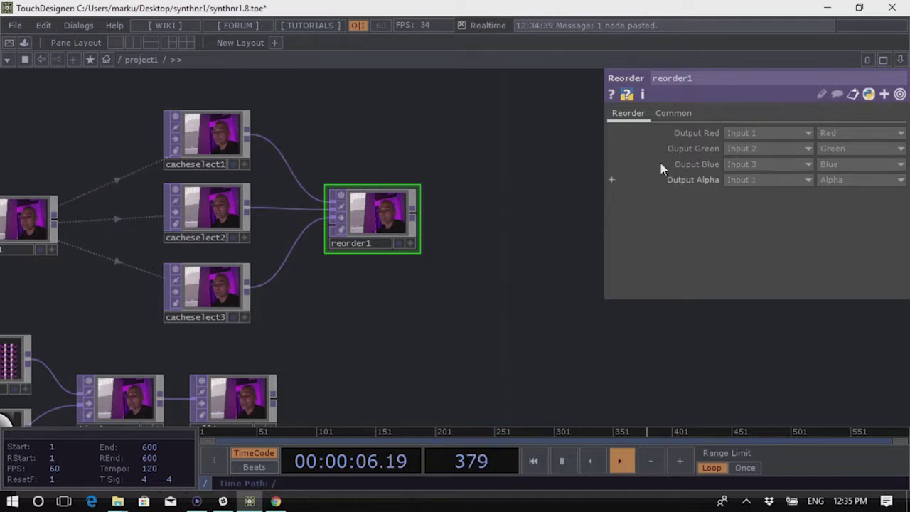
left_click_drag(524, 269, 513, 252)
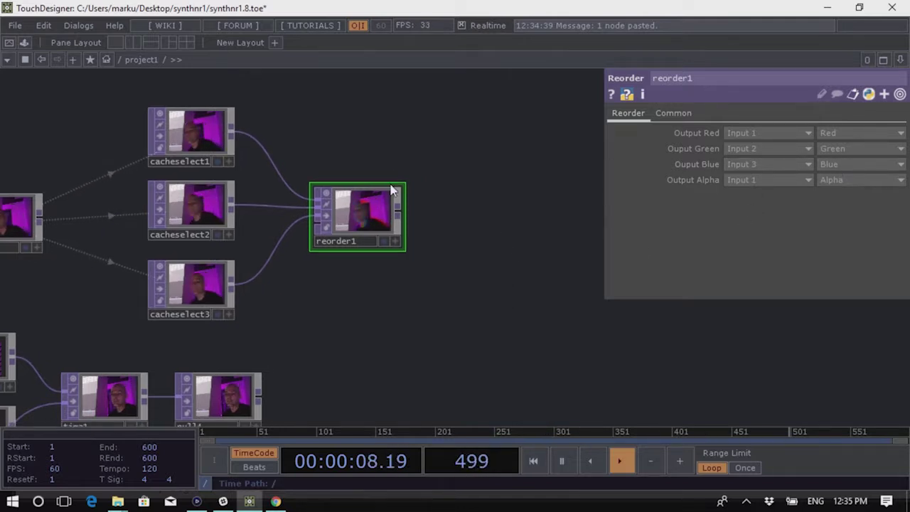
scroll(400, 210, "up", 5)
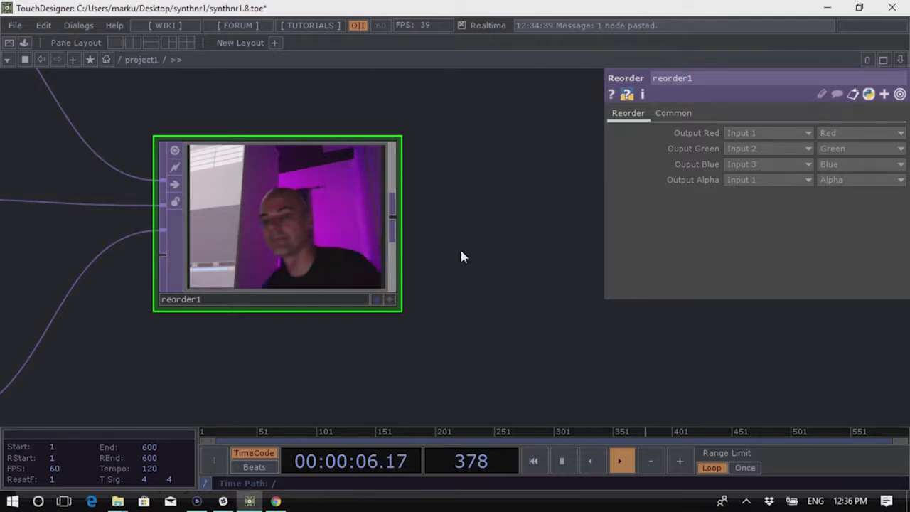
Append a Null TOP to reorder1, and space the null and videodevin1 farther away from the cache network
scroll(492, 250, "down", 2)
scroll(571, 266, "down", 2)
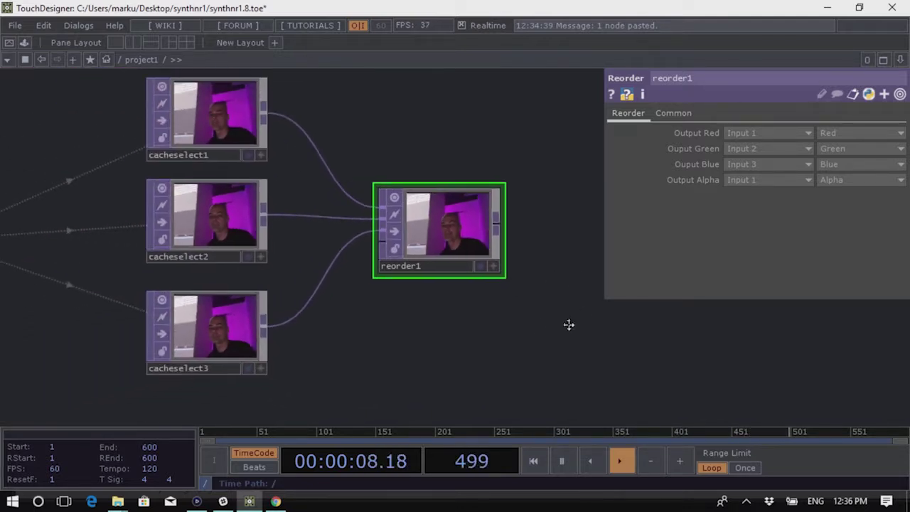
right_click(432, 235)
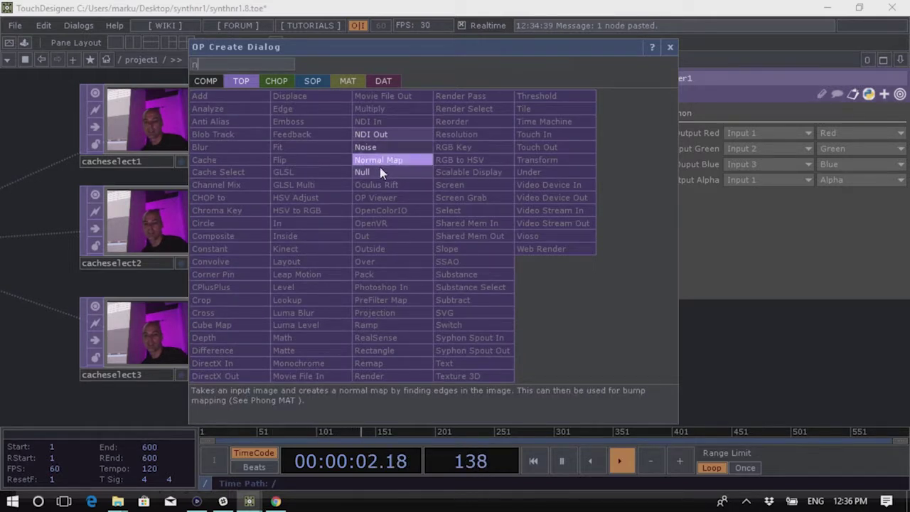
left_click(378, 160)
left_click(551, 229)
scroll(483, 313, "down", 3)
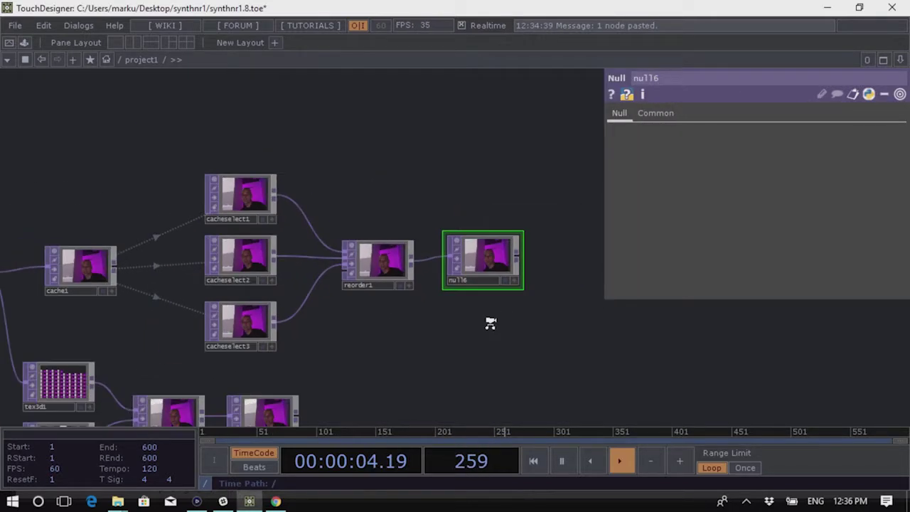
left_click_drag(211, 260, 237, 250)
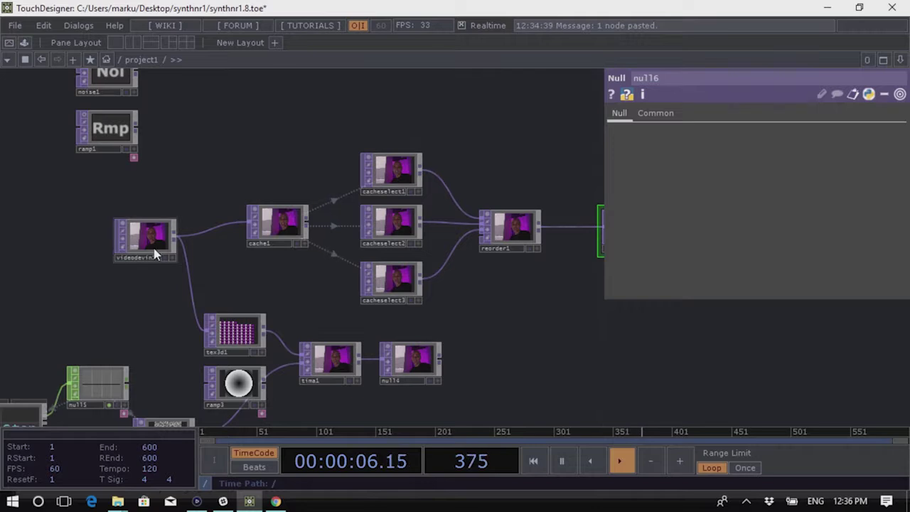
left_click_drag(107, 220, 102, 221)
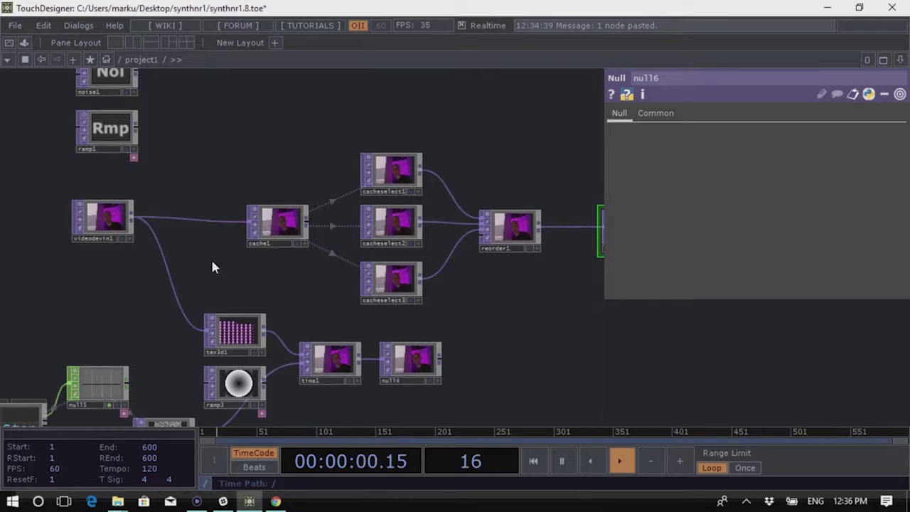
Collapse cache1, the three cache selects and reorder1 into a Base component, and position it between videodevin1 and null6
left_click_drag(235, 130, 542, 308)
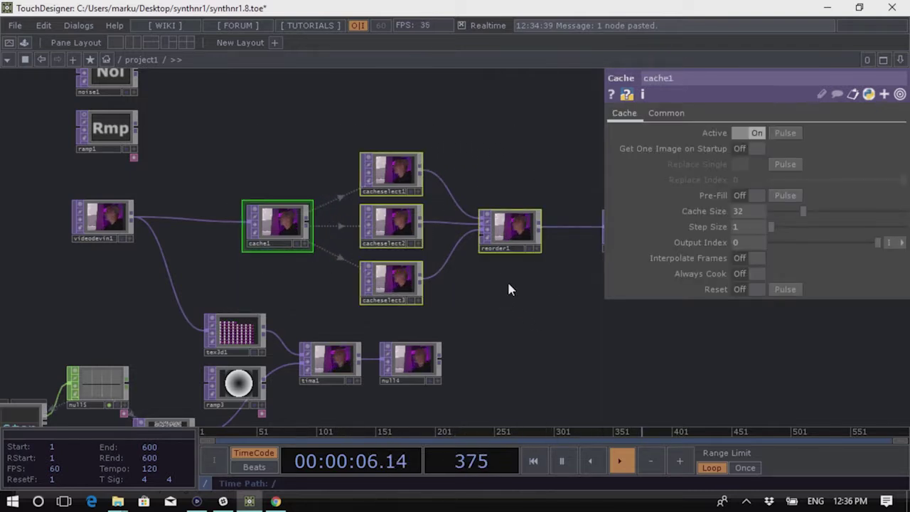
left_click_drag(220, 131, 524, 281)
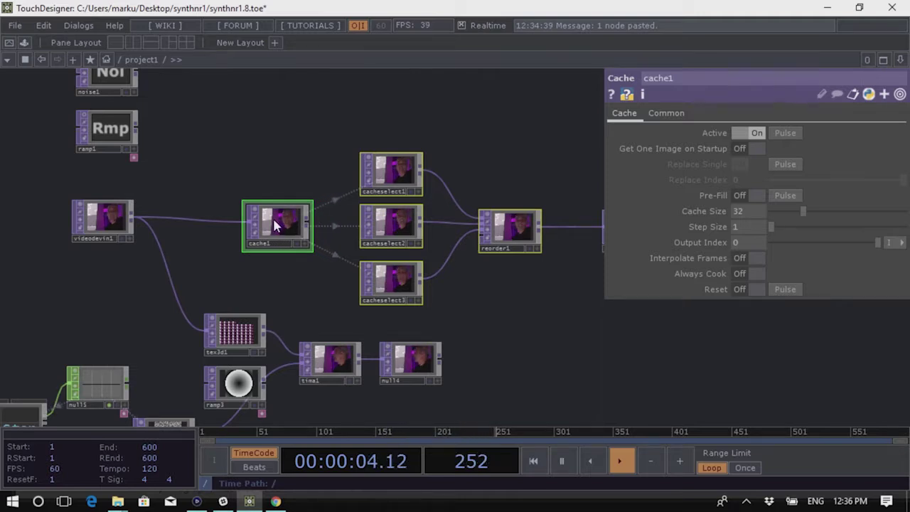
left_click_drag(530, 311, 475, 287)
right_click_drag(202, 108, 463, 281)
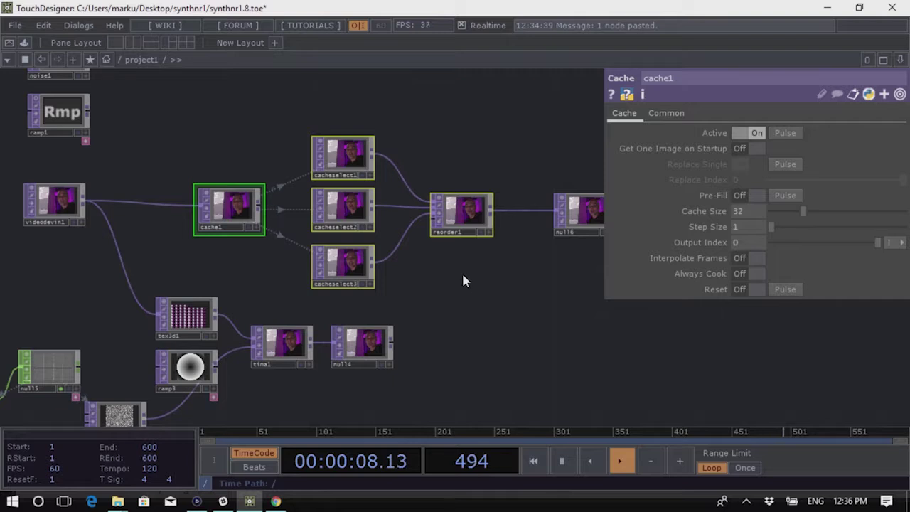
right_click_drag(190, 111, 490, 280)
left_click_drag(490, 279, 440, 288)
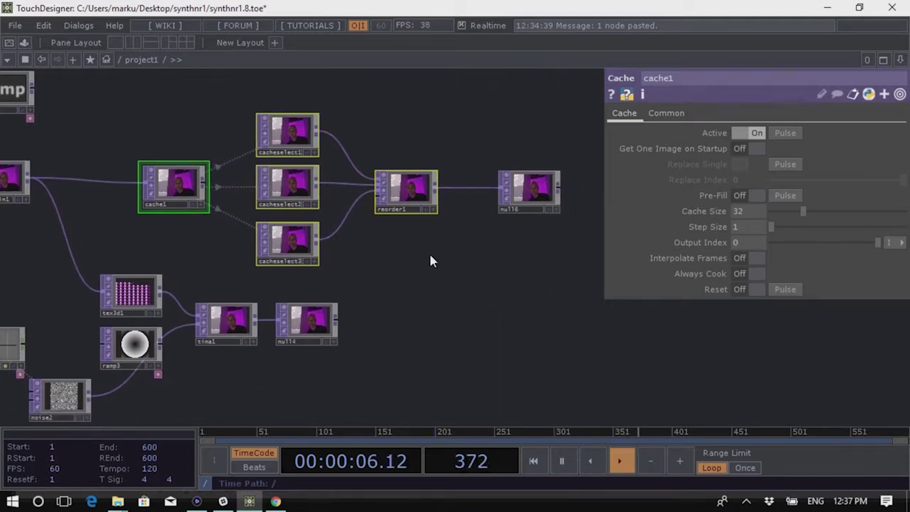
right_click(431, 257)
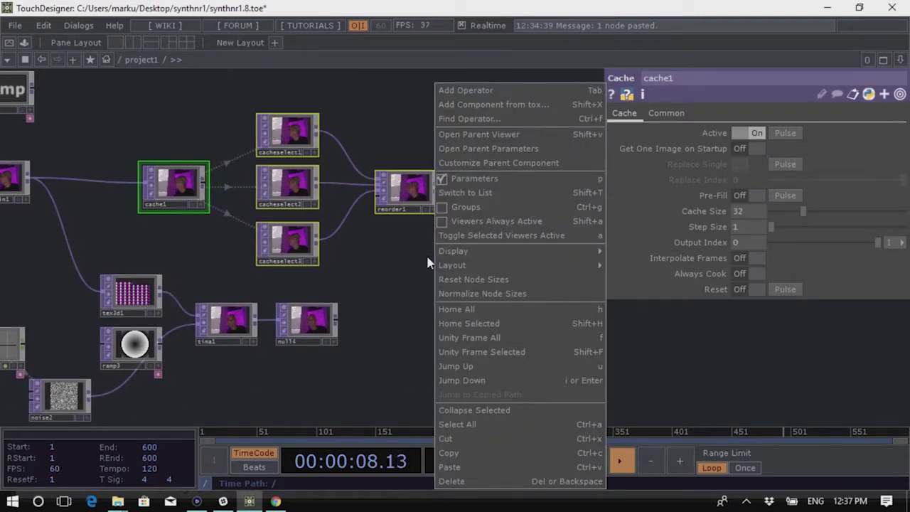
mouse_move(468, 265)
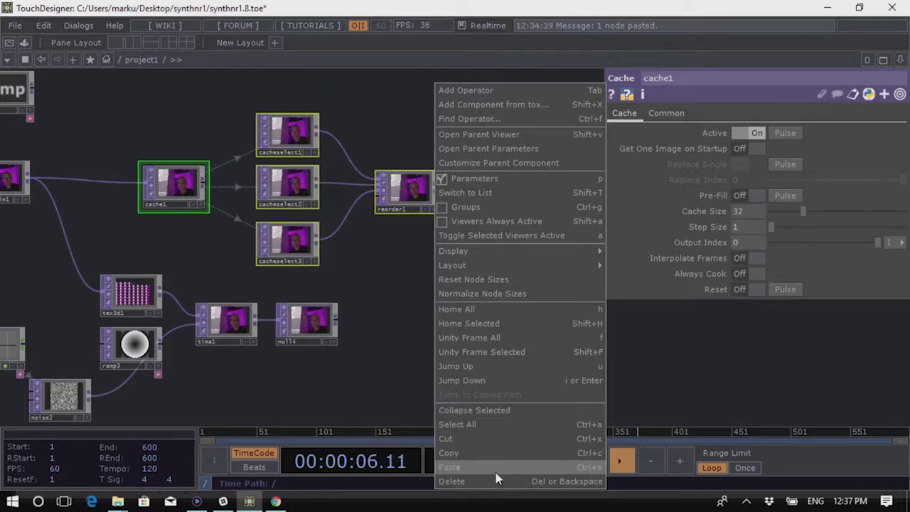
left_click(485, 408)
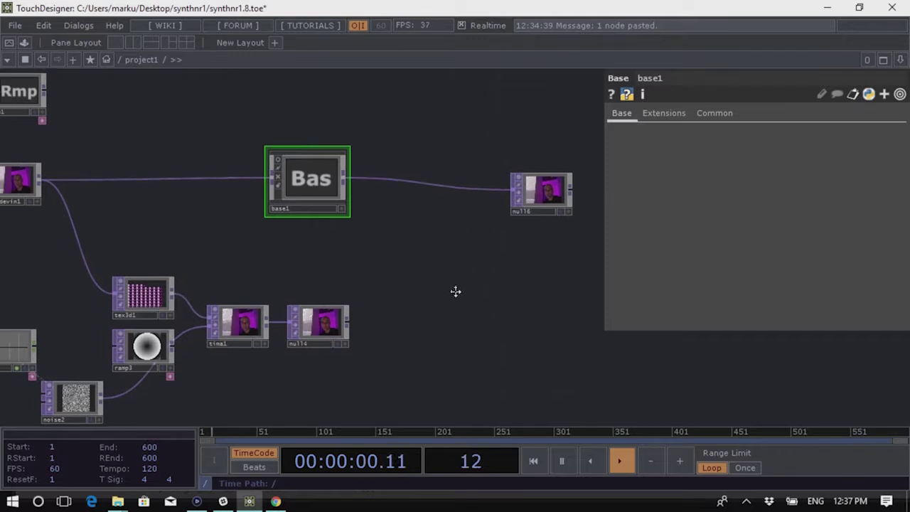
left_click_drag(455, 290, 454, 294)
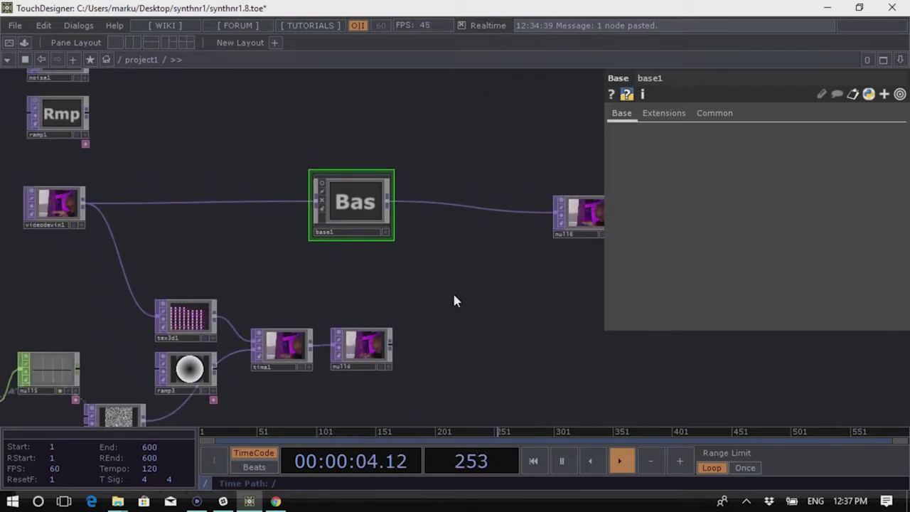
left_click_drag(348, 195, 326, 196)
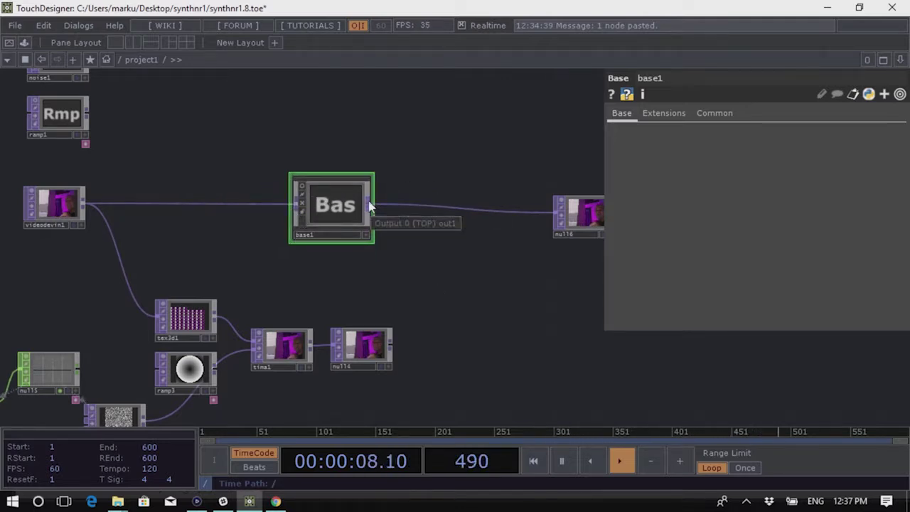
Go in and out of base1 to examine the collapsed cache network between its in and out operators
scroll(336, 202, "up", 2)
scroll(341, 207, "up", 3)
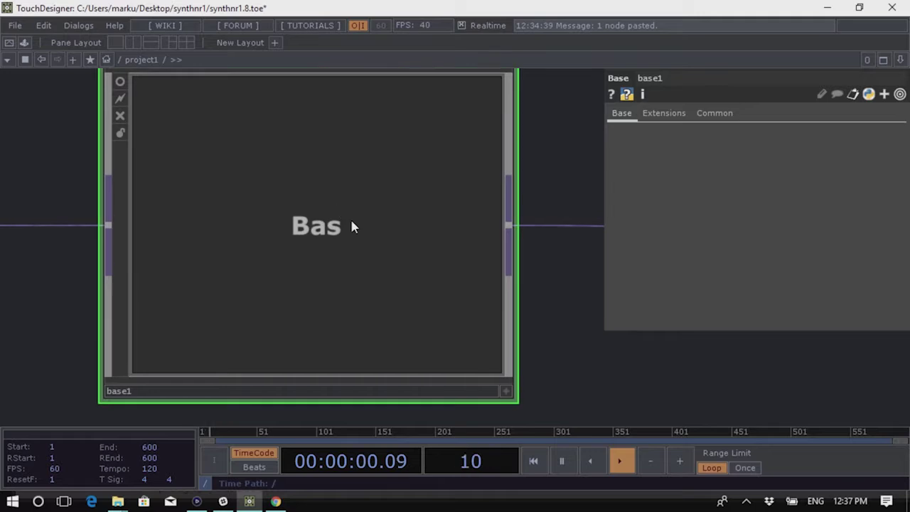
scroll(328, 190, "down", 3)
scroll(320, 227, "up", 2)
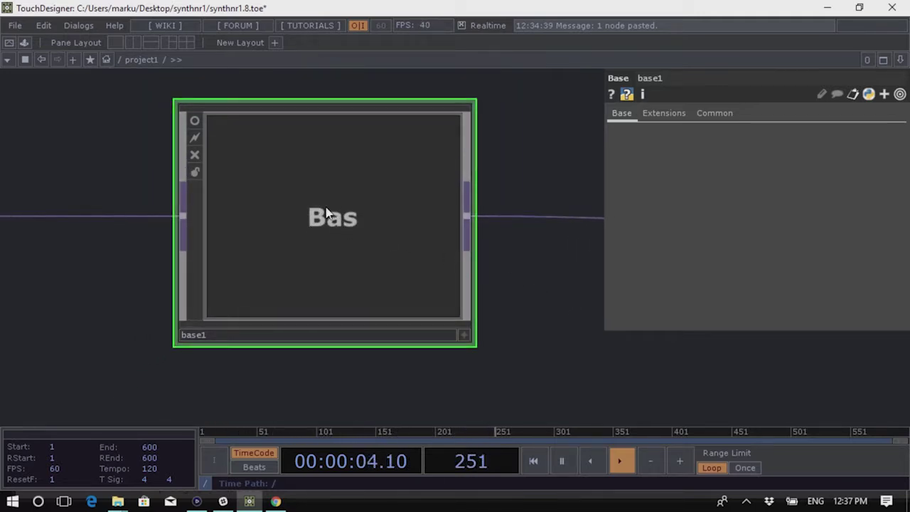
scroll(321, 218, "up", 3)
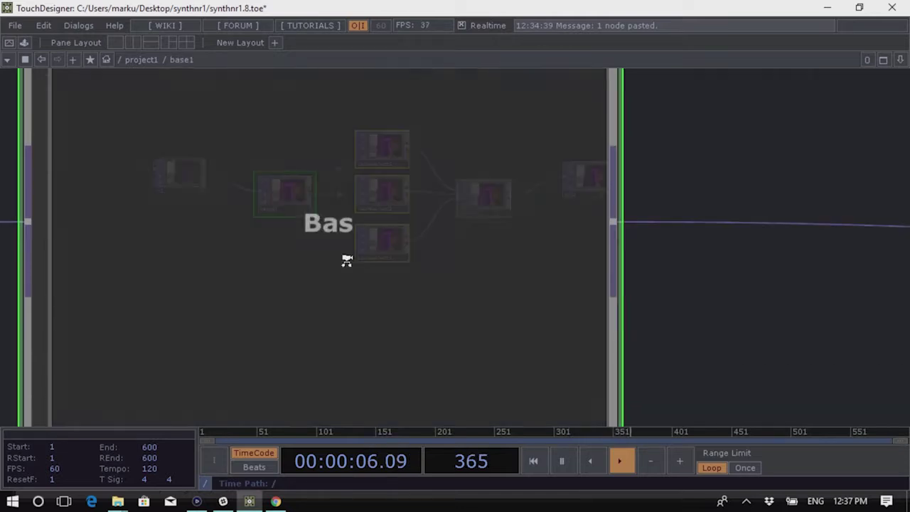
scroll(401, 271, "down", 5)
key("p")
scroll(419, 295, "up", 5)
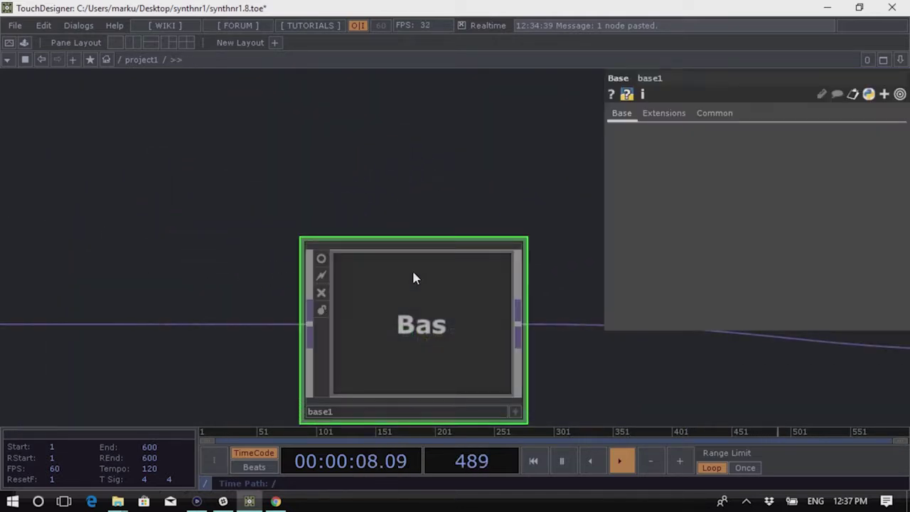
scroll(496, 375, "up", 3)
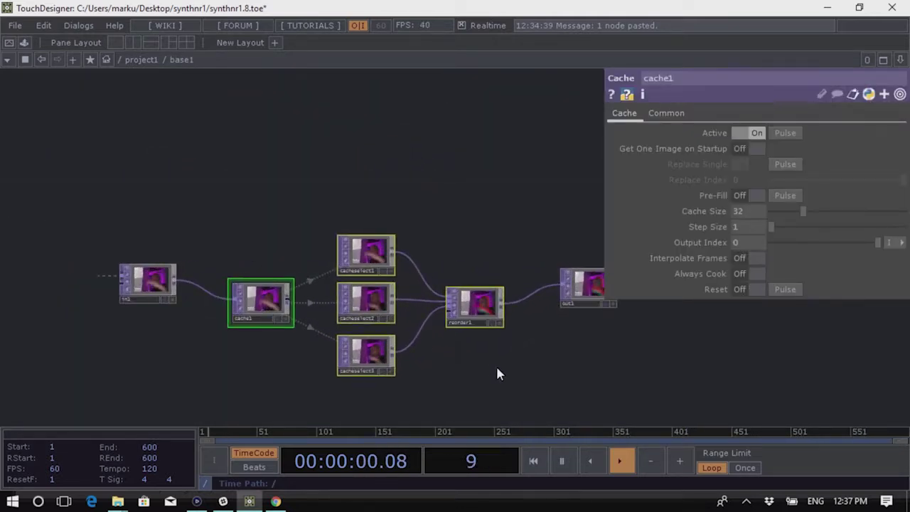
Inside base1, align in1 level with cache1 and move out1 close beside reorder1, in line with it
left_click_drag(479, 402, 458, 327)
left_click_drag(143, 236, 165, 254)
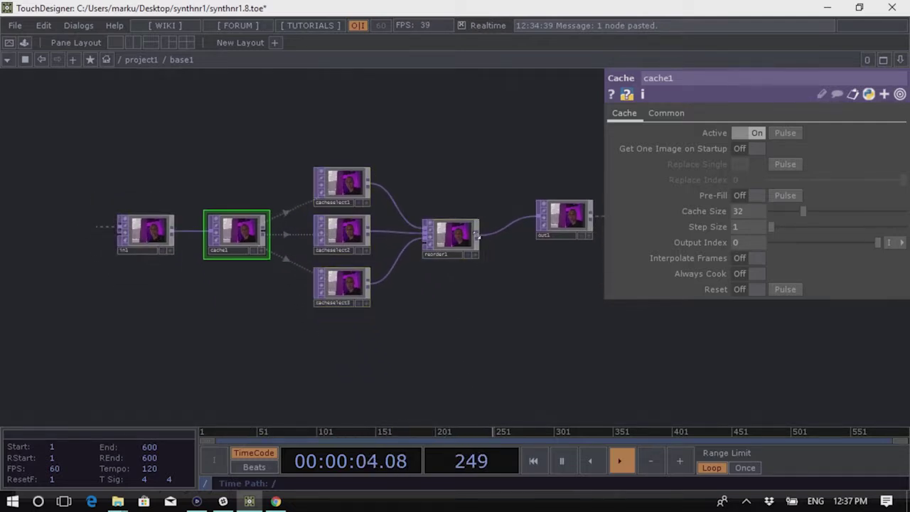
left_click_drag(535, 239, 502, 257)
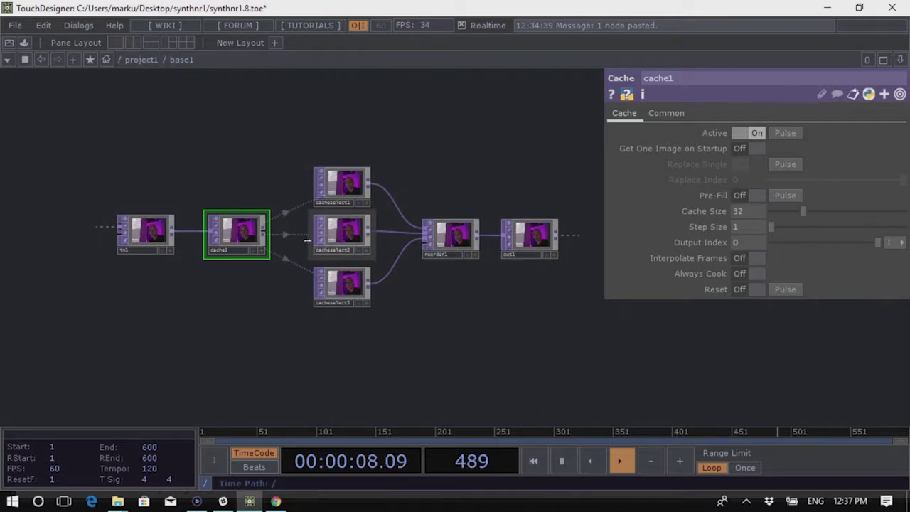
left_click(140, 235)
left_click(533, 238)
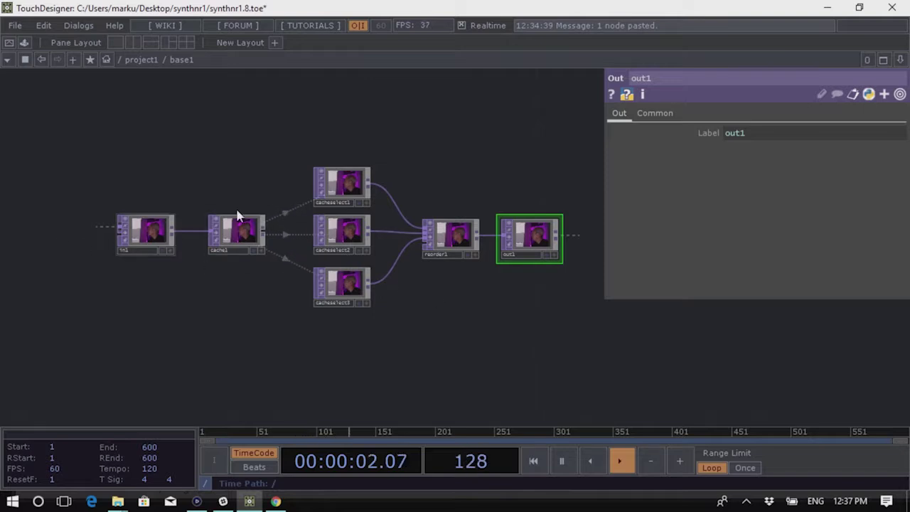
Go back up to project1 and paste a copy of base1 directly below the original, fed by videodevin1
key("u")
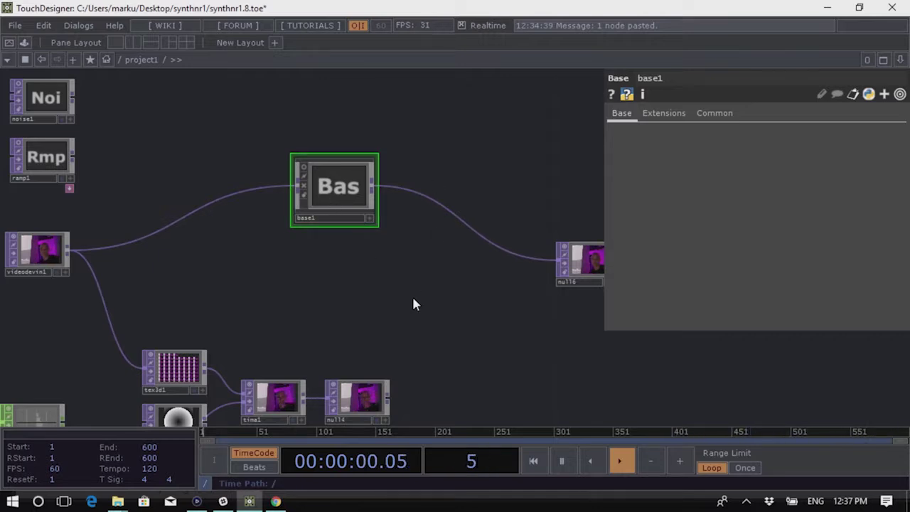
key("ctrl+v")
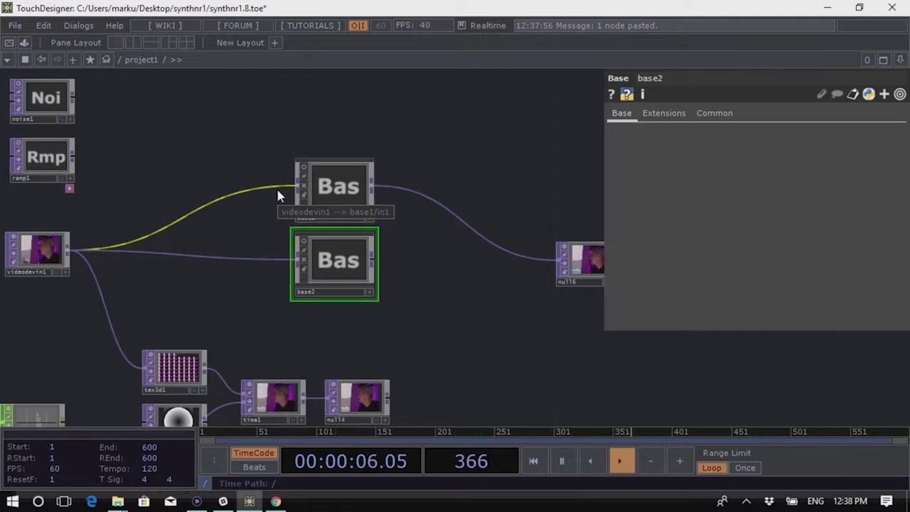
scroll(349, 217, "down", 4)
scroll(441, 286, "up", 5)
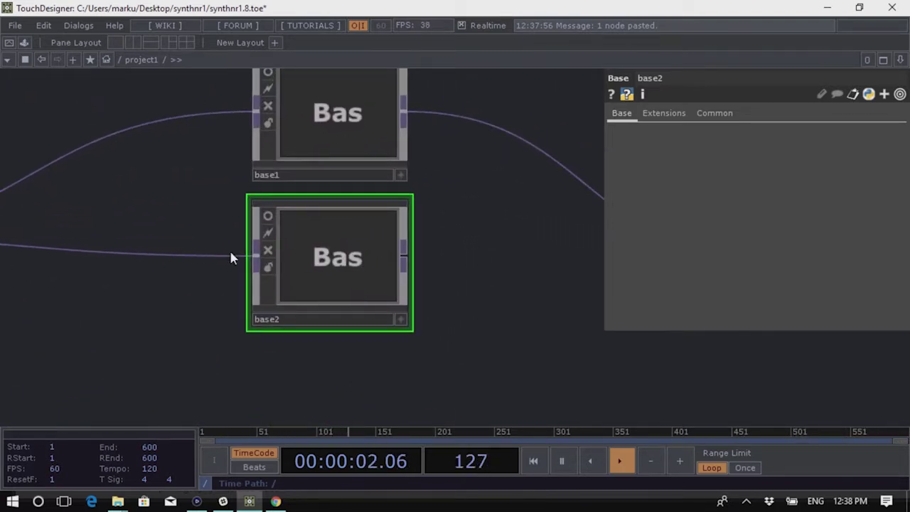
Save the base2 component as rgbdelay.tox in the synthnr1 folder
right_click(316, 232)
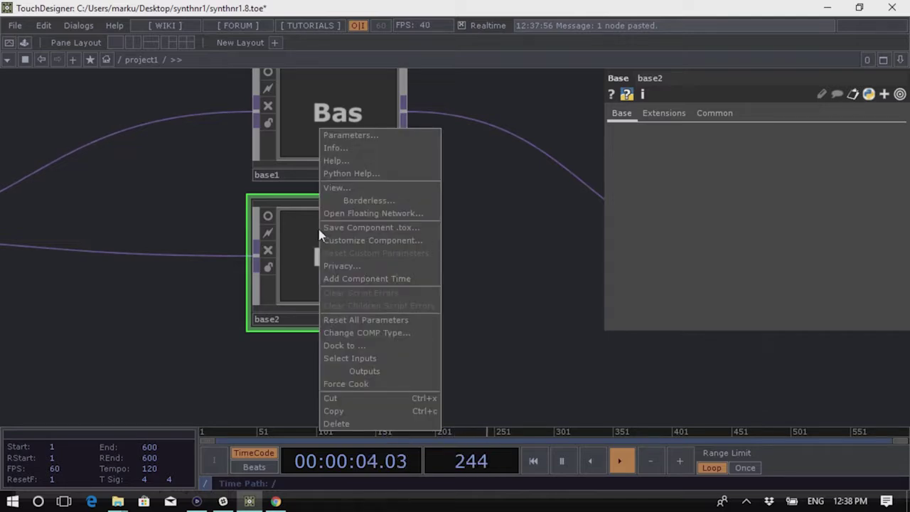
left_click(394, 228)
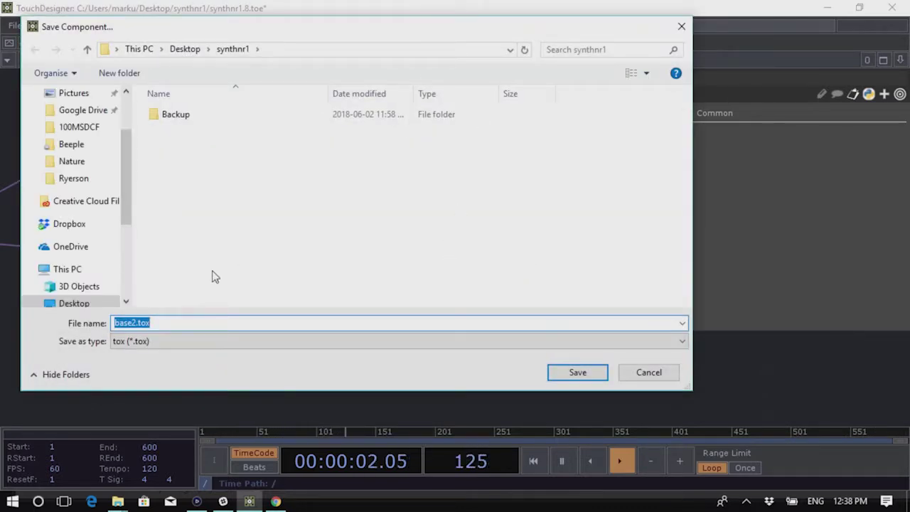
left_click(137, 324)
left_click_drag(136, 323, 48, 340)
type("rgbdelay")
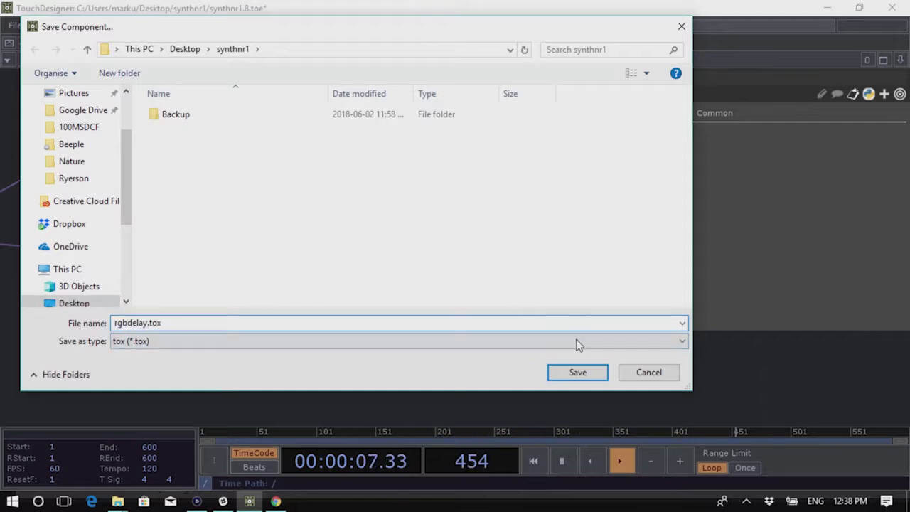
left_click(578, 372)
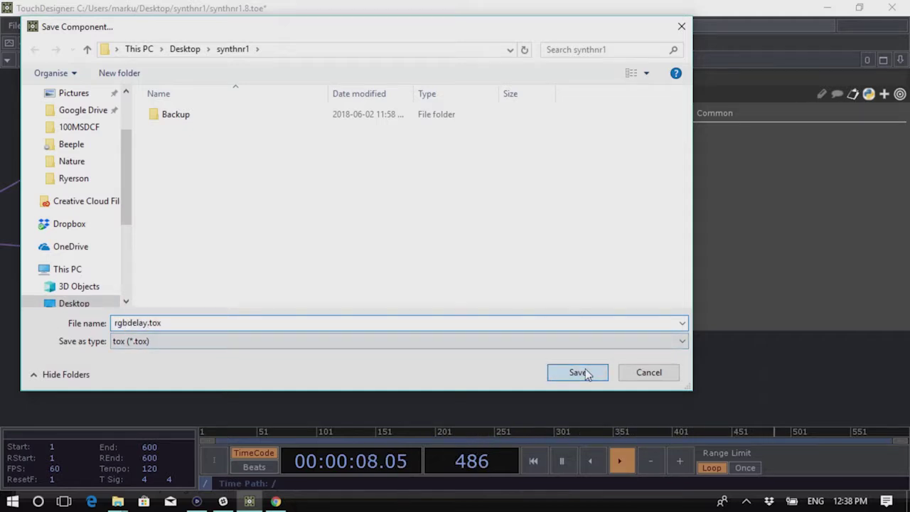
Switch to File Explorer and load rgbdelay.tox from the synthnr1 folder into an empty area of the project1 network
left_click_drag(605, 346, 358, 216)
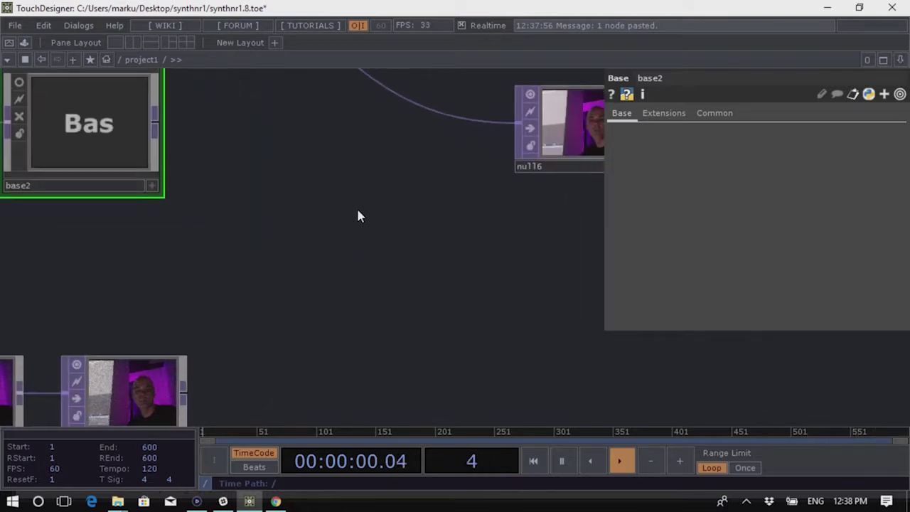
scroll(372, 266, "down", 10)
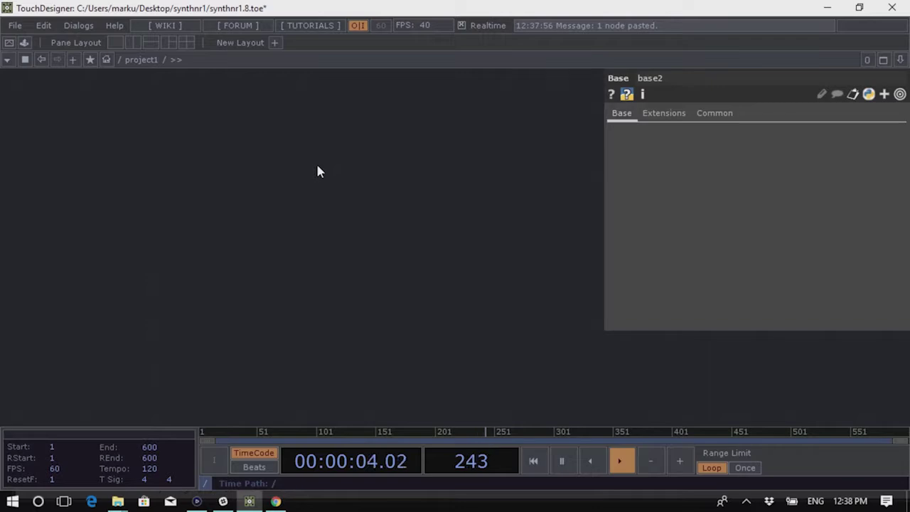
mouse_move(117, 502)
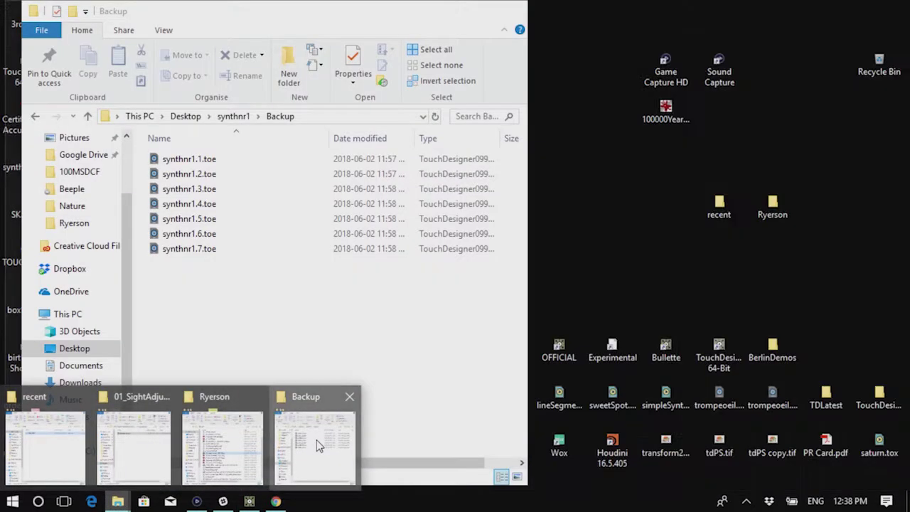
left_click(318, 444)
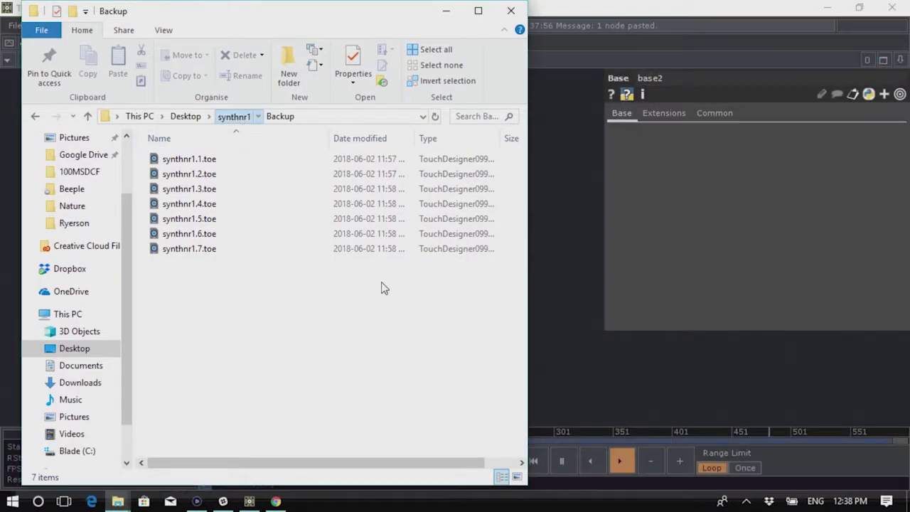
key("alt+Up")
left_click(181, 175)
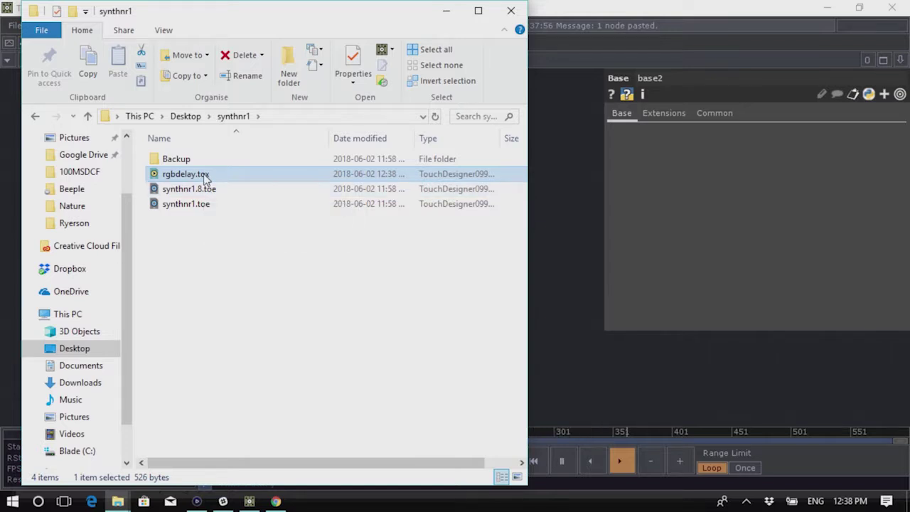
left_click_drag(182, 174, 588, 334)
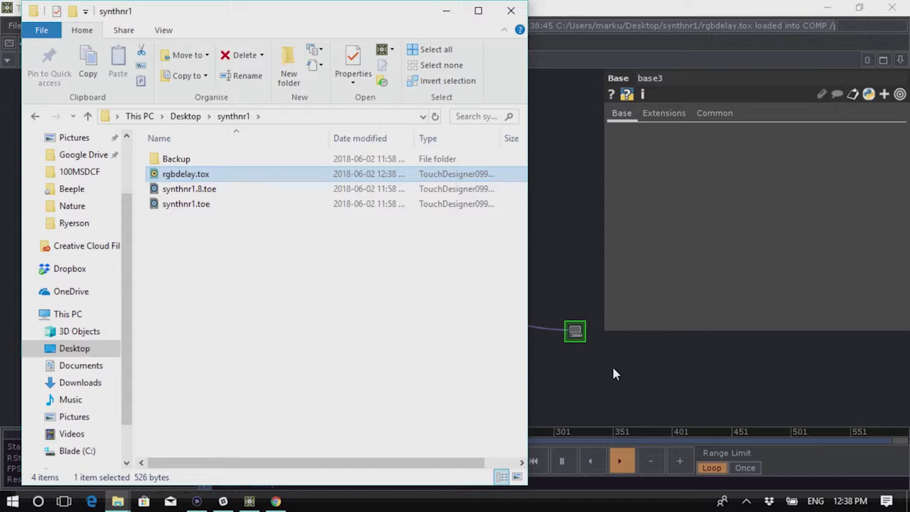
left_click(615, 370)
key("shift+h")
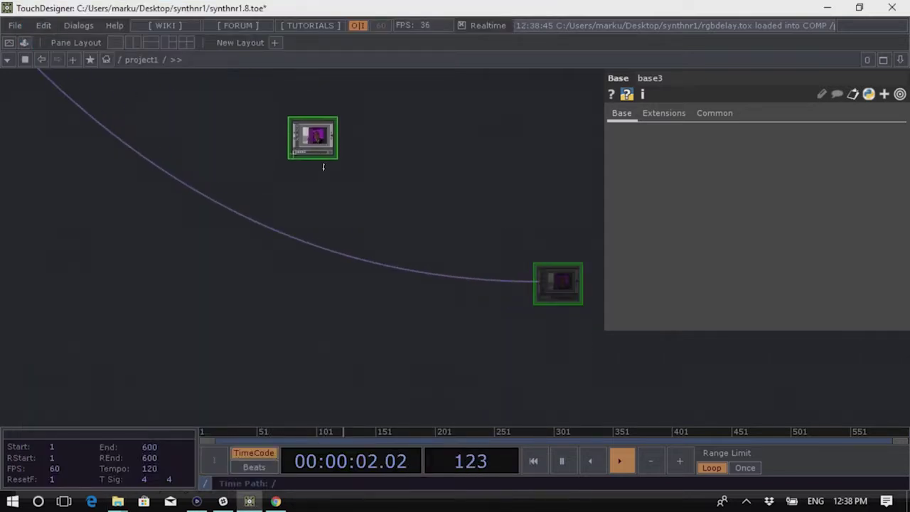
Examine the loaded base3 component up close and in its surroundings, and show its Common parameters
scroll(443, 273, "up", 4)
scroll(469, 306, "down", 3)
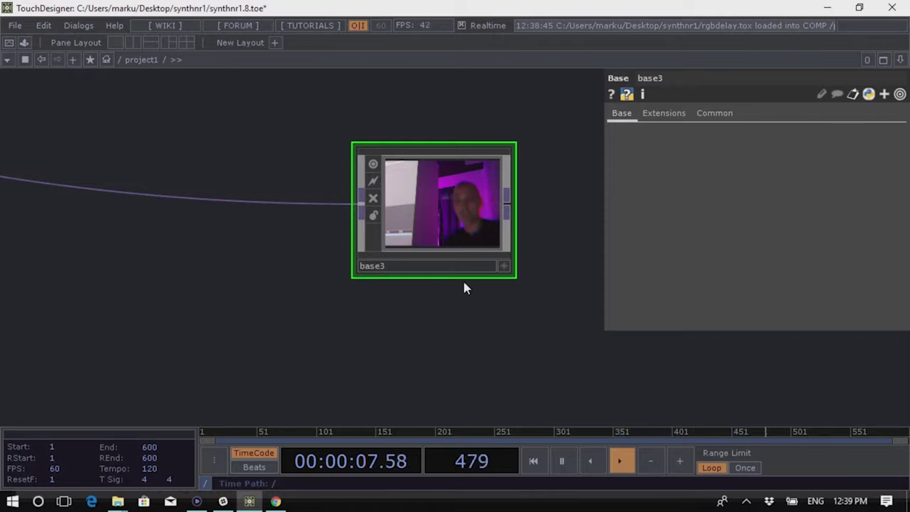
scroll(463, 287, "down", 5)
left_click_drag(458, 248, 424, 287)
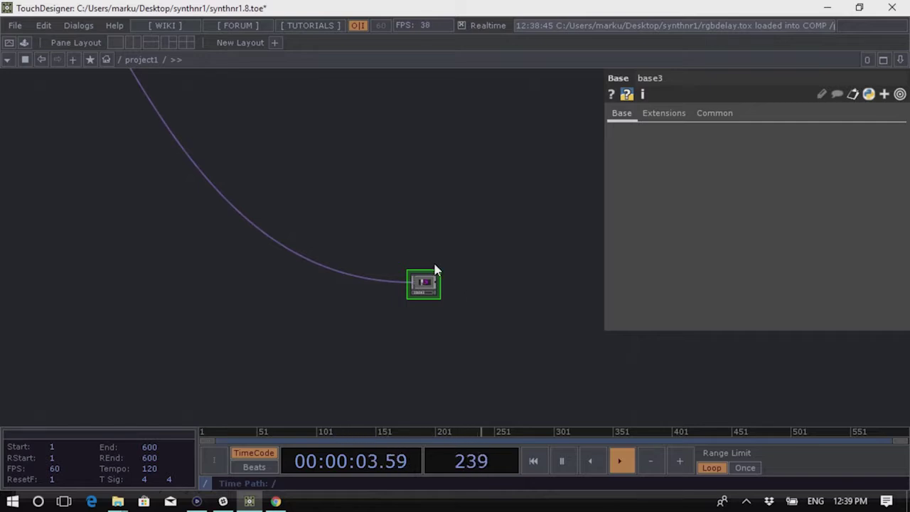
left_click_drag(432, 282, 445, 315)
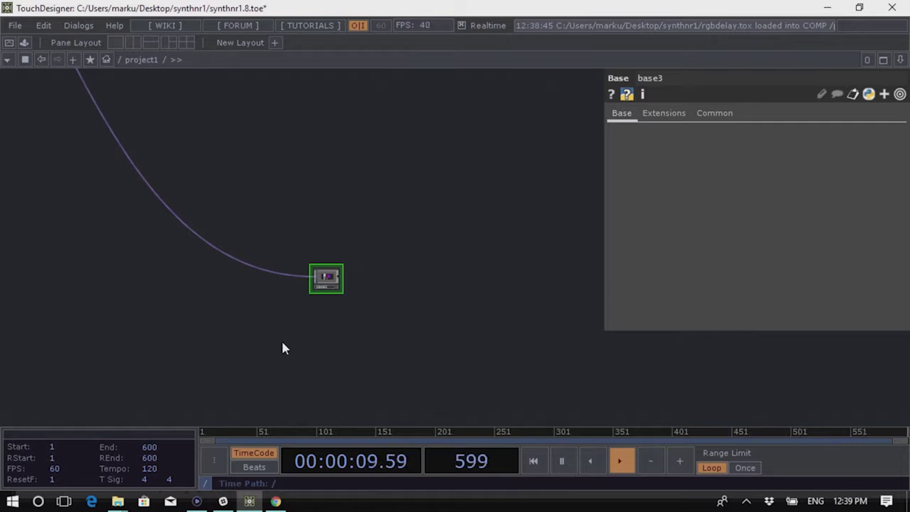
scroll(293, 320, "up", 8)
scroll(417, 248, "down", 7)
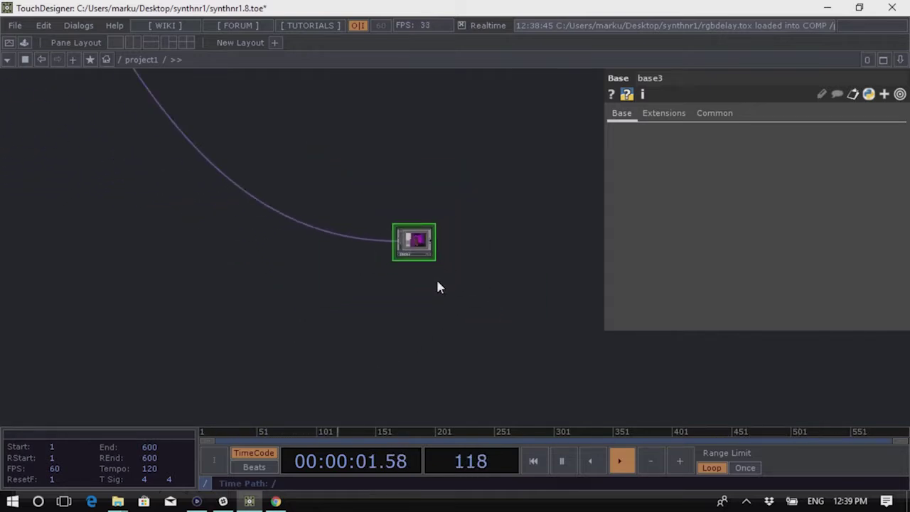
left_click_drag(504, 256, 472, 301)
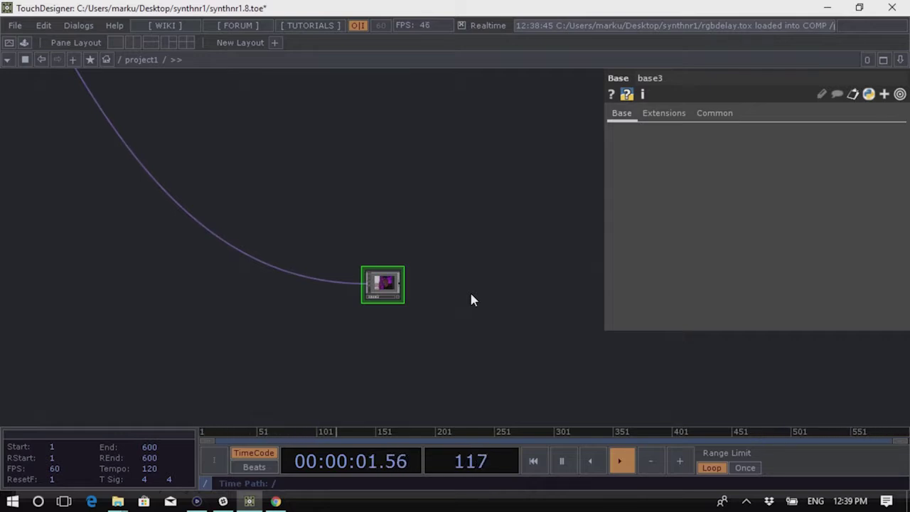
left_click(718, 114)
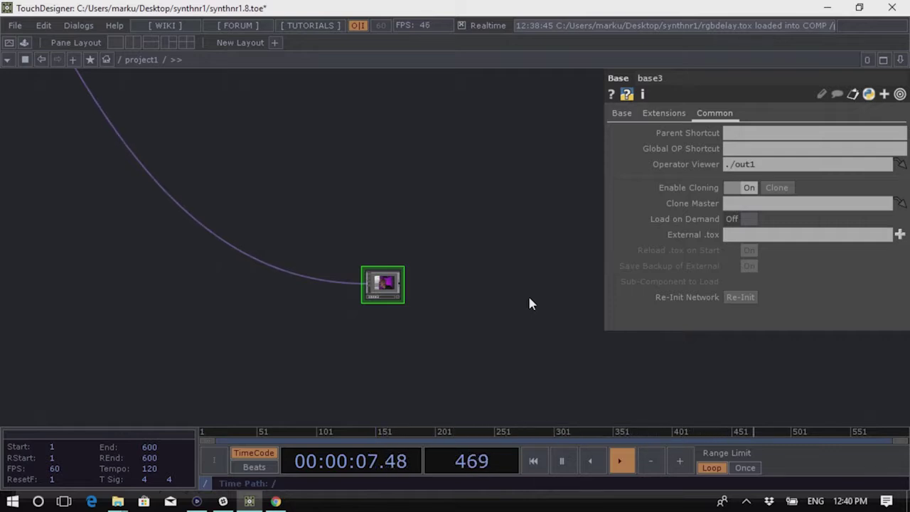
Show the component Palette and add a folder named Electric under My Components
left_click(24, 42)
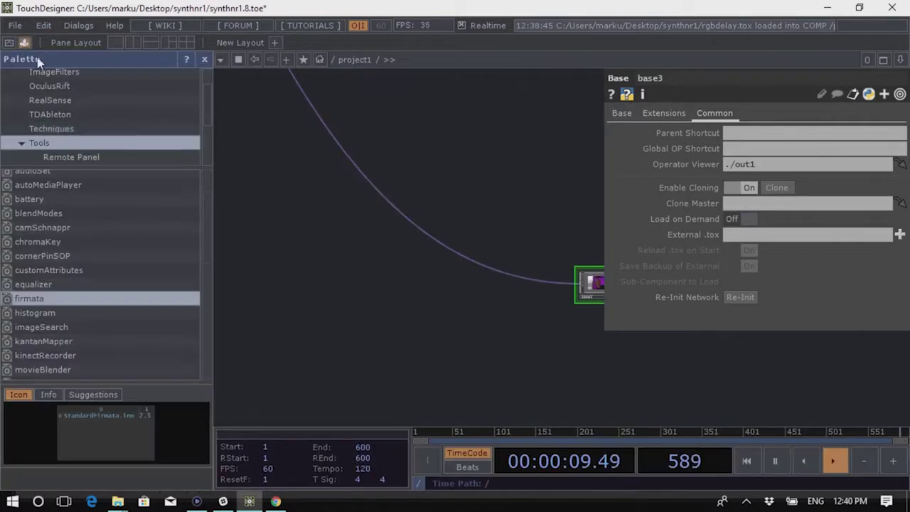
scroll(142, 313, "down", 7)
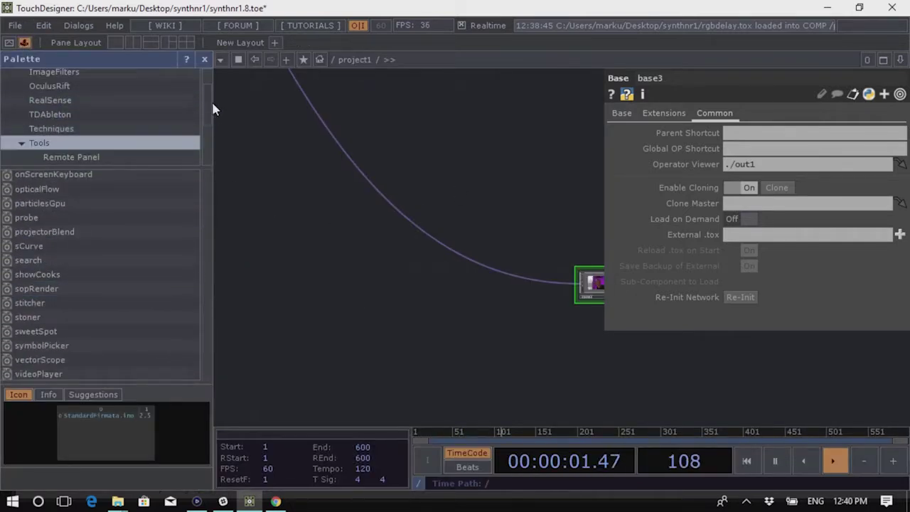
scroll(213, 109, "down", 3)
left_click(50, 116)
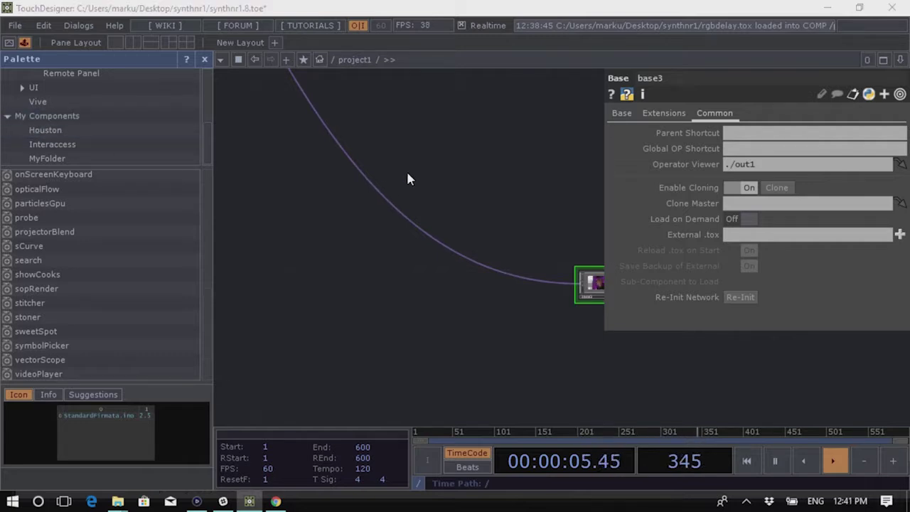
key("Tab")
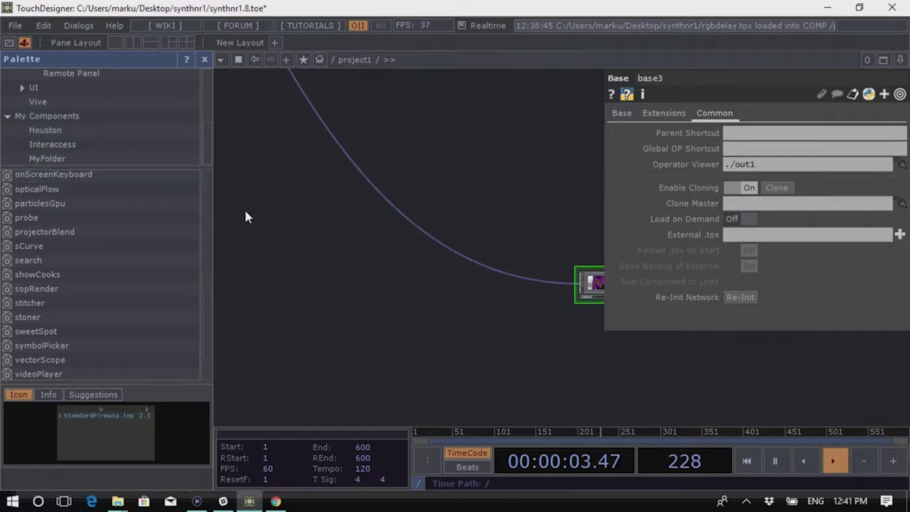
right_click(101, 119)
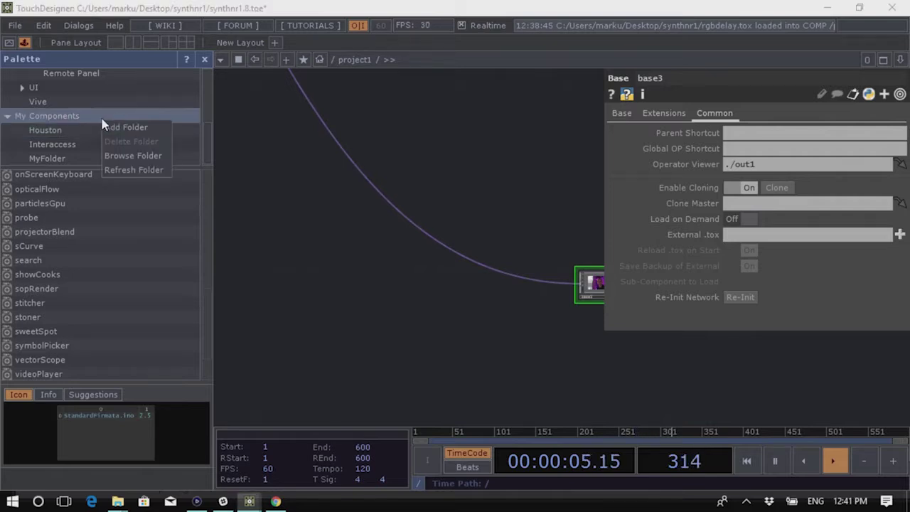
left_click(139, 129)
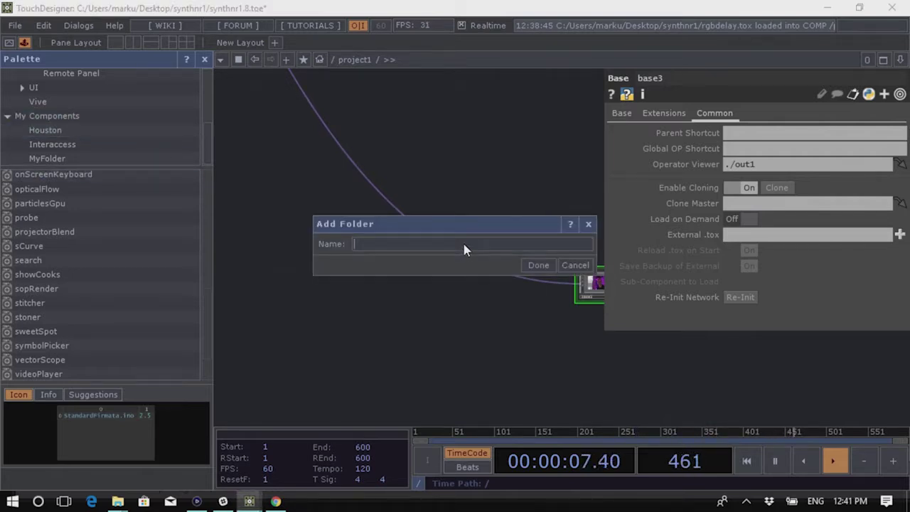
type("Electric")
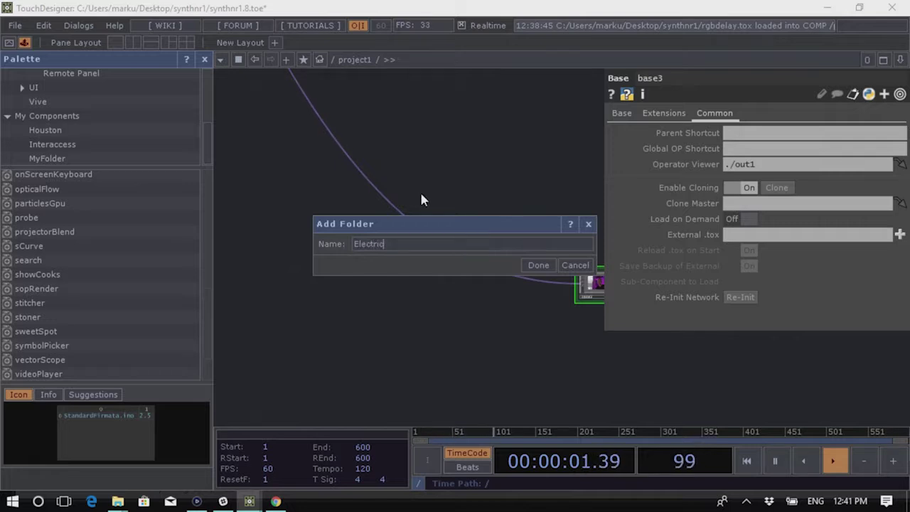
left_click(541, 266)
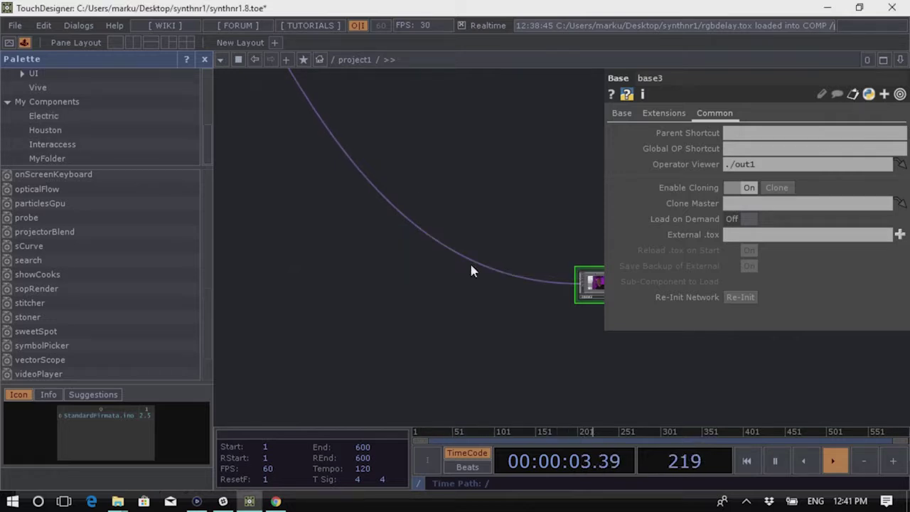
Store the base3 component in the Electric folder of the Palette
left_click(100, 120)
scroll(482, 286, "down", 2)
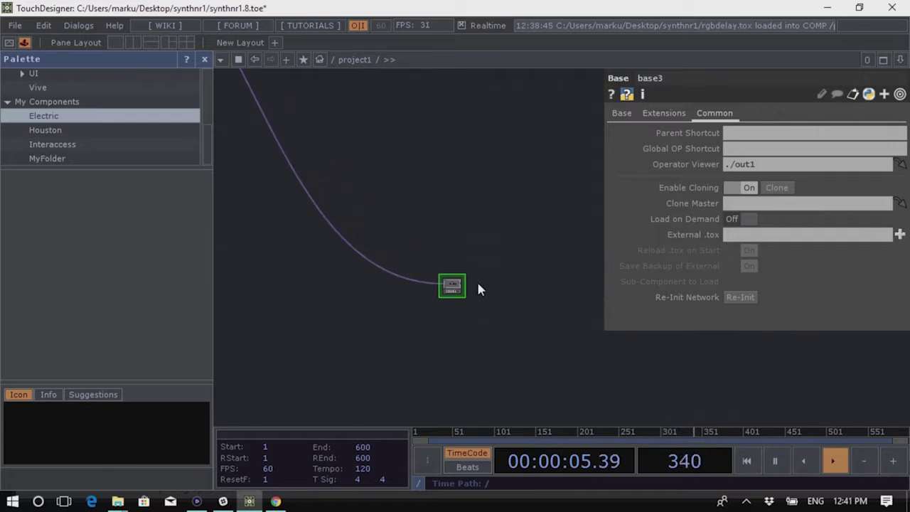
scroll(491, 295, "up", 3)
key("ctrl+c")
key("ctrl+v")
left_click(489, 191)
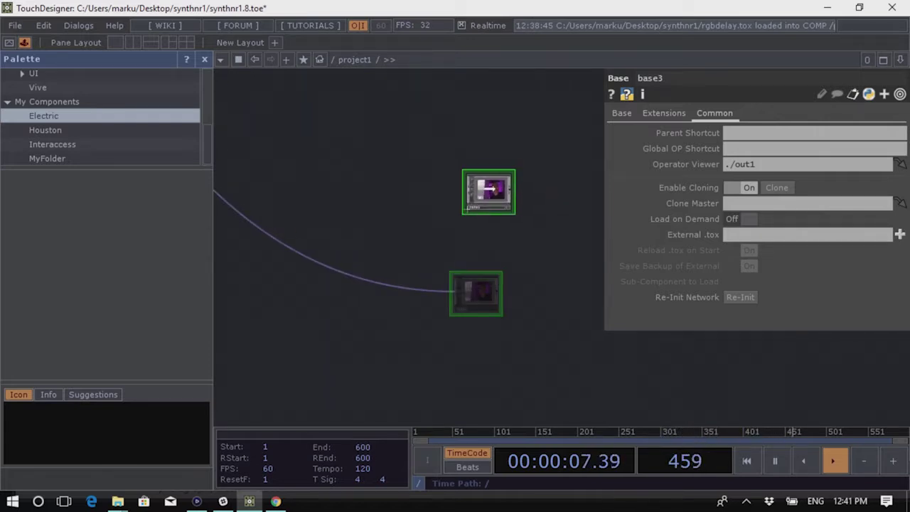
left_click_drag(488, 191, 108, 232)
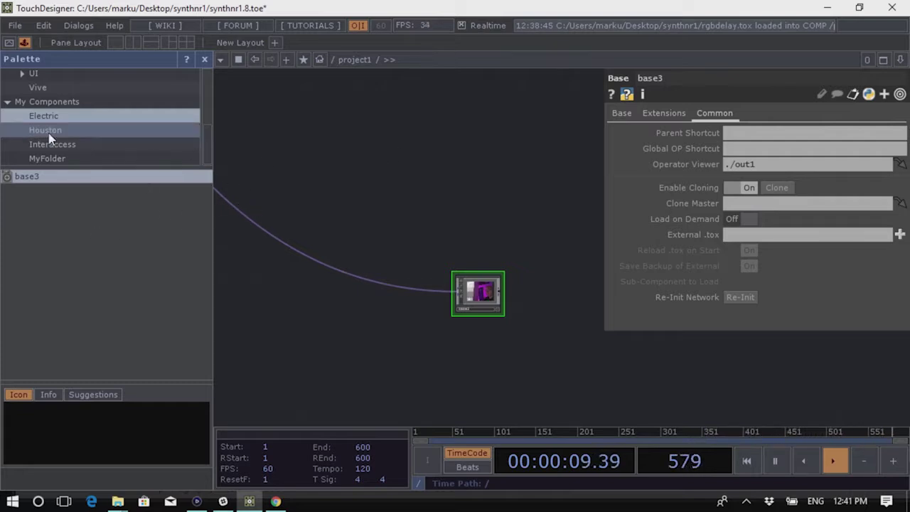
Browse the Palette's Electric folder in File Explorer, check the stored base3.tox file, and return to the project1 network
right_click(73, 126)
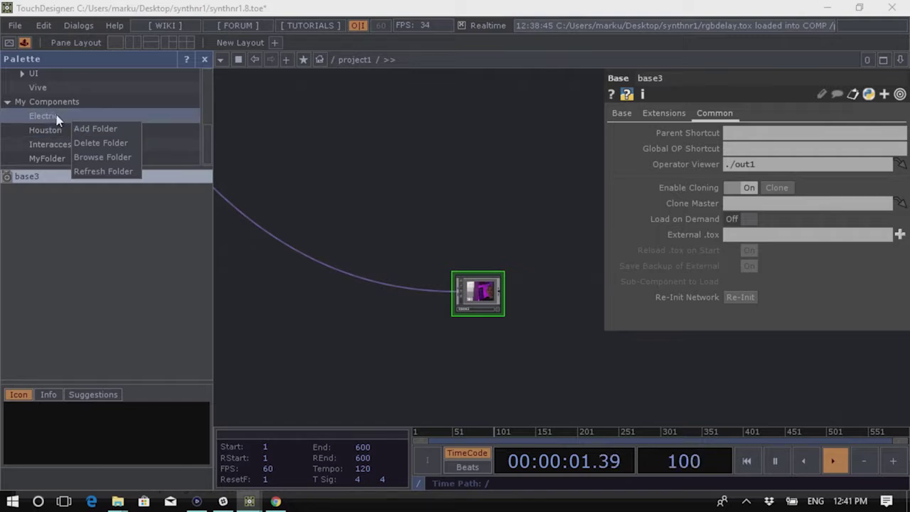
left_click(120, 169)
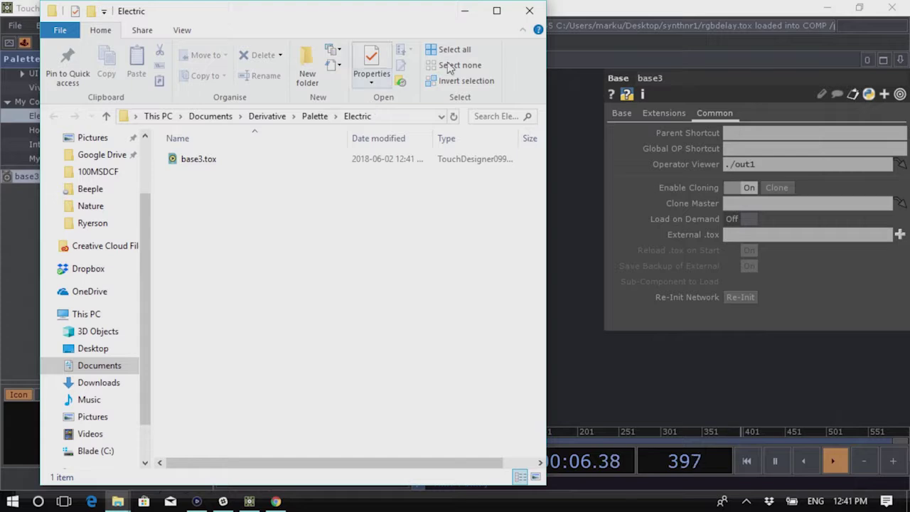
left_click_drag(345, 10, 537, 320)
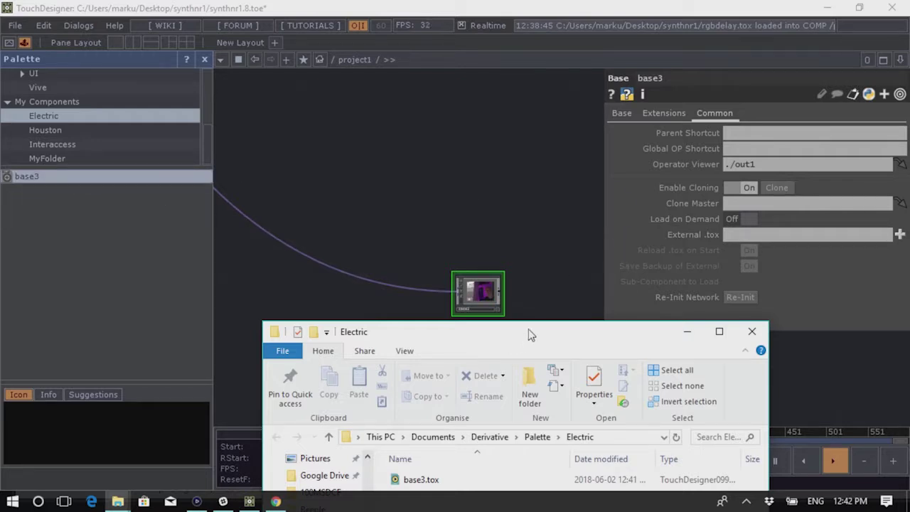
left_click(504, 167)
scroll(469, 214, "down", 2)
scroll(442, 254, "up", 3)
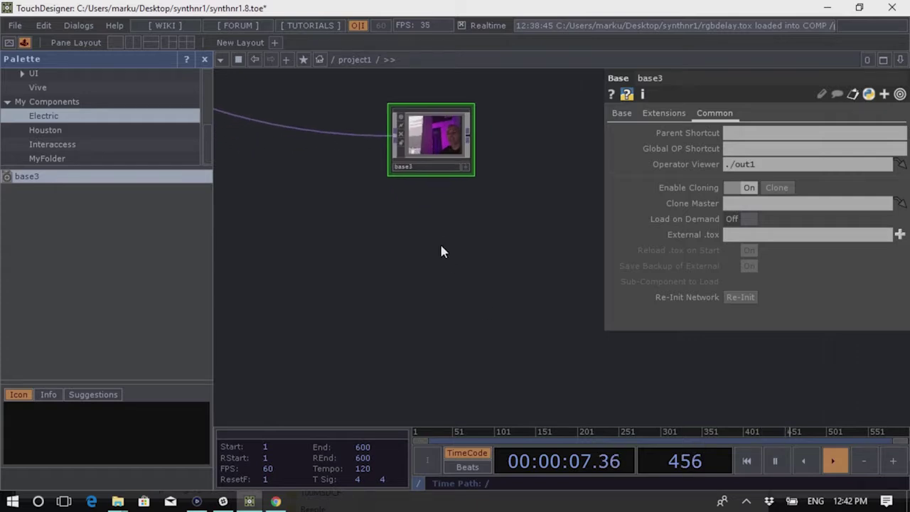
key("Tab")
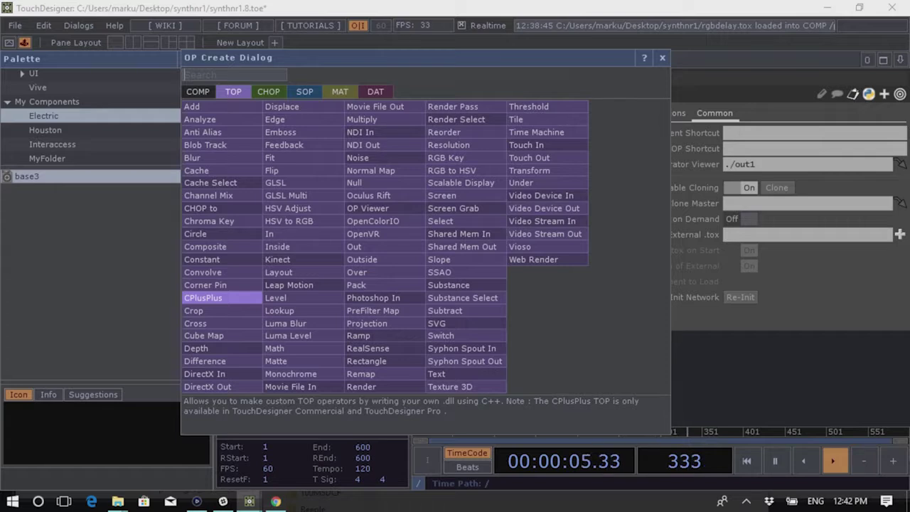
left_click(758, 340)
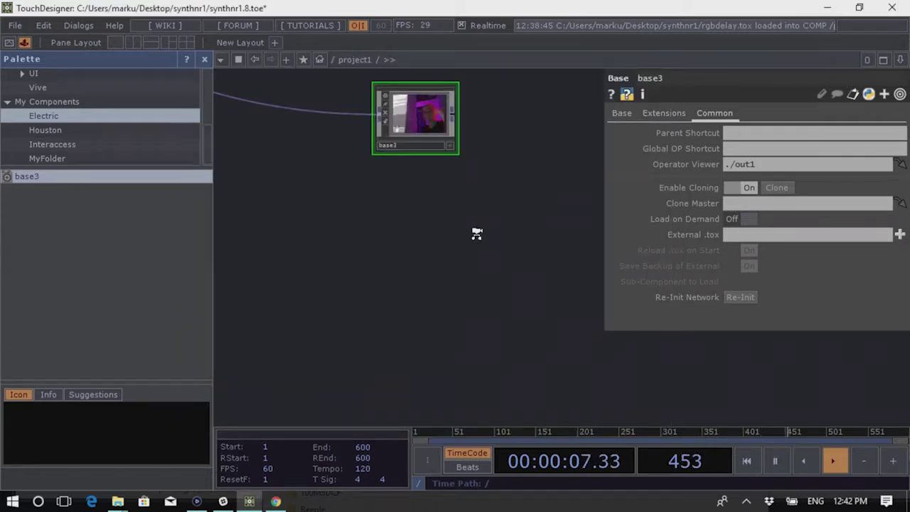
scroll(463, 280, "down", 3)
left_click_drag(463, 281, 466, 299)
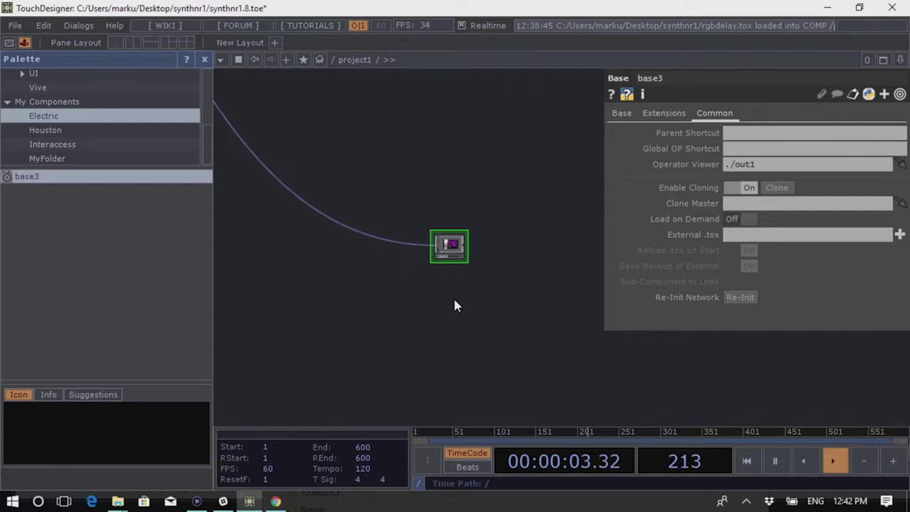
scroll(437, 314, "down", 4)
left_click_drag(503, 245, 409, 130)
scroll(409, 129, "up", 3)
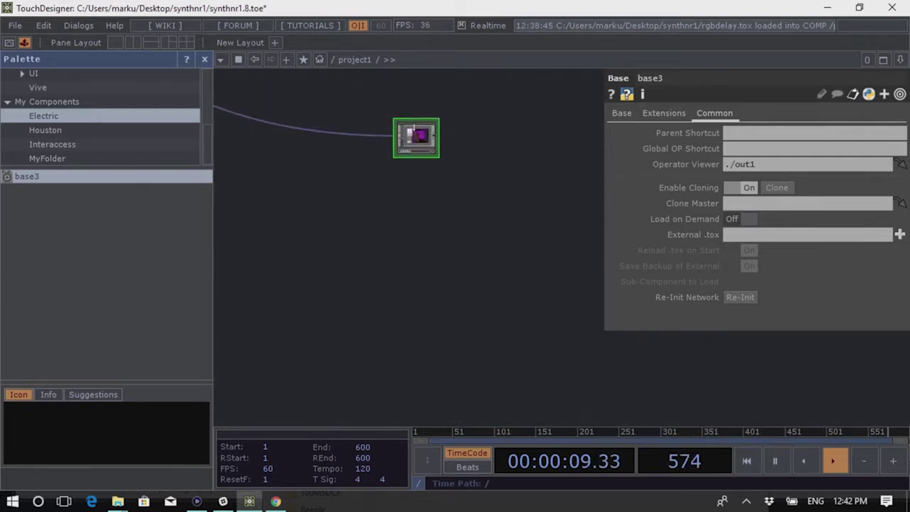
right_click(424, 138)
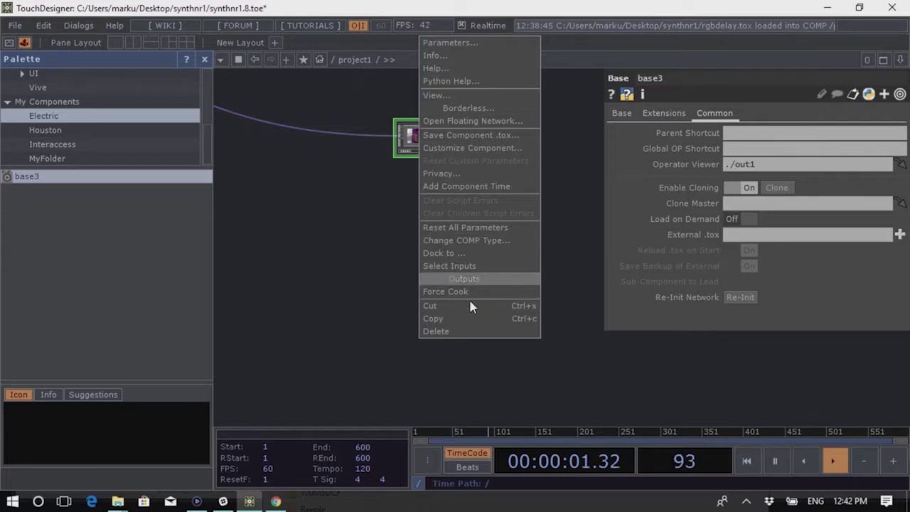
right_click(370, 241)
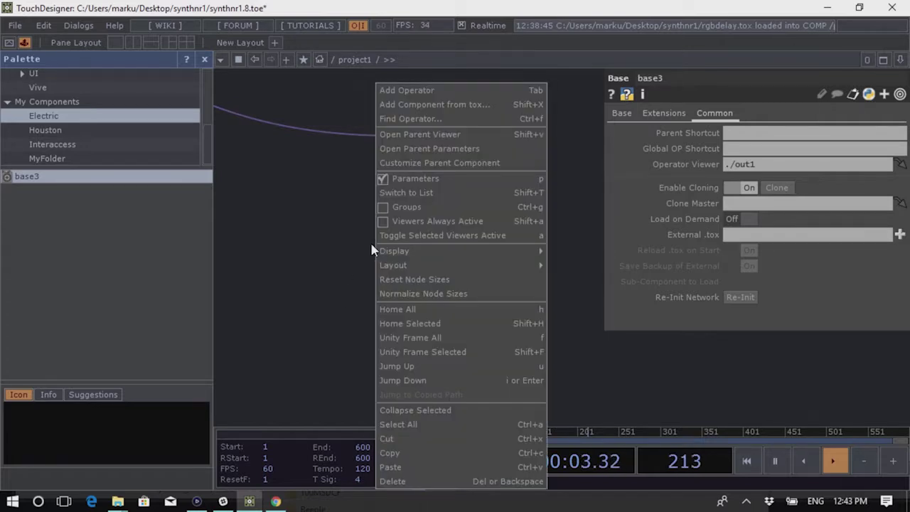
Enter the base3 component's network and hide the parameter window
left_click(436, 426)
key("h")
key("i")
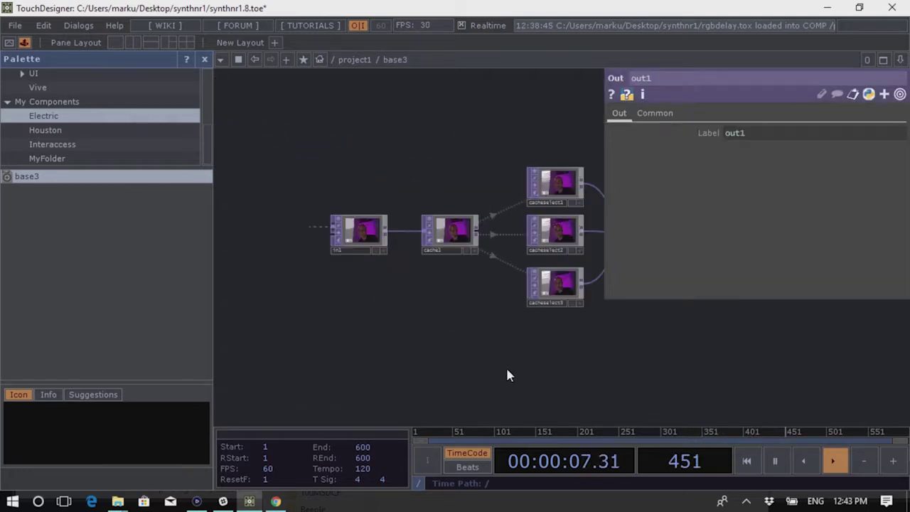
key("p")
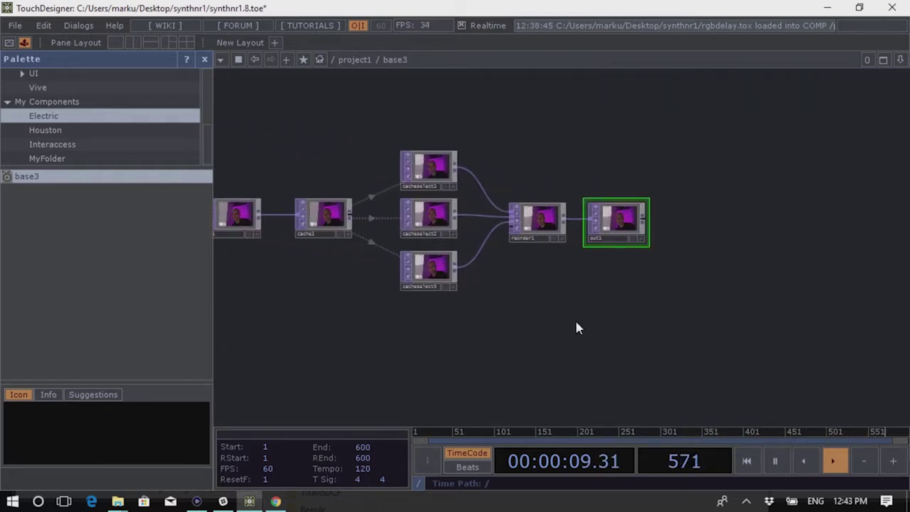
Collapse cache1, the three cacheselect nodes and reorder1 into a single Base inside base3, and return to project1
key("h")
left_click_drag(409, 120, 646, 357)
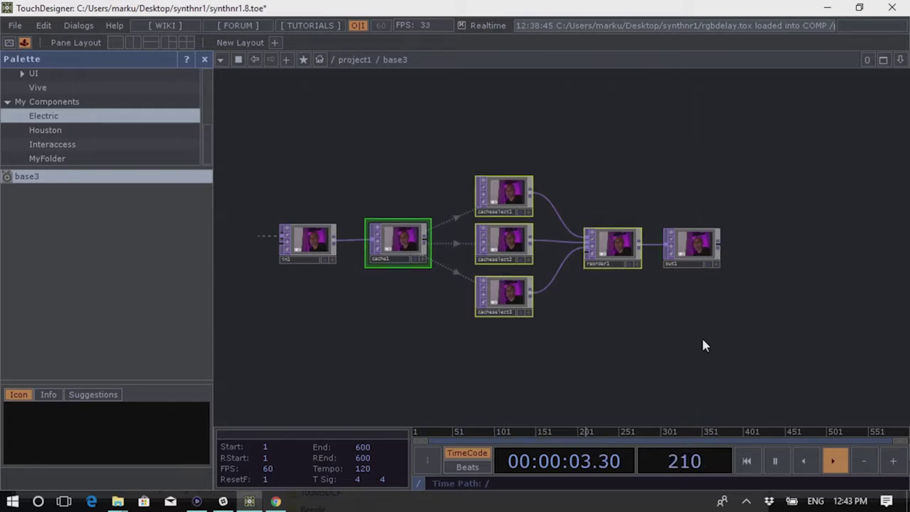
right_click(694, 140)
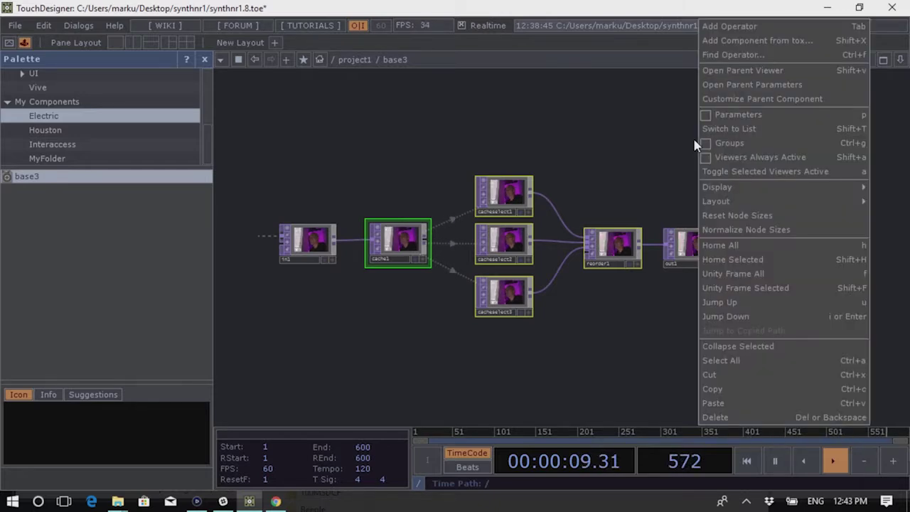
left_click(639, 142)
right_click(638, 151)
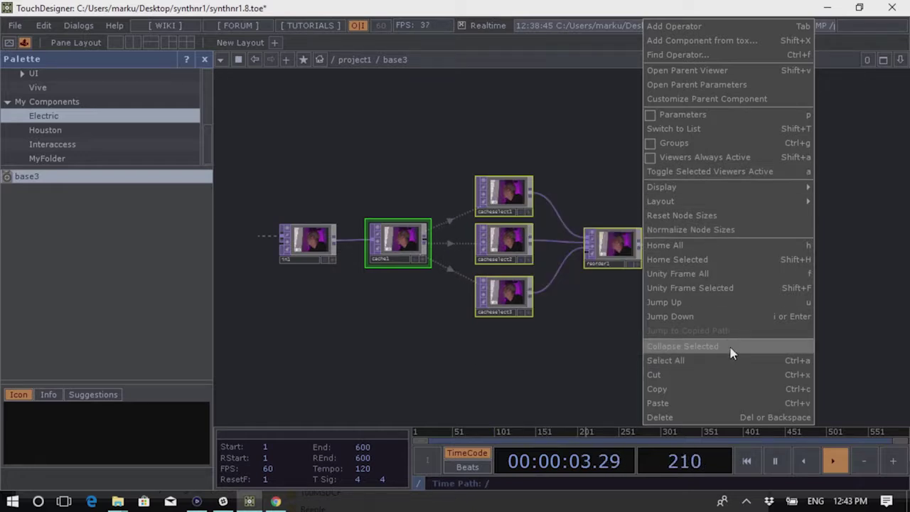
left_click(682, 347)
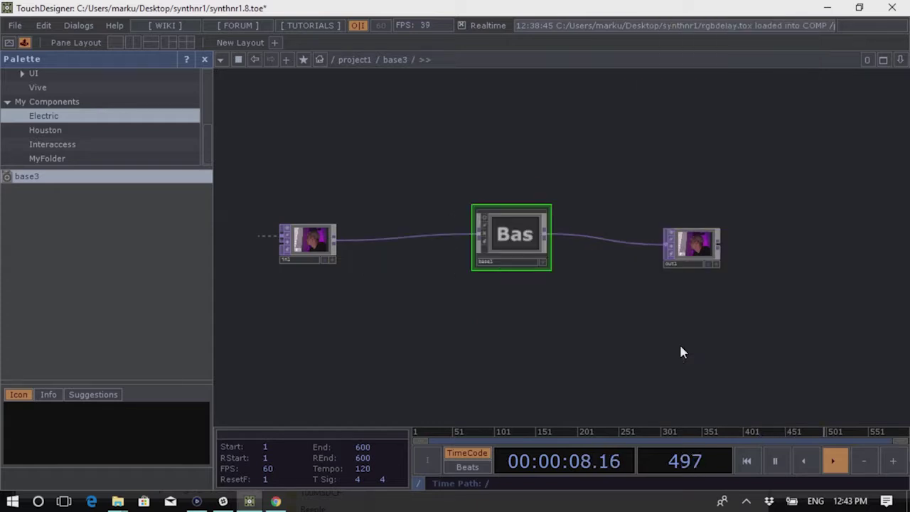
left_click_drag(537, 259, 537, 266)
key("u")
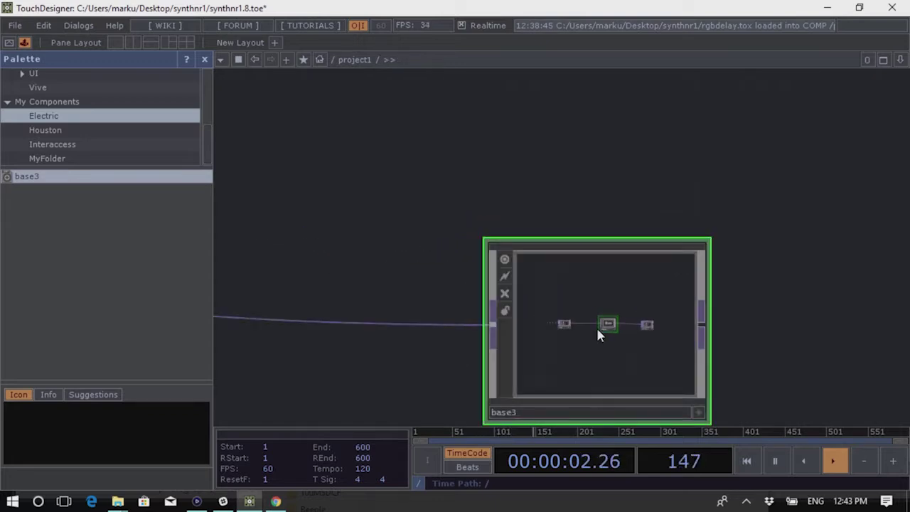
Examine the project1 network from the videodevin1 source through its branches to the base3 component
scroll(498, 295, "up", 6)
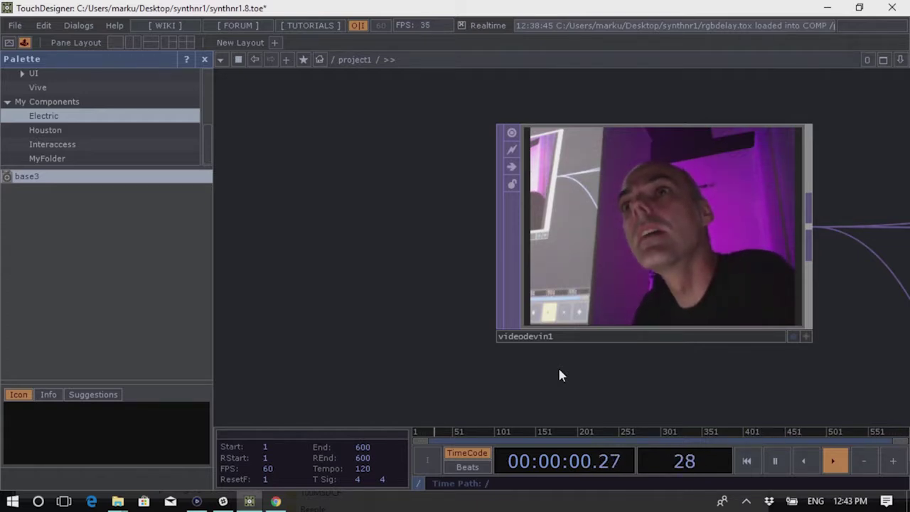
scroll(366, 206, "down", 10)
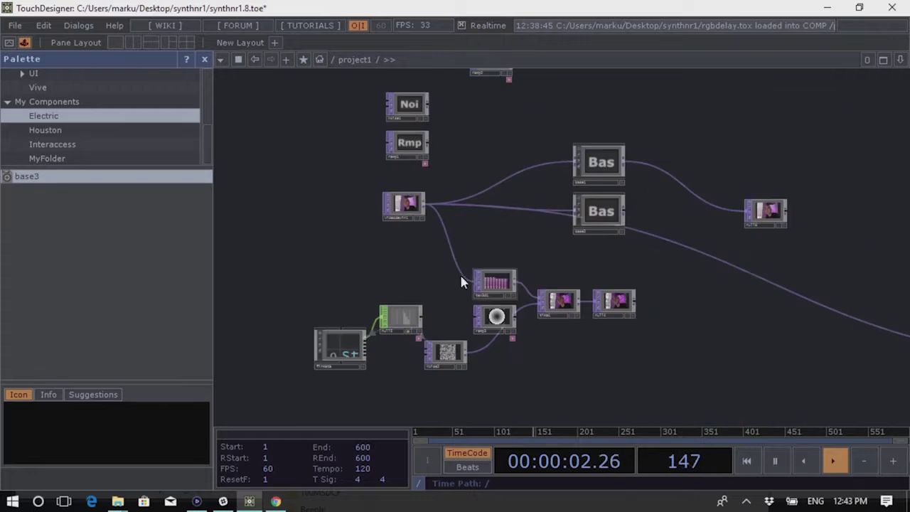
scroll(683, 238, "up", 5)
scroll(540, 210, "down", 5)
scroll(732, 340, "up", 6)
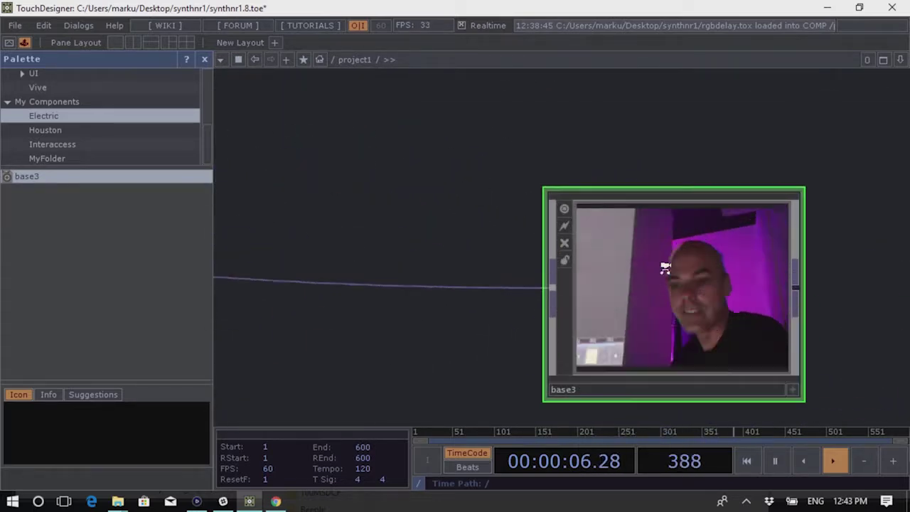
scroll(675, 261, "down", 2)
scroll(678, 273, "down", 1)
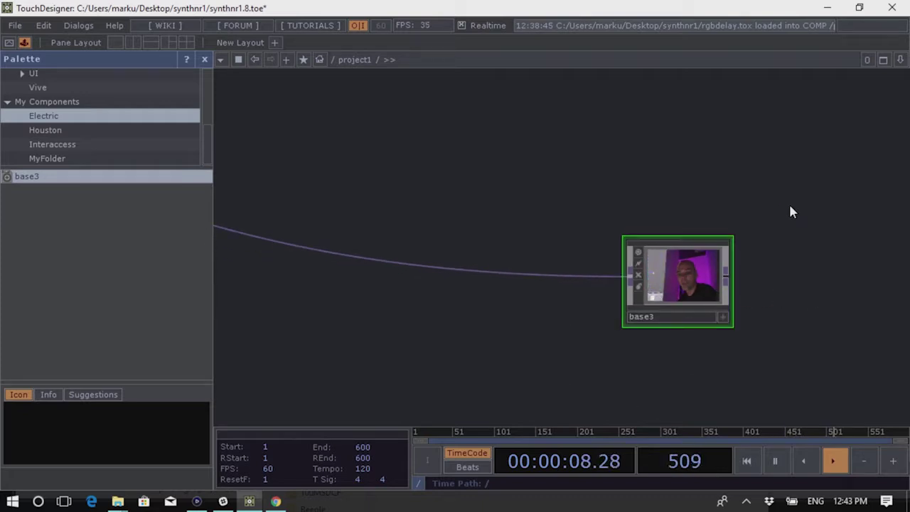
scroll(610, 328, "down", 6)
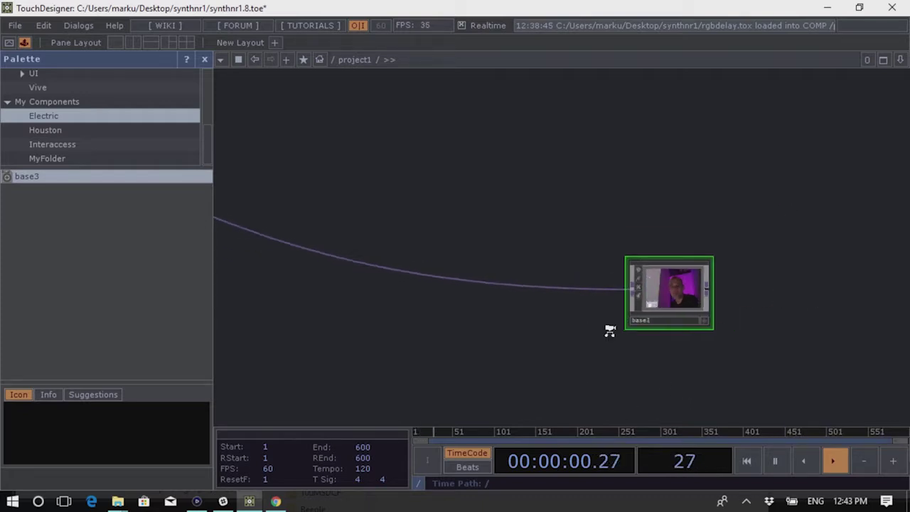
Select the node chain leading to window1, including comp1 and null3, turn on its viewers and switch off its bypass
scroll(629, 227, "up", 3)
scroll(628, 228, "up", 5)
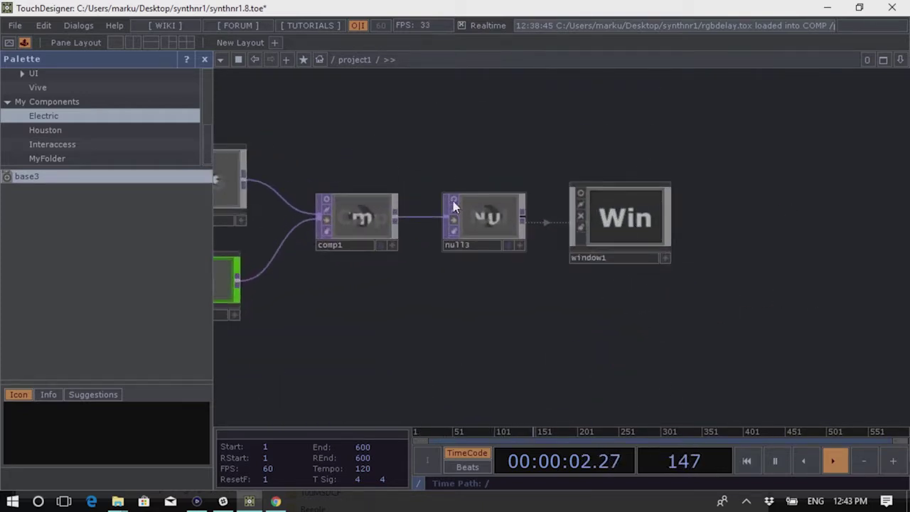
left_click_drag(475, 297, 646, 317)
scroll(646, 317, "down", 5)
right_click_drag(287, 241, 654, 342)
scroll(654, 301, "up", 6)
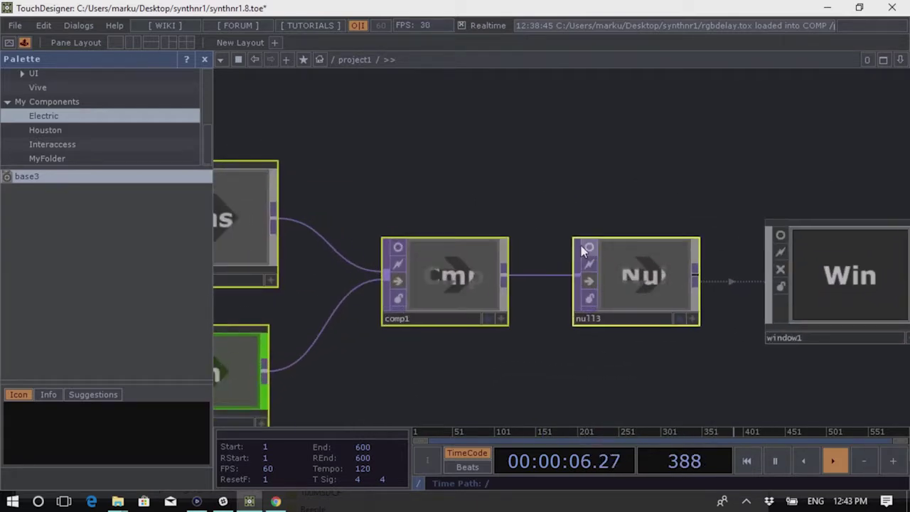
left_click_drag(634, 166, 538, 177)
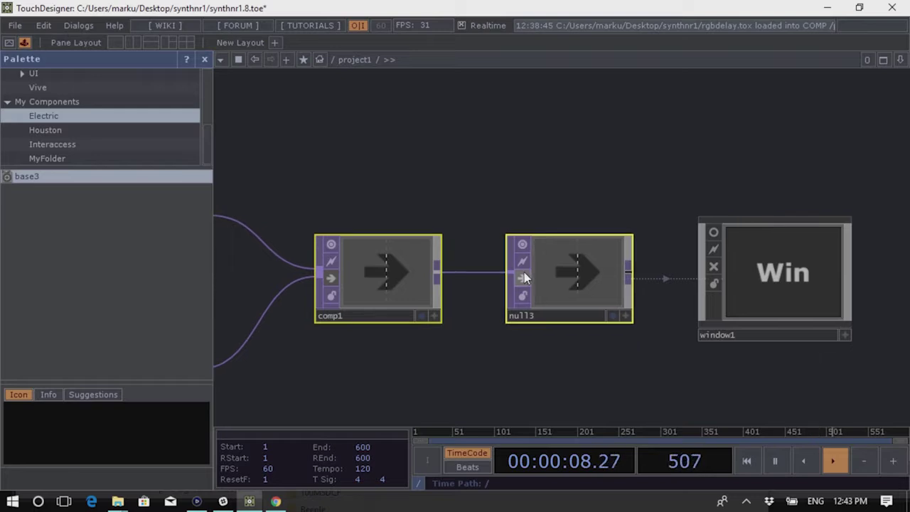
left_click_drag(642, 362, 520, 351)
scroll(491, 298, "up", 5)
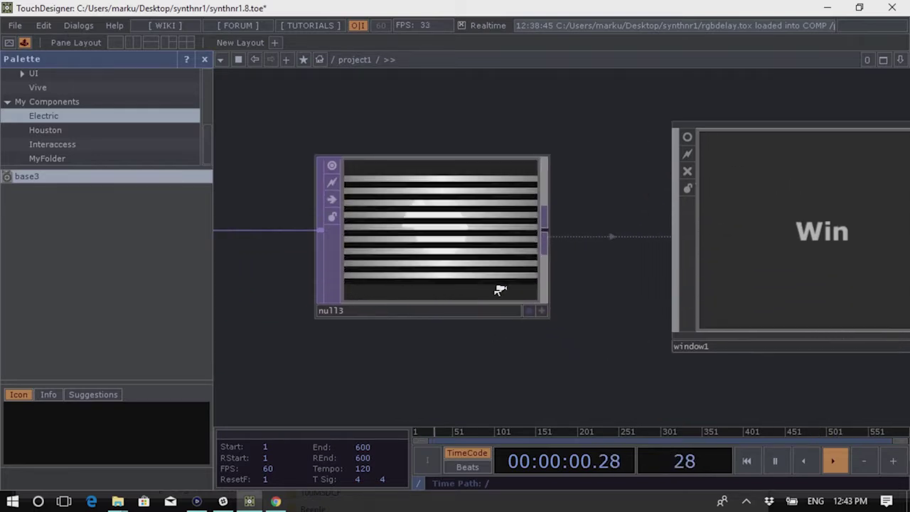
Show the Export Movie dialog for null3, review its input, codec, timing and output filename settings, and close it
scroll(524, 254, "down", 5)
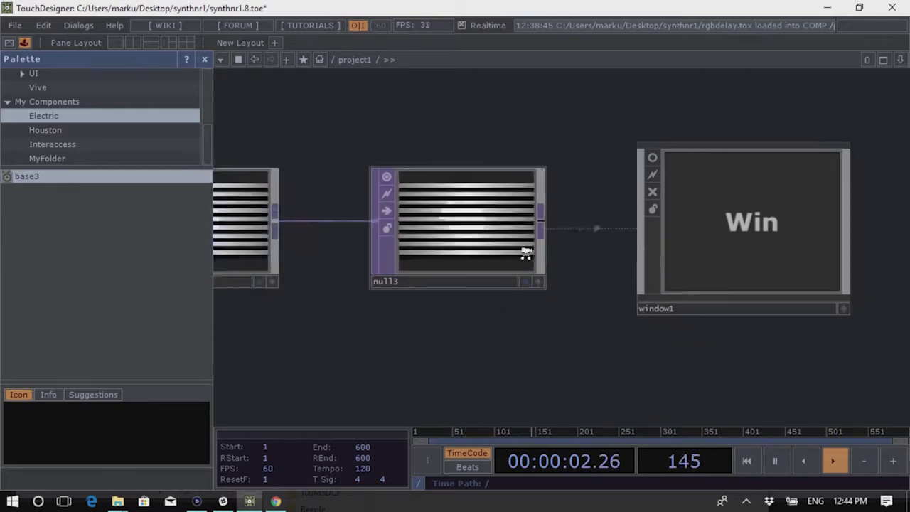
scroll(446, 231, "up", 3)
right_click(446, 221)
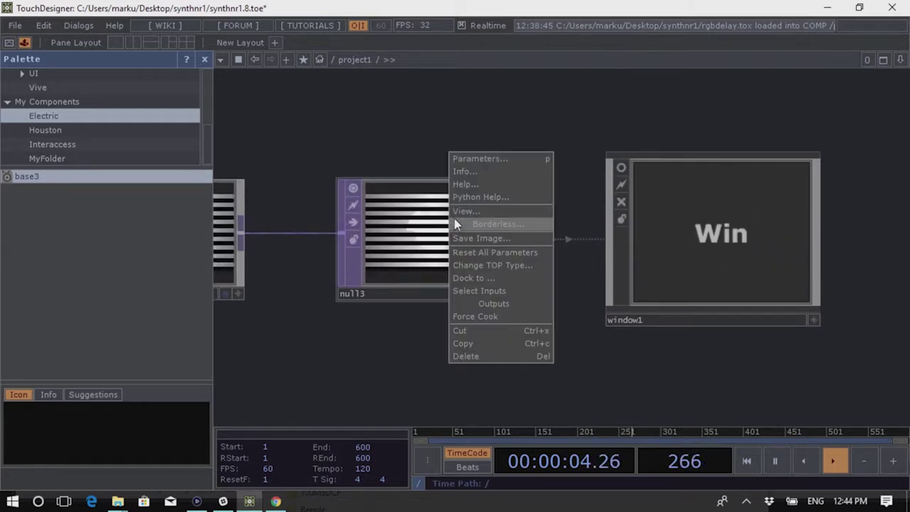
left_click(357, 138)
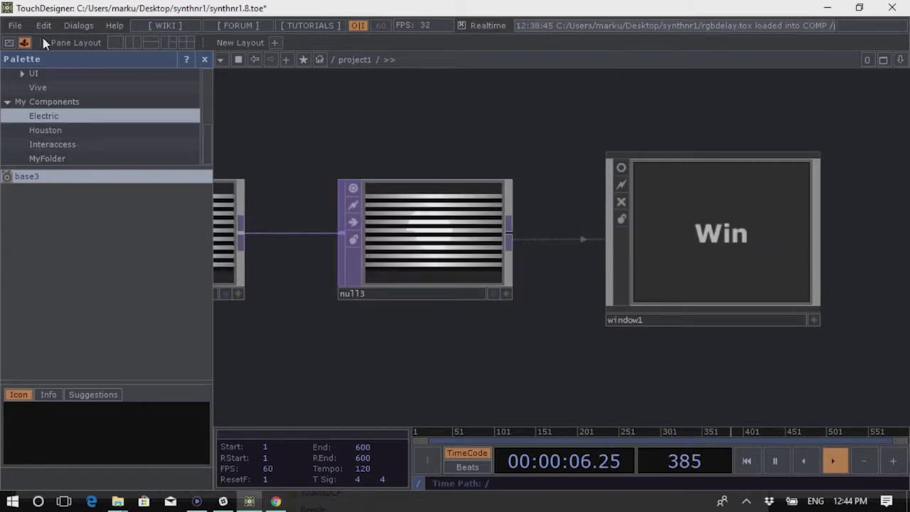
left_click(15, 26)
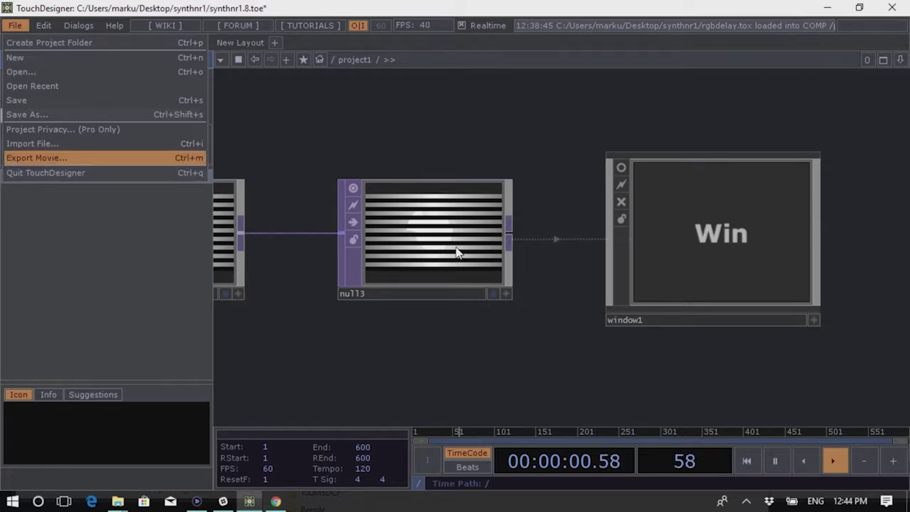
key("Return")
left_click_drag(376, 6, 650, 47)
left_click_drag(458, 231, 644, 290)
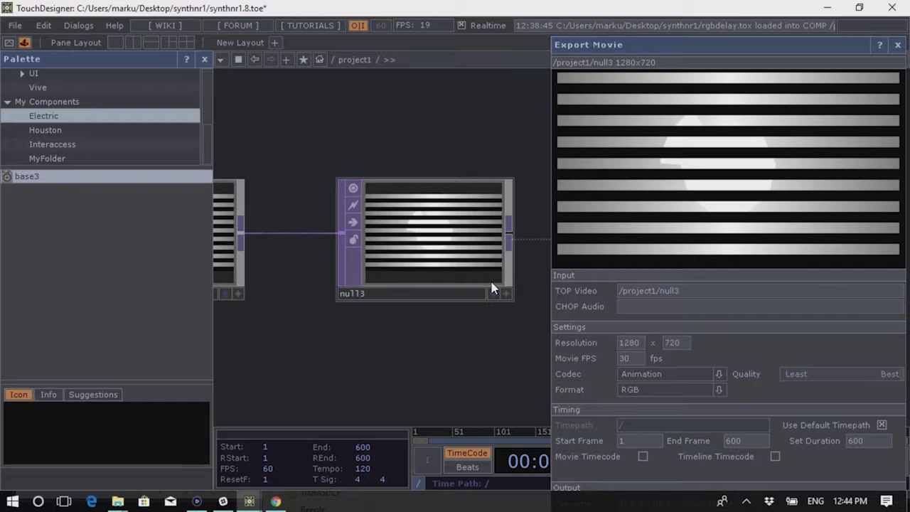
left_click_drag(691, 45, 599, 13)
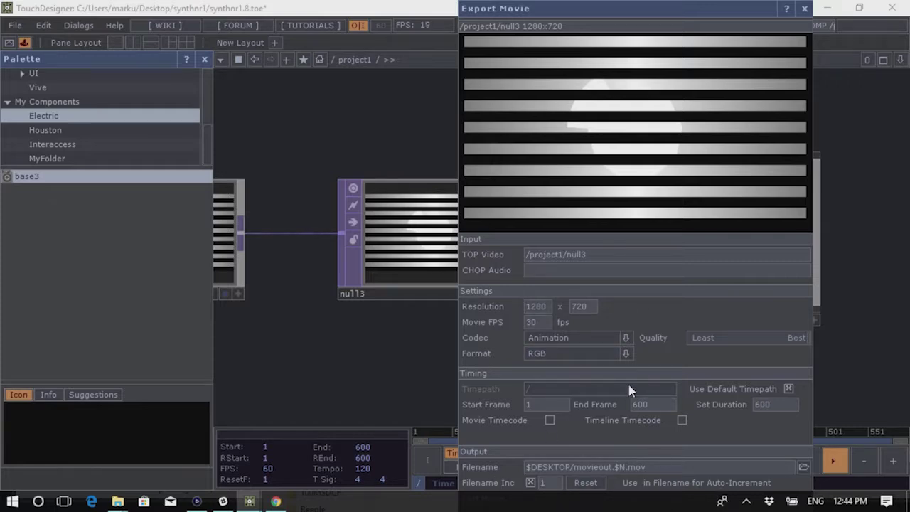
left_click_drag(600, 14, 463, 94)
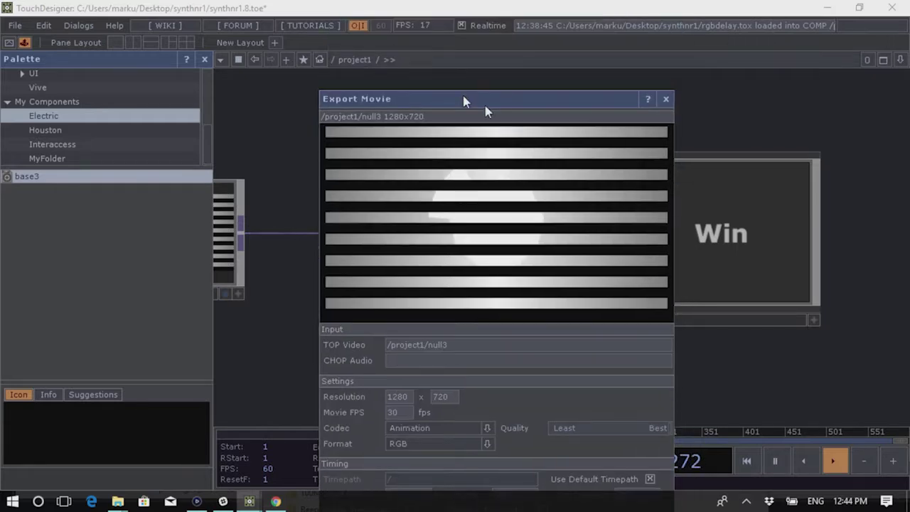
left_click(665, 100)
Add a Movie File Out TOP fed by null3, place it above window1 and show its parameters
scroll(491, 285, "up", 4)
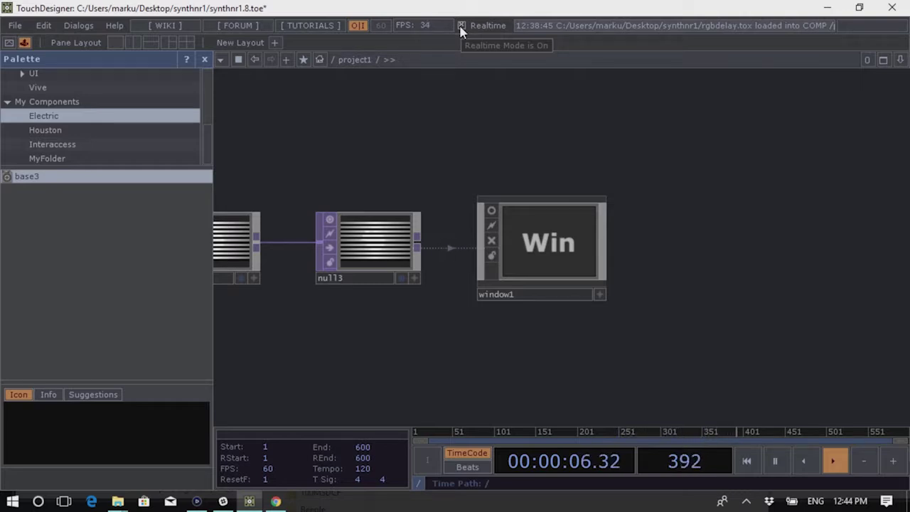
right_click(421, 247)
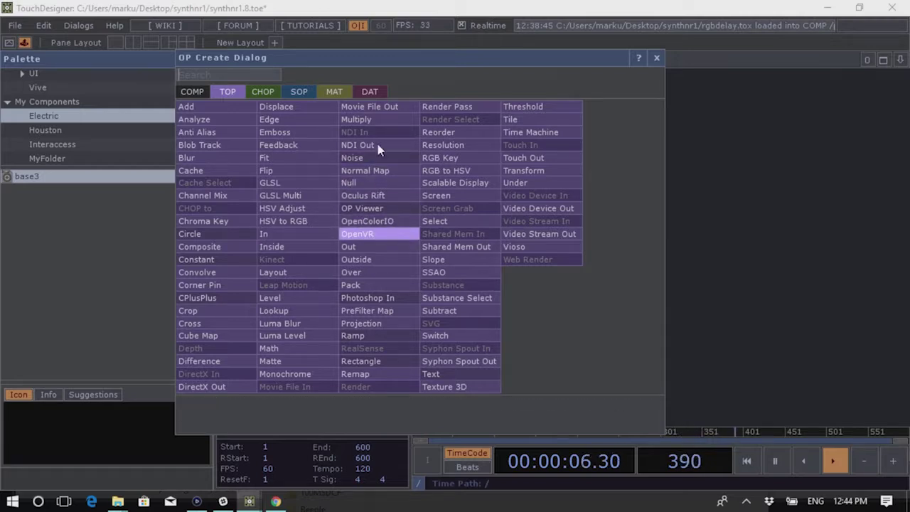
left_click(373, 107)
left_click(544, 129)
key("p")
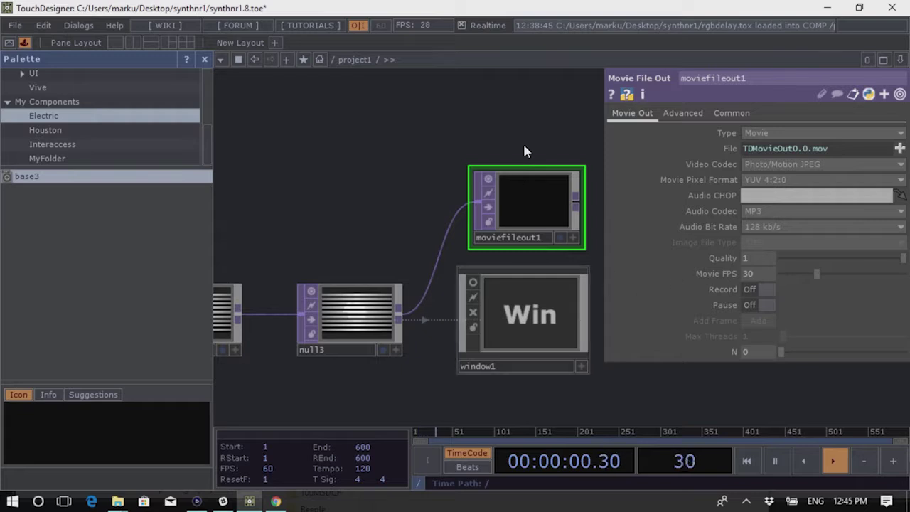
Review moviefileout1's video codec choices, leave Photo/Motion JPEG selected, and start recording to TDMovieOut0.0.mov
left_click(779, 164)
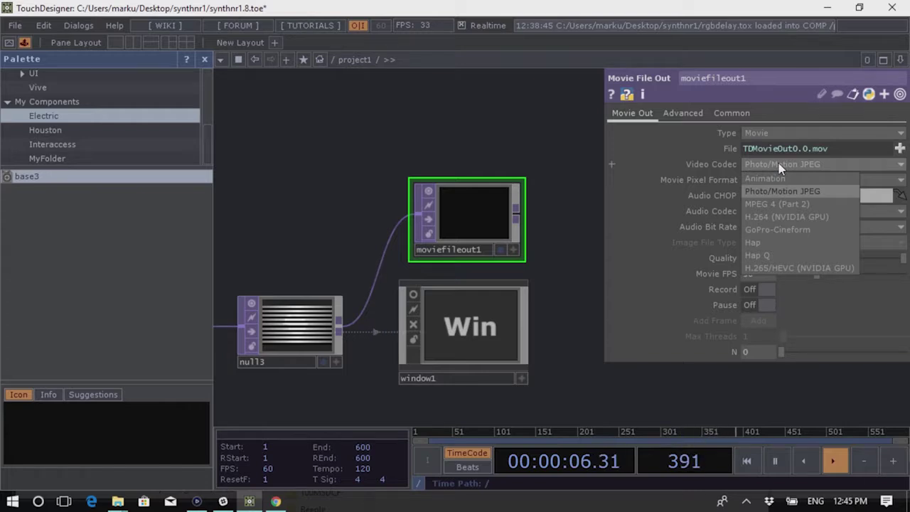
left_click(327, 171)
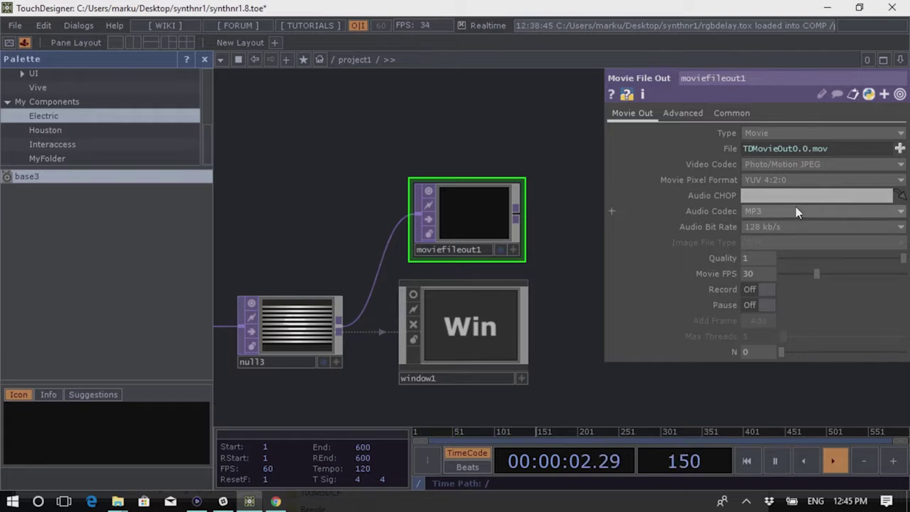
left_click(769, 289)
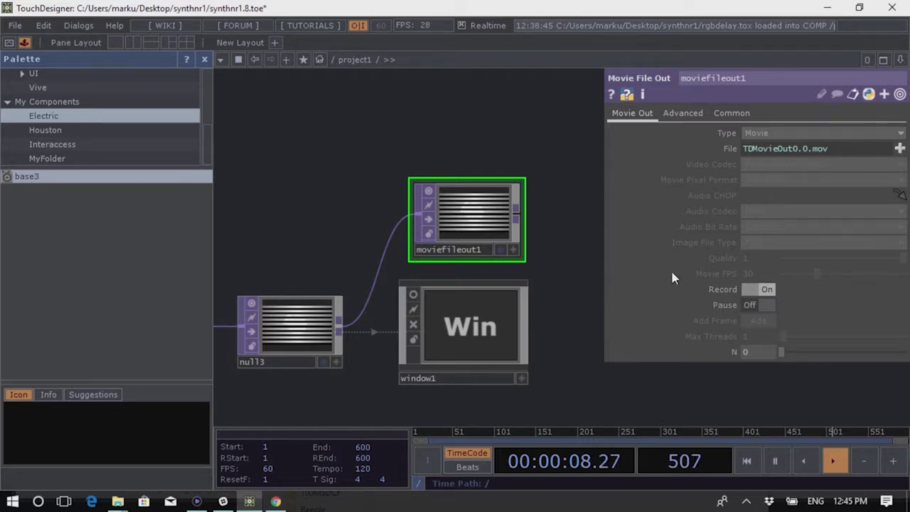
Set the upper From Range value of math1 to 1280 and its upper To Range value to 360
scroll(313, 387, "down", 5)
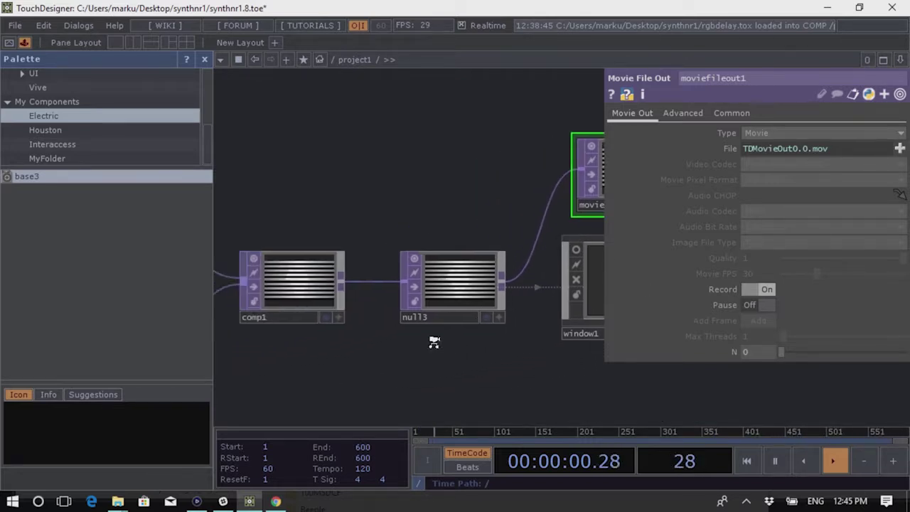
scroll(583, 301, "up", 3)
scroll(591, 364, "up", 5)
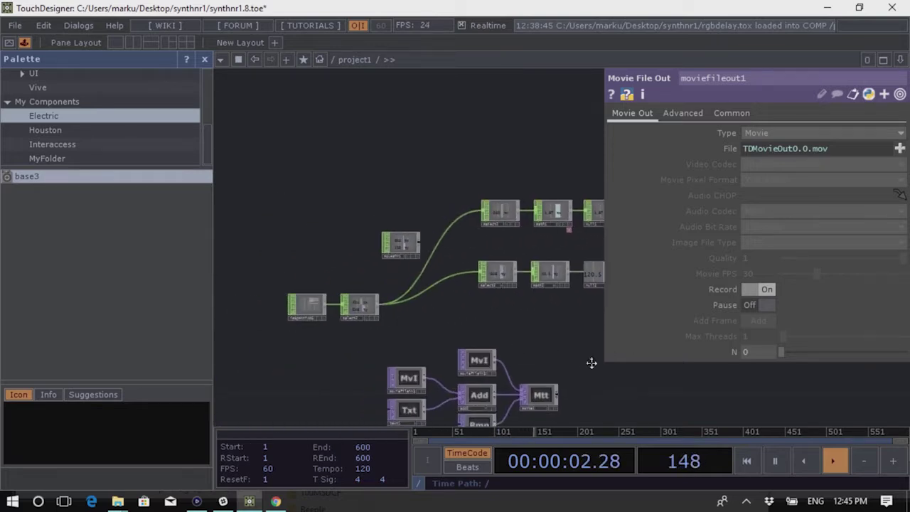
left_click_drag(321, 193, 446, 259)
scroll(495, 340, "down", 3)
left_click_drag(496, 340, 346, 332)
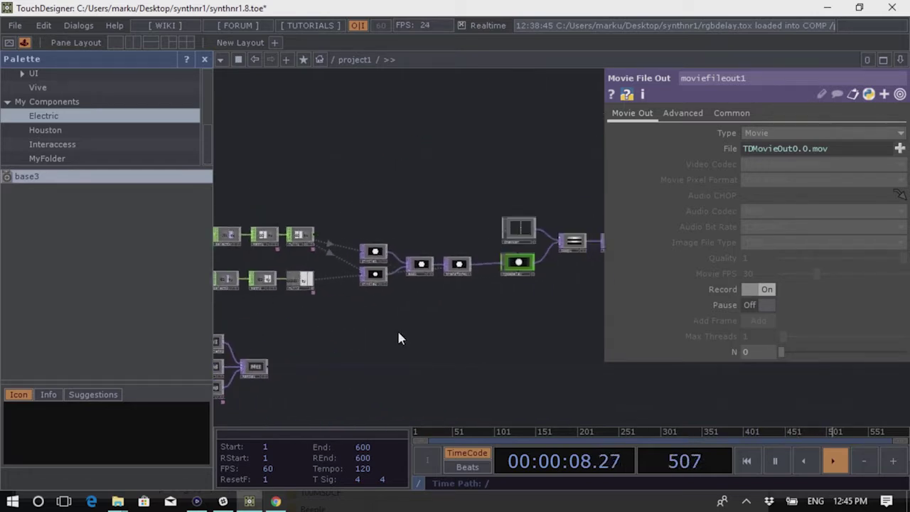
scroll(540, 278, "up", 5)
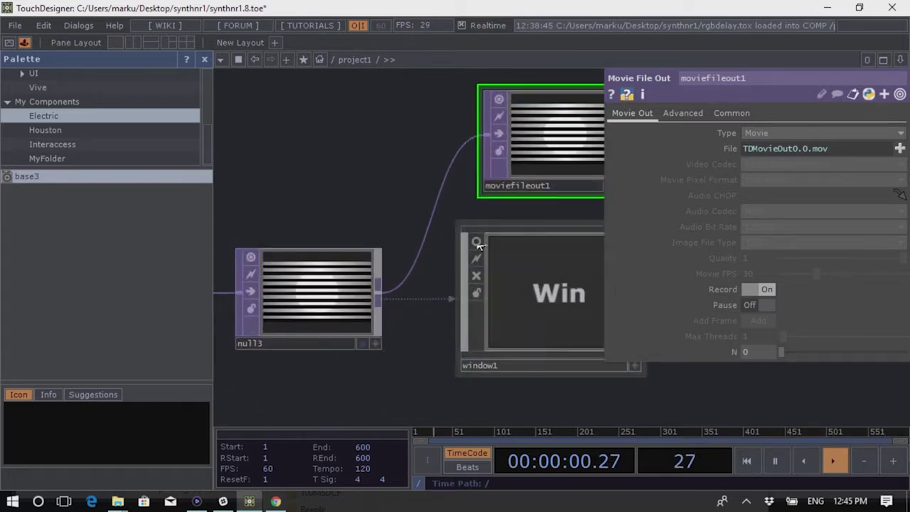
scroll(460, 345, "down", 4)
scroll(423, 248, "up", 5)
scroll(424, 248, "up", 1)
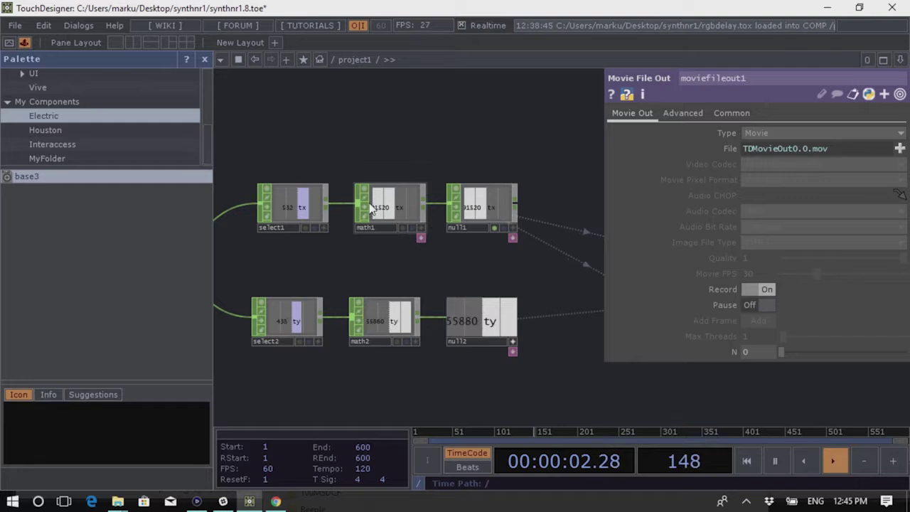
left_click(390, 212)
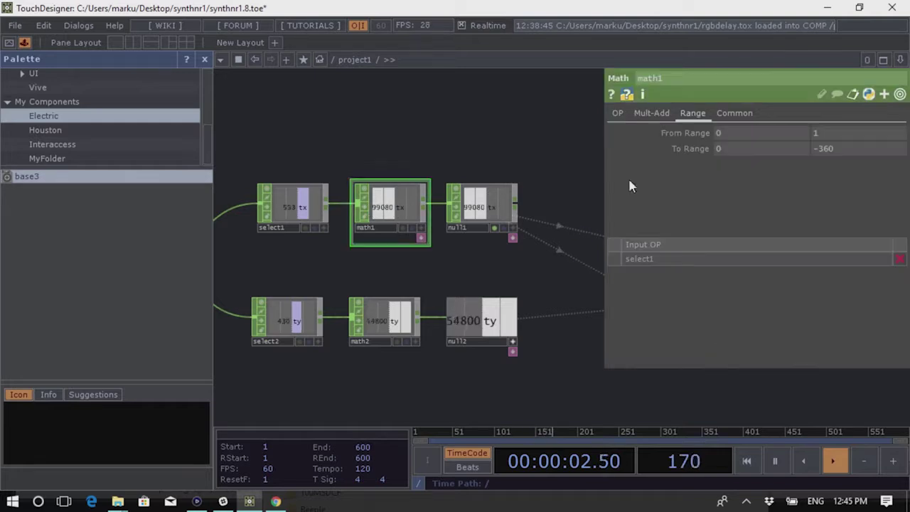
type("1280")
left_click(826, 144)
type("360")
key("Return")
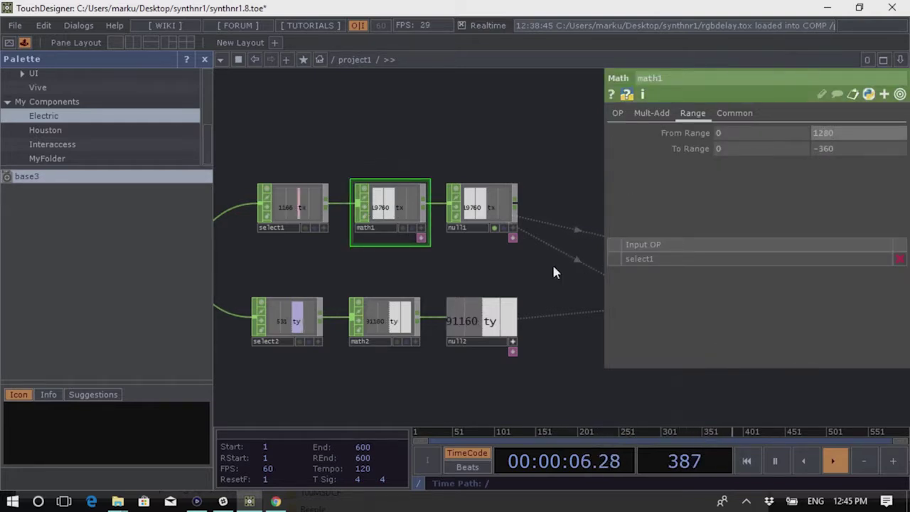
Set the upper From Range value of math2 to 720
left_click(398, 317)
left_click(844, 138)
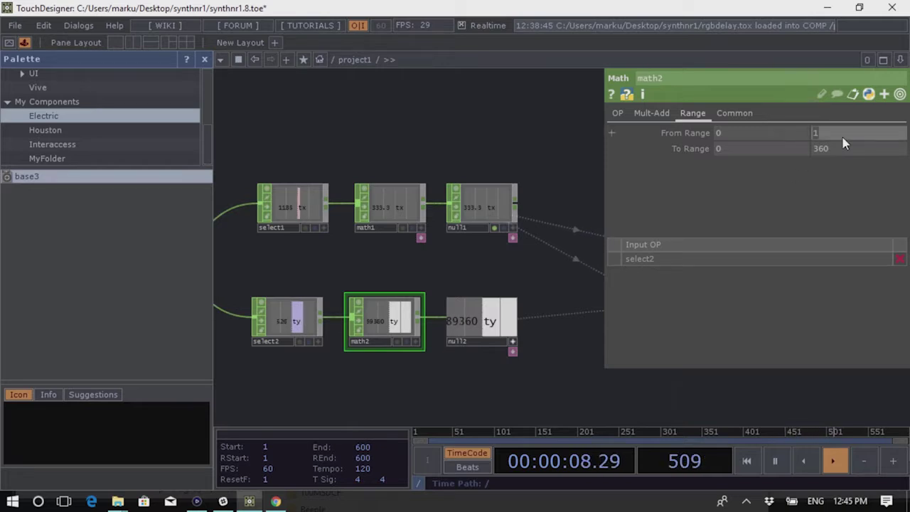
type("720")
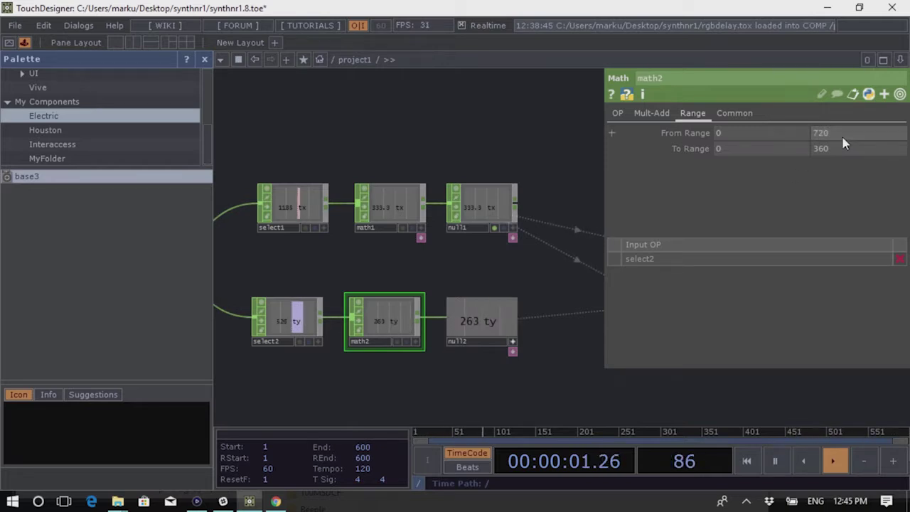
key("Return")
Return to moviefileout1 and switch its recording off
scroll(340, 251, "down", 5)
scroll(380, 304, "up", 3)
scroll(380, 304, "up", 5)
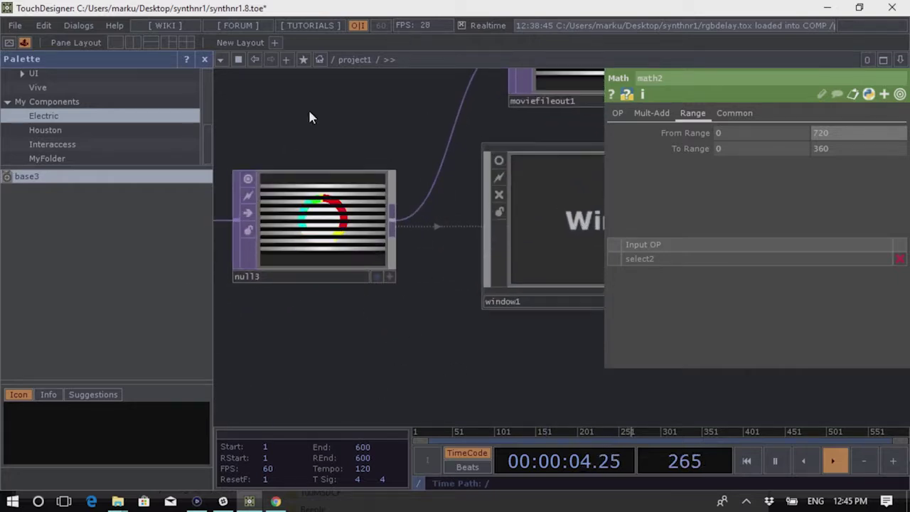
scroll(435, 349, "down", 2)
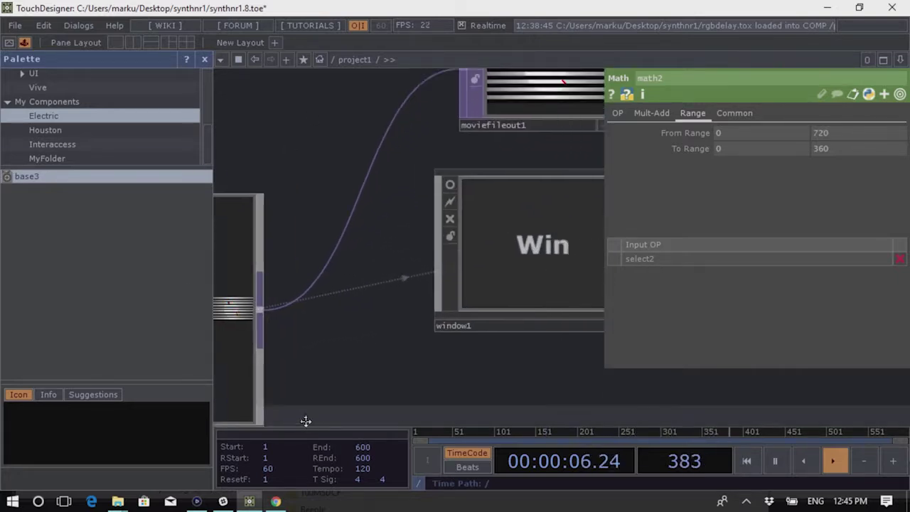
left_click_drag(552, 69, 491, 145)
left_click(491, 145)
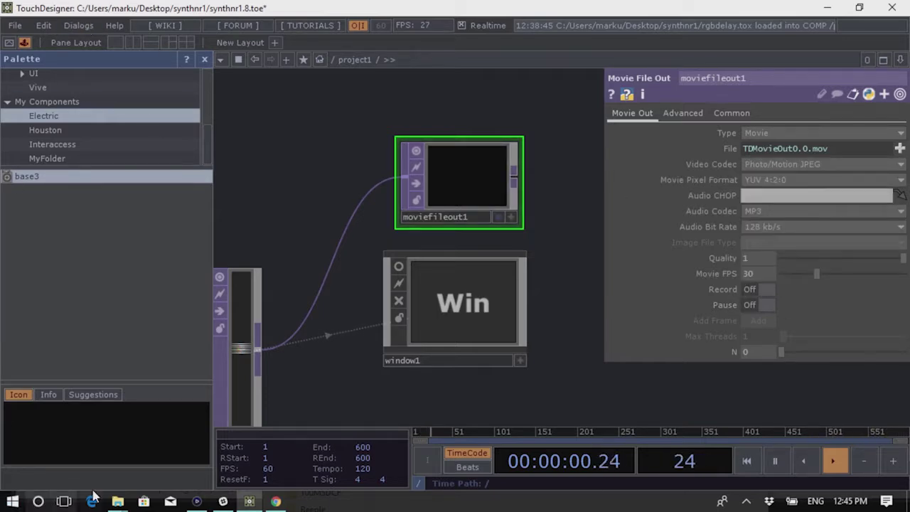
Bring TDMovieOut0.0.mov from the synthnr1 folder in File Explorer into the network beside window1 as a Movie File In TOP
mouse_move(120, 502)
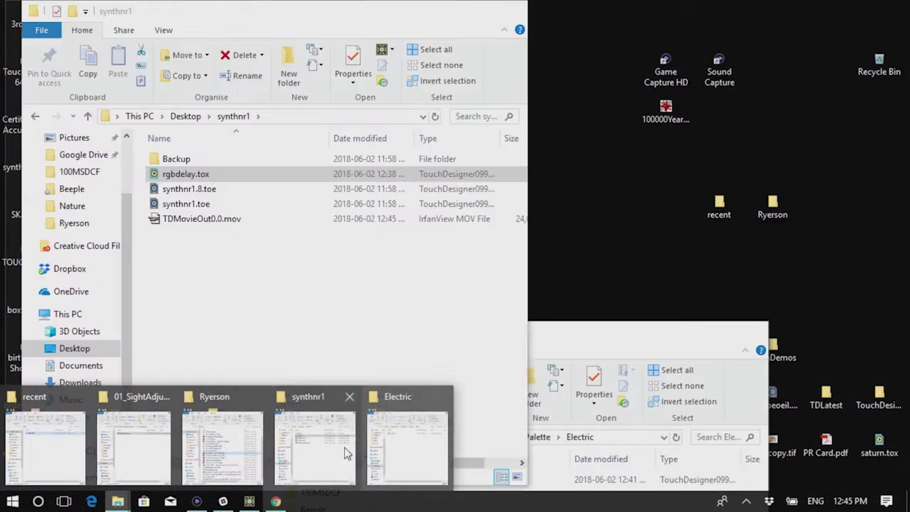
left_click(349, 427)
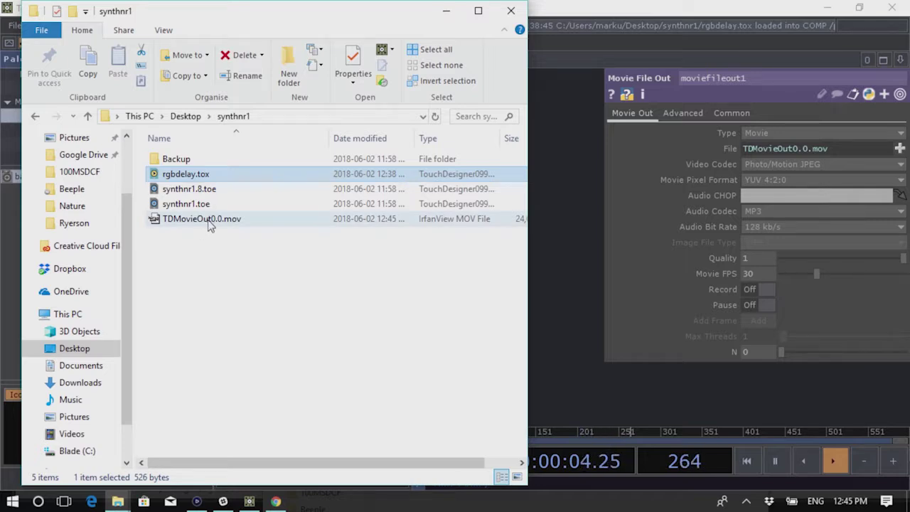
left_click(207, 222)
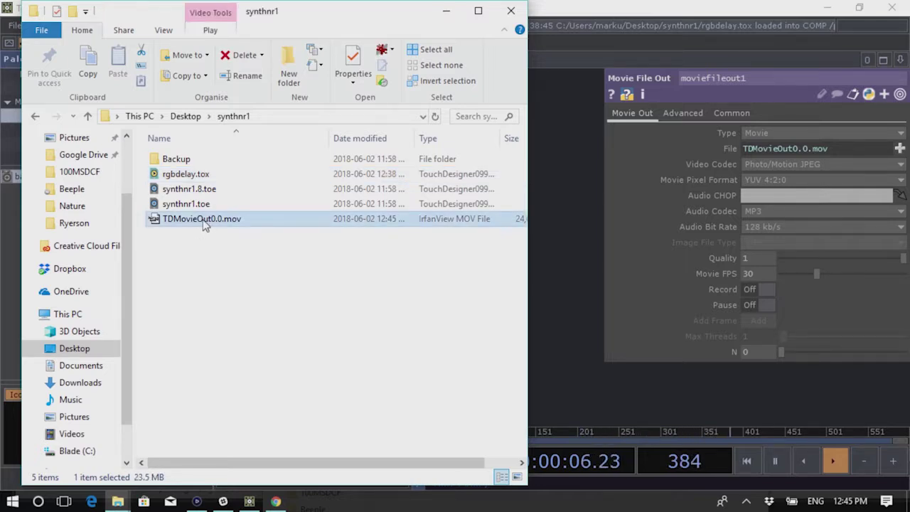
left_click_drag(204, 219, 562, 306)
left_click(555, 239)
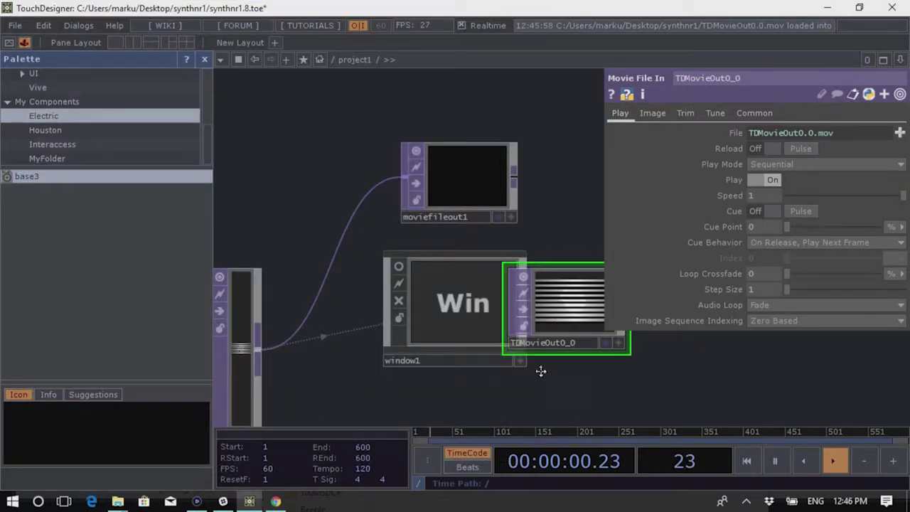
Frame the TDMovieOut0_0 node, look through its Image and Trim parameters, then turn Cue on and set the Cue Point to 0.82
key("shift+h")
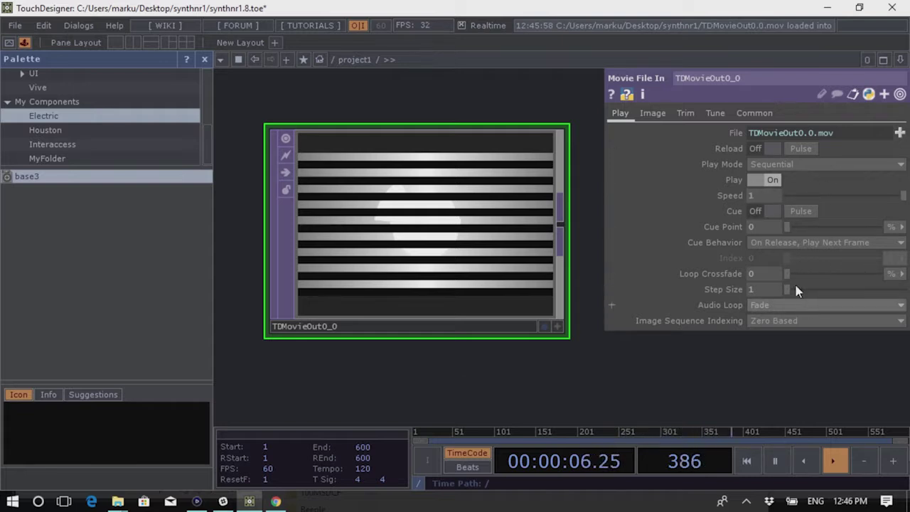
left_click(662, 116)
left_click(690, 115)
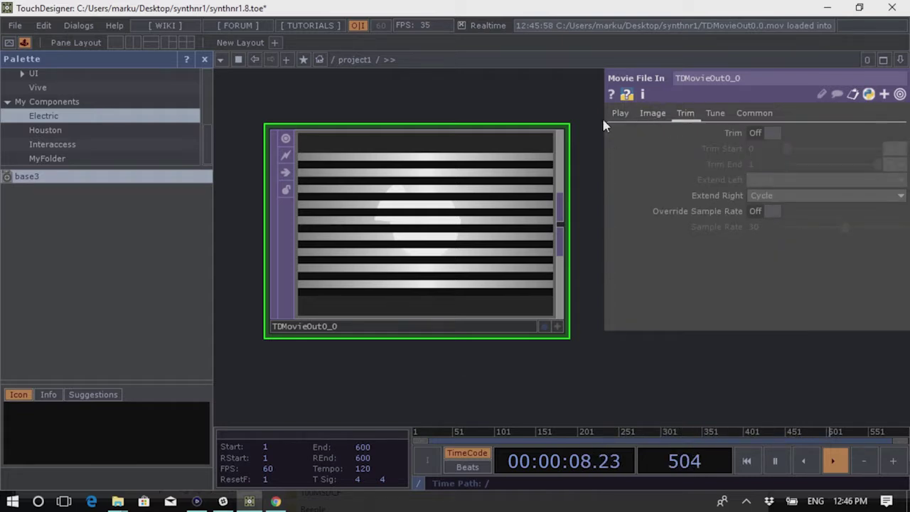
left_click(619, 114)
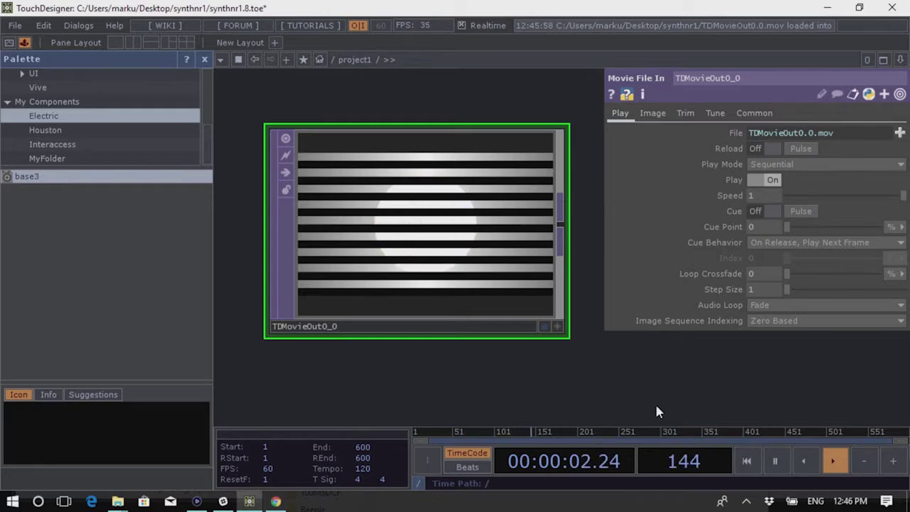
left_click(765, 211)
left_click_drag(787, 228, 834, 244)
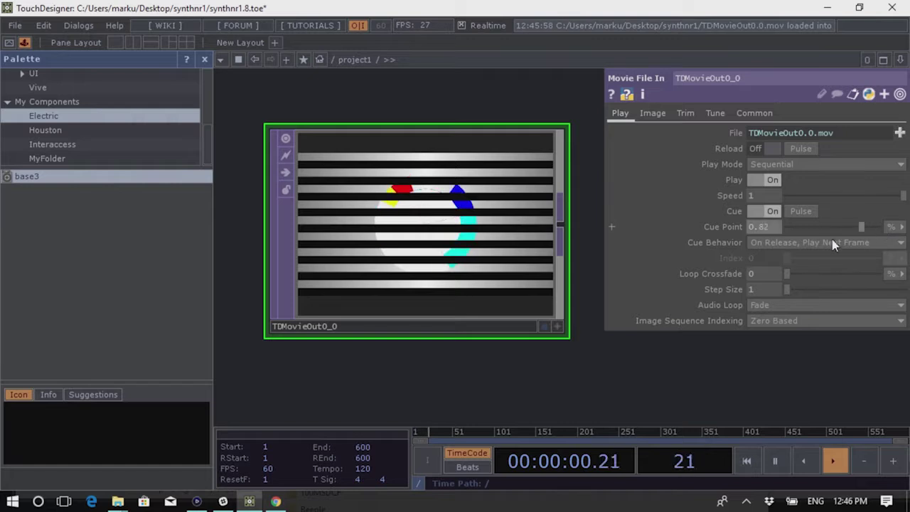
scroll(467, 215, "down", 2)
scroll(453, 174, "down", 2)
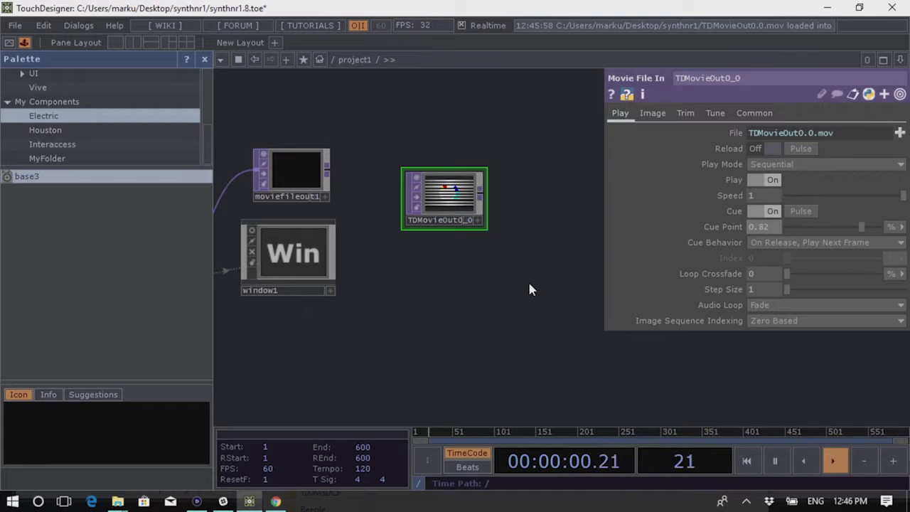
scroll(528, 280, "down", 5)
scroll(519, 261, "up", 5)
scroll(499, 245, "up", 5)
scroll(415, 142, "down", 3)
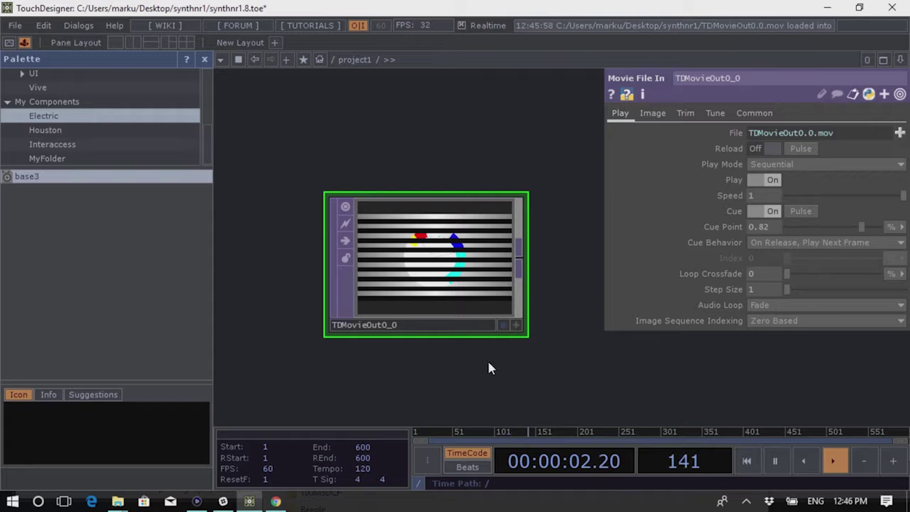
left_click_drag(490, 368, 488, 348)
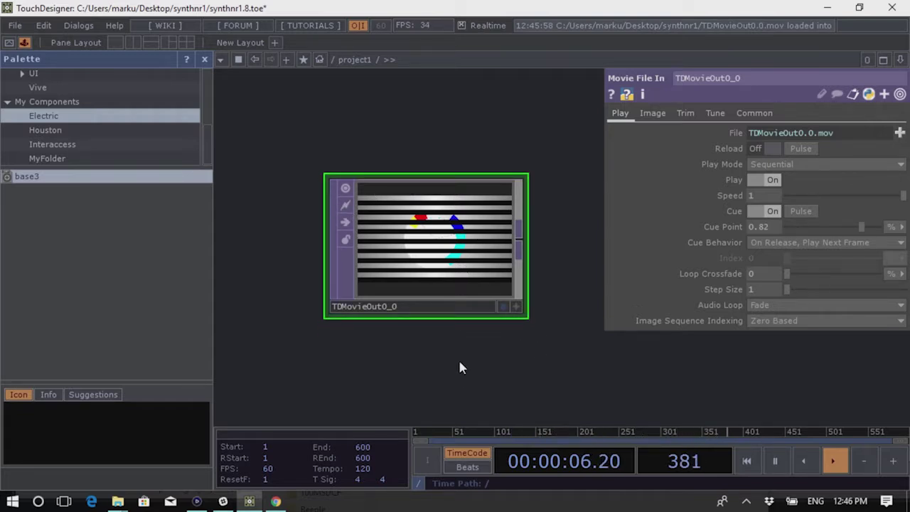
left_click_drag(460, 359, 486, 366)
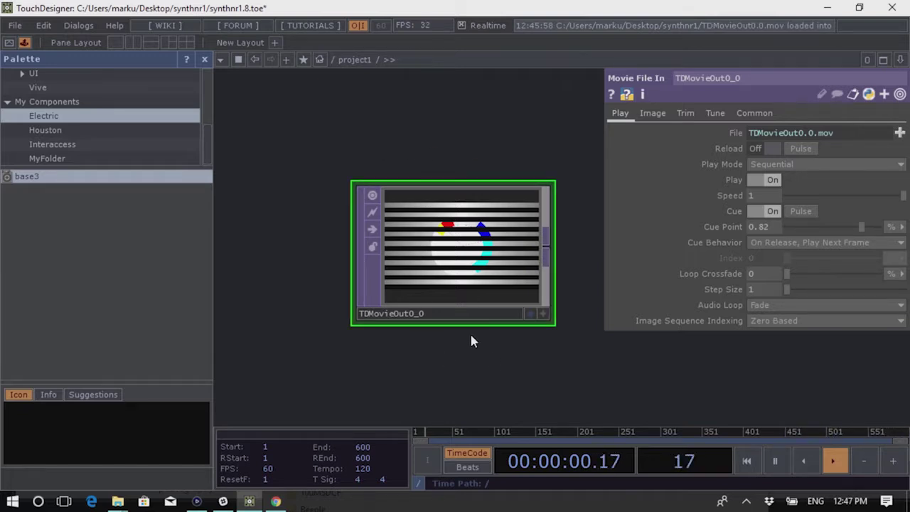
Switch the TDMovieOut0_0 node's viewer off and on again to demonstrate the viewer flag
left_click(370, 198)
left_click(372, 197)
left_click(373, 197)
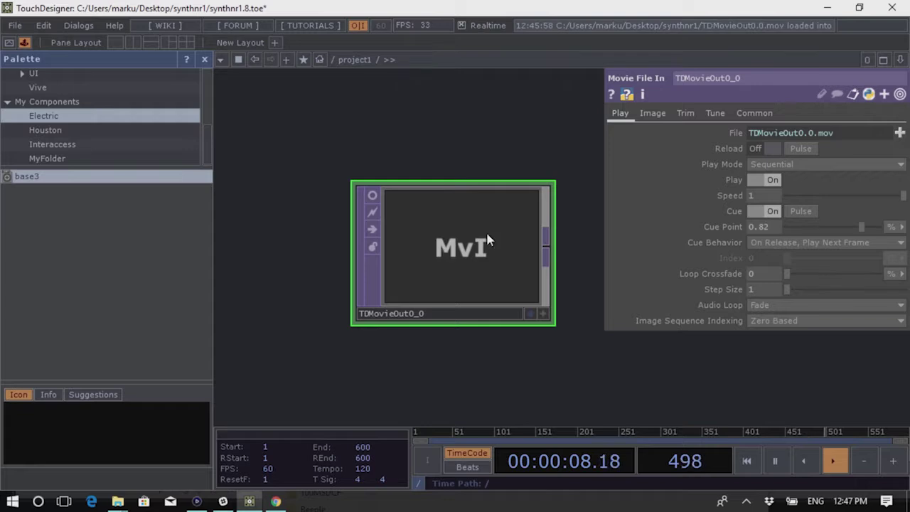
left_click(371, 196)
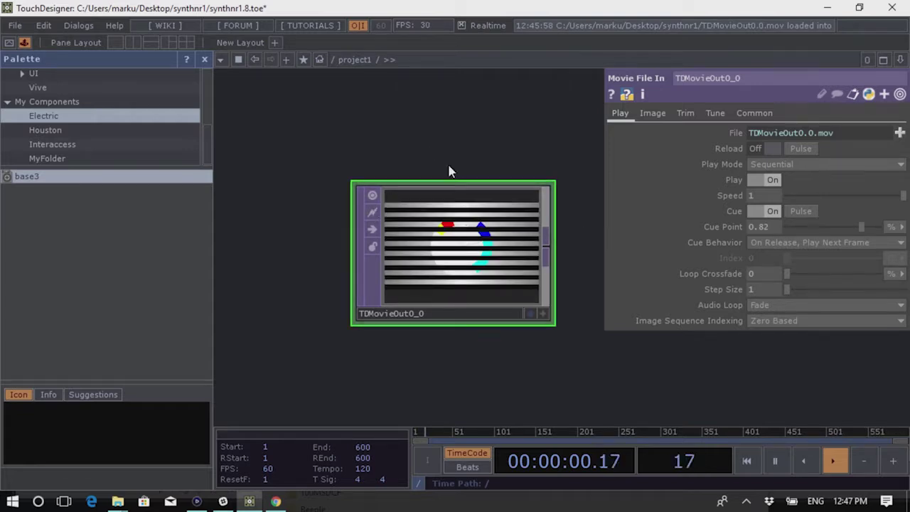
left_click(372, 192)
left_click(373, 192)
left_click(373, 192)
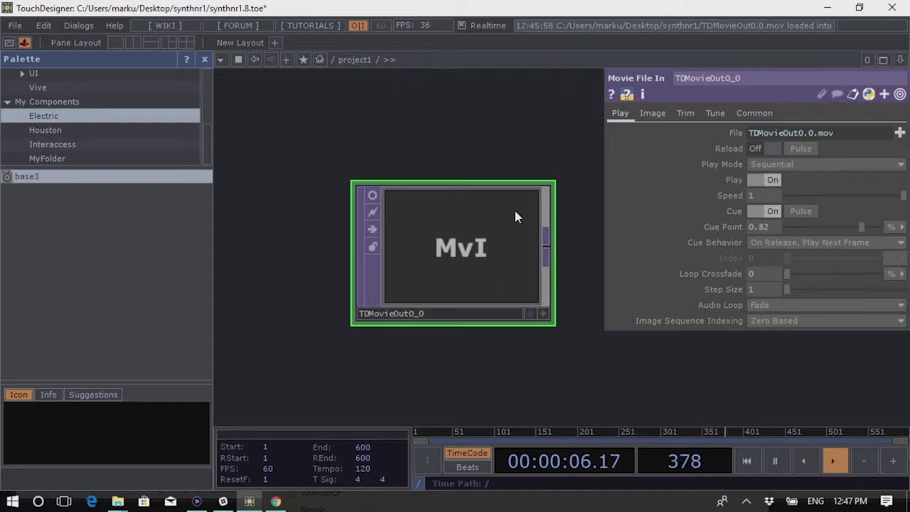
left_click(371, 197)
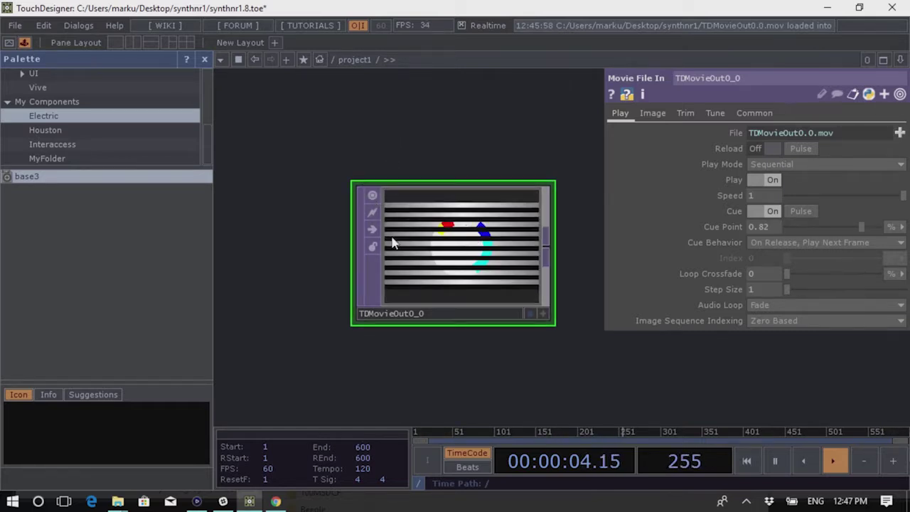
scroll(393, 244, "down", 5)
left_click_drag(488, 315, 446, 228)
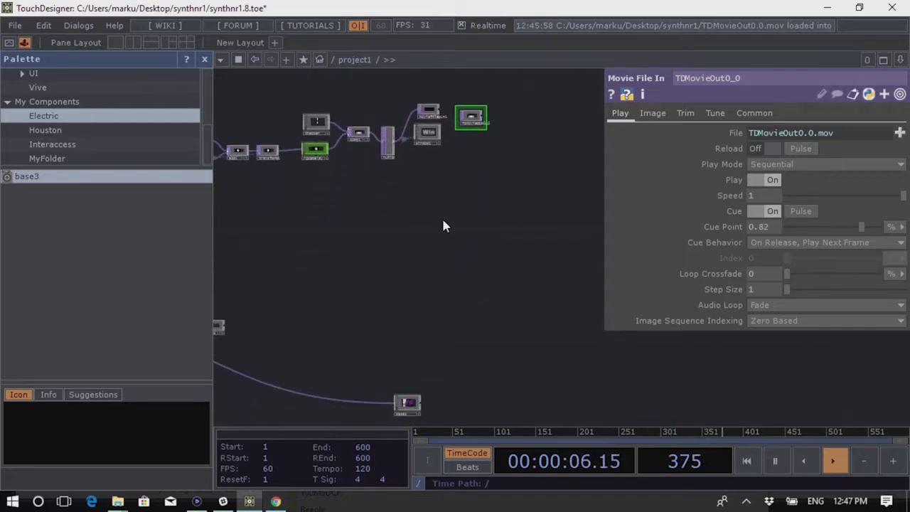
Add an LFO CHOP in the empty area below the main operator chain
key("Tab")
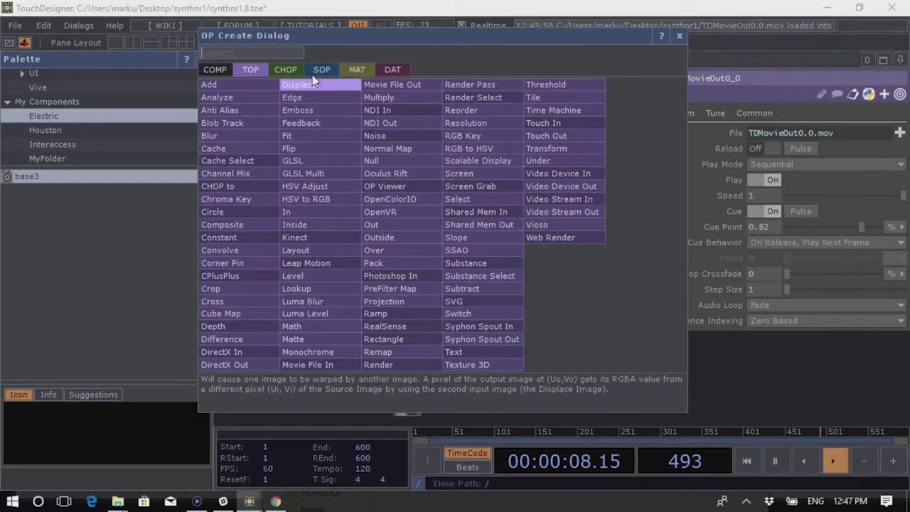
left_click(285, 69)
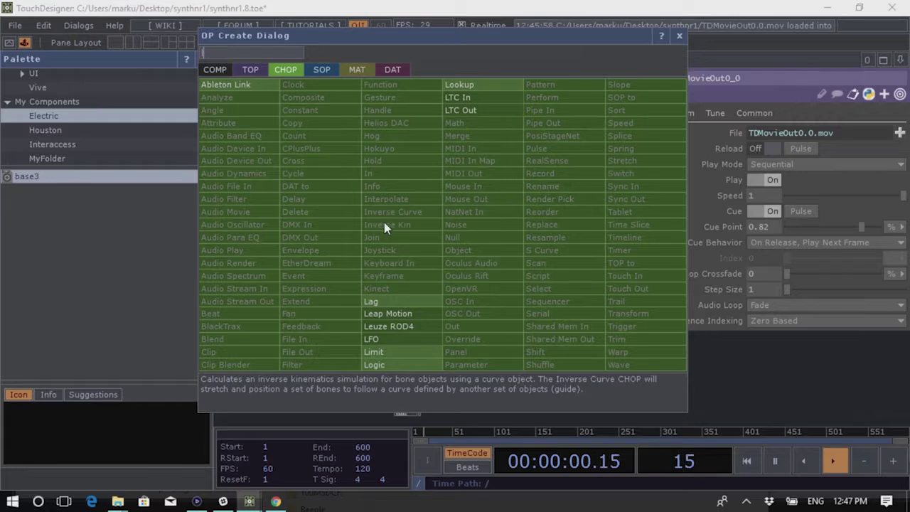
left_click(389, 340)
left_click(421, 237)
scroll(437, 248, "up", 5)
scroll(501, 323, "down", 5)
scroll(497, 313, "down", 2)
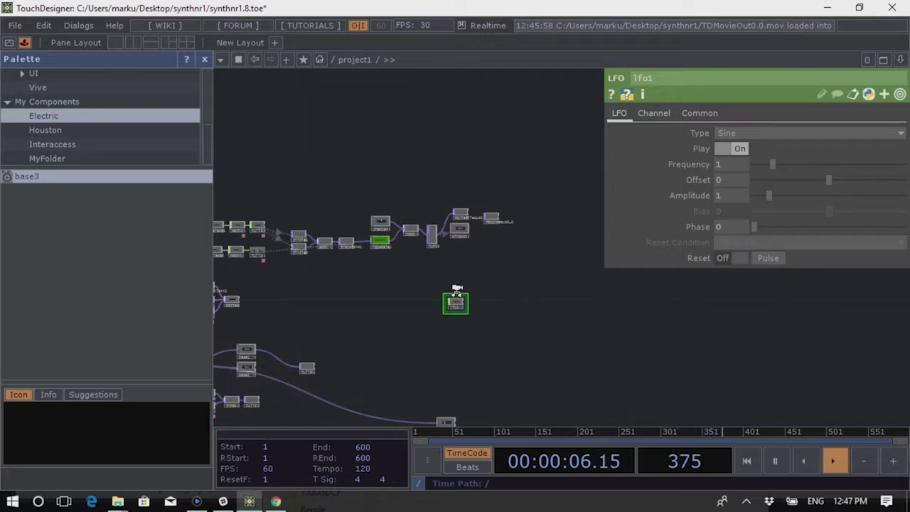
Insert a Constant CHOP between mousein1 and the two Select CHOPs and take a snapshot of its input channels
scroll(544, 277, "up", 4)
scroll(544, 276, "down", 2)
left_click_drag(525, 250, 711, 380)
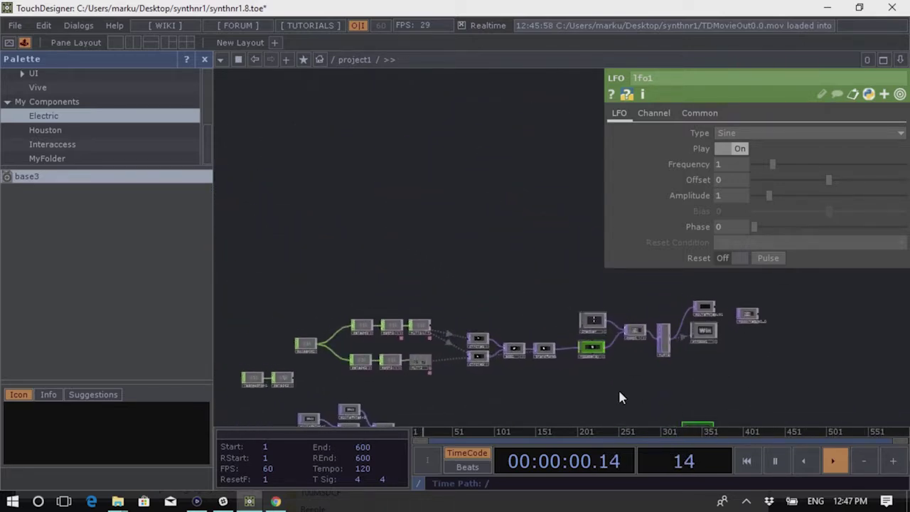
left_click_drag(305, 280, 714, 368)
scroll(717, 320, "up", 5)
left_click_drag(506, 308, 269, 213)
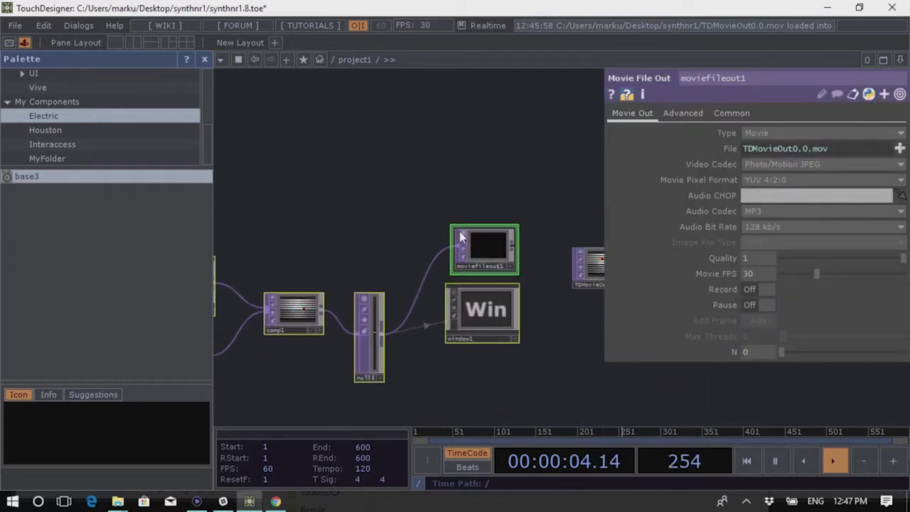
left_click_drag(386, 233, 493, 211)
scroll(334, 204, "down", 3)
left_click_drag(333, 203, 484, 181)
scroll(439, 209, "up", 1)
scroll(418, 249, "up", 3)
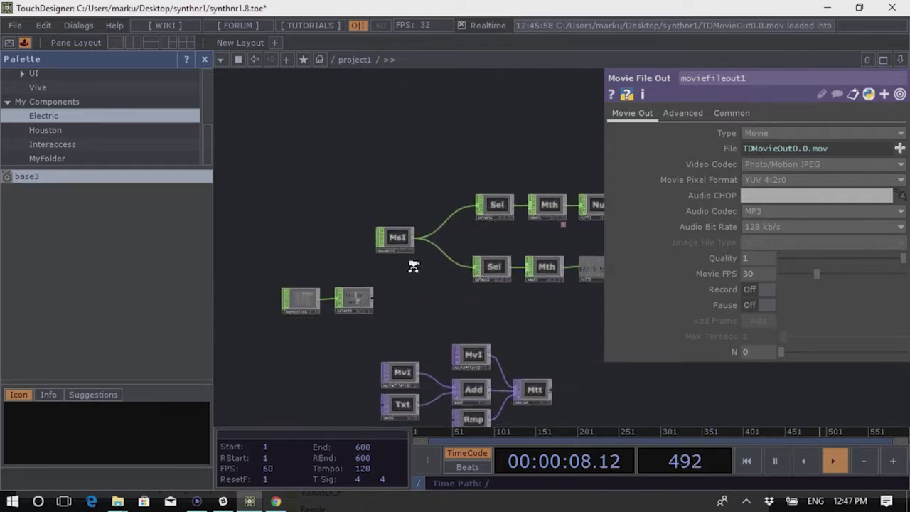
left_click_drag(400, 227, 262, 218)
right_click(281, 224)
type("c")
left_click(154, 106)
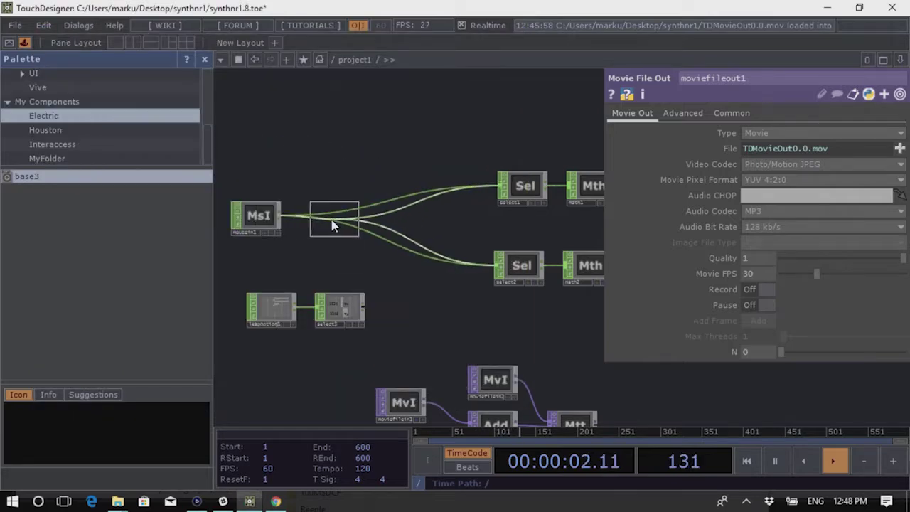
left_click(328, 223)
left_click(700, 113)
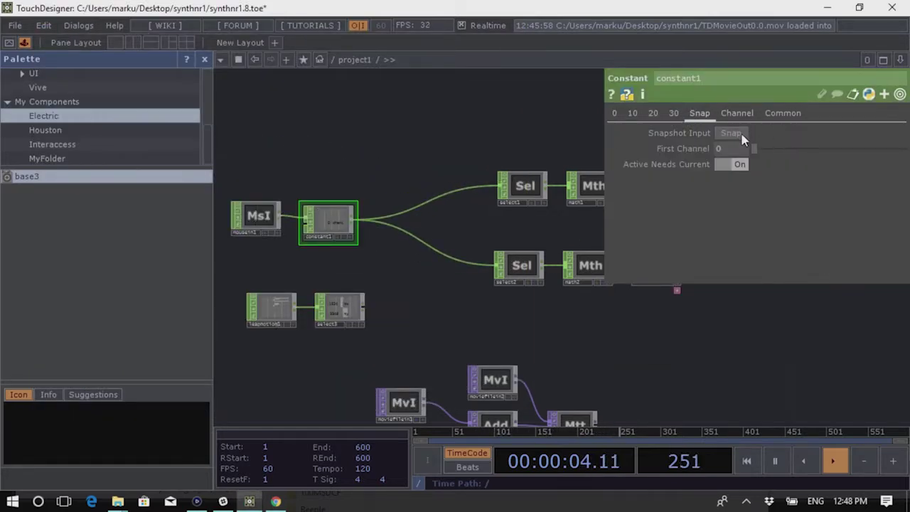
Insert a Filter CHOP between constant1 and the two Select CHOPs, and disconnect mousein1 from constant1
right_click(351, 223)
type("f")
left_click(222, 365)
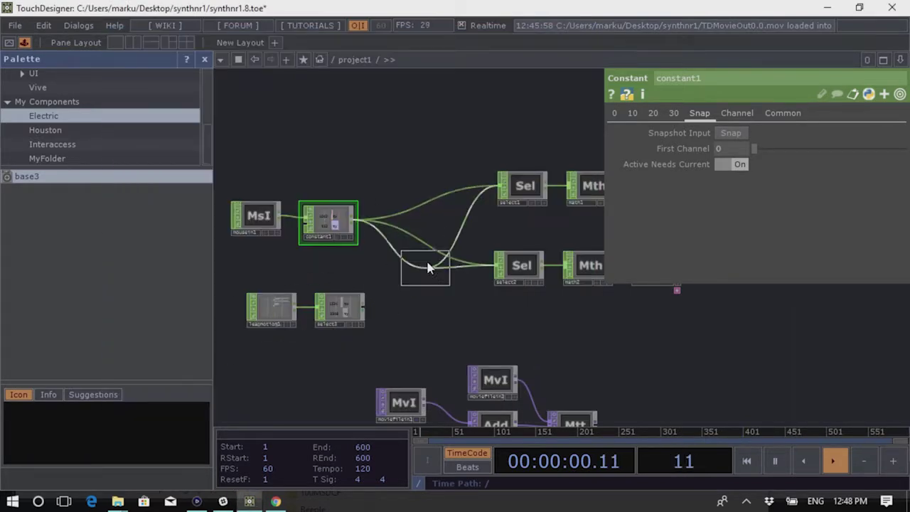
left_click(388, 217)
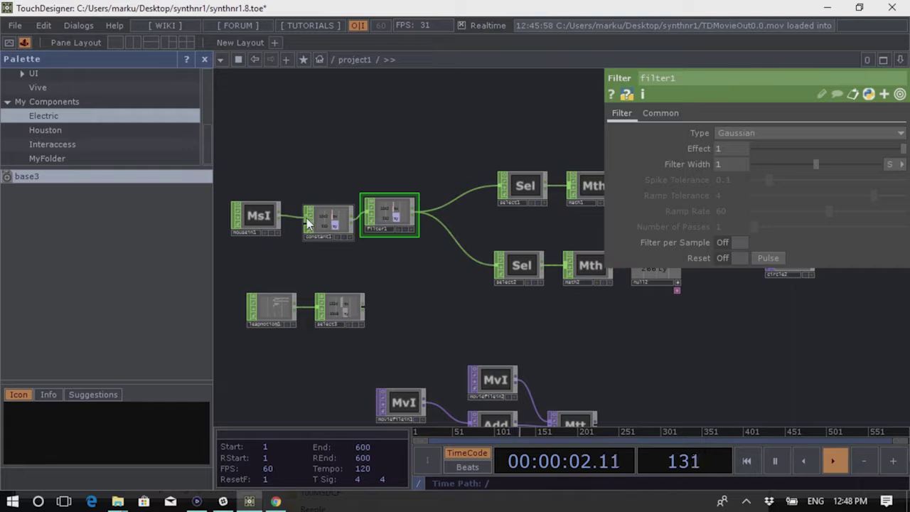
left_click_drag(308, 223, 276, 177)
scroll(435, 283, "down", 3)
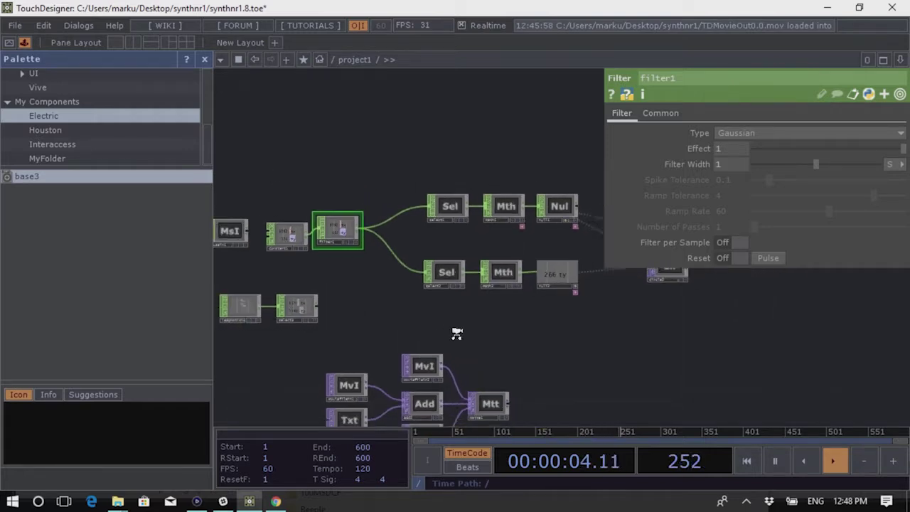
Close the Palette and delete the window1, TDMovieOut0_0 and moviefileout1 nodes
left_click(205, 59)
left_click(552, 352)
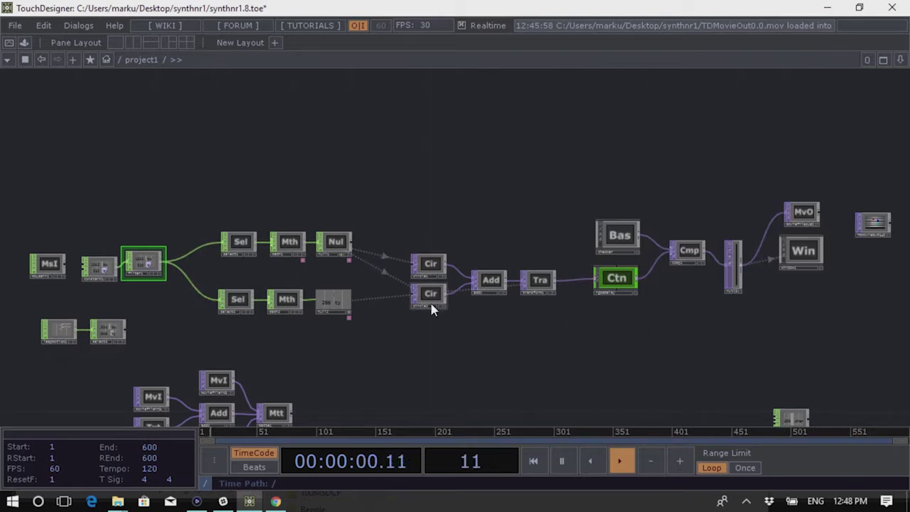
scroll(328, 325, "up", 2)
scroll(624, 321, "right", 5)
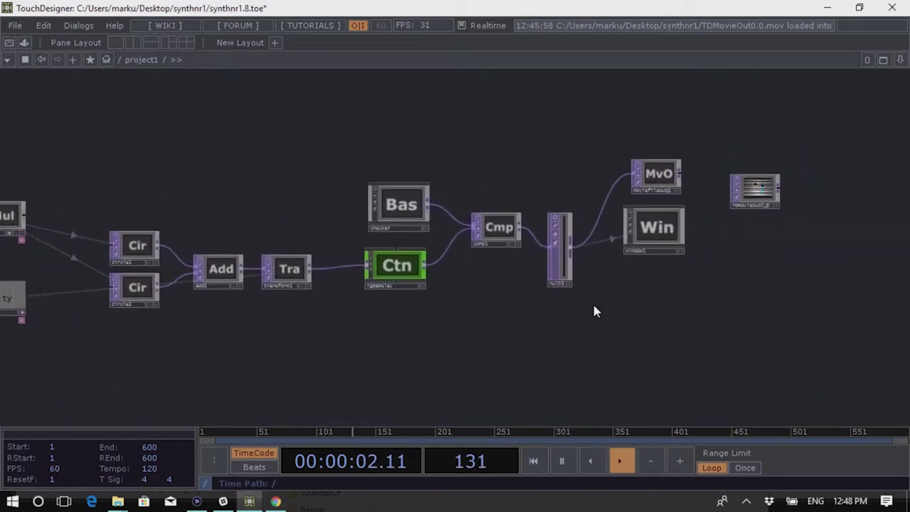
scroll(595, 325, "up", 3)
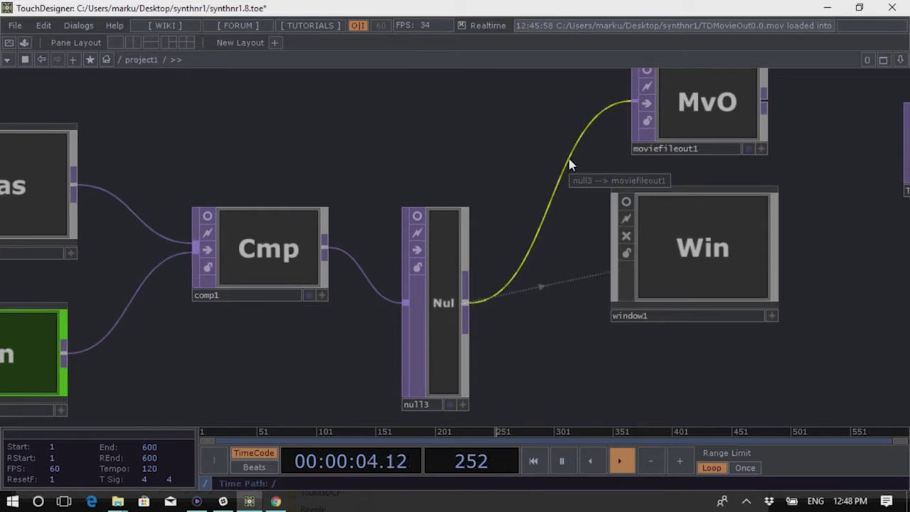
scroll(541, 204, "down", 2)
left_click(649, 260)
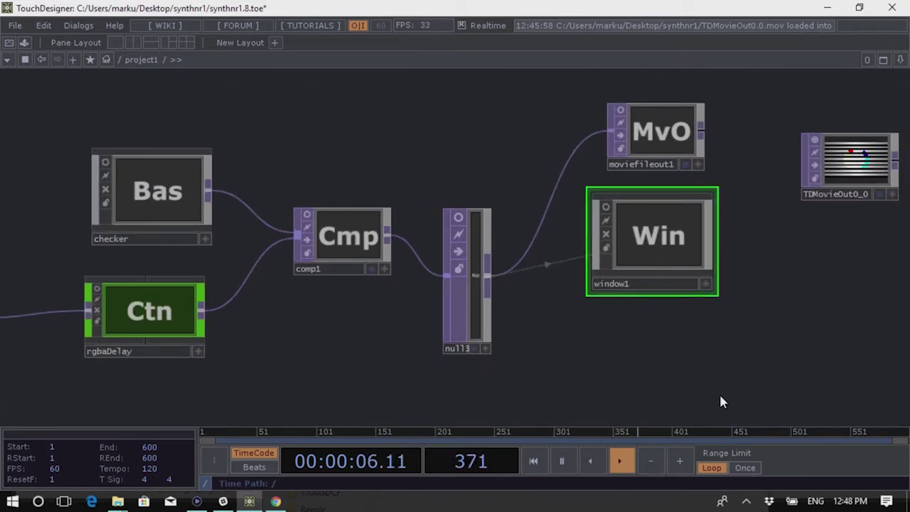
key("Delete")
left_click_drag(863, 150, 711, 227)
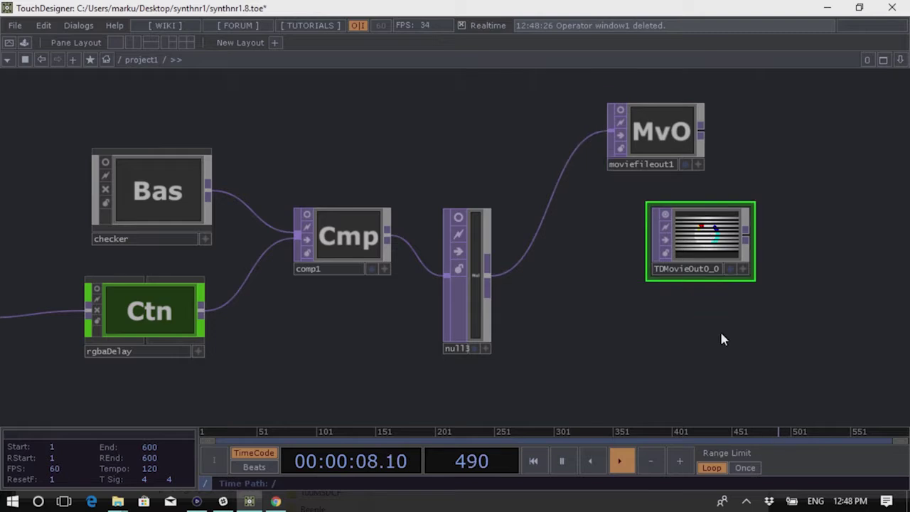
key("Delete")
left_click_drag(669, 145, 690, 233)
key("Delete")
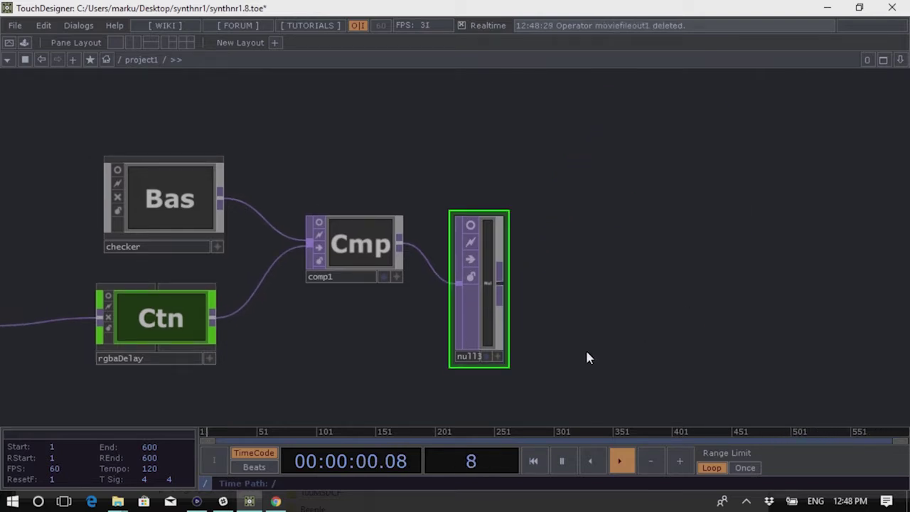
Reset null3 to the standard node size and briefly show its viewer to check the composite output
left_click_drag(587, 358, 746, 292)
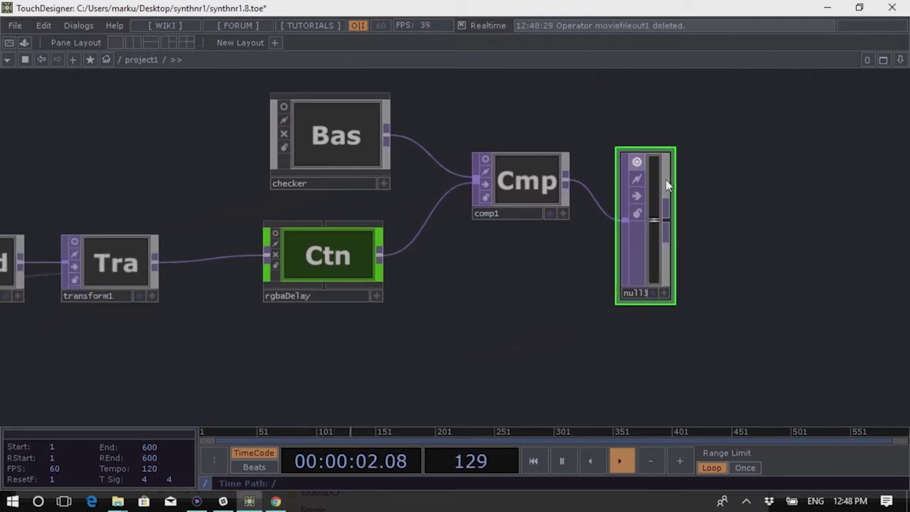
right_click(720, 249)
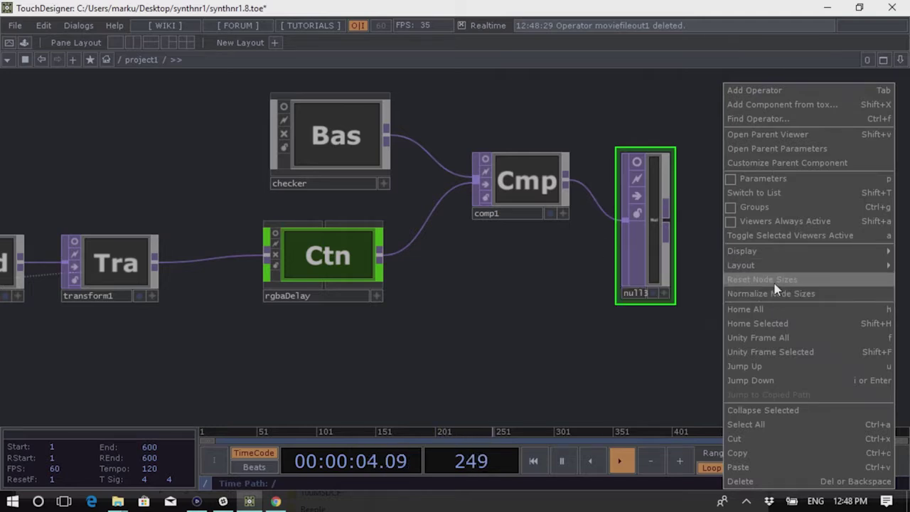
left_click(775, 291)
left_click_drag(630, 229, 660, 166)
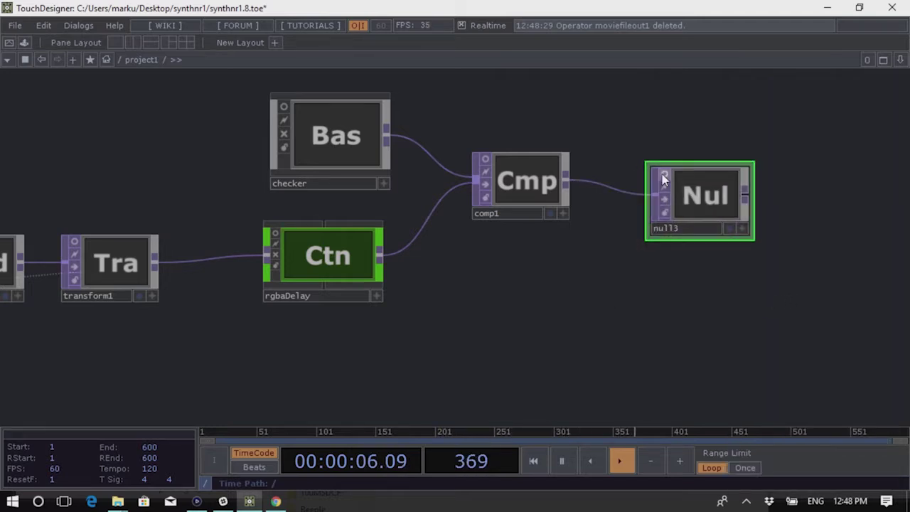
scroll(772, 260, "down", 5)
left_click_drag(291, 184, 802, 303)
scroll(783, 256, "up", 5)
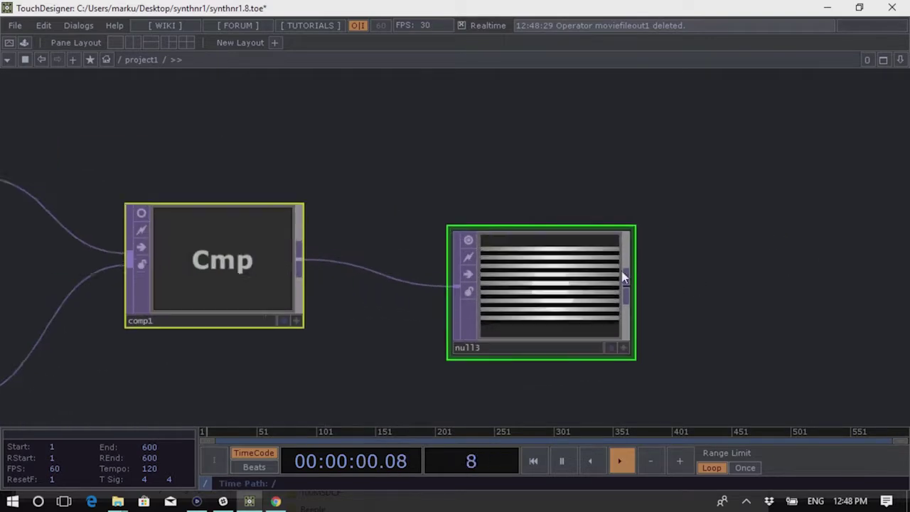
scroll(640, 220, "down", 10)
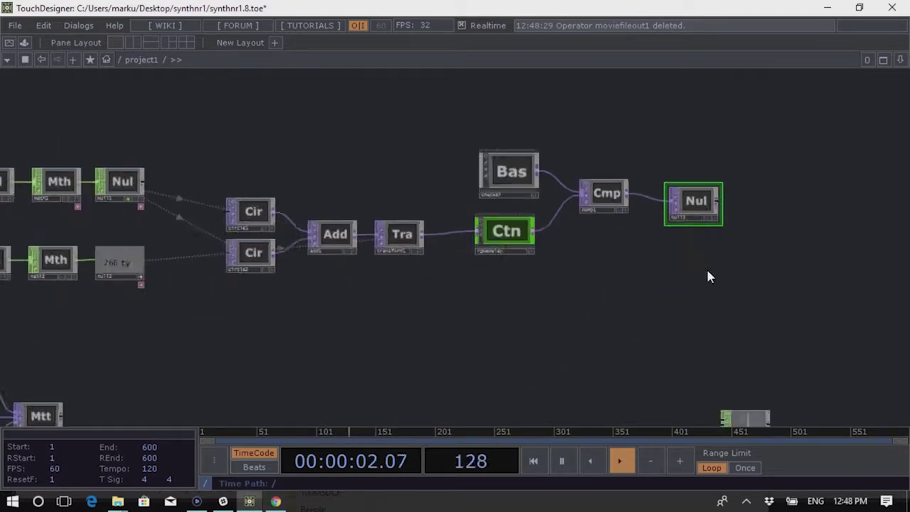
Connect a Null CHOP to the output of lfo1
scroll(683, 213, "up", 10)
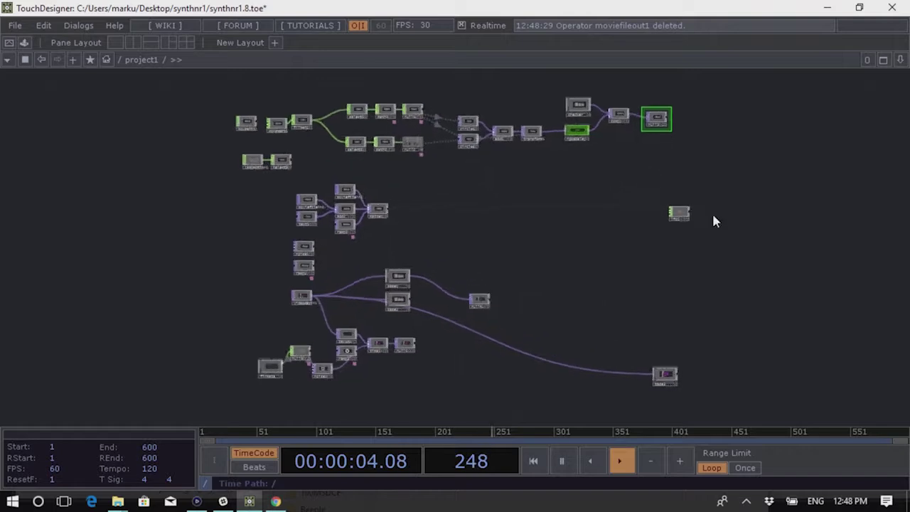
left_click_drag(638, 185, 411, 262)
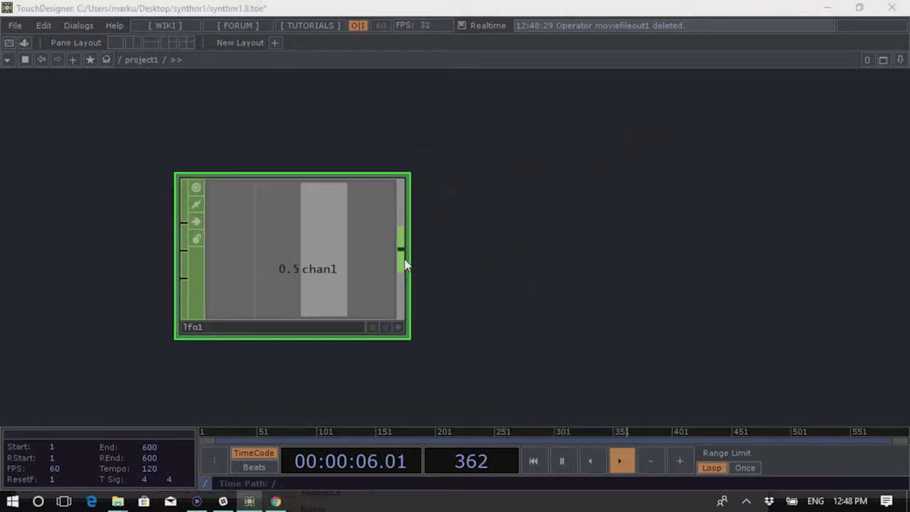
right_click(404, 260)
type("n")
left_click(426, 276)
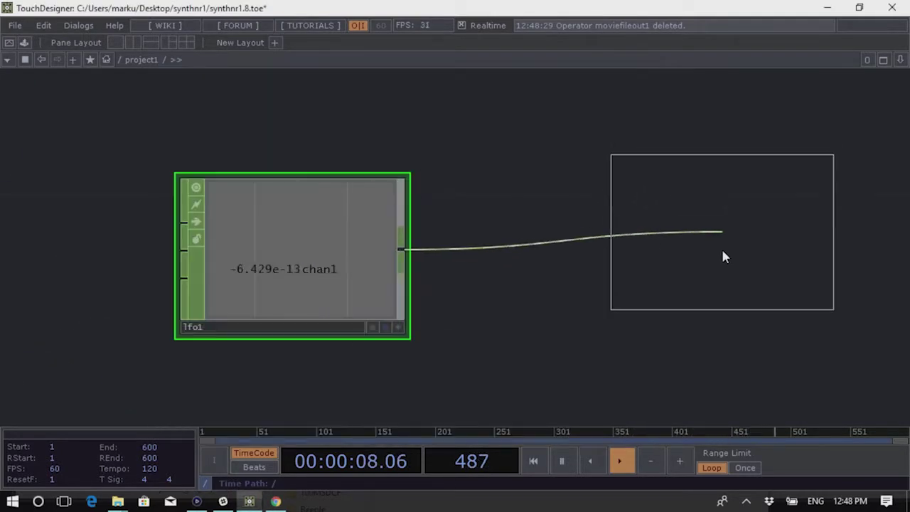
left_click(721, 239)
scroll(503, 284, "down", 3)
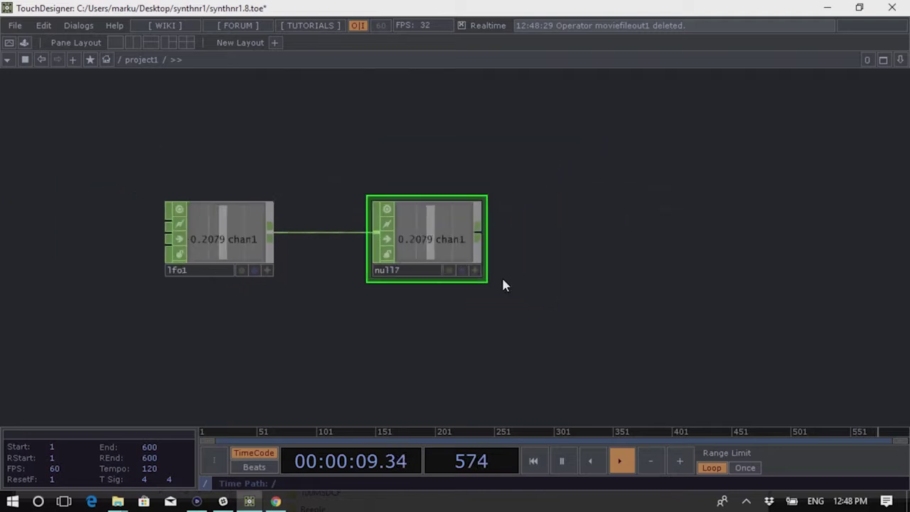
Chain a second Null CHOP after null7 and move null7 about midway between lfo1 and the new Null
right_click(469, 240)
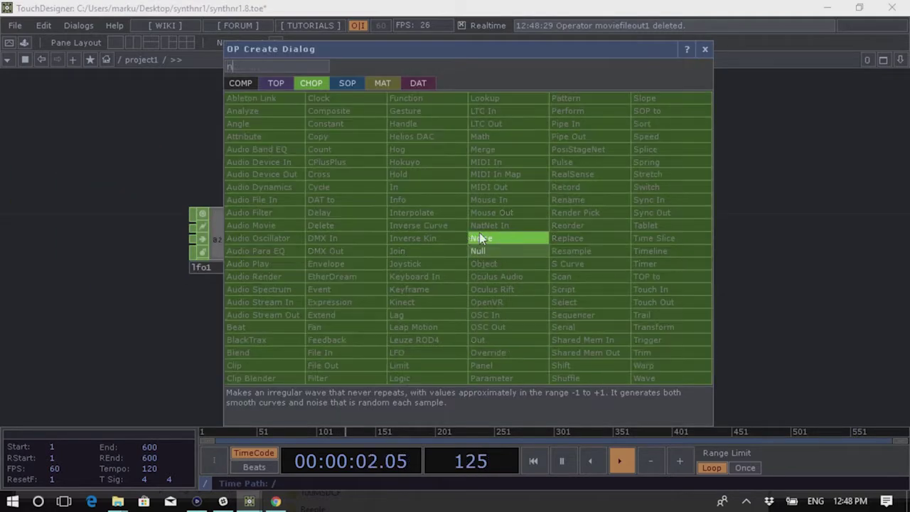
left_click(502, 250)
left_click(672, 240)
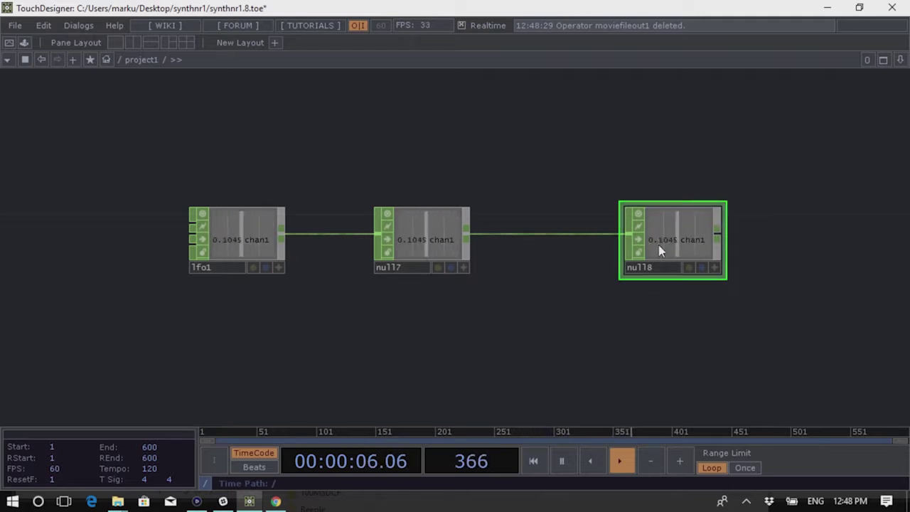
left_click_drag(409, 243, 446, 243)
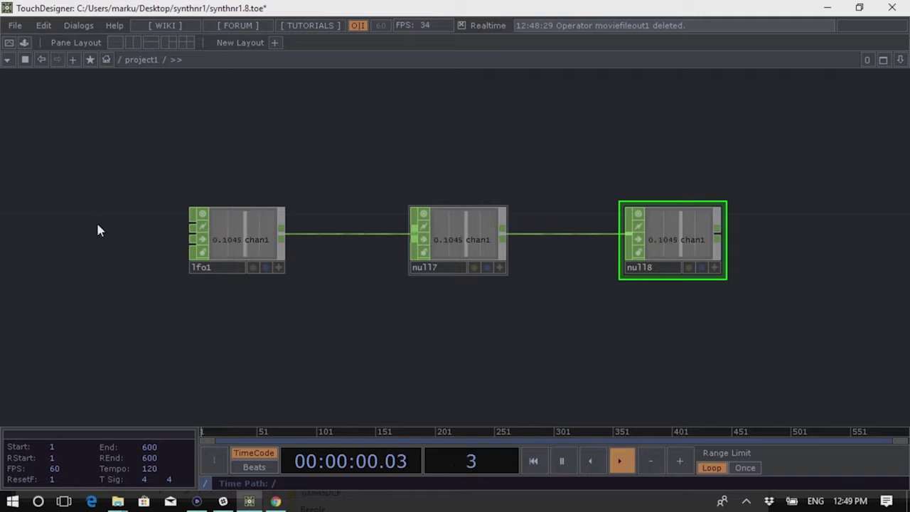
scroll(344, 242, "up", 2)
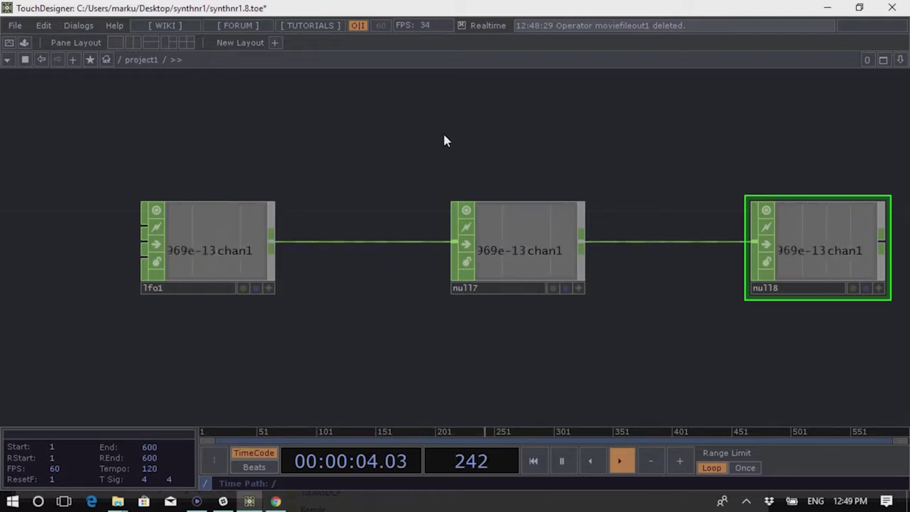
Replace the middle Null CHOP with a Math CHOP placed between lfo1 and the last Null
right_click(457, 209)
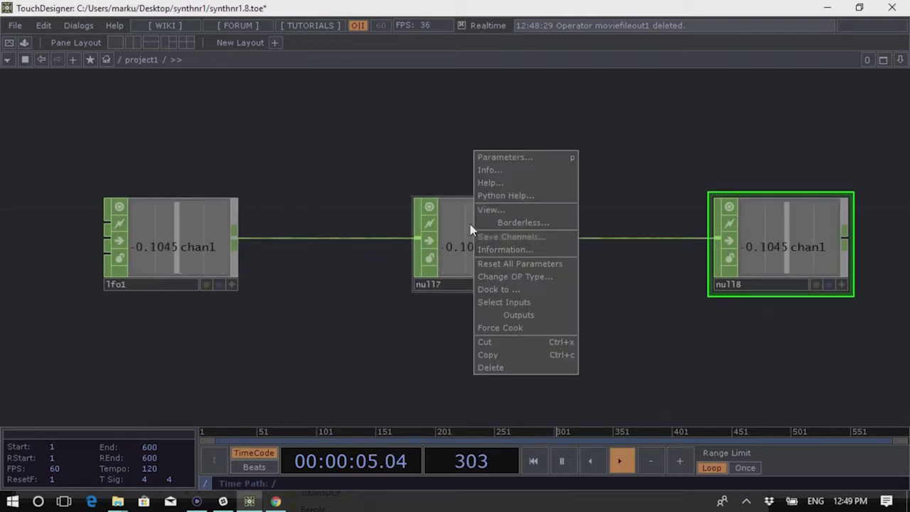
left_click(505, 367)
right_click(238, 243)
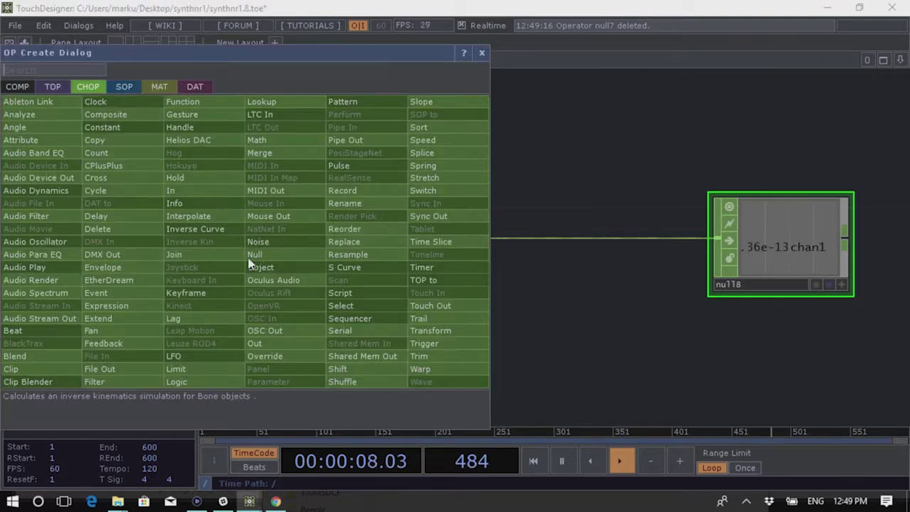
left_click(285, 141)
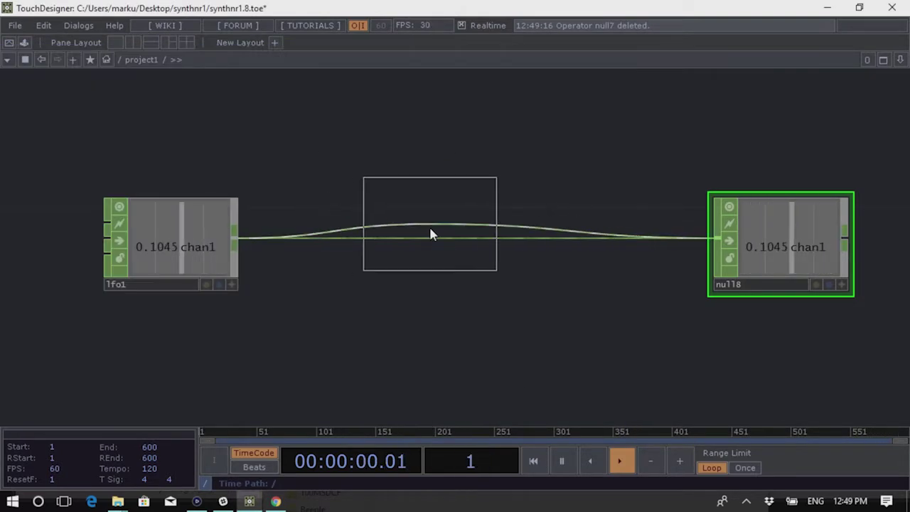
left_click(431, 234)
Look through the Math CHOP's Mult-Add and Range parameters and raise Multiply to double the LFO signal
key("p")
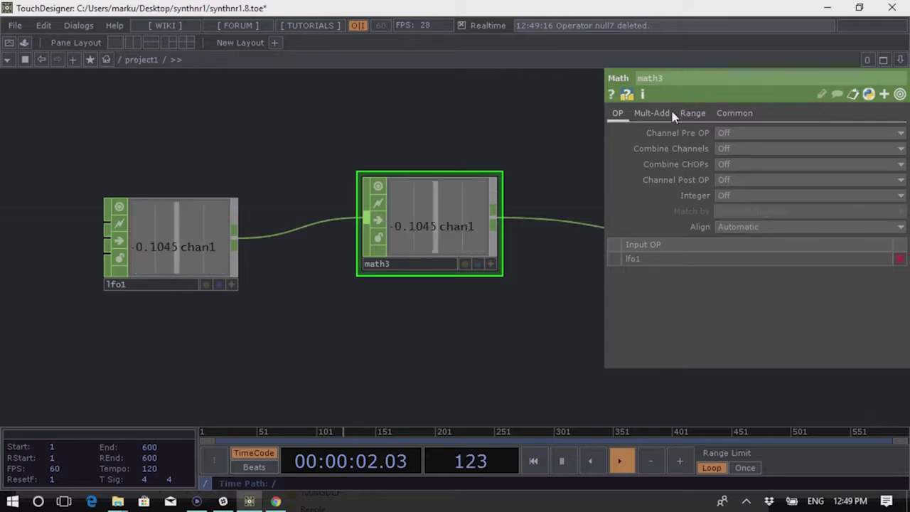
left_click(652, 112)
left_click(693, 113)
left_click(652, 113)
middle_click_drag(744, 146, 764, 142)
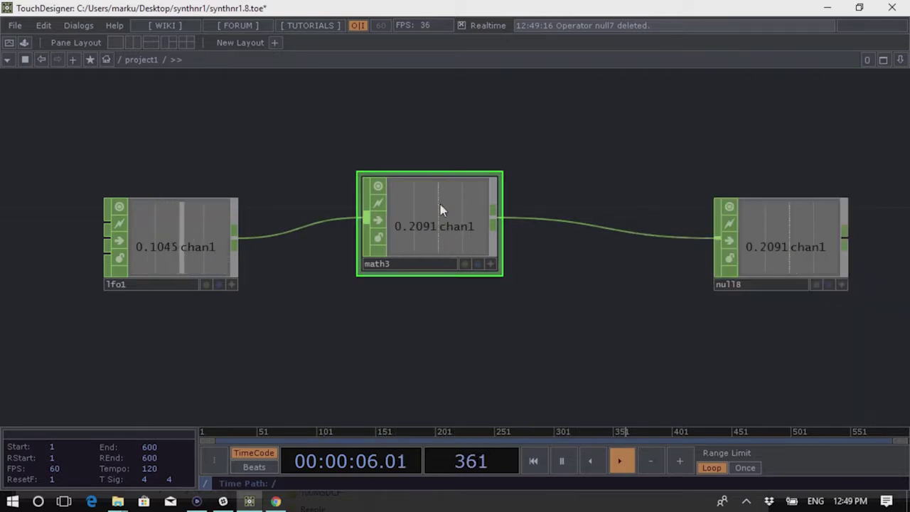
Move math3 into a straight line between lfo1 and null8
left_click_drag(445, 206, 474, 235)
left_click_drag(531, 359, 290, 191)
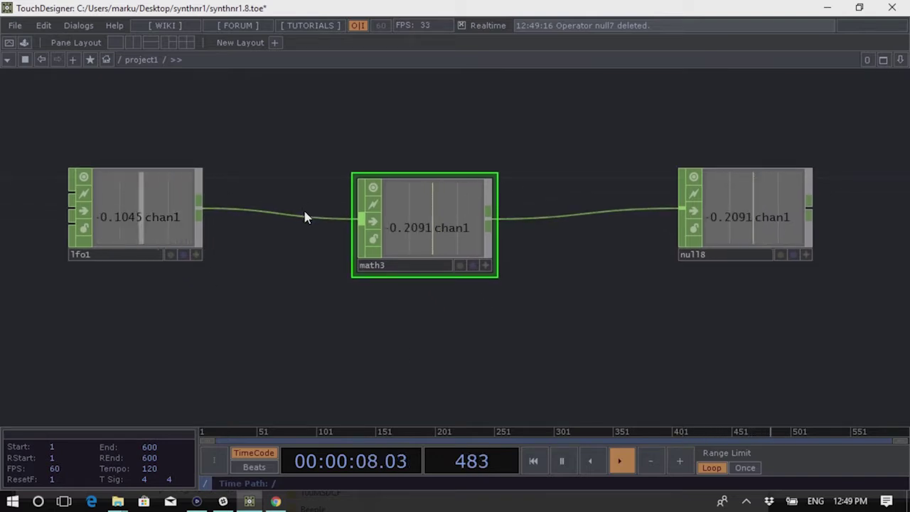
mouse_move(401, 234)
left_mouse_down()
mouse_move(401, 215)
mouse_move(401, 225)
left_mouse_up()
Select lfo1, math3 and null8 together and turn off their node viewers
left_click_drag(138, 111, 742, 301)
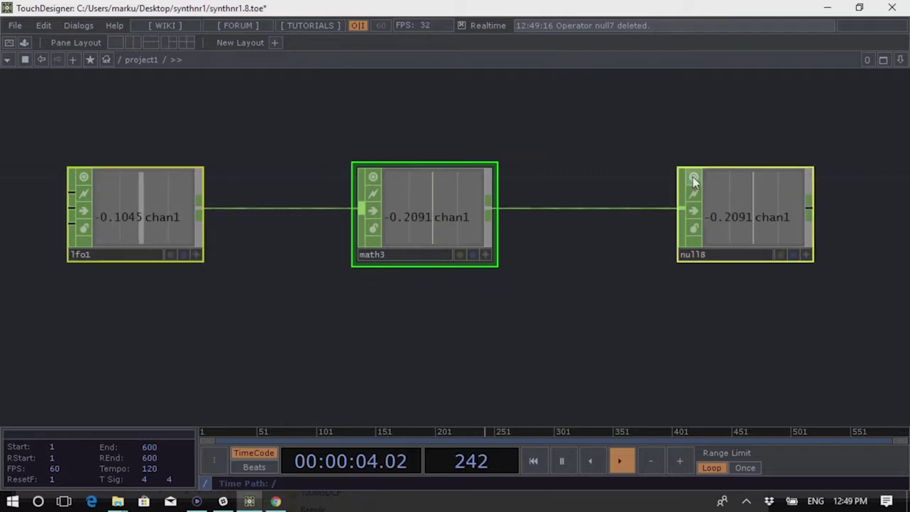
key("v")
left_click(624, 293)
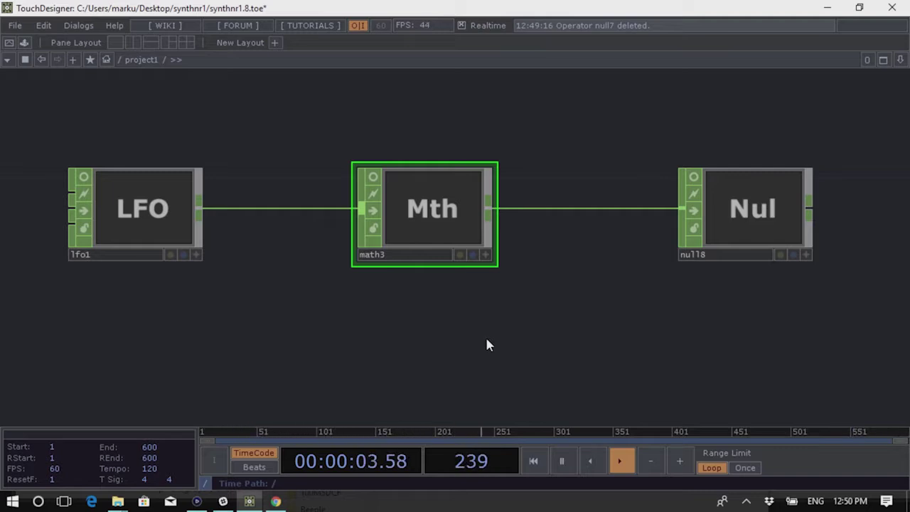
Select the three CHOPs again and turn their node viewers back on
scroll(549, 310, "down", 2)
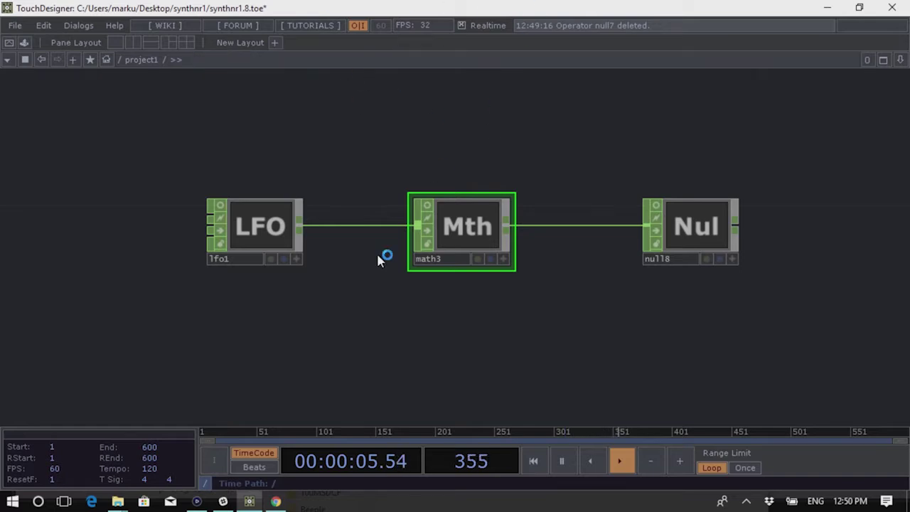
left_click_drag(496, 303, 501, 309)
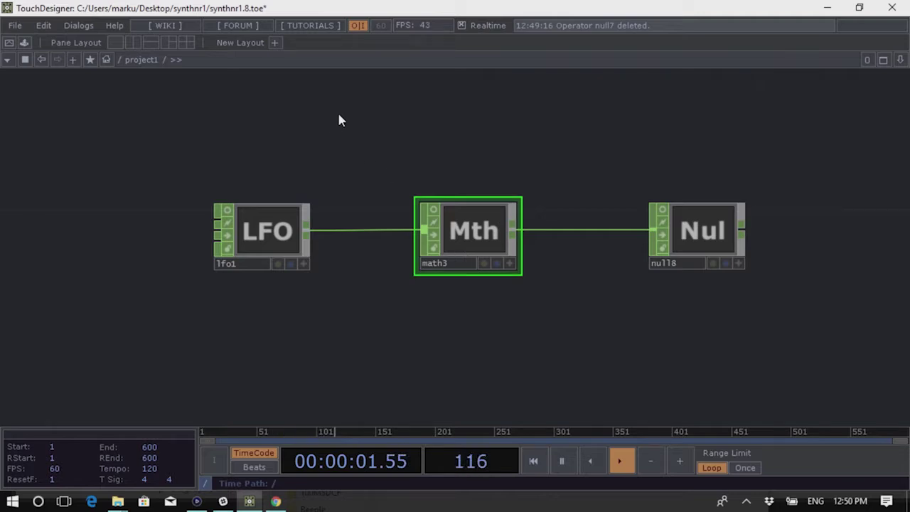
left_click_drag(752, 330, 752, 331)
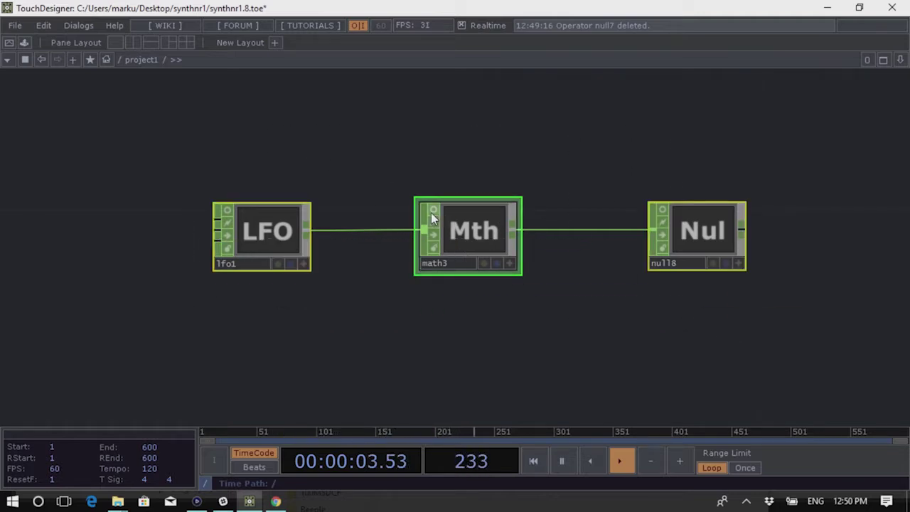
left_click(431, 213)
Create a Constant TOP and place it below null8
key("Tab")
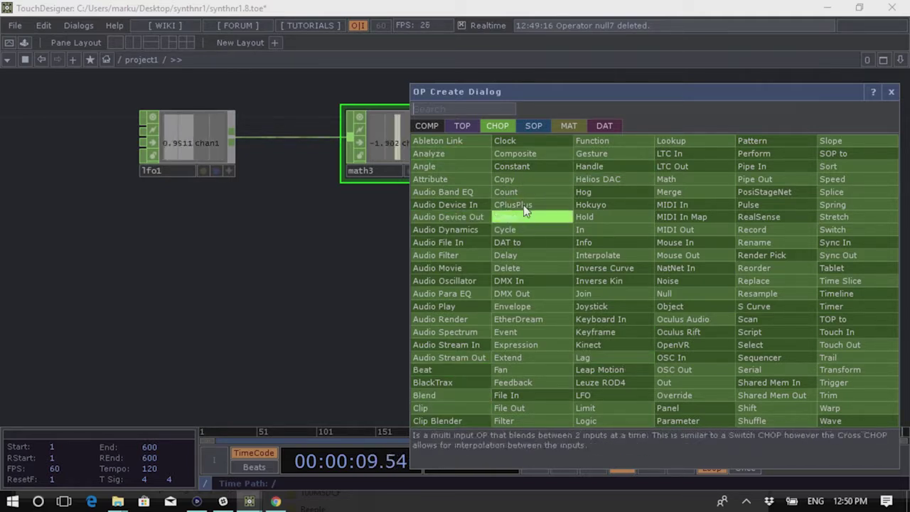
left_click(462, 125)
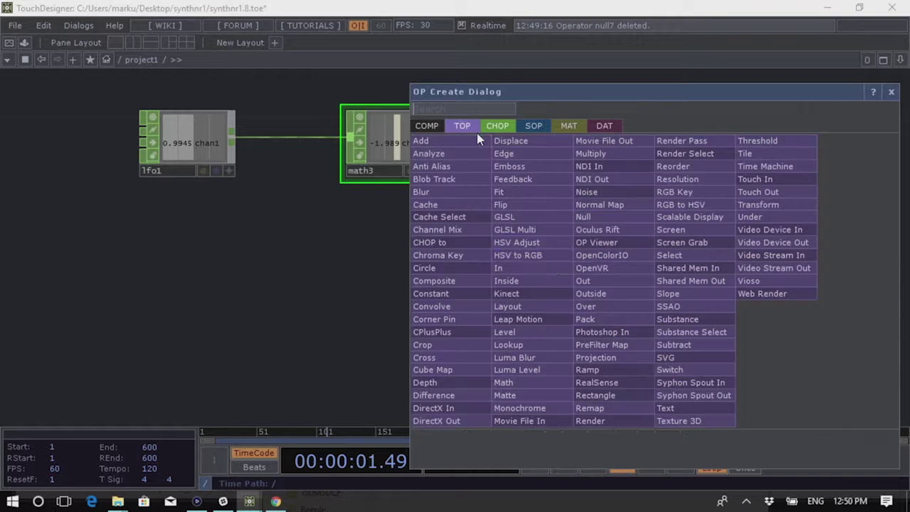
type("c")
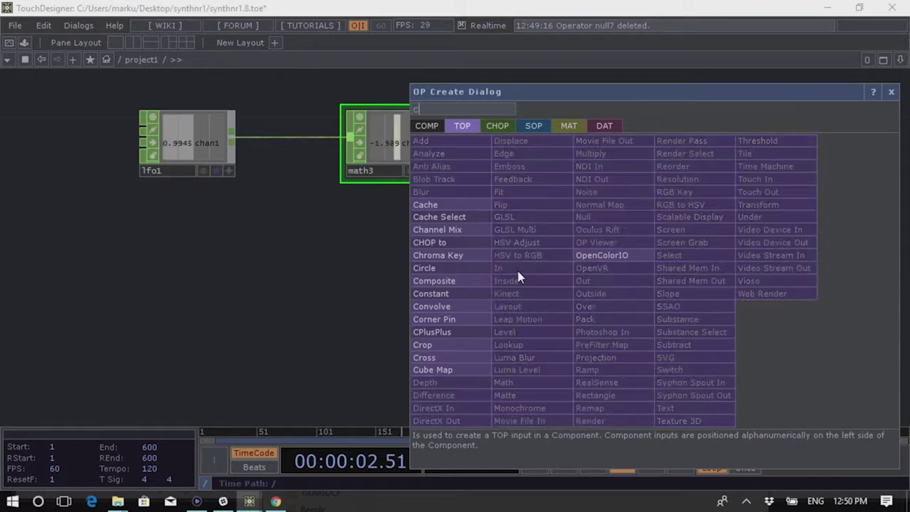
left_click(448, 294)
left_click(612, 273)
Export null8's chan1 to the first Color value of the Constant TOP
key("p")
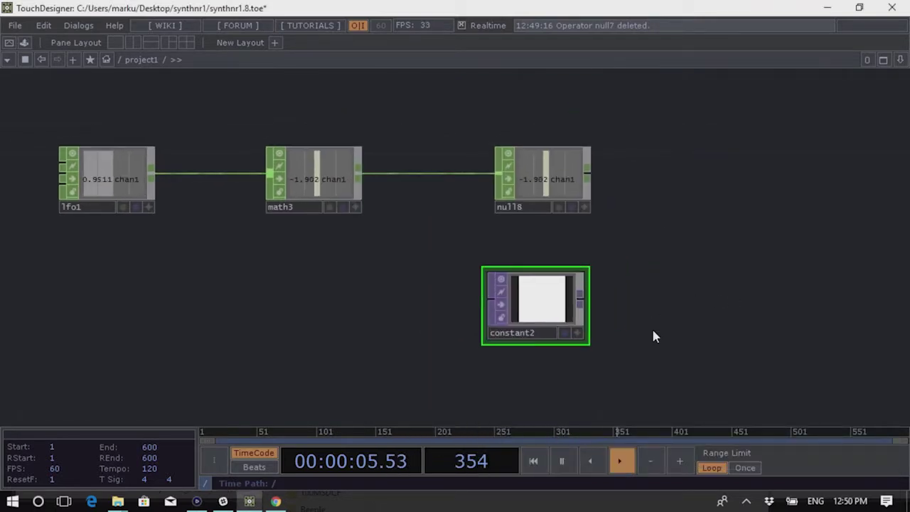
left_click_drag(567, 183, 775, 133)
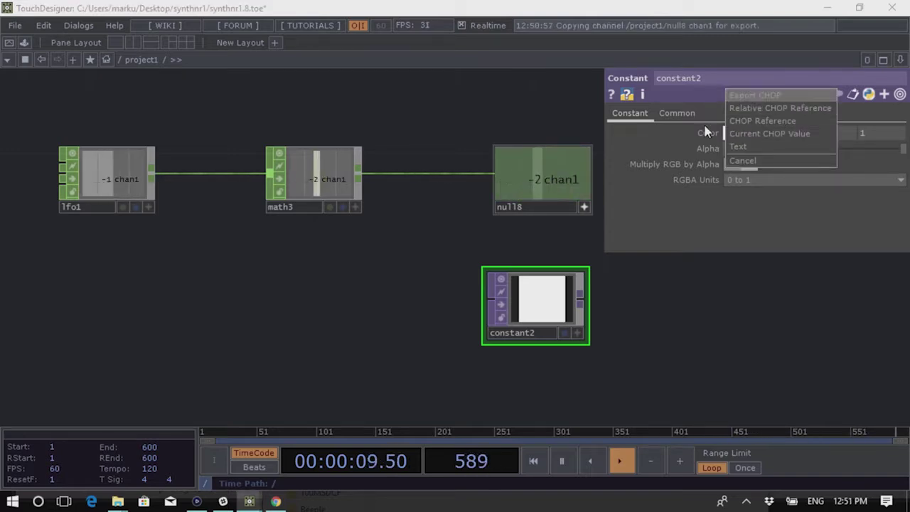
left_click(776, 96)
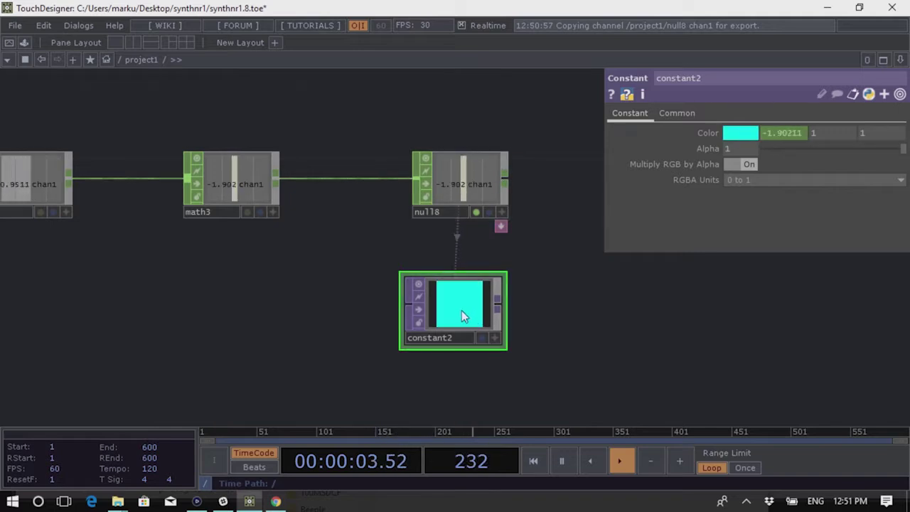
Select lfo1, math3 and null8 and turn off the viewers of all three CHOPs
key("h")
scroll(636, 318, "down", 3)
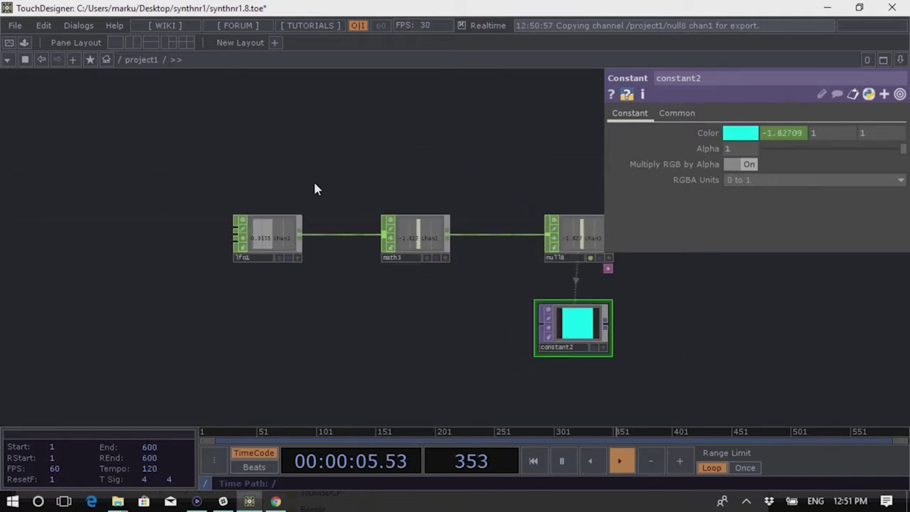
right_click_drag(220, 183, 594, 282)
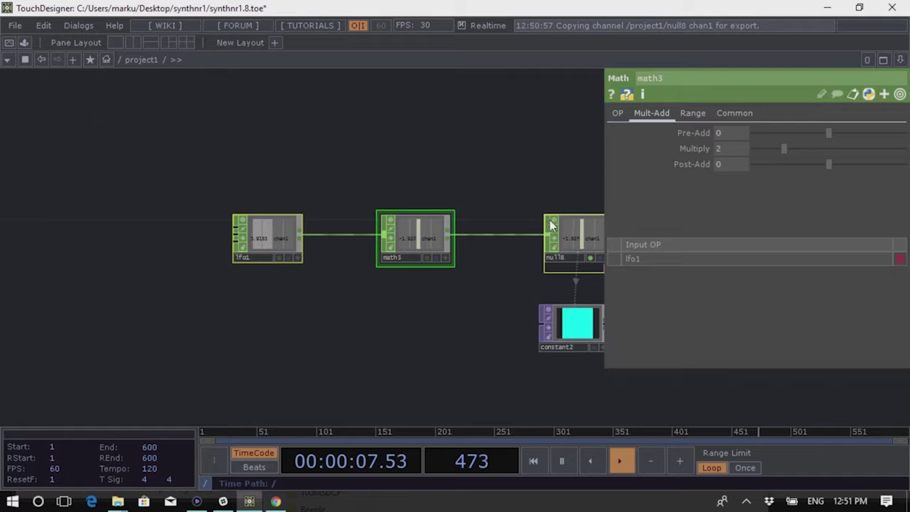
key("h")
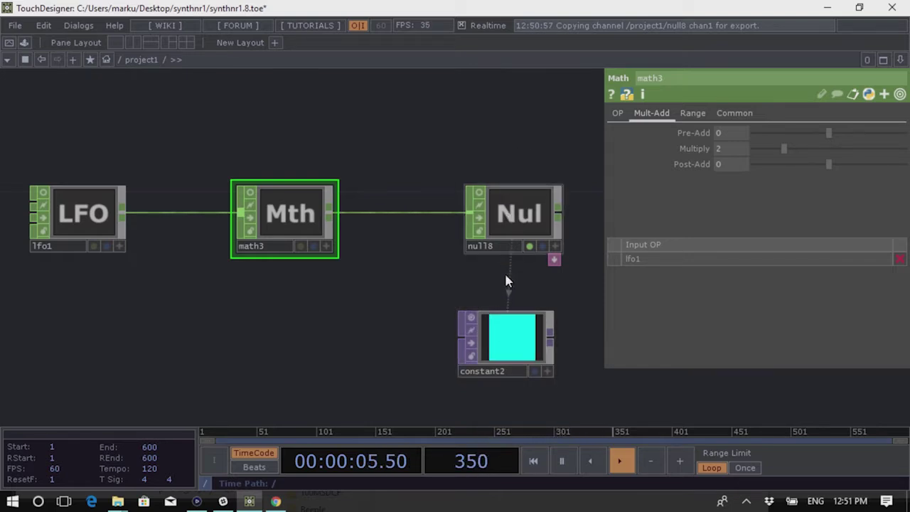
Move the Constant TOP to below the gap between math3 and null8
left_click(472, 318)
scroll(508, 353, "up", 2)
left_click_drag(519, 362, 356, 322)
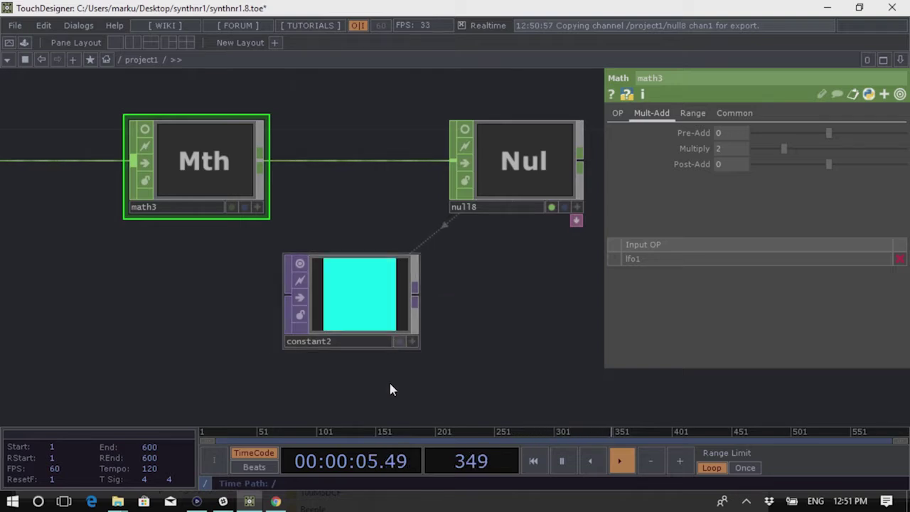
left_click_drag(419, 326, 407, 314)
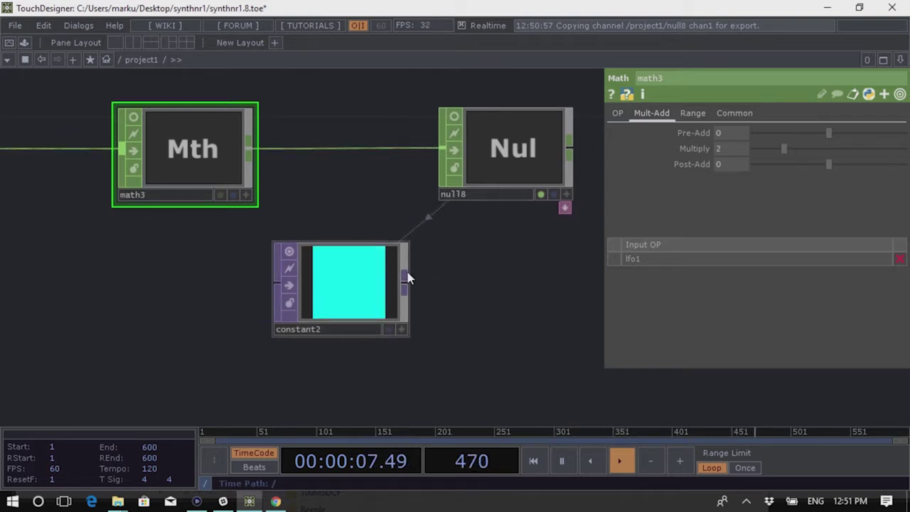
Turn on the node viewer of null8 alone
scroll(510, 303, "down", 3)
scroll(519, 260, "up", 6)
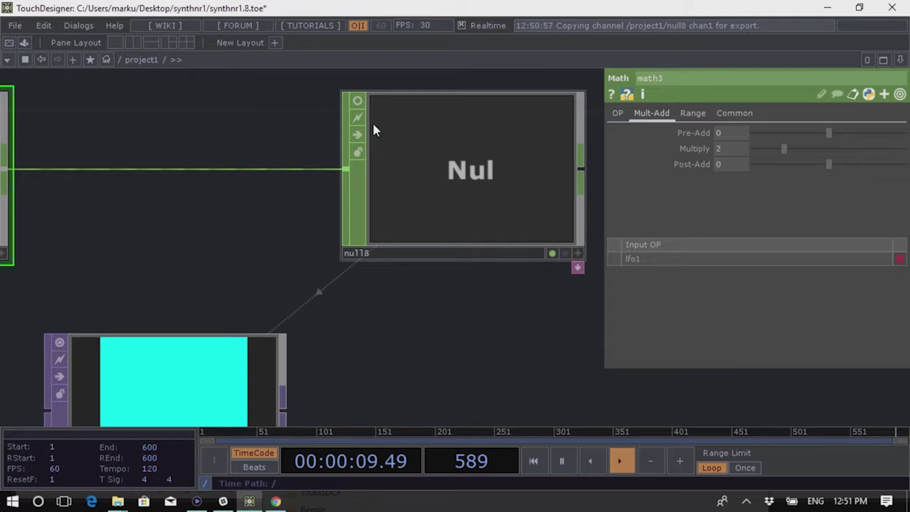
left_click(358, 100)
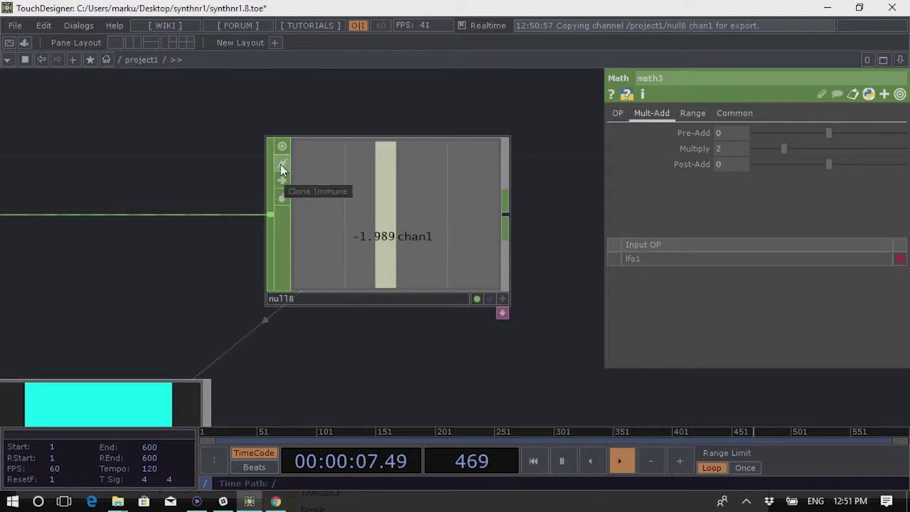
Turn on math3's viewer and switch its bypass on and off to compare the signal reaching null8
scroll(305, 249, "down", 3)
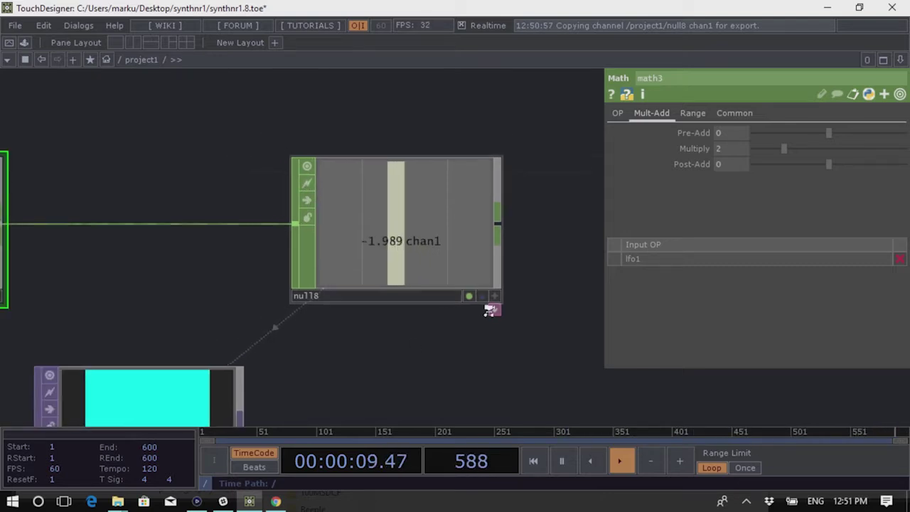
left_click_drag(294, 320, 359, 311)
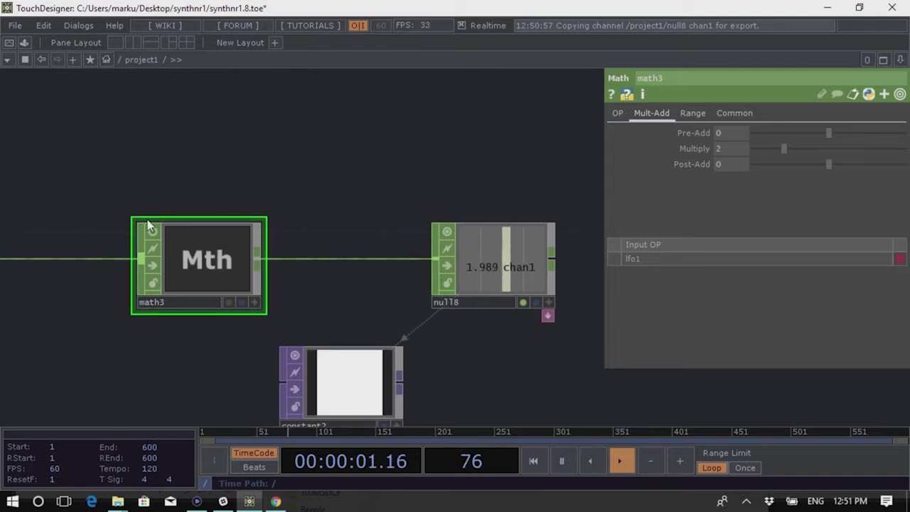
left_click(154, 265)
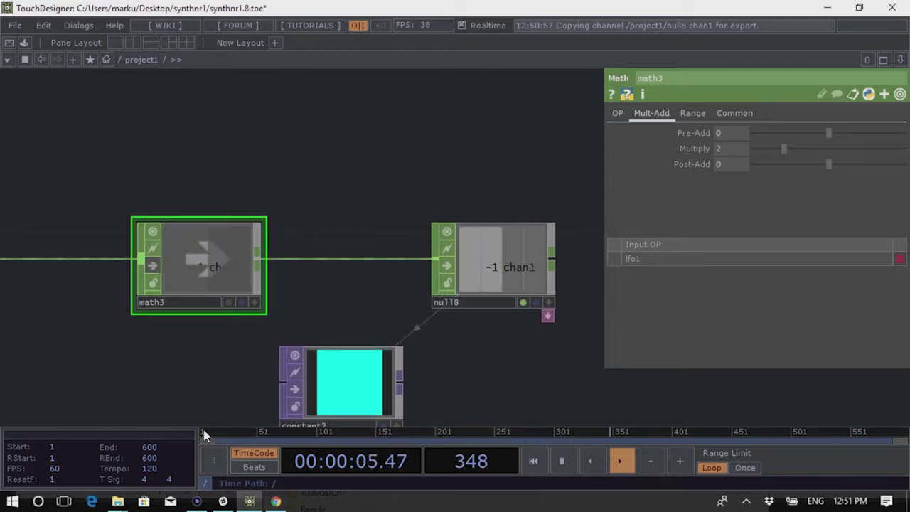
left_click_drag(206, 224, 370, 190)
left_click(315, 235)
left_click_drag(440, 252, 241, 276)
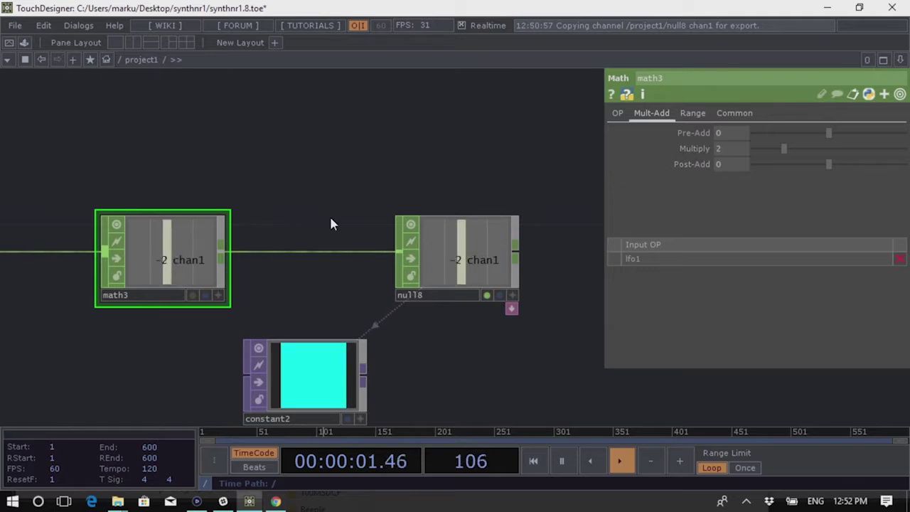
Bypass math3 once more, re-enable it, and lock it to freeze its output
middle_click_drag(151, 256, 203, 248)
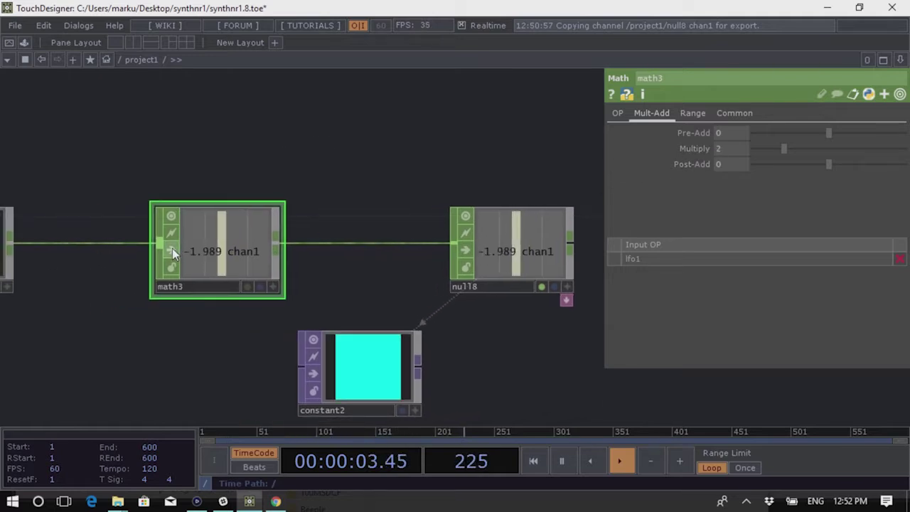
left_click(170, 250)
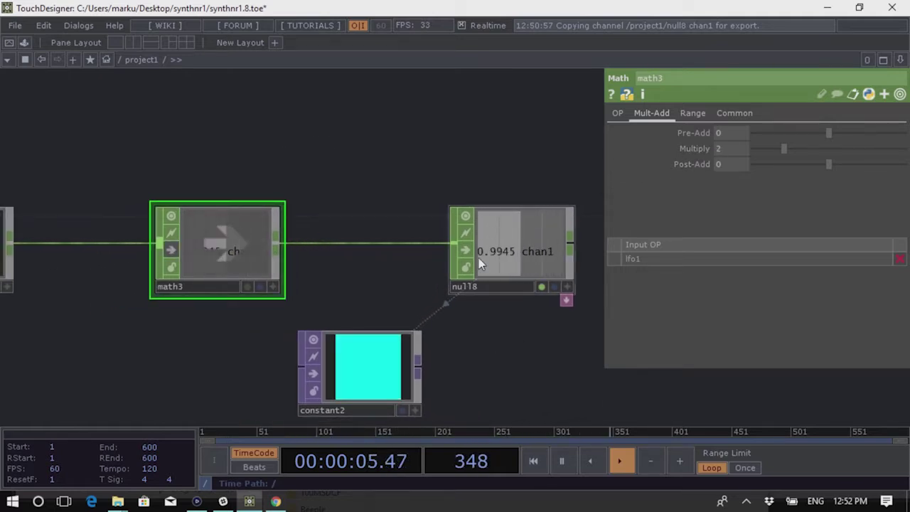
left_click(171, 249)
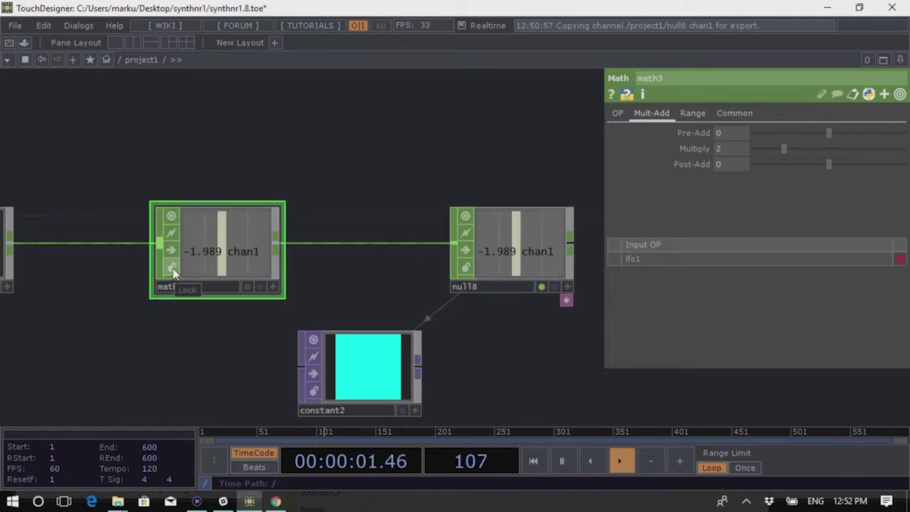
left_click(173, 267)
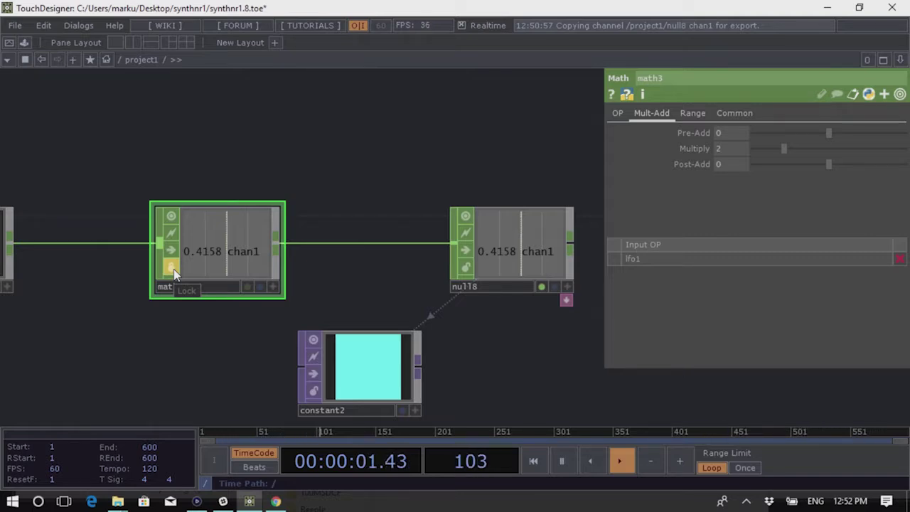
Move the Constant TOP directly beneath null8
scroll(400, 218, "down", 5)
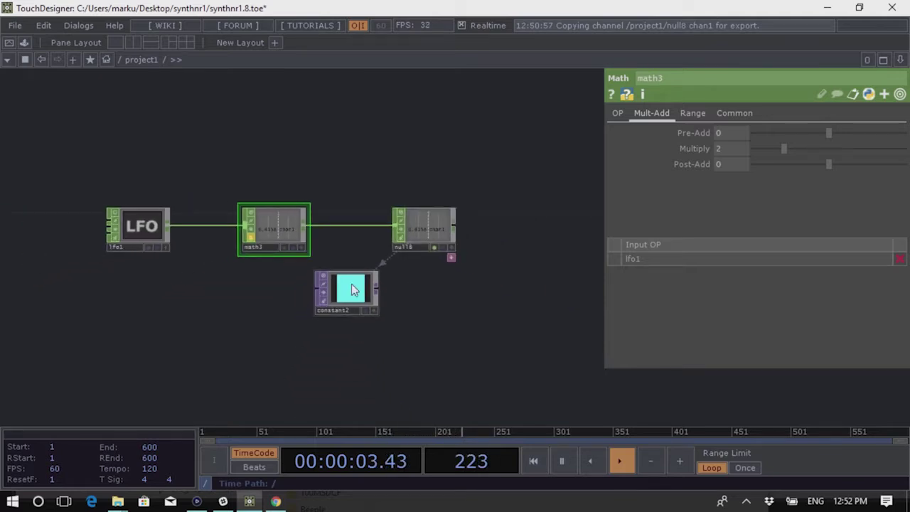
left_click_drag(351, 289, 419, 318)
left_click_drag(486, 318, 468, 264)
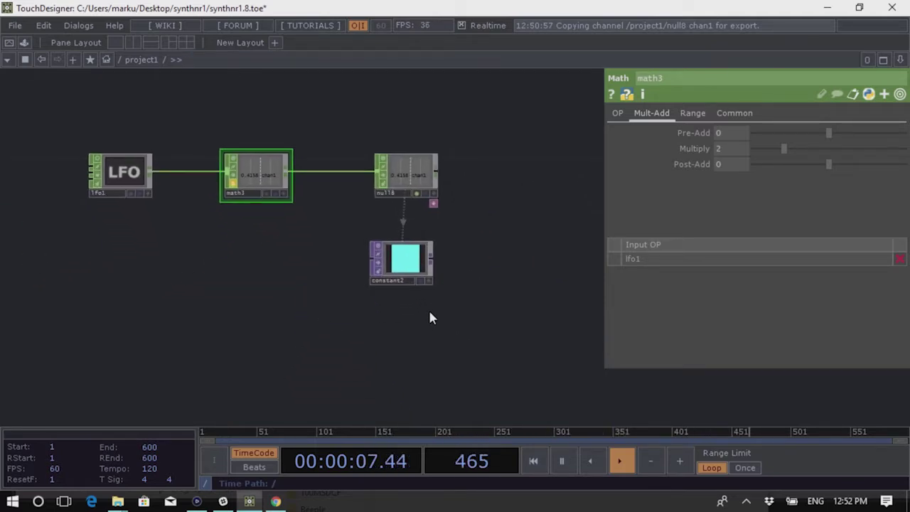
Lock the Constant TOP so its current color stays frozen
scroll(412, 256, "up", 3)
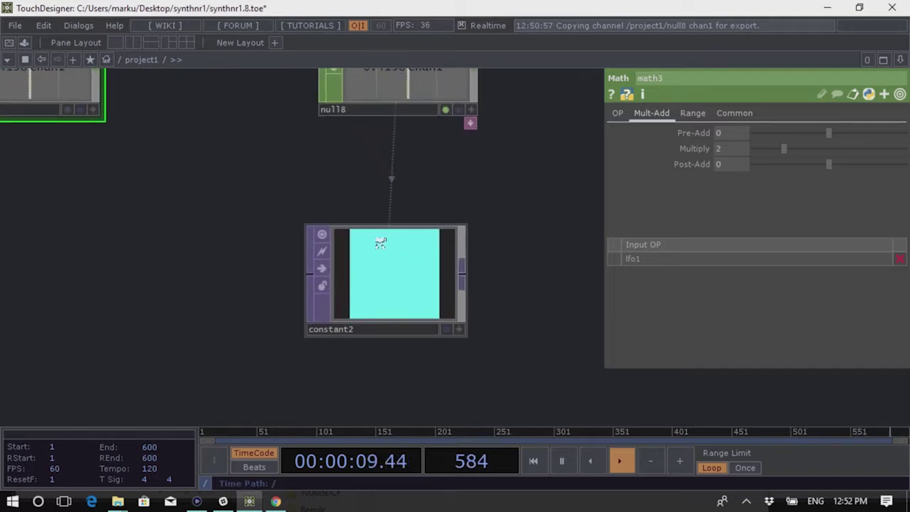
scroll(376, 244, "down", 3)
key("Tab")
left_click(681, 386)
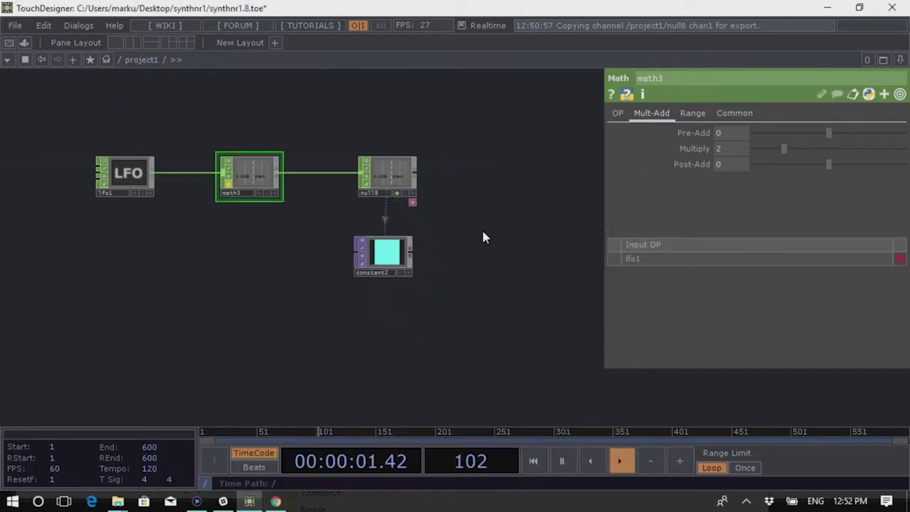
scroll(296, 305, "up", 5)
left_click(215, 264)
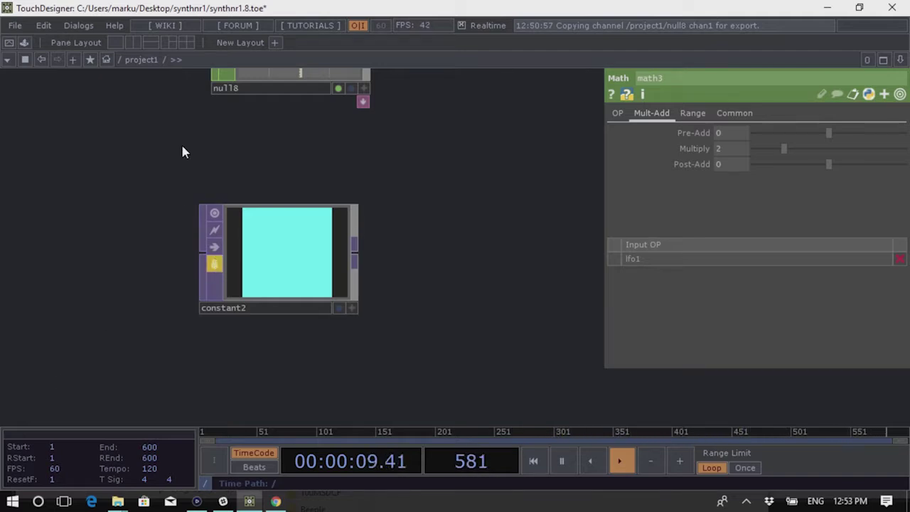
Append a Null TOP to the webcam image node below the LFO chain and lock it on its current frame
scroll(183, 149, "down", 10)
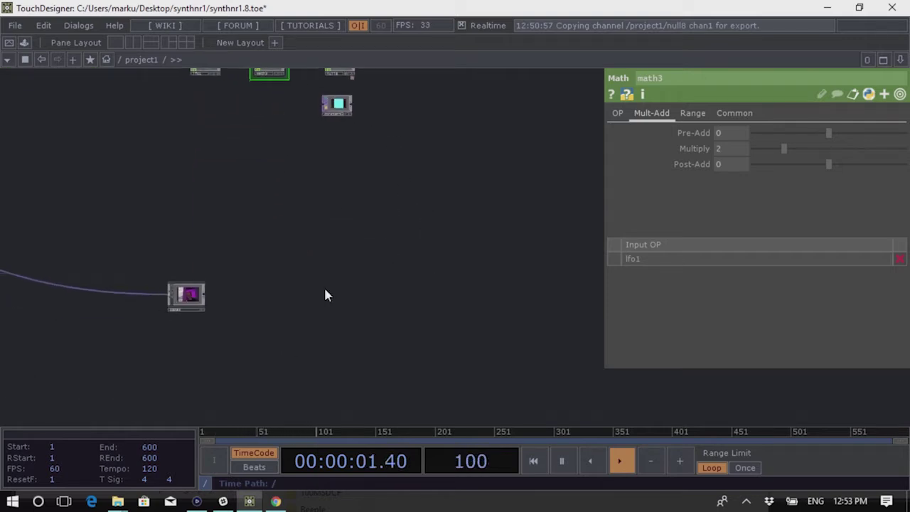
key("Tab")
key("Escape")
scroll(249, 315, "up", 5)
left_click(185, 270)
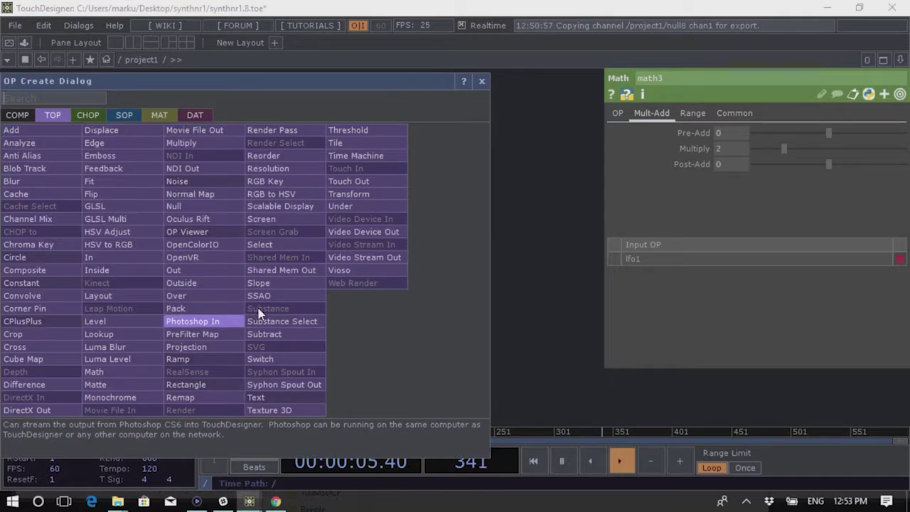
left_click(205, 205)
scroll(340, 263, "up", 3)
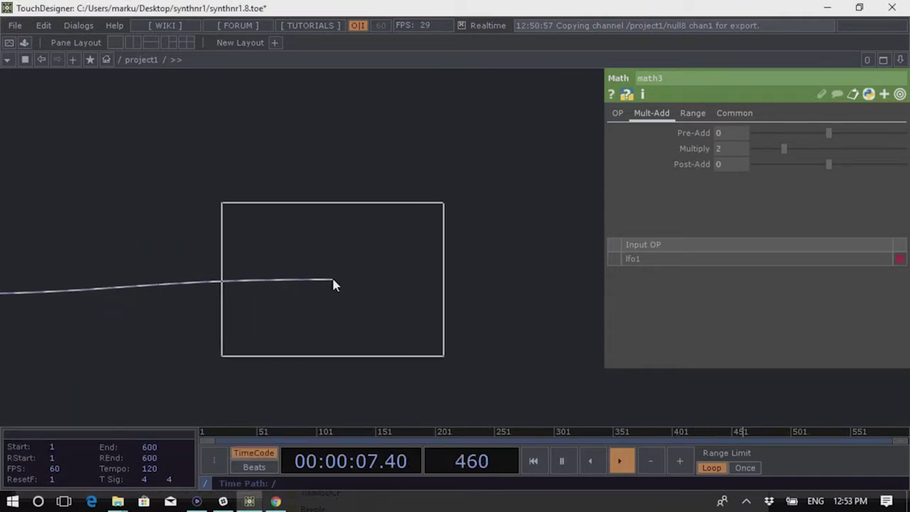
left_click(332, 285)
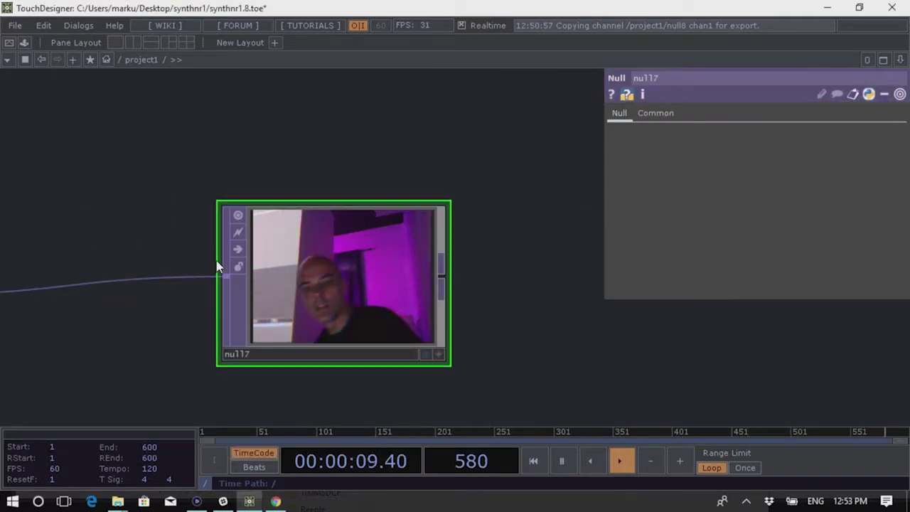
left_click(238, 265)
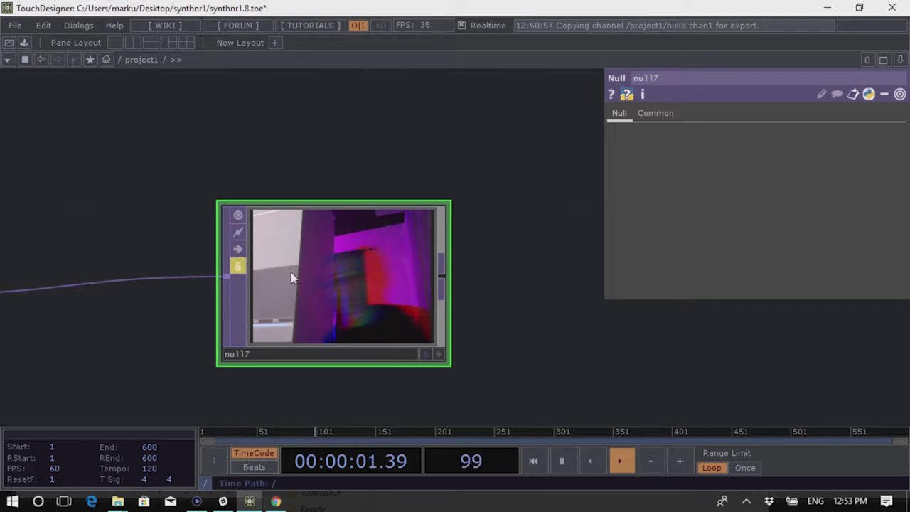
Replace the locked Null TOP and its input node with a pasted standalone copy of the locked Null
key("ctrl+c")
scroll(466, 256, "down", 4)
scroll(498, 310, "down", 5)
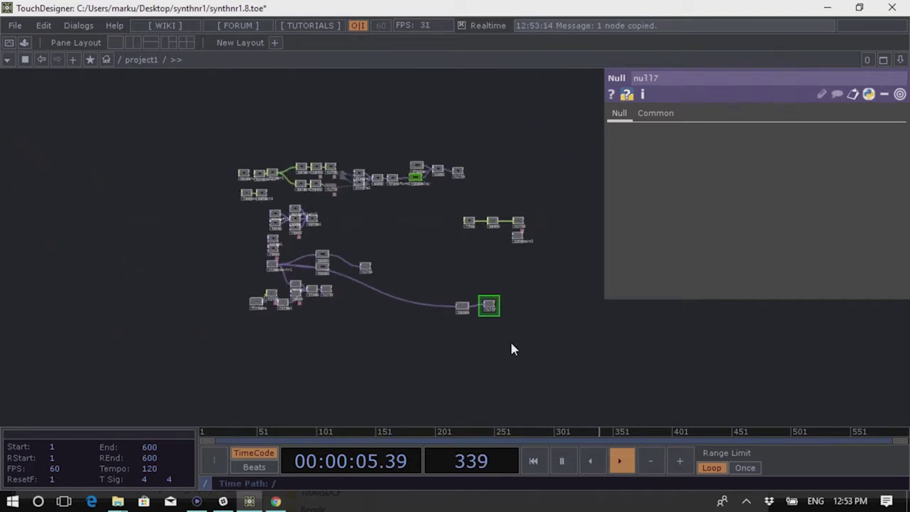
key("ctrl+z")
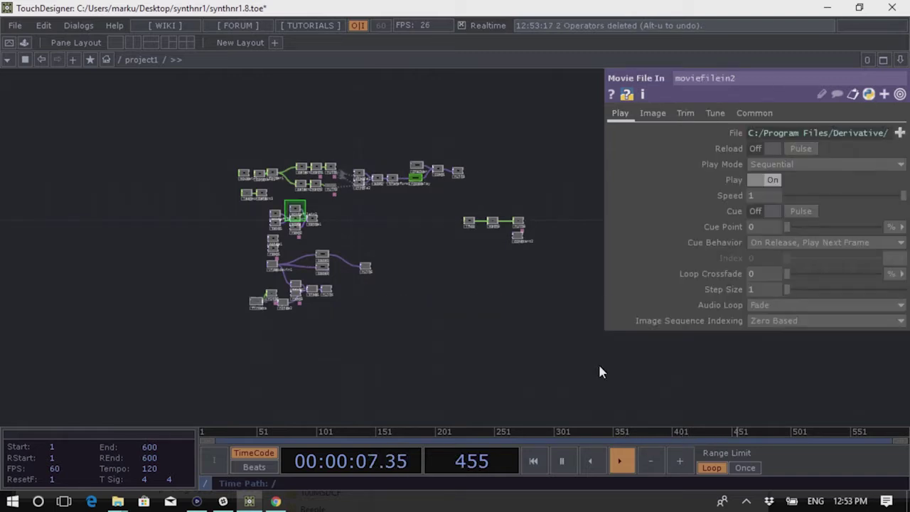
scroll(478, 301, "up", 6)
key("ctrl+v")
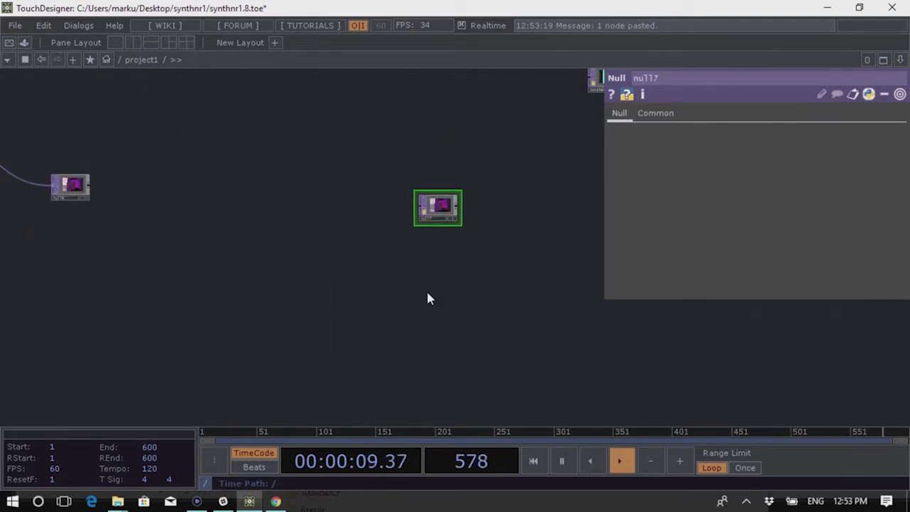
scroll(319, 273, "up", 5)
left_click(363, 213)
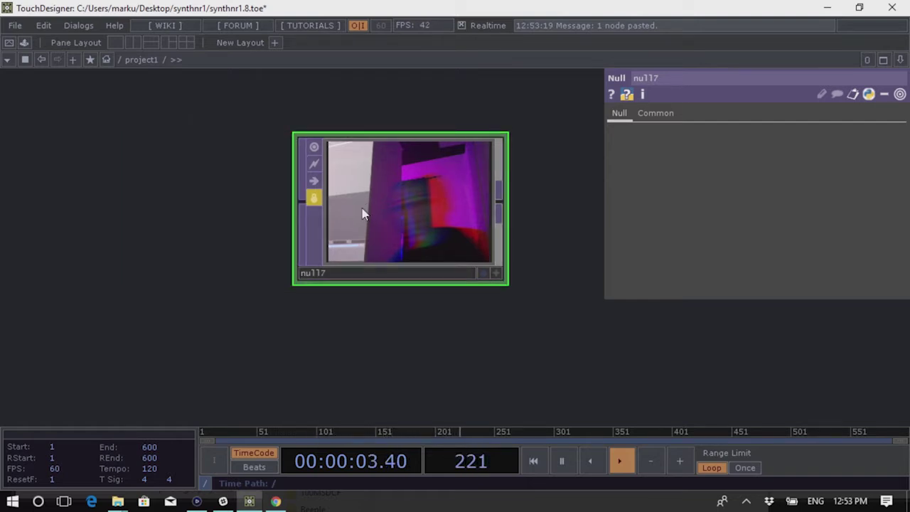
Unlock the pasted Null TOP, discarding its frozen image, and lock and unlock it once more
left_click(312, 195)
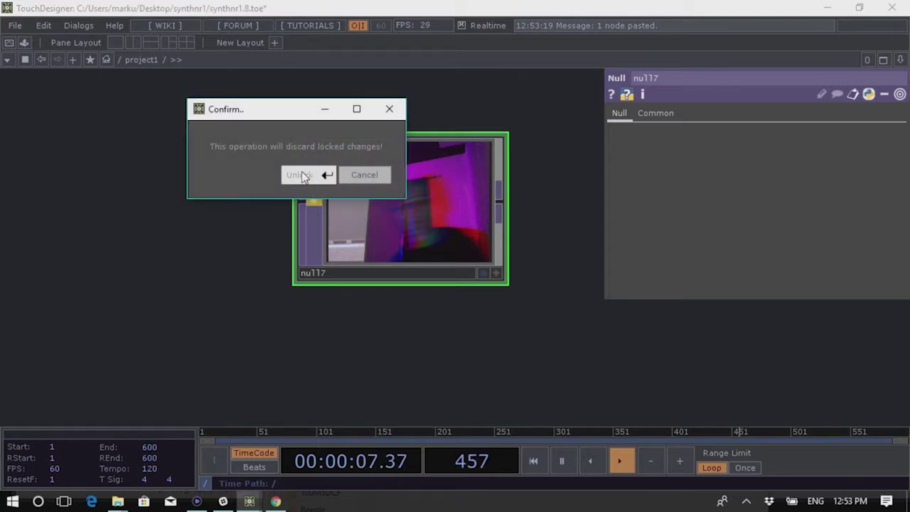
left_click(301, 174)
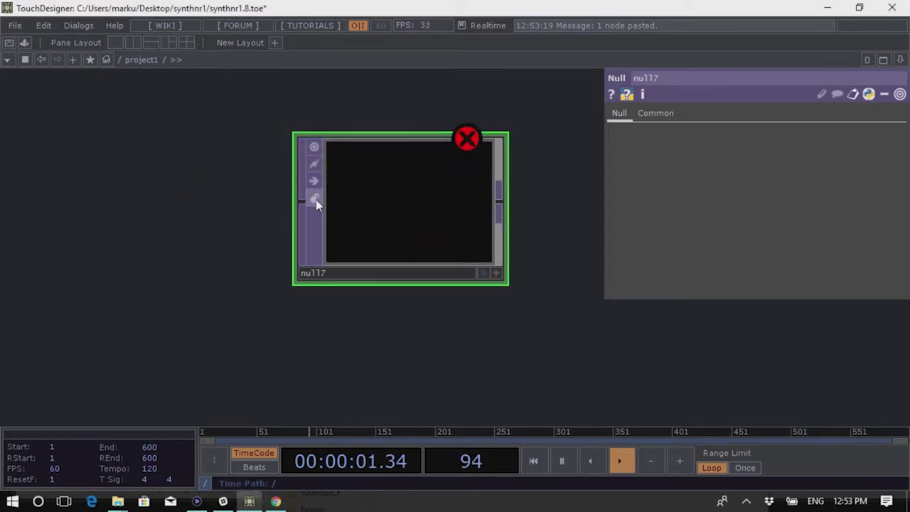
left_click(315, 199)
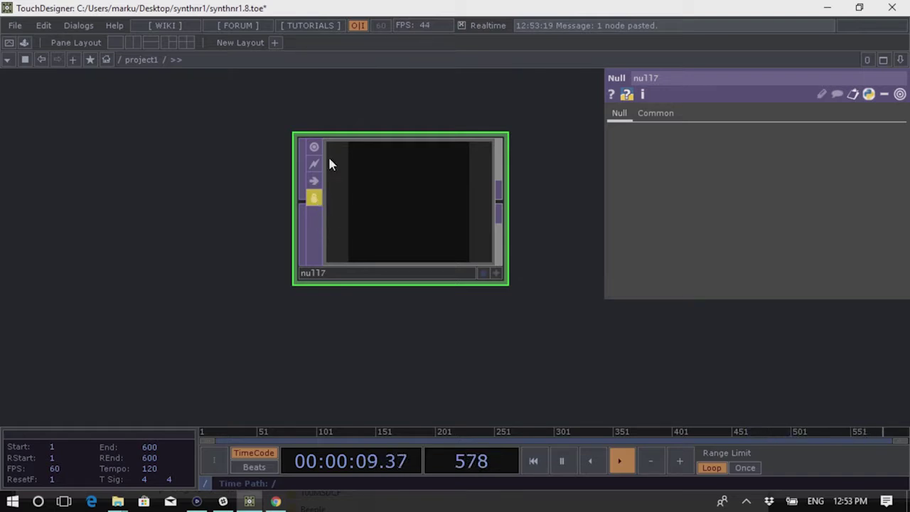
left_click(314, 198)
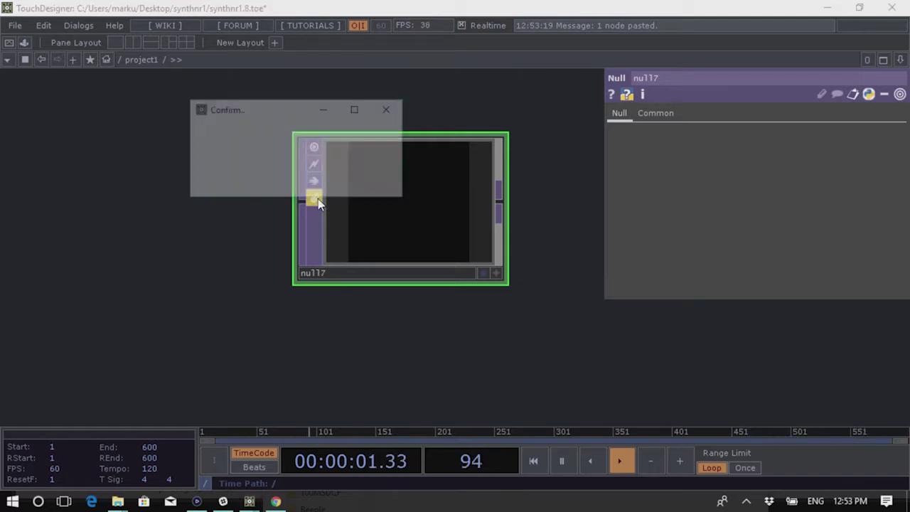
key("Return")
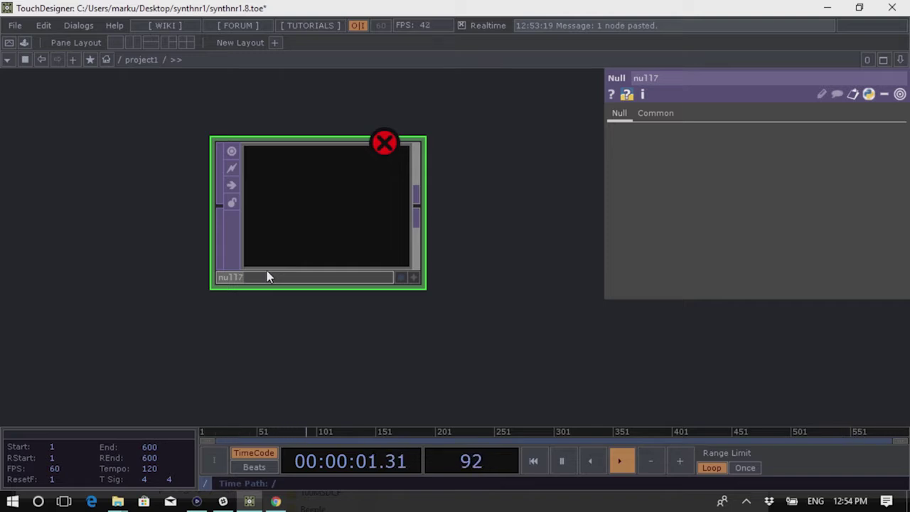
Rename the math3 operator as mathMult2
scroll(427, 345, "down", 6)
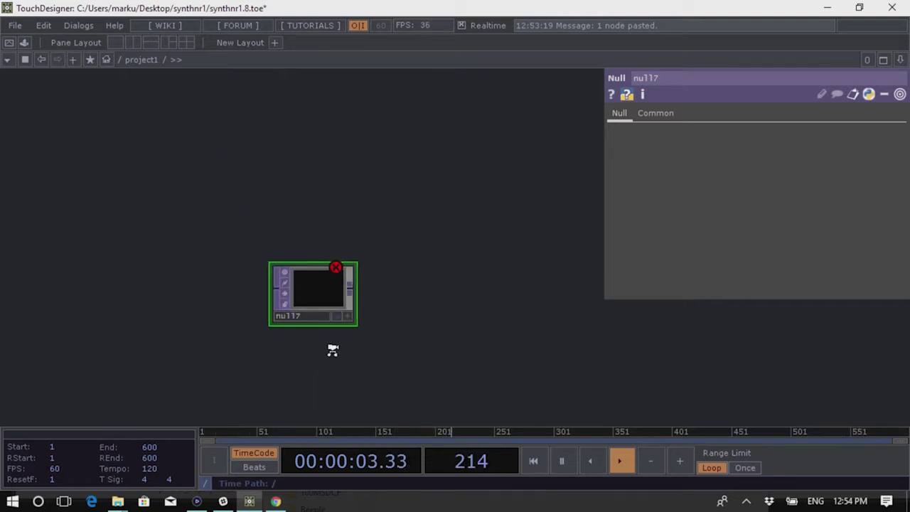
scroll(359, 160, "up", 5)
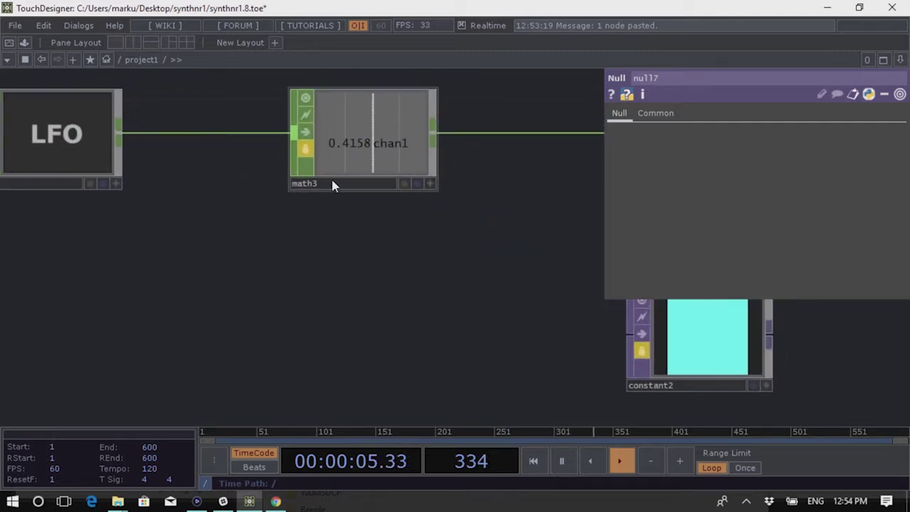
left_click(344, 191)
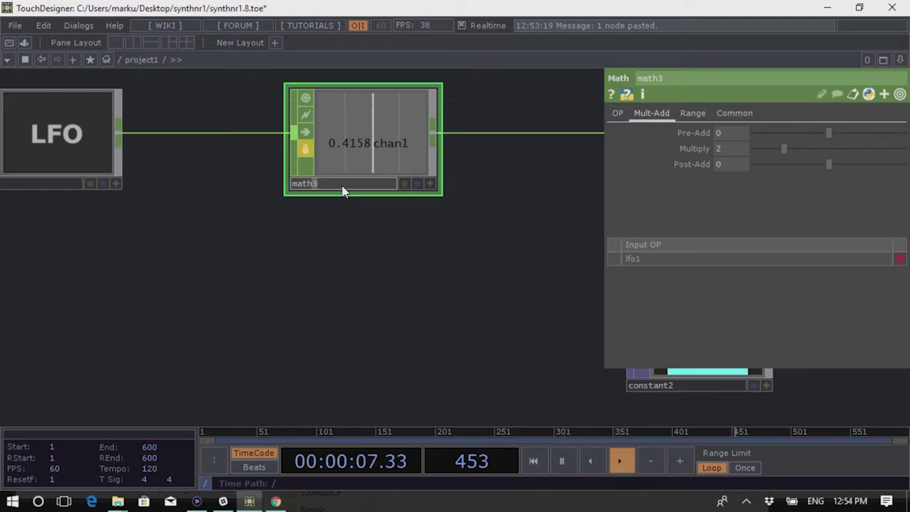
type("Mult2")
key("Return")
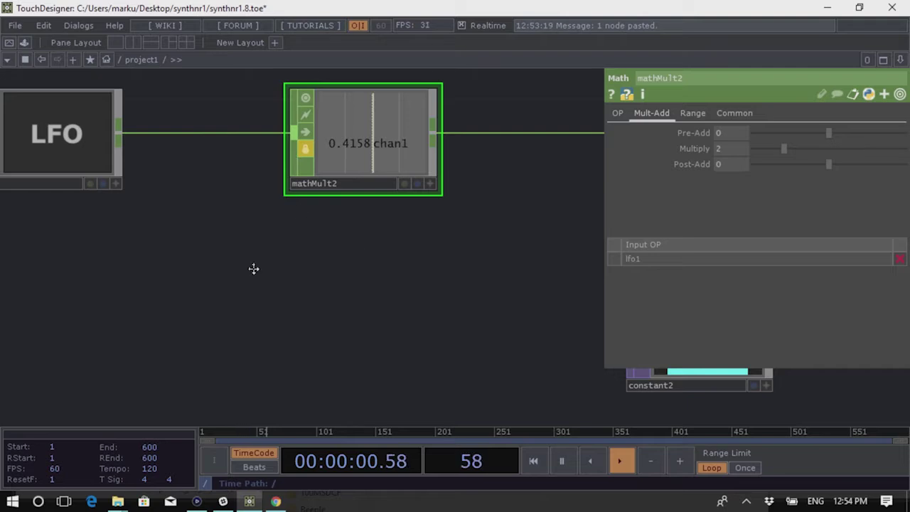
Turn on the display flags of mathMult2 and constant2 to show their output behind the network
left_click_drag(254, 268, 147, 290)
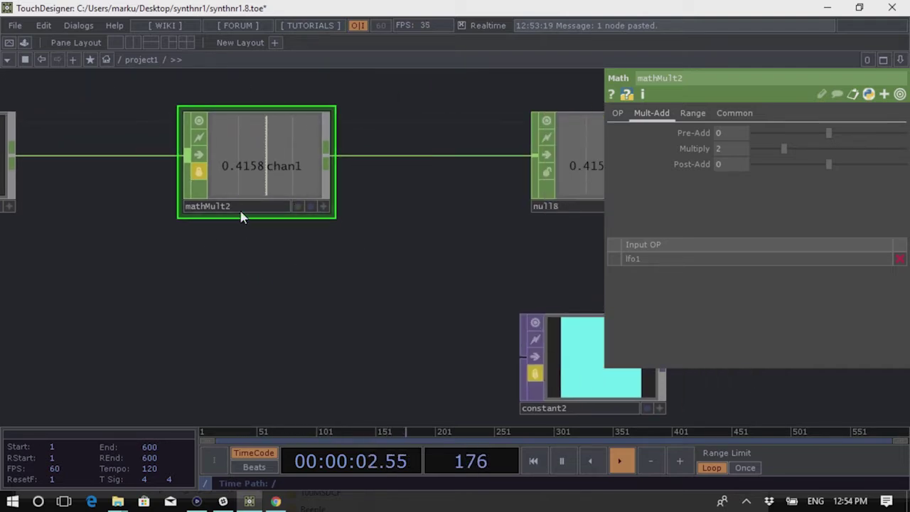
left_click_drag(320, 264, 338, 266)
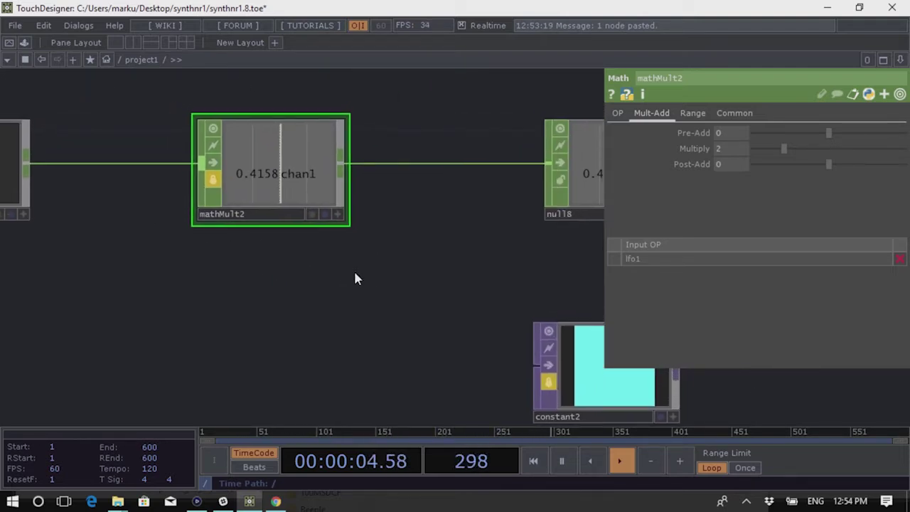
scroll(384, 153, "down", 3)
left_click_drag(383, 271, 354, 238)
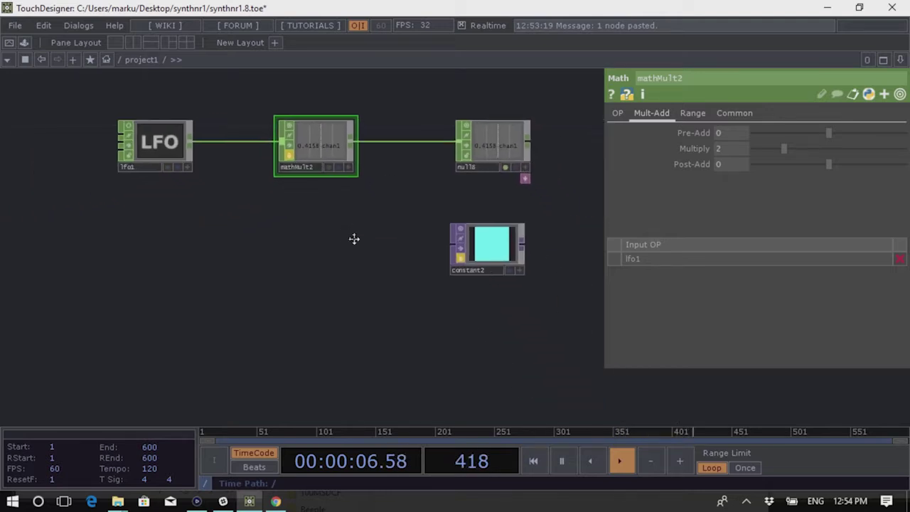
scroll(329, 197, "up", 5)
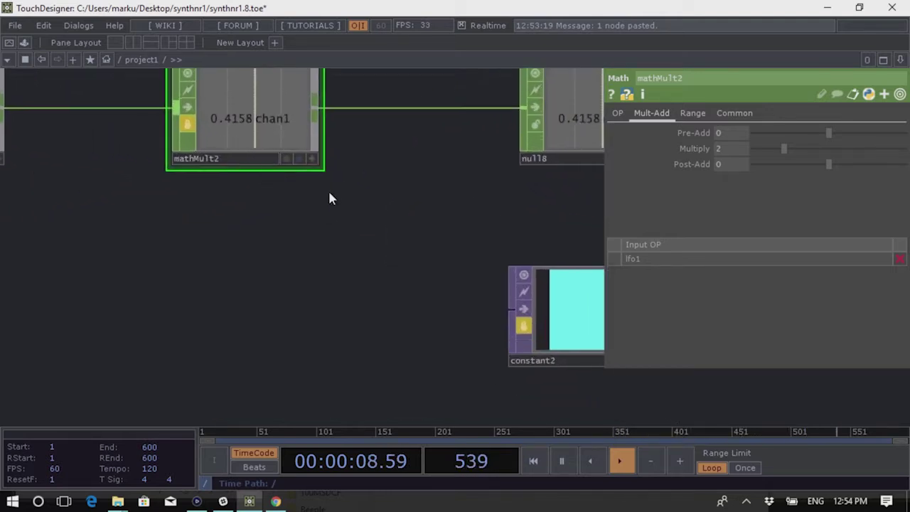
left_click(332, 219)
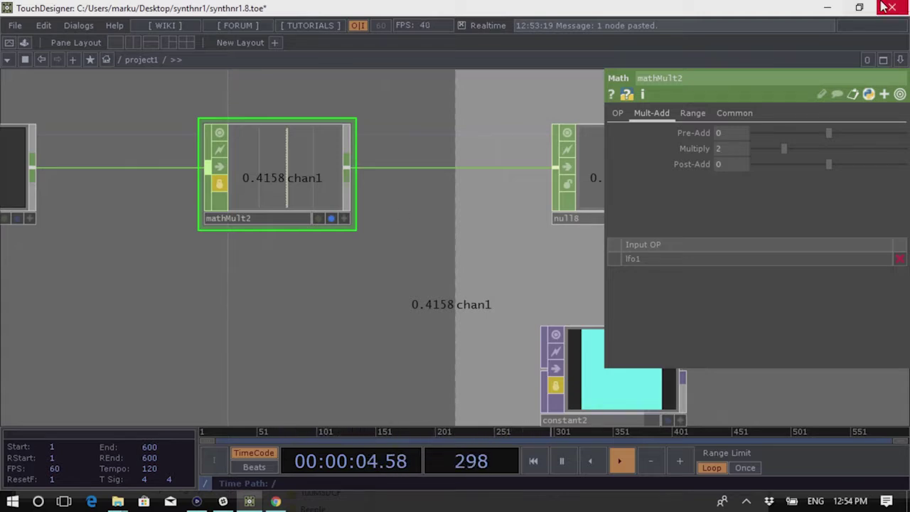
scroll(234, 188, "down", 3)
left_click(453, 306)
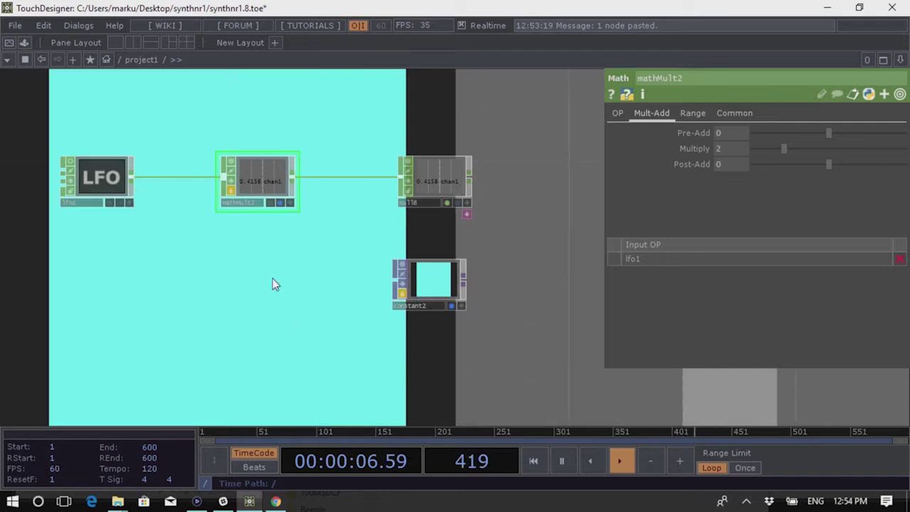
Add a Text DAT above and to the right of null8
scroll(296, 246, "down", 5)
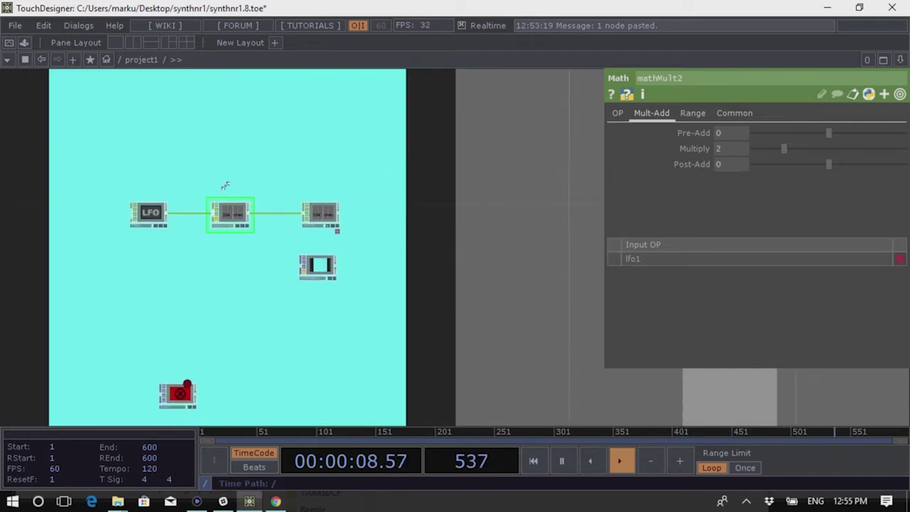
key("Tab")
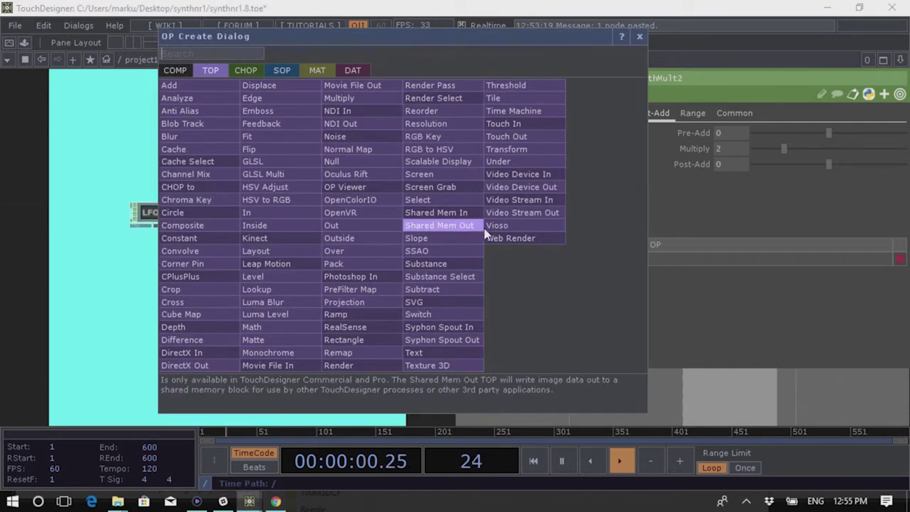
left_click(352, 70)
left_click(384, 87)
left_click(409, 189)
scroll(423, 220, "up", 4)
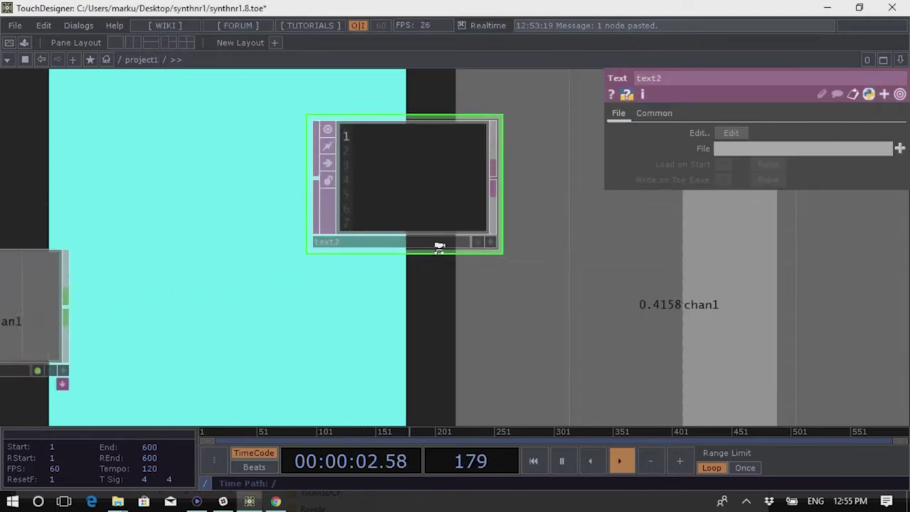
Delete the Text DAT beside null8
scroll(604, 299, "down", 4)
scroll(455, 171, "down", 3)
scroll(448, 266, "up", 3)
right_click(471, 170)
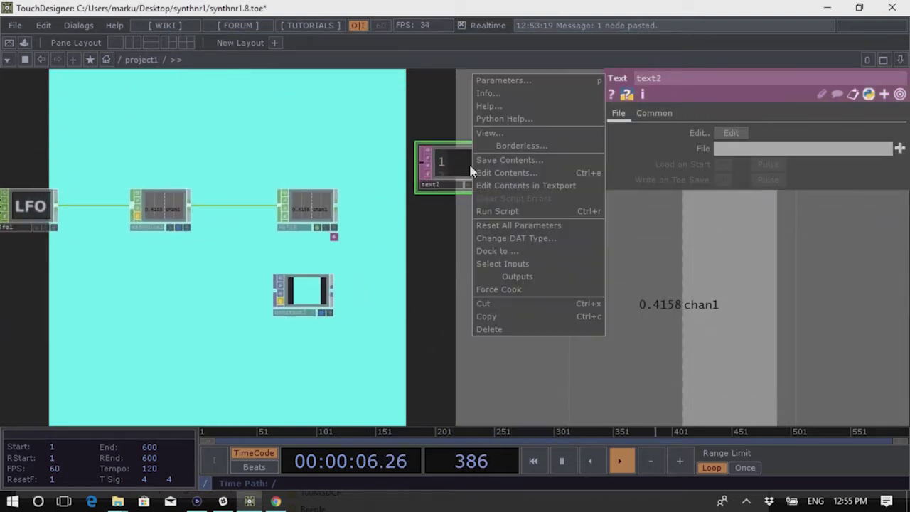
left_click(524, 330)
scroll(235, 245, "up", 3)
scroll(192, 253, "up", 4)
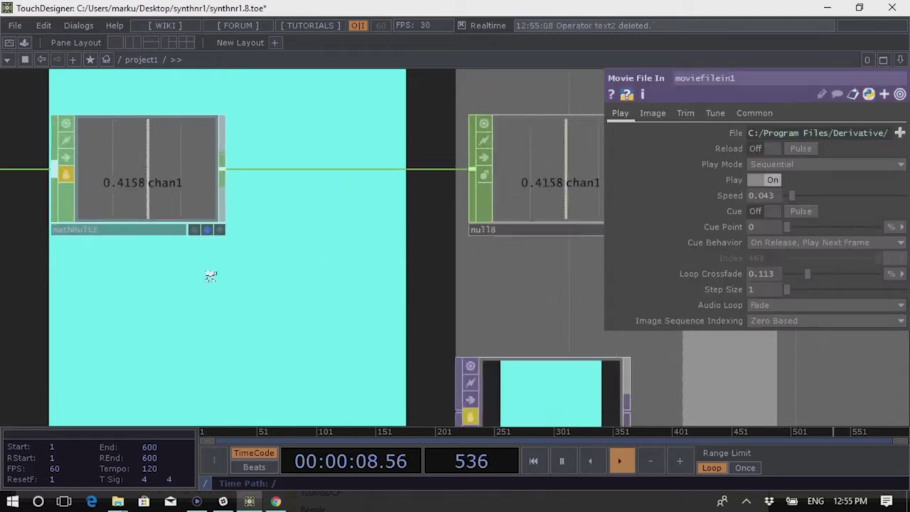
scroll(243, 246, "left", 3)
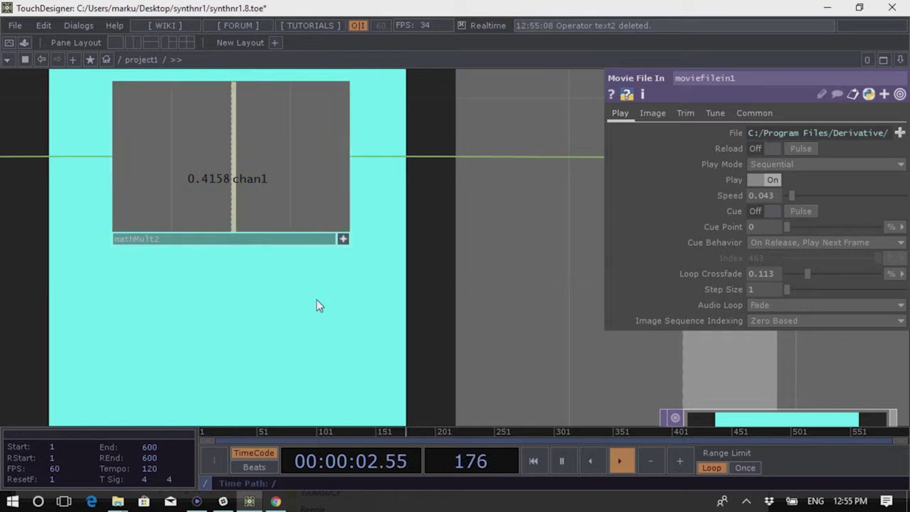
scroll(346, 269, "down", 5)
scroll(348, 284, "down", 6)
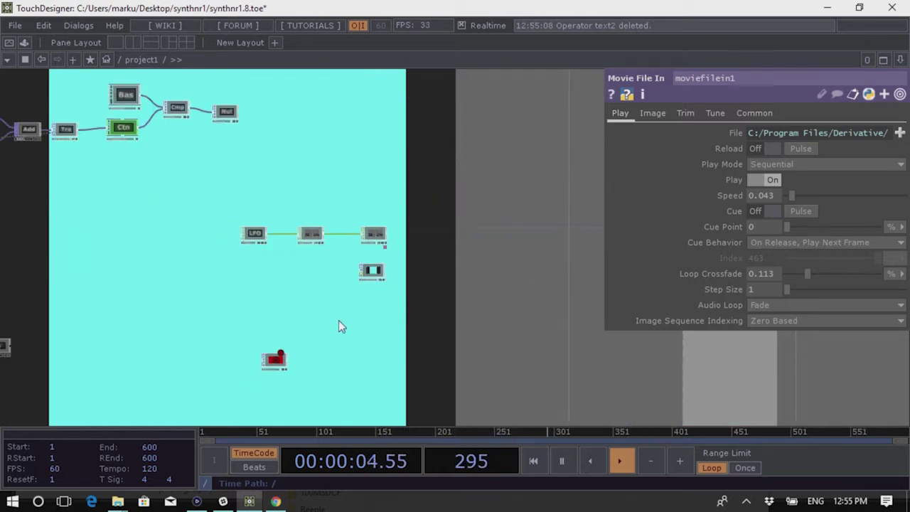
scroll(373, 322, "left", 2)
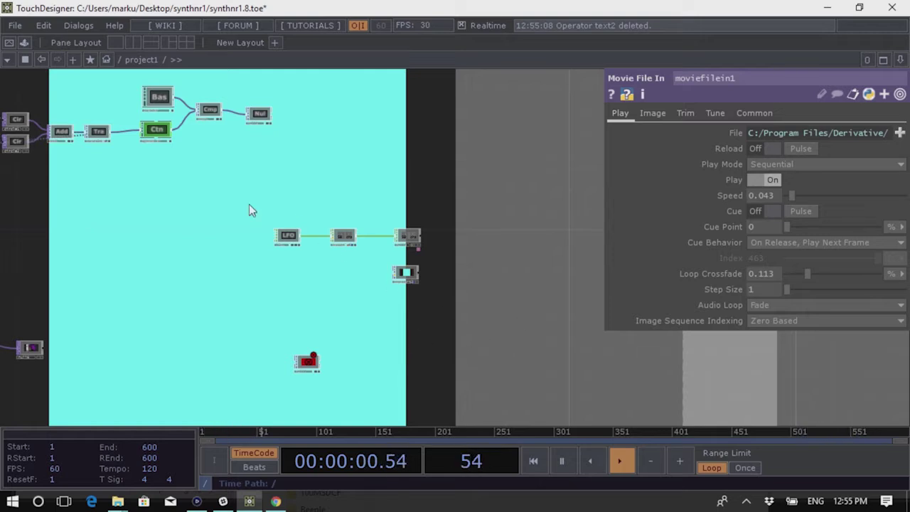
Enter the base1 component and select its cache1 operator to review the RGB delay settings
left_click_drag(232, 249, 431, 203)
scroll(431, 203, "up", 5)
scroll(488, 249, "down", 3)
scroll(468, 197, "up", 3)
scroll(455, 200, "down", 8)
scroll(396, 333, "up", 10)
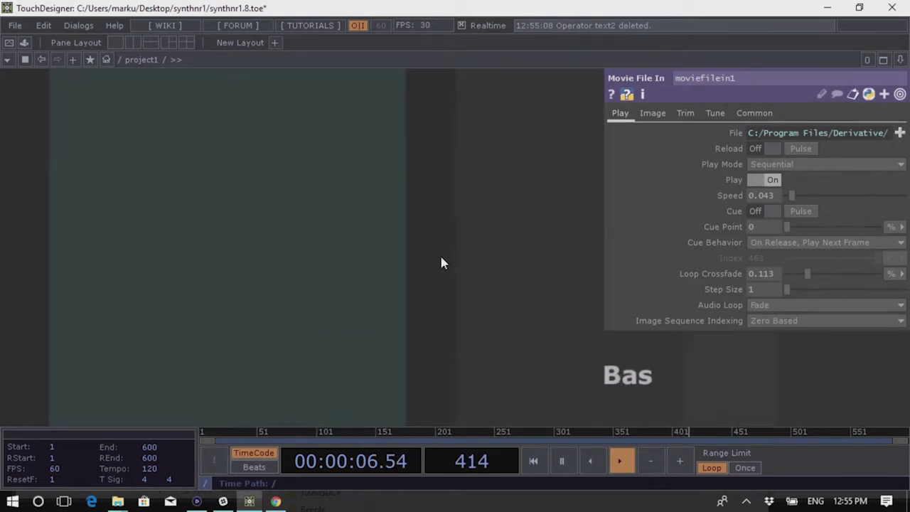
scroll(442, 263, "up", 3)
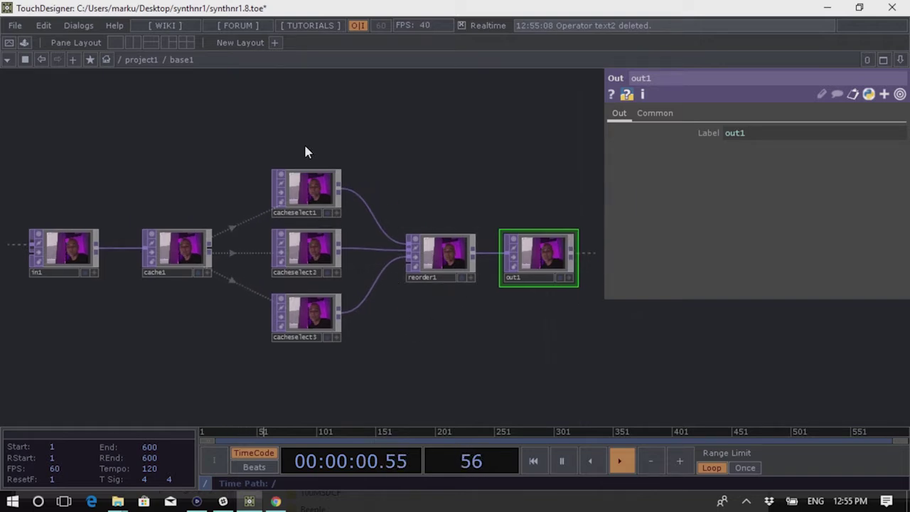
left_click(175, 242)
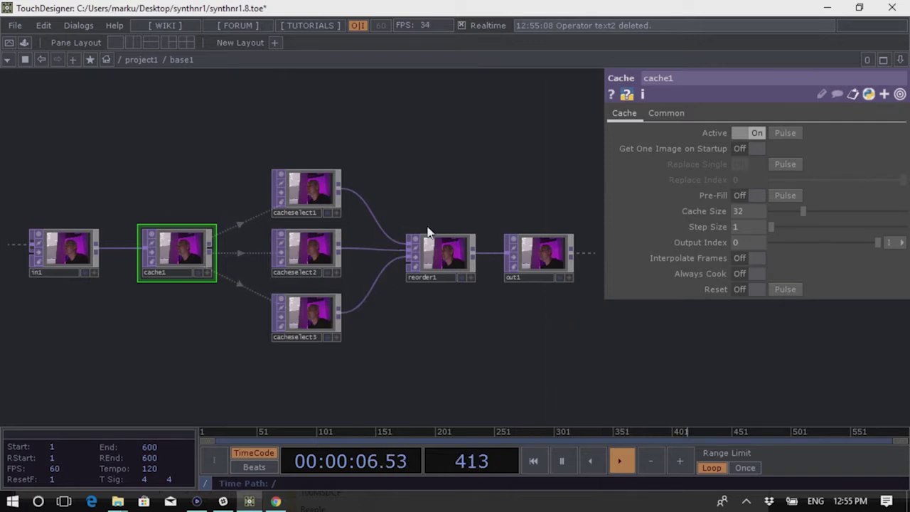
Select cacheselect1, cacheselect2 and cacheselect3 in turn to review their cache index settings
left_click(320, 192)
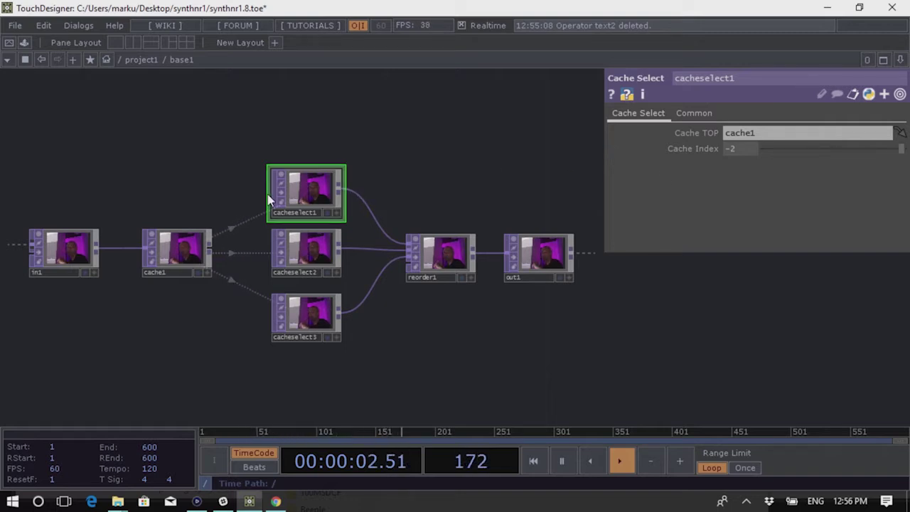
left_click(309, 256)
left_click(319, 320)
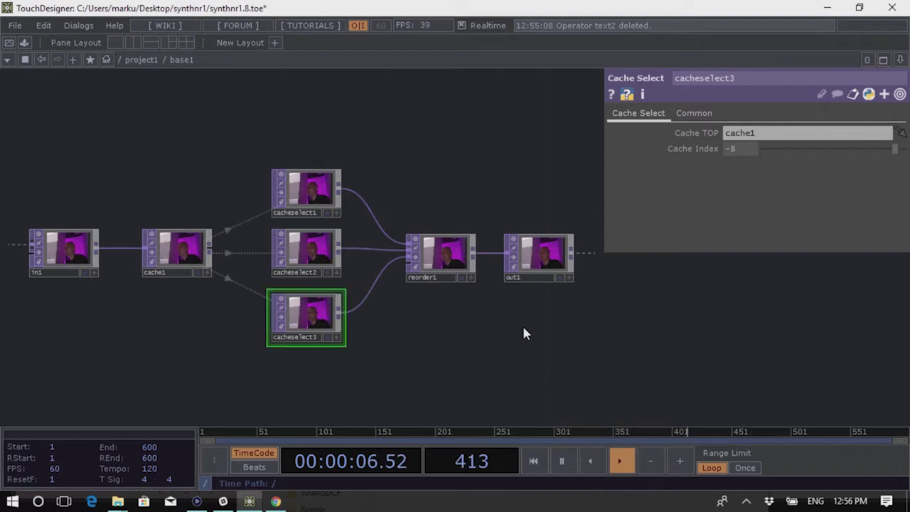
Select reorder1 and examine which inputs and channels feed its red, green, blue and alpha outputs
left_click_drag(445, 313, 377, 304)
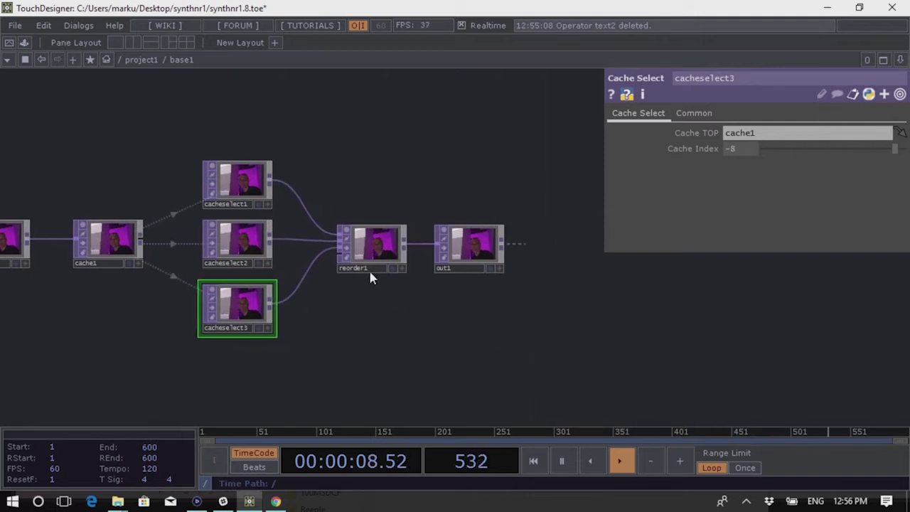
left_click(400, 250)
scroll(399, 250, "up", 2)
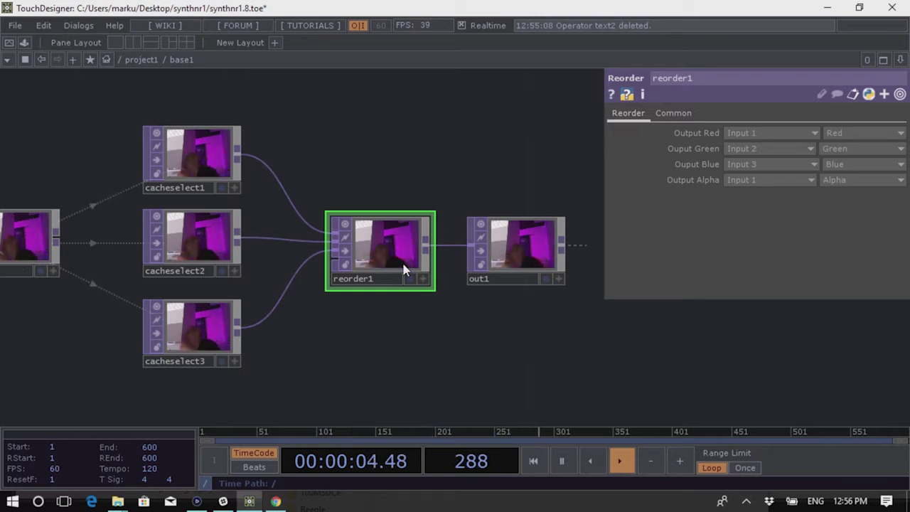
scroll(445, 305, "up", 2)
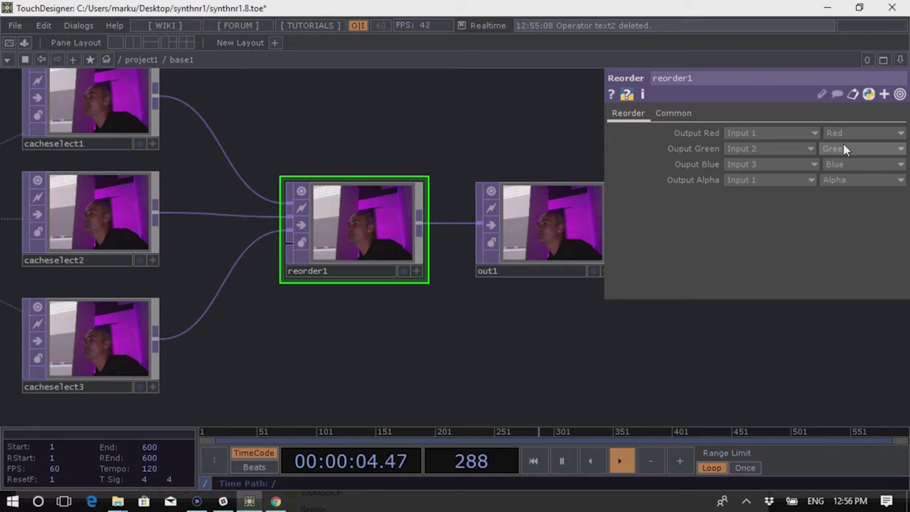
Move out1 farther to the right of reorder1, slightly above its output level
left_click_drag(449, 329, 290, 321)
left_click_drag(392, 249, 552, 232)
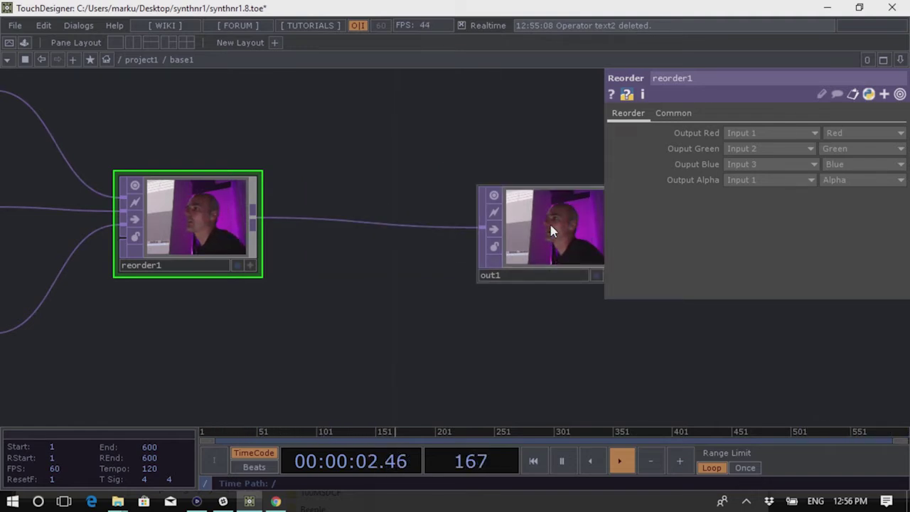
left_click_drag(561, 209, 562, 188)
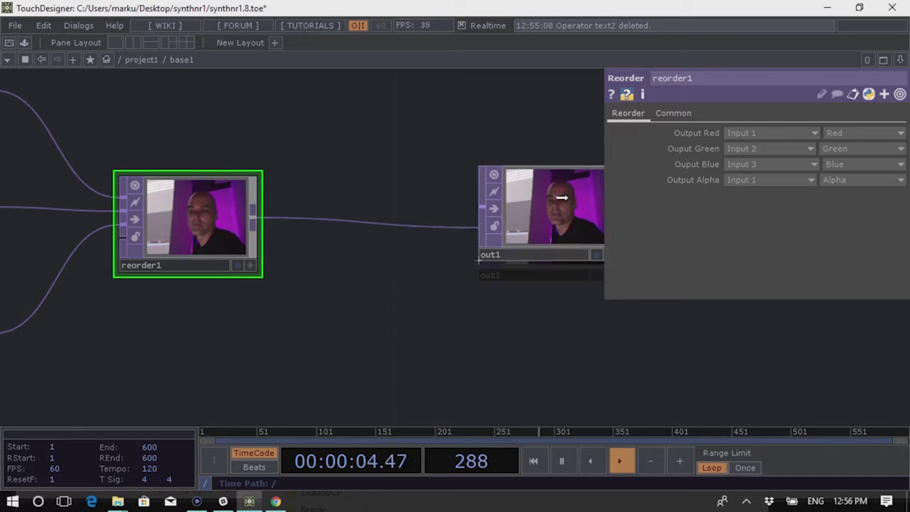
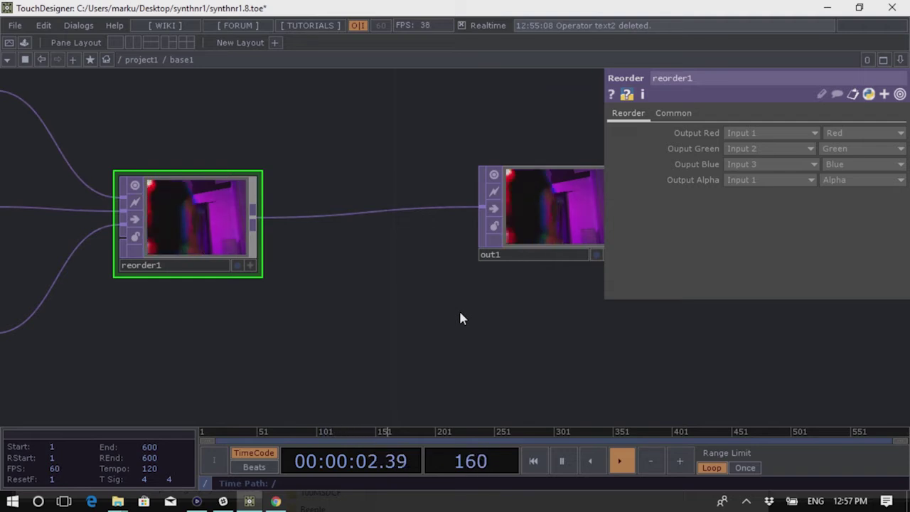
scroll(443, 209, "down", 2)
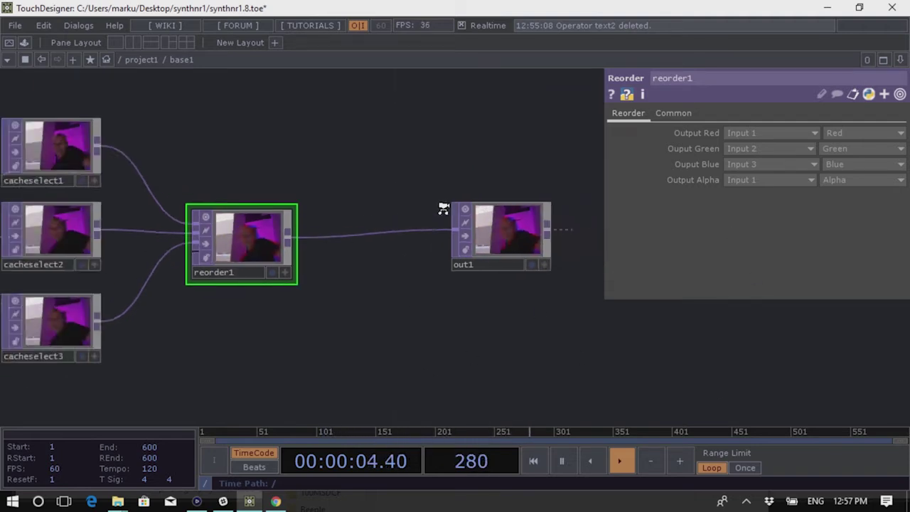
scroll(396, 246, "down", 4)
scroll(395, 250, "up", 5)
scroll(409, 178, "down", 4)
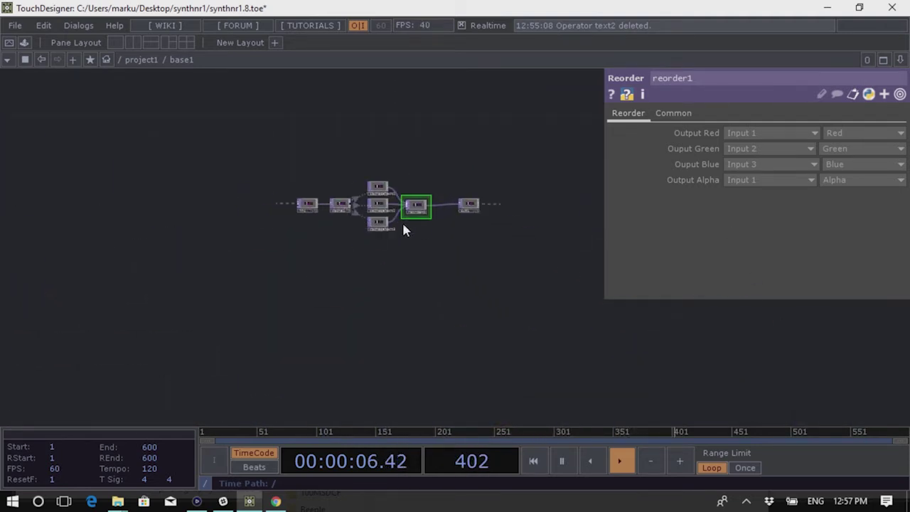
scroll(427, 235, "up", 5)
scroll(472, 320, "down", 4)
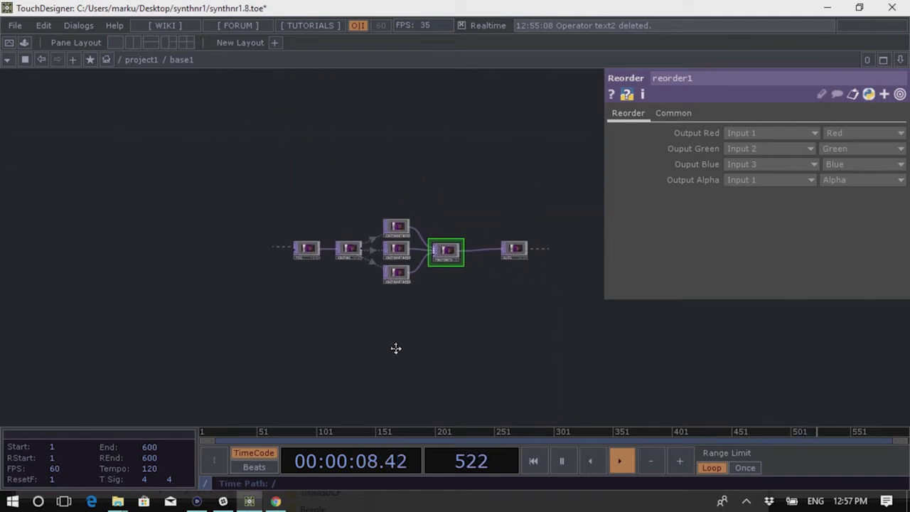
Enlarge the reorder1 node so its viewer shows the delayed image at a large size
left_click_drag(400, 347, 287, 361)
left_click_drag(367, 279, 561, 397)
left_click_drag(419, 246, 532, 304)
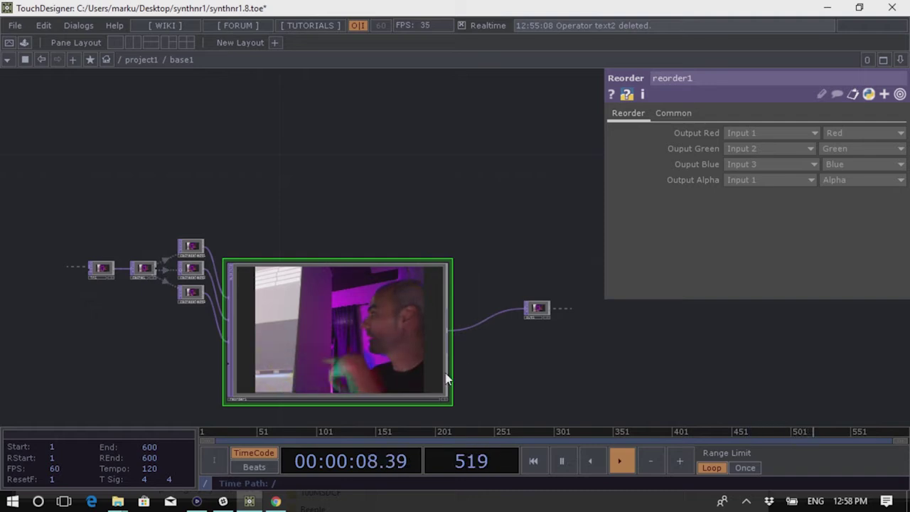
left_click_drag(447, 381, 470, 318)
left_click_drag(506, 241, 479, 236)
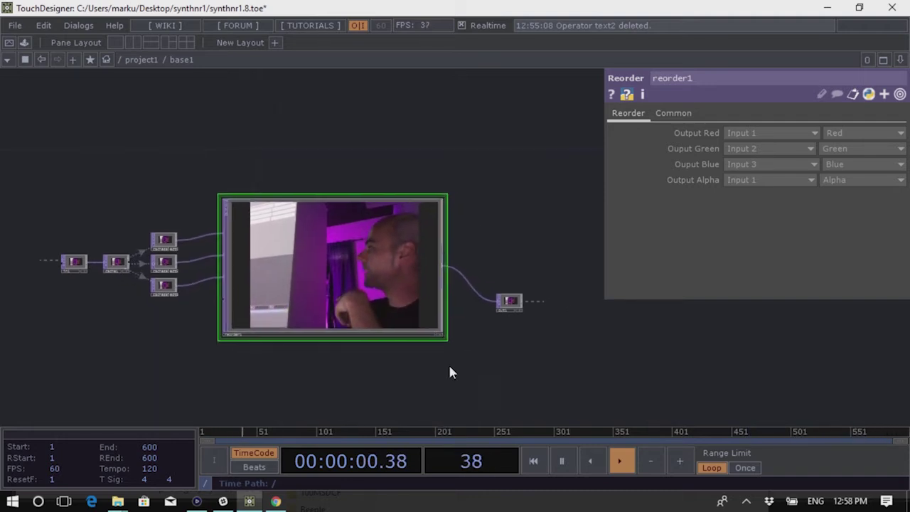
left_click_drag(268, 161, 303, 170)
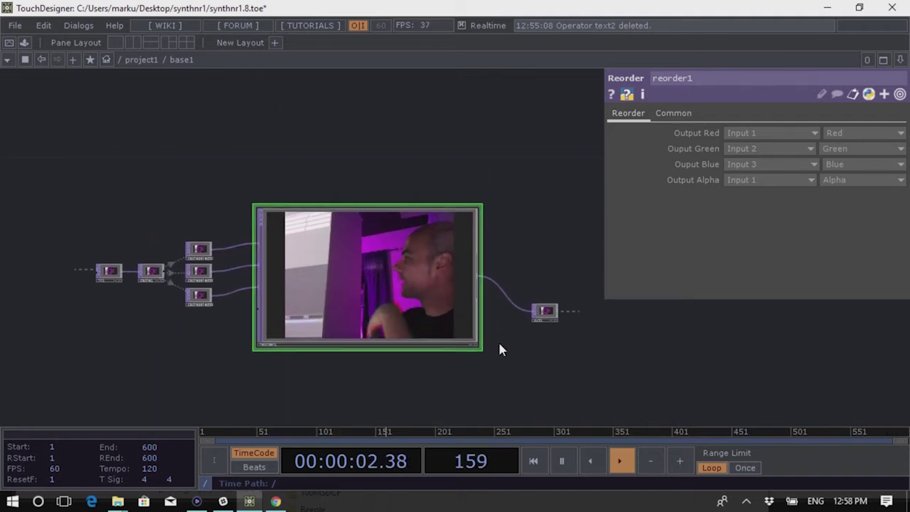
left_click_drag(481, 349, 584, 419)
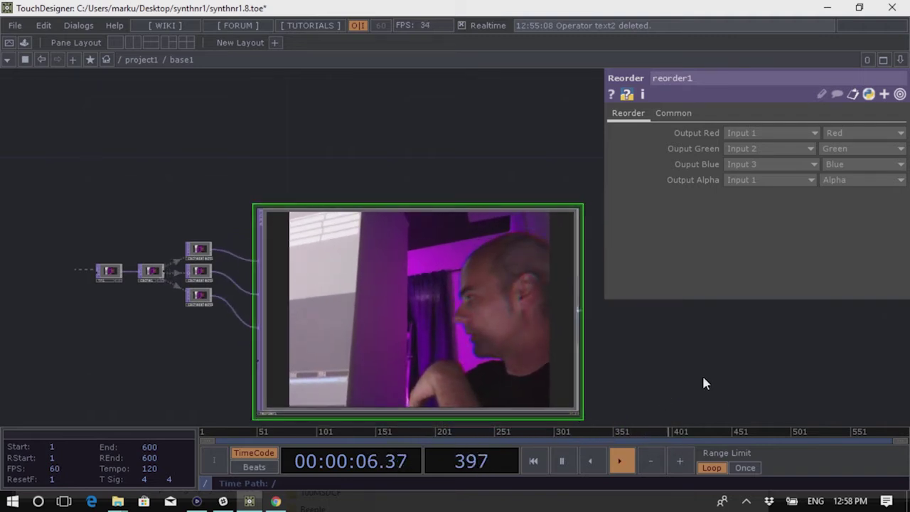
Insert a Null TOP between reorder1 and out1 and enlarge its node
left_click_drag(766, 384, 448, 325)
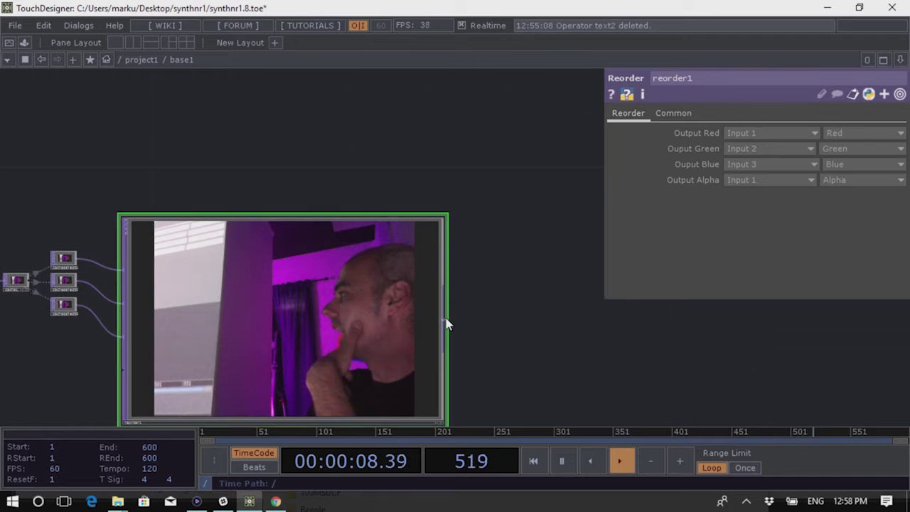
key("Tab")
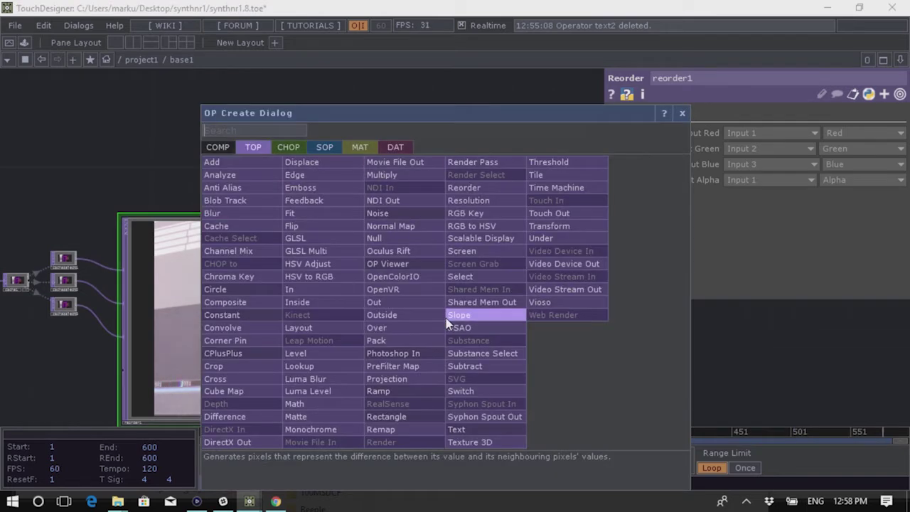
left_click(397, 238)
left_click(522, 350)
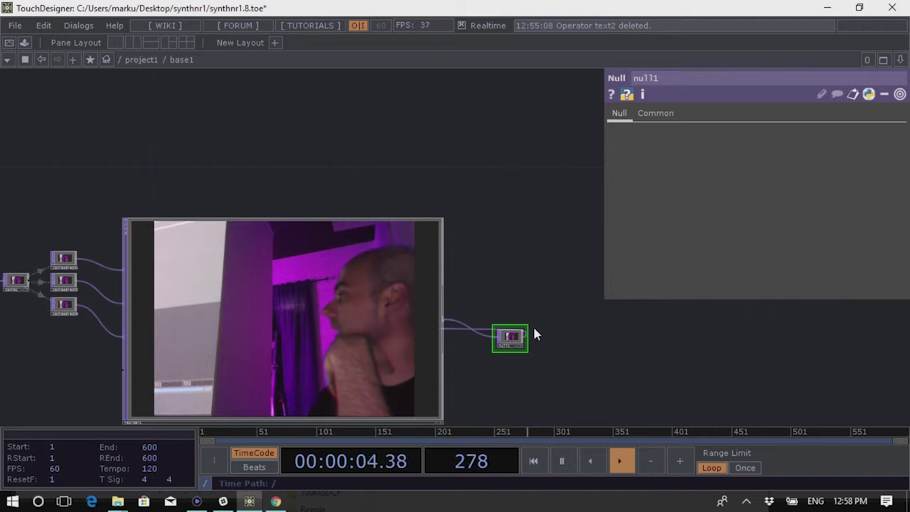
left_click_drag(534, 330, 734, 235)
left_click_drag(786, 374, 539, 377)
left_click(527, 305)
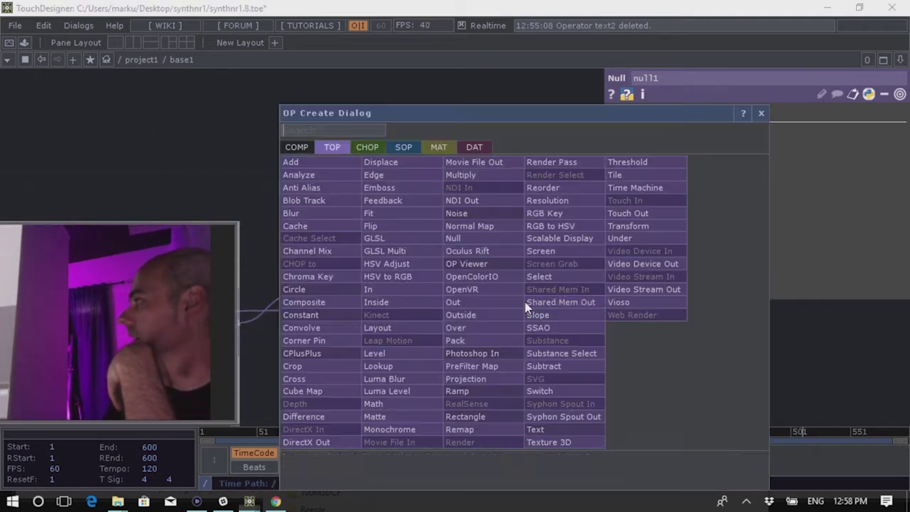
left_click(816, 381)
key("Escape")
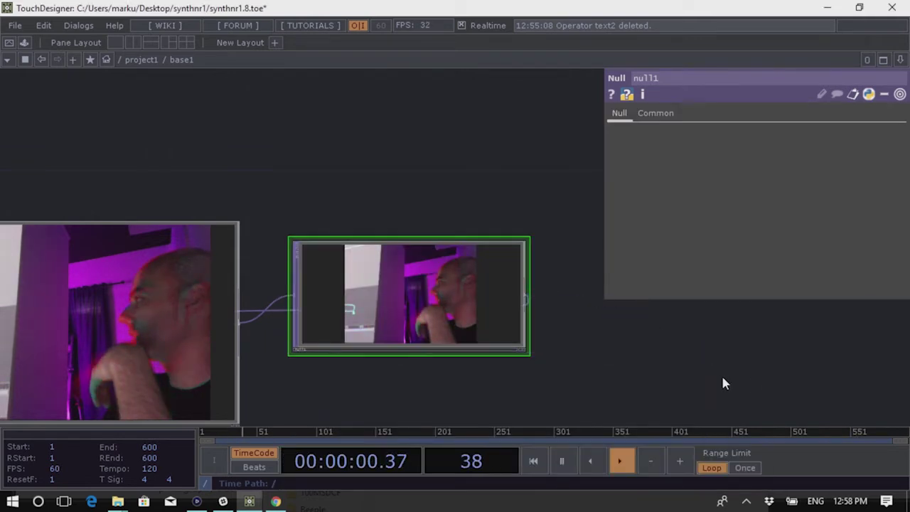
scroll(604, 402, "down", 1)
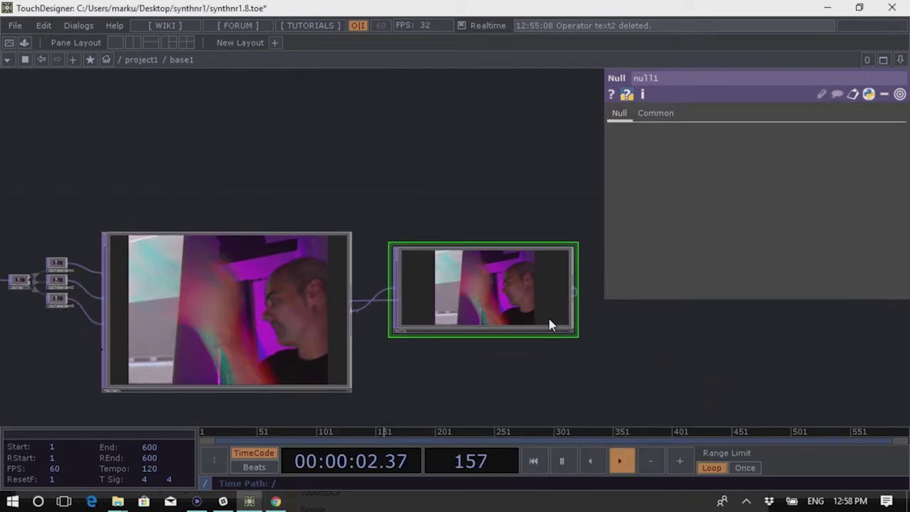
Select the network's operators, including the enlarged reorder1 and null1, and reset their node sizes
left_click_drag(529, 384, 648, 386)
right_click_drag(713, 387, 36, 156)
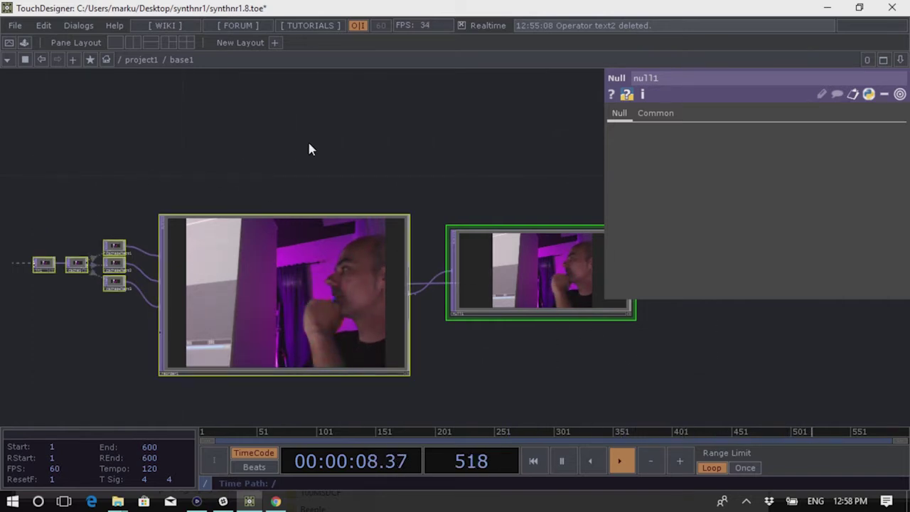
right_click(331, 147)
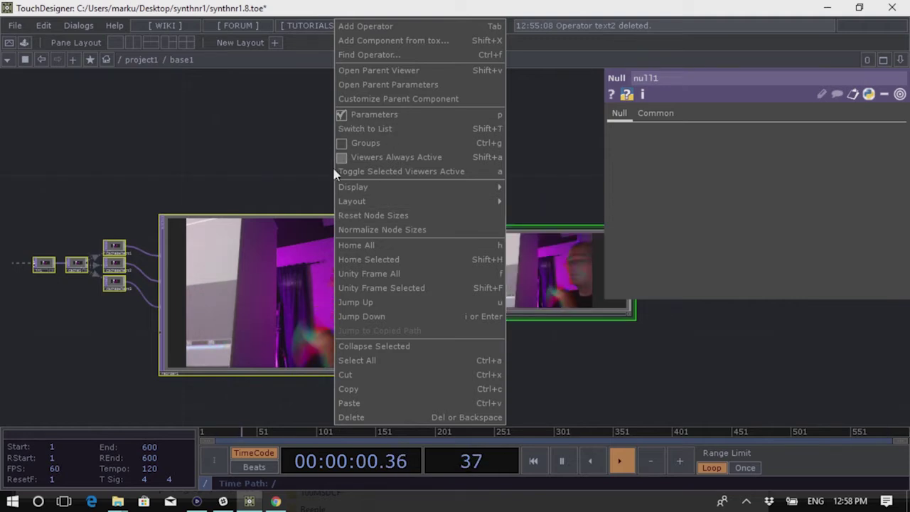
left_click(142, 152)
right_click_drag(36, 163, 585, 361)
left_click_drag(564, 351, 334, 329)
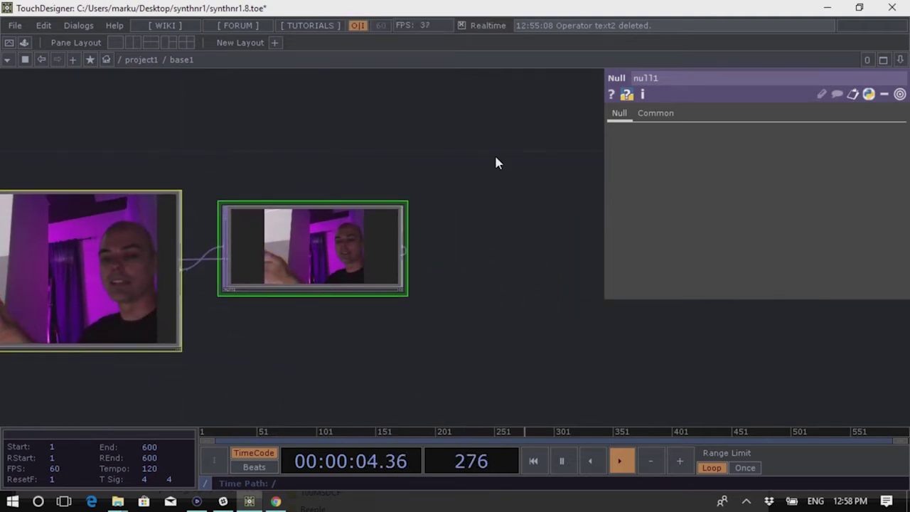
right_click(495, 153)
left_click(419, 151)
right_click_drag(87, 140, 388, 303)
right_click(496, 173)
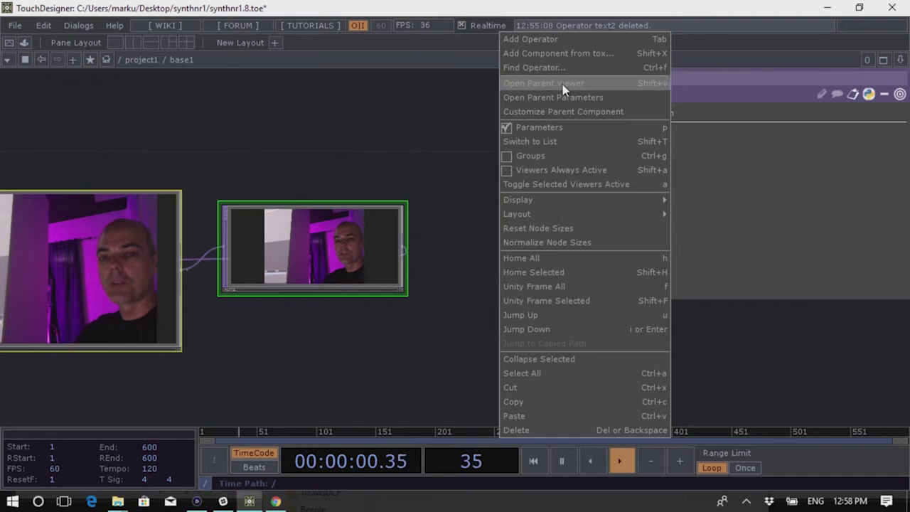
left_click(591, 230)
key("h")
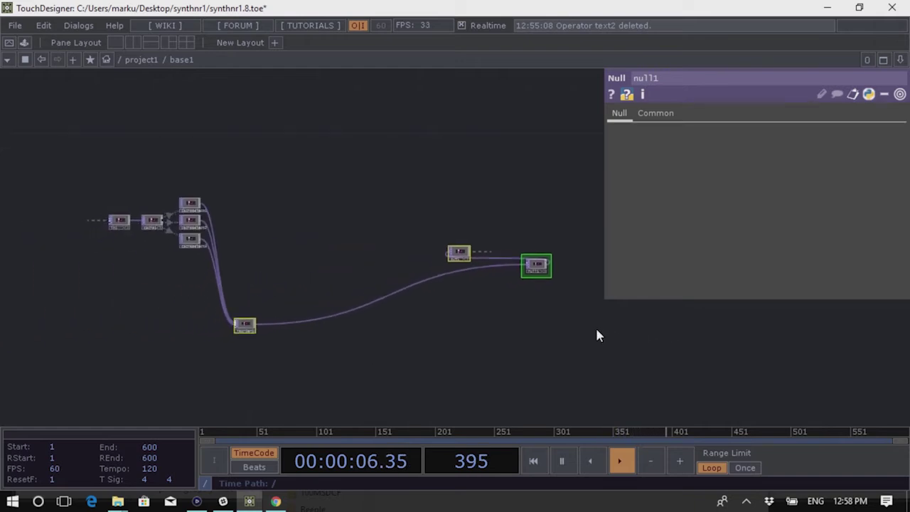
Rearrange reorder1, null1 and out1 into a compact row beside the three cacheselect operators
left_click_drag(244, 326, 244, 229)
scroll(255, 224, "up", 3)
left_click_drag(622, 383, 414, 341)
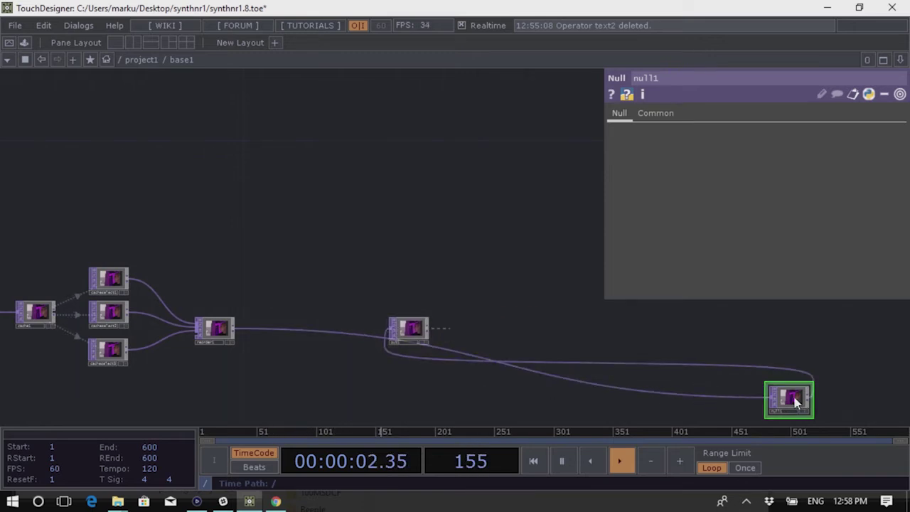
key("ctrl+v")
left_click(274, 331)
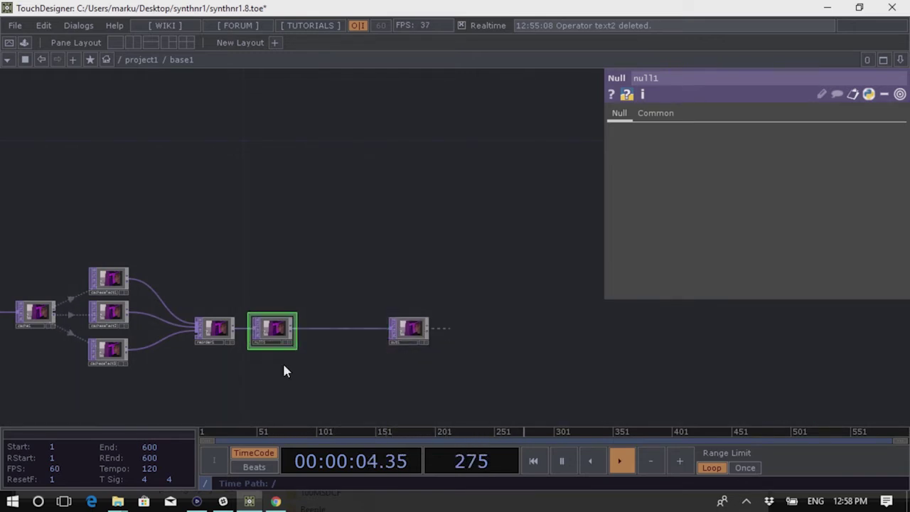
left_click_drag(345, 308, 409, 298)
scroll(427, 313, "up", 3)
left_click_drag(558, 324, 400, 325)
scroll(480, 320, "down", 3)
scroll(482, 323, "down", 2)
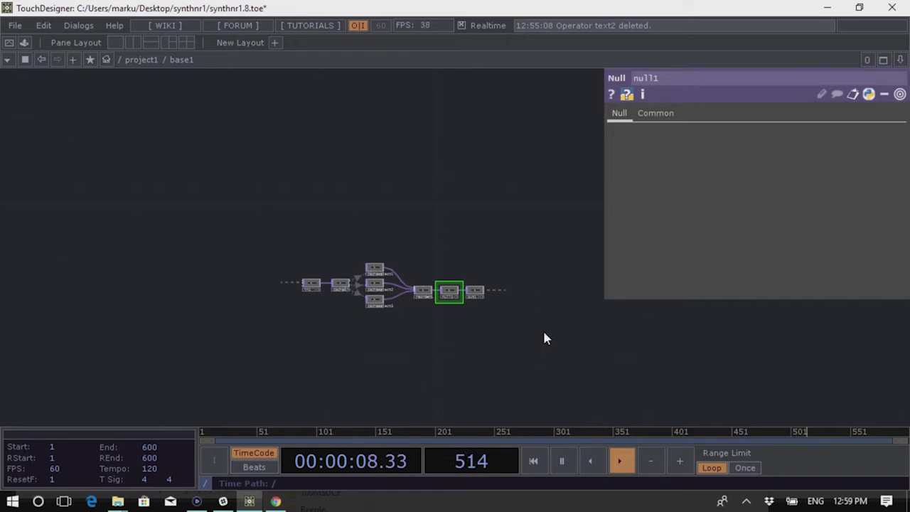
Select the three cacheselect operators and reorder1, and arrange them with Layout Selected
left_click_drag(545, 335, 269, 234)
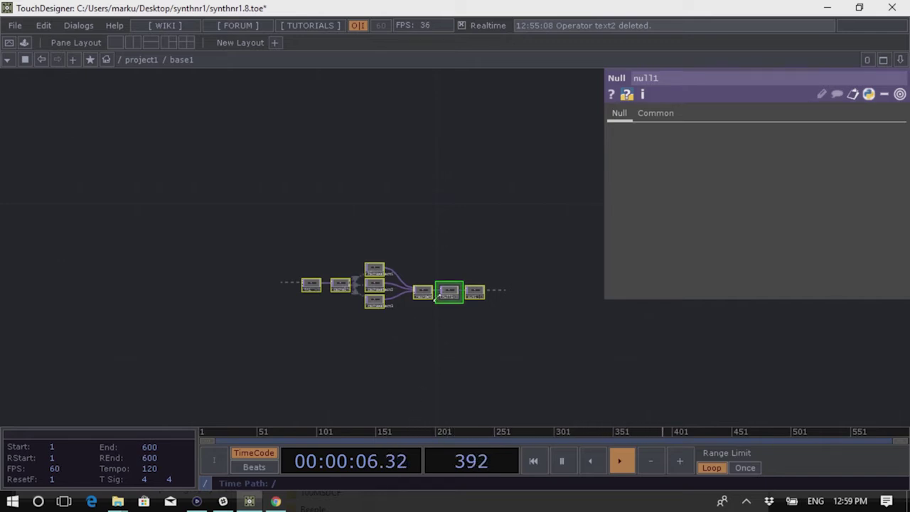
scroll(342, 236, "up", 3)
left_click_drag(432, 376, 500, 392)
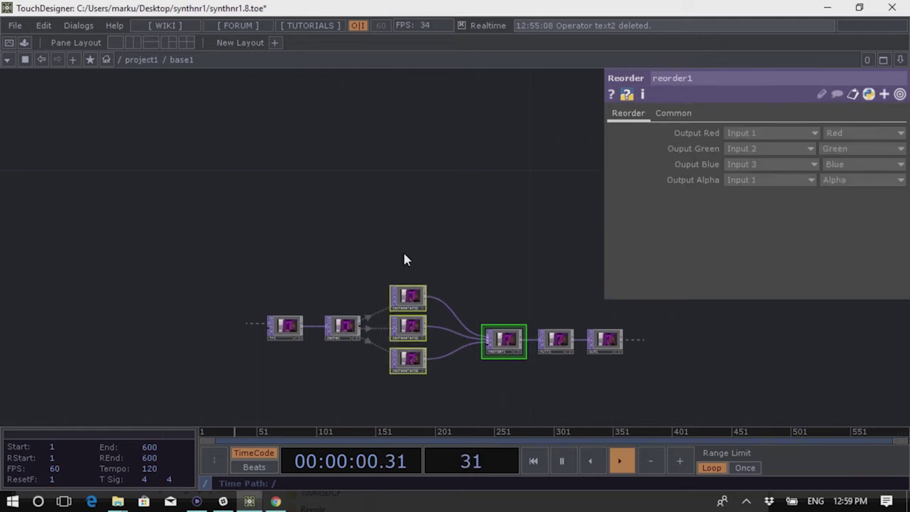
left_click_drag(386, 225, 506, 375)
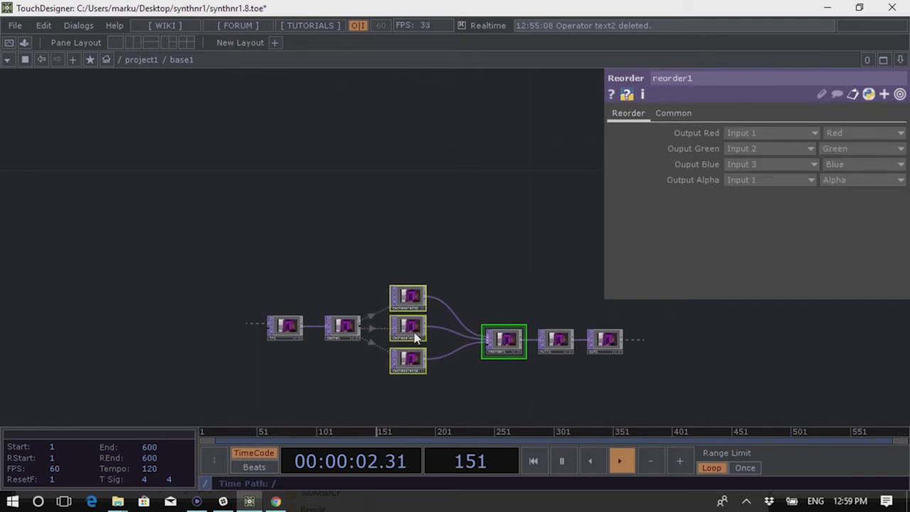
right_click(488, 234)
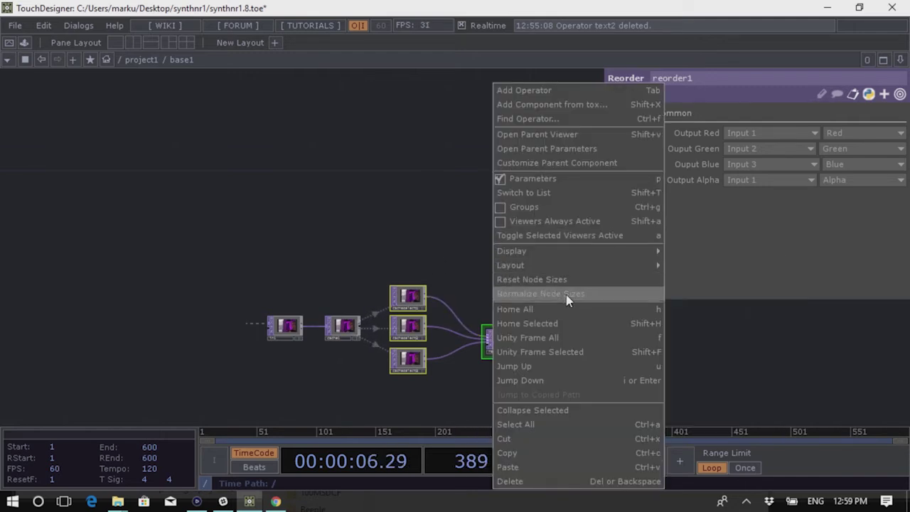
mouse_move(582, 267)
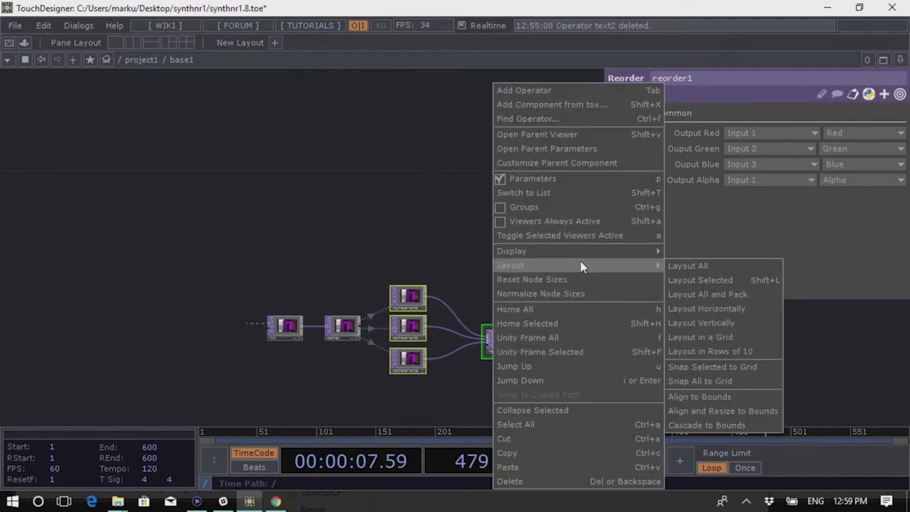
left_click(727, 280)
scroll(473, 375, "up", 3)
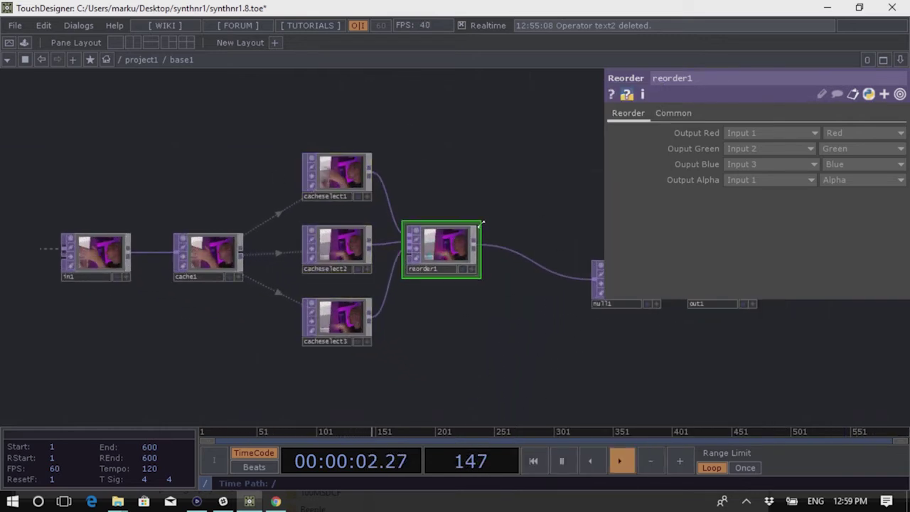
Return from base1 to the project1 network and turn off the background display of constant2
scroll(427, 321, "down", 6)
scroll(411, 383, "up", 5)
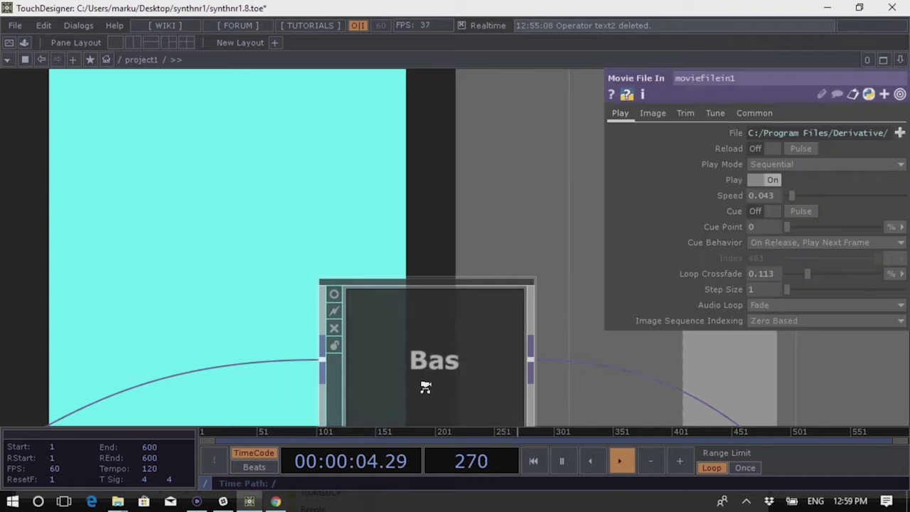
scroll(441, 314, "up", 8)
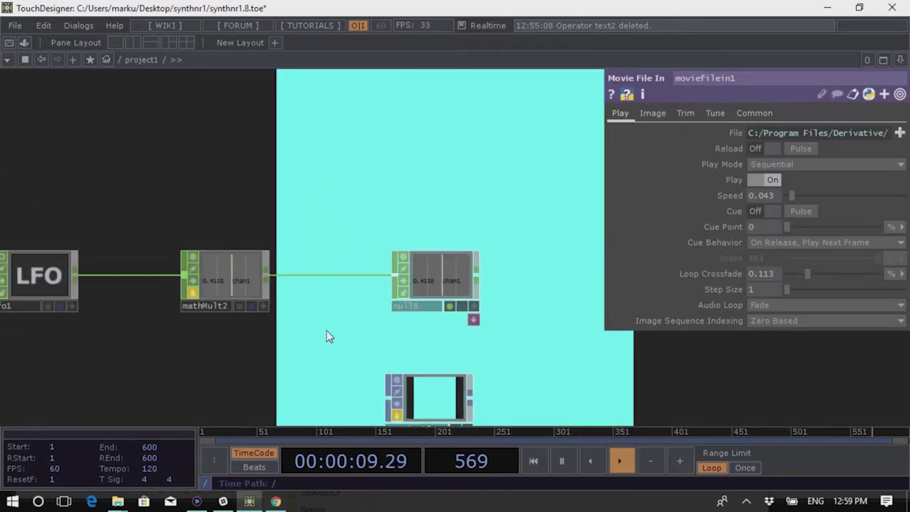
left_click_drag(327, 337, 281, 215)
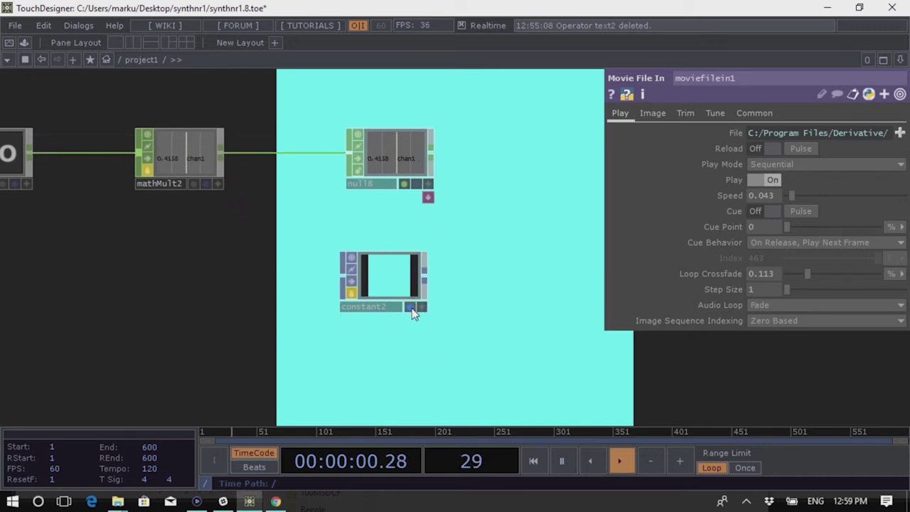
left_click(412, 308)
Select the operators of the upper chain, from the CHOP inputs through add1 to the composite, and arrange them with Layout Selected
scroll(559, 376, "down", 6)
scroll(433, 335, "up", 4)
left_click_drag(433, 336, 539, 321)
scroll(539, 321, "down", 3)
right_click_drag(47, 211, 578, 320)
left_click_drag(476, 321, 313, 313)
right_click(384, 210)
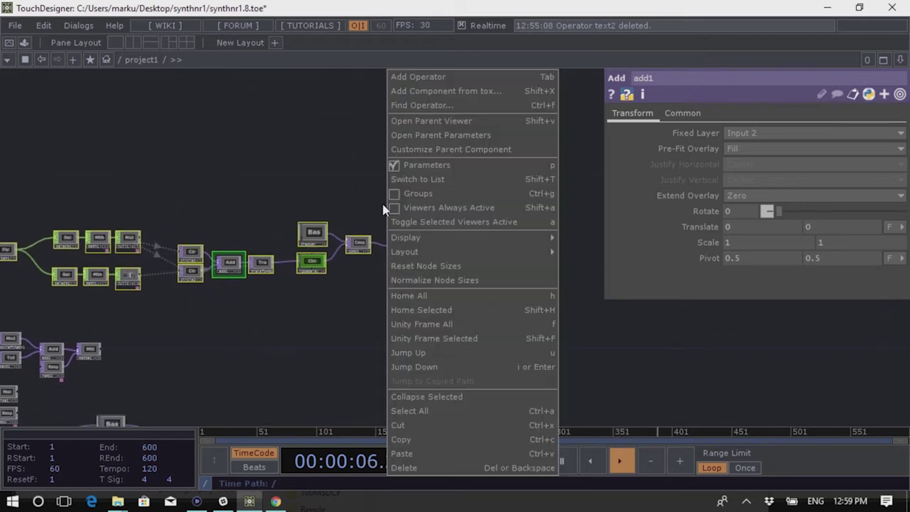
mouse_move(462, 254)
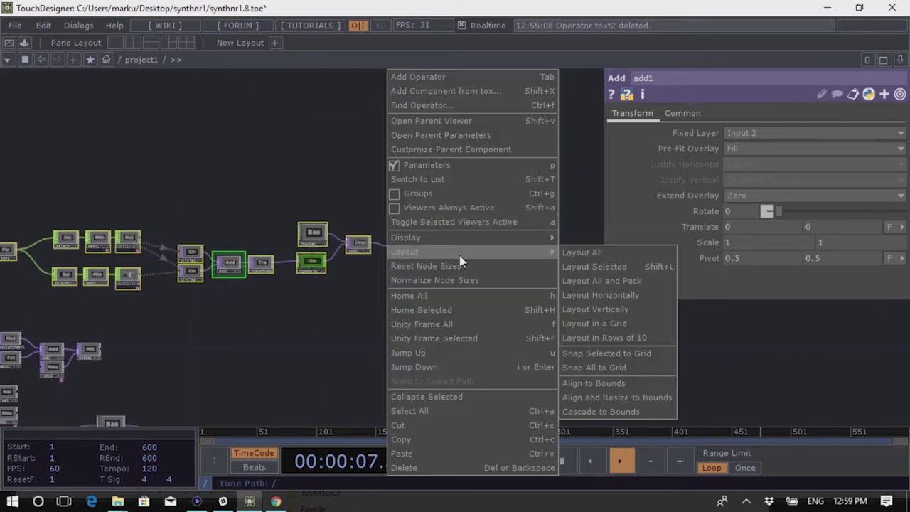
left_click(613, 267)
scroll(436, 295, "up", 5)
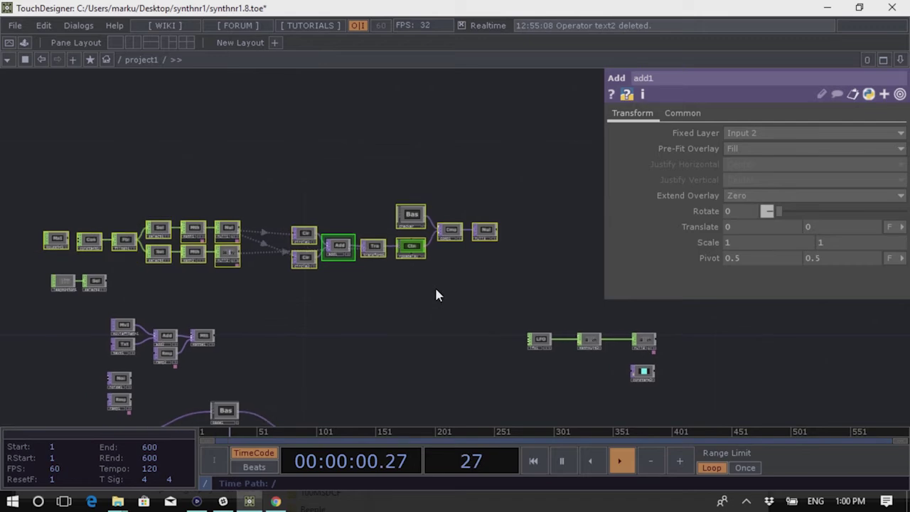
Place a Noise CHOP in the empty area below noise2
scroll(476, 281, "down", 5)
scroll(417, 222, "up", 4)
scroll(416, 223, "down", 6)
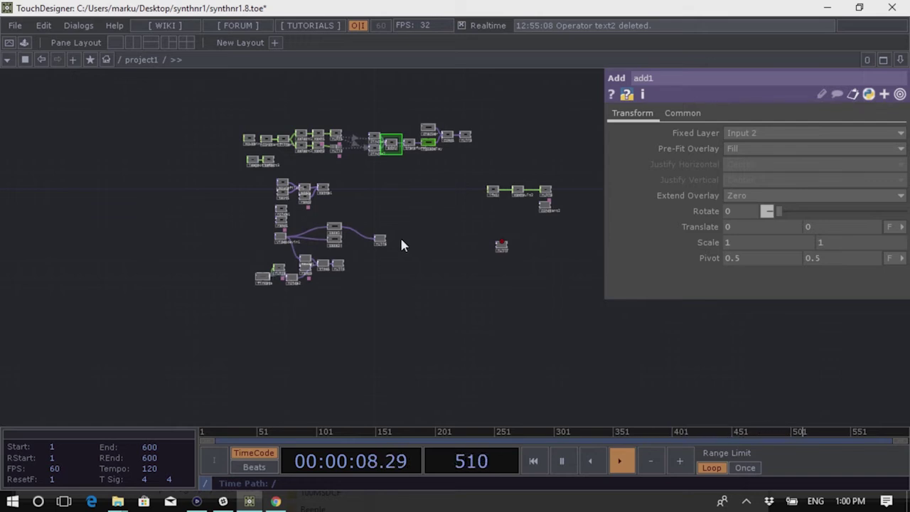
scroll(413, 303, "up", 8)
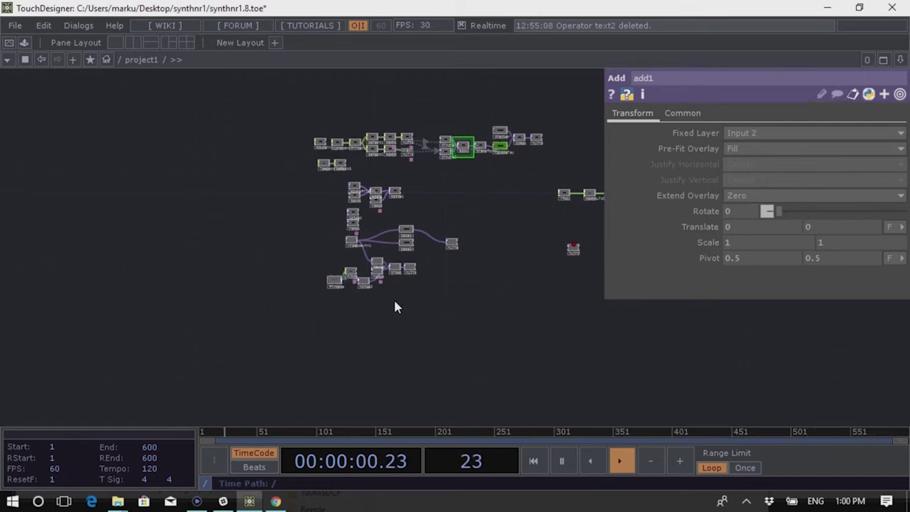
scroll(420, 302, "up", 1)
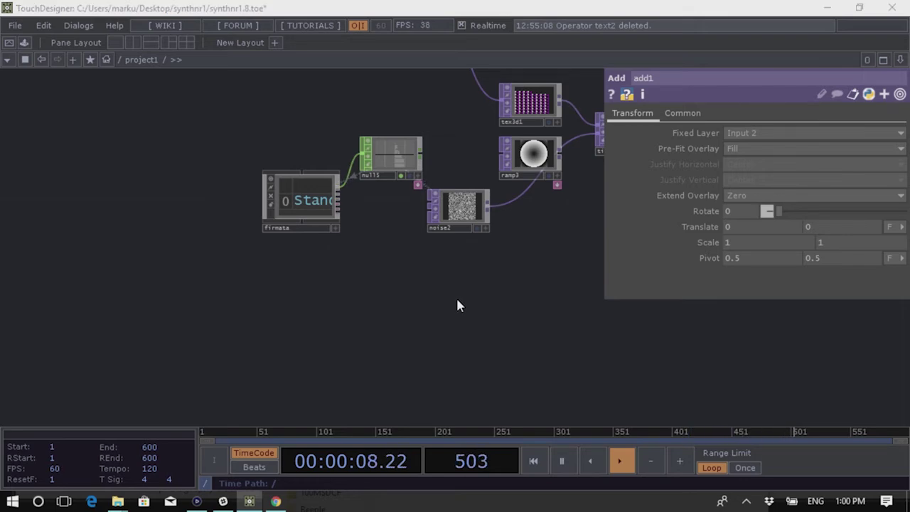
key("Tab")
left_click(300, 146)
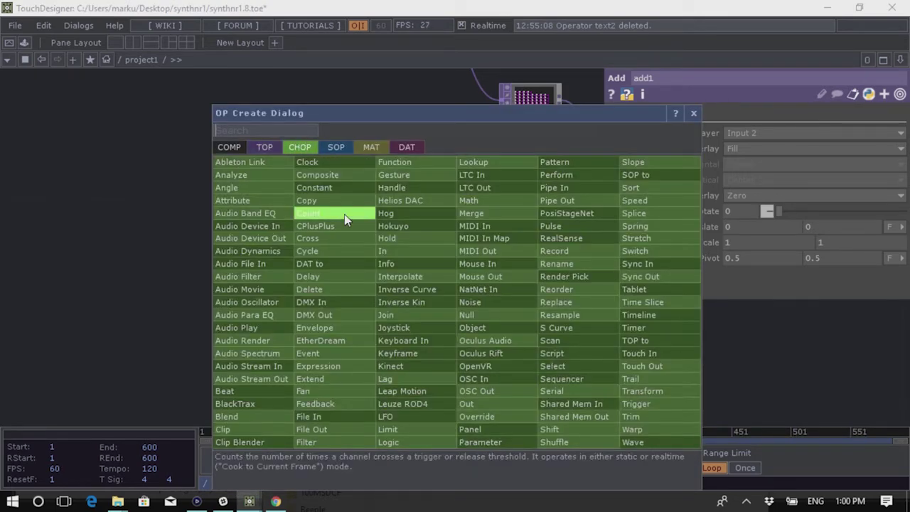
type("noise")
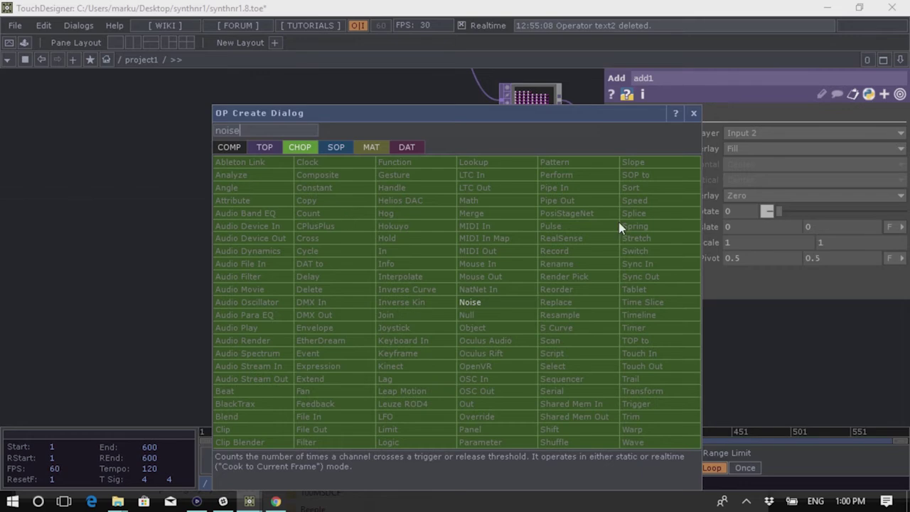
left_click(481, 303)
left_click(482, 313)
scroll(561, 349, "up", 2)
scroll(561, 350, "up", 1)
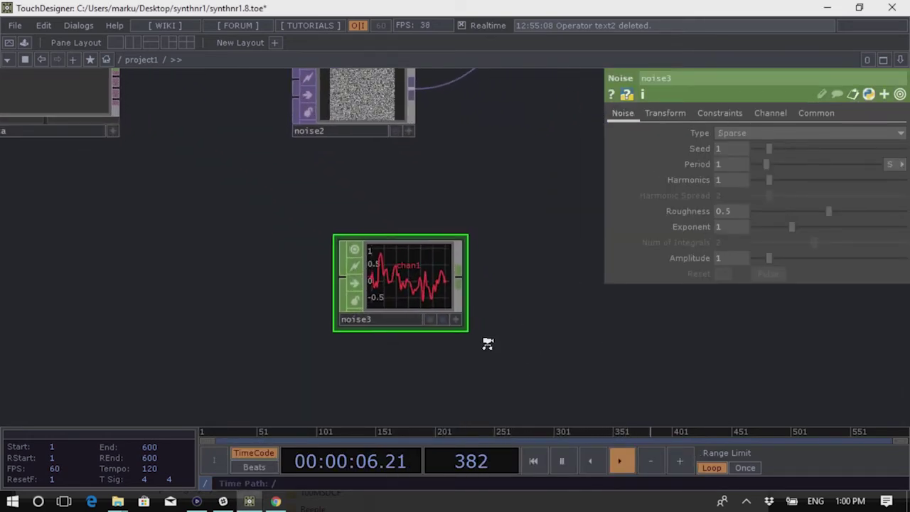
Set the new Noise CHOP's type to Random and turn on Time Slice
scroll(487, 344, "up", 2)
left_click(739, 133)
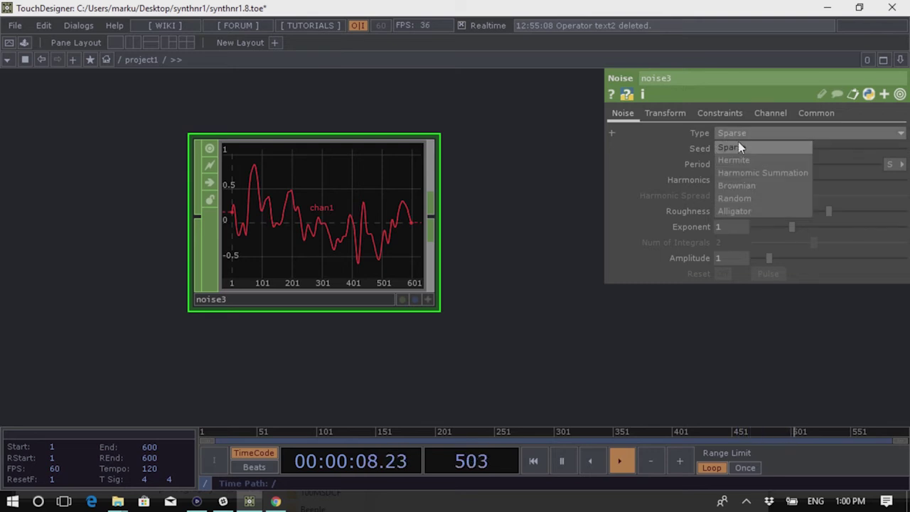
left_click(744, 198)
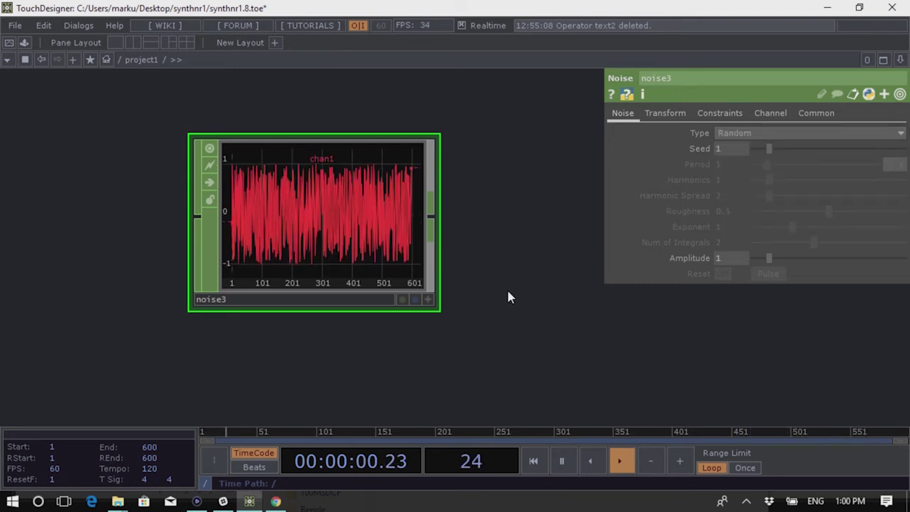
left_click(818, 113)
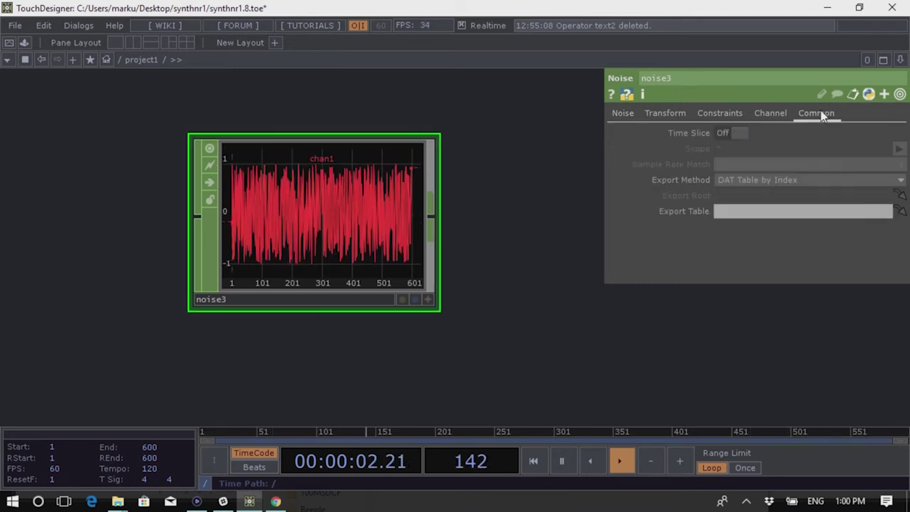
left_click(732, 133)
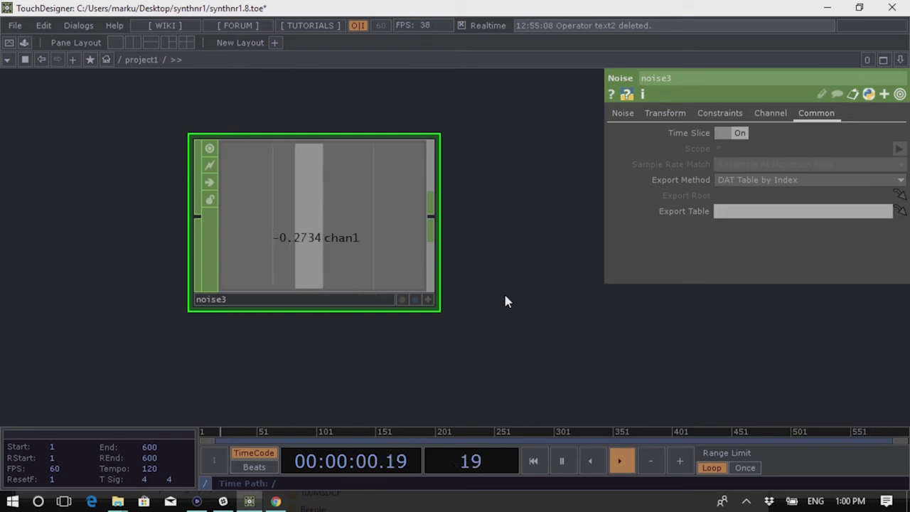
Append a Null CHOP to the output of noise3
scroll(336, 316, "down", 2)
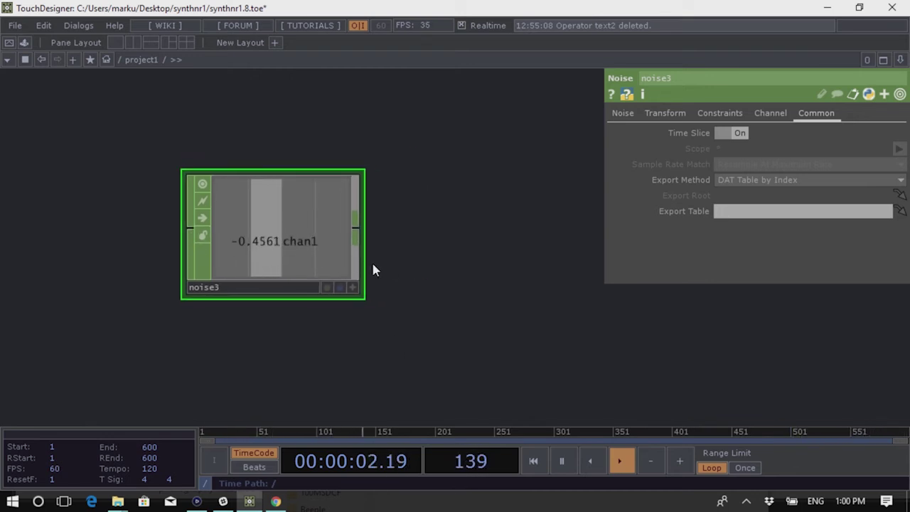
left_click(311, 217)
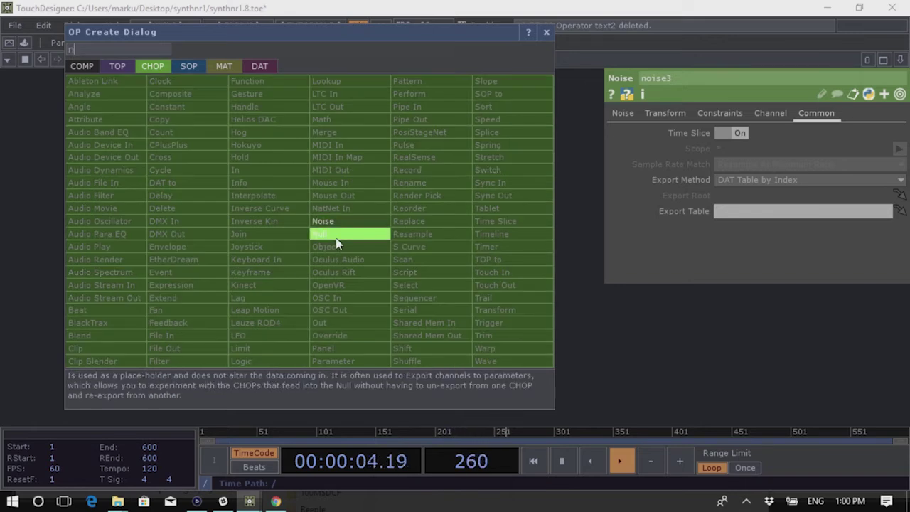
left_click(337, 233)
left_click(484, 202)
Place a Noise TOP beside null9
key("Tab")
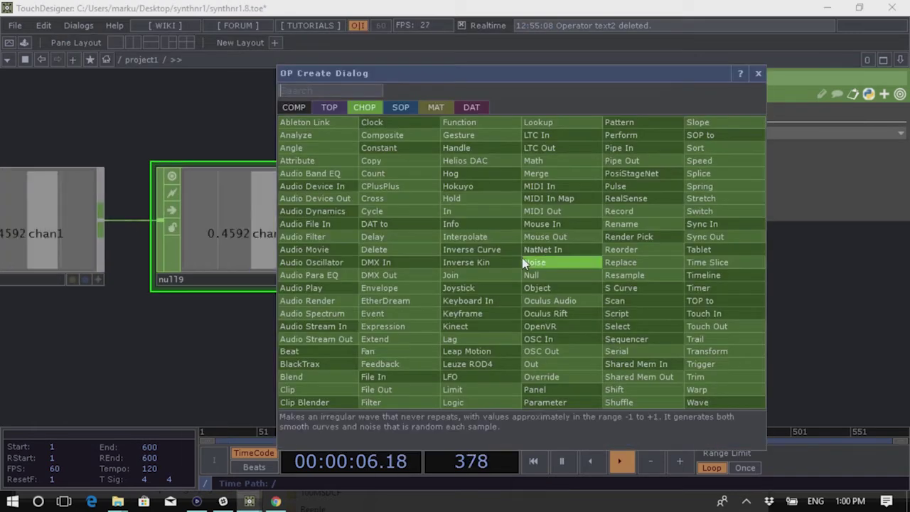
left_click(330, 107)
type("n")
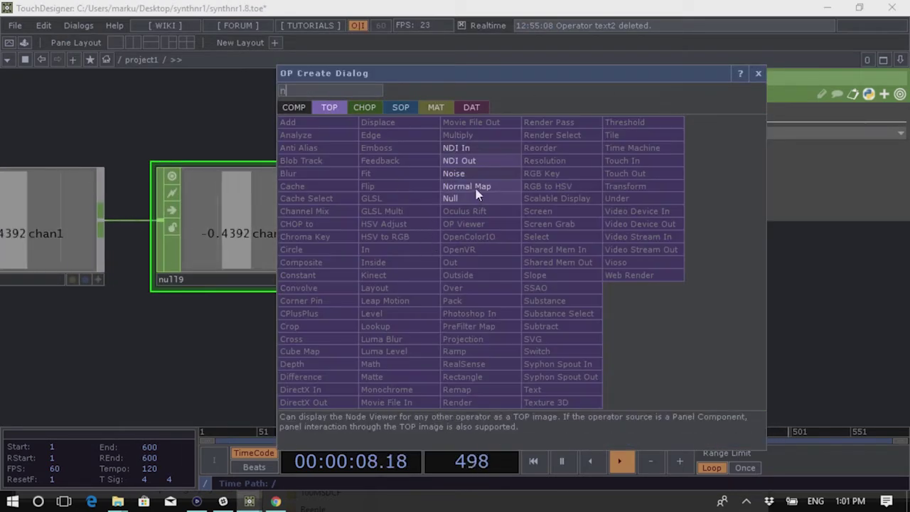
left_click(472, 174)
left_click(492, 214)
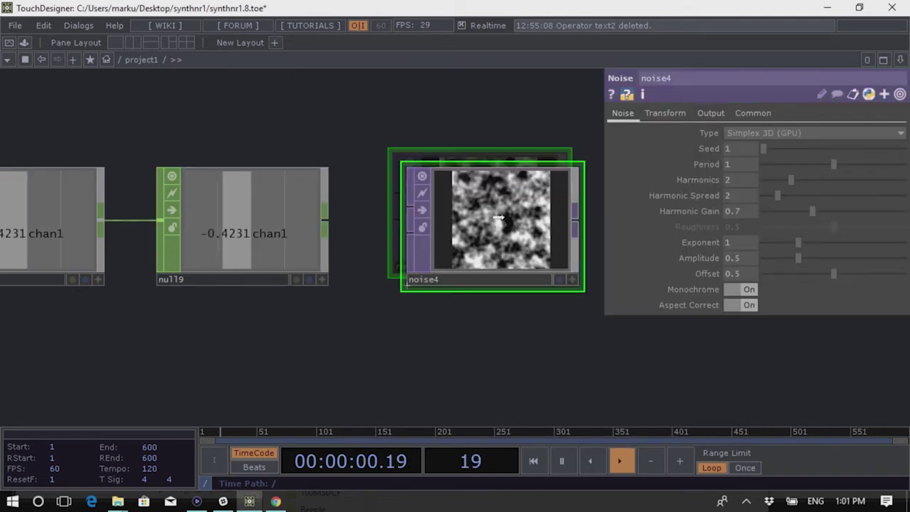
Export null9's chan1 channel to the Seed parameter of noise4
left_click_drag(241, 228, 730, 149)
left_click(726, 116)
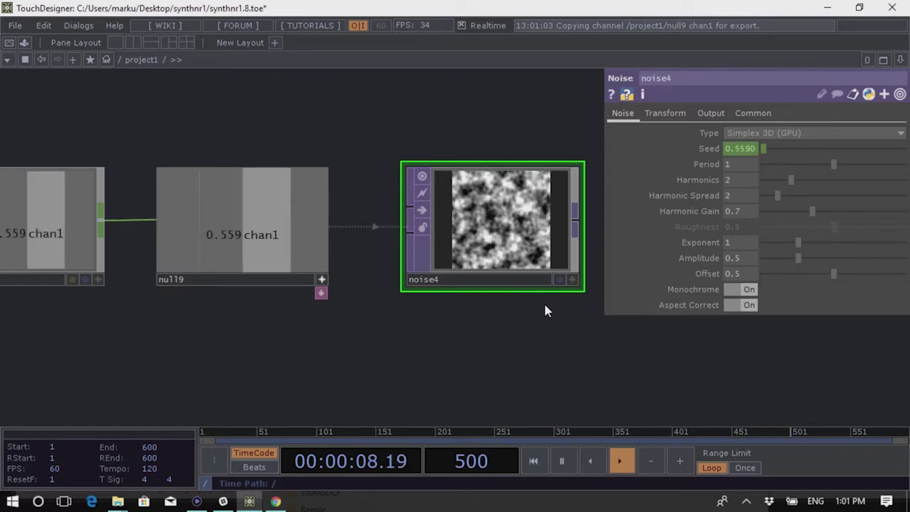
scroll(299, 190, "down", 3)
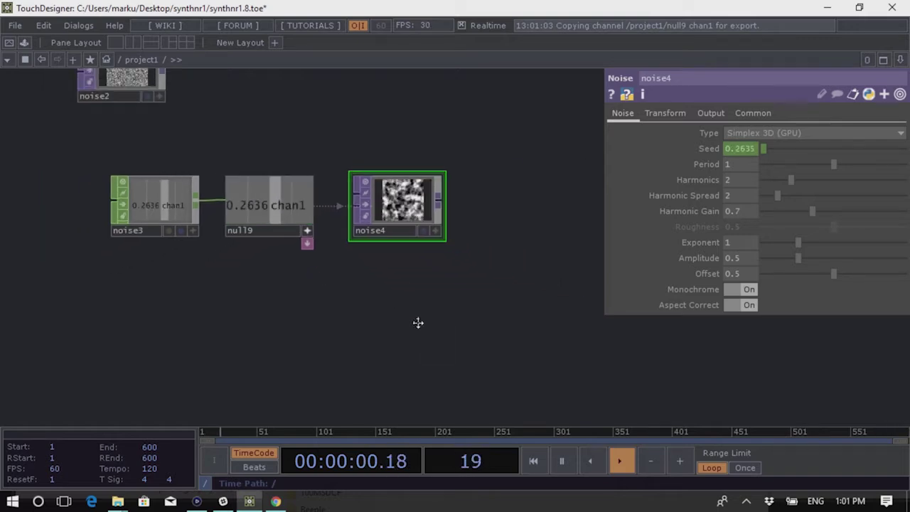
Place a second Noise TOP below noise4
middle_click_drag(420, 335, 430, 267)
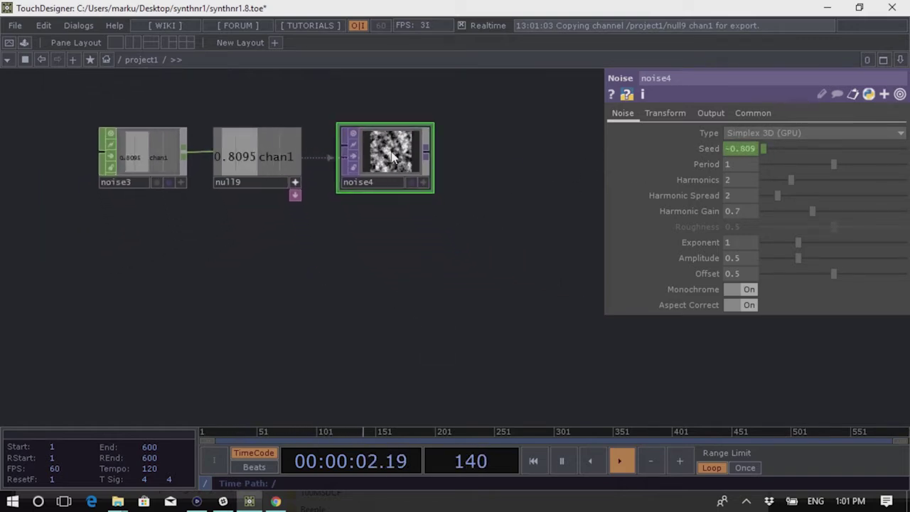
key("Tab")
type("n")
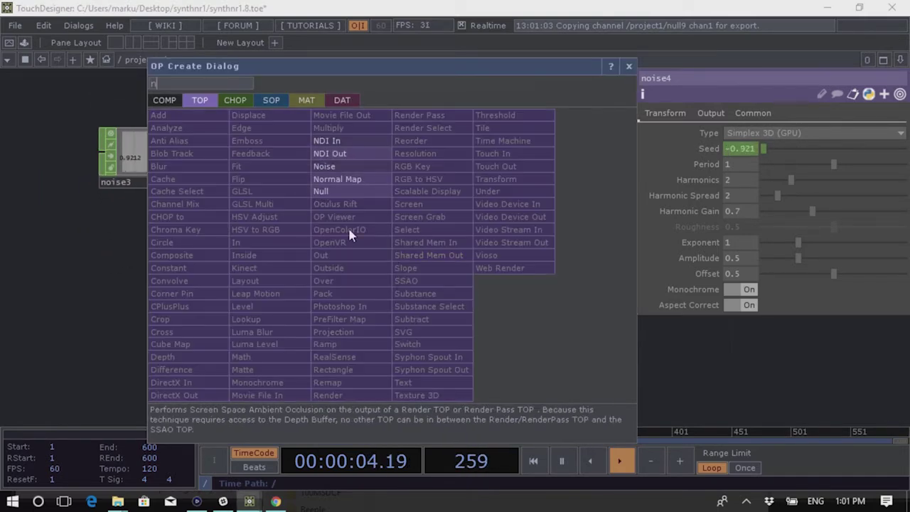
left_click(352, 168)
left_click(388, 240)
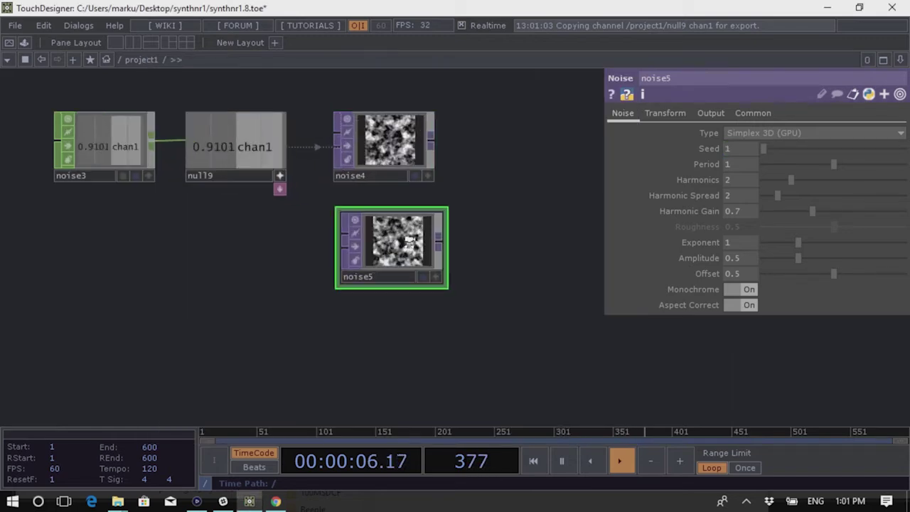
Set the noise type of noise5 to Random (GPU)
scroll(384, 213, "up", 3)
left_click(753, 139)
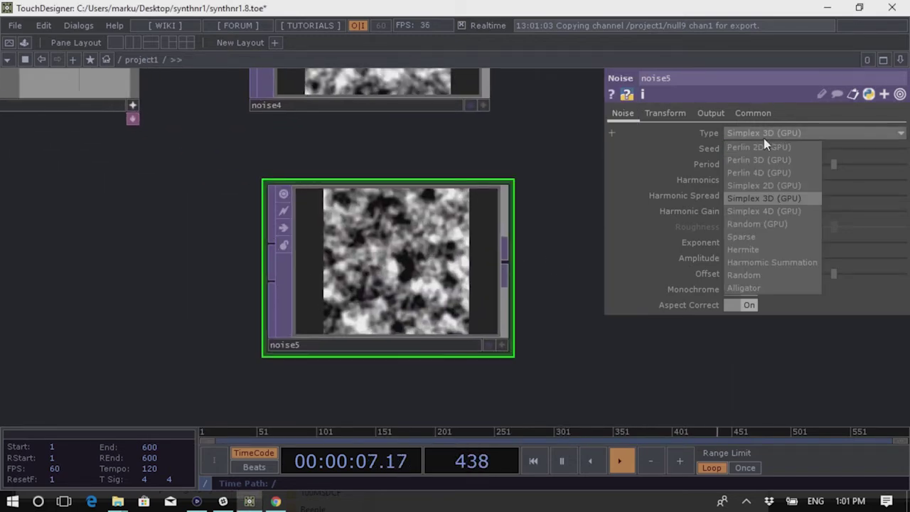
left_click(757, 226)
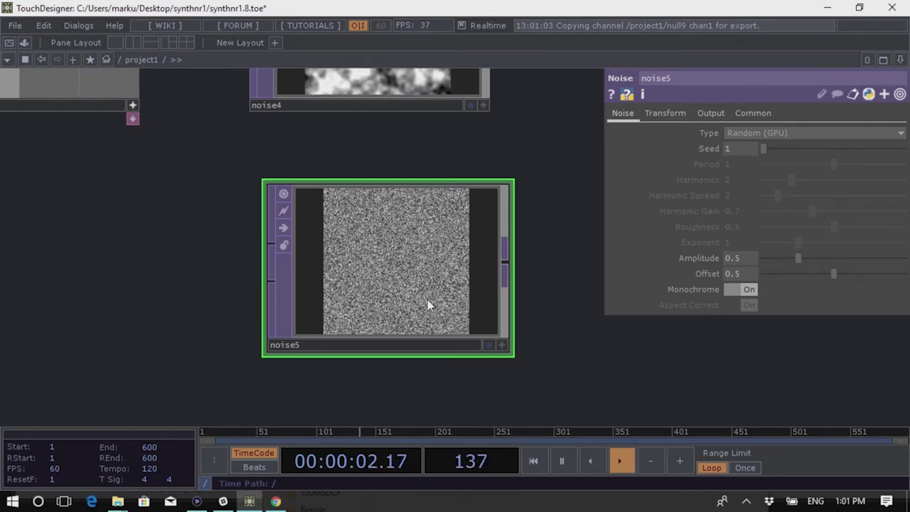
Append a Transform TOP to the output of noise5
scroll(283, 305, "down", 2)
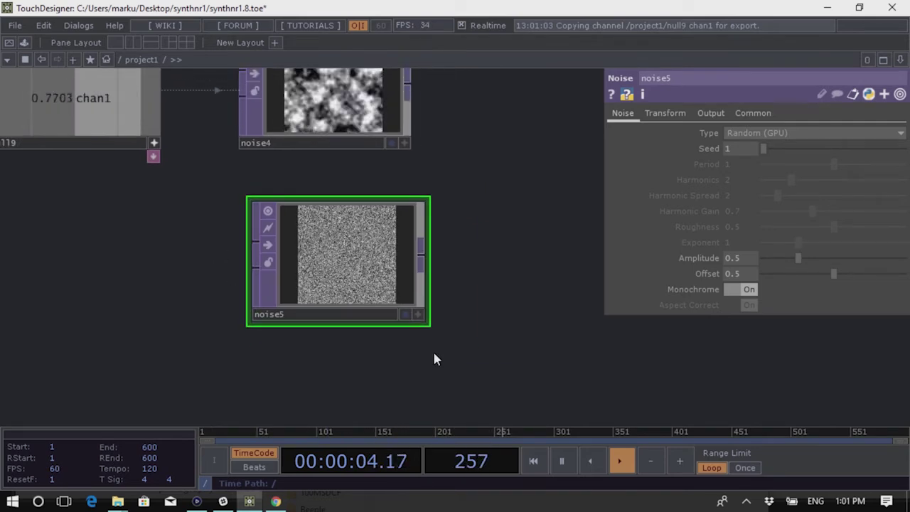
scroll(455, 284, "up", 3)
scroll(478, 297, "up", 2)
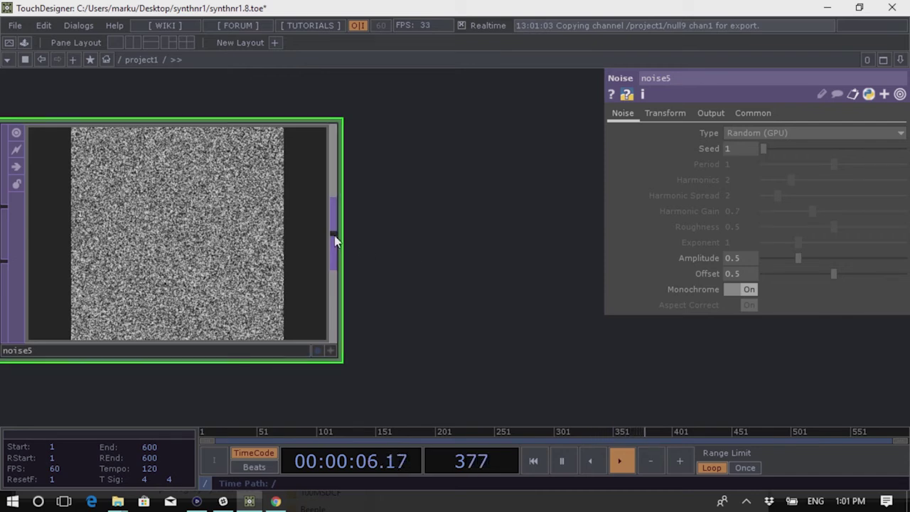
right_click(336, 242)
left_click(448, 160)
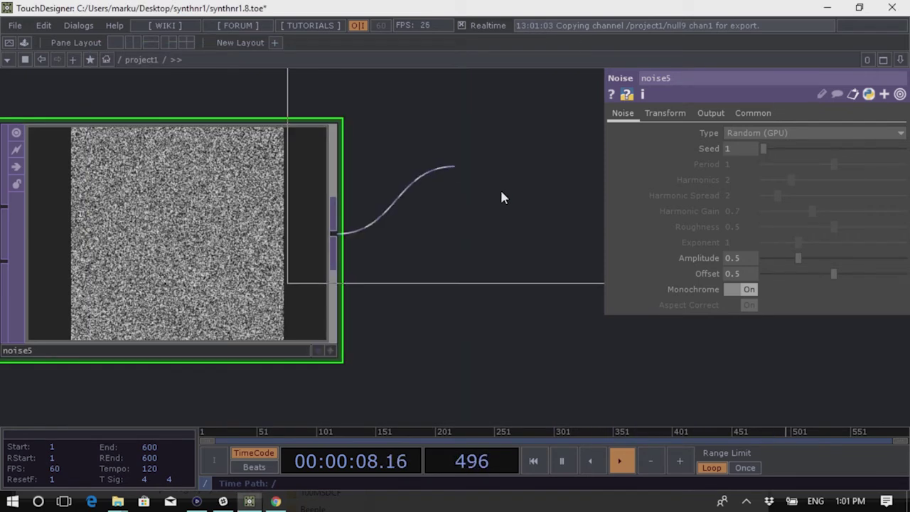
left_click(543, 242)
left_click(171, 239)
left_click(524, 258)
left_click_drag(559, 381, 427, 386)
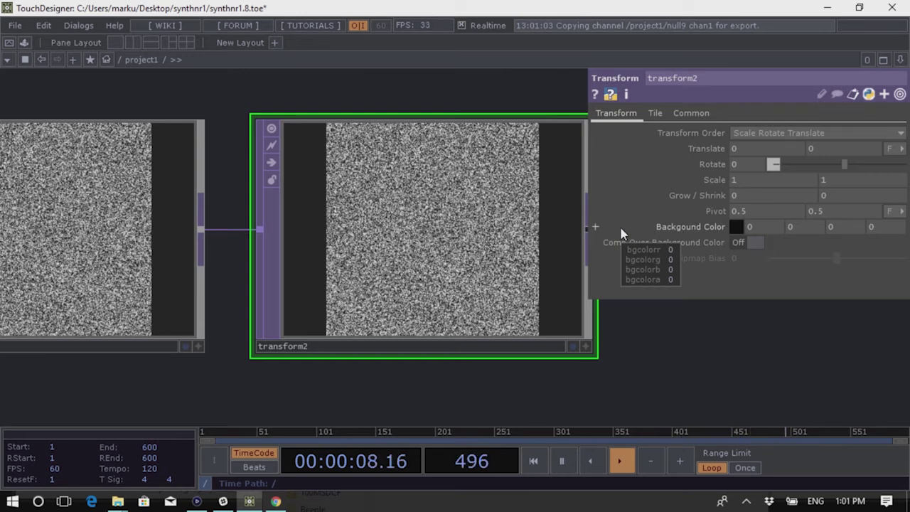
Place a Noise CHOP below noise5
scroll(411, 291, "down", 4)
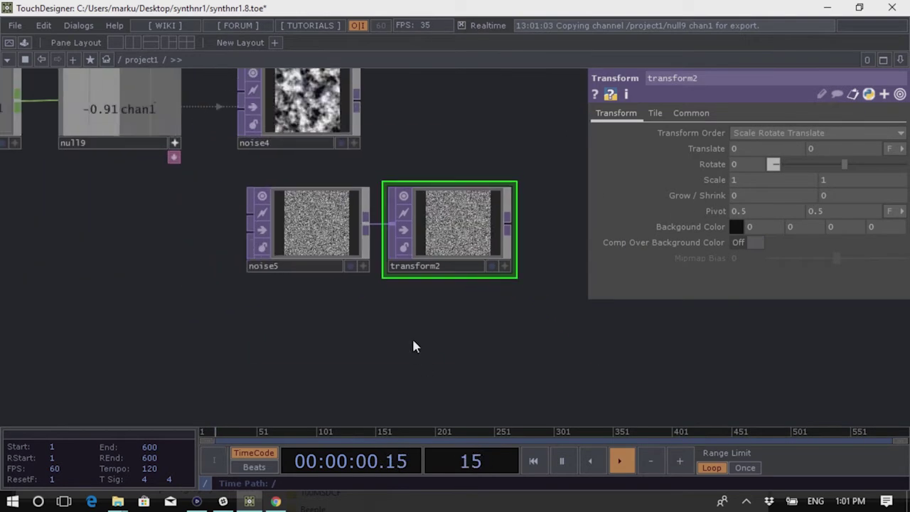
left_click_drag(414, 346, 416, 276)
key("Tab")
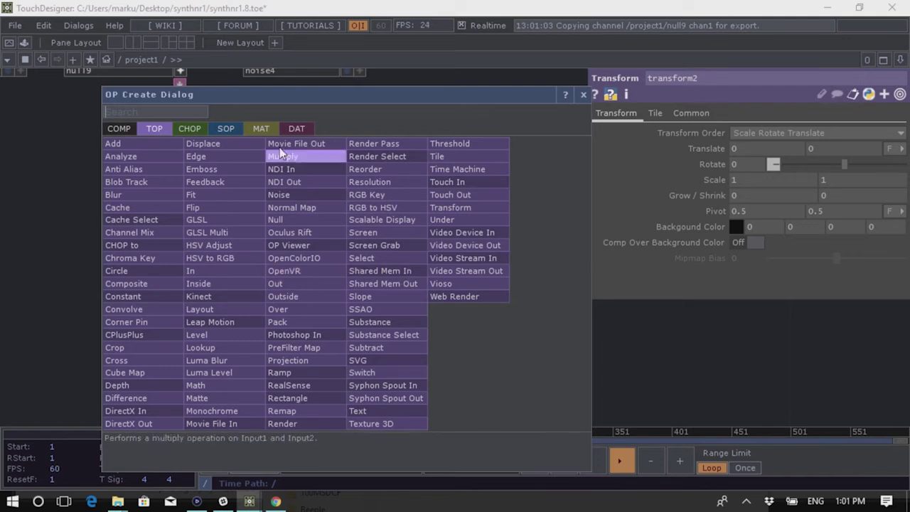
left_click(187, 129)
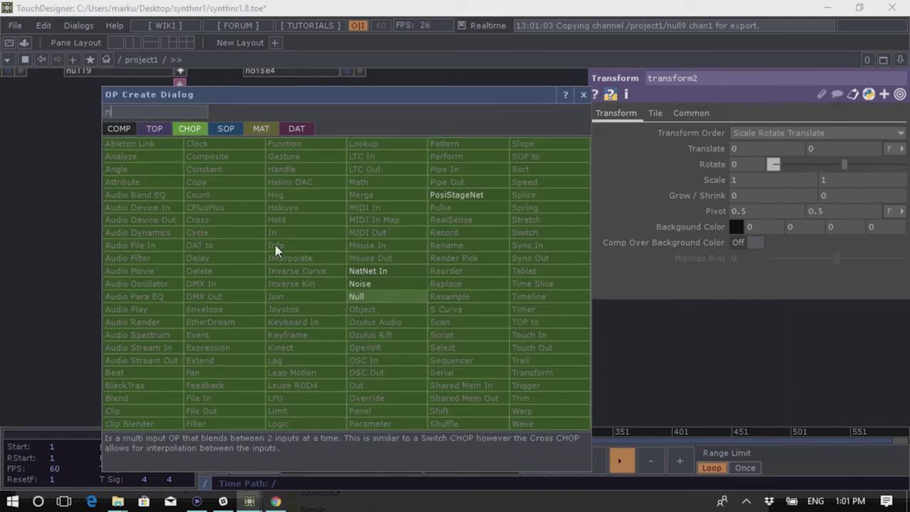
left_click(355, 284)
left_click(308, 310)
Set the channel names of noise6 to t[xy]
left_click(766, 113)
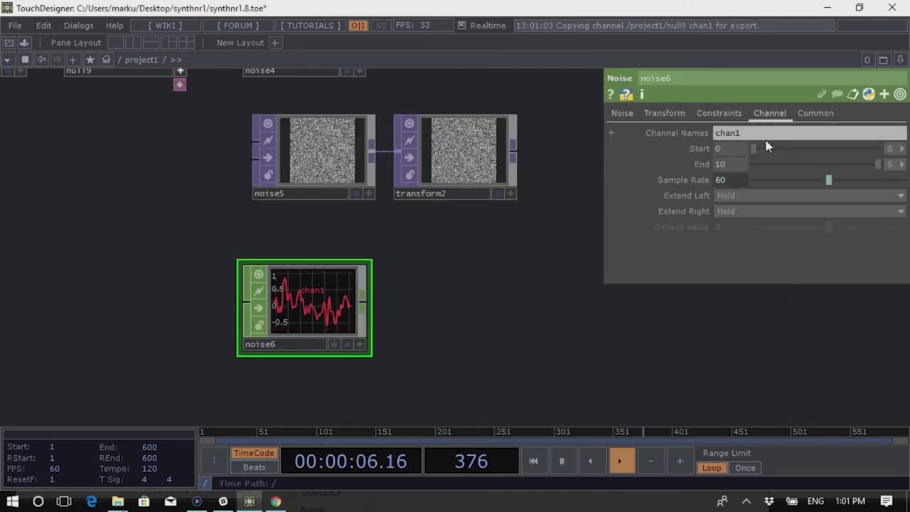
left_click(767, 134)
type("t[xy")
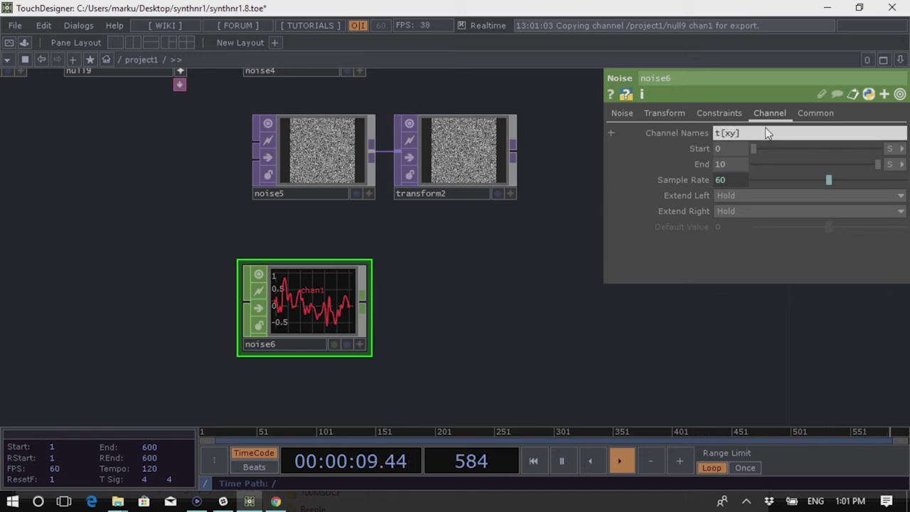
key("Return")
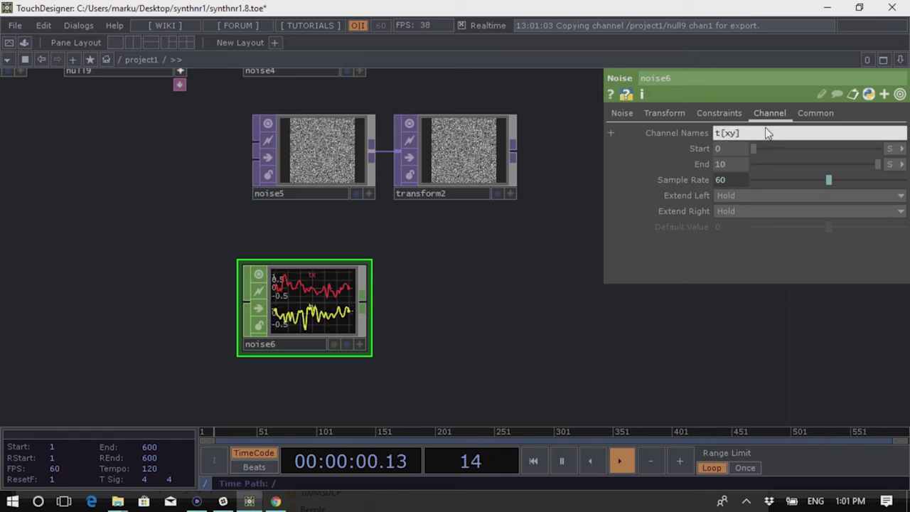
Turn on Time Slice for noise6 and set its noise type to Random
left_click(815, 113)
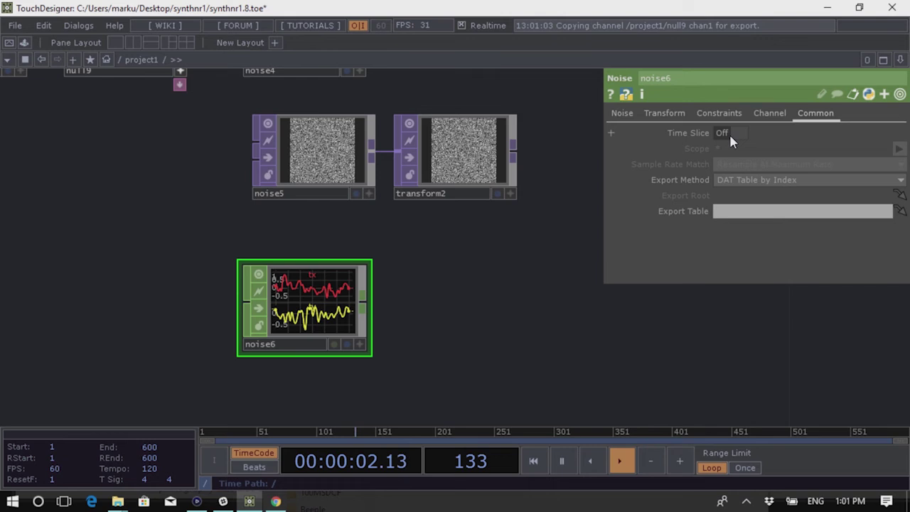
left_click(623, 113)
left_click(746, 133)
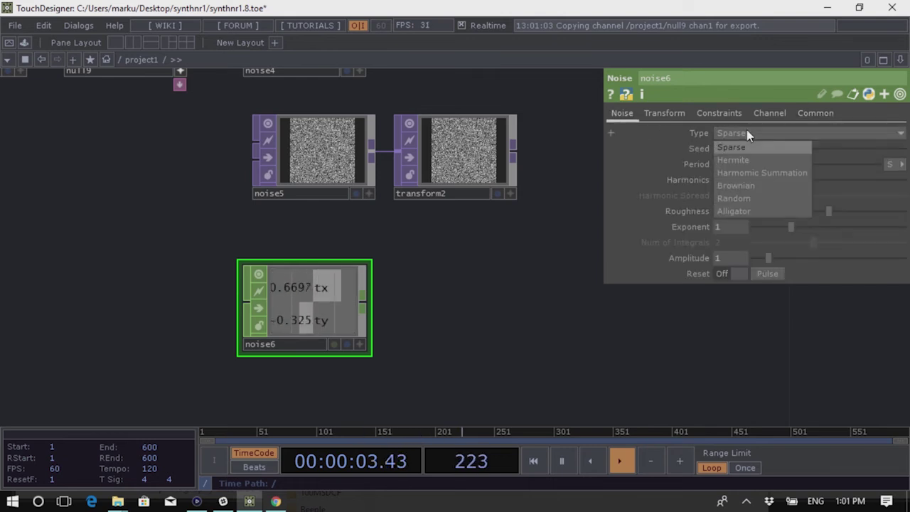
left_click(740, 196)
Append a Null CHOP to the output of noise6
key("Tab")
type("n")
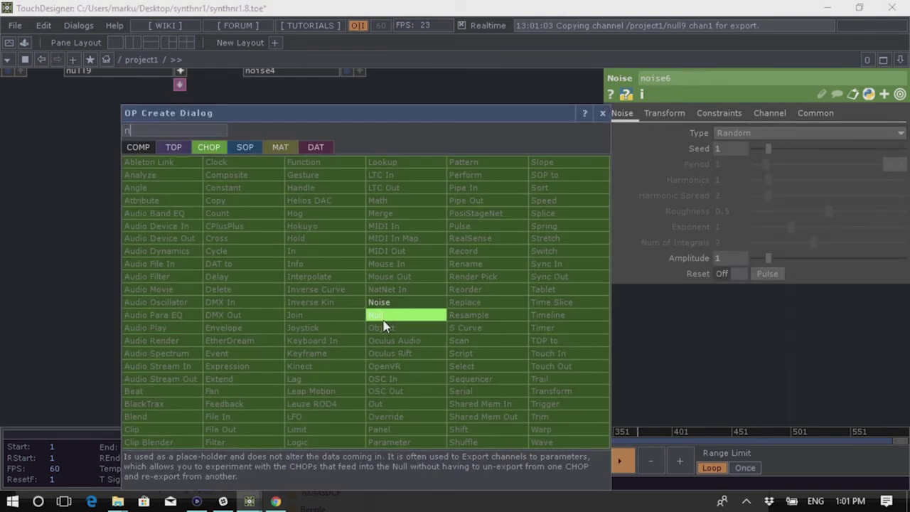
left_click(383, 319)
left_click(478, 321)
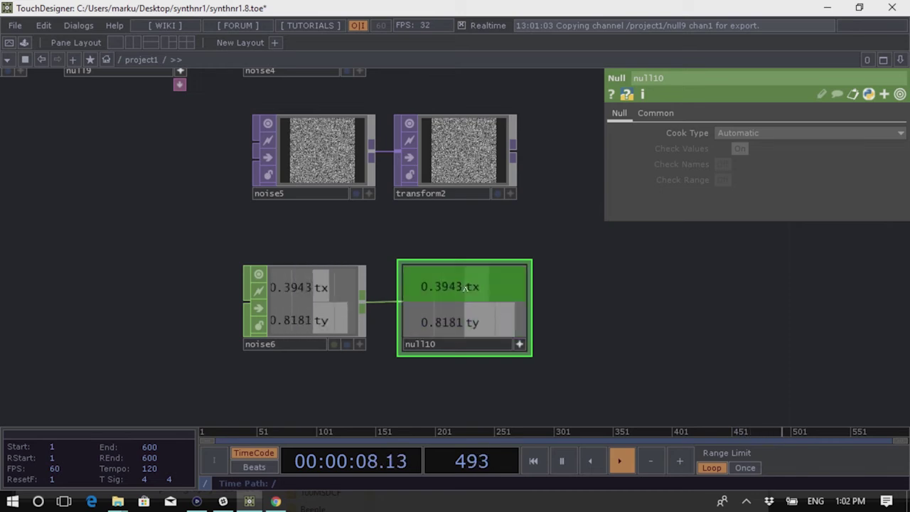
Export null10's tx channel to the first Translate value of transform2
left_click(453, 148)
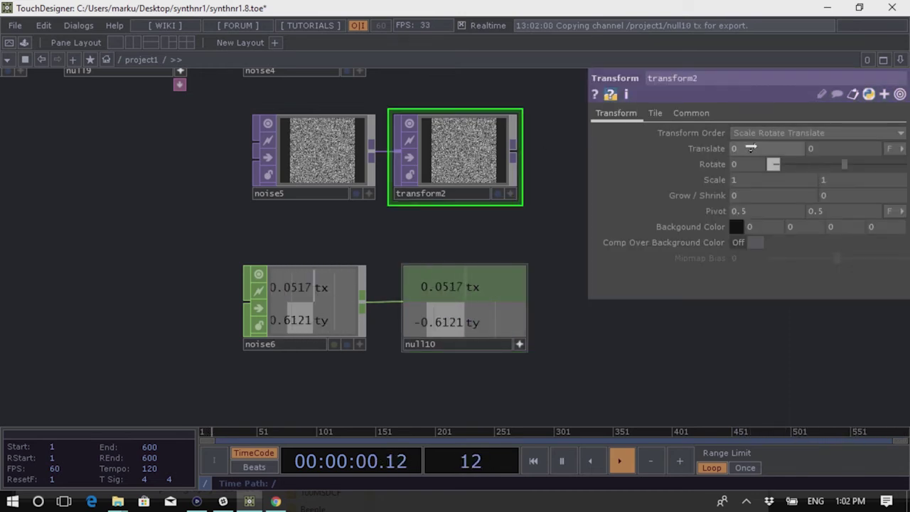
left_click_drag(752, 148, 753, 148)
left_click(760, 116)
Export null10's ty channel to the second Translate value of transform2
left_click(468, 299)
left_click_drag(466, 335, 585, 145)
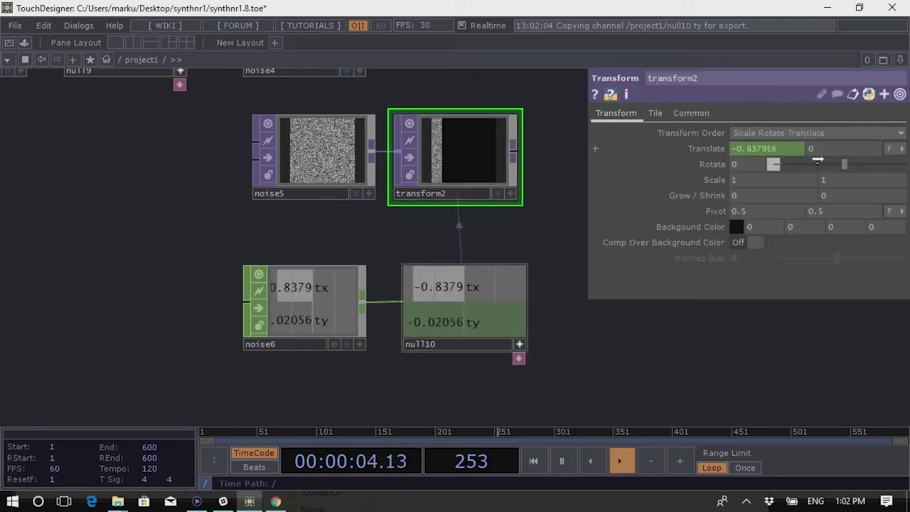
left_click_drag(818, 150, 818, 150)
left_click(768, 116)
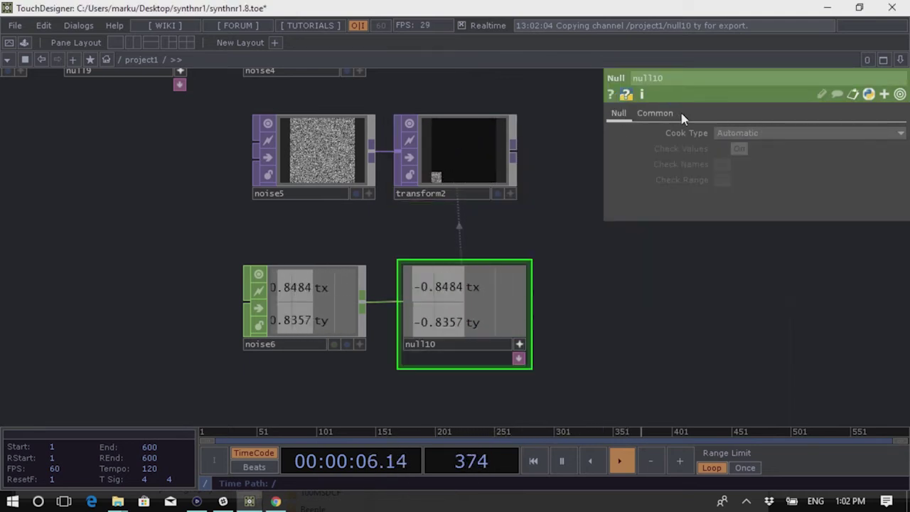
Set the tile Extend mode of transform2 to Repeat
left_click(472, 141)
left_click(655, 113)
left_click(747, 133)
left_click(754, 173)
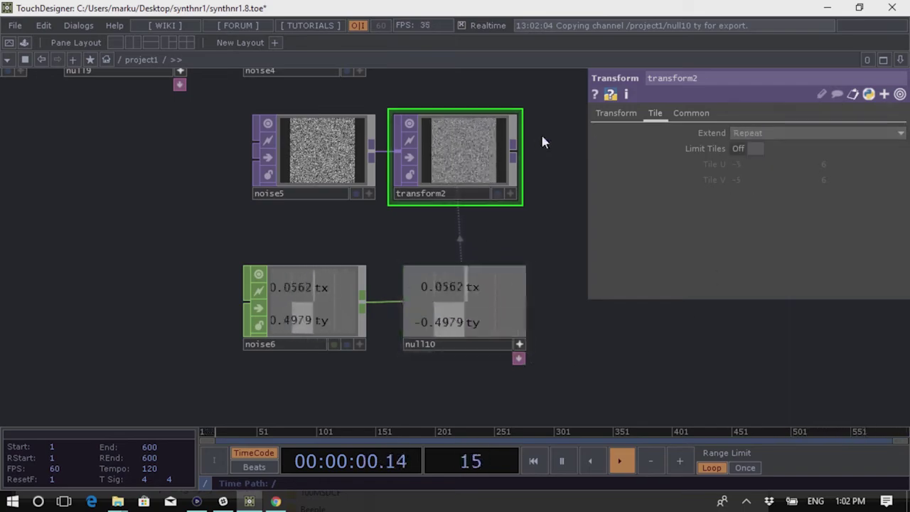
Place another Noise TOP beside transform2, leaving it unconnected
scroll(542, 142, "up", 6)
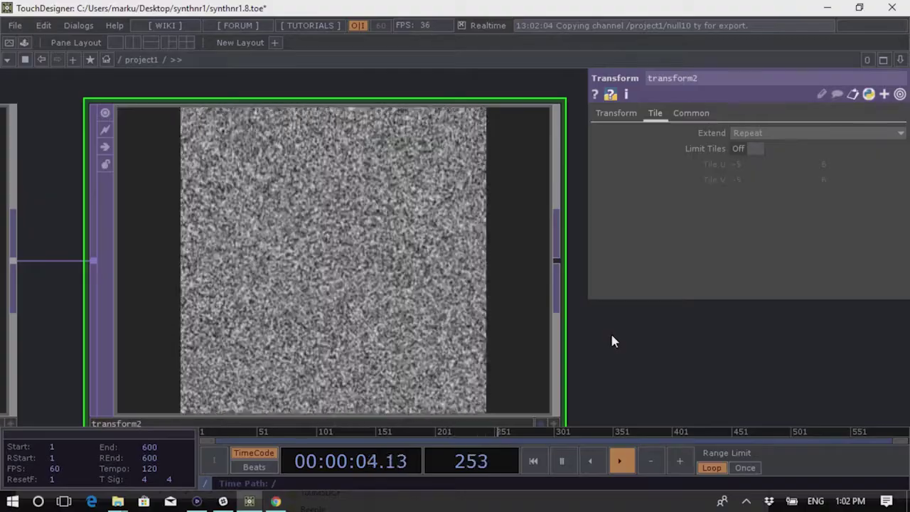
scroll(541, 270, "down", 3)
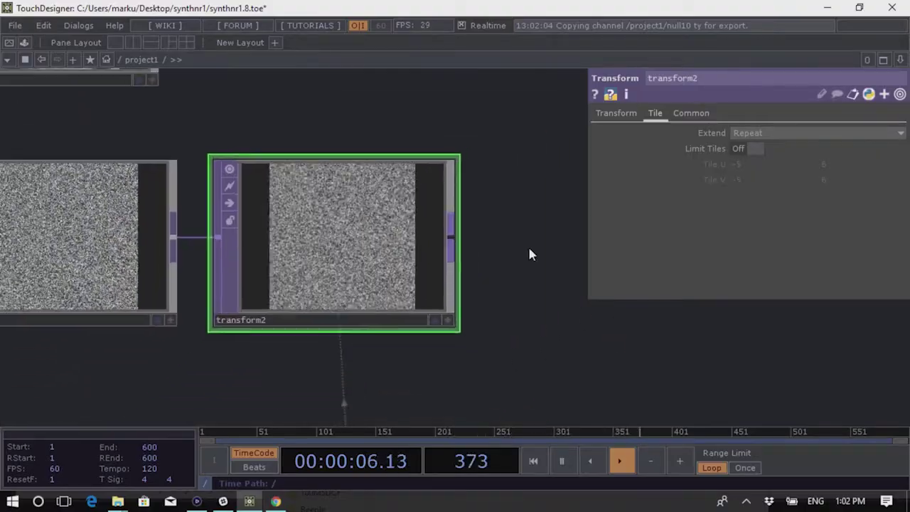
key("Tab")
left_click(345, 96)
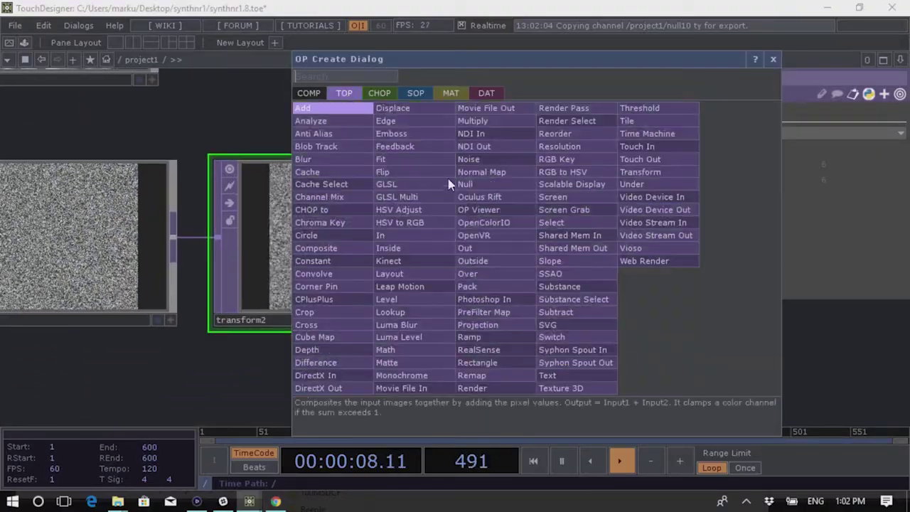
type("n")
left_click(491, 164)
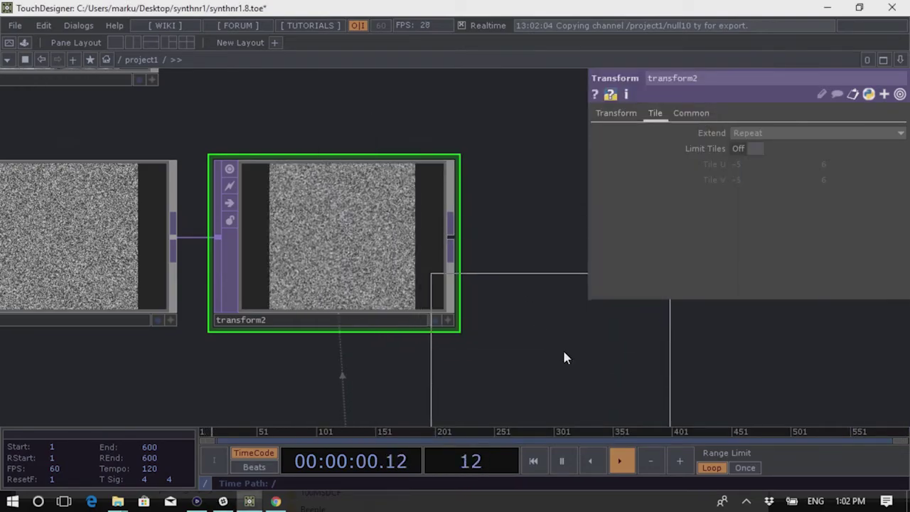
left_click(498, 321)
left_click_drag(536, 373, 434, 217)
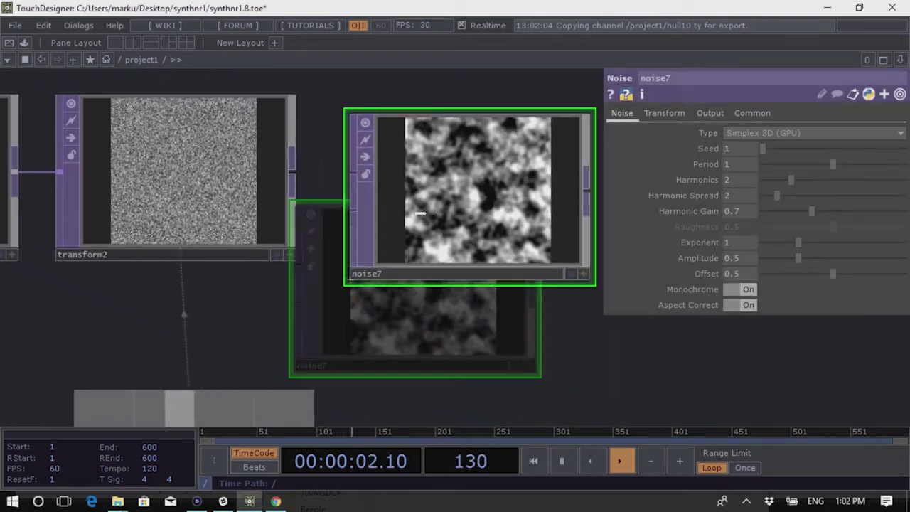
Set noise7 to Random (GPU) with the copied frame-driven expression as its Seed, and align the node with transform2
left_click(764, 133)
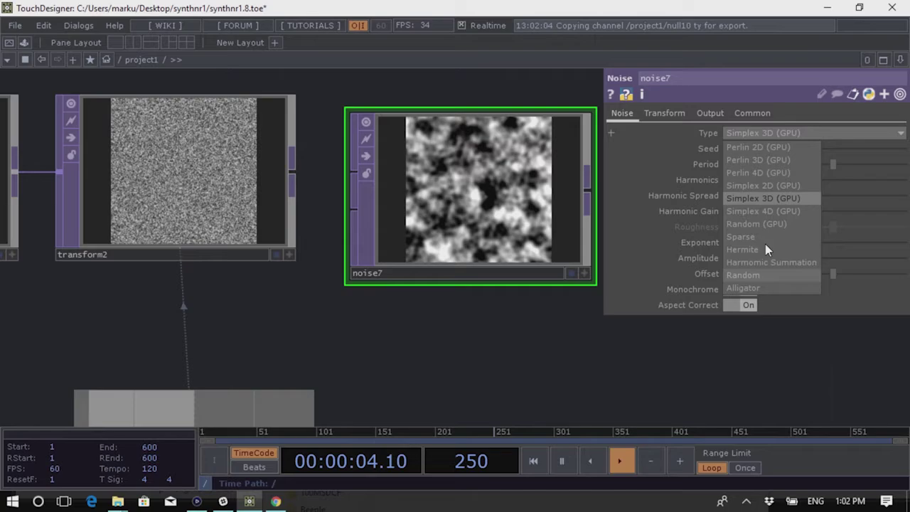
left_click(755, 223)
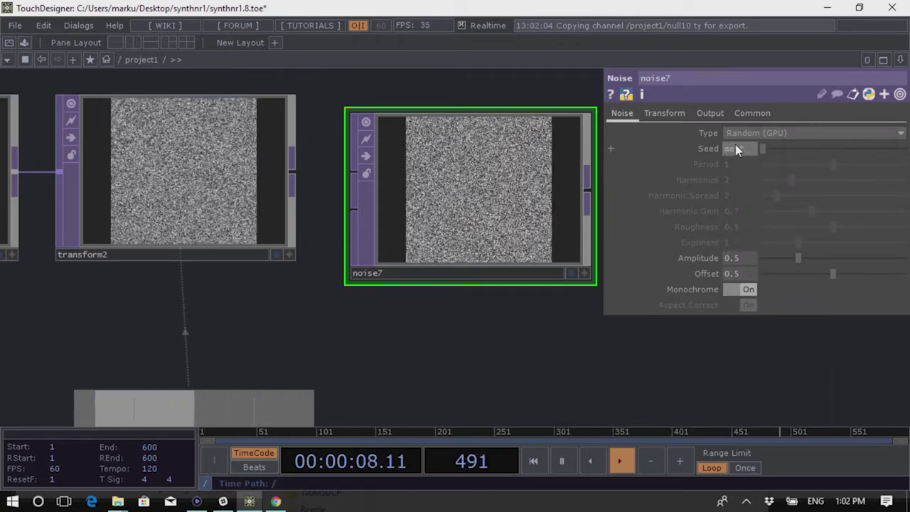
key("ctrl+v")
key("Return")
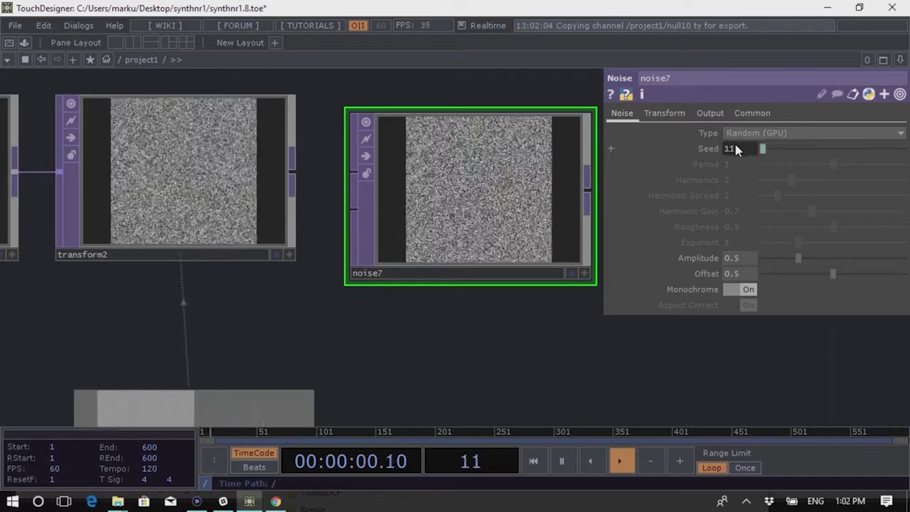
left_click_drag(495, 223, 474, 197)
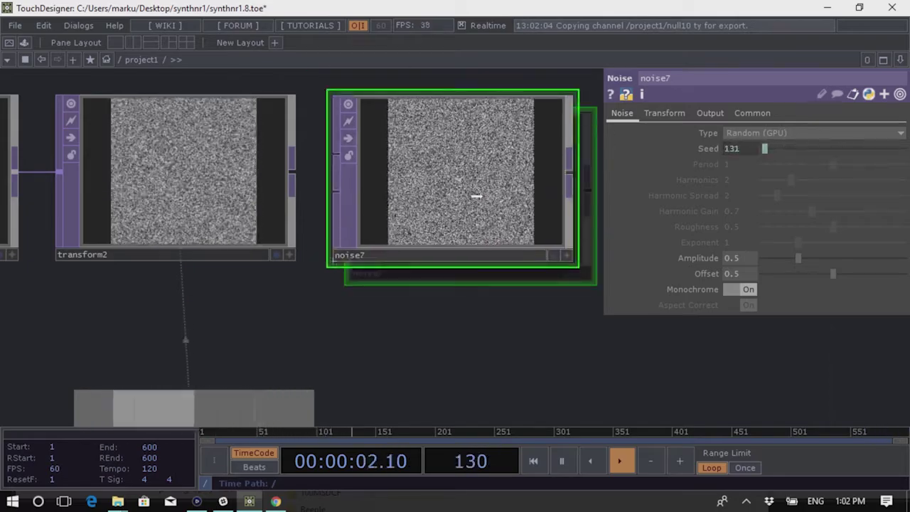
Raise the Amplitude of the noise6 CHOP to 21
scroll(528, 187, "down", 3)
left_click(79, 386)
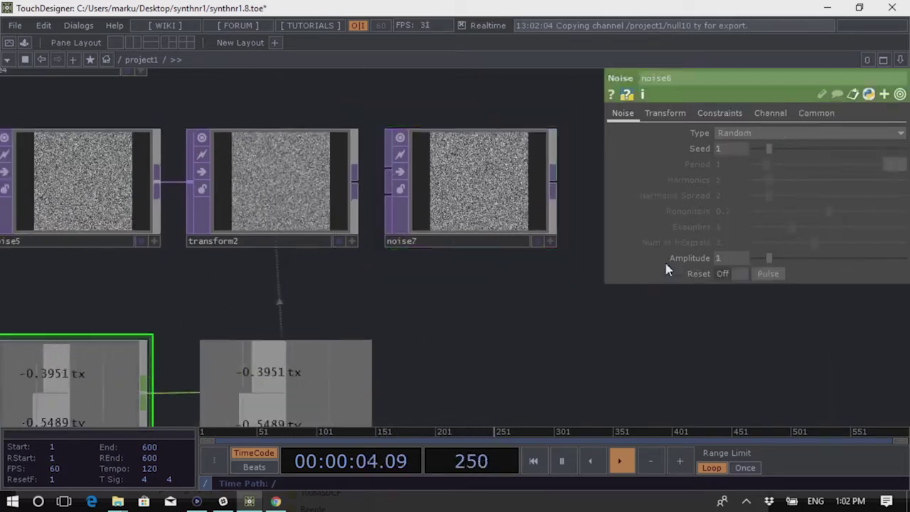
middle_click_drag(730, 250, 719, 270)
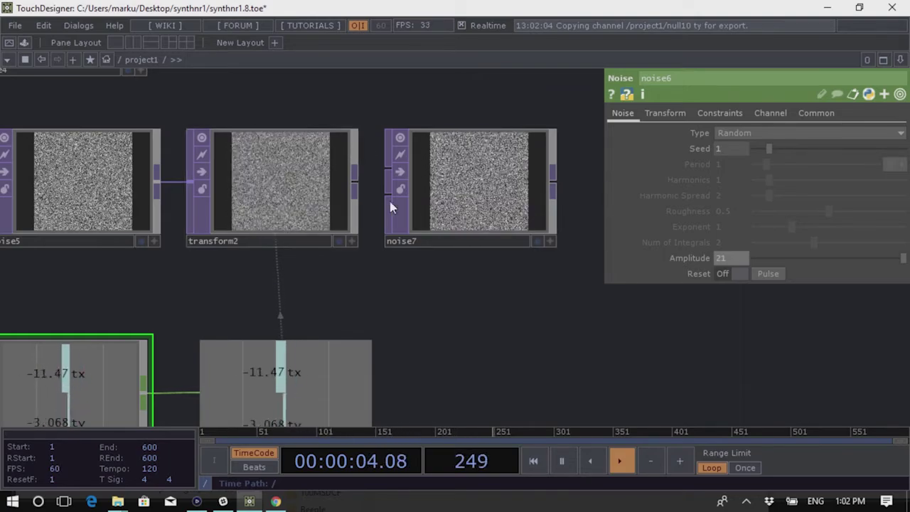
Select noise5, transform2, noise7, noise6 and null10 together to compare the two noise animation setups
scroll(384, 207, "down", 3)
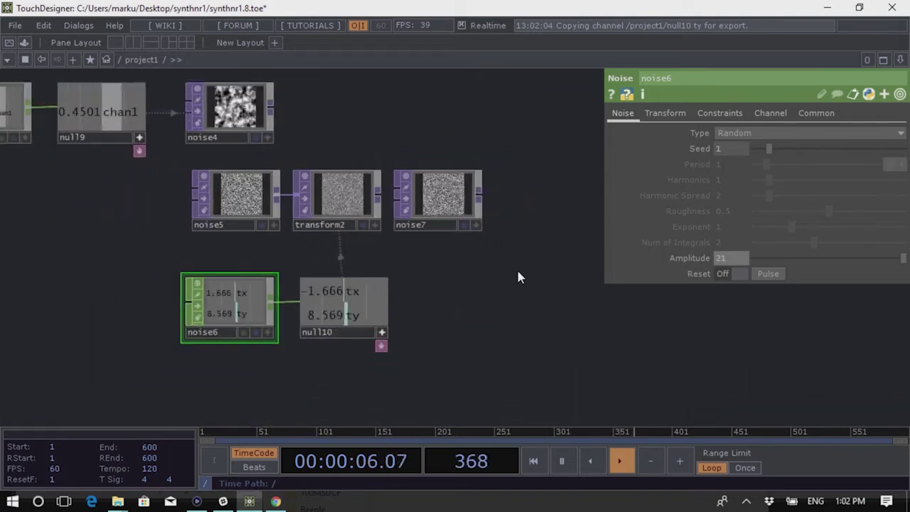
right_click_drag(536, 160, 214, 310)
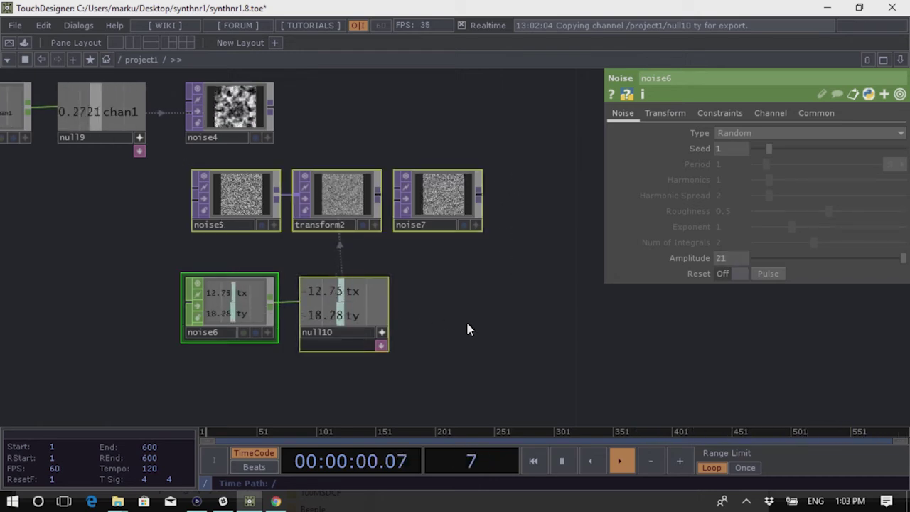
left_click(474, 298)
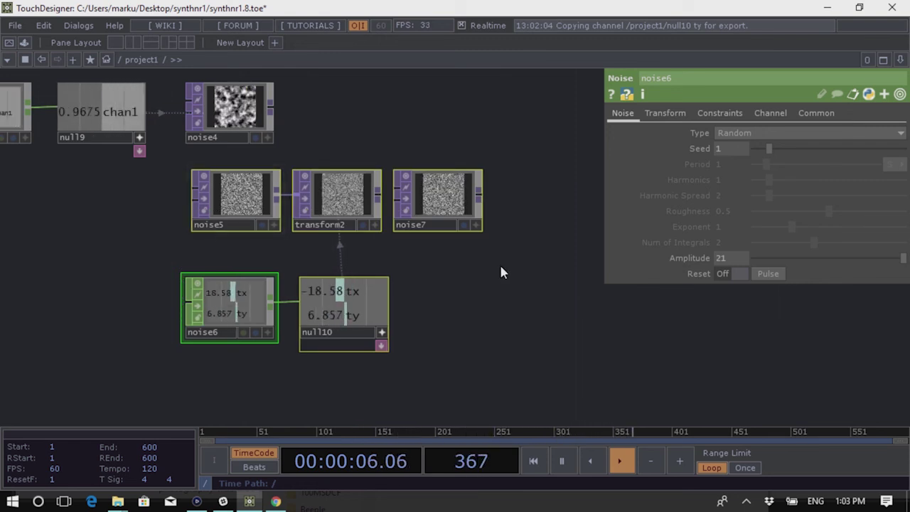
left_click(199, 501)
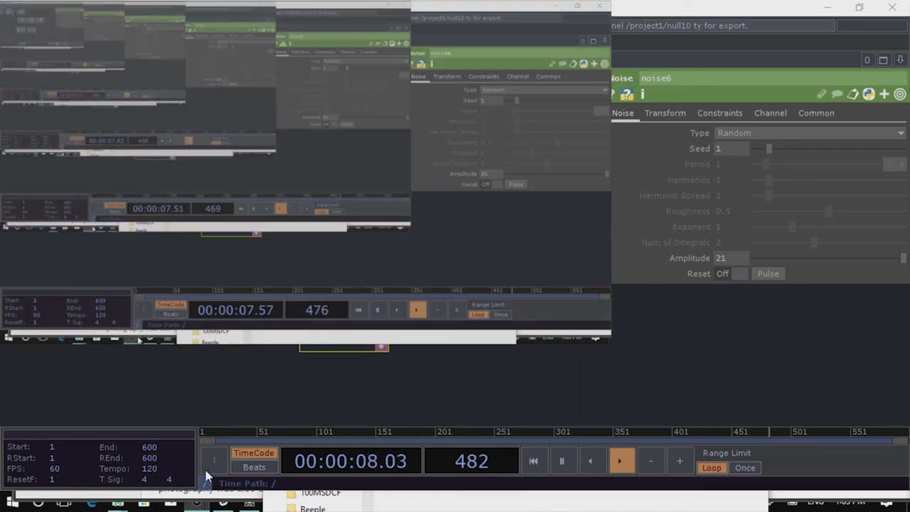